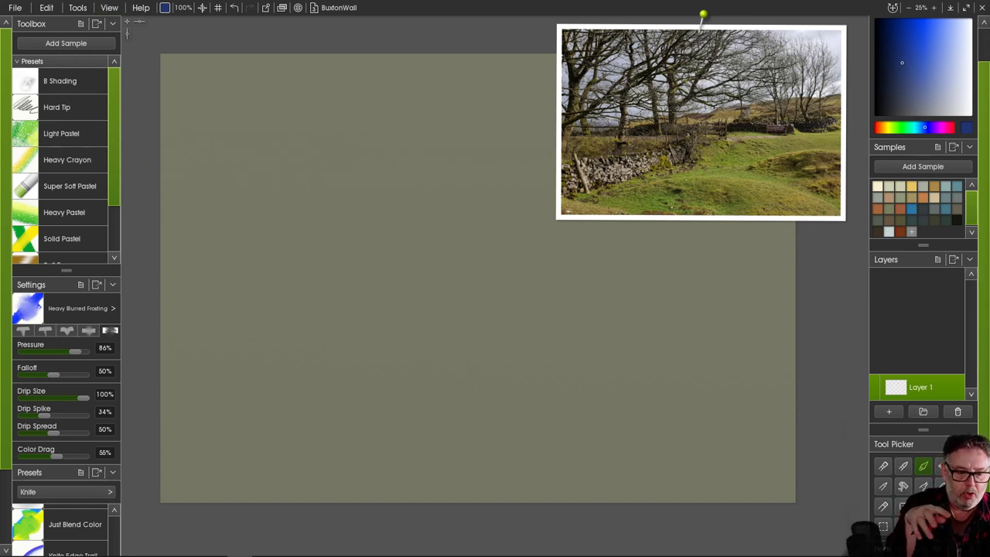
- Set the canvas color to a muted blue-grey with Red 132, Green 140 and Blue 146
left_click(109, 8)
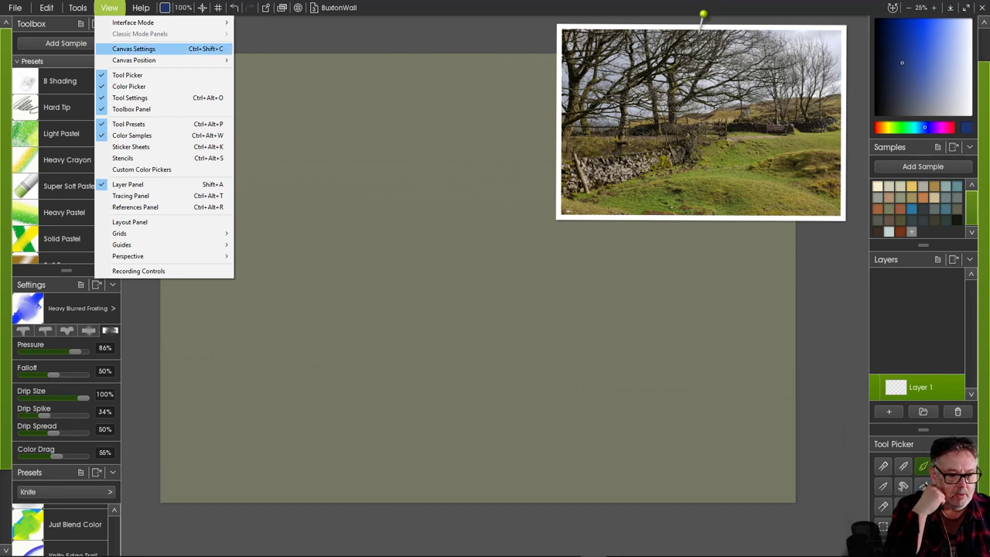
left_click(134, 50)
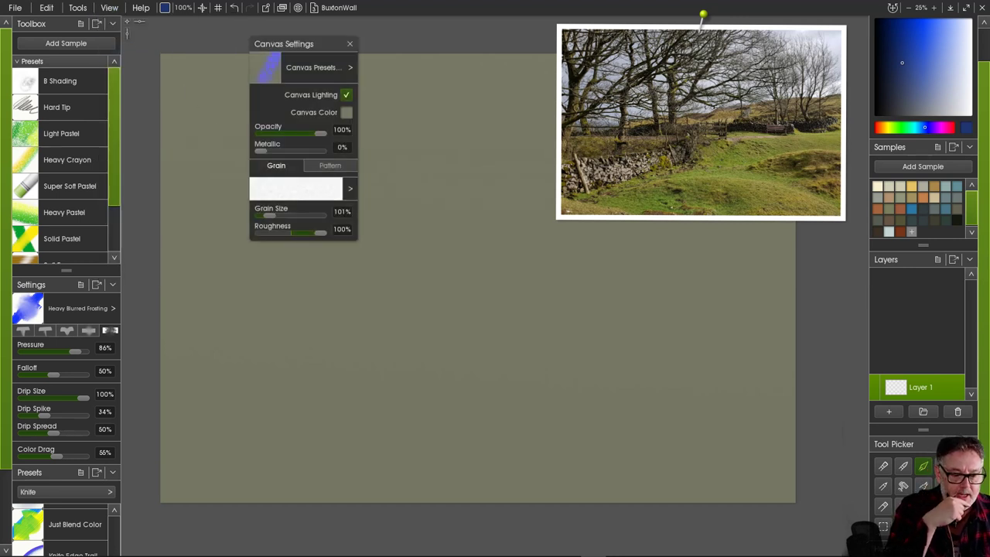
left_click(347, 113)
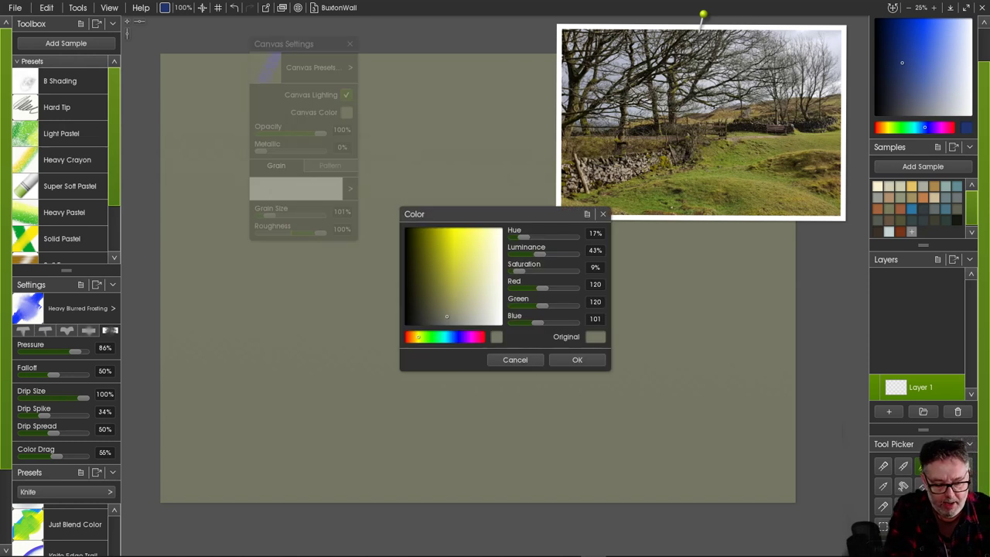
left_click(451, 337)
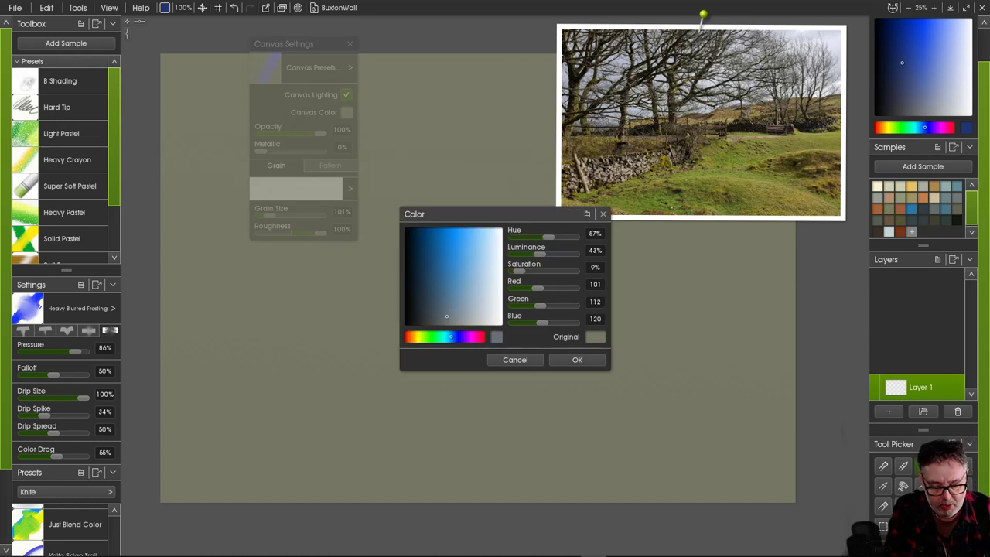
left_click_drag(447, 316, 457, 318)
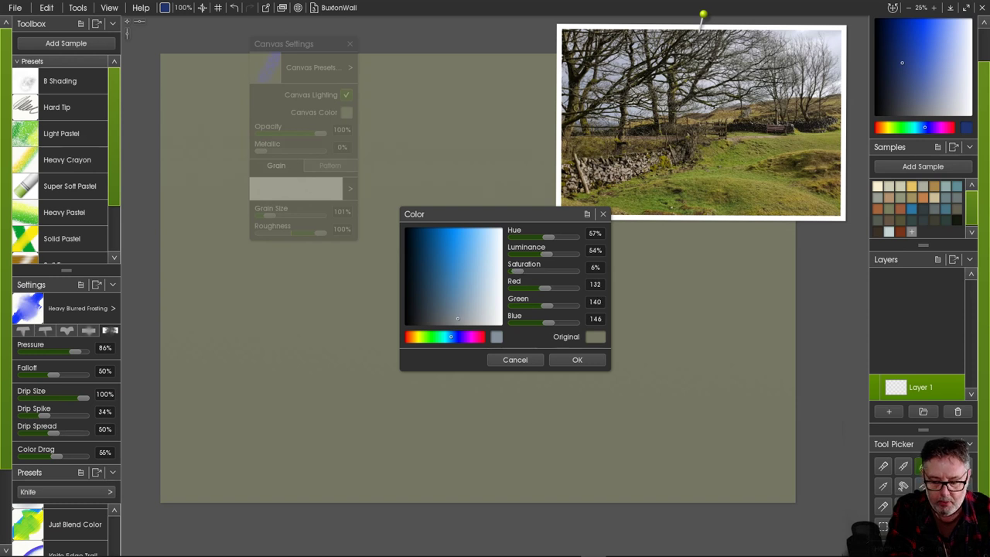
left_click(577, 360)
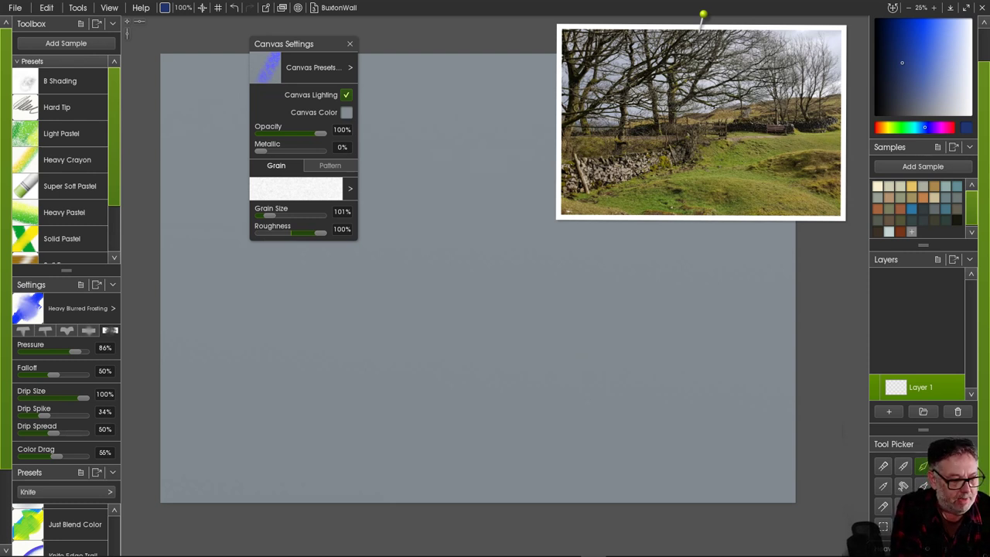
- Look through the brush presets collected in the Toolbox, from B Shading down to Heavy Blurred Frosting
scroll(65, 160, "down", 3)
scroll(66, 159, "up", 3)
scroll(66, 160, "down", 3)
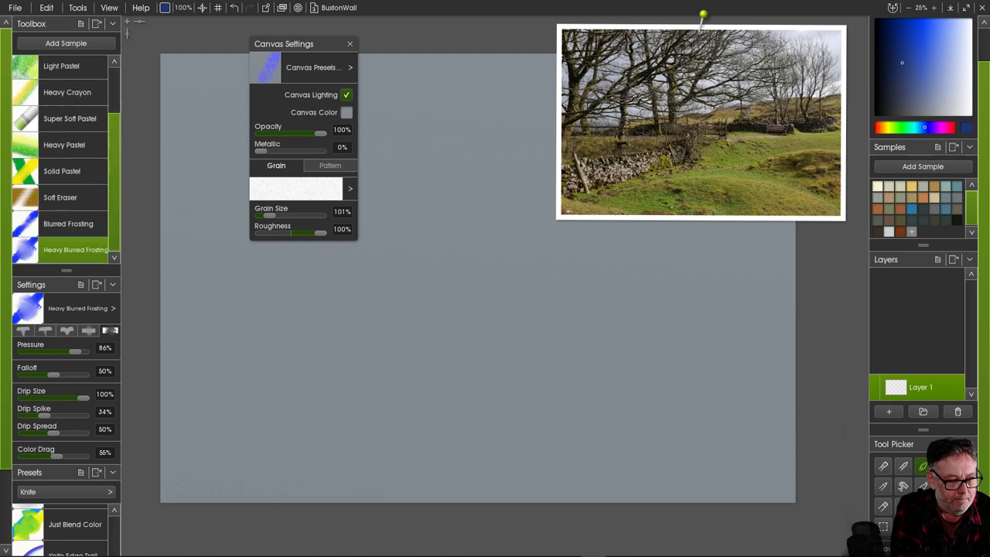
scroll(66, 160, "up", 3)
scroll(67, 160, "down", 3)
scroll(66, 159, "up", 3)
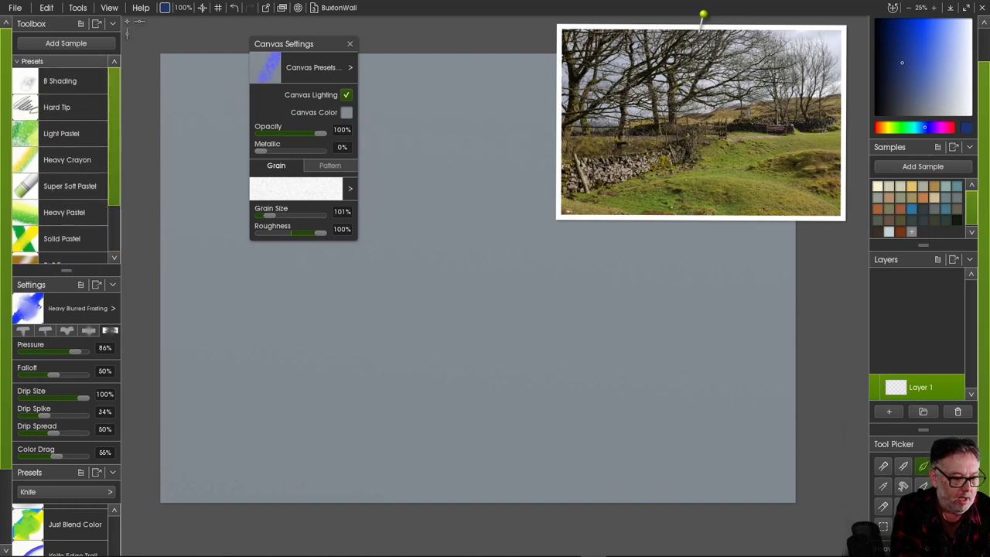
scroll(66, 159, "down", 1)
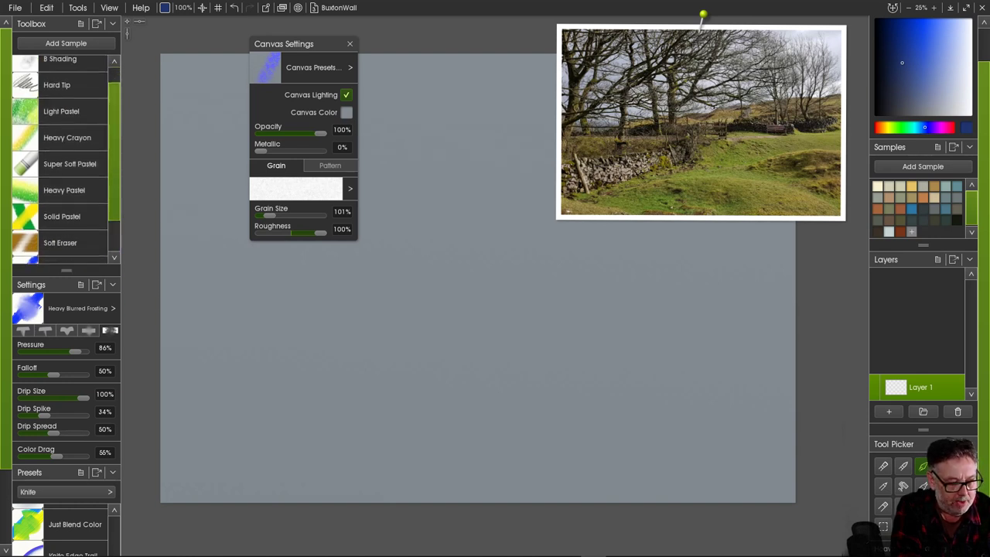
scroll(66, 159, "down", 2)
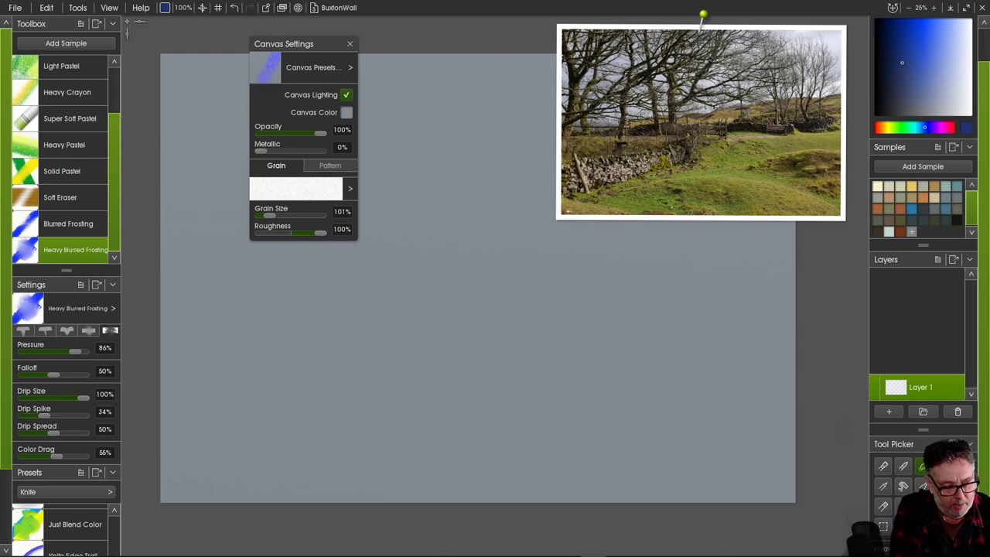
scroll(65, 155, "up", 3)
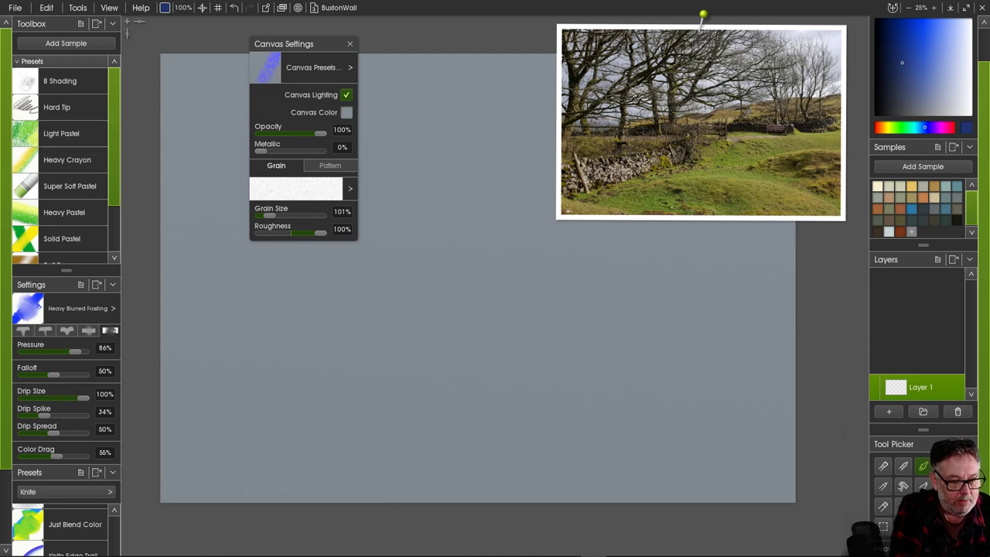
- Sketch the low ridge line across the left half of the canvas in blue with the Hard Tip pencil
left_click(61, 107)
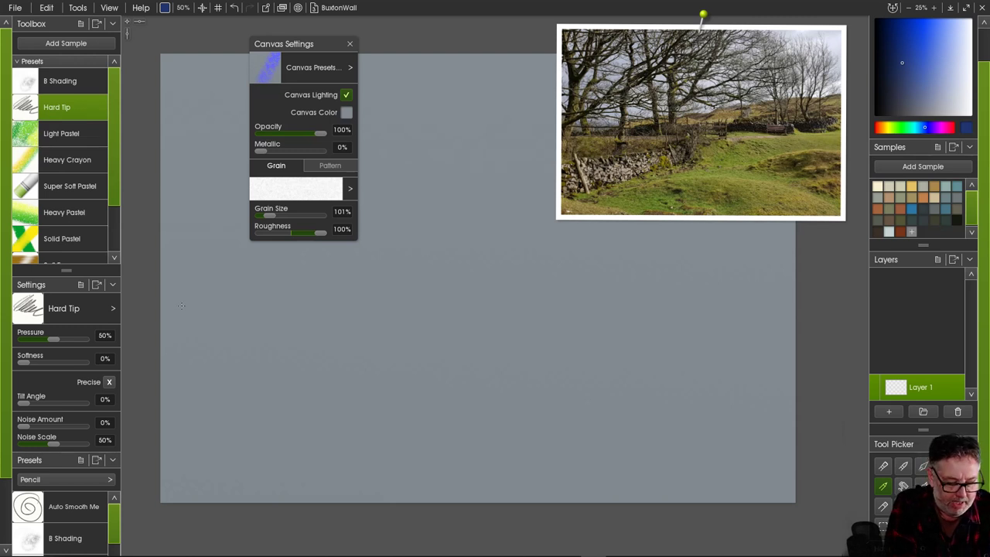
mouse_move(188, 303)
left_mouse_down()
mouse_move(306, 289)
mouse_move(424, 302)
left_mouse_up()
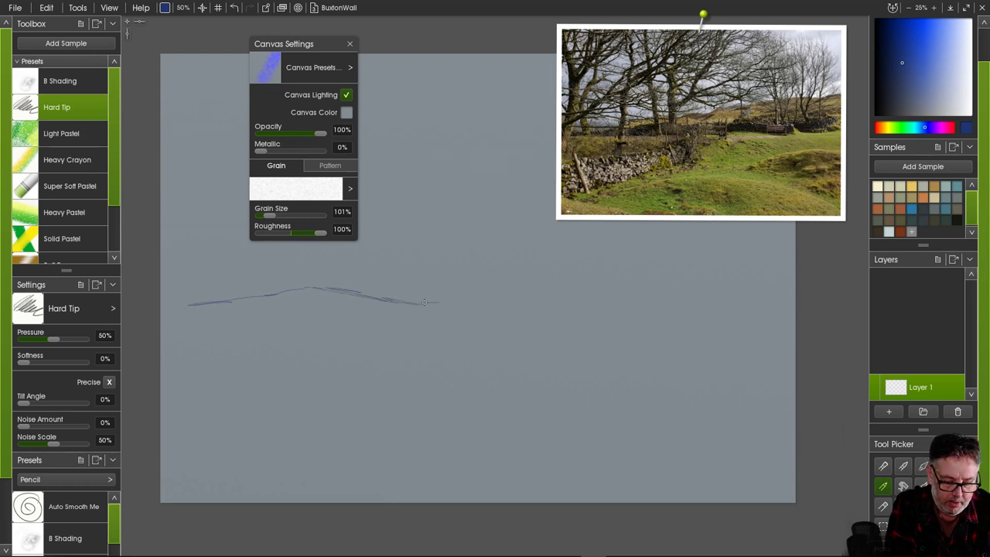
left_click_drag(353, 288, 405, 300)
mouse_move(419, 304)
left_mouse_down()
mouse_move(453, 301)
mouse_move(460, 314)
left_mouse_up()
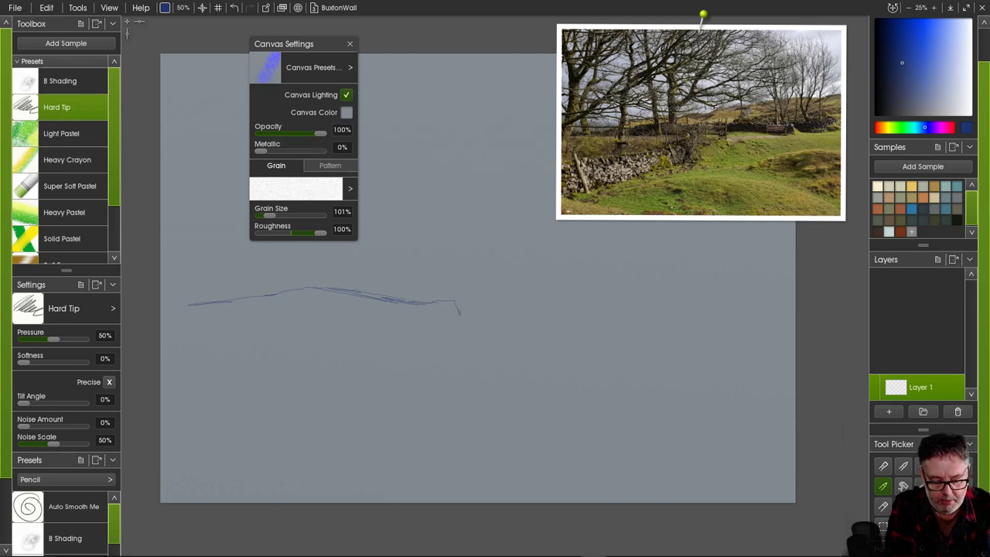
- Enlarge the reference photo and sketch the stone wall's top edge, the leaning post and the first stones beside it
left_click_drag(833, 225, 944, 281)
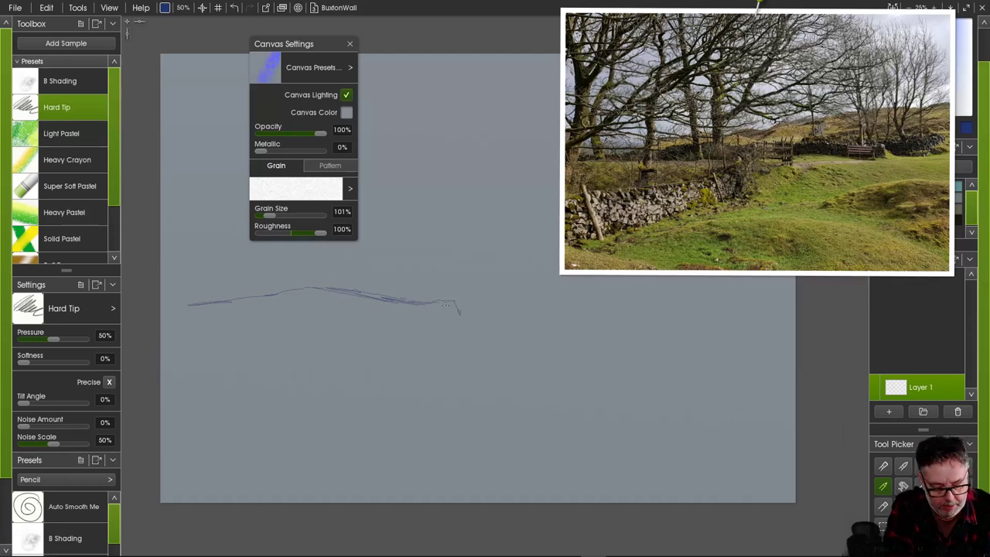
mouse_move(481, 317)
left_mouse_down()
mouse_move(271, 353)
mouse_move(287, 358)
mouse_move(273, 351)
mouse_move(284, 365)
mouse_move(284, 356)
mouse_move(270, 352)
mouse_move(273, 364)
mouse_move(247, 351)
mouse_move(258, 367)
mouse_move(260, 353)
mouse_move(292, 370)
mouse_move(294, 351)
mouse_move(319, 362)
left_mouse_up()
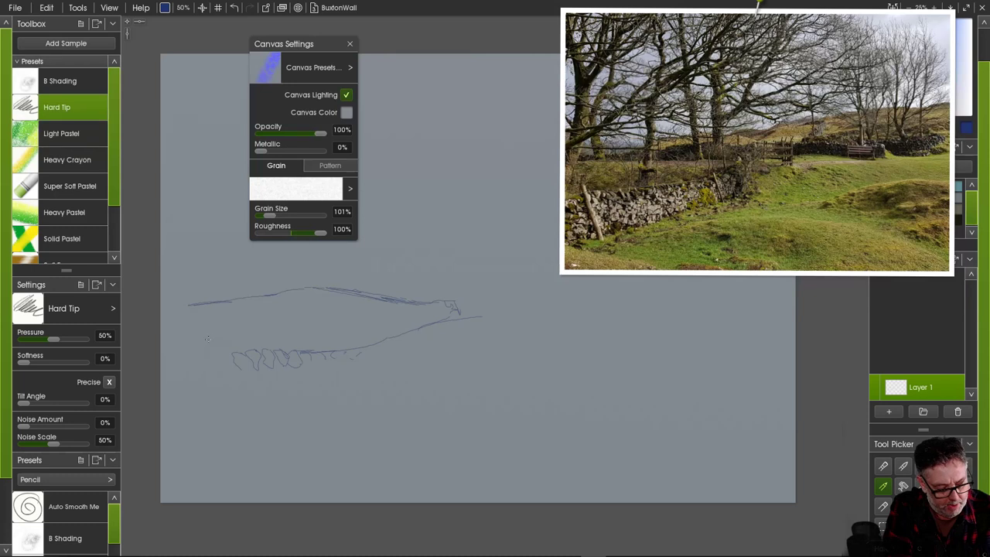
left_click_drag(208, 338, 222, 375)
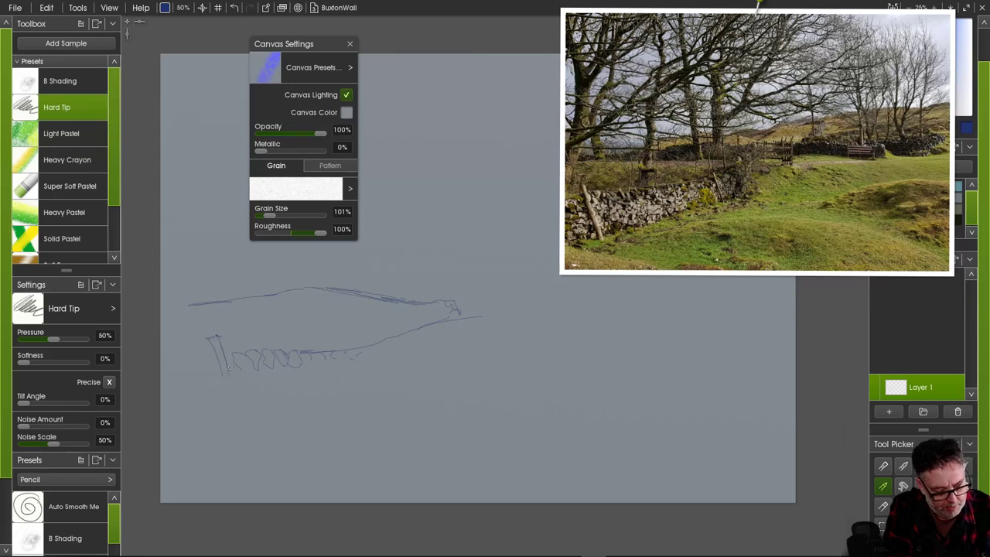
mouse_move(225, 361)
left_mouse_down()
mouse_move(247, 415)
mouse_move(220, 371)
mouse_move(225, 384)
mouse_move(242, 411)
left_mouse_up()
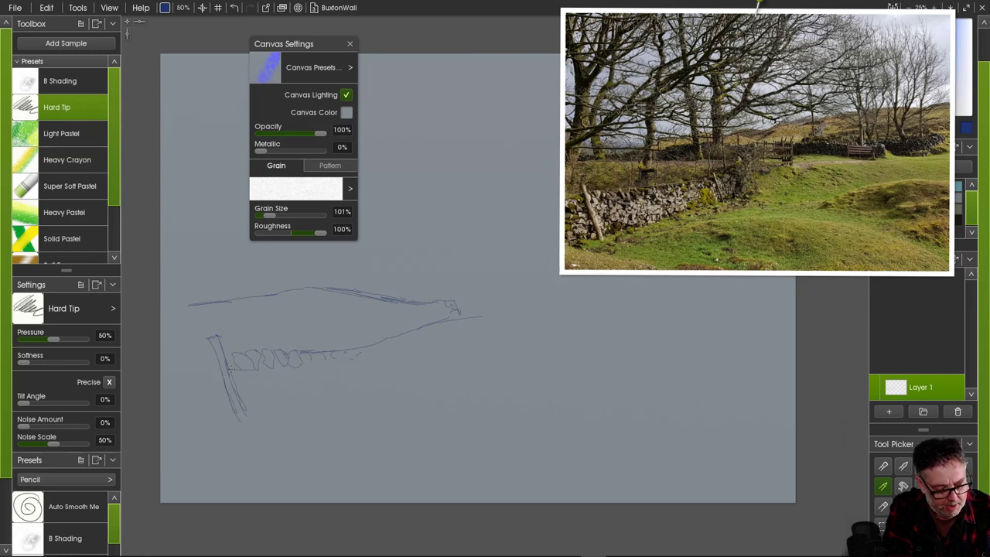
mouse_move(247, 370)
left_mouse_down()
mouse_move(257, 384)
mouse_move(263, 370)
mouse_move(271, 385)
mouse_move(282, 369)
left_mouse_up()
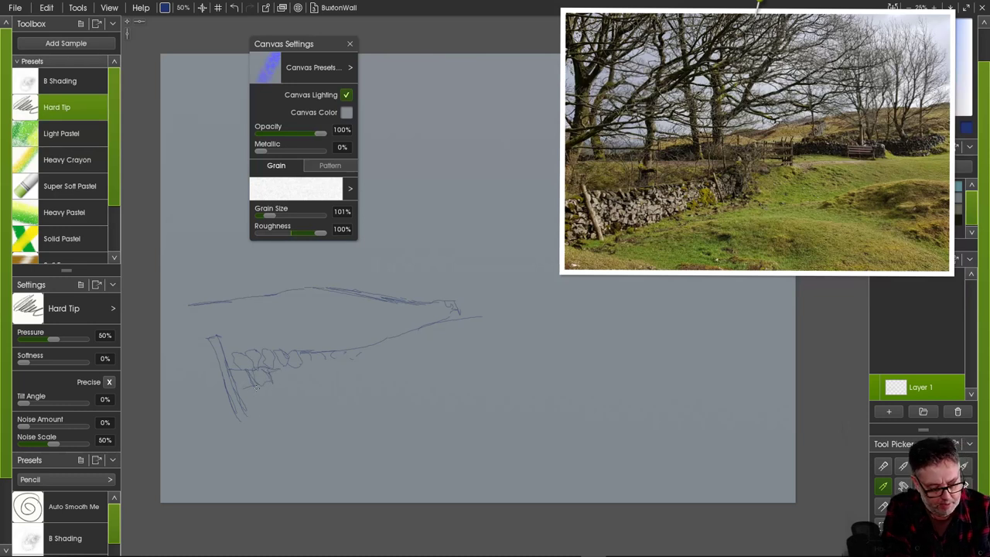
- Move the reference photo clear of the color picker and sketch more stones right of the post in teal, then darker teal
left_click_drag(777, 121, 666, 85)
left_click(915, 128)
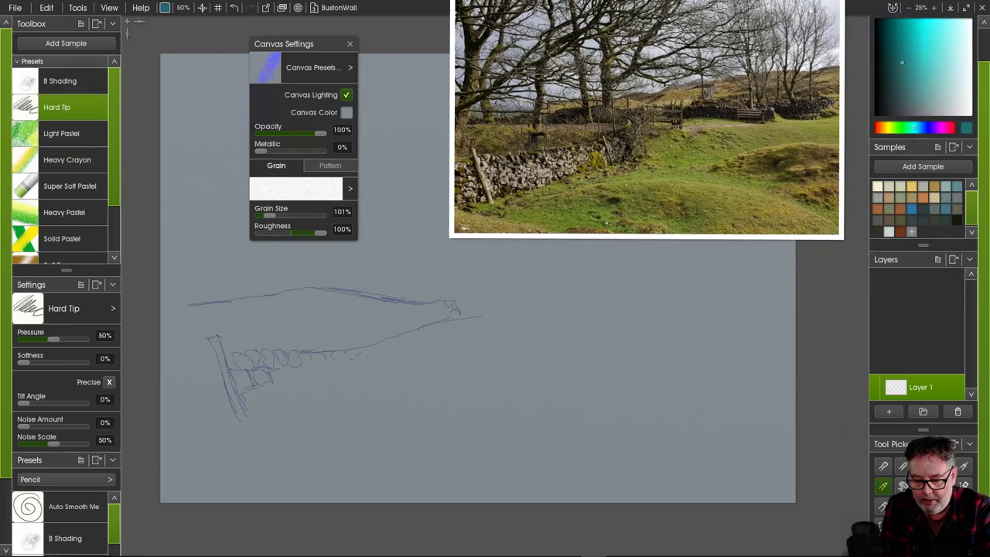
left_click(907, 62)
left_click_drag(908, 62, 904, 66)
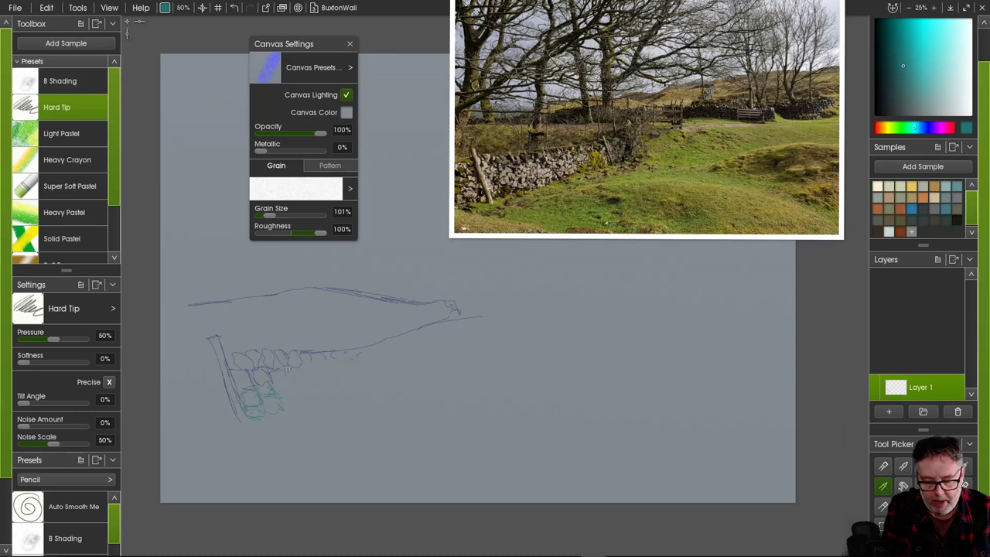
left_click(891, 61)
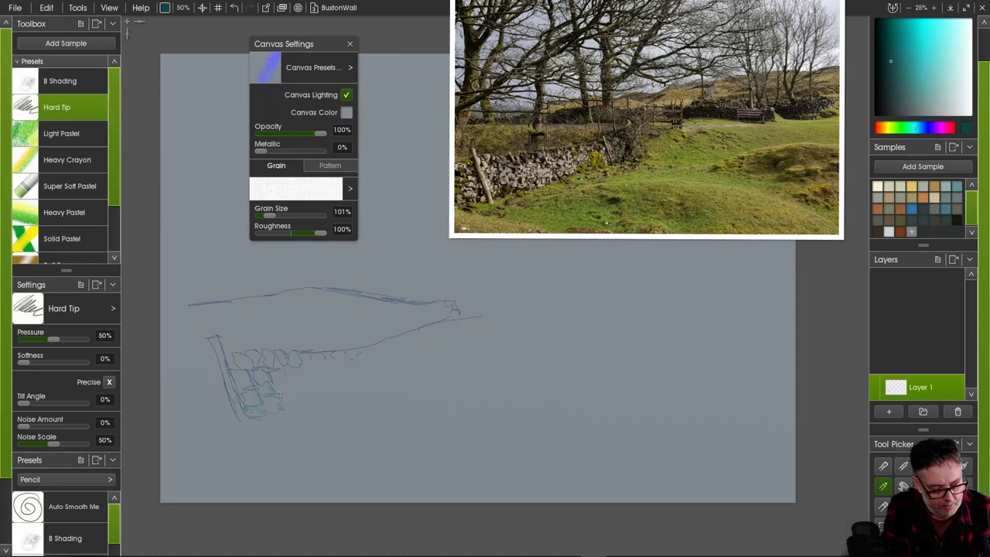
mouse_move(284, 375)
left_mouse_down()
mouse_move(286, 386)
mouse_move(282, 371)
left_mouse_up()
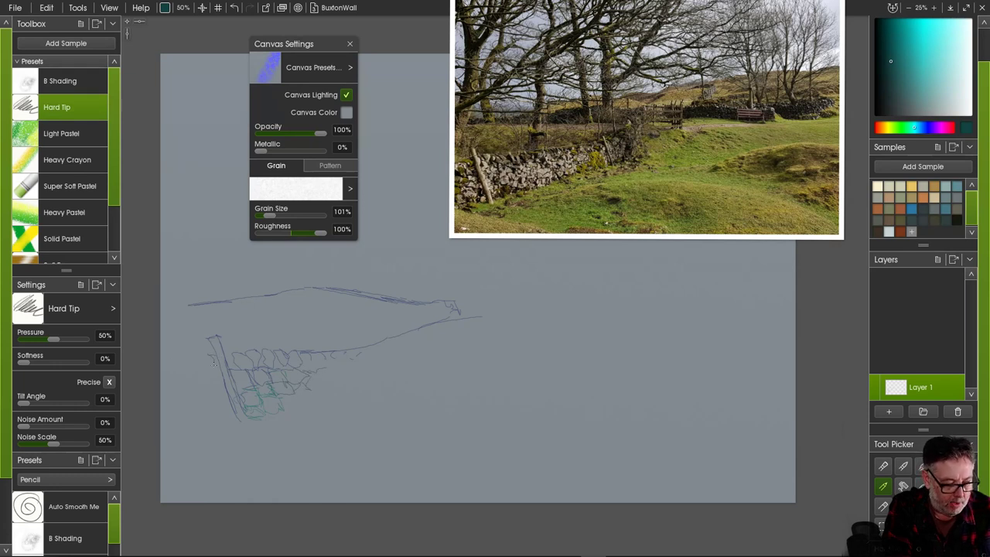
- Sketch stones on the wall left of the leaning post and along its receding top edge to the far end
left_click_drag(214, 363, 213, 362)
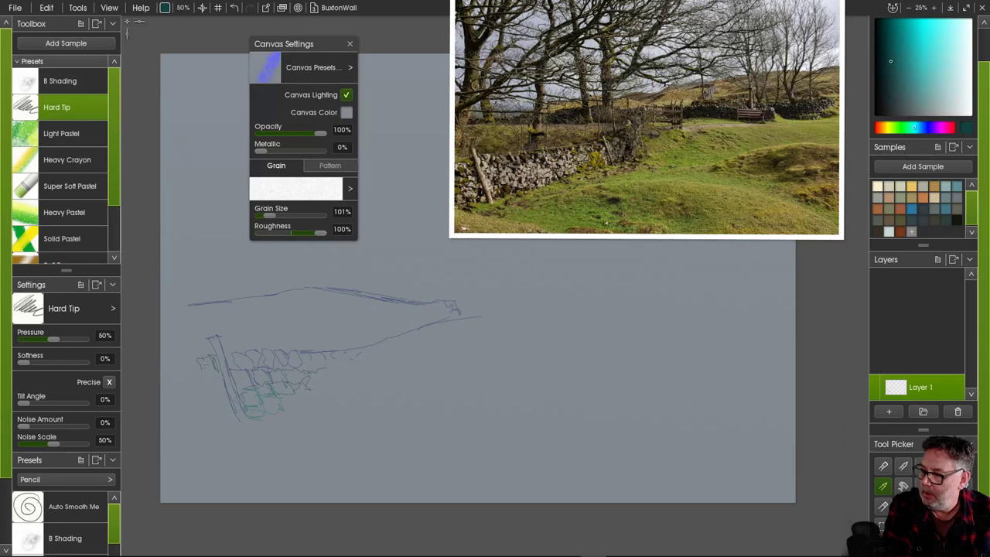
mouse_move(189, 358)
left_mouse_down()
mouse_move(211, 375)
mouse_move(221, 370)
mouse_move(184, 374)
left_mouse_up()
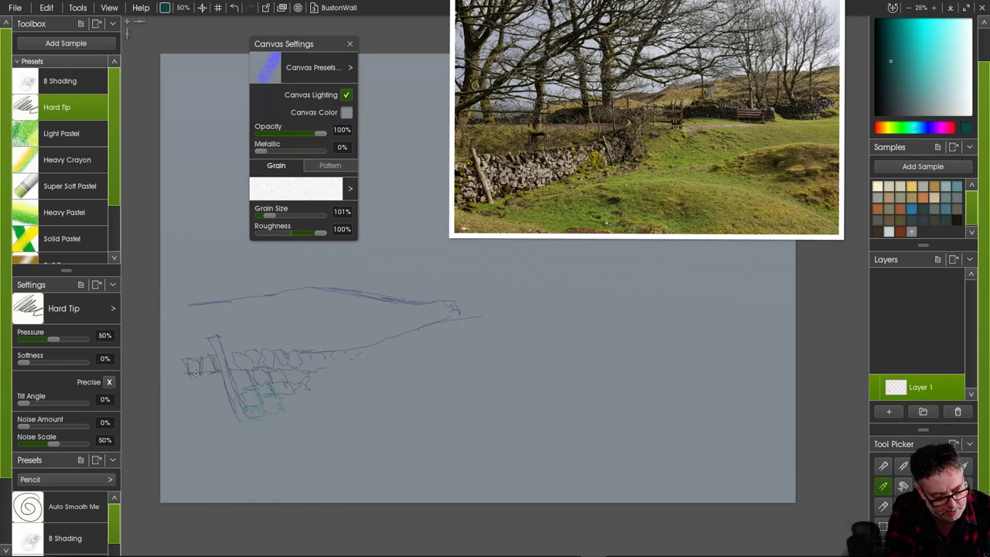
left_click_drag(208, 367, 212, 406)
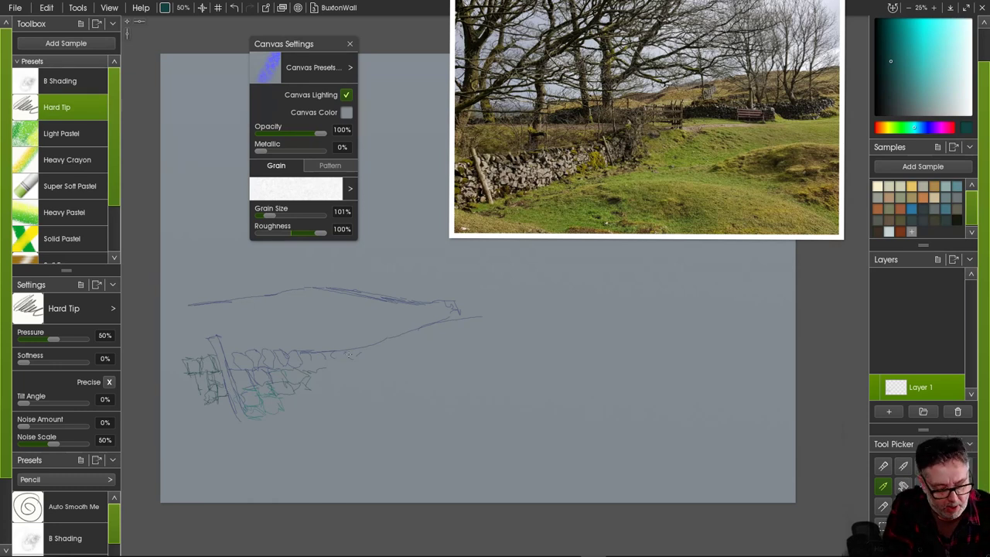
left_click_drag(348, 354, 370, 342)
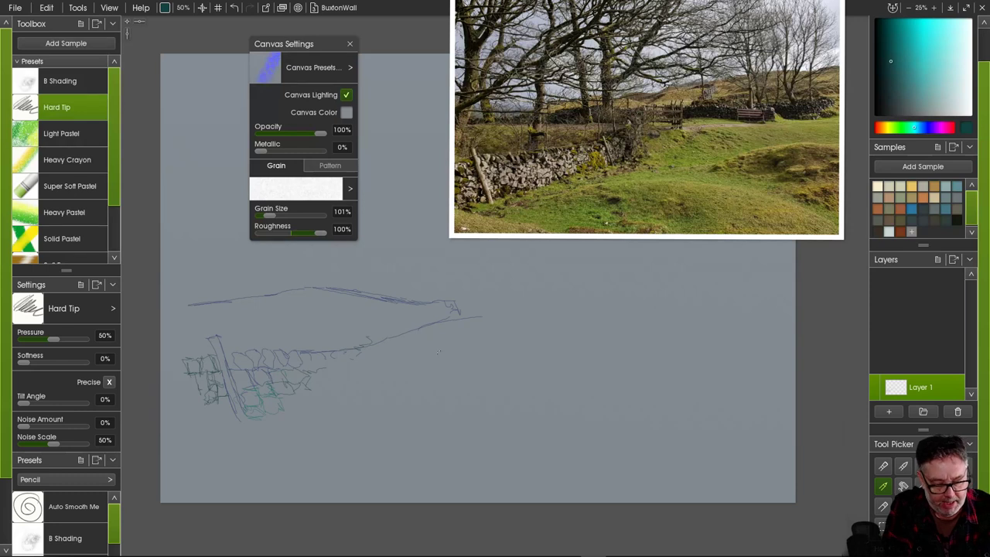
mouse_move(456, 313)
left_mouse_down()
mouse_move(460, 337)
mouse_move(436, 325)
mouse_move(416, 331)
mouse_move(426, 334)
left_mouse_up()
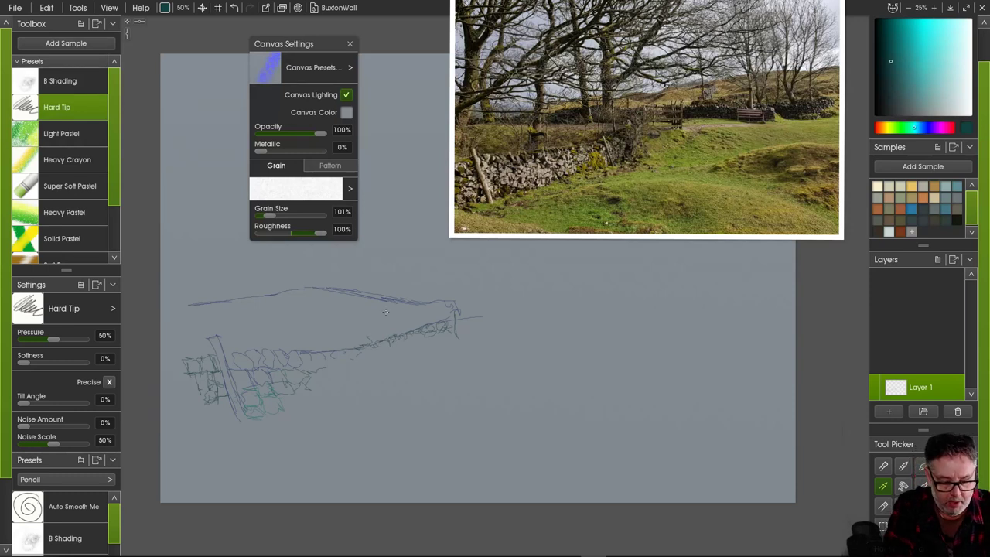
- Draw a nearly horizontal ground line from the wall's far end to the canvas's left edge and close the canvas settings
left_click_drag(447, 313, 299, 312)
left_click(350, 44)
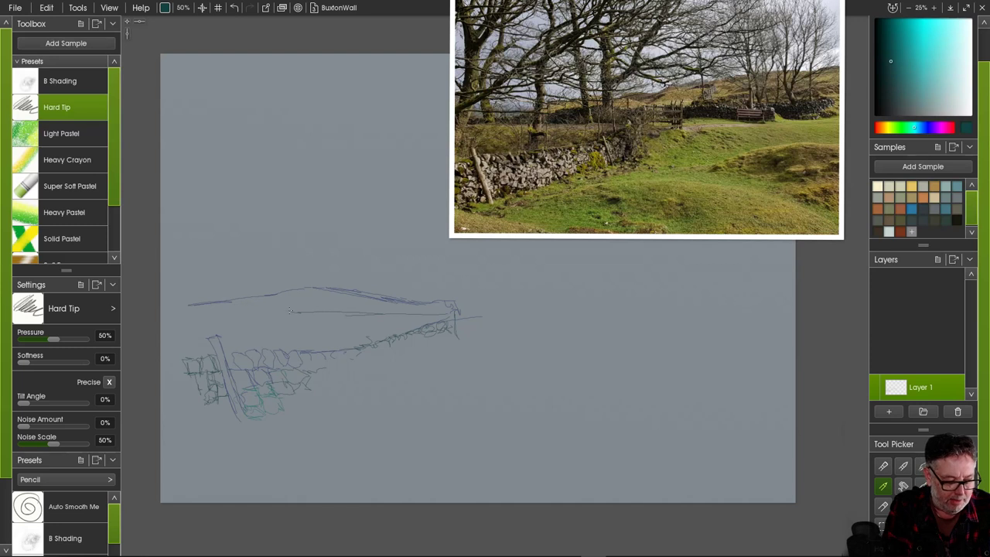
left_click_drag(289, 311, 167, 313)
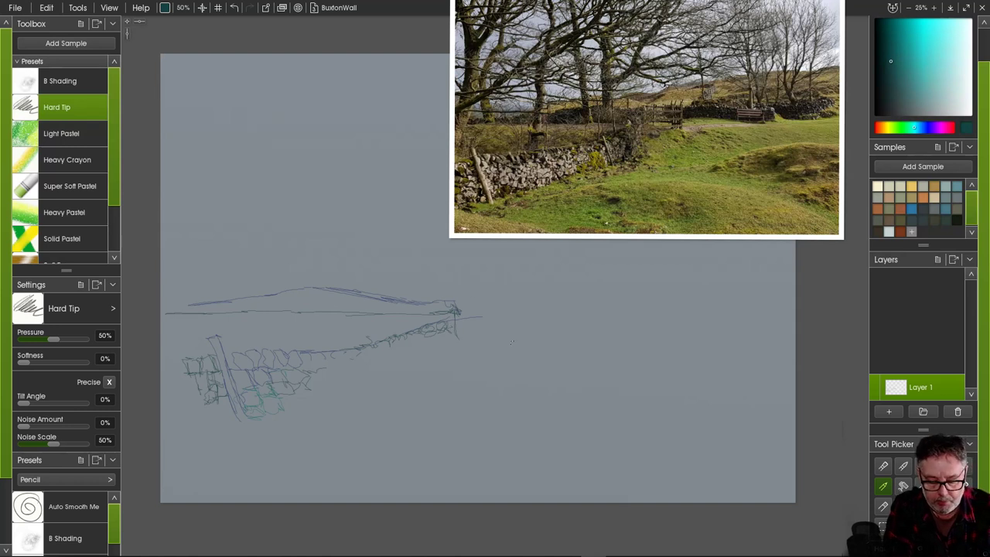
- Sketch the gate at the wall's end, the distant wall, the bench and the wall continuing toward the canvas's right edge
mouse_move(461, 314)
left_mouse_down()
mouse_move(458, 298)
mouse_move(474, 304)
mouse_move(473, 322)
mouse_move(506, 317)
left_mouse_up()
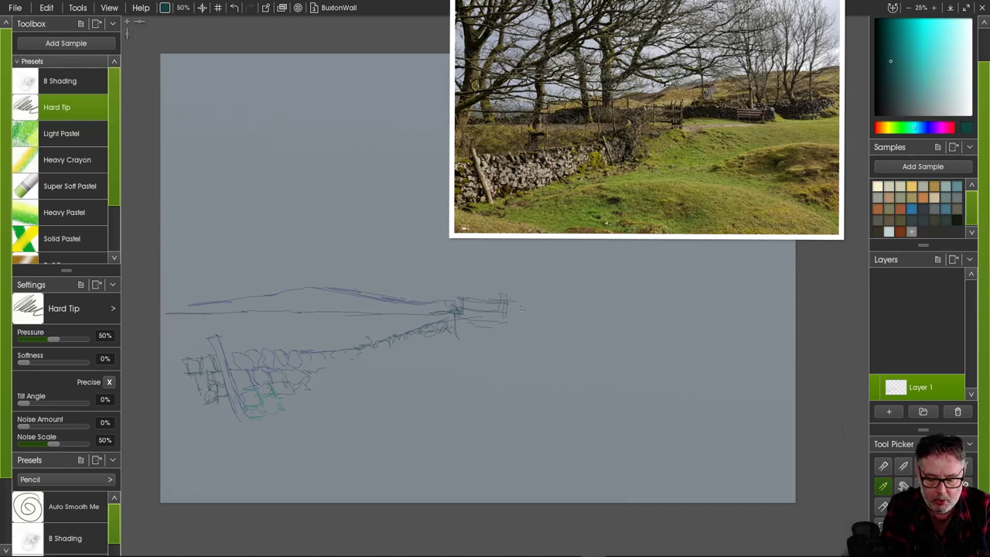
mouse_move(515, 301)
left_mouse_down()
mouse_move(659, 314)
mouse_move(675, 322)
mouse_move(633, 314)
mouse_move(665, 334)
left_mouse_up()
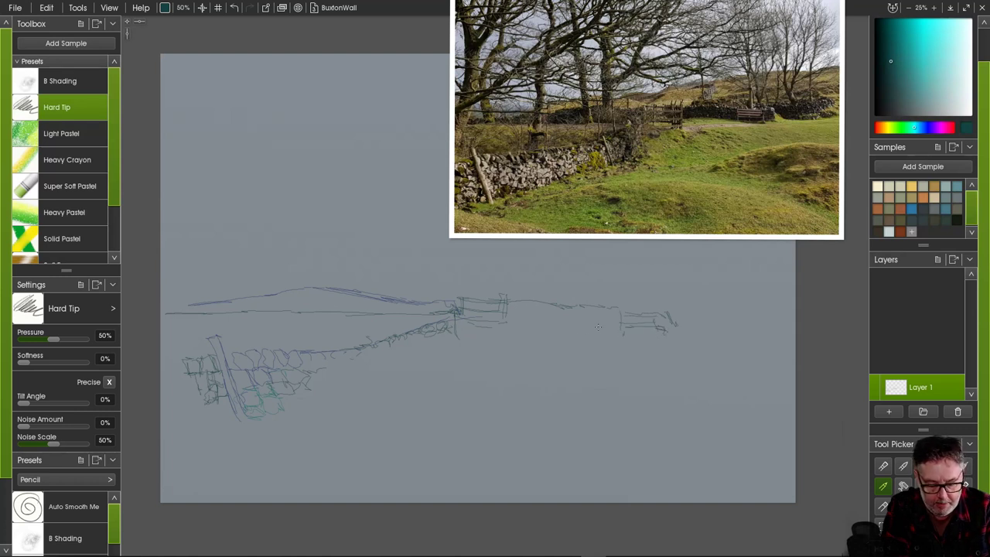
left_click_drag(598, 326, 507, 320)
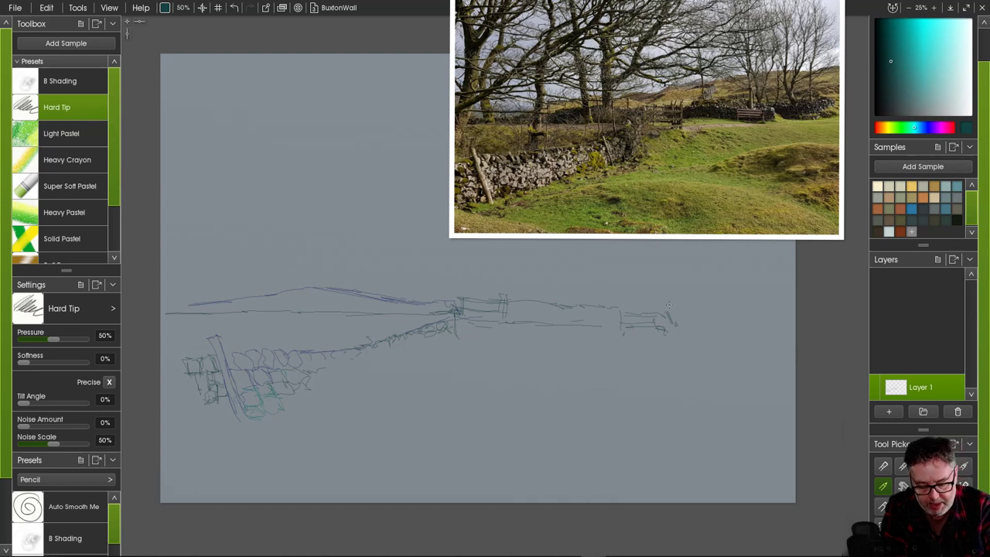
left_click_drag(678, 305, 759, 303)
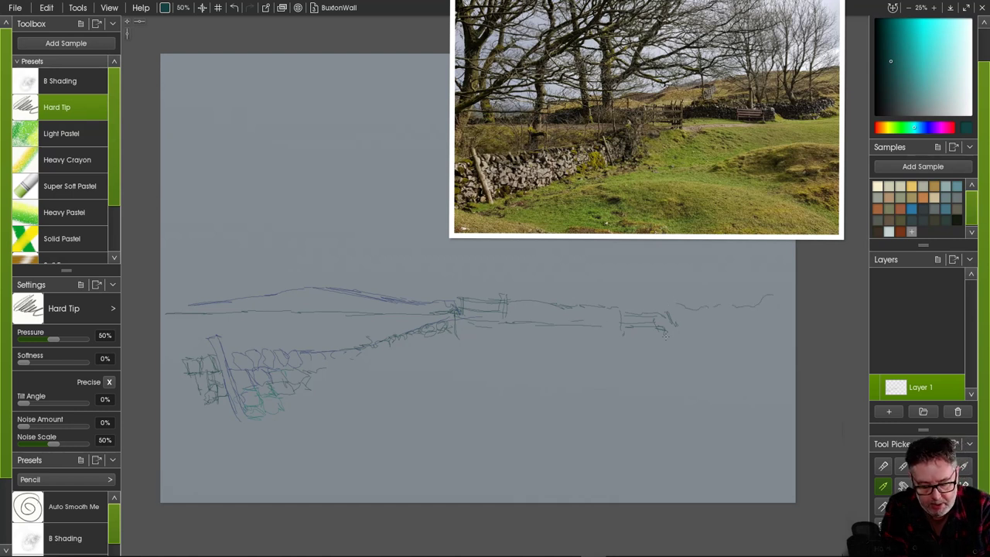
mouse_move(667, 326)
left_mouse_down()
mouse_move(757, 313)
mouse_move(697, 328)
left_mouse_up()
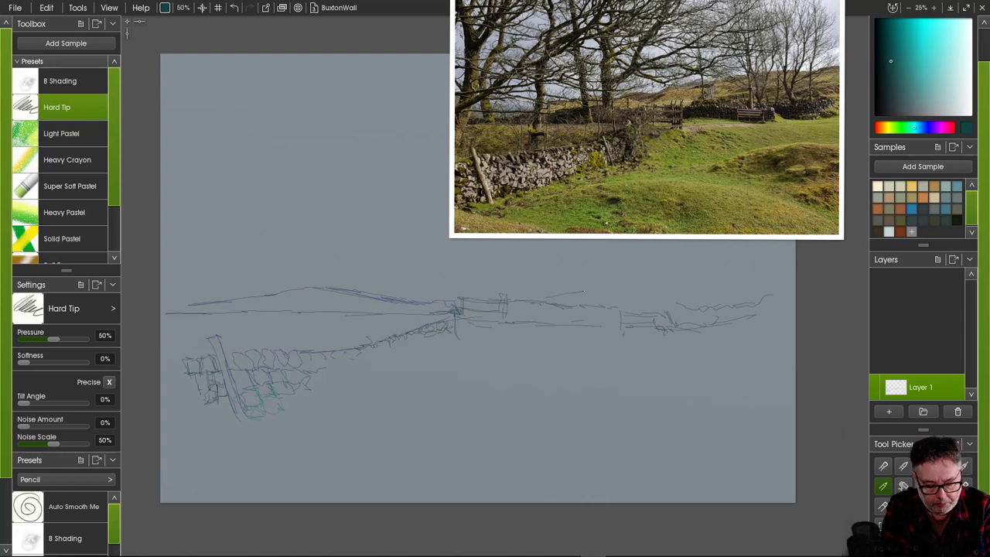
- Sketch the distant hill line rising right of the gate and complete the wall's lowest stones around the base of the leaning post
left_click_drag(583, 291, 614, 291)
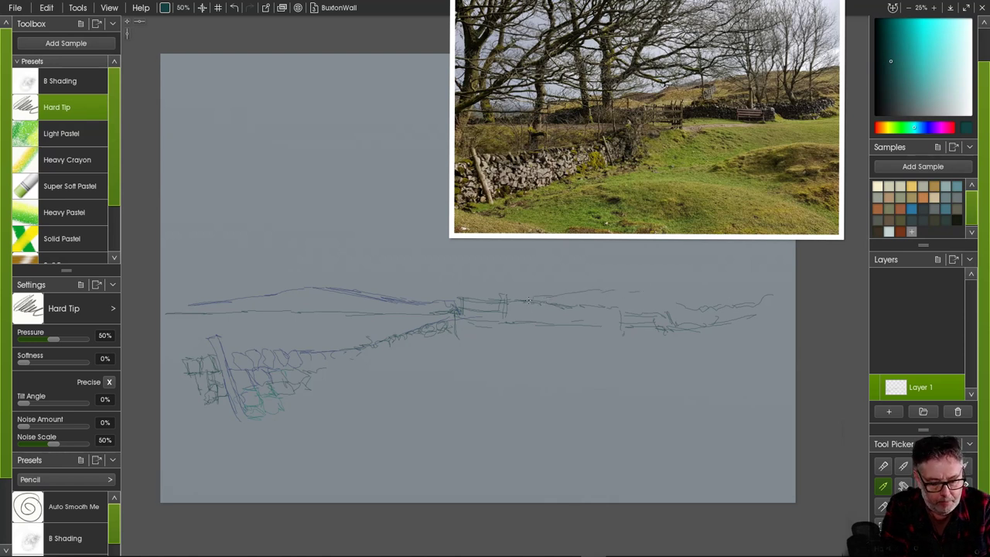
left_click_drag(530, 297, 691, 286)
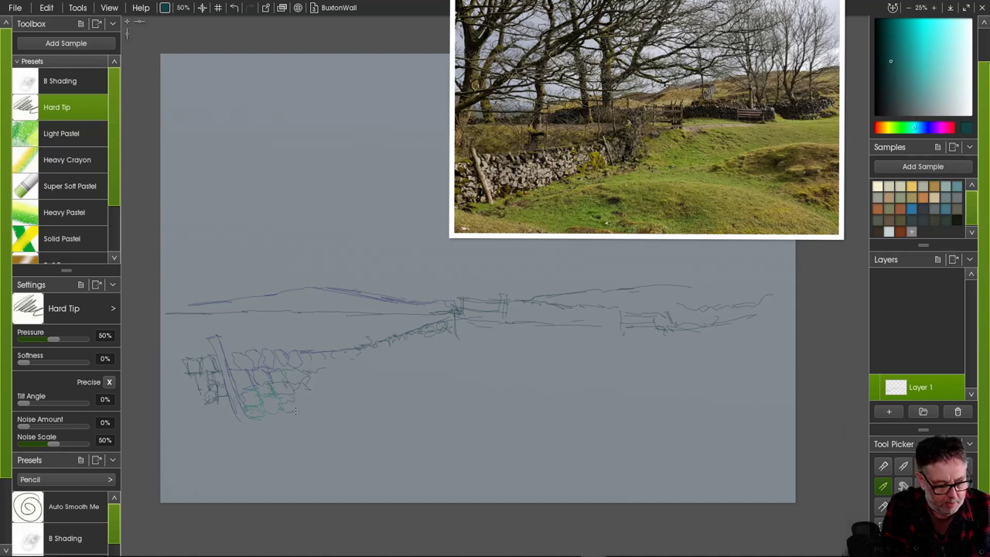
mouse_move(271, 418)
left_mouse_down()
mouse_move(242, 413)
mouse_move(252, 432)
mouse_move(272, 428)
mouse_move(231, 411)
mouse_move(241, 435)
left_mouse_up()
- Sketch the foreground mound sloping down to the right, a few grass marks beneath it, and a second mound behind it
left_click_drag(331, 427, 307, 425)
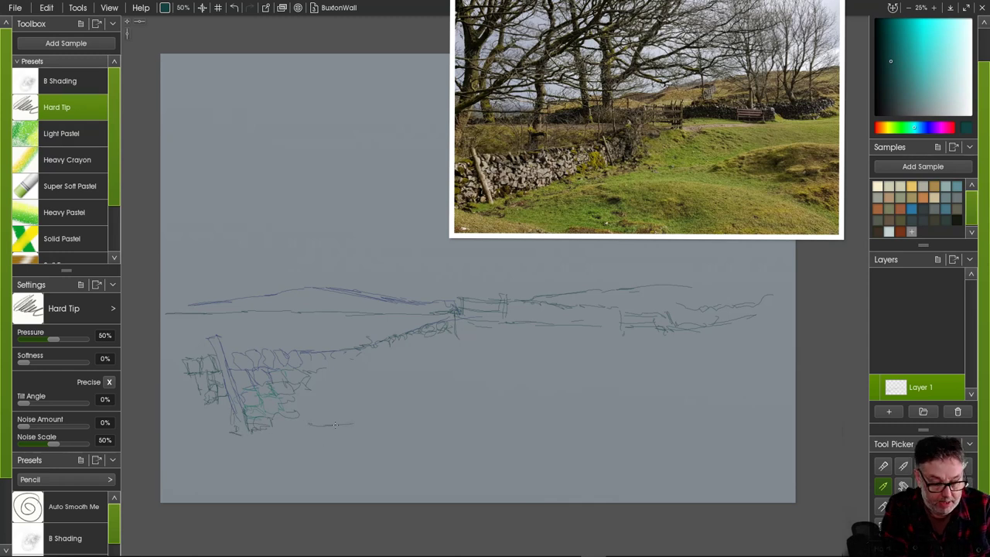
left_click_drag(379, 423, 407, 416)
mouse_move(349, 423)
left_mouse_down()
mouse_move(511, 408)
mouse_move(691, 455)
left_mouse_up()
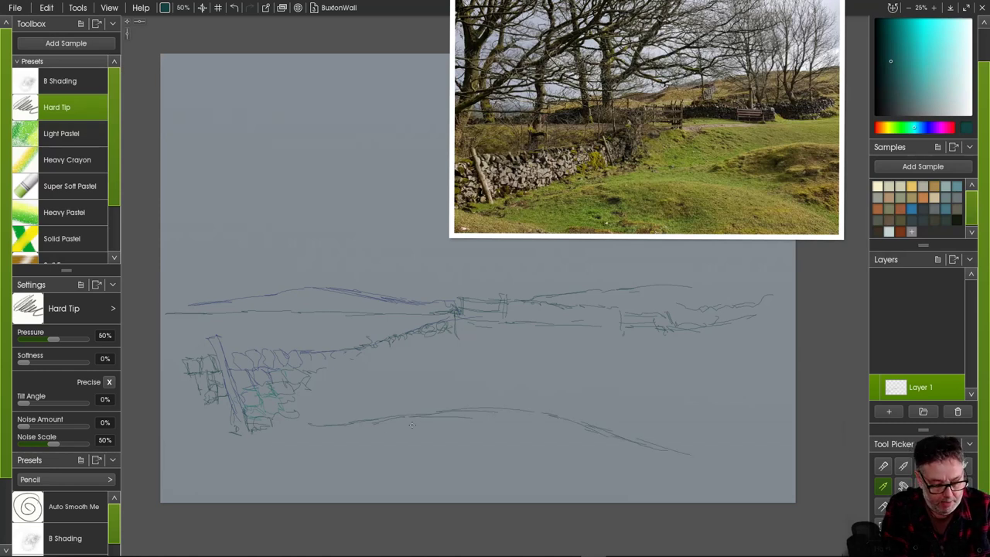
left_click_drag(415, 434, 515, 454)
mouse_move(750, 395)
left_mouse_down()
mouse_move(659, 381)
mouse_move(529, 410)
left_mouse_up()
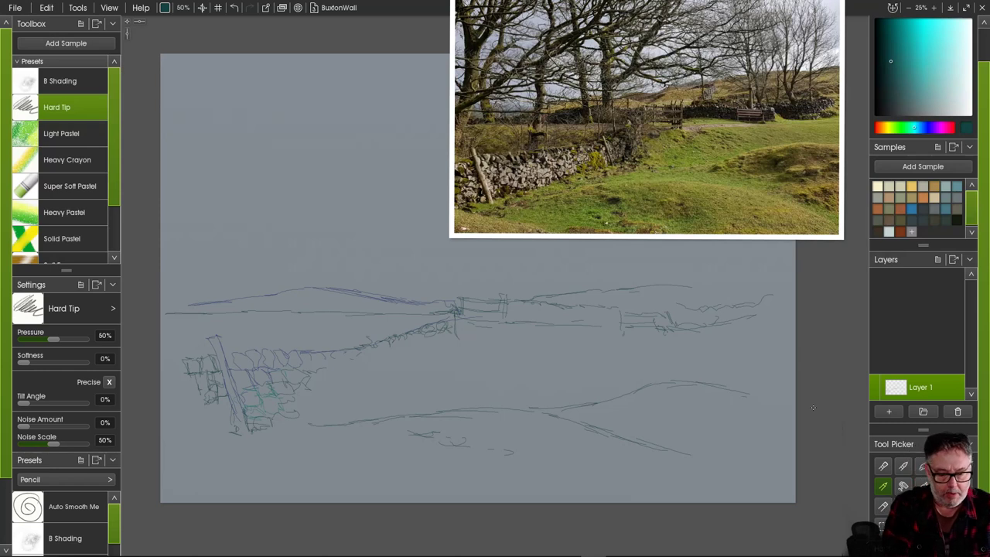
- Sketch the large tree's trunk above the left end of the wall, with its upper branches forking toward the canvas top
mouse_move(208, 278)
left_mouse_down()
mouse_move(205, 305)
mouse_move(220, 265)
left_mouse_up()
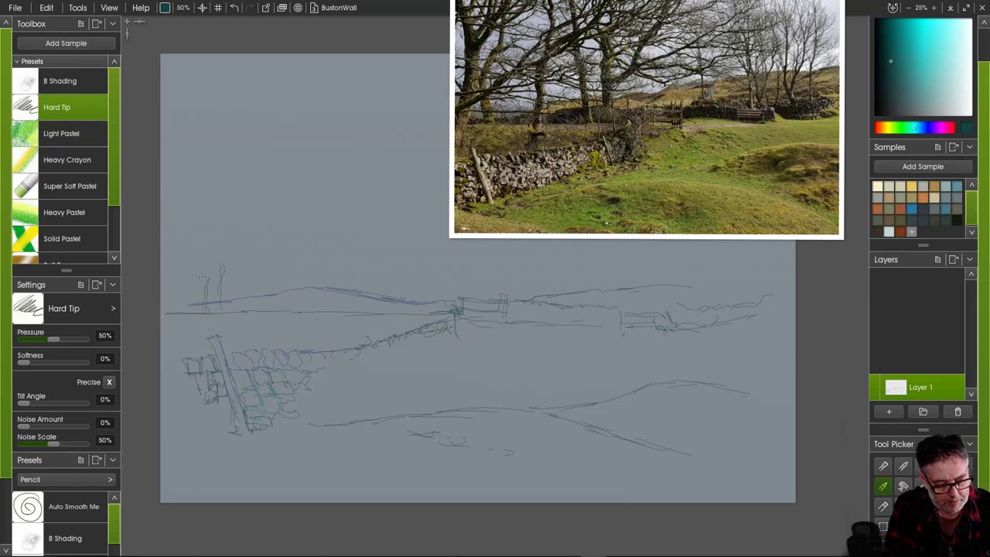
mouse_move(210, 147)
left_mouse_down()
mouse_move(206, 212)
mouse_move(182, 102)
mouse_move(202, 247)
mouse_move(199, 297)
left_mouse_up()
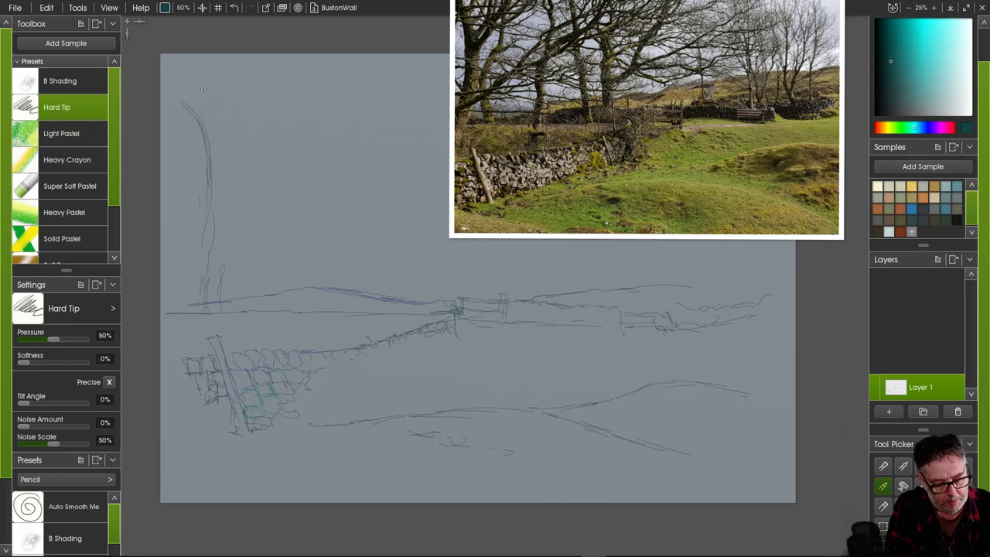
left_click_drag(203, 89, 224, 183)
left_click_drag(218, 138, 231, 191)
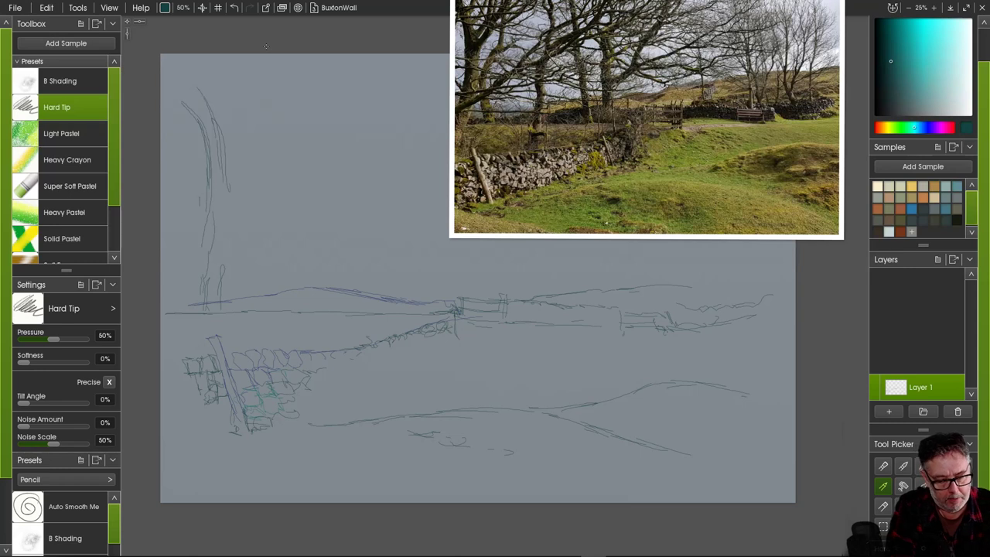
left_click_drag(238, 77, 224, 113)
left_click_drag(262, 76, 230, 167)
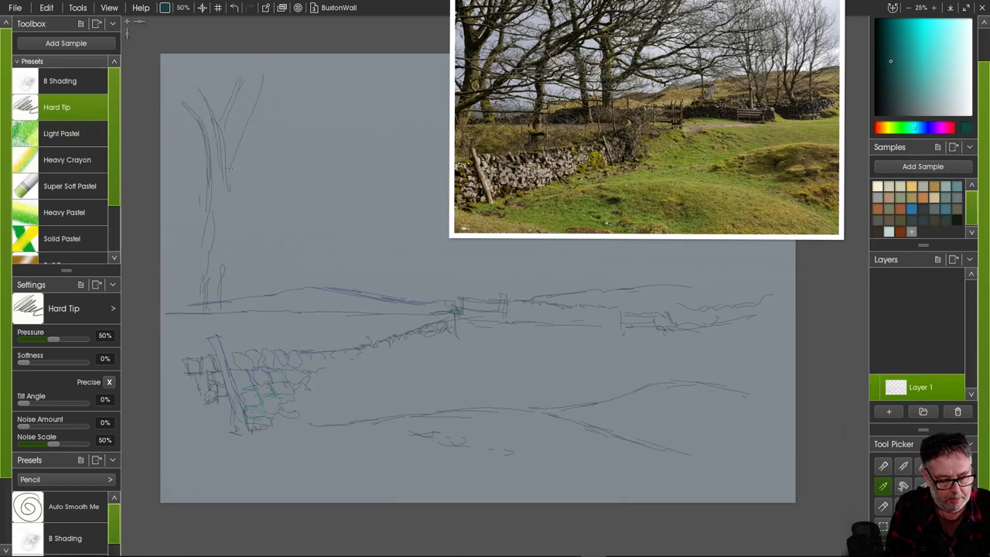
- Add long branches reaching right from the large tree and reinforce its trunk down to a flared base
mouse_move(299, 113)
left_mouse_down()
mouse_move(247, 192)
mouse_move(229, 244)
mouse_move(236, 204)
mouse_move(217, 256)
mouse_move(228, 226)
mouse_move(227, 248)
mouse_move(327, 189)
left_mouse_up()
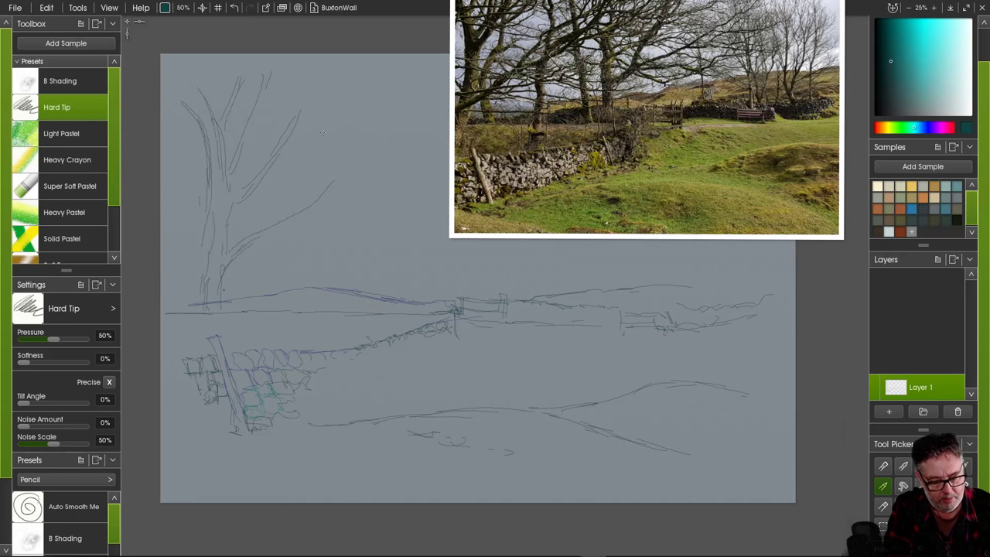
left_click_drag(323, 196, 263, 240)
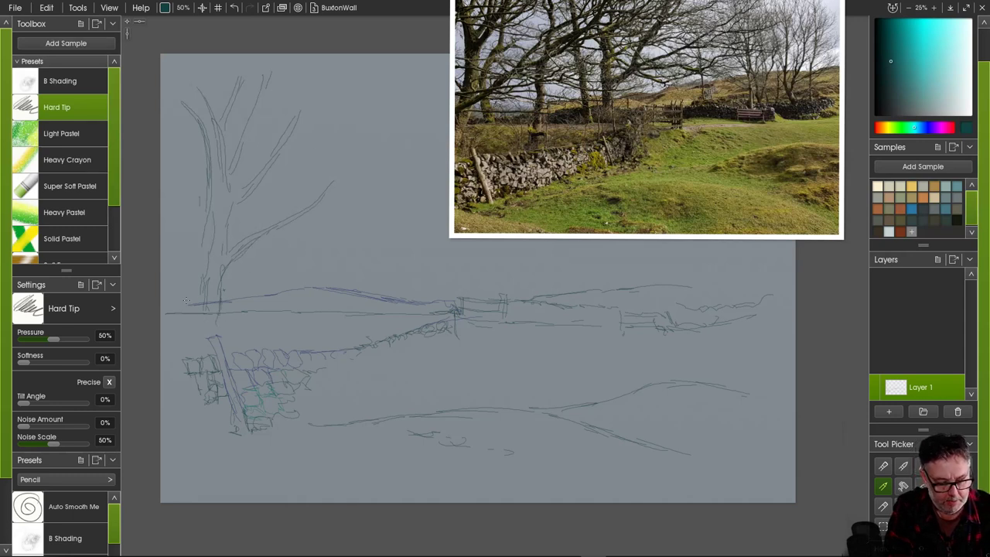
left_click_drag(206, 262, 186, 316)
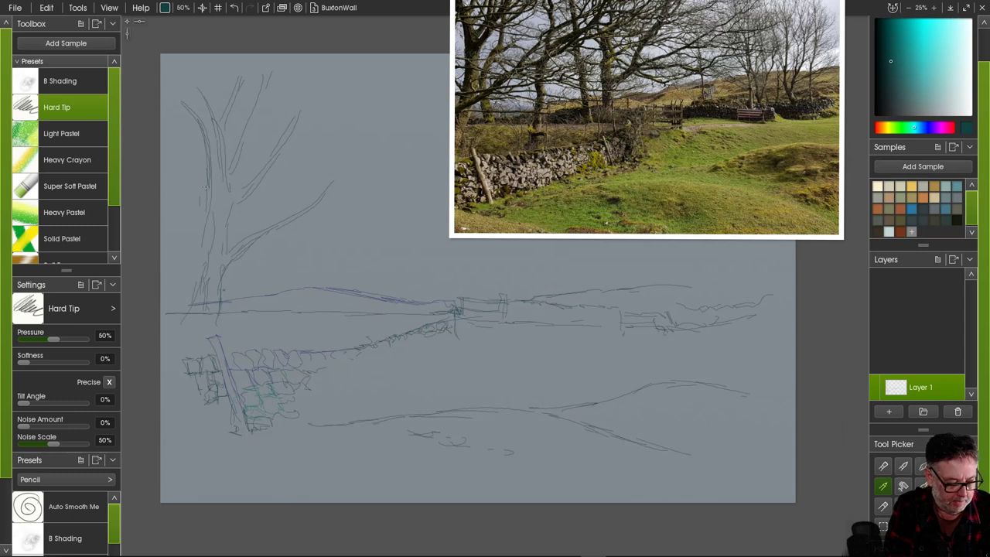
mouse_move(206, 186)
left_mouse_down()
mouse_move(170, 335)
mouse_move(221, 256)
mouse_move(206, 317)
mouse_move(226, 267)
left_mouse_up()
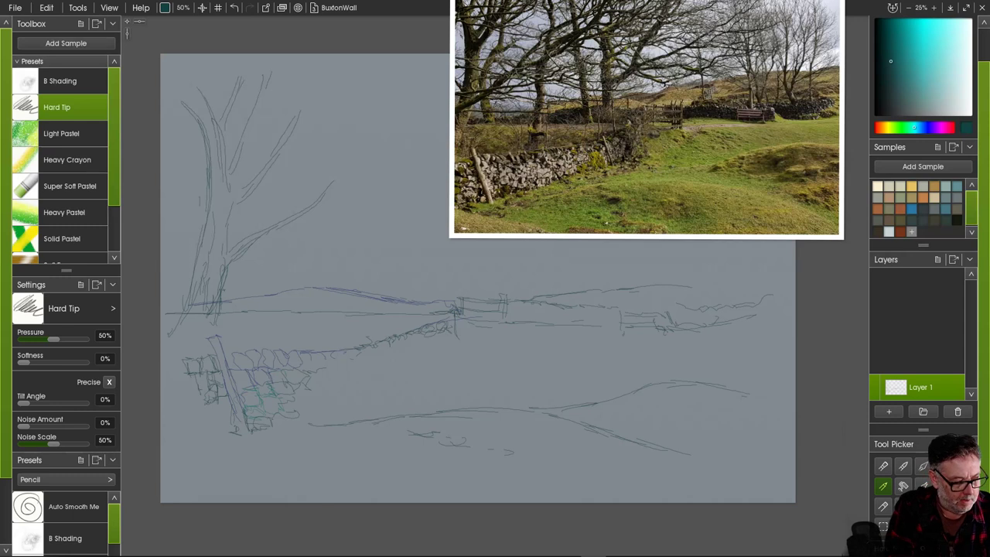
- Erase the hill and ground lines crossing the large tree's trunk with the Soft Eraser
left_click_drag(114, 155, 114, 201)
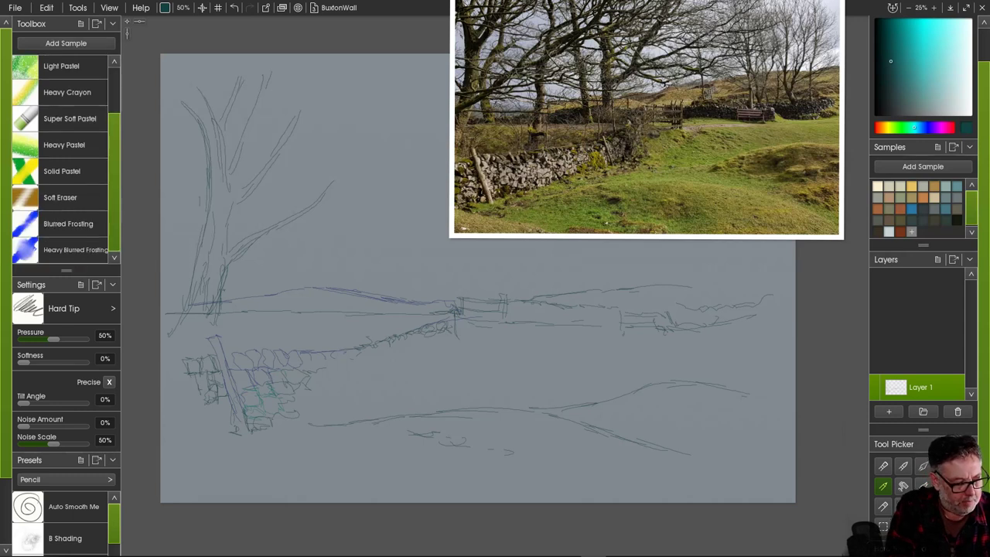
left_click(62, 198)
mouse_move(201, 286)
left_mouse_down()
mouse_move(211, 317)
mouse_move(198, 284)
mouse_move(187, 331)
mouse_move(199, 313)
mouse_move(207, 324)
mouse_move(220, 256)
left_mouse_up()
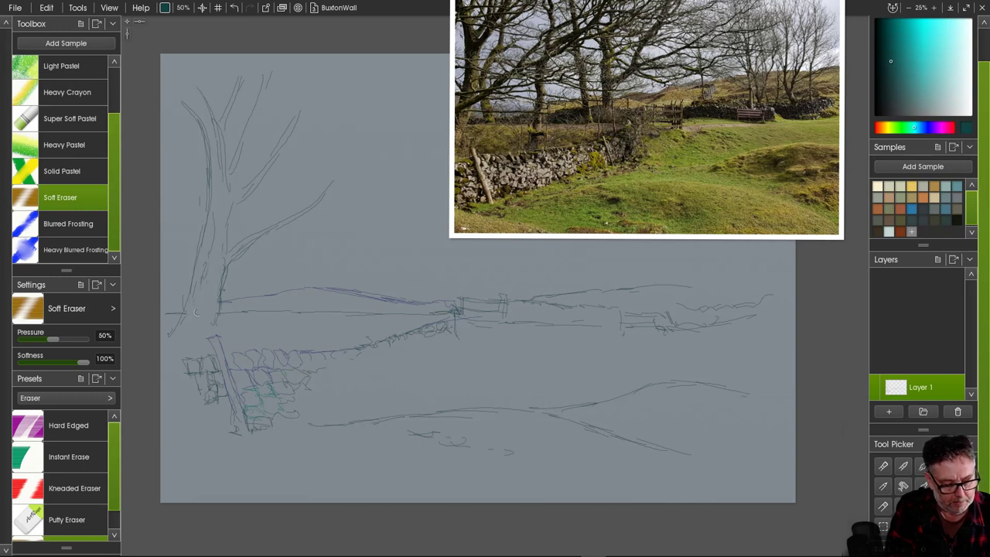
- Sketch the second tree just right of the large one with the Hard Tip pencil, including its leaning upper branches and trunk base
left_click_drag(114, 174, 114, 124)
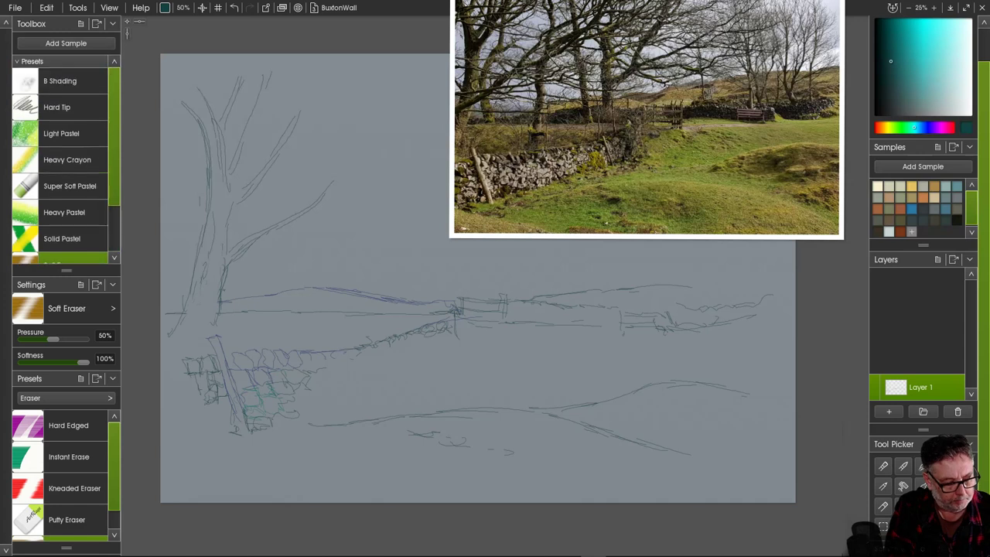
left_click(58, 107)
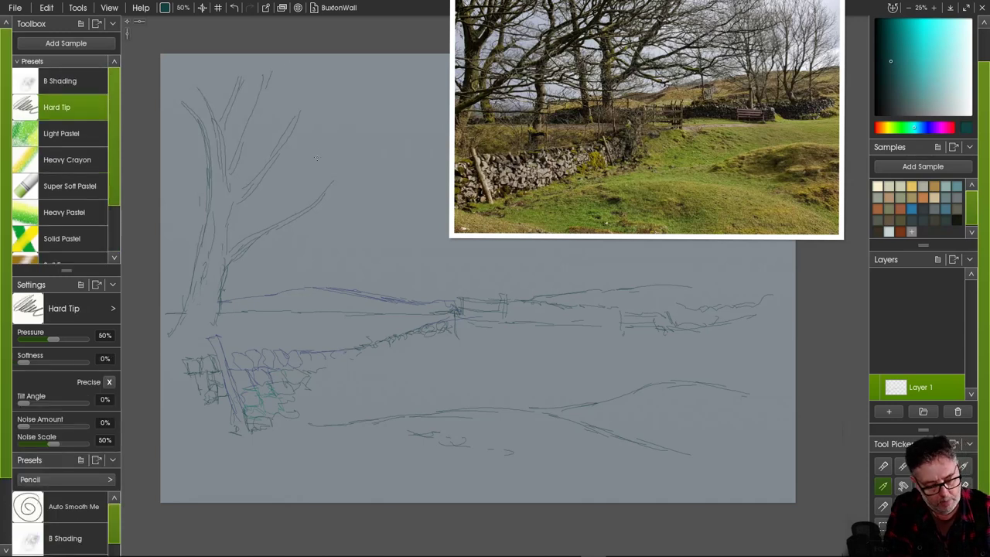
mouse_move(318, 66)
left_mouse_down()
mouse_move(314, 154)
mouse_move(258, 231)
left_mouse_up()
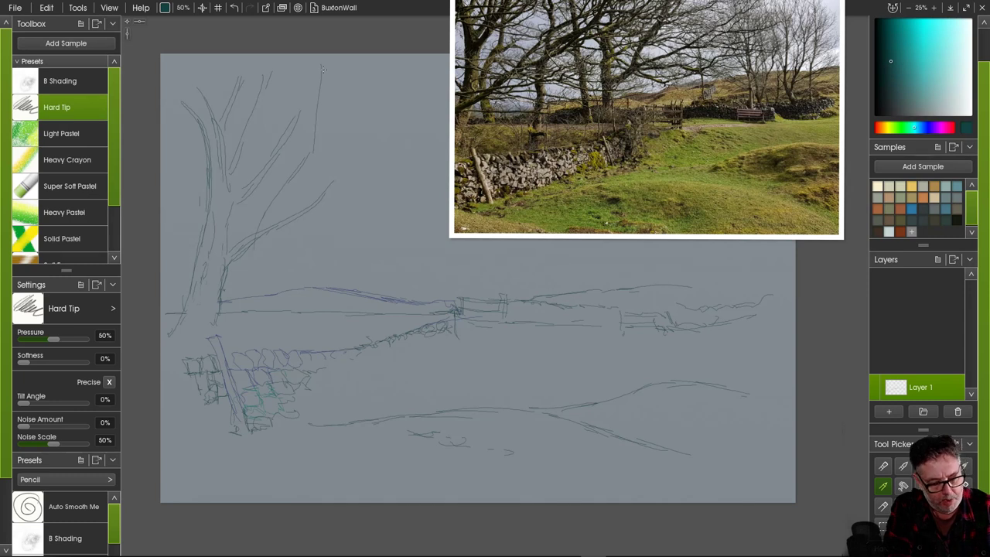
left_click_drag(322, 68, 324, 127)
mouse_move(300, 171)
left_mouse_down()
mouse_move(271, 226)
mouse_move(268, 294)
mouse_move(285, 330)
left_mouse_up()
left_click_drag(258, 259, 253, 300)
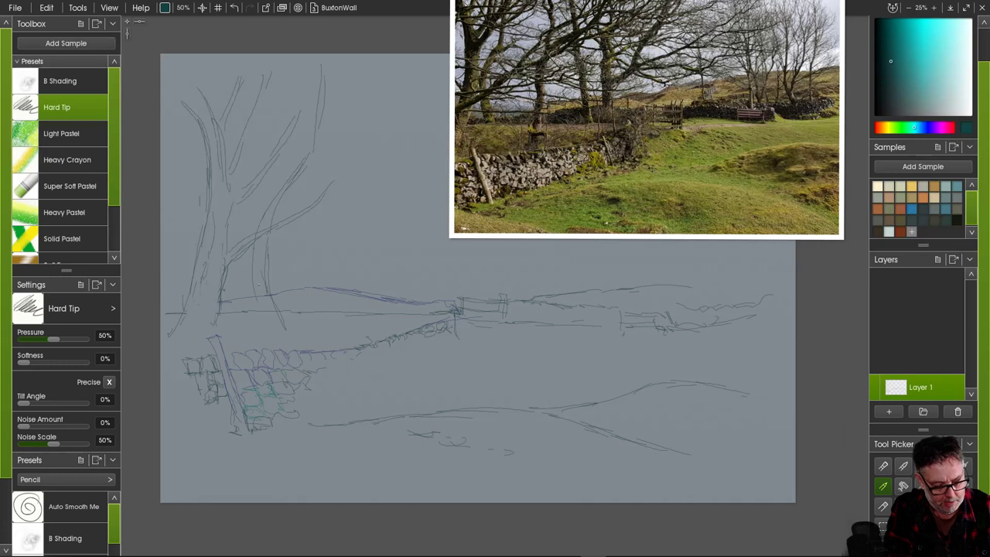
left_click_drag(271, 251, 276, 324)
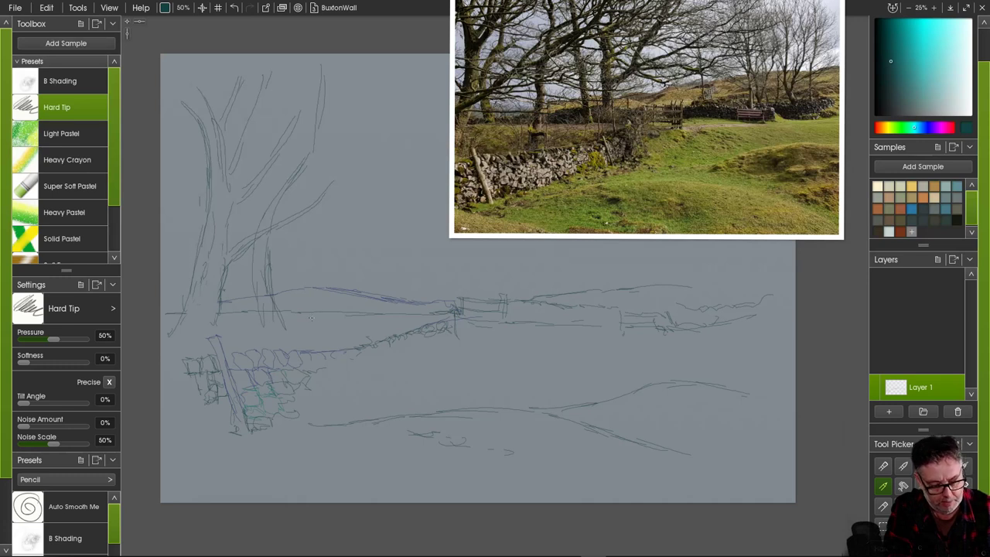
- Sketch the third, thin upright tree in front of the distant hill, with branches spreading upward on both sides
mouse_move(333, 263)
left_mouse_down()
mouse_move(330, 312)
mouse_move(335, 280)
mouse_move(345, 321)
left_mouse_up()
left_click_drag(344, 280, 345, 311)
left_click_drag(346, 249, 348, 91)
left_click_drag(338, 200, 353, 68)
left_click_drag(334, 199, 287, 73)
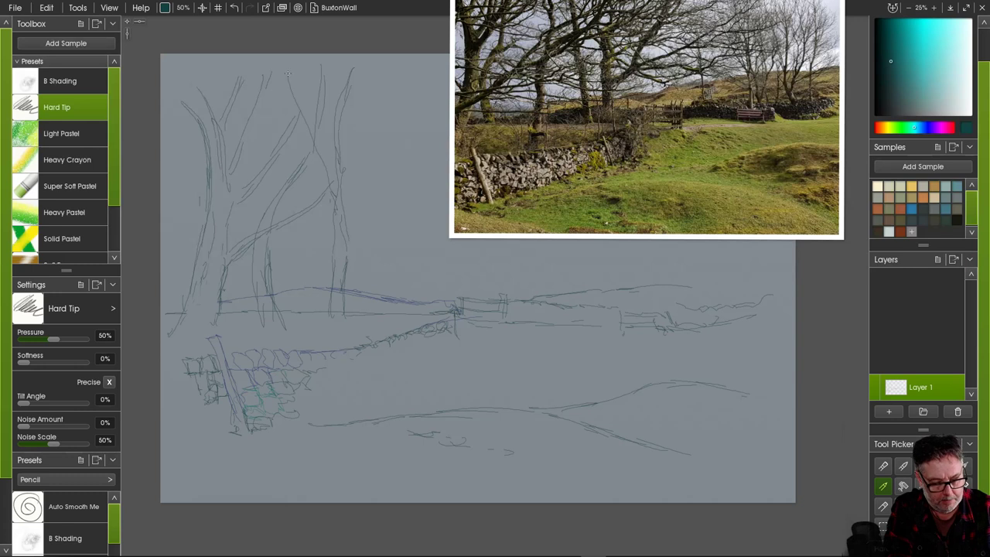
left_click_drag(352, 132, 378, 74)
left_click_drag(353, 184, 371, 161)
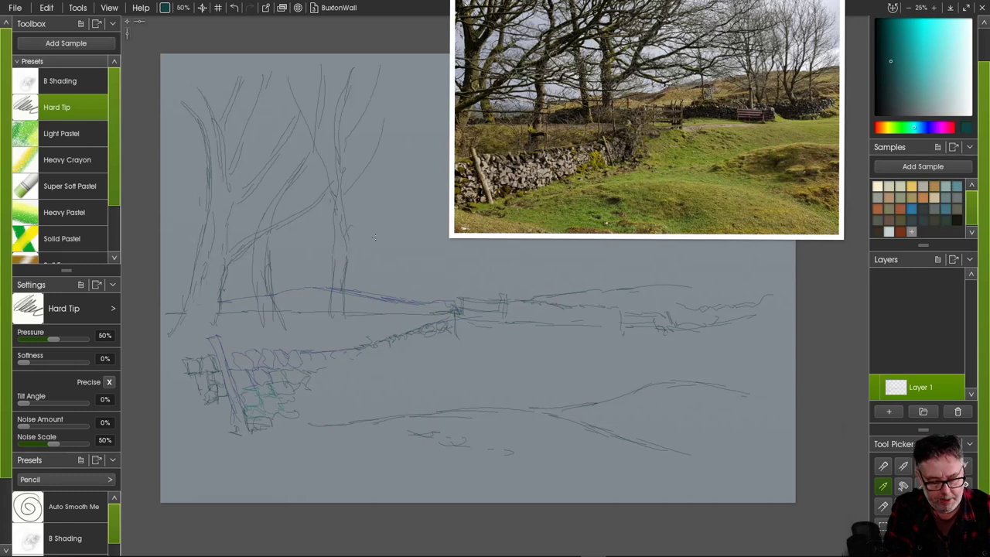
- Add a low side branch to the third tree and outline the fourth tree's trunk near the gate
mouse_move(369, 245)
left_mouse_down()
mouse_move(347, 260)
mouse_move(421, 311)
mouse_move(398, 198)
left_mouse_up()
left_click_drag(399, 187, 405, 164)
left_click_drag(404, 107, 410, 149)
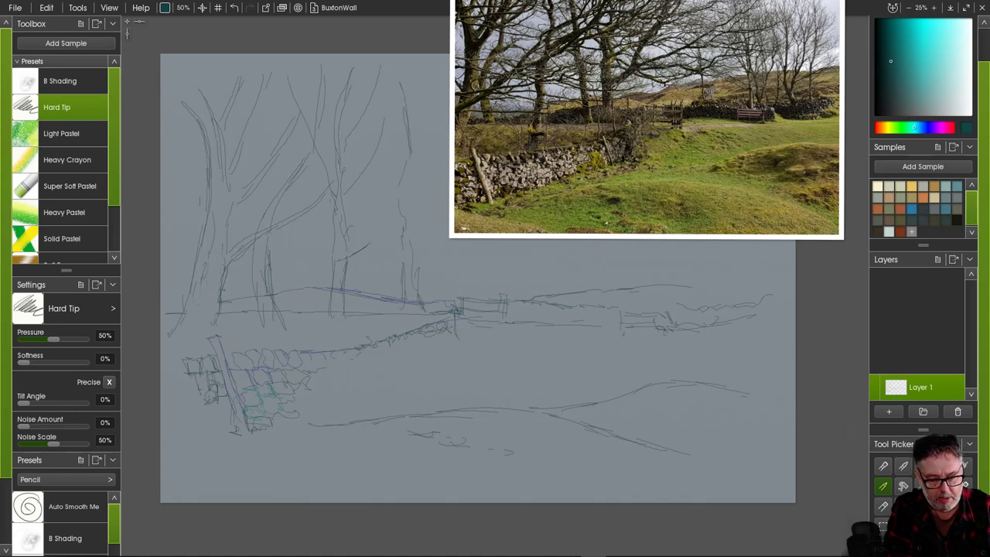
- Shrink the reference photo to about half its size and place it over the canvas's upper-right corner
left_click_drag(833, 245, 848, 338)
mouse_move(833, 338)
left_mouse_down()
mouse_move(731, 268)
mouse_move(748, 276)
left_mouse_up()
left_click_drag(763, 277, 848, 163)
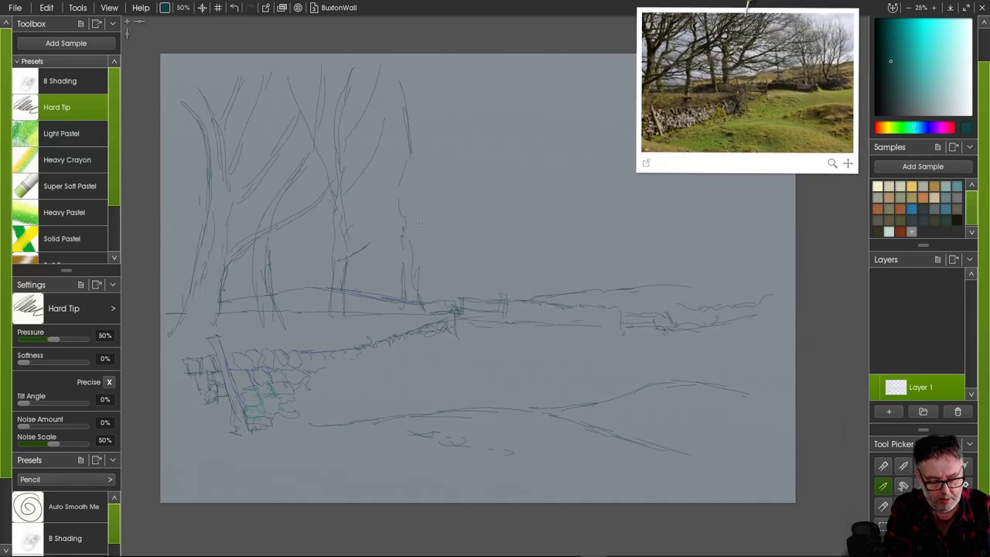
- Complete the right side of the fourth tree's trunk and sketch its long branches sweeping out over the distant wall
left_click_drag(410, 99, 418, 150)
left_click_drag(415, 113, 419, 160)
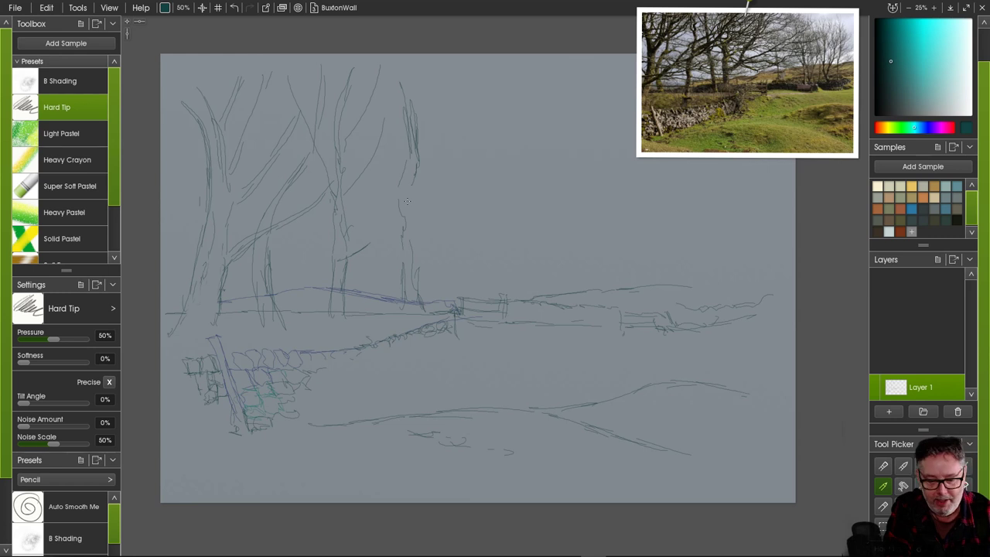
mouse_move(412, 195)
left_mouse_down()
mouse_move(415, 218)
mouse_move(475, 175)
left_mouse_up()
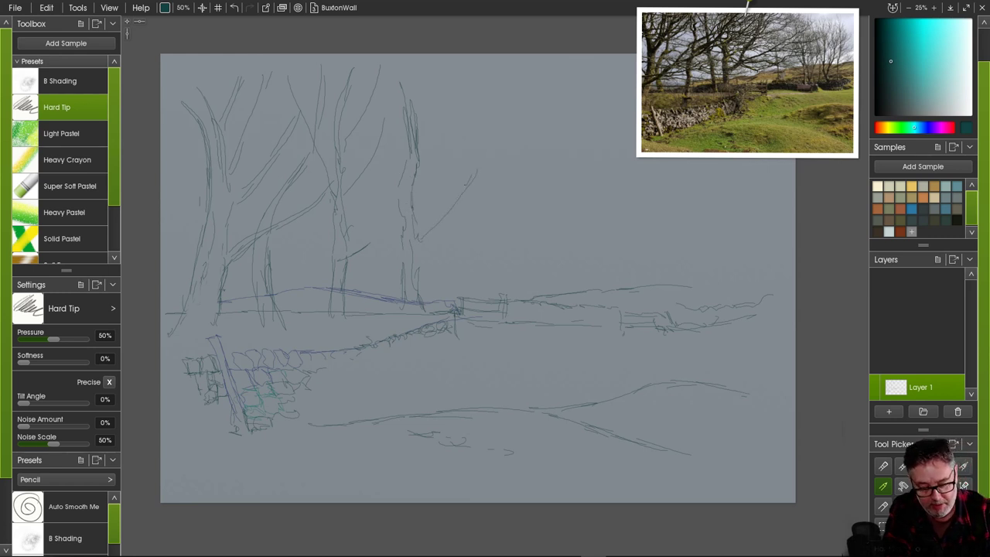
left_click_drag(421, 249, 419, 279)
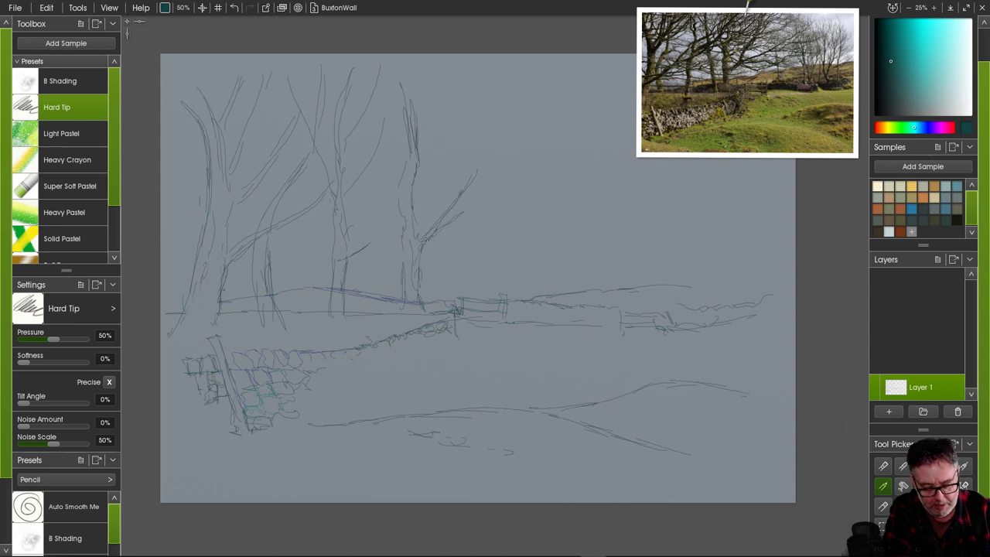
mouse_move(469, 179)
left_mouse_down()
mouse_move(499, 112)
mouse_move(477, 162)
left_mouse_up()
mouse_move(469, 210)
left_mouse_down()
mouse_move(529, 195)
mouse_move(617, 132)
left_mouse_up()
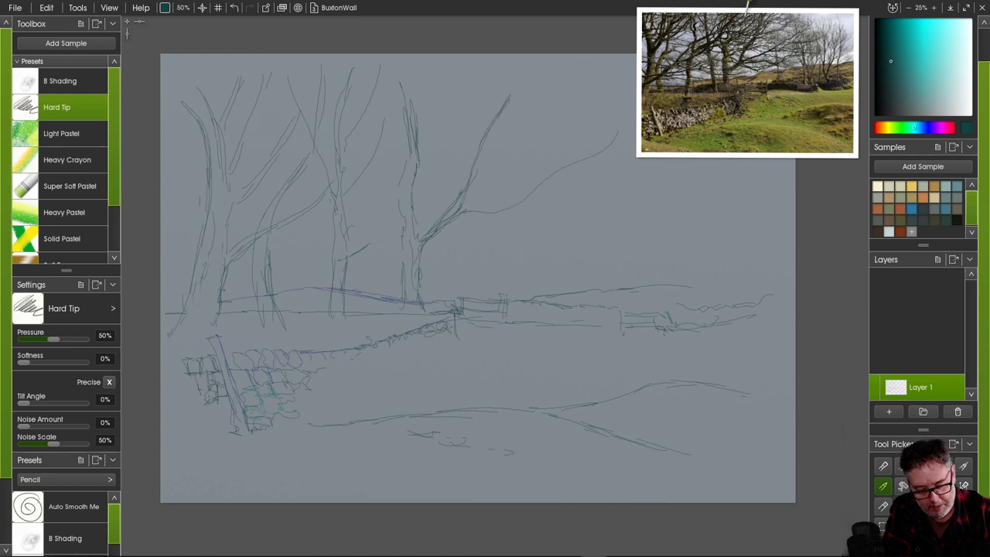
mouse_move(470, 210)
left_mouse_down()
mouse_move(572, 227)
mouse_move(653, 188)
left_mouse_up()
left_click_drag(542, 227, 646, 231)
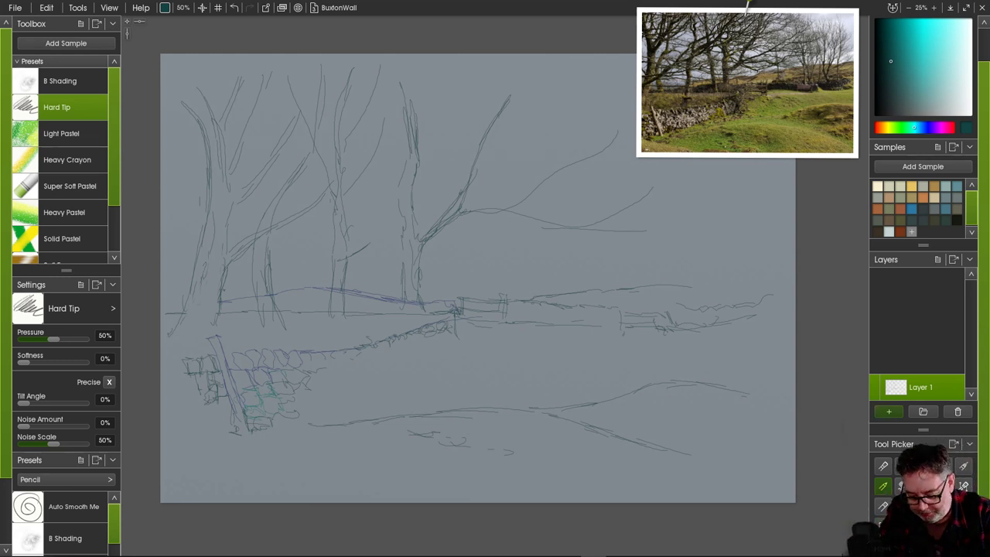
- Add a new layer above the pencil sketch and lock the paint on Layer 1
left_click(888, 412)
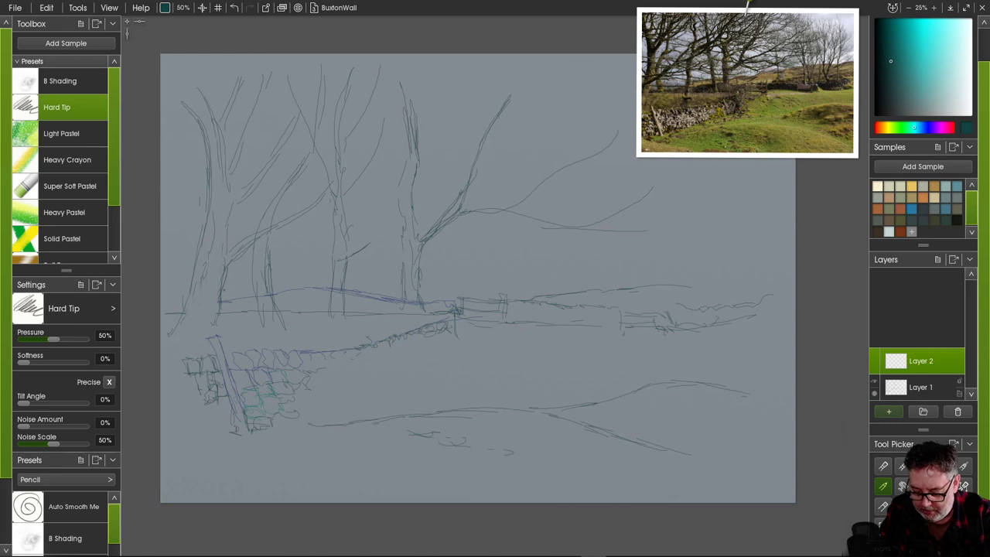
left_click(921, 388)
left_click(959, 381)
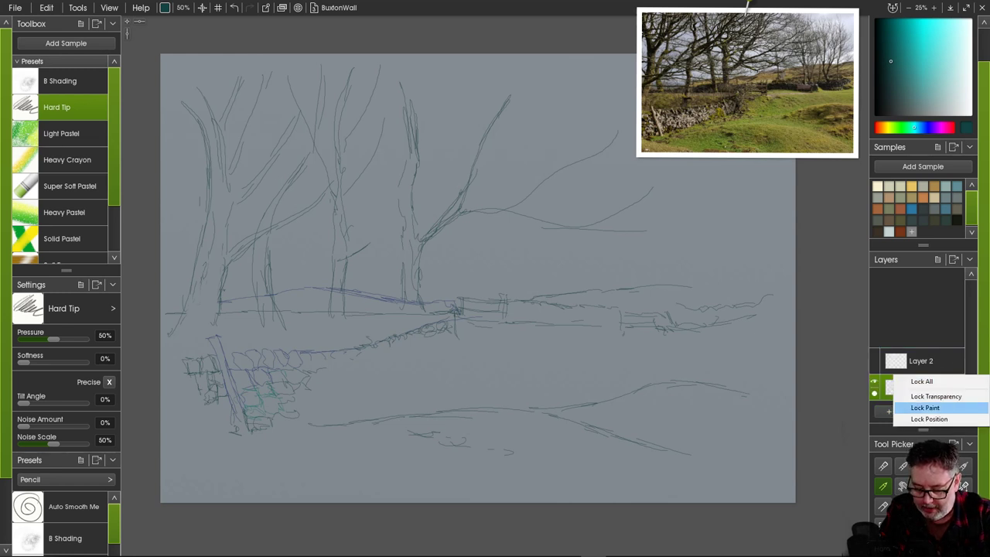
left_click(928, 407)
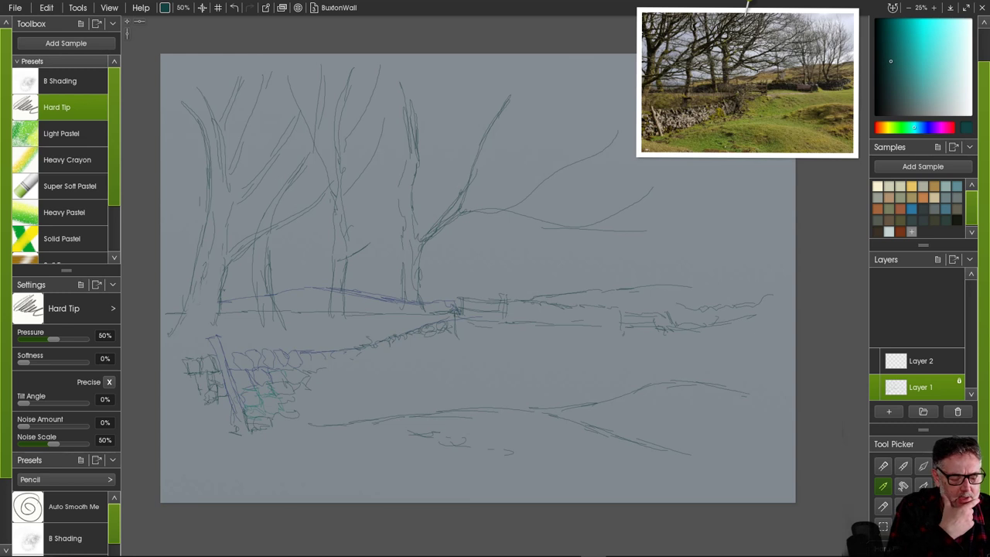
- Choose the Light Pastel preset with a pale blue-green color and make Layer 2 the active layer
left_click(69, 187)
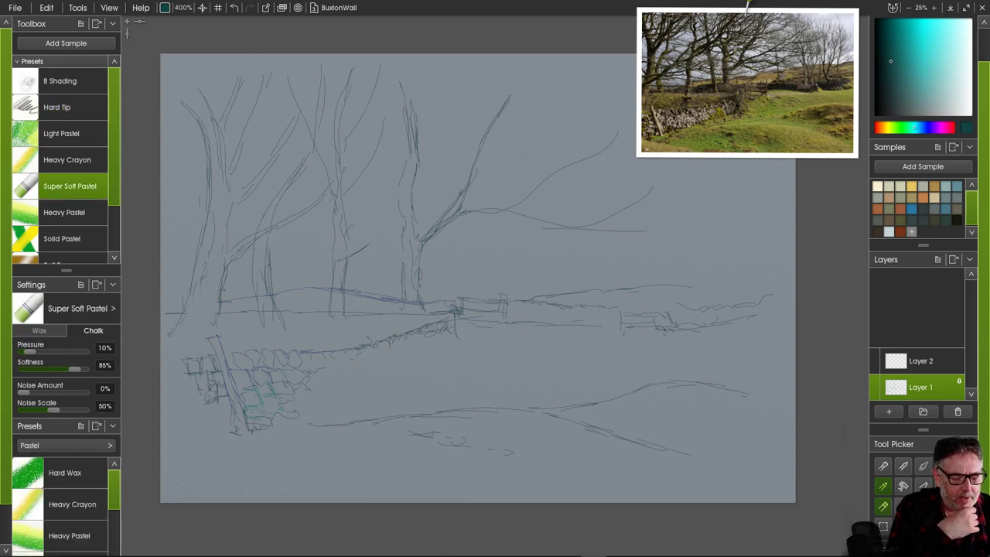
left_click(61, 134)
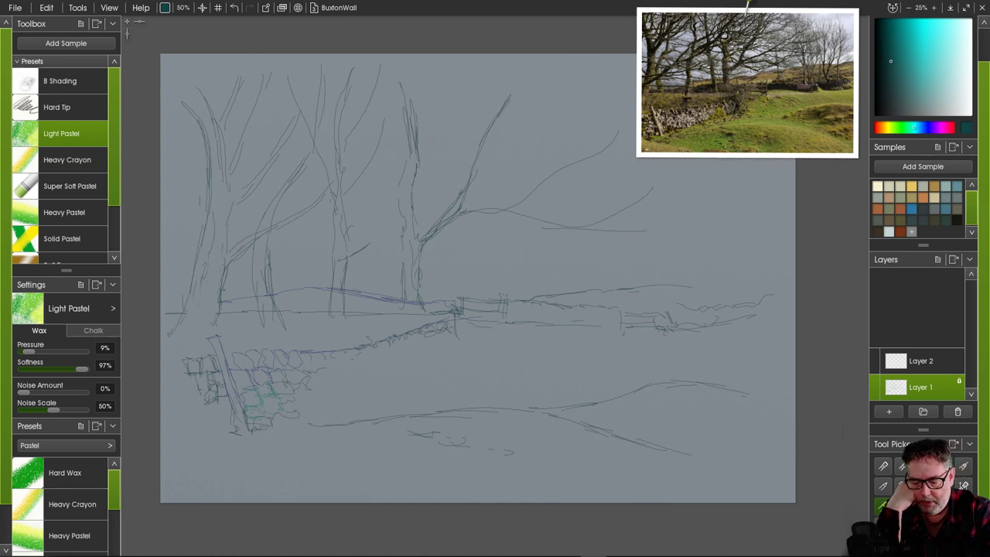
left_click(955, 96)
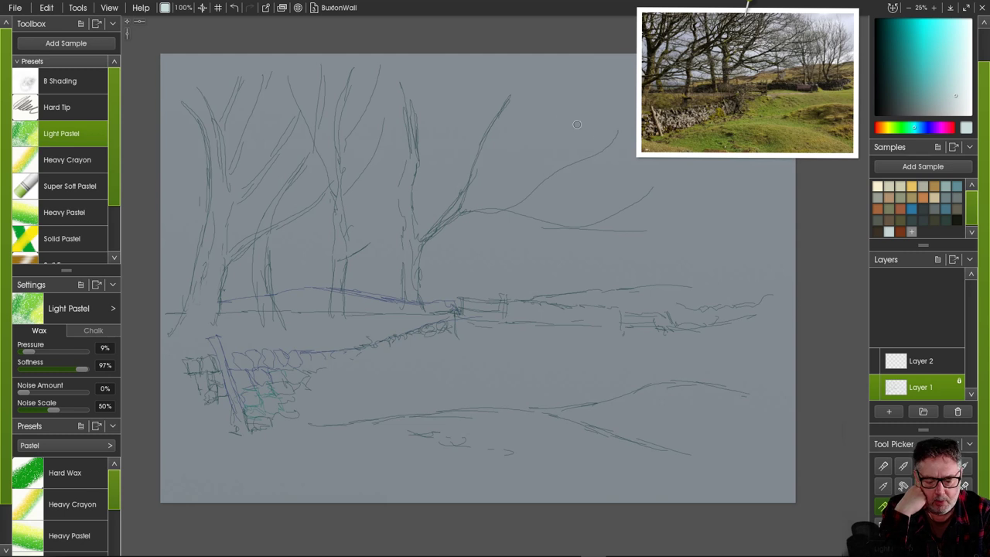
left_click(548, 86)
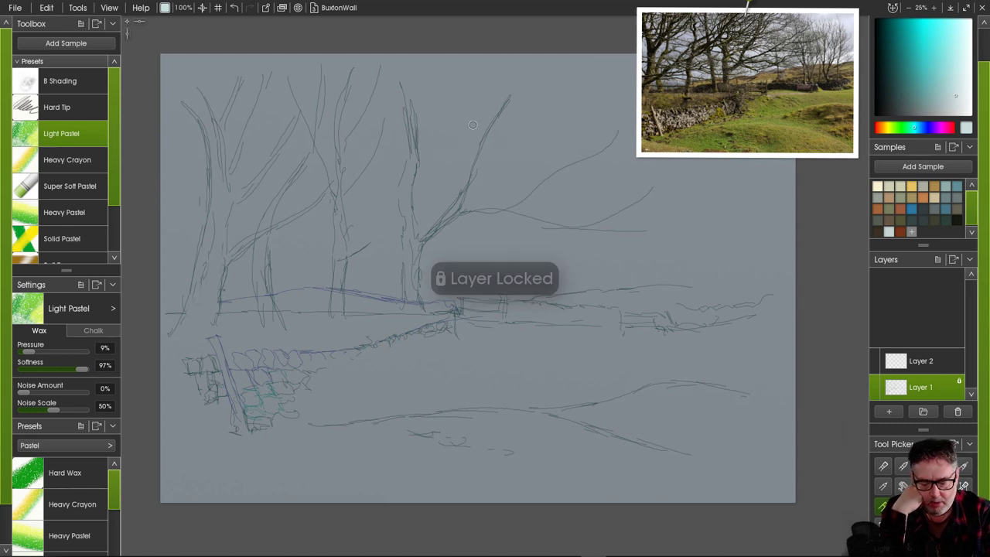
left_click(921, 360)
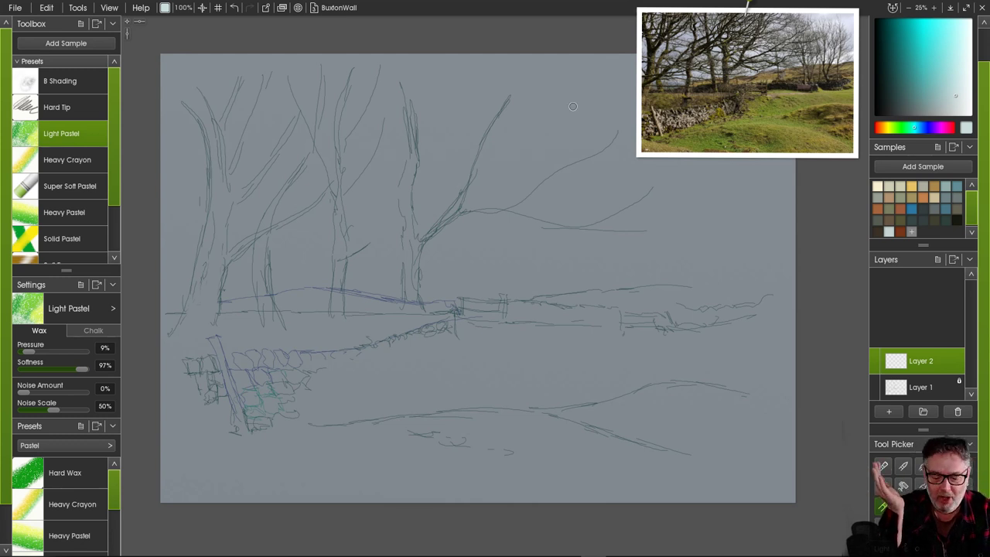
- Try a few pale Light Pastel strokes in the upper-right sky and undo them
mouse_move(558, 94)
left_mouse_down()
mouse_move(576, 124)
mouse_move(569, 140)
left_mouse_up()
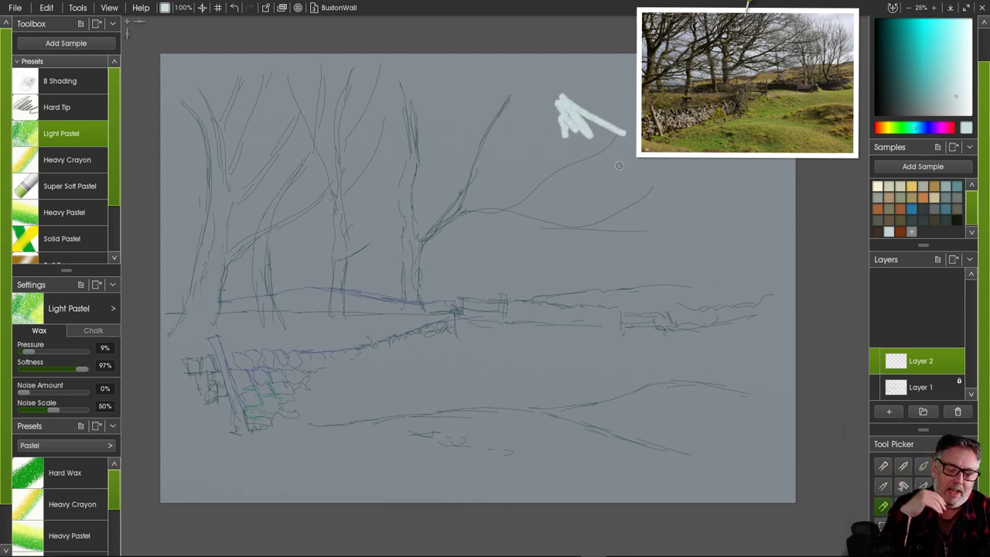
left_click_drag(572, 87, 611, 121)
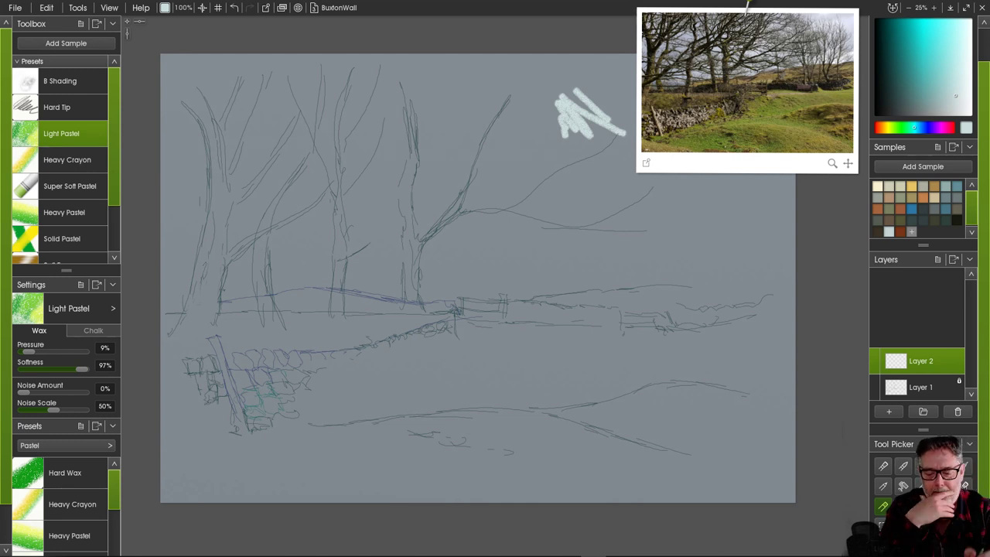
left_click_drag(580, 70, 618, 95)
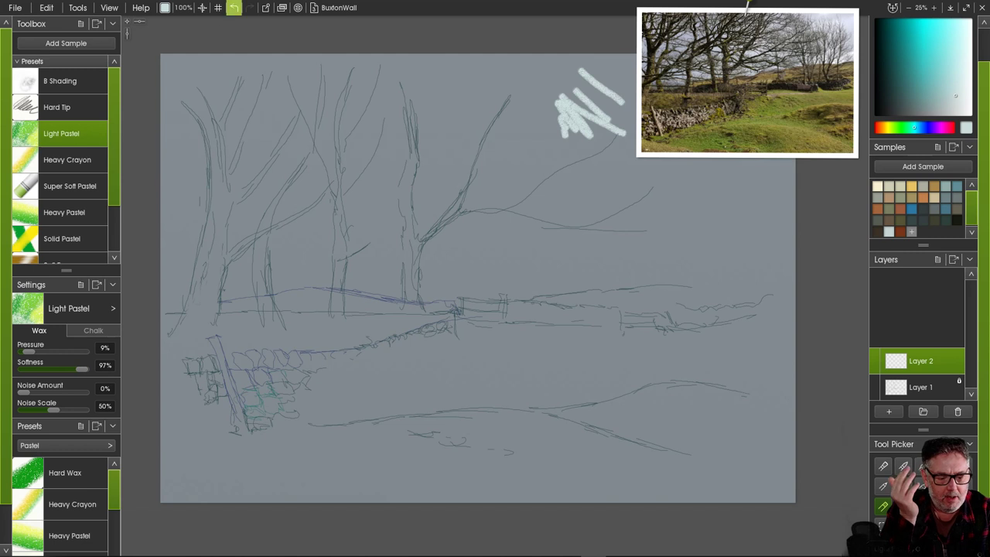
left_click(234, 8)
left_click(233, 7)
left_click(234, 7)
left_click(234, 8)
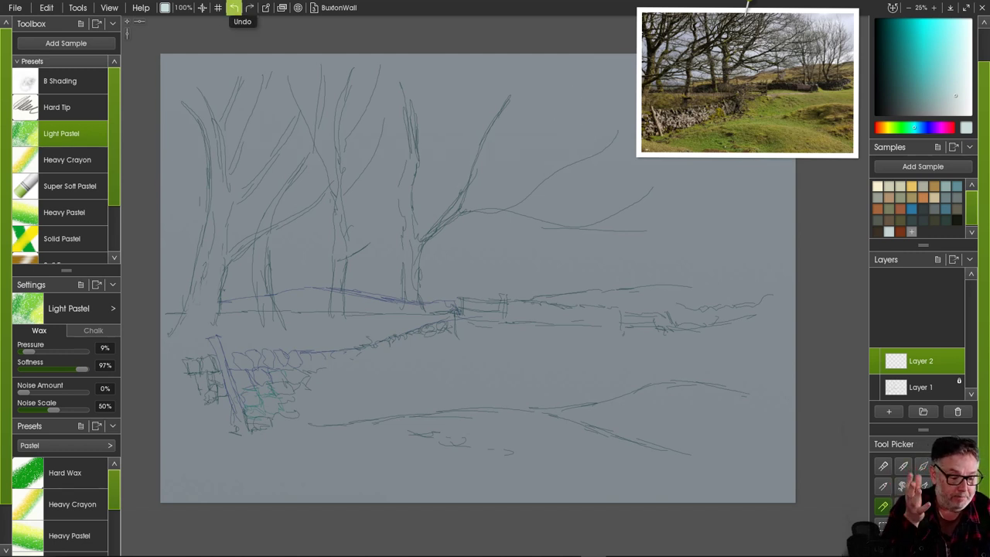
- Switch the pastel to the Super Soft Pastel preset
scroll(66, 154, "down", 3)
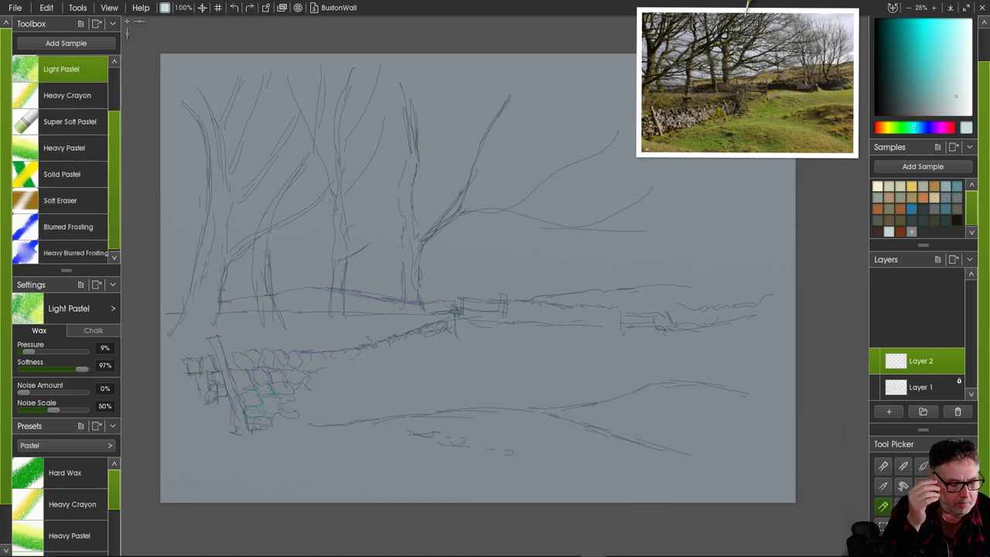
scroll(66, 155, "up", 2)
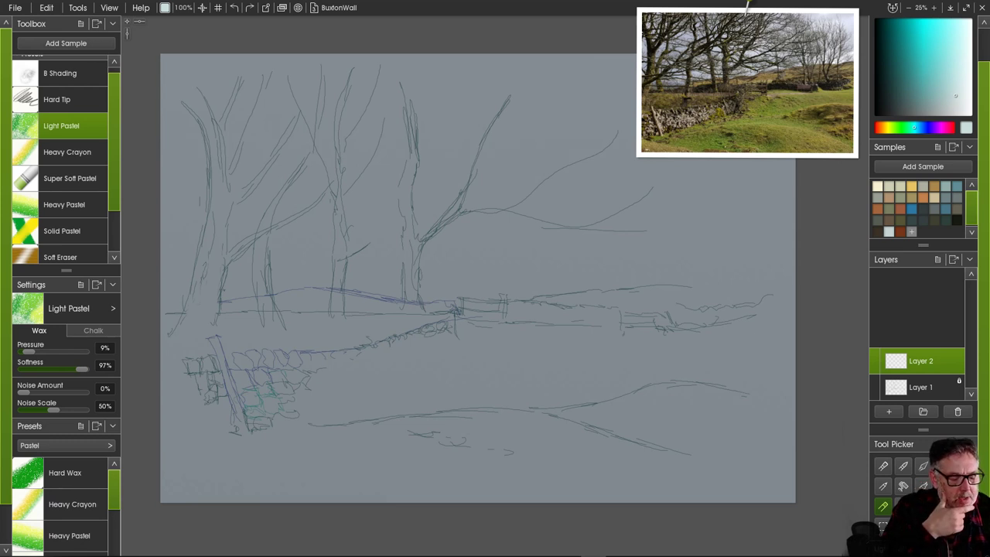
left_click(70, 179)
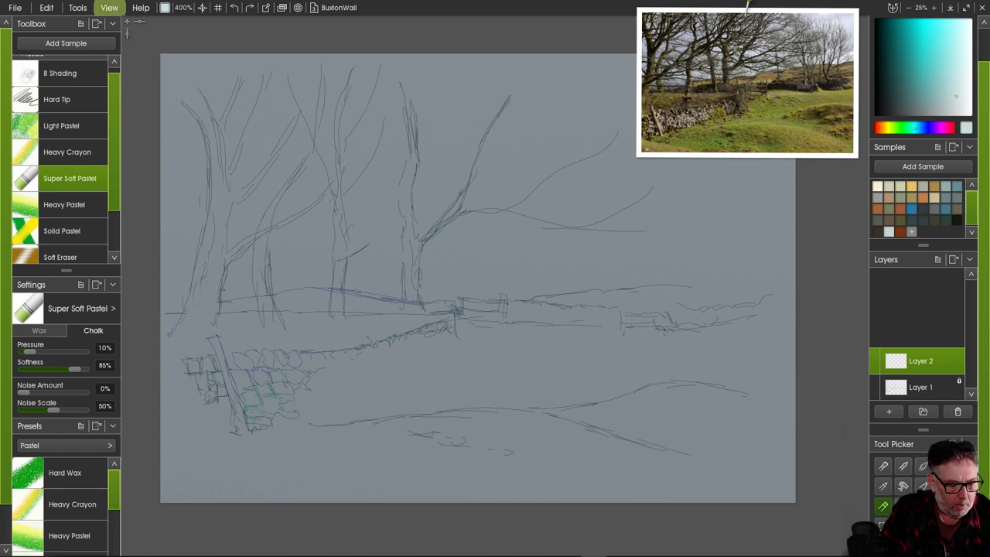
- Check the canvas grain settings and the painting's pixel dimensions without changing them
left_click(109, 7)
left_click(133, 49)
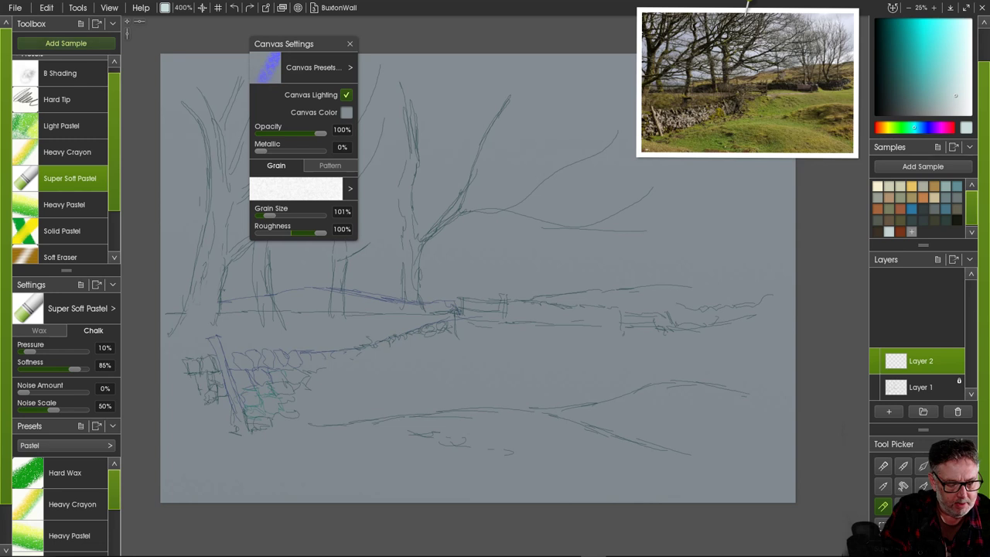
left_click(349, 44)
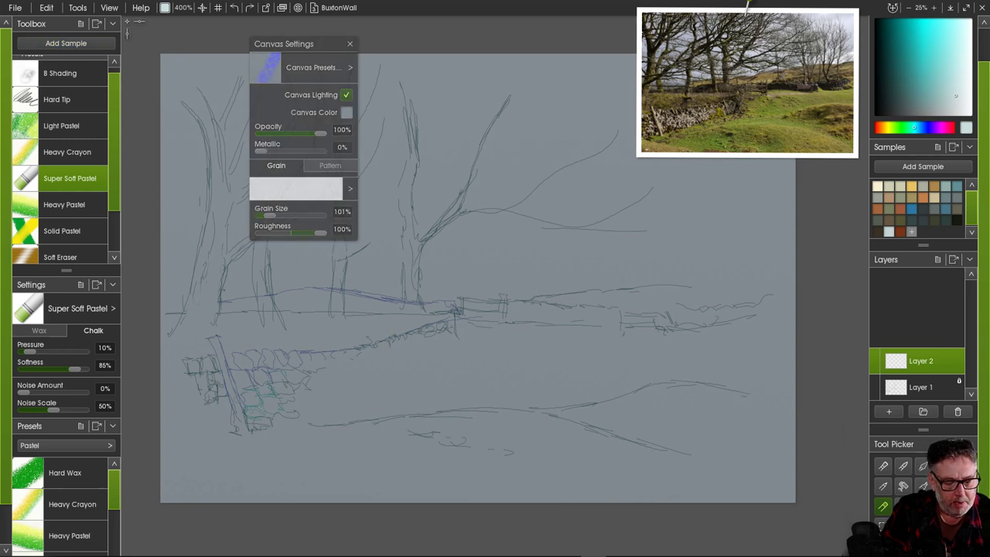
left_click(109, 8)
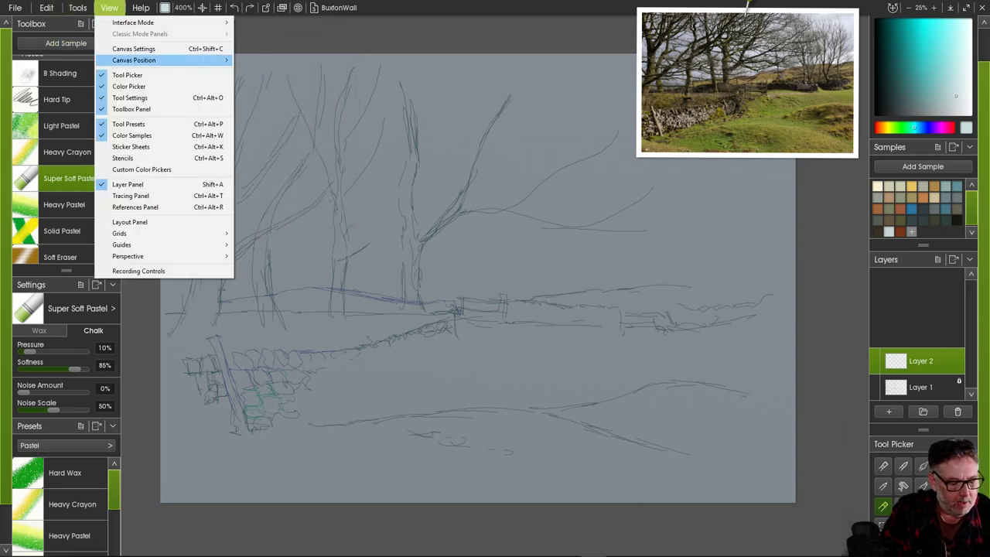
mouse_move(133, 60)
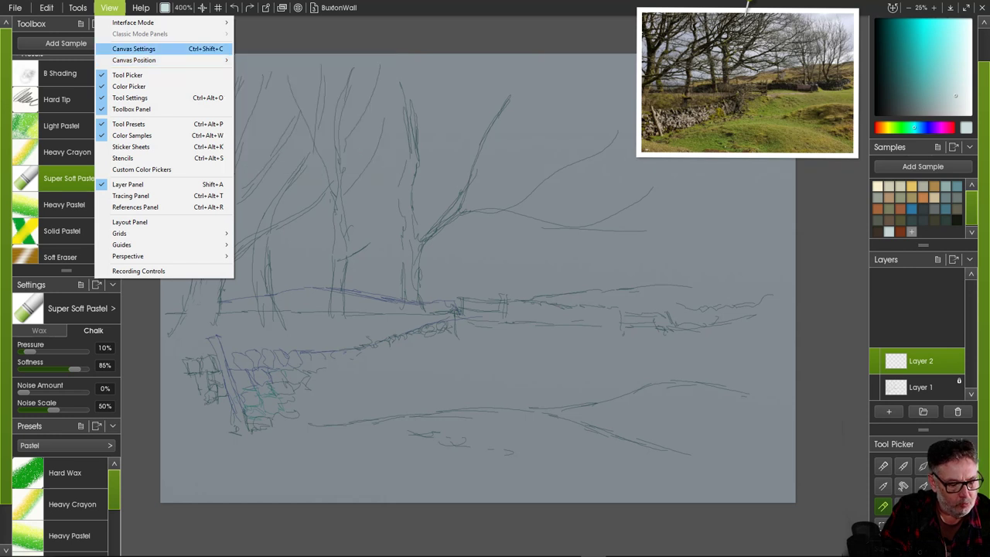
left_click(46, 8)
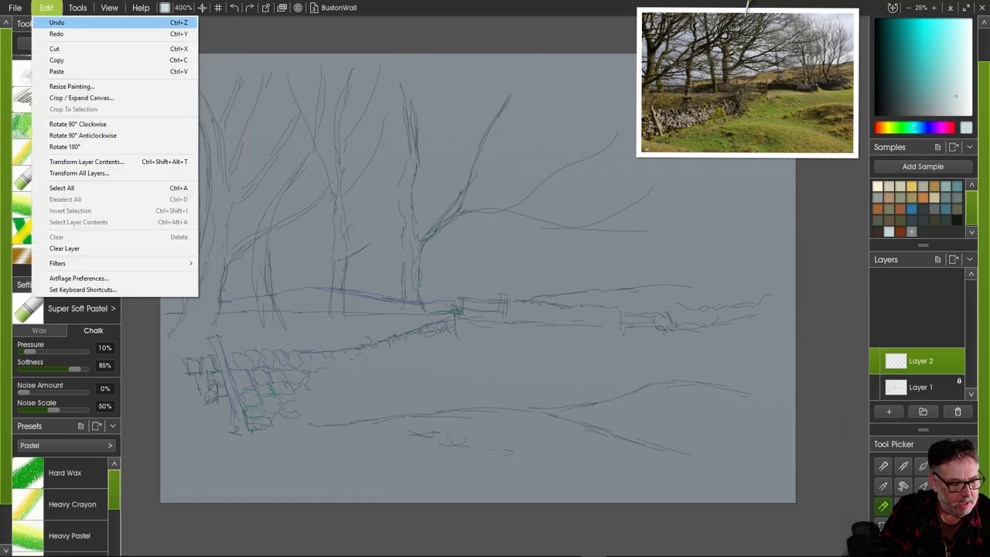
left_click(71, 86)
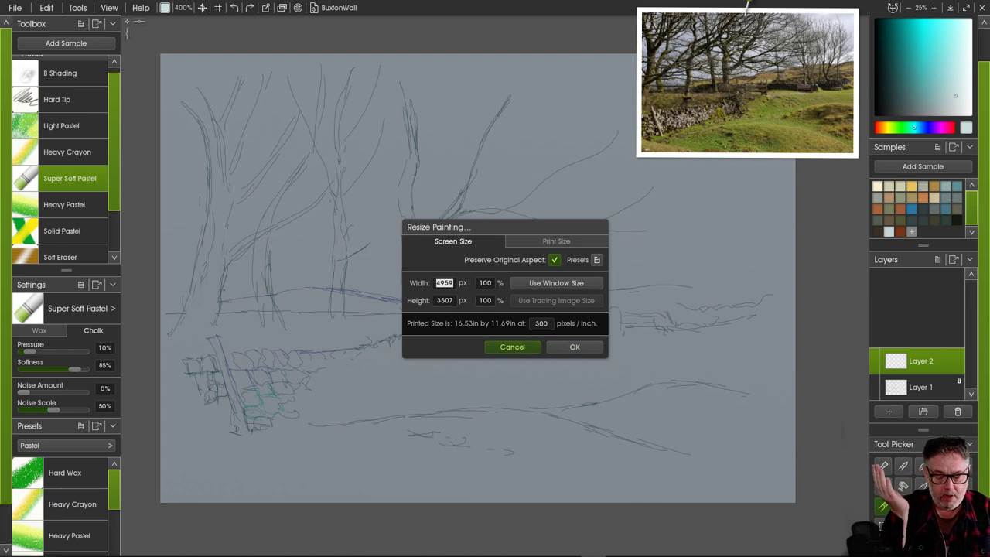
key("Escape")
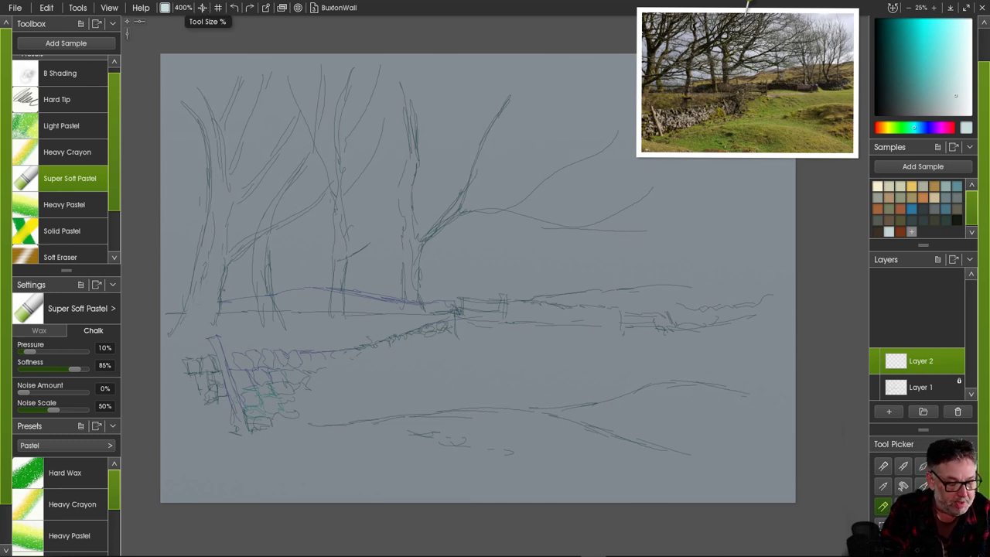
- Move the reference photo over the upper-left trees and lay the first pale pastel strokes in the sky's upper-right corner
mouse_move(748, 85)
mouse_move(747, 47)
left_mouse_down()
mouse_move(380, 83)
mouse_move(323, 70)
left_mouse_up()
mouse_move(686, 64)
left_mouse_down()
mouse_move(756, 104)
mouse_move(720, 74)
mouse_move(756, 85)
mouse_move(740, 60)
mouse_move(797, 60)
left_mouse_up()
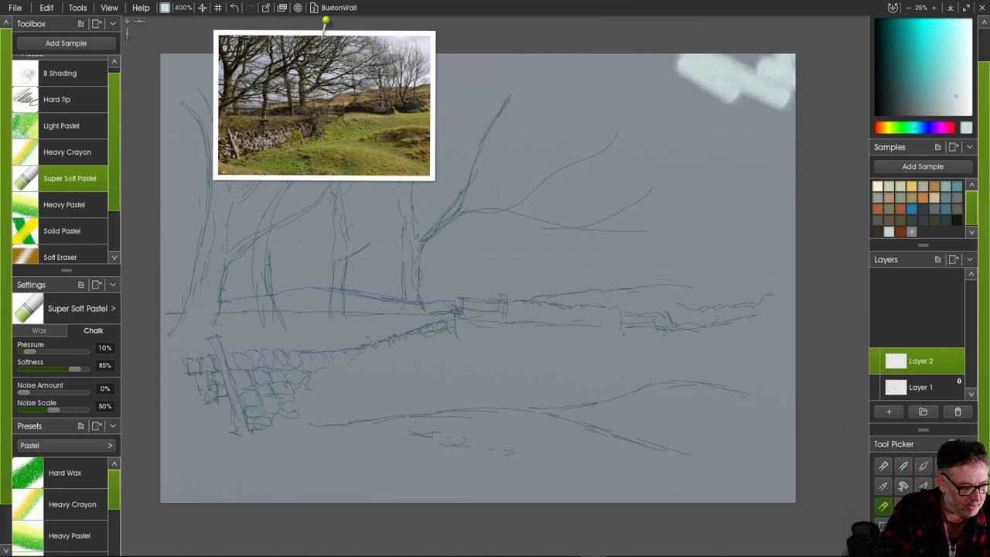
- Set the pastel's pressure to 3% and softness to 50% while spreading pale blue-green down and across the right half of the sky
left_click_drag(29, 352, 41, 369)
mouse_move(672, 62)
left_mouse_down()
mouse_move(709, 102)
mouse_move(765, 103)
mouse_move(757, 95)
mouse_move(800, 120)
mouse_move(747, 58)
left_mouse_up()
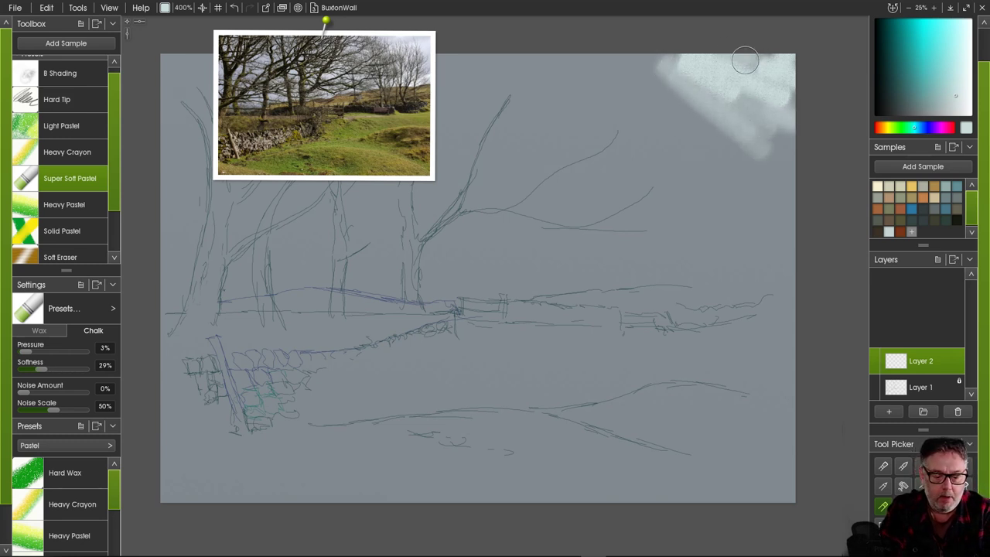
mouse_move(682, 88)
left_mouse_down()
mouse_move(710, 139)
mouse_move(650, 77)
mouse_move(788, 171)
mouse_move(782, 129)
mouse_move(784, 160)
left_mouse_up()
left_click_drag(41, 369, 53, 369)
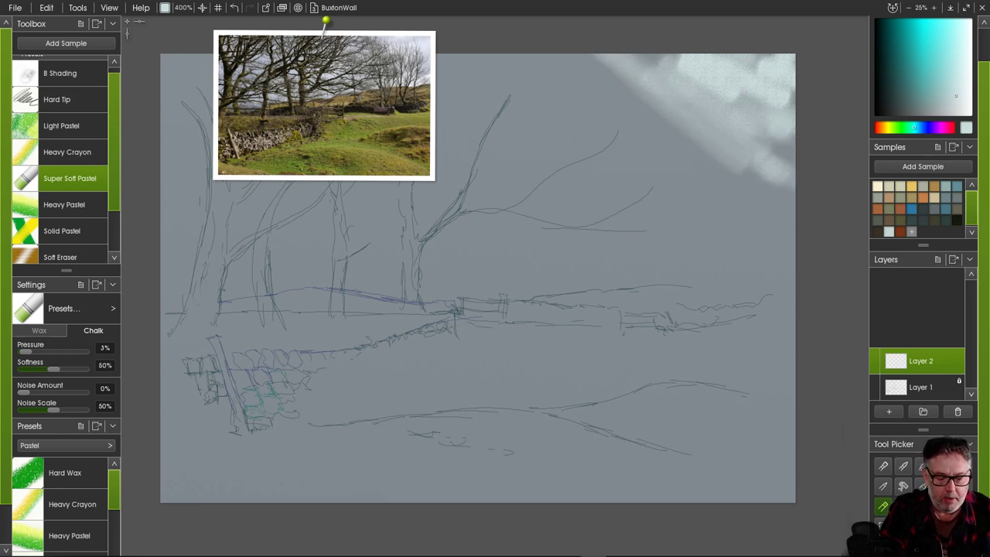
mouse_move(597, 85)
left_mouse_down()
mouse_move(709, 172)
mouse_move(650, 102)
mouse_move(796, 202)
mouse_move(770, 148)
mouse_move(778, 147)
mouse_move(553, 46)
mouse_move(686, 83)
mouse_move(631, 46)
mouse_move(745, 95)
mouse_move(679, 128)
mouse_move(778, 176)
mouse_move(778, 201)
mouse_move(566, 80)
mouse_move(638, 122)
mouse_move(540, 51)
mouse_move(691, 203)
mouse_move(648, 154)
mouse_move(731, 206)
mouse_move(640, 179)
mouse_move(669, 183)
mouse_move(549, 120)
mouse_move(636, 189)
mouse_move(621, 181)
mouse_move(724, 250)
mouse_move(699, 210)
mouse_move(748, 206)
mouse_move(793, 225)
left_mouse_up()
mouse_move(544, 83)
left_mouse_down()
mouse_move(478, 54)
mouse_move(473, 38)
mouse_move(554, 77)
mouse_move(480, 49)
mouse_move(558, 145)
mouse_move(561, 116)
mouse_move(588, 113)
mouse_move(672, 164)
mouse_move(554, 130)
mouse_move(463, 69)
mouse_move(563, 177)
mouse_move(500, 137)
left_mouse_up()
- Move the reference photo over the field on the right and extend the pale sky tone left to the third tree's upper branches
left_click_drag(326, 25, 624, 257)
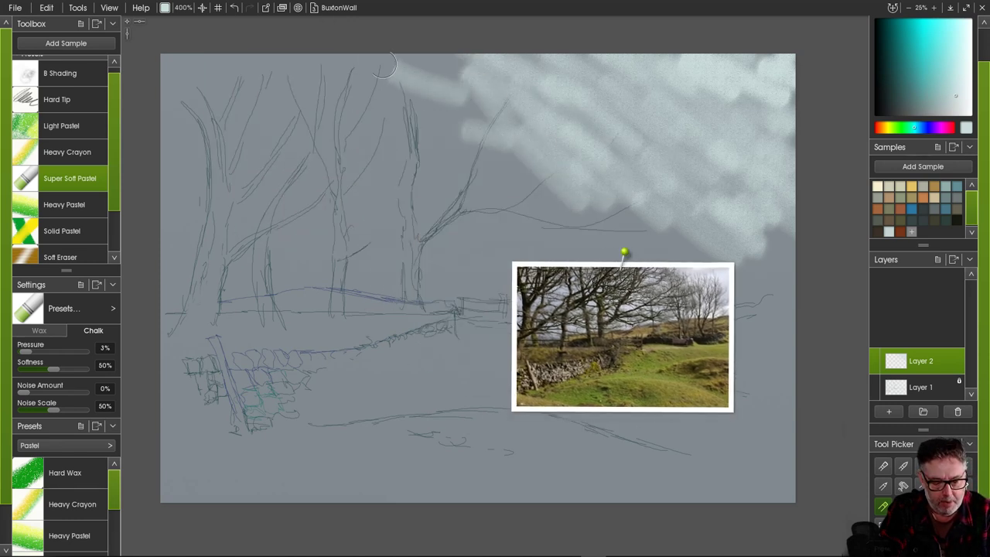
mouse_move(411, 52)
left_mouse_down()
mouse_move(462, 54)
mouse_move(420, 72)
mouse_move(538, 174)
mouse_move(468, 83)
mouse_move(471, 72)
mouse_move(505, 92)
mouse_move(534, 88)
mouse_move(528, 50)
mouse_move(675, 165)
mouse_move(518, 73)
mouse_move(633, 152)
mouse_move(553, 49)
mouse_move(652, 106)
mouse_move(633, 87)
mouse_move(676, 122)
mouse_move(647, 128)
mouse_move(668, 121)
mouse_move(630, 54)
mouse_move(746, 145)
mouse_move(676, 80)
mouse_move(754, 126)
mouse_move(734, 108)
mouse_move(751, 99)
mouse_move(727, 77)
mouse_move(713, 42)
mouse_move(734, 29)
left_mouse_up()
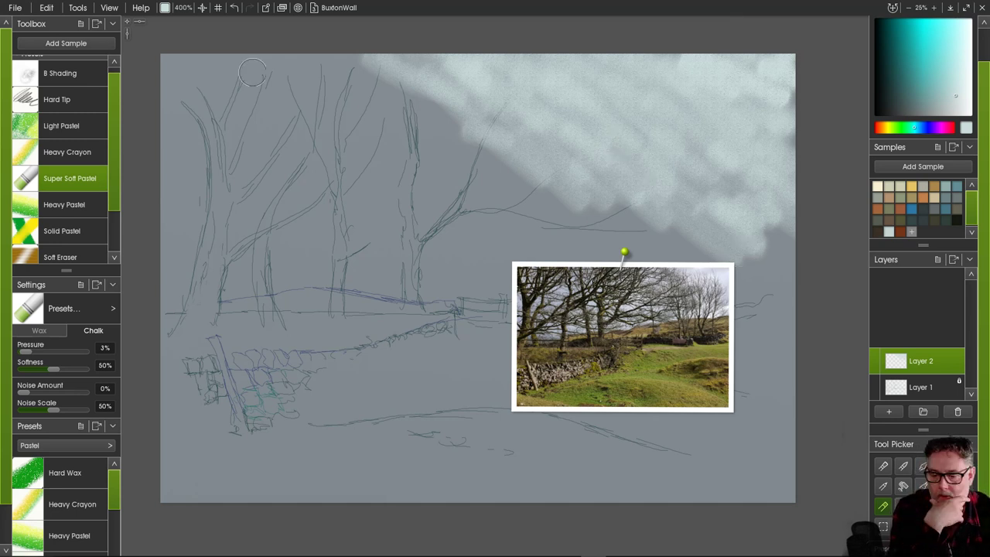
mouse_move(417, 97)
left_mouse_down()
mouse_move(535, 187)
mouse_move(474, 164)
mouse_move(457, 180)
mouse_move(491, 213)
mouse_move(520, 214)
mouse_move(558, 194)
mouse_move(619, 243)
mouse_move(623, 211)
mouse_move(706, 246)
left_mouse_up()
mouse_move(345, 112)
left_mouse_down()
mouse_move(394, 151)
mouse_move(369, 77)
mouse_move(327, 40)
left_mouse_up()
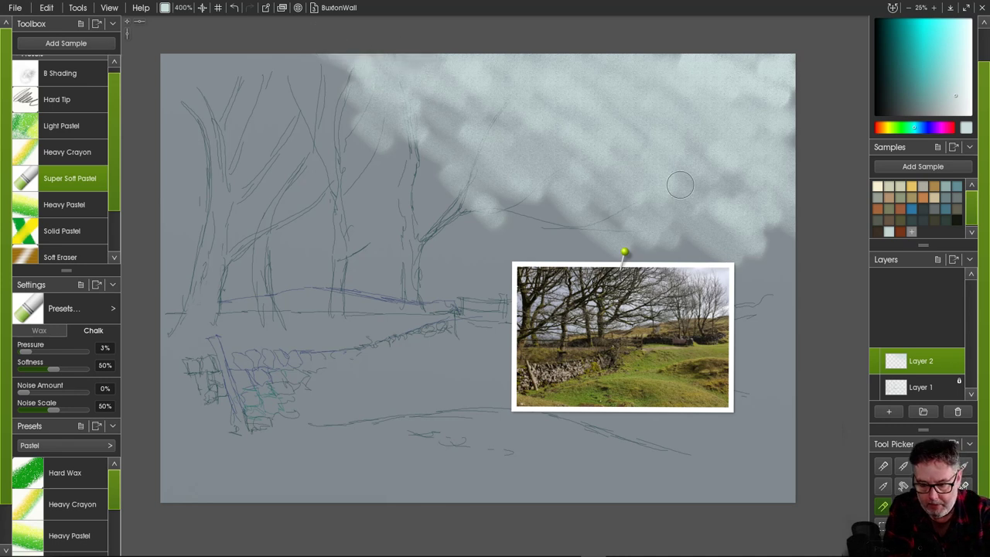
- Brighten the low sky above the distant hill with near-white pastel as far as the fourth tree, shifting the reference photo clear of the strokes
left_click_drag(688, 266, 480, 284)
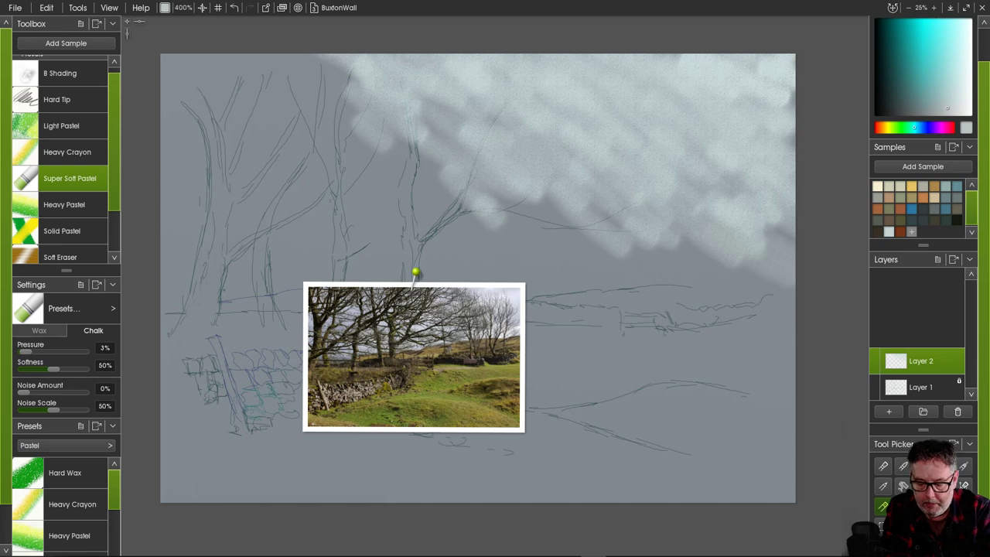
left_click(965, 105)
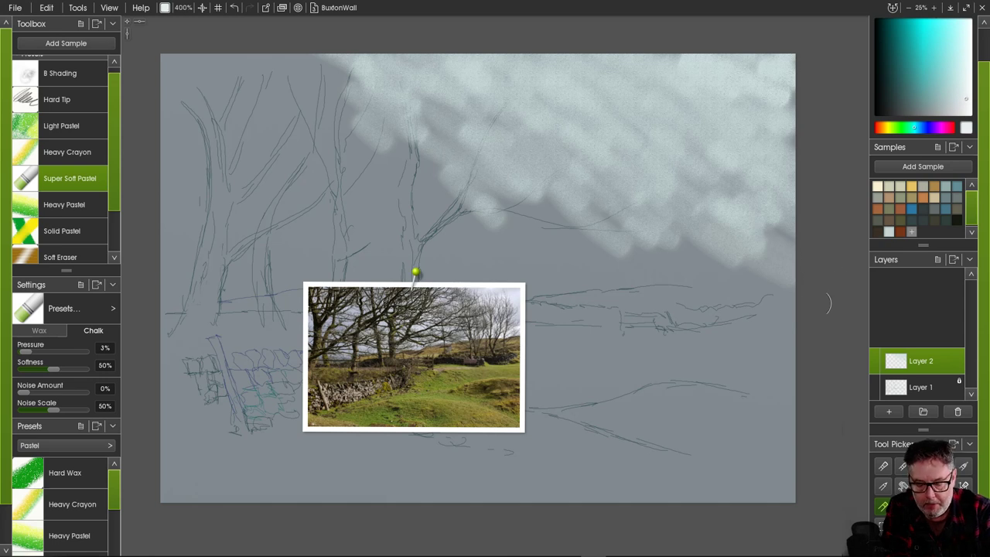
mouse_move(827, 303)
left_mouse_down()
mouse_move(708, 242)
mouse_move(791, 280)
mouse_move(757, 227)
mouse_move(805, 221)
mouse_move(739, 298)
mouse_move(718, 266)
mouse_move(660, 228)
mouse_move(744, 283)
mouse_move(670, 258)
mouse_move(658, 232)
left_mouse_up()
mouse_move(718, 231)
left_mouse_down()
mouse_move(643, 229)
mouse_move(699, 250)
mouse_move(592, 230)
mouse_move(678, 262)
mouse_move(540, 210)
mouse_move(628, 209)
mouse_move(695, 224)
mouse_move(691, 211)
mouse_move(759, 235)
left_mouse_up()
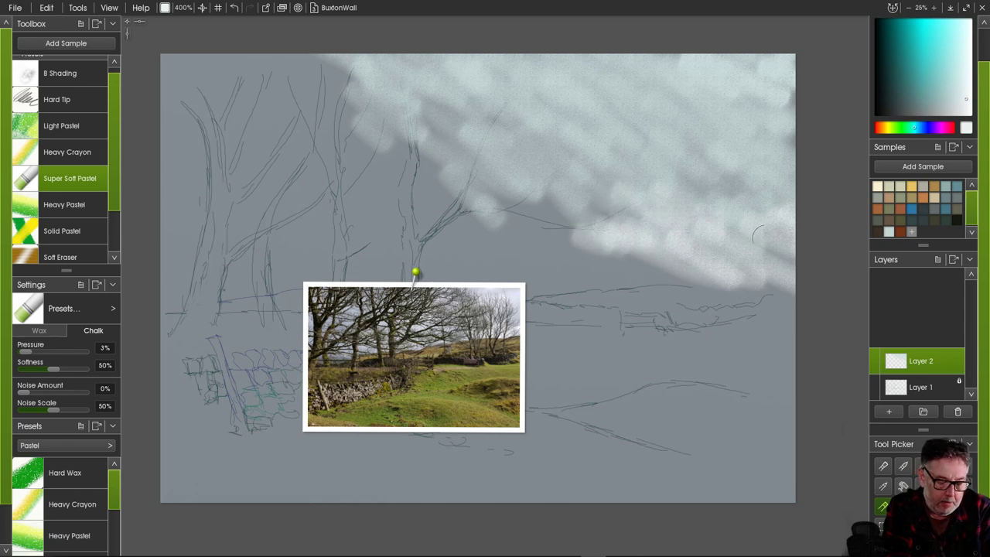
mouse_move(633, 287)
left_mouse_down()
mouse_move(610, 274)
mouse_move(644, 272)
mouse_move(539, 262)
mouse_move(551, 239)
mouse_move(624, 265)
mouse_move(509, 186)
mouse_move(686, 273)
mouse_move(504, 187)
mouse_move(578, 244)
mouse_move(554, 252)
mouse_move(591, 279)
mouse_move(584, 271)
mouse_move(657, 269)
mouse_move(609, 244)
mouse_move(620, 218)
mouse_move(531, 179)
mouse_move(584, 249)
mouse_move(520, 255)
left_mouse_up()
left_click_drag(433, 340, 505, 377)
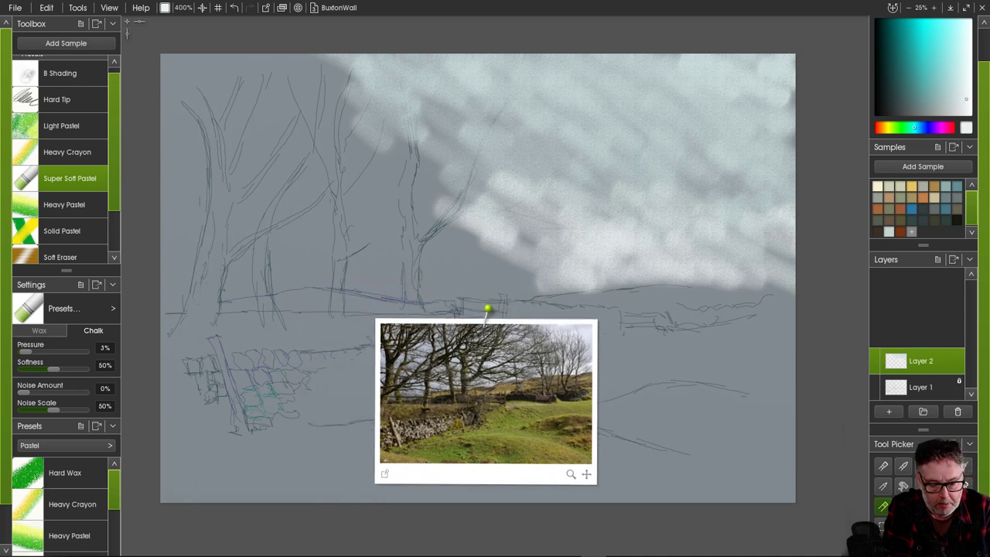
mouse_move(543, 272)
left_mouse_down()
mouse_move(438, 235)
mouse_move(528, 292)
mouse_move(485, 247)
left_mouse_up()
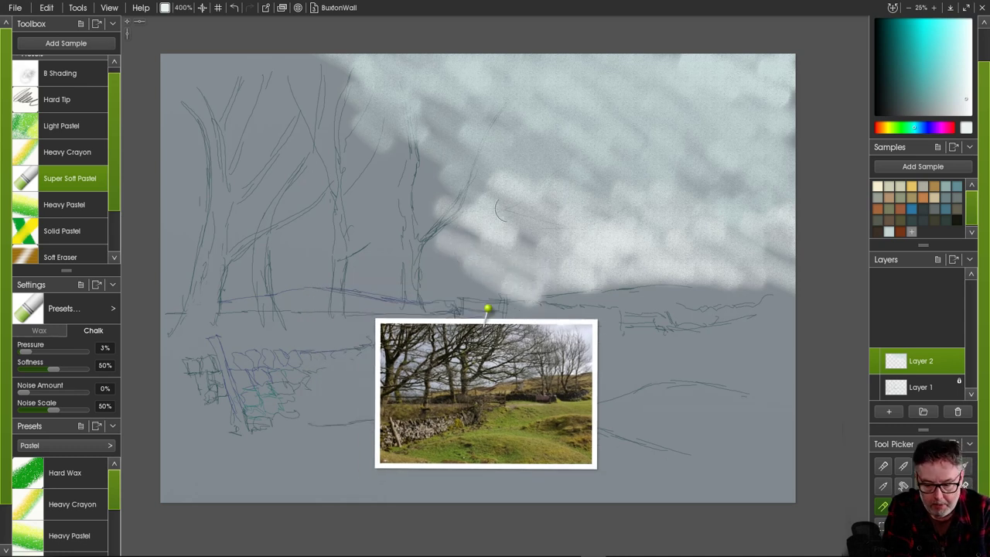
- Mix a pale blue-grey and spread it with the soft pastel over the sky and leftward across the trees to the canvas edge
left_click(947, 104)
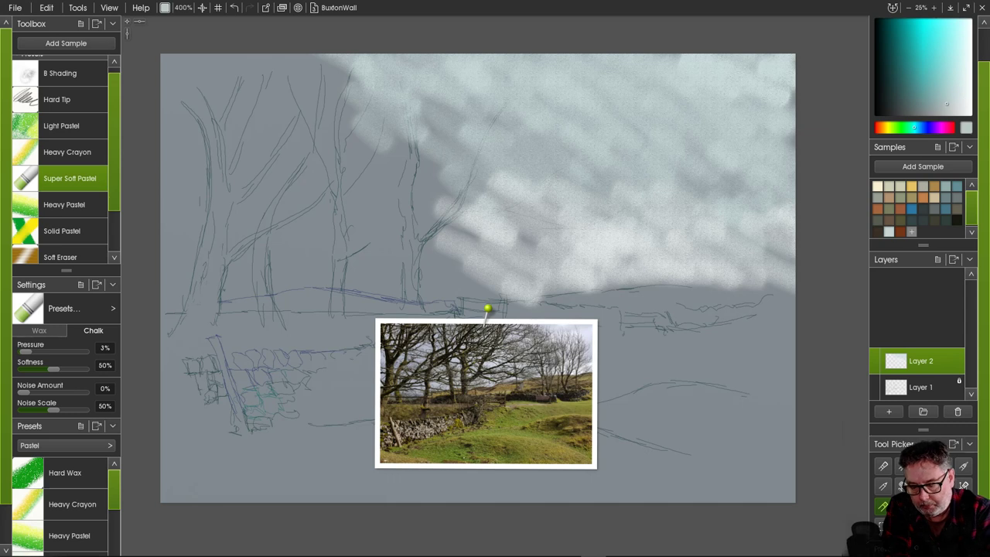
left_click_drag(915, 127, 922, 128)
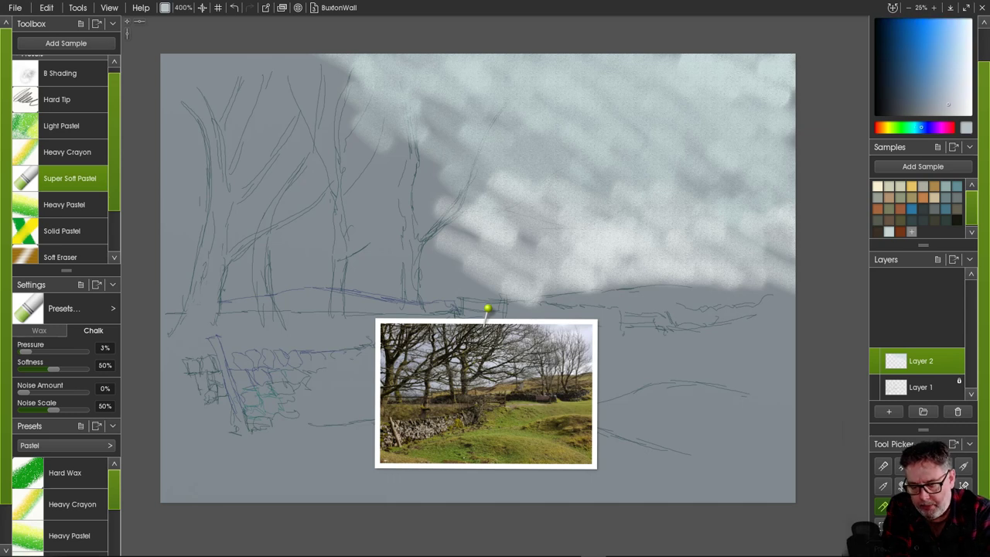
left_click(953, 105)
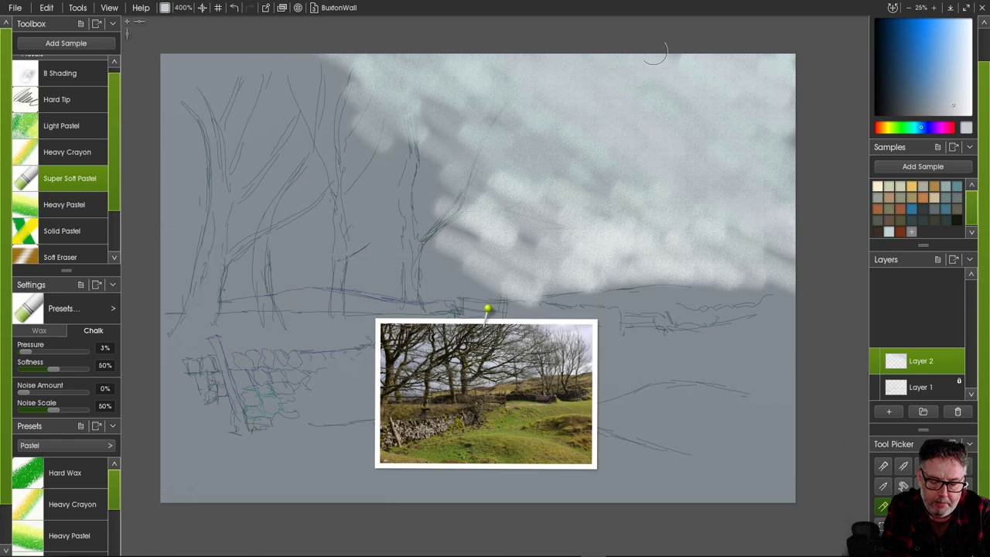
mouse_move(371, 77)
left_mouse_down()
mouse_move(312, 61)
mouse_move(490, 157)
mouse_move(275, 59)
mouse_move(423, 163)
mouse_move(373, 124)
mouse_move(395, 133)
mouse_move(382, 86)
mouse_move(515, 159)
mouse_move(478, 169)
mouse_move(352, 154)
mouse_move(366, 178)
mouse_move(354, 167)
mouse_move(430, 187)
left_mouse_up()
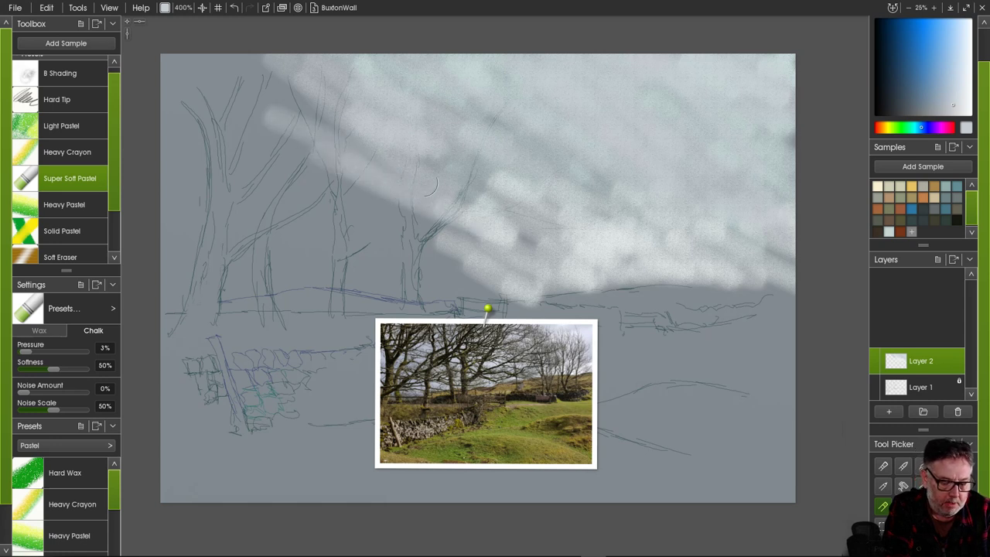
mouse_move(463, 249)
left_mouse_down()
mouse_move(362, 176)
mouse_move(456, 267)
mouse_move(391, 240)
mouse_move(462, 287)
mouse_move(309, 270)
mouse_move(418, 232)
mouse_move(279, 178)
mouse_move(372, 190)
mouse_move(252, 95)
mouse_move(371, 147)
left_mouse_up()
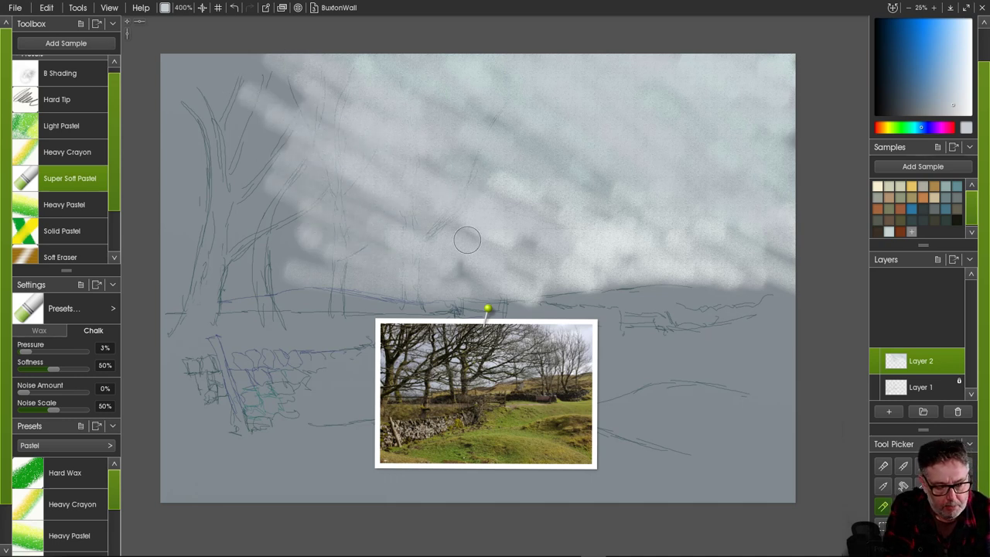
left_click_drag(379, 215, 255, 133)
mouse_move(255, 133)
left_mouse_down()
mouse_move(438, 228)
mouse_move(395, 235)
mouse_move(320, 214)
mouse_move(398, 274)
left_mouse_up()
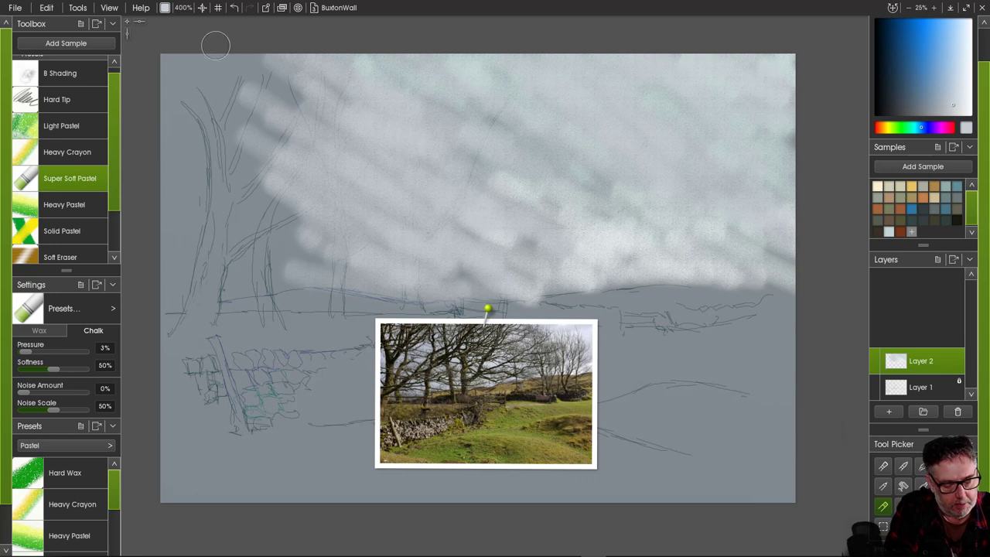
mouse_move(216, 44)
left_mouse_down()
mouse_move(311, 84)
mouse_move(277, 85)
mouse_move(182, 42)
mouse_move(328, 132)
mouse_move(182, 61)
mouse_move(270, 124)
mouse_move(217, 102)
mouse_move(307, 183)
mouse_move(161, 122)
mouse_move(337, 230)
mouse_move(154, 145)
mouse_move(345, 265)
mouse_move(215, 204)
mouse_move(355, 291)
mouse_move(192, 225)
mouse_move(302, 286)
mouse_move(173, 246)
mouse_move(237, 277)
mouse_move(170, 195)
mouse_move(343, 272)
mouse_move(314, 260)
mouse_move(381, 277)
mouse_move(375, 239)
mouse_move(512, 299)
left_mouse_up()
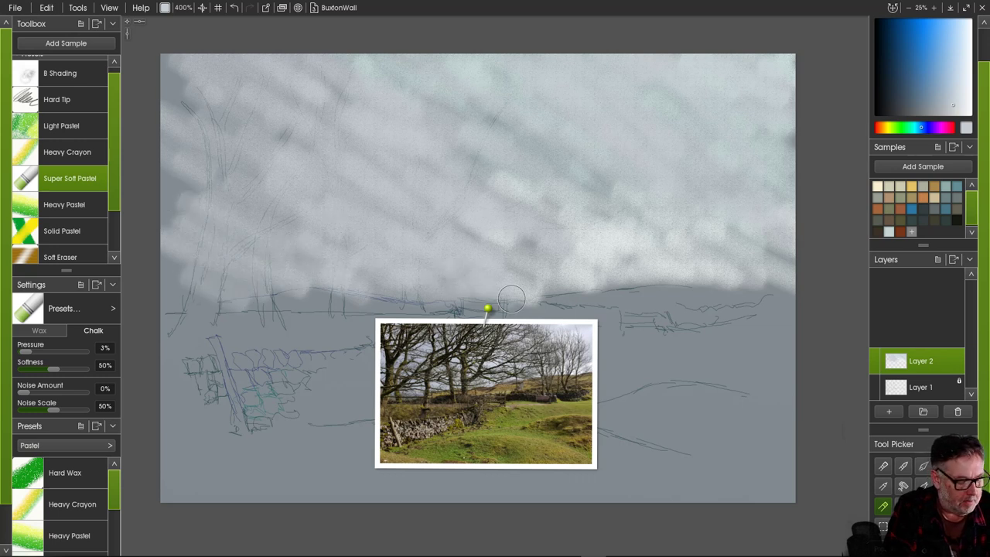
- Blend the sky's pastel strokes into soft clouds with the Heavy Blurred Frosting knife at 300% tool size
scroll(65, 155, "down", 2)
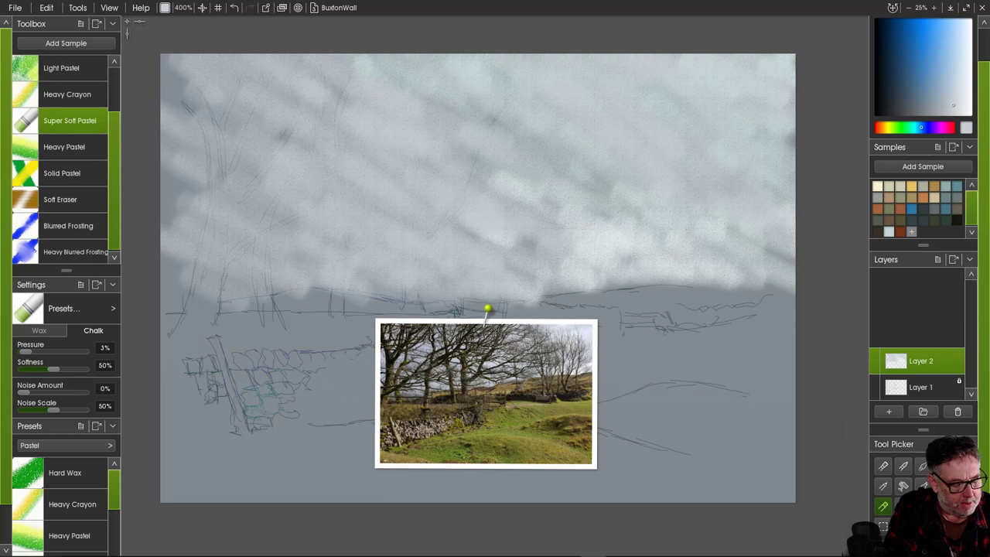
scroll(66, 159, "down", 1)
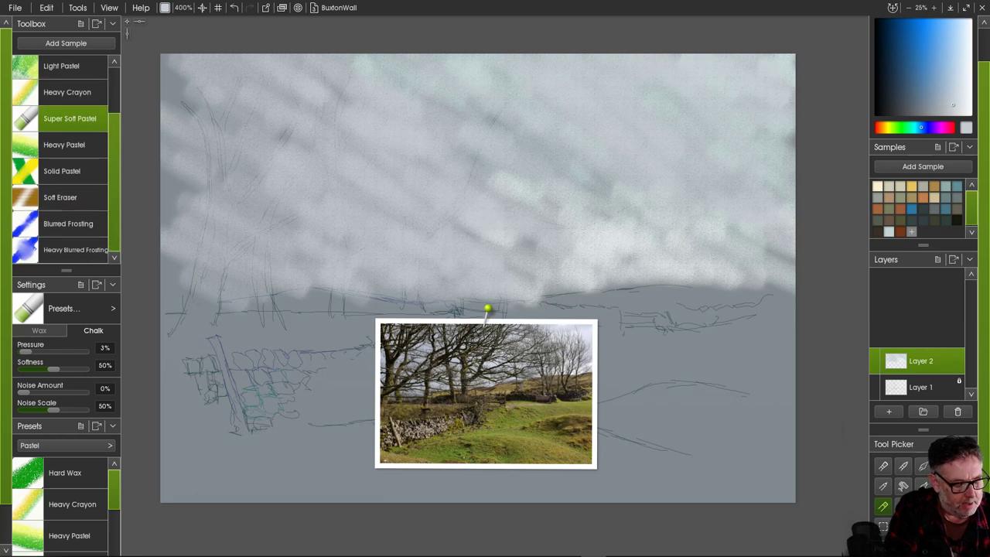
left_click(65, 250)
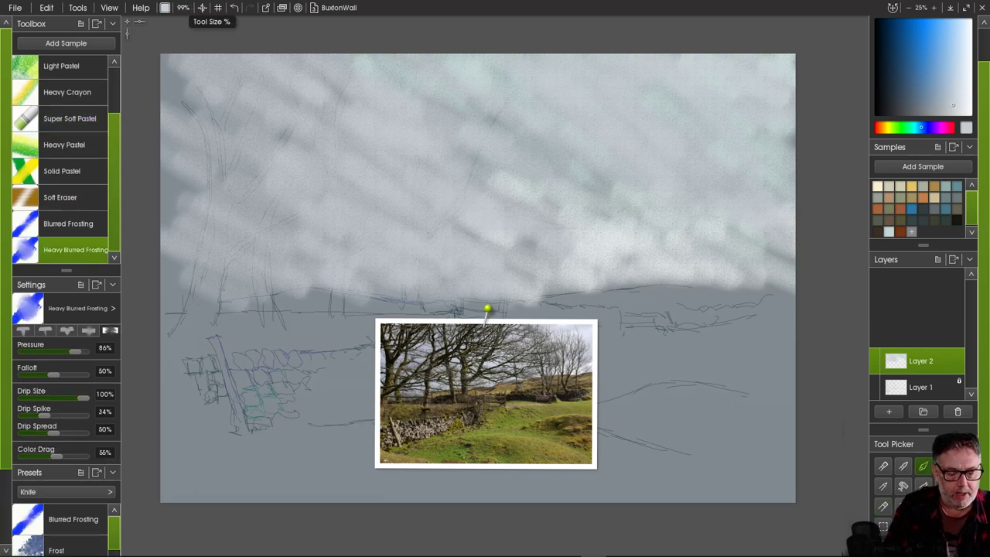
left_click(184, 8)
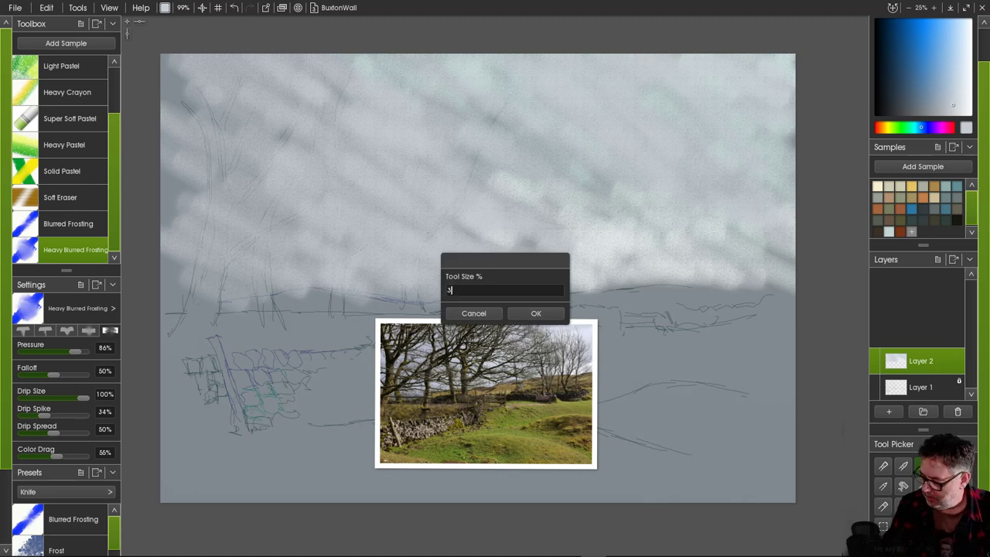
type("30")
key("Return")
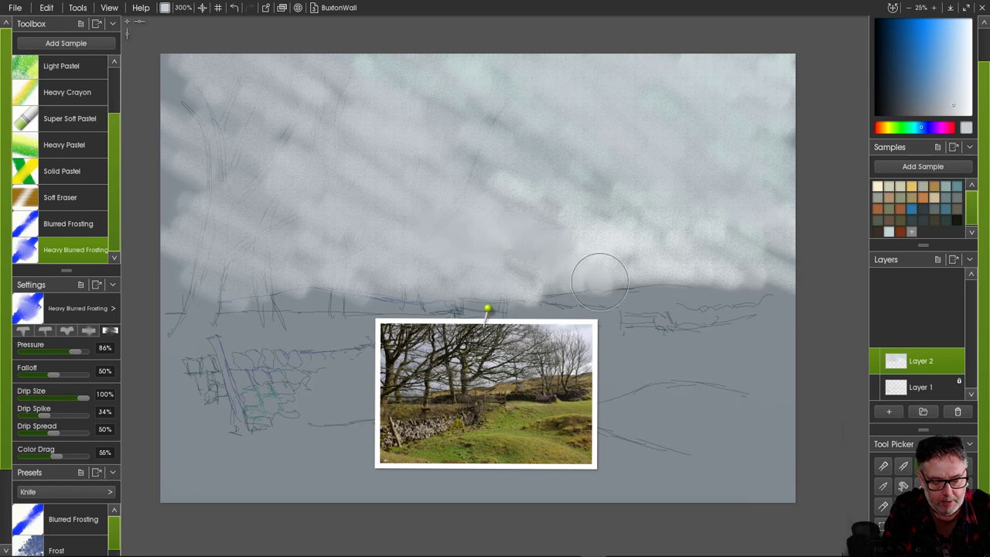
mouse_move(589, 248)
left_mouse_down()
mouse_move(630, 260)
mouse_move(635, 274)
left_mouse_up()
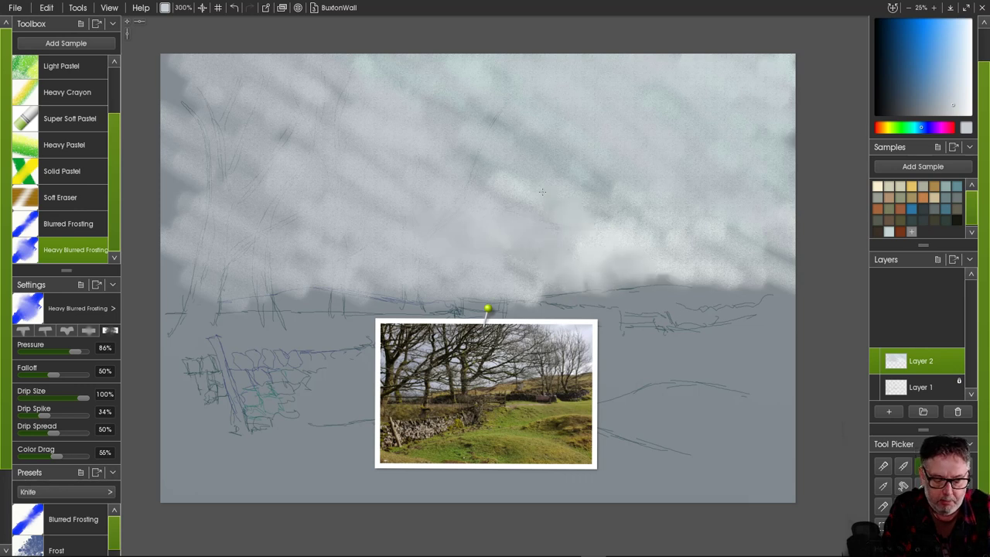
left_click_drag(556, 217, 588, 210)
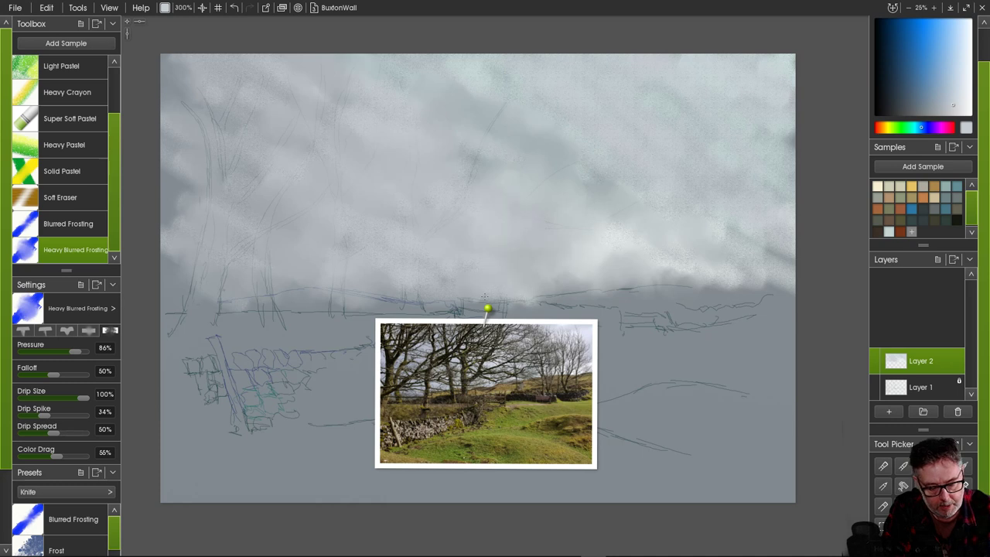
- Place Layer 2 with the sky beneath the Layer 1 sketch, then shrink the reference photo and move it to the canvas's lower-right corner
left_click(921, 387)
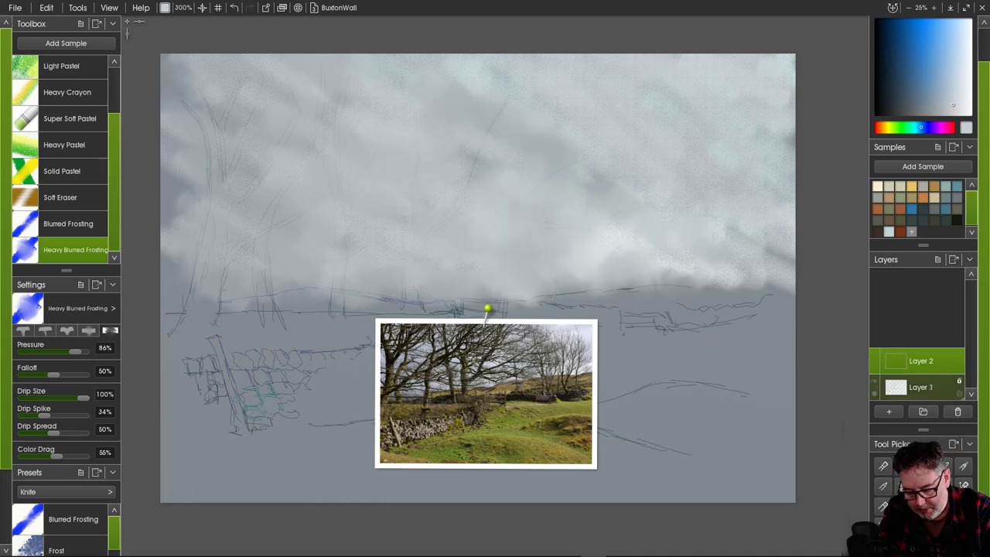
left_click_drag(920, 361, 920, 389)
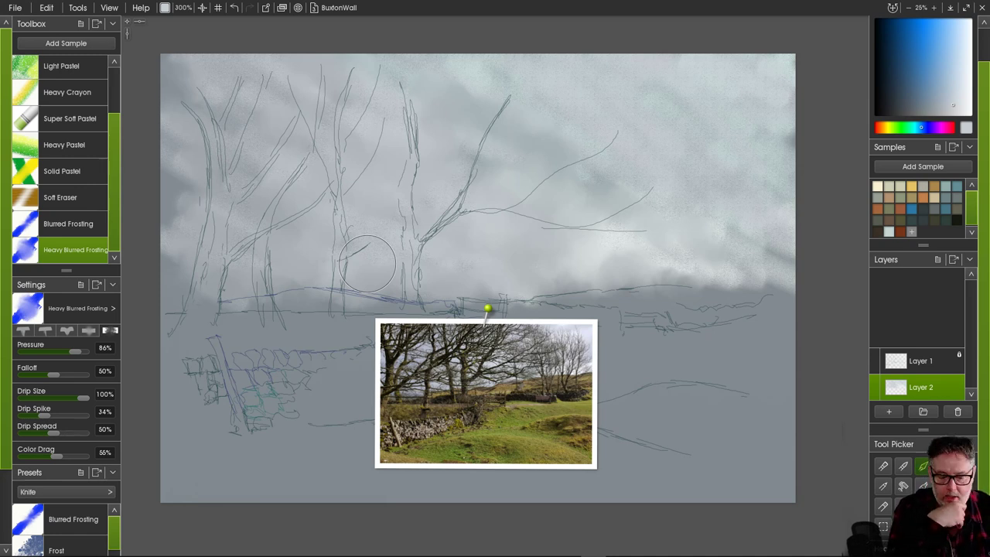
left_click_drag(571, 474, 647, 463)
left_click_drag(568, 398, 756, 412)
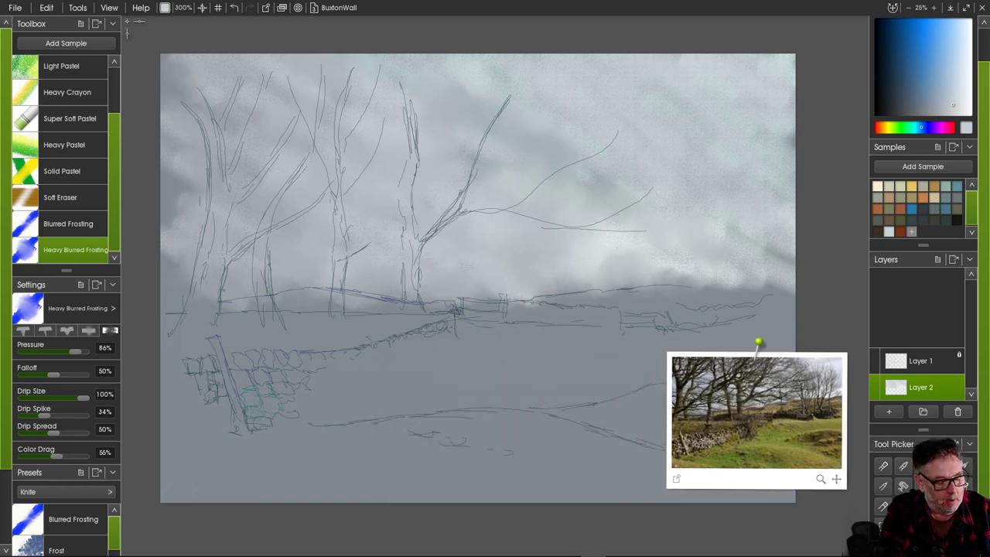
- Clean the sky's lower edge along the distant hill line with the Soft Eraser at 50% size
left_click(61, 197)
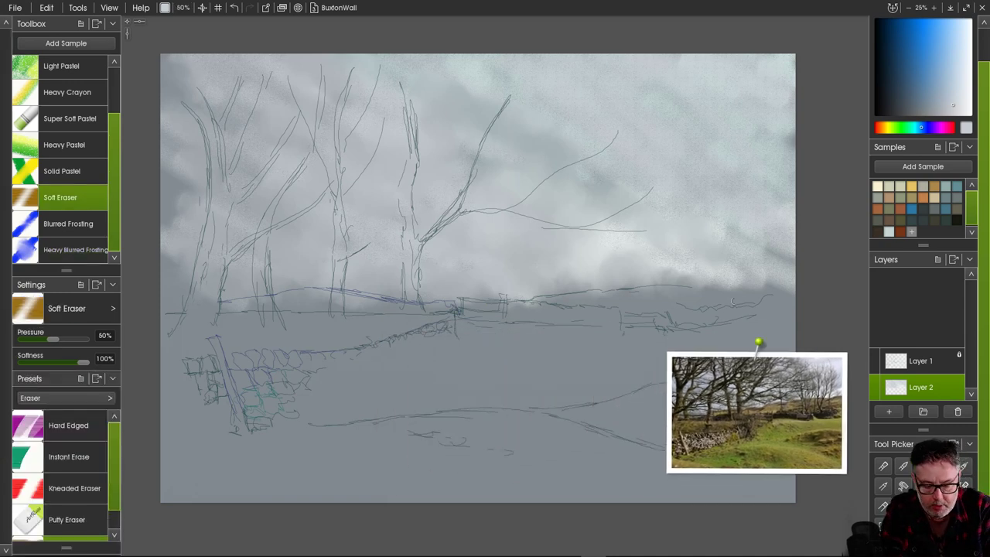
left_click_drag(648, 289, 671, 297)
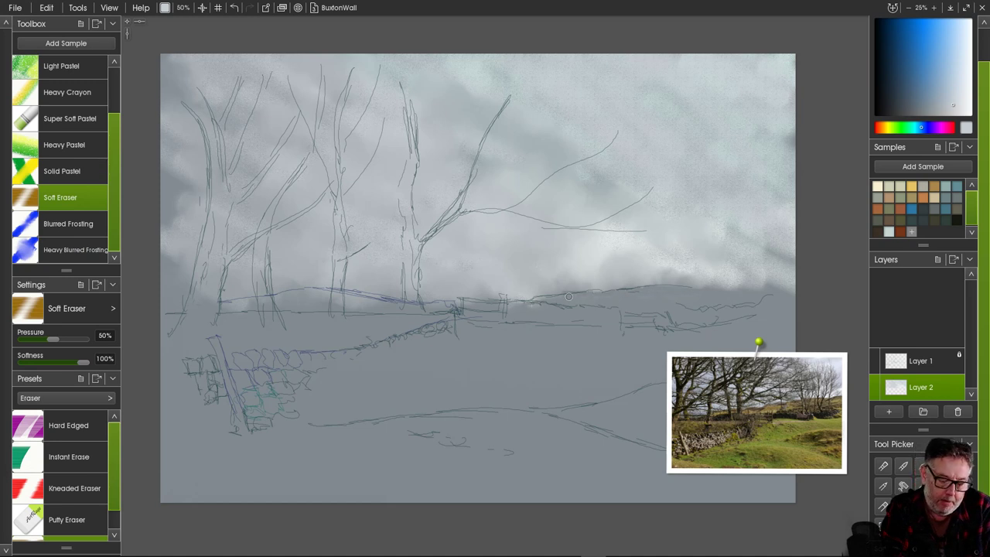
mouse_move(569, 296)
left_mouse_down()
mouse_move(401, 305)
mouse_move(320, 294)
left_mouse_up()
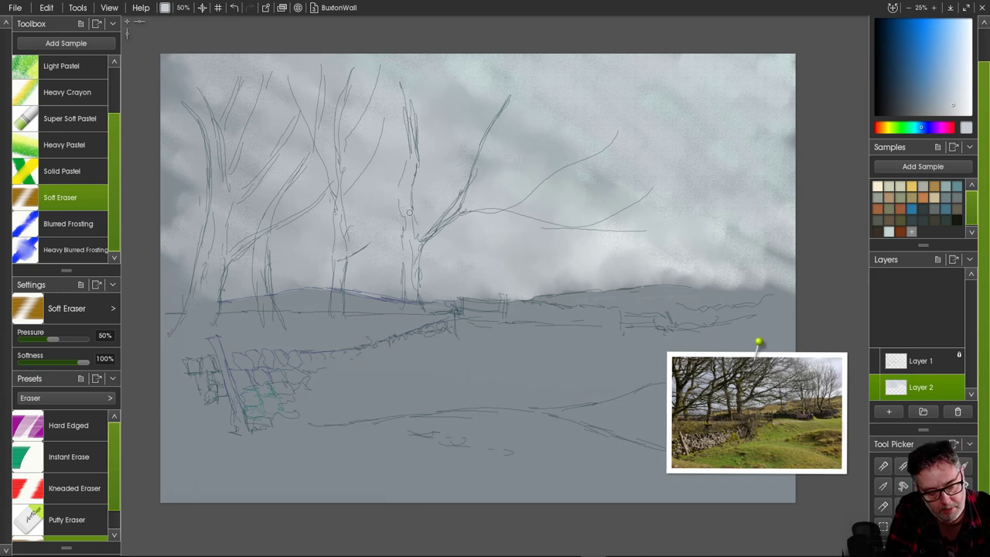
- Erase the sky colour from inside the second, third and fourth tree trunks, enlarging the Soft Eraser to 100%
left_click_drag(405, 191, 417, 279)
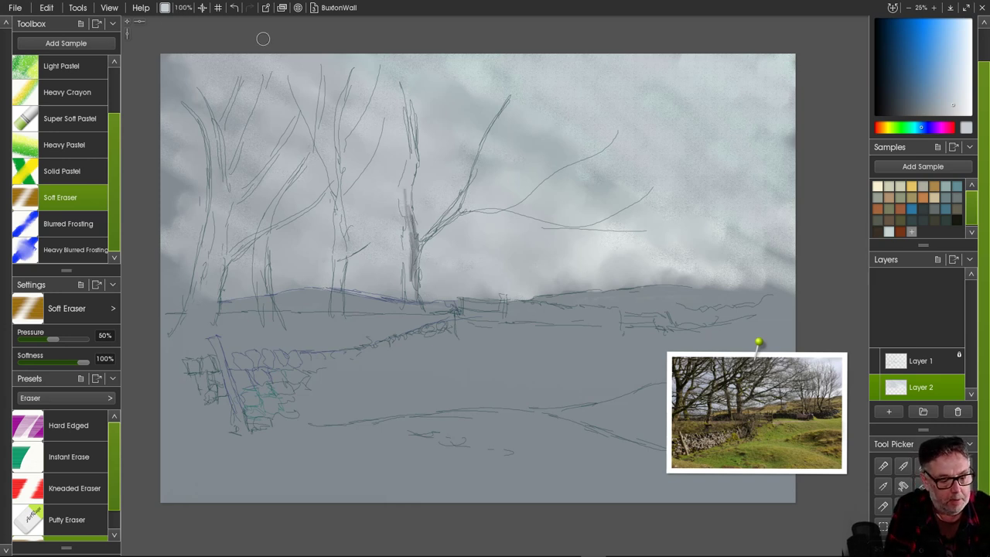
left_click_drag(412, 227, 410, 292)
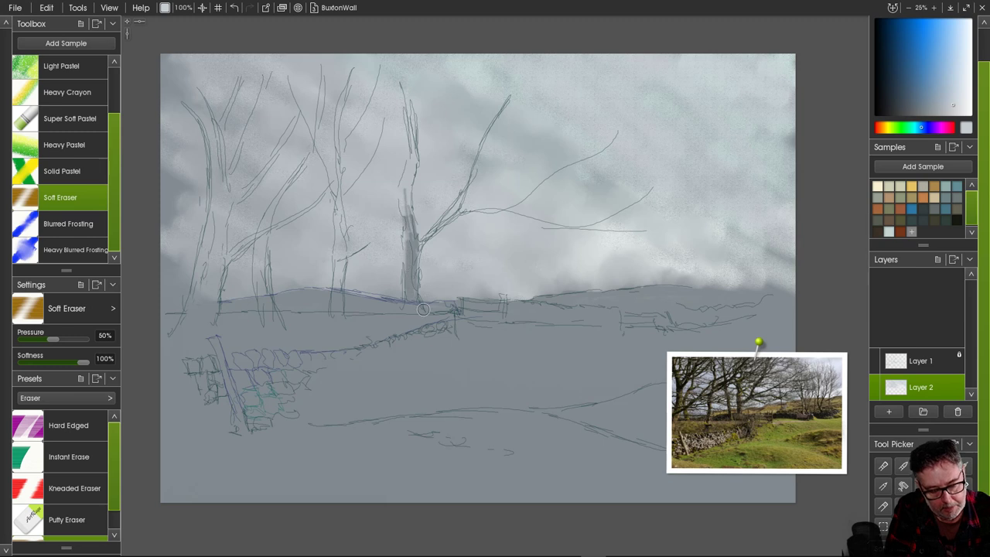
left_click_drag(404, 170, 409, 230)
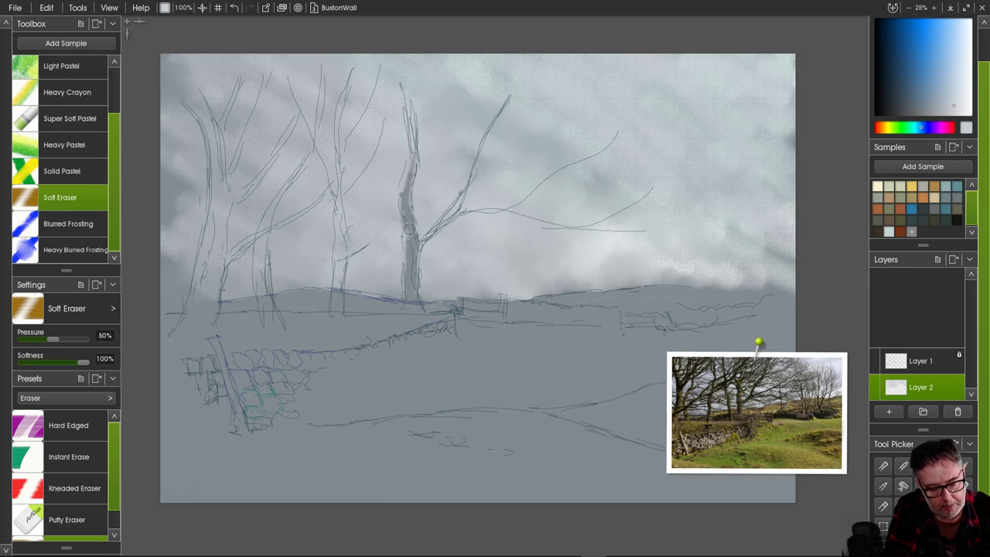
mouse_move(338, 197)
left_mouse_down()
mouse_move(343, 289)
mouse_move(338, 275)
mouse_move(339, 299)
left_mouse_up()
mouse_move(257, 225)
left_mouse_down()
mouse_move(266, 290)
mouse_move(266, 265)
left_mouse_up()
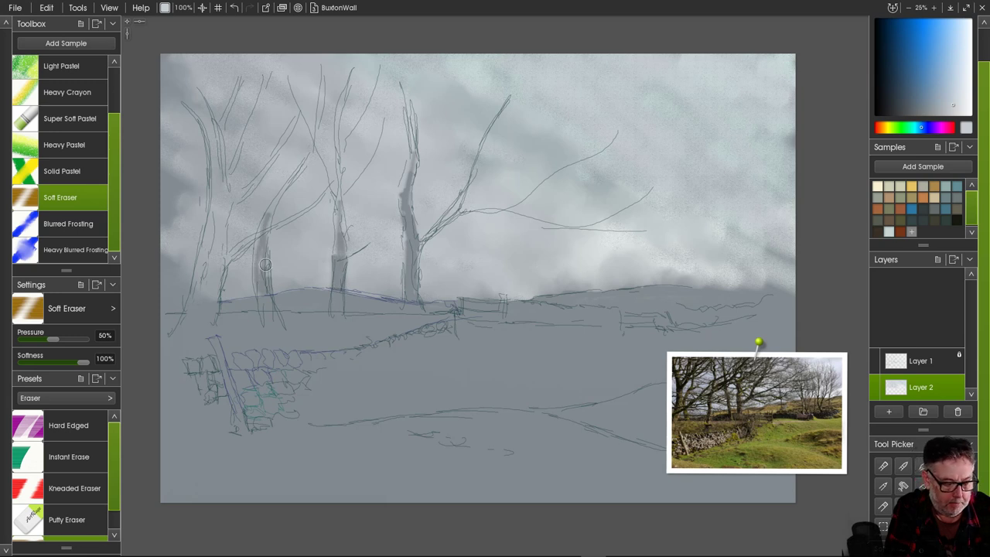
- Erase the sky colour from the leftmost tree's trunk, its upper fork and its two branches reaching right
mouse_move(218, 193)
left_mouse_down()
mouse_move(218, 286)
mouse_move(221, 231)
mouse_move(206, 307)
mouse_move(225, 181)
left_mouse_up()
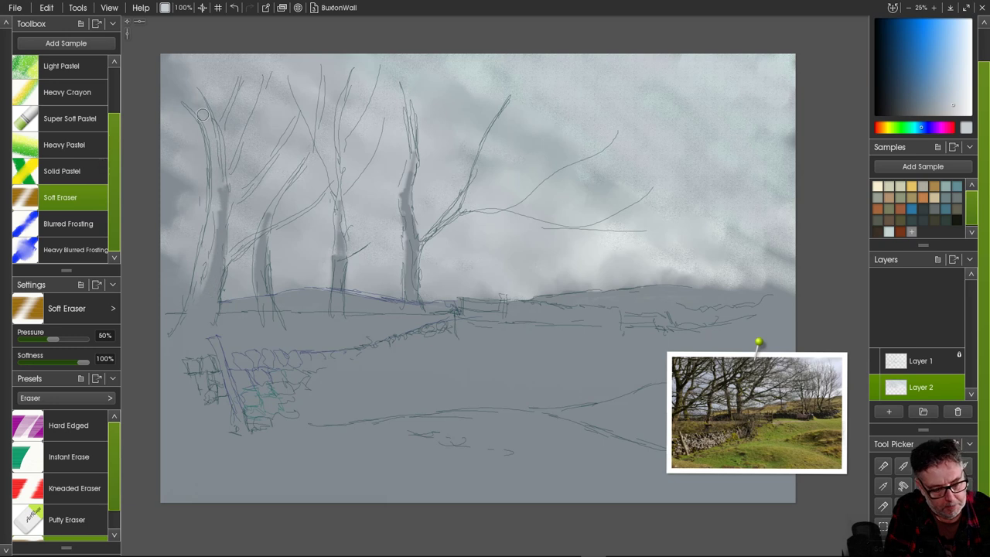
mouse_move(202, 115)
left_mouse_down()
mouse_move(221, 194)
mouse_move(205, 115)
left_mouse_up()
left_click_drag(218, 177, 227, 241)
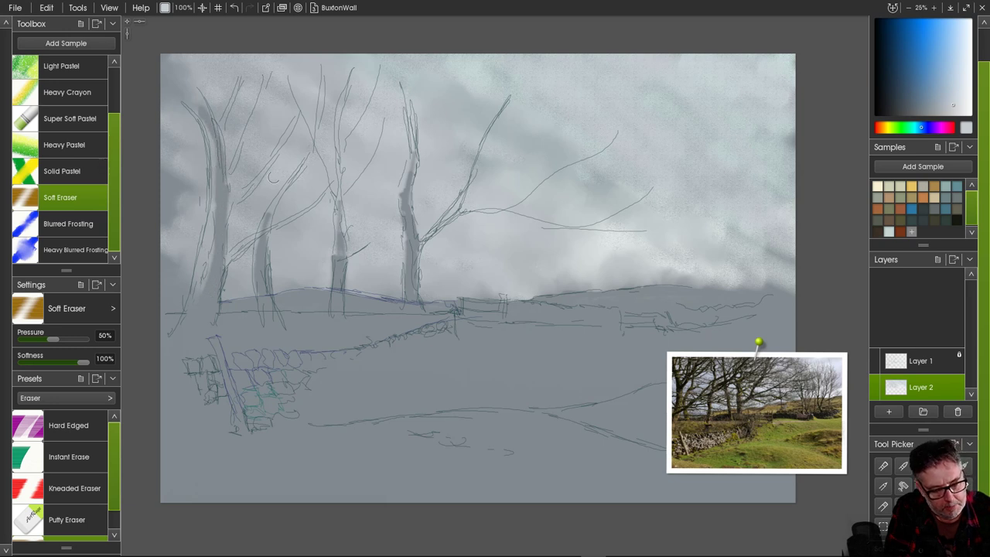
left_click_drag(263, 171, 230, 205)
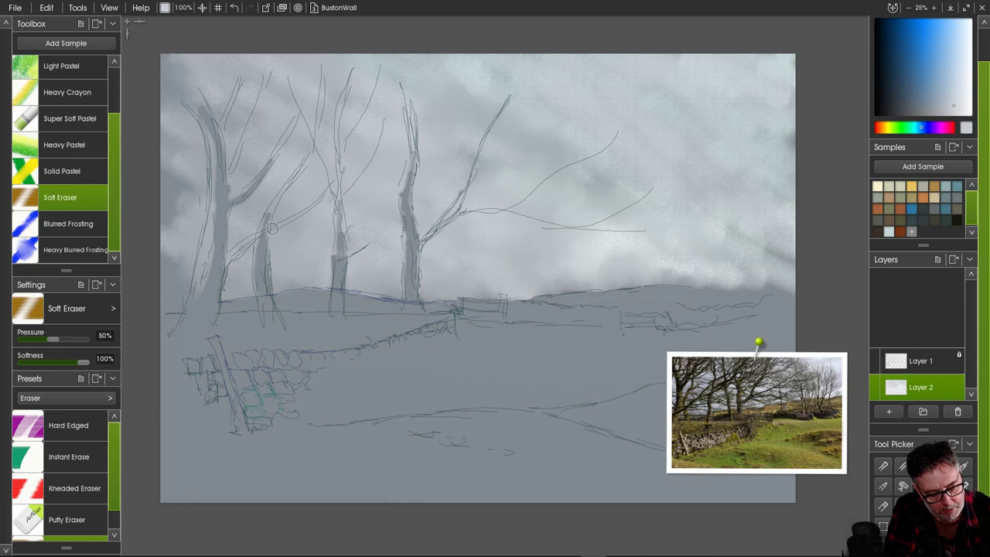
left_click_drag(272, 229, 218, 278)
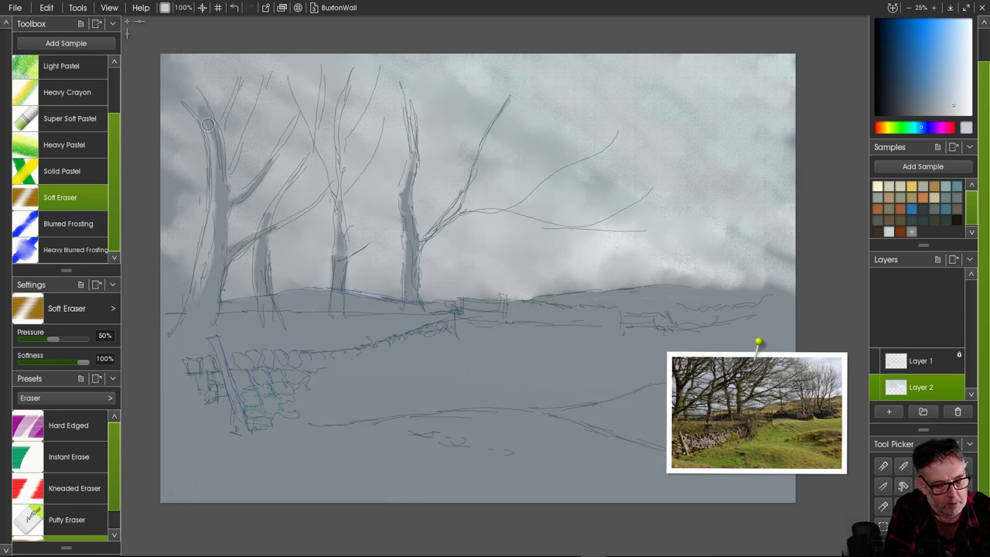
left_click_drag(229, 94, 220, 132)
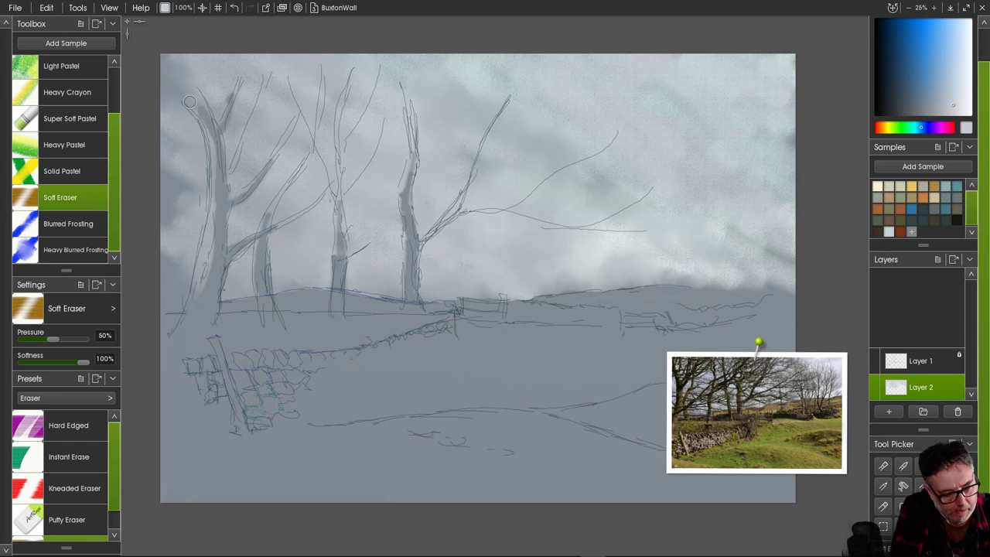
mouse_move(188, 78)
left_mouse_down()
mouse_move(216, 202)
mouse_move(214, 177)
mouse_move(212, 258)
mouse_move(213, 223)
mouse_move(198, 298)
left_mouse_up()
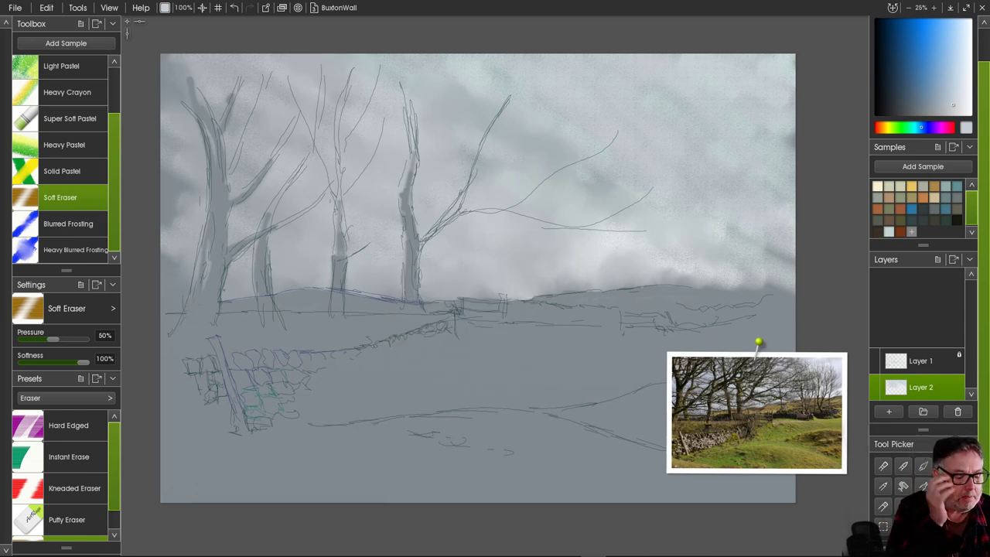
- Block in ochre patches along the distant right-hand hill with Super Soft Pastel, using a colour sampled from the reference photo
left_click(70, 118)
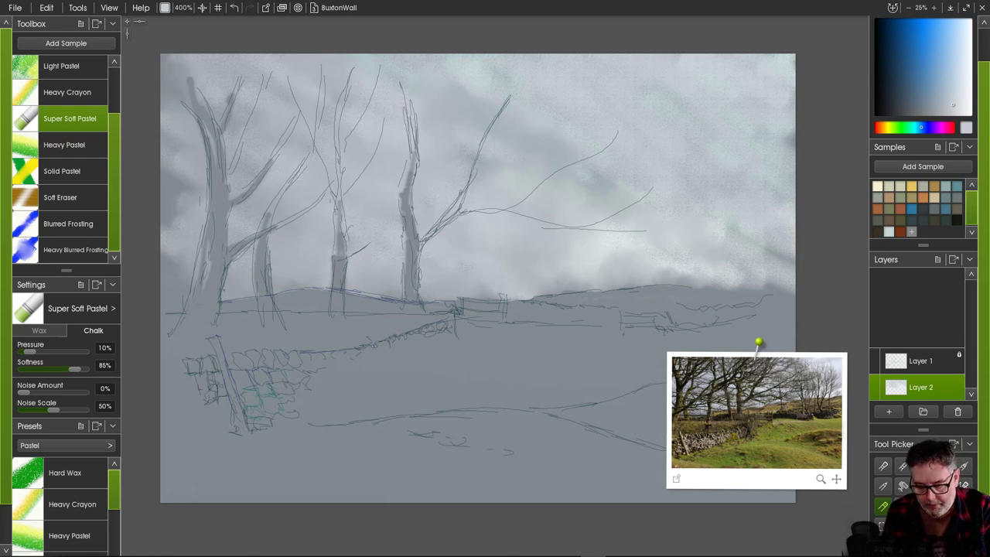
left_click(818, 406)
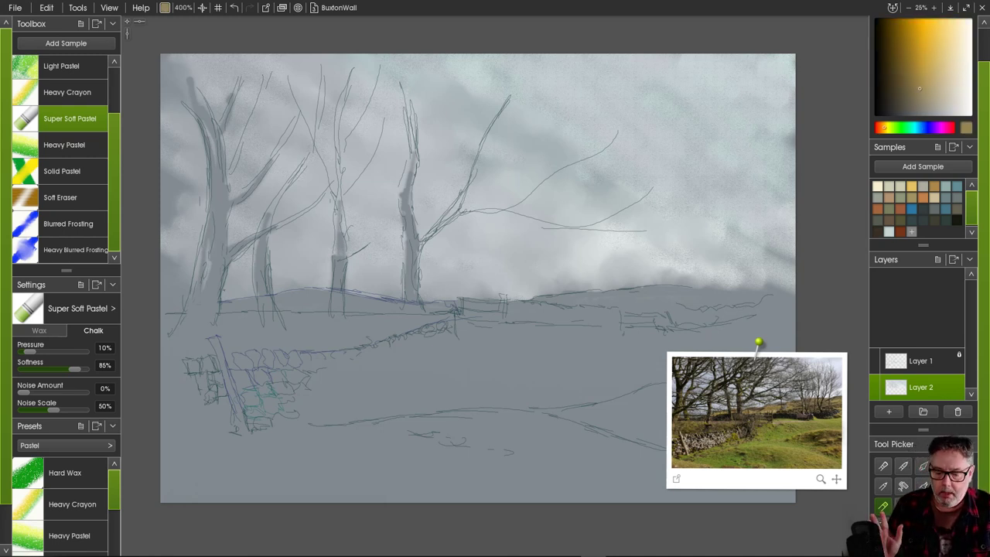
left_click_drag(636, 300, 691, 294)
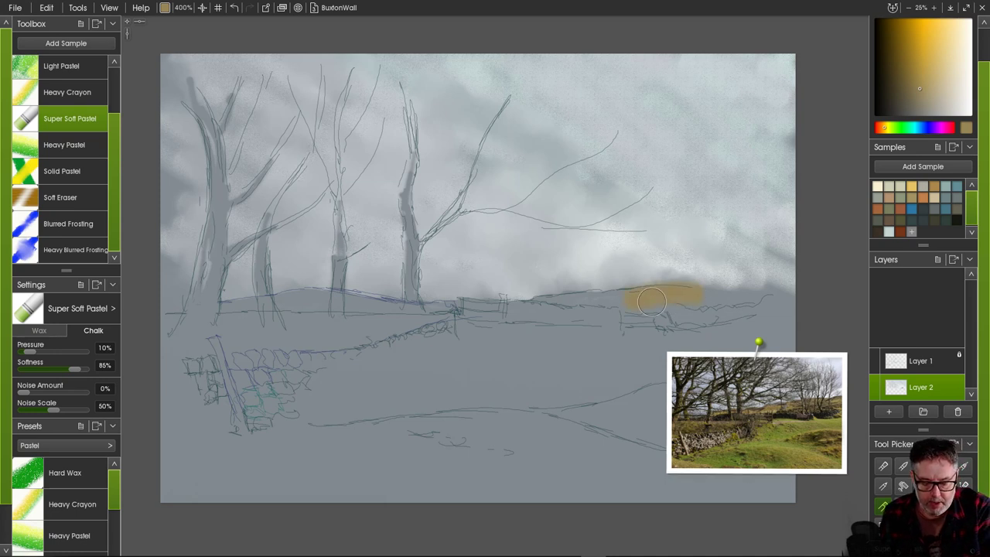
left_click(717, 293)
mouse_move(771, 296)
left_mouse_down()
mouse_move(785, 294)
mouse_move(673, 298)
left_mouse_up()
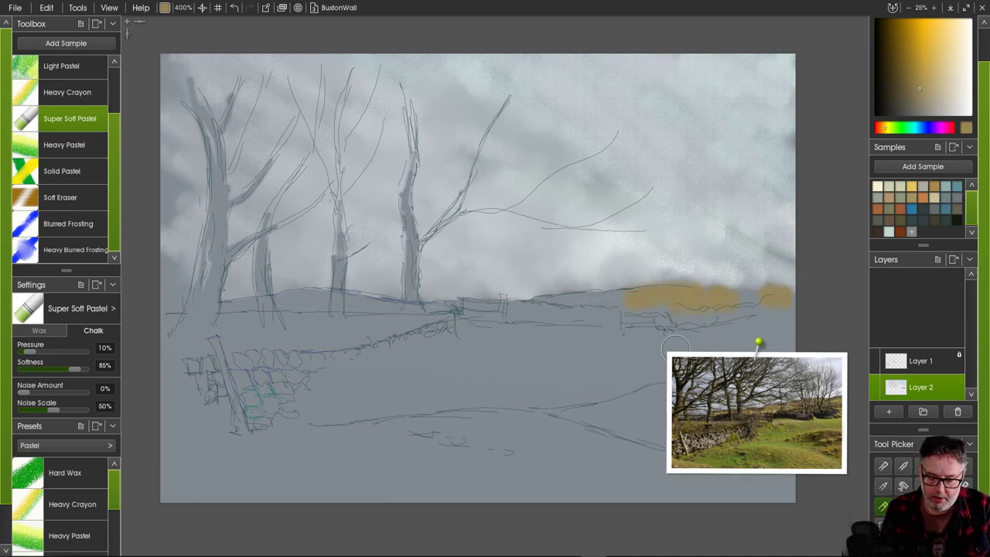
- Lower the pastel's softness to 13% and extend the ochre across the right-hand hill and the ground around the far wall
left_click(36, 370)
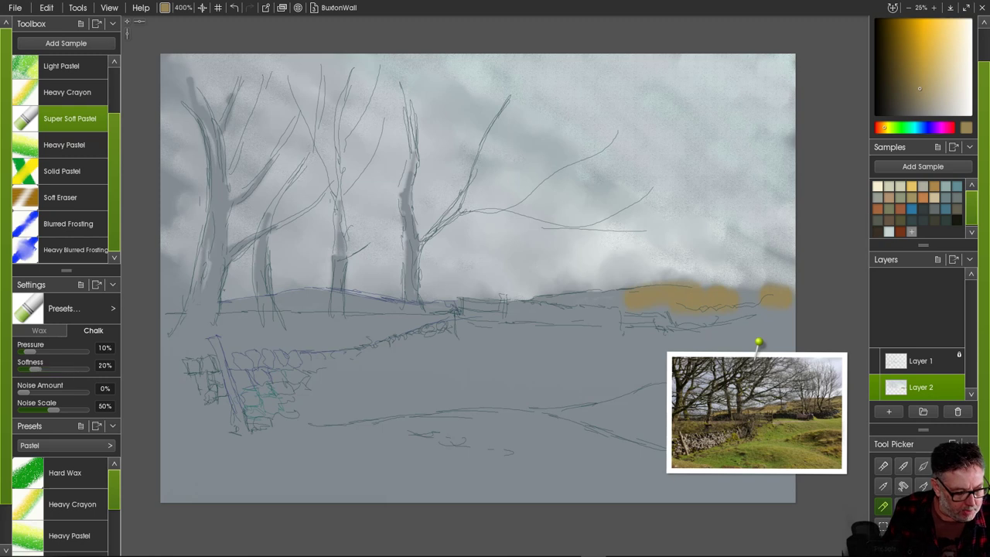
mouse_move(652, 311)
left_mouse_down()
mouse_move(619, 298)
mouse_move(580, 313)
mouse_move(651, 300)
left_mouse_up()
left_click_drag(719, 303, 806, 294)
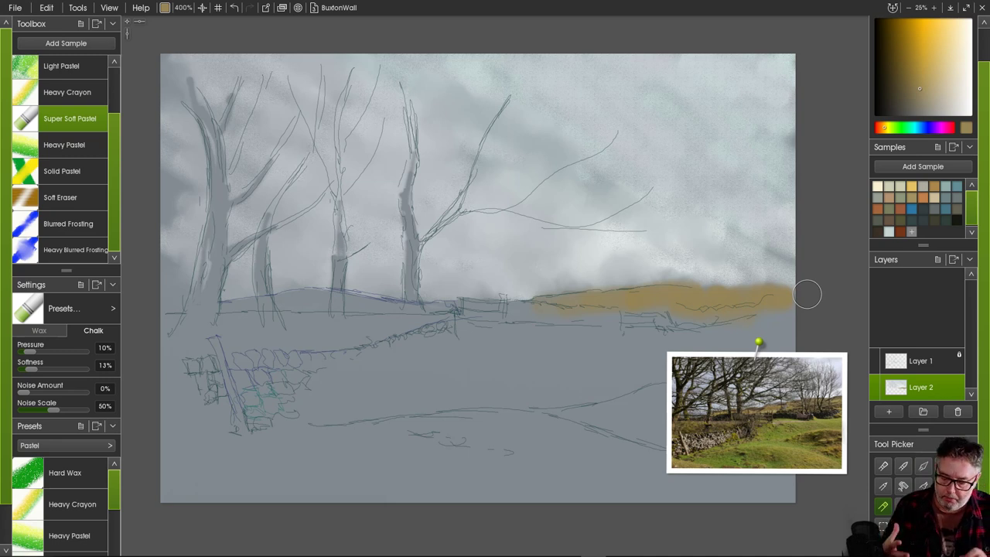
mouse_move(532, 311)
left_mouse_down()
mouse_move(480, 317)
mouse_move(605, 331)
left_mouse_up()
- Mix a muted mid-green and paint it in bands across the field below the ochre hill, undoing the paler green trial stroke
left_click(904, 127)
left_click_drag(920, 88, 938, 89)
left_click_drag(552, 314, 612, 312)
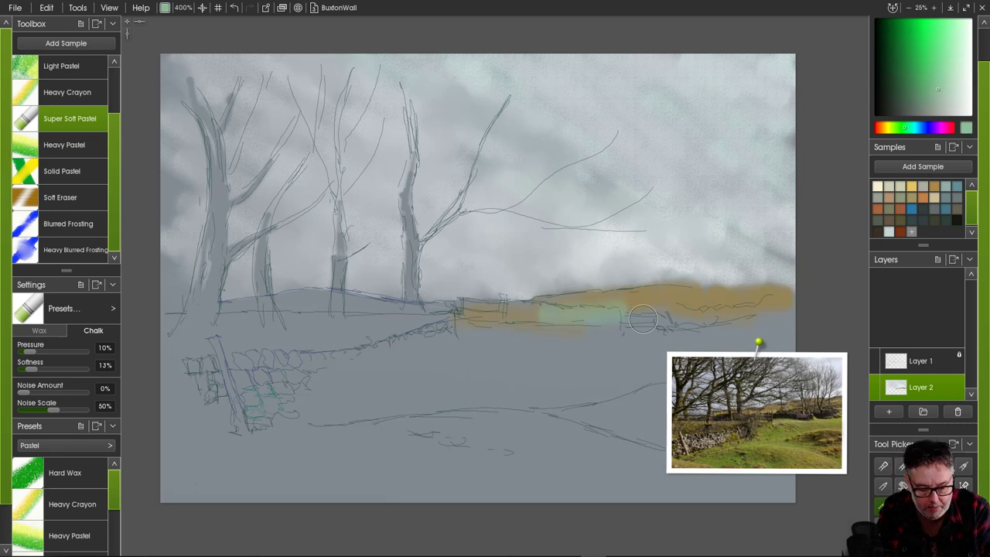
key("ctrl+z")
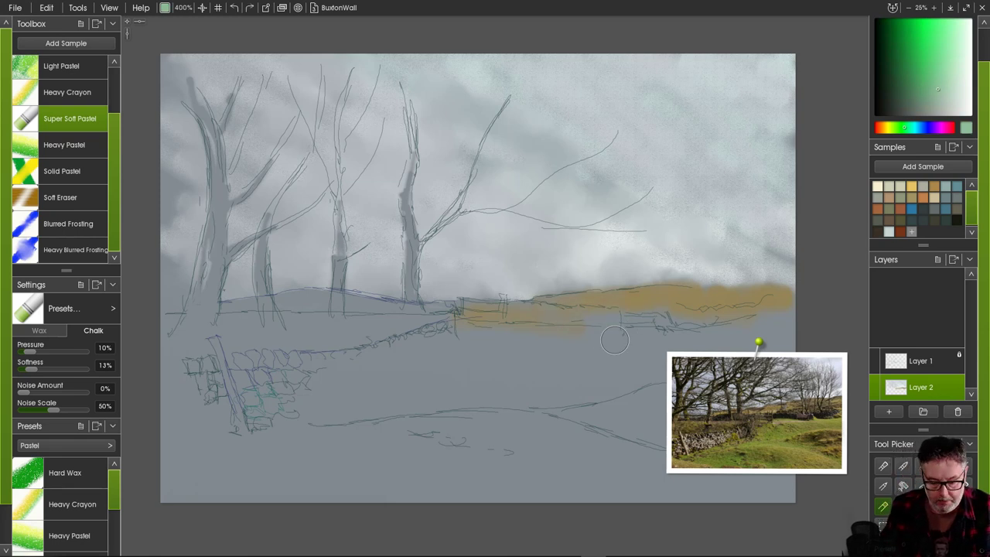
left_click_drag(920, 96, 914, 101)
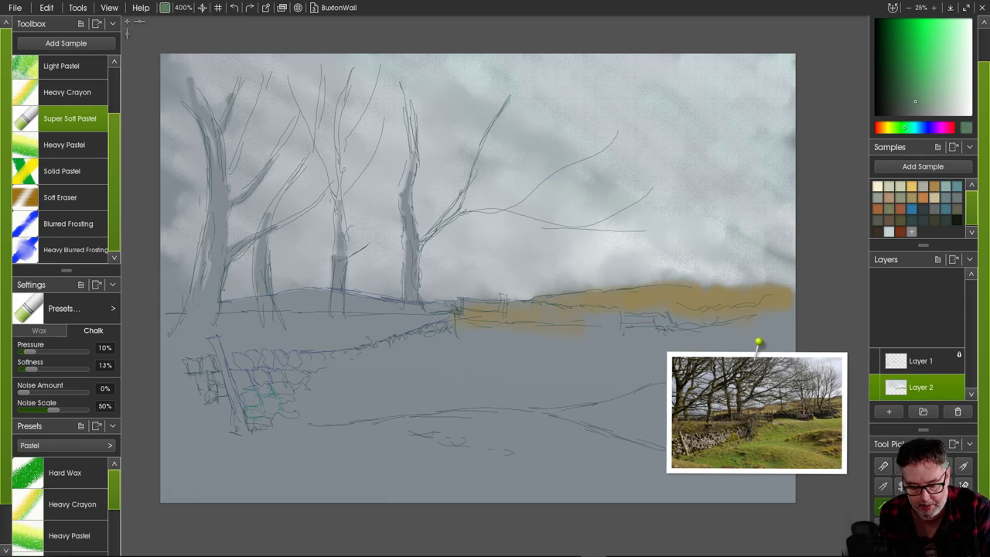
left_click_drag(608, 315, 559, 316)
left_click_drag(651, 312, 678, 310)
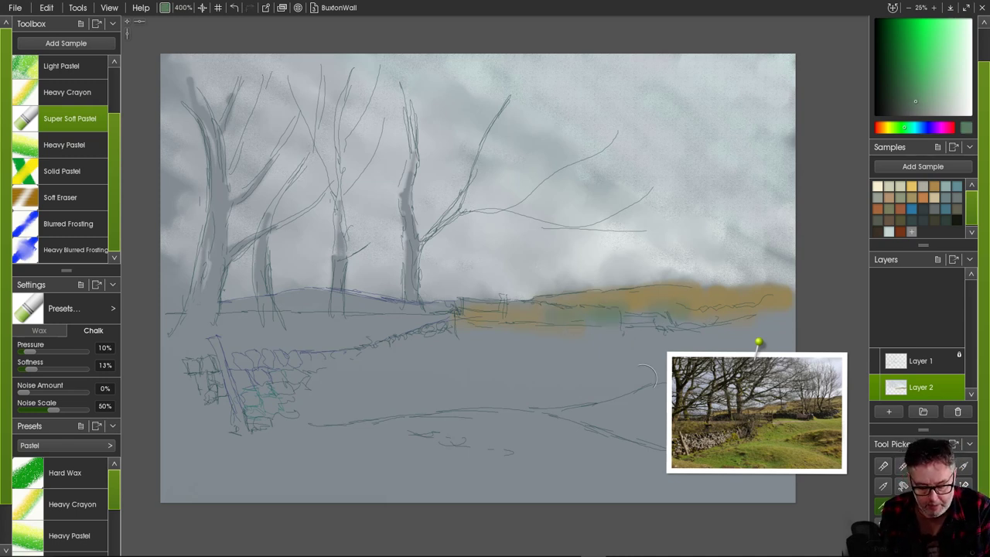
mouse_move(599, 333)
left_mouse_down()
mouse_move(667, 331)
mouse_move(704, 300)
mouse_move(750, 305)
mouse_move(738, 329)
mouse_move(631, 358)
mouse_move(595, 356)
mouse_move(603, 339)
mouse_move(487, 333)
mouse_move(646, 359)
left_mouse_up()
- Paint pinkish tan from the reference photo over the field's green bands and along the hill behind the left-hand trees
mouse_move(681, 386)
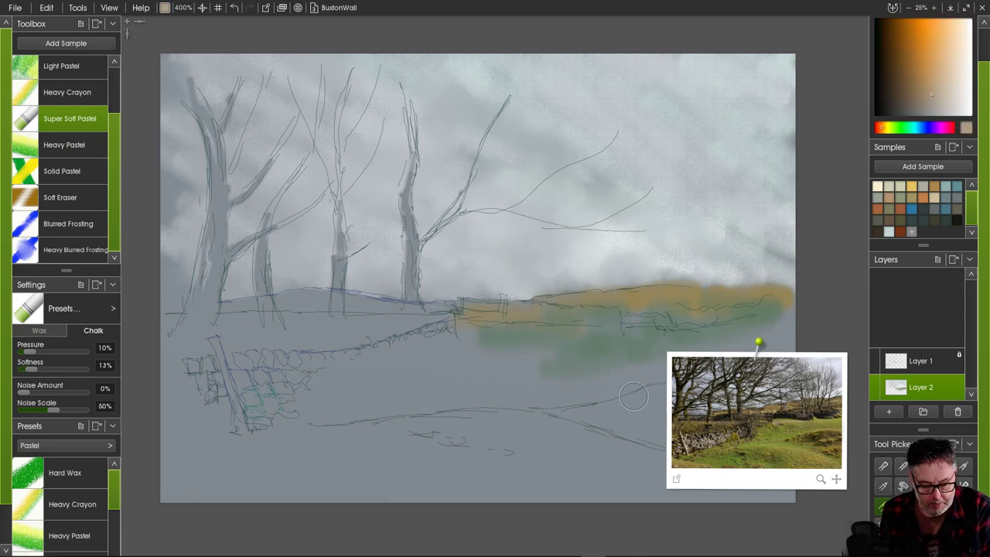
mouse_move(544, 355)
left_mouse_down()
mouse_move(637, 343)
mouse_move(600, 340)
mouse_move(688, 338)
mouse_move(584, 344)
mouse_move(543, 330)
mouse_move(550, 358)
mouse_move(515, 338)
mouse_move(466, 334)
left_mouse_up()
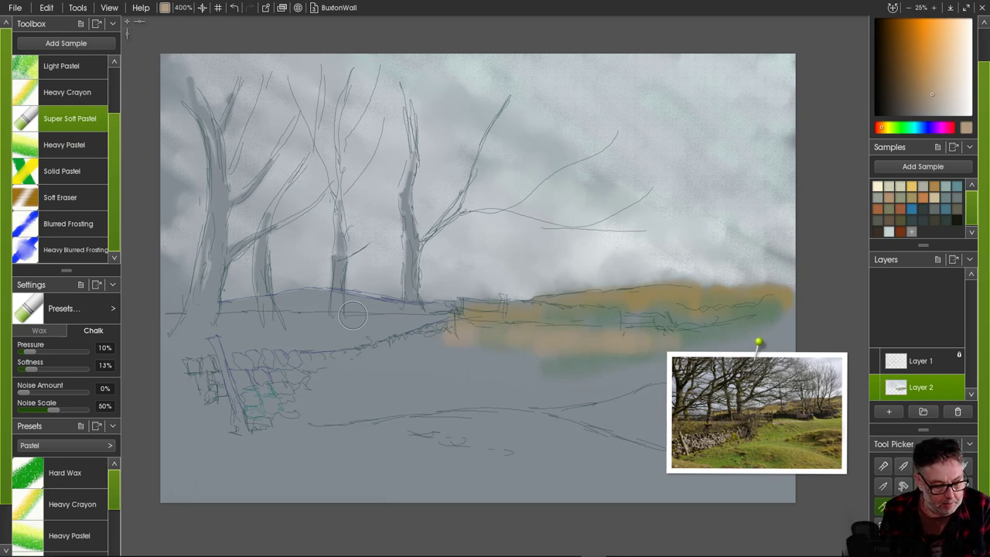
mouse_move(335, 317)
left_mouse_down()
mouse_move(410, 313)
mouse_move(351, 303)
mouse_move(449, 316)
left_mouse_up()
left_click_drag(357, 310, 339, 307)
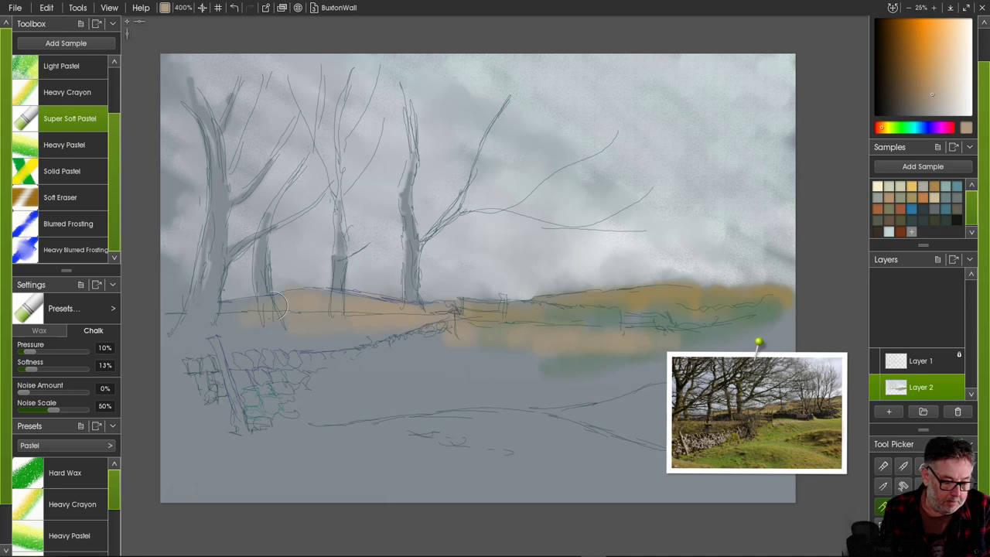
- Layer yellow-green sampled from the photo's grass over the ground behind the stone wall and along the distant ridge
mouse_move(757, 418)
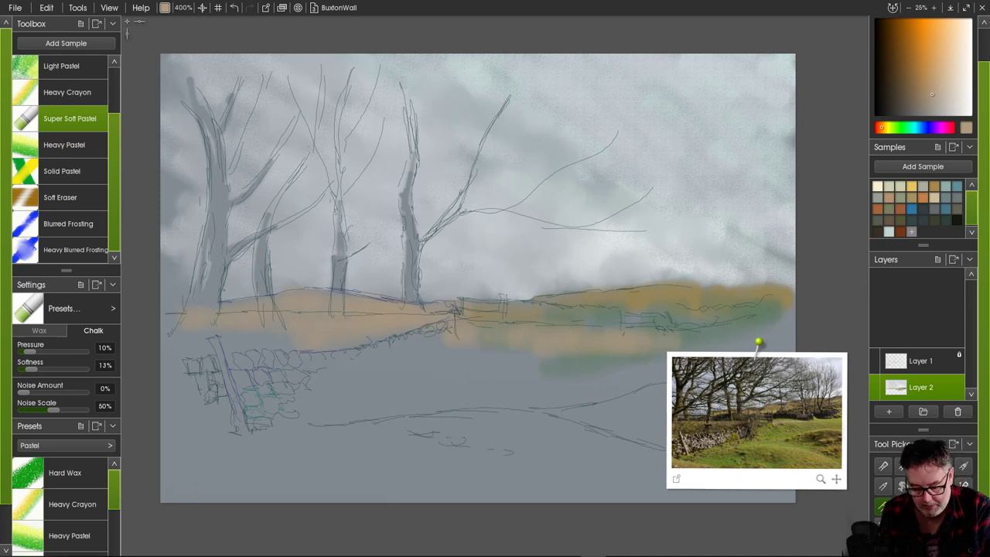
left_click(801, 433)
mouse_move(363, 309)
left_mouse_down()
mouse_move(303, 303)
mouse_move(394, 319)
mouse_move(275, 341)
left_mouse_up()
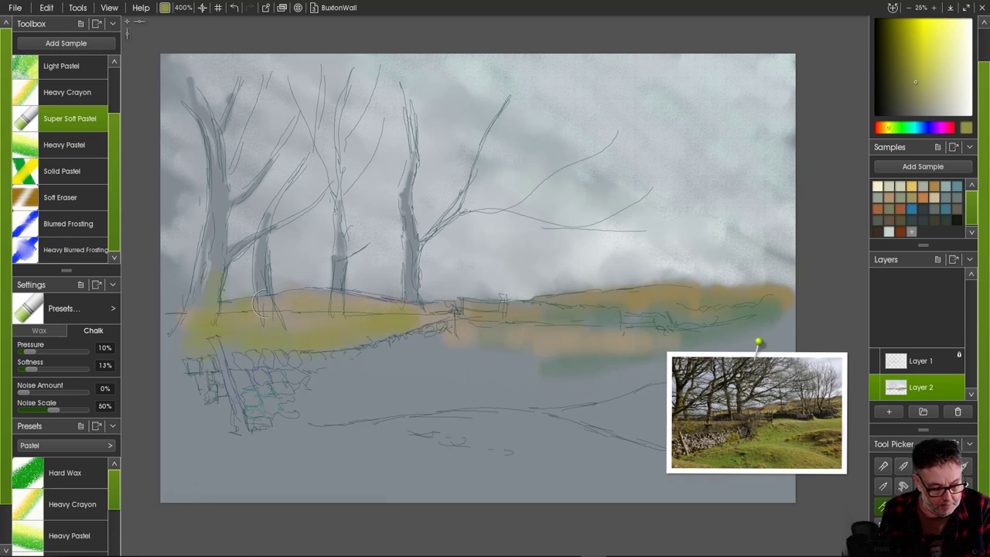
mouse_move(298, 306)
left_mouse_down()
mouse_move(538, 306)
mouse_move(518, 301)
mouse_move(637, 299)
mouse_move(751, 313)
left_mouse_up()
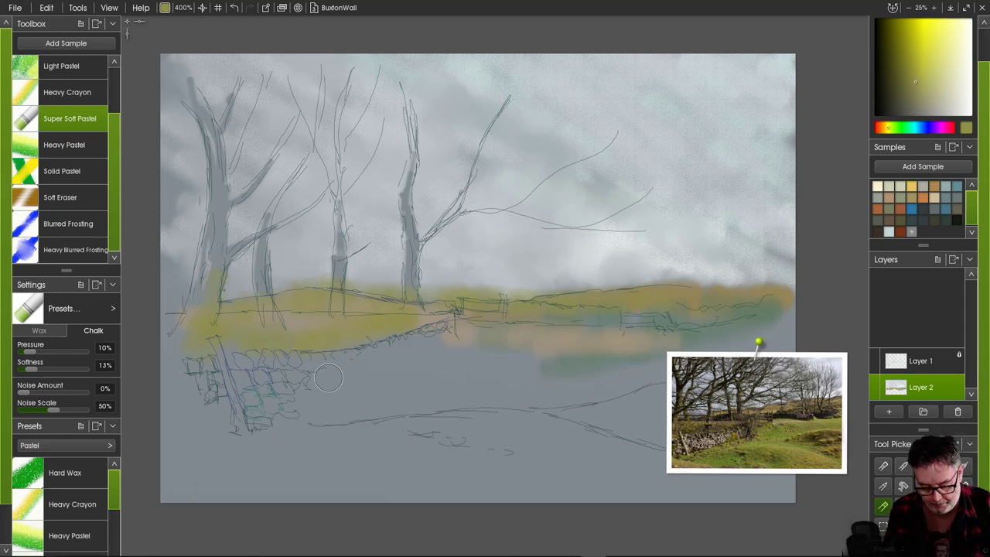
- Mix a muted olive green and block in soft foliage masses around the fourth tree's crown and its branches reaching right
left_click(699, 442)
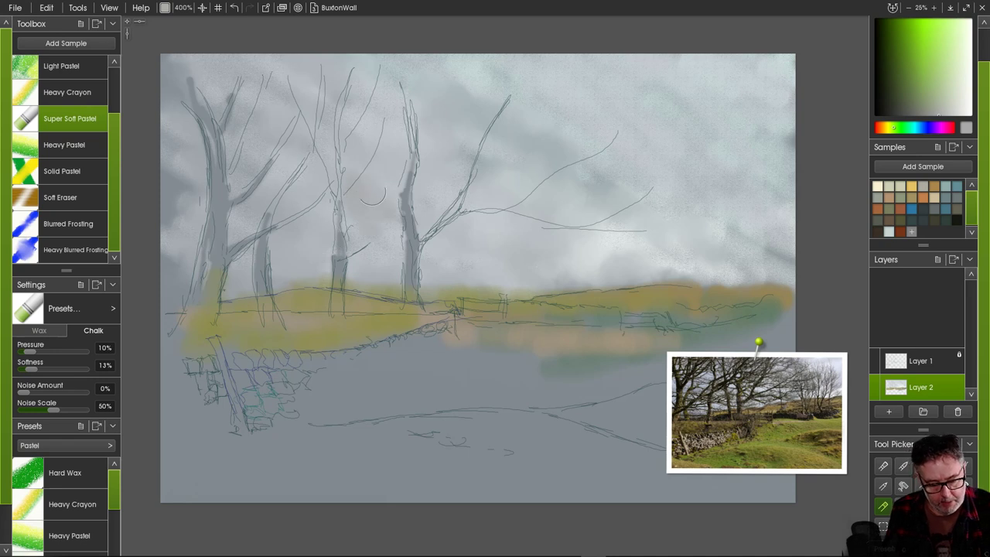
mouse_move(754, 418)
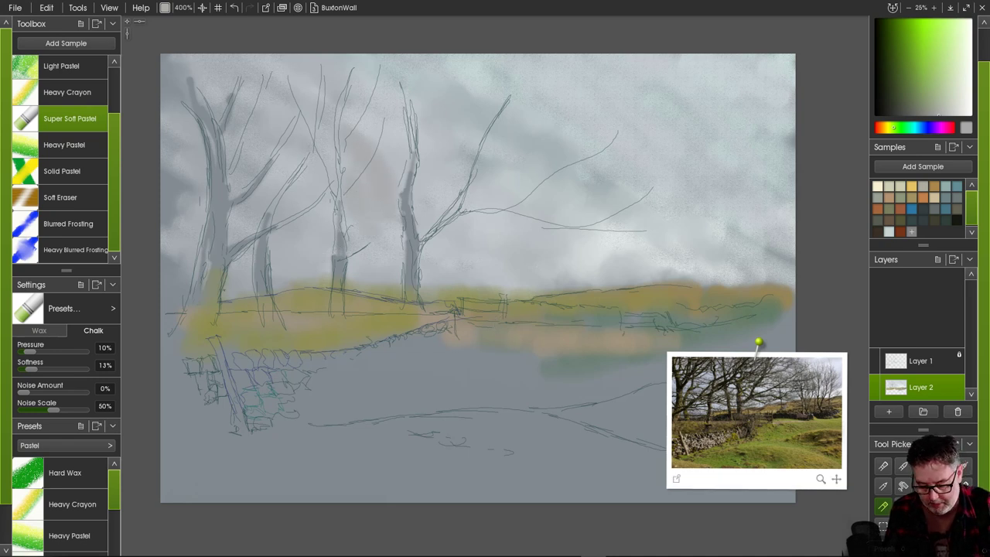
left_click(919, 102)
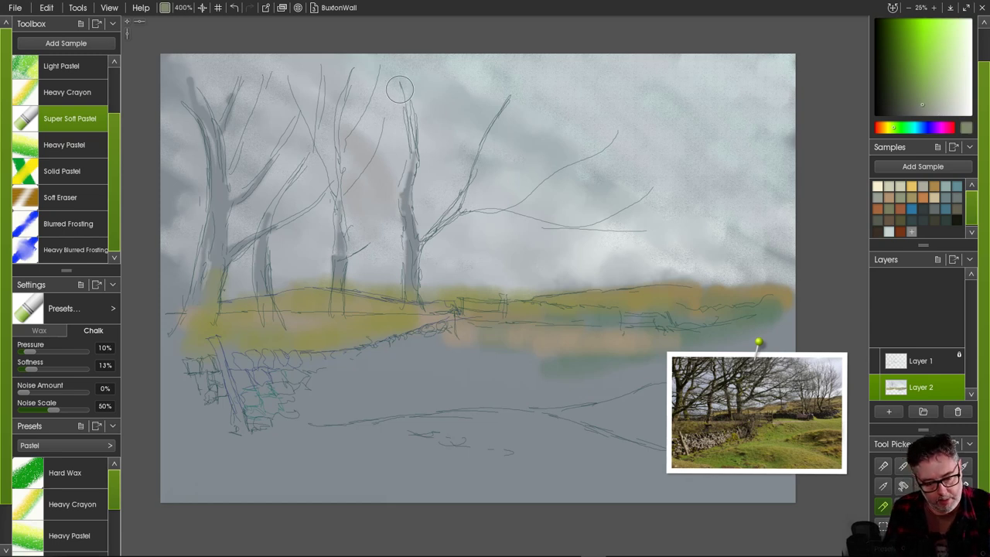
mouse_move(398, 86)
left_mouse_down()
mouse_move(432, 65)
mouse_move(430, 106)
mouse_move(450, 85)
mouse_move(443, 72)
mouse_move(468, 75)
mouse_move(452, 48)
mouse_move(494, 91)
mouse_move(420, 100)
mouse_move(392, 92)
mouse_move(416, 150)
mouse_move(452, 88)
mouse_move(473, 94)
mouse_move(493, 82)
mouse_move(525, 93)
left_mouse_up()
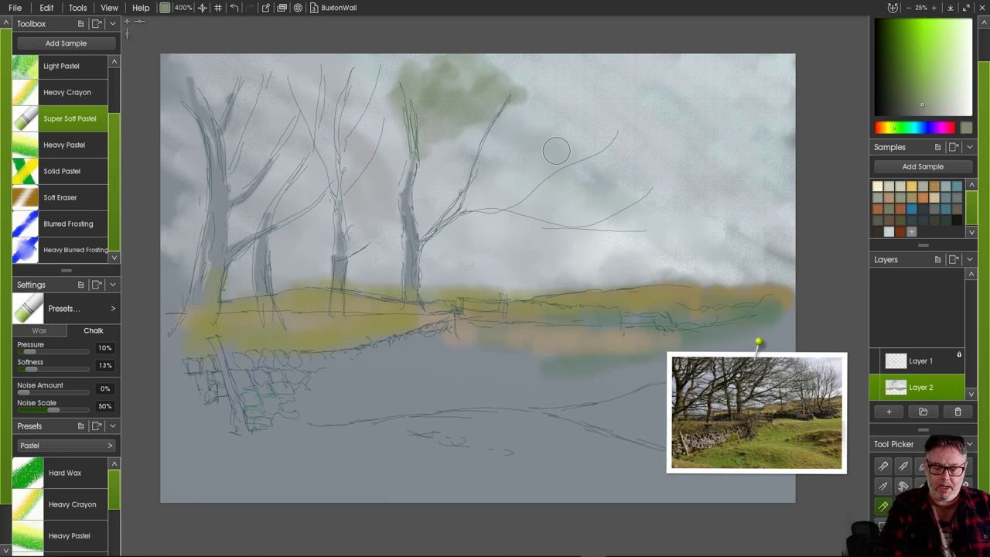
mouse_move(612, 131)
left_mouse_down()
mouse_move(591, 141)
mouse_move(597, 121)
mouse_move(616, 141)
mouse_move(553, 169)
mouse_move(618, 139)
mouse_move(600, 107)
mouse_move(612, 97)
mouse_move(619, 139)
mouse_move(603, 166)
mouse_move(580, 161)
mouse_move(569, 124)
mouse_move(549, 175)
mouse_move(615, 182)
mouse_move(557, 182)
mouse_move(557, 127)
mouse_move(532, 175)
mouse_move(468, 189)
left_mouse_up()
mouse_move(479, 126)
left_mouse_down()
mouse_move(480, 154)
mouse_move(541, 116)
mouse_move(473, 173)
mouse_move(476, 127)
mouse_move(450, 133)
mouse_move(406, 170)
mouse_move(427, 186)
mouse_move(467, 168)
mouse_move(403, 224)
mouse_move(434, 243)
mouse_move(504, 165)
mouse_move(477, 219)
mouse_move(540, 162)
mouse_move(513, 241)
mouse_move(560, 191)
mouse_move(553, 217)
mouse_move(583, 209)
left_mouse_up()
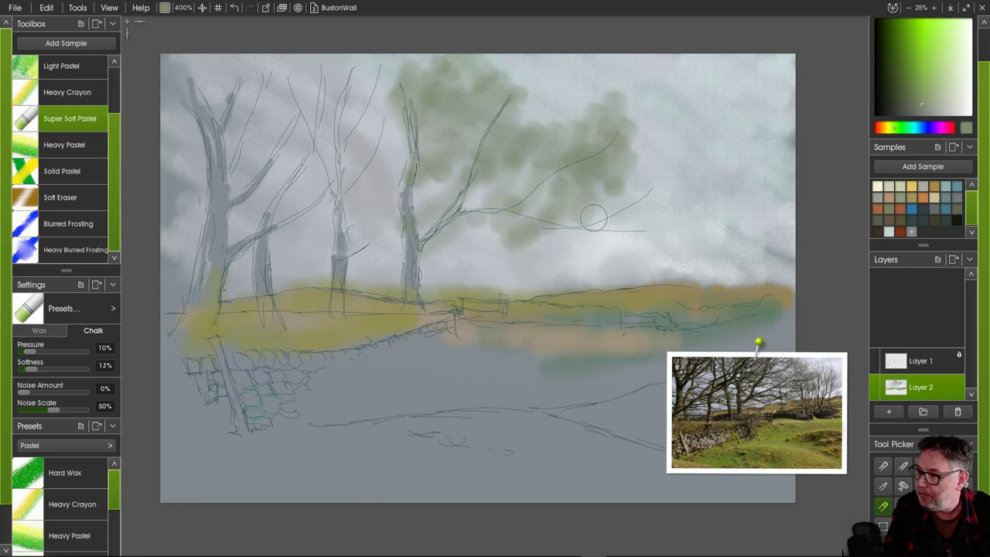
mouse_move(598, 173)
left_mouse_down()
mouse_move(564, 226)
mouse_move(600, 175)
mouse_move(534, 242)
mouse_move(579, 186)
mouse_move(544, 239)
mouse_move(546, 183)
mouse_move(544, 212)
mouse_move(568, 170)
mouse_move(550, 214)
mouse_move(613, 206)
mouse_move(621, 212)
mouse_move(611, 234)
mouse_move(644, 181)
mouse_move(636, 237)
left_mouse_up()
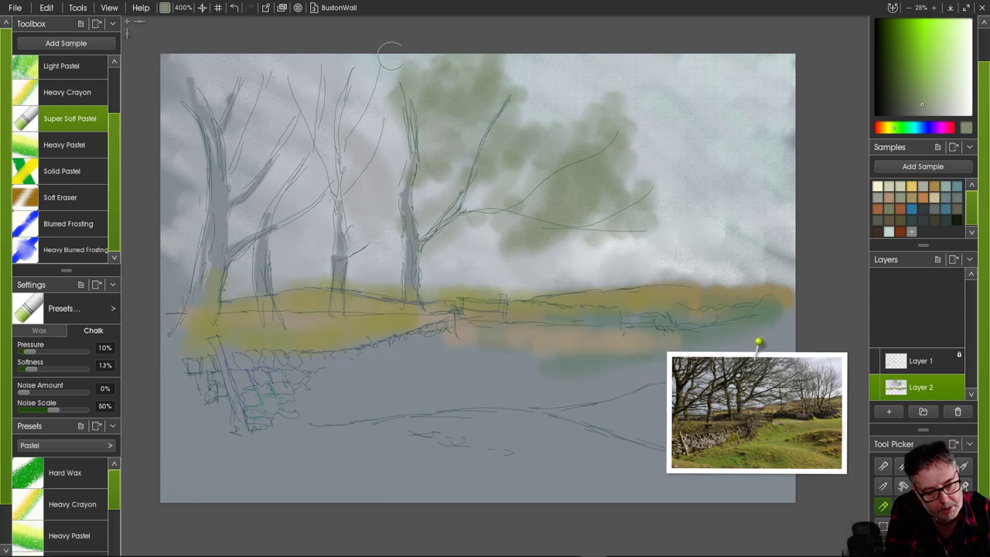
left_click_drag(761, 300, 771, 308)
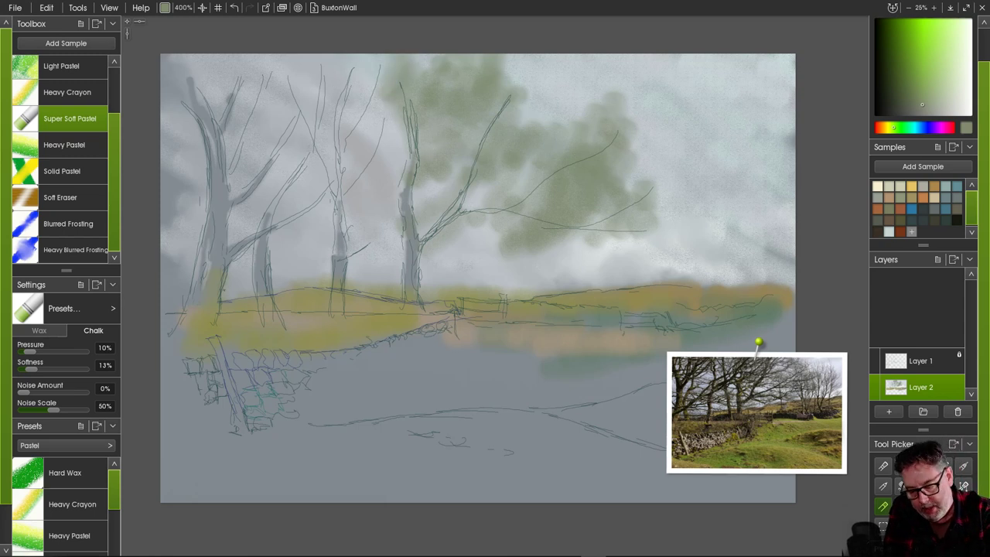
- Dab rust orange from the colour samples among the fourth tree's upper trunk, fork and inner foliage
left_click(878, 209)
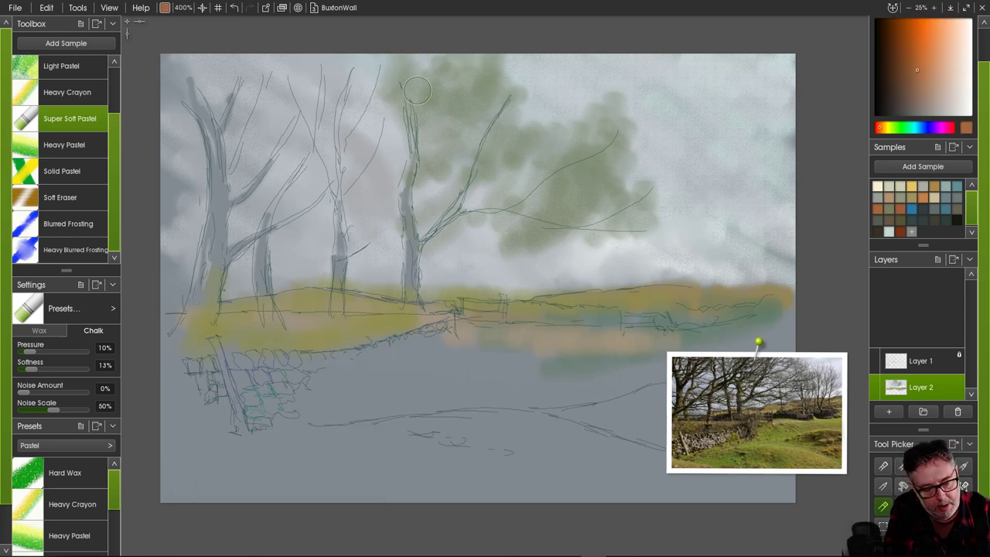
left_click_drag(417, 88, 420, 141)
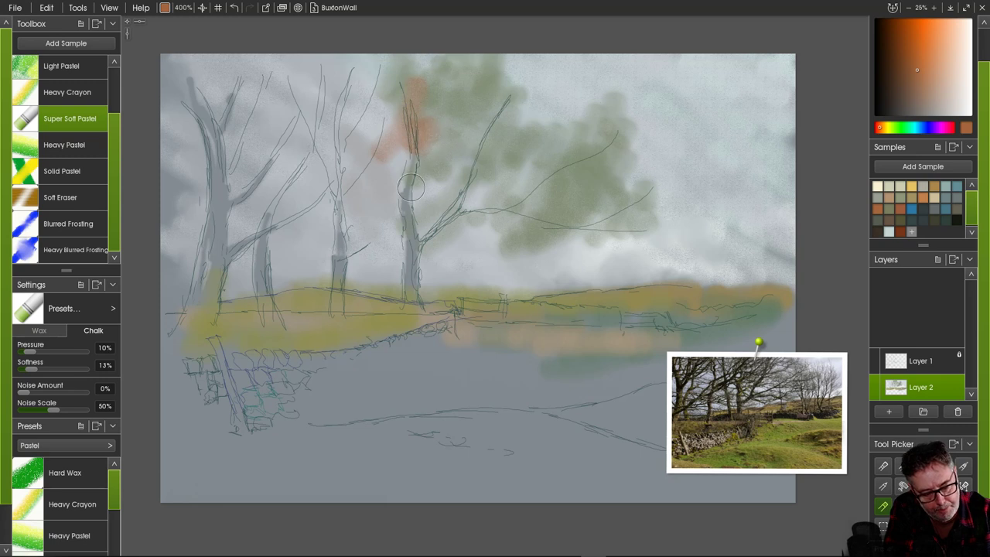
mouse_move(411, 187)
left_mouse_down()
mouse_move(438, 174)
mouse_move(414, 176)
mouse_move(434, 197)
mouse_move(473, 158)
mouse_move(449, 196)
mouse_move(474, 207)
left_mouse_up()
mouse_move(505, 161)
left_mouse_down()
mouse_move(527, 147)
mouse_move(513, 180)
mouse_move(538, 126)
mouse_move(515, 186)
mouse_move(537, 135)
mouse_move(522, 184)
mouse_move(534, 173)
mouse_move(532, 203)
left_mouse_up()
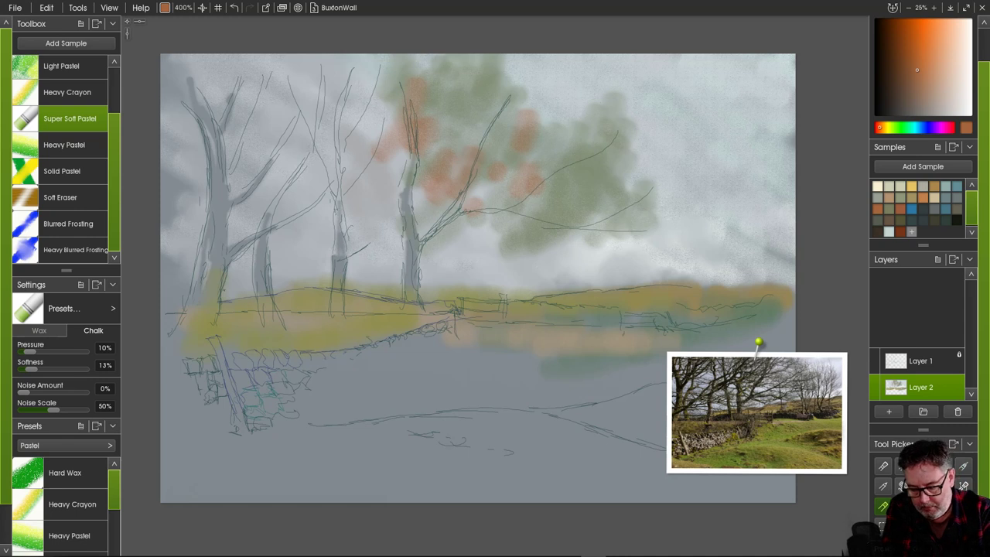
- Add blue-grey dabs to the fourth tree's crown and lower foliage, soften them with Heavy Blurred Frosting, and undo the last blending stroke
mouse_move(774, 421)
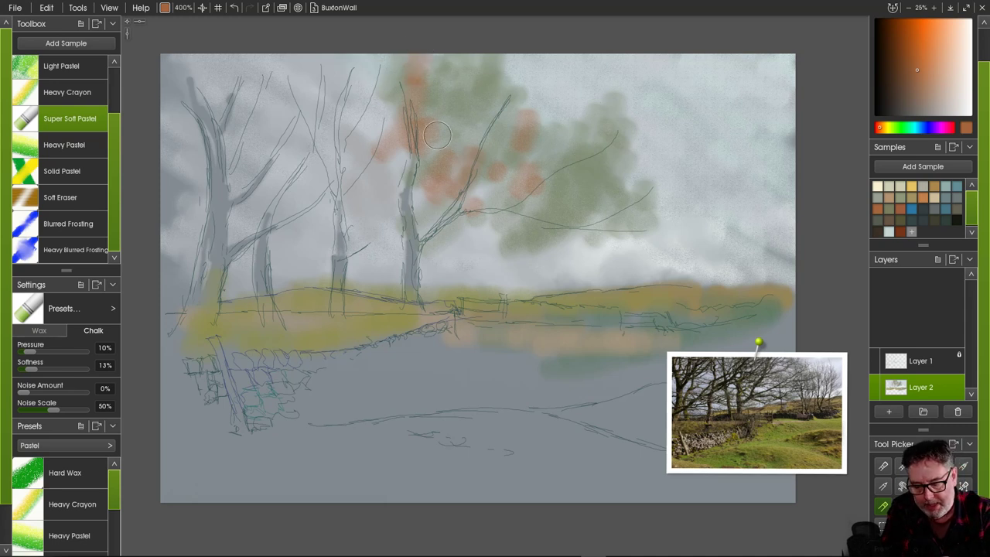
mouse_move(410, 55)
left_mouse_down()
mouse_move(402, 78)
mouse_move(396, 52)
mouse_move(378, 90)
mouse_move(384, 63)
mouse_move(393, 99)
mouse_move(385, 118)
mouse_move(416, 105)
mouse_move(411, 138)
mouse_move(417, 155)
mouse_move(429, 153)
mouse_move(419, 185)
mouse_move(448, 171)
mouse_move(399, 196)
mouse_move(425, 198)
mouse_move(432, 210)
mouse_move(464, 204)
mouse_move(438, 237)
mouse_move(497, 207)
mouse_move(500, 220)
mouse_move(555, 208)
mouse_move(555, 235)
mouse_move(594, 219)
mouse_move(586, 231)
mouse_move(597, 235)
mouse_move(632, 232)
mouse_move(647, 194)
mouse_move(629, 241)
mouse_move(662, 232)
left_mouse_up()
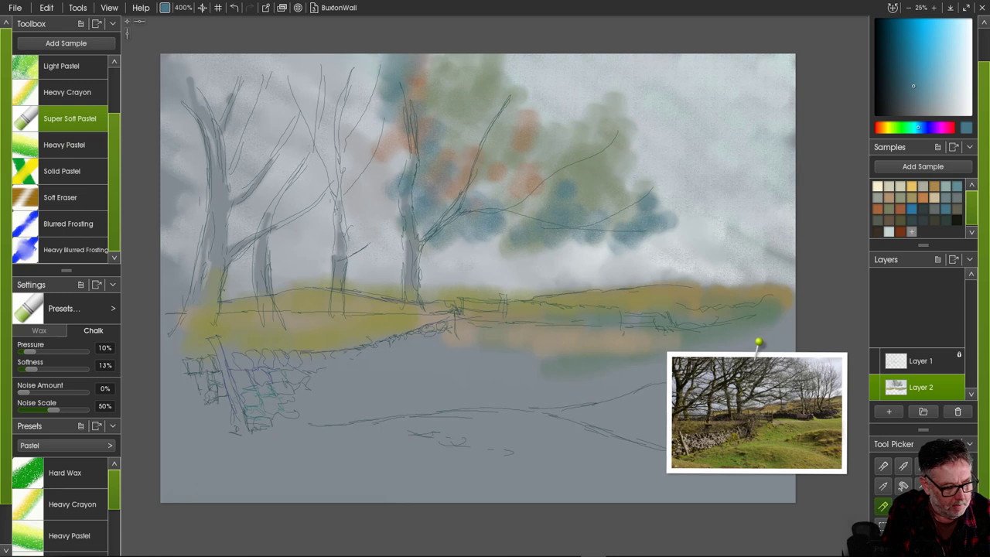
left_click(63, 250)
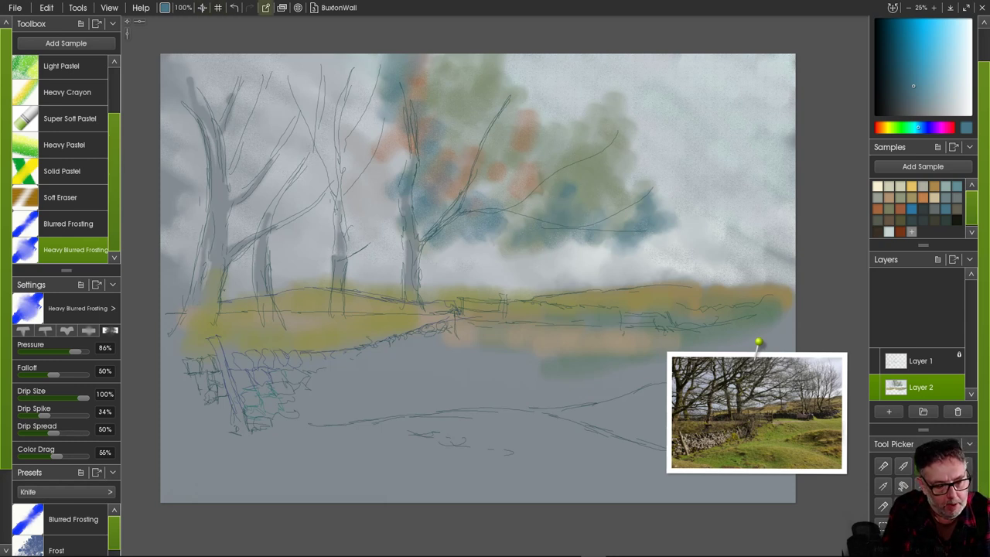
left_click(234, 8)
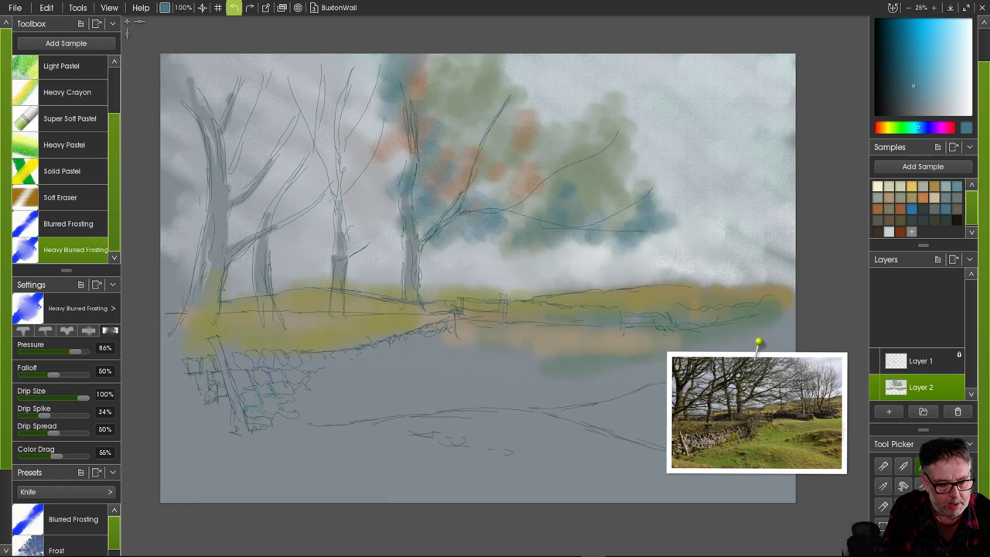
- Paint blue-grey foliage between the third and fourth trees' crowns with Super Soft Pastel, lowering its softness to 16%
left_click(70, 119)
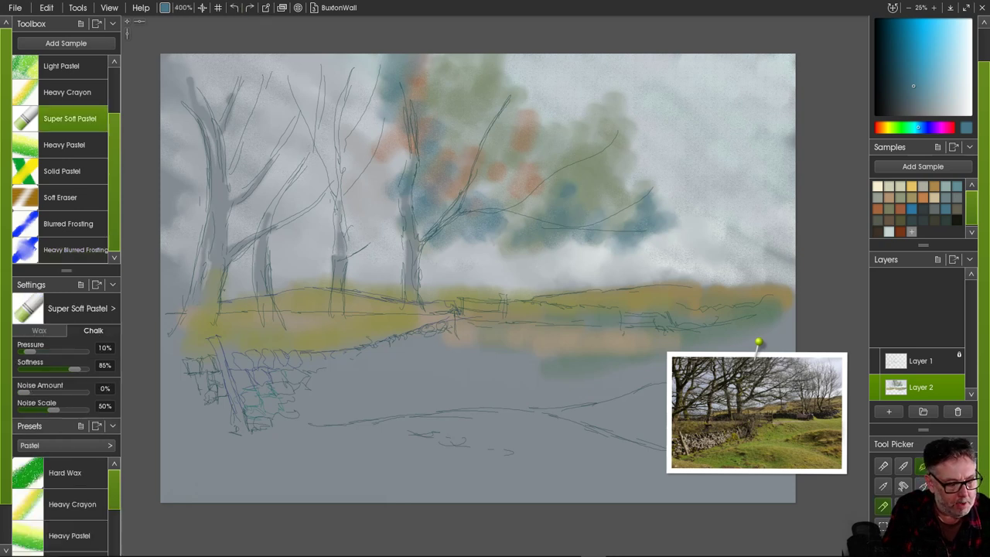
mouse_move(330, 116)
left_mouse_down()
mouse_move(354, 63)
mouse_move(364, 70)
mouse_move(386, 56)
left_mouse_up()
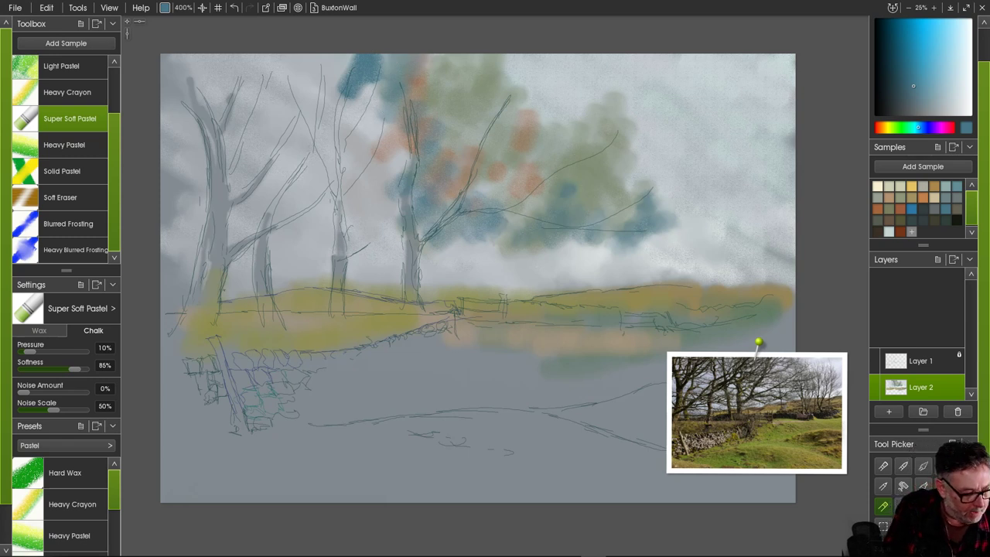
left_click_drag(75, 369, 34, 369)
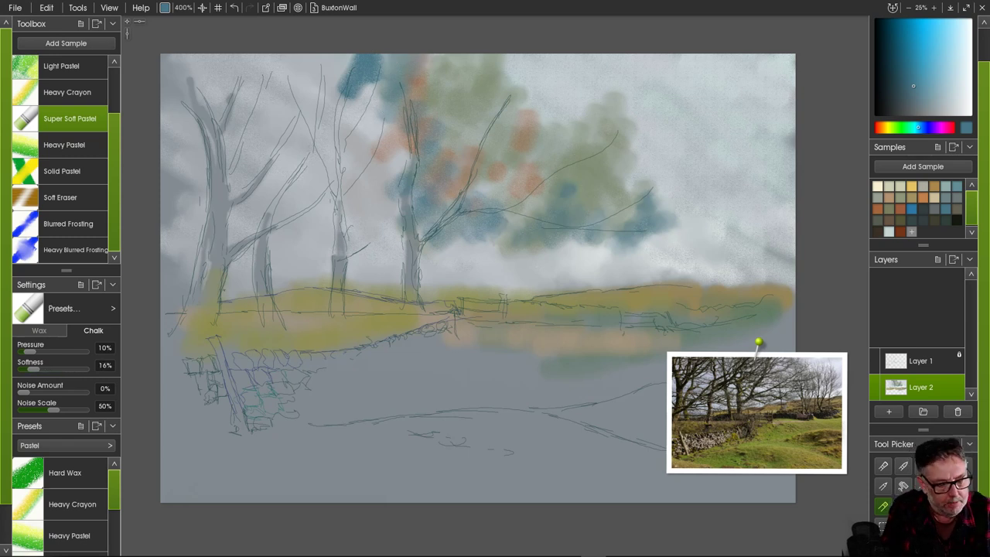
mouse_move(344, 74)
left_mouse_down()
mouse_move(331, 120)
mouse_move(364, 83)
mouse_move(378, 89)
mouse_move(365, 106)
mouse_move(374, 121)
mouse_move(364, 161)
mouse_move(406, 147)
mouse_move(401, 174)
mouse_move(389, 128)
mouse_move(360, 90)
left_mouse_up()
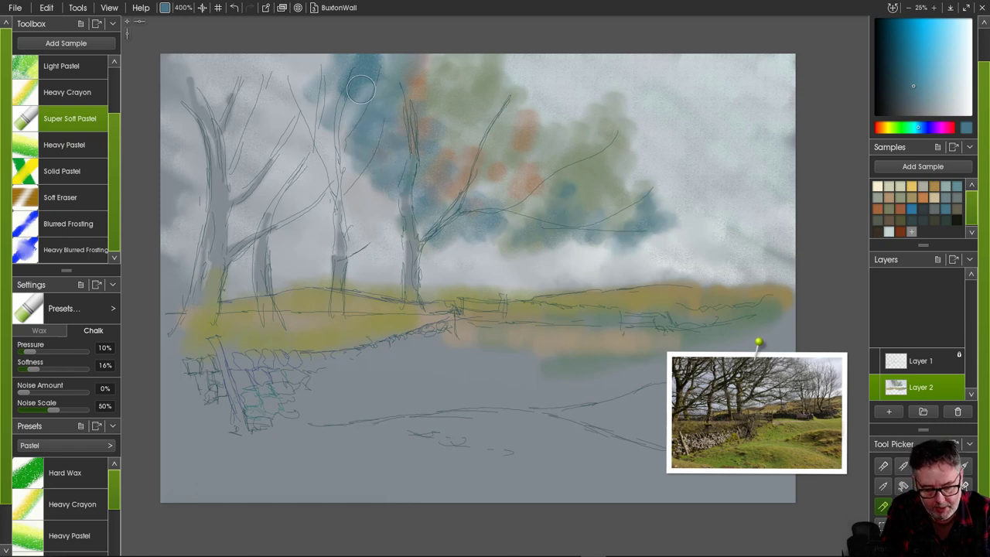
- Paint muted olive-green foliage from the colour samples around the third and fourth trees and across the crowns of the left-hand trees
left_click(888, 209)
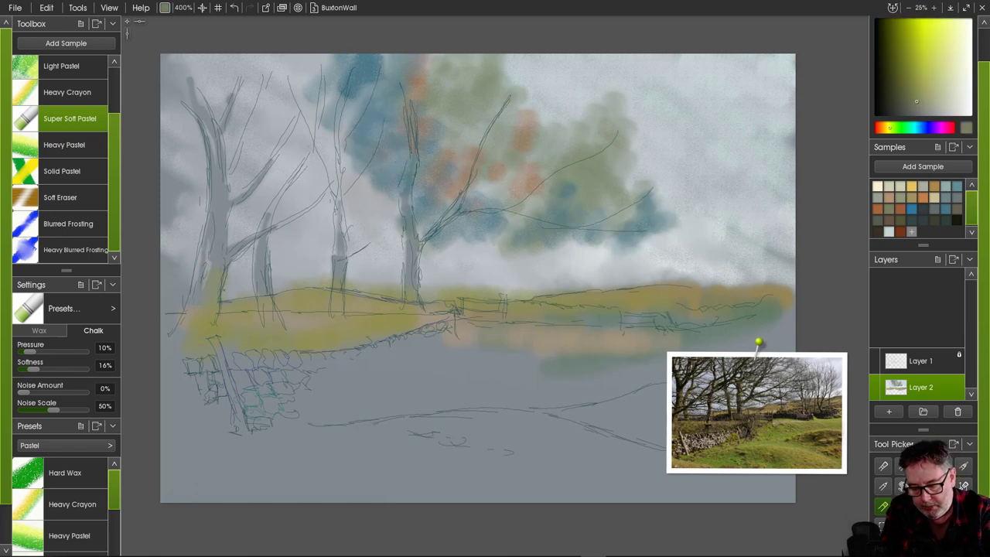
mouse_move(331, 89)
left_mouse_down()
mouse_move(307, 116)
mouse_move(352, 120)
mouse_move(358, 148)
mouse_move(378, 144)
mouse_move(358, 198)
mouse_move(394, 224)
left_mouse_up()
mouse_move(425, 128)
left_mouse_down()
mouse_move(421, 202)
mouse_move(457, 242)
mouse_move(488, 217)
mouse_move(489, 258)
mouse_move(437, 260)
left_mouse_up()
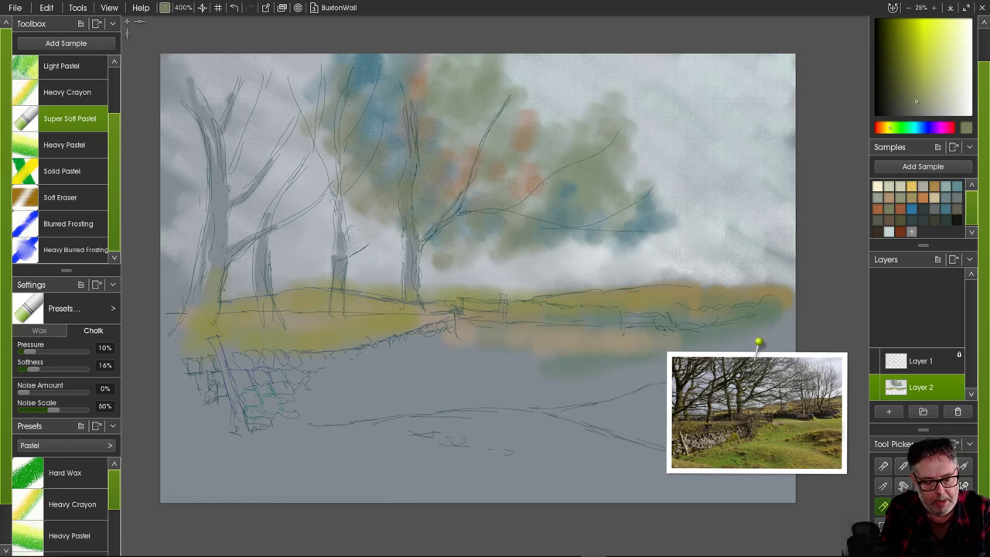
mouse_move(325, 49)
left_mouse_down()
mouse_move(296, 78)
mouse_move(317, 69)
mouse_move(299, 56)
mouse_move(283, 85)
mouse_move(250, 78)
mouse_move(243, 86)
mouse_move(296, 78)
mouse_move(290, 93)
mouse_move(265, 91)
mouse_move(225, 133)
mouse_move(290, 86)
mouse_move(254, 104)
mouse_move(217, 52)
mouse_move(174, 99)
mouse_move(167, 59)
mouse_move(178, 116)
left_mouse_up()
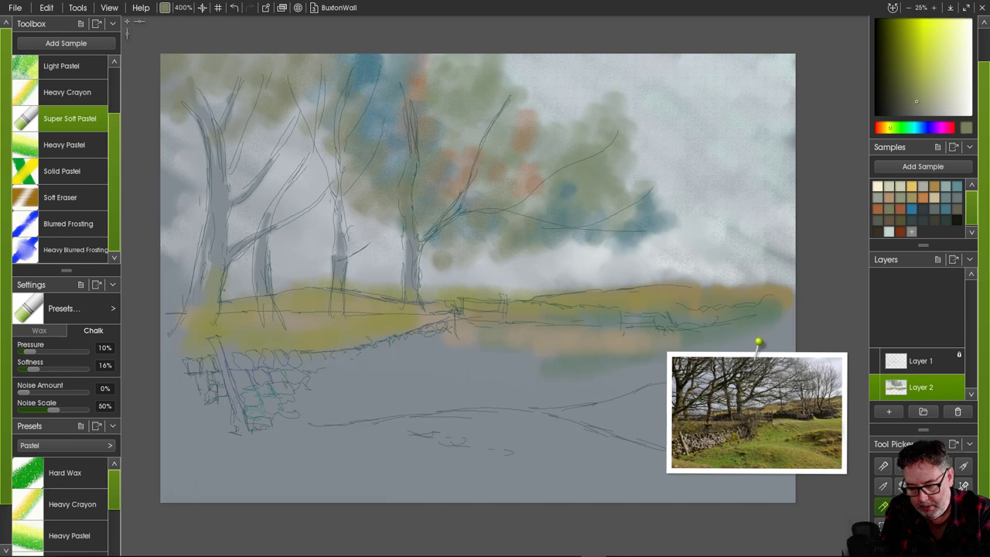
- Dab dark slate-grey foliage from the colour samples through the left-hand crowns and around the third and fourth trees' upper trunks
left_click(923, 209)
mouse_move(208, 118)
left_mouse_down()
mouse_move(174, 158)
mouse_move(170, 82)
mouse_move(143, 122)
left_mouse_up()
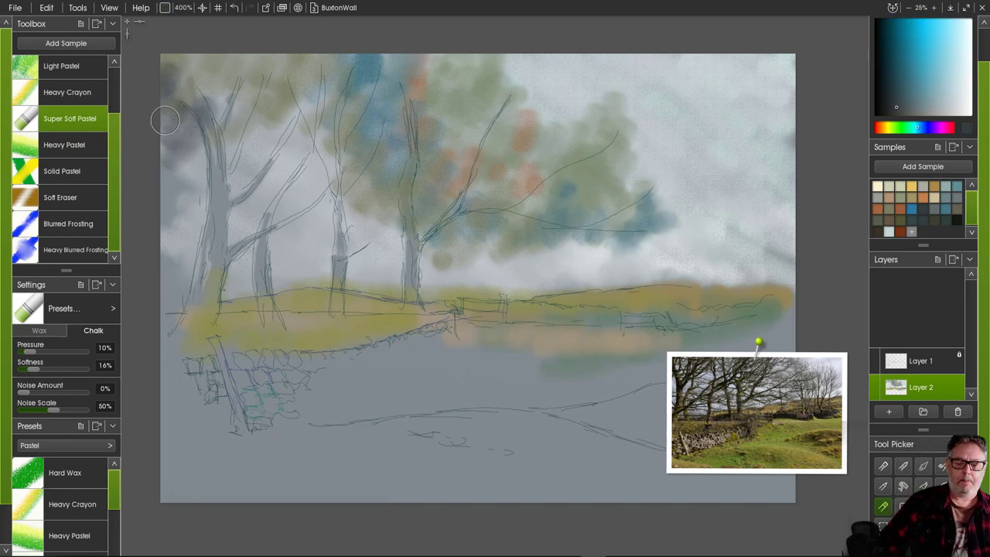
mouse_move(165, 120)
left_mouse_down()
mouse_move(207, 144)
mouse_move(228, 135)
mouse_move(221, 166)
mouse_move(245, 123)
mouse_move(232, 158)
mouse_move(279, 121)
mouse_move(277, 145)
mouse_move(302, 114)
mouse_move(320, 123)
mouse_move(322, 144)
mouse_move(256, 179)
mouse_move(196, 128)
mouse_move(198, 161)
mouse_move(209, 154)
mouse_move(228, 185)
mouse_move(241, 181)
mouse_move(222, 201)
mouse_move(245, 179)
mouse_move(192, 228)
mouse_move(205, 181)
mouse_move(183, 220)
mouse_move(198, 224)
mouse_move(199, 187)
mouse_move(165, 196)
mouse_move(161, 159)
mouse_move(222, 116)
mouse_move(251, 70)
mouse_move(260, 99)
mouse_move(260, 57)
mouse_move(257, 95)
mouse_move(300, 48)
mouse_move(301, 92)
mouse_move(358, 49)
mouse_move(301, 138)
mouse_move(228, 75)
mouse_move(247, 54)
mouse_move(342, 59)
left_mouse_up()
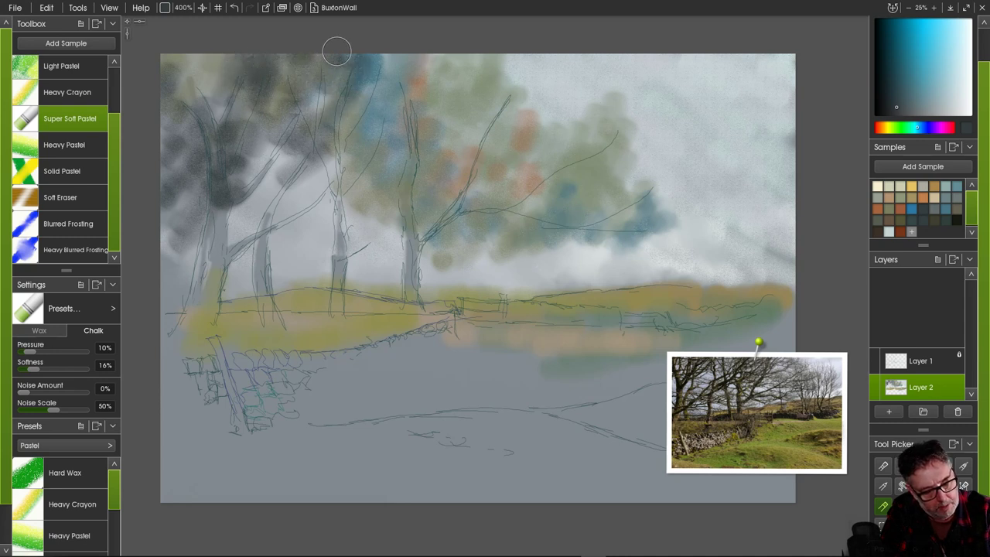
left_click_drag(214, 38, 221, 131)
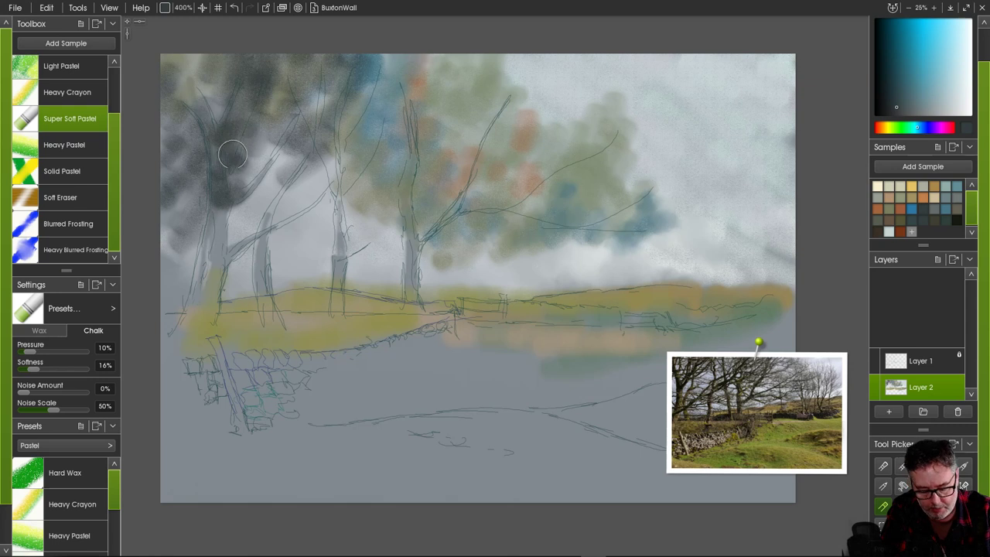
mouse_move(444, 81)
left_mouse_down()
mouse_move(470, 57)
mouse_move(498, 56)
mouse_move(393, 122)
mouse_move(420, 75)
mouse_move(431, 80)
mouse_move(425, 62)
mouse_move(409, 59)
mouse_move(371, 137)
left_mouse_up()
mouse_move(418, 205)
left_mouse_down()
mouse_move(369, 230)
mouse_move(406, 172)
mouse_move(386, 227)
mouse_move(349, 206)
mouse_move(365, 169)
mouse_move(336, 207)
mouse_move(338, 165)
mouse_move(348, 169)
mouse_move(354, 138)
mouse_move(385, 126)
mouse_move(391, 149)
mouse_move(409, 142)
mouse_move(410, 178)
left_mouse_up()
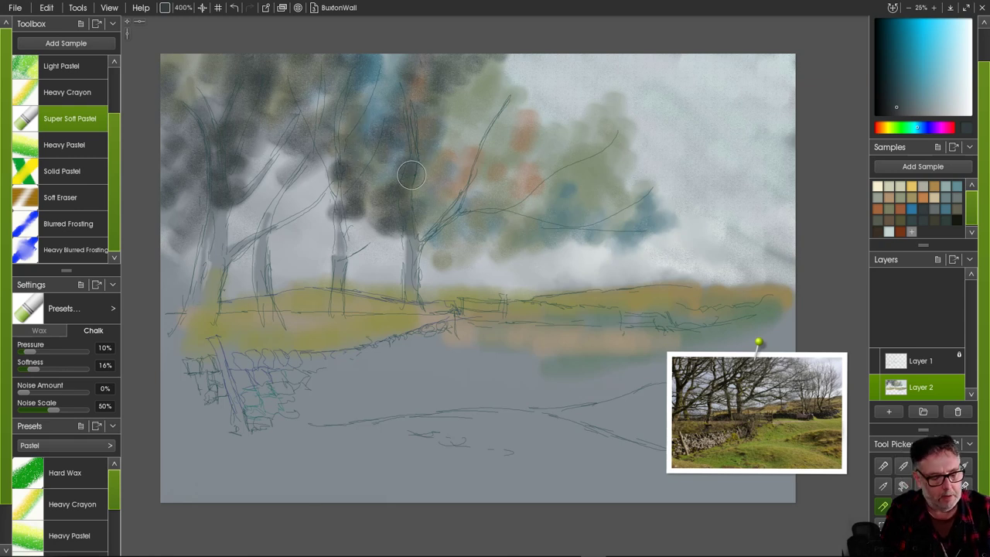
left_click_drag(325, 162, 328, 185)
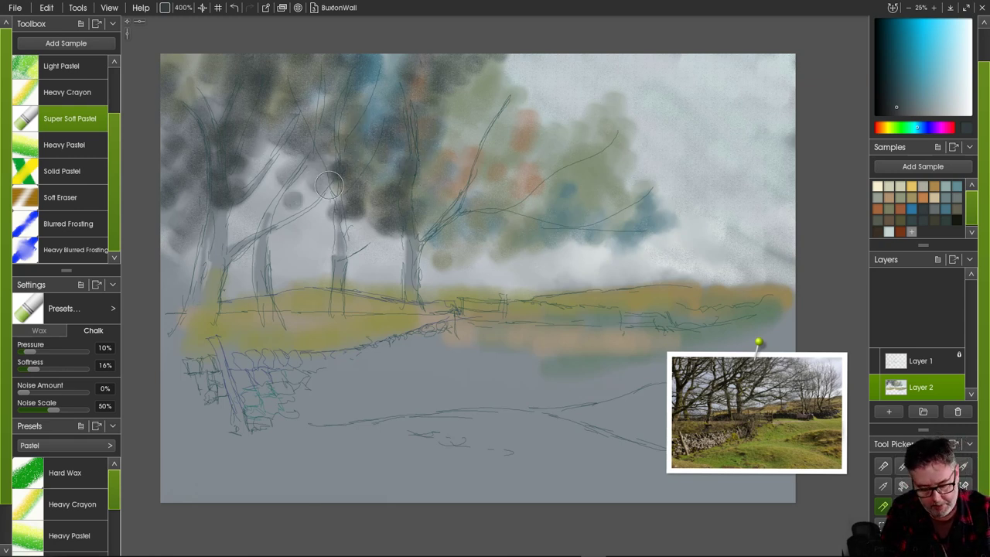
- Lower the softness to 4% and paint light grey-green between the left-hand trunks and in an upright patch at the scene's far right
left_click(901, 197)
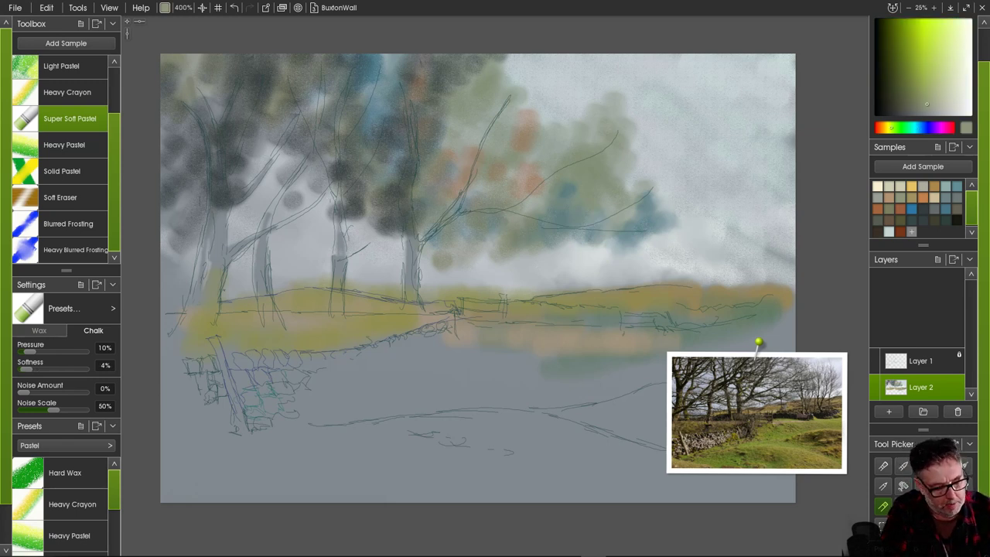
mouse_move(305, 162)
left_mouse_down()
mouse_move(320, 212)
mouse_move(316, 245)
mouse_move(369, 228)
mouse_move(407, 257)
mouse_move(304, 248)
mouse_move(240, 275)
left_mouse_up()
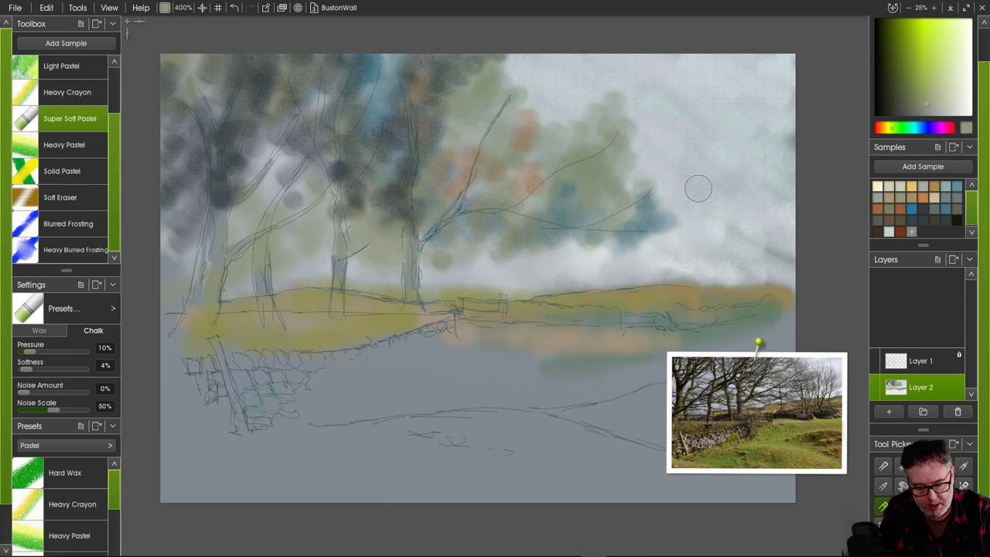
mouse_move(734, 164)
left_mouse_down()
mouse_move(731, 194)
mouse_move(736, 183)
mouse_move(746, 195)
mouse_move(747, 245)
left_mouse_up()
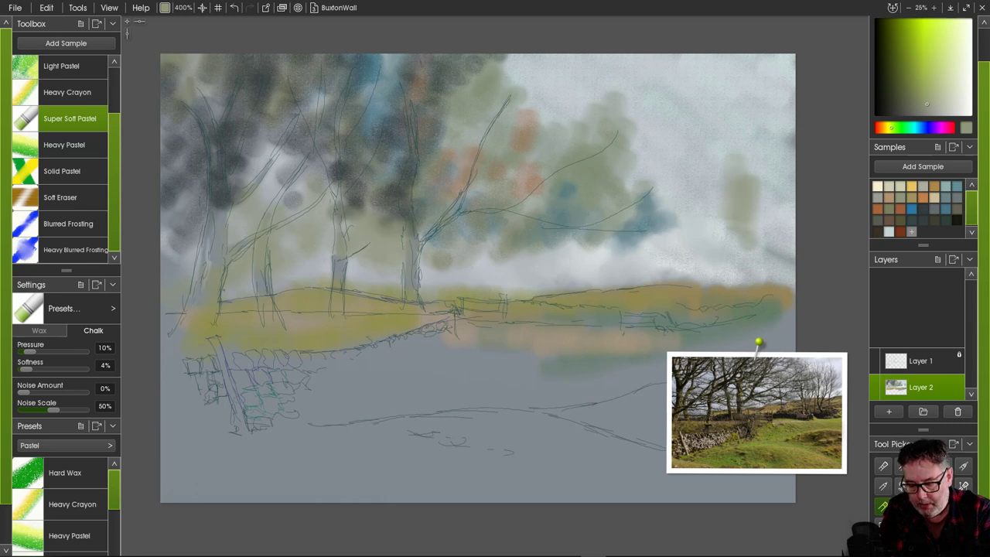
- Paint upright strokes of pale teal over and beside the grey-green patch to suggest distant trees at the far right
left_click(877, 198)
mouse_move(735, 173)
left_mouse_down()
mouse_move(737, 239)
mouse_move(749, 202)
mouse_move(760, 209)
mouse_move(754, 281)
mouse_move(745, 275)
mouse_move(726, 294)
mouse_move(756, 302)
left_mouse_up()
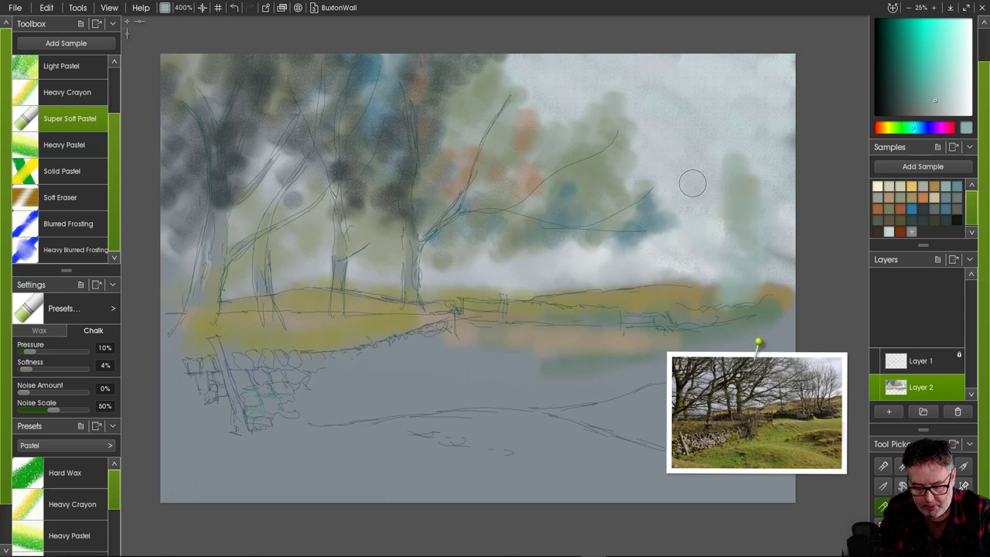
mouse_move(694, 161)
left_mouse_down()
mouse_move(715, 227)
mouse_move(718, 190)
mouse_move(698, 155)
mouse_move(692, 234)
mouse_move(682, 176)
mouse_move(679, 236)
mouse_move(719, 242)
mouse_move(712, 260)
mouse_move(684, 276)
mouse_move(750, 215)
left_mouse_up()
- Block in the distant right-hand trees with blue-grey, and carry the same colour among the left-hand trunks and over the stone wall
left_click(957, 186)
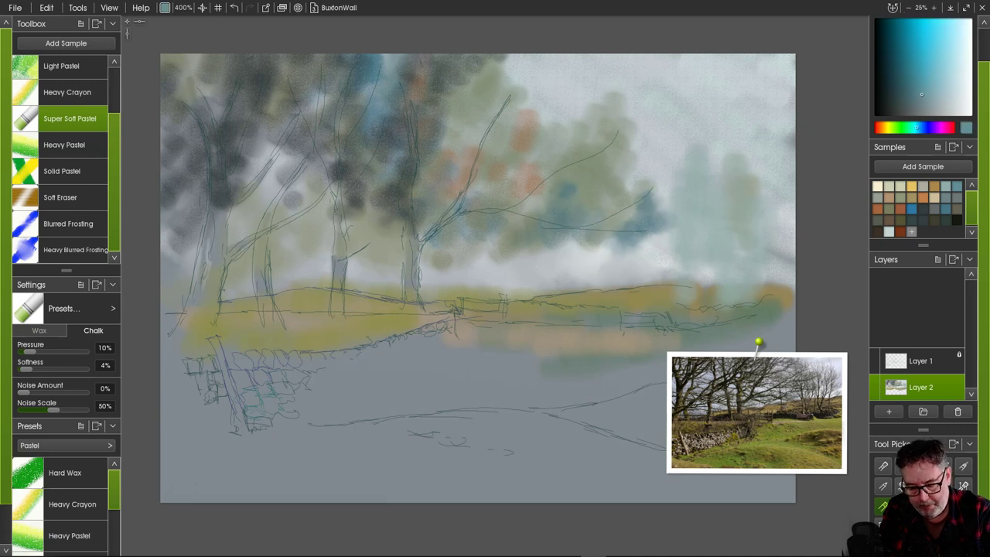
mouse_move(672, 218)
left_mouse_down()
mouse_move(710, 256)
mouse_move(702, 208)
mouse_move(719, 241)
mouse_move(737, 248)
mouse_move(735, 266)
mouse_move(737, 238)
mouse_move(749, 248)
mouse_move(743, 224)
mouse_move(744, 256)
mouse_move(748, 214)
mouse_move(751, 262)
mouse_move(751, 223)
mouse_move(770, 283)
left_mouse_up()
mouse_move(659, 182)
left_mouse_down()
mouse_move(661, 270)
mouse_move(650, 231)
mouse_move(651, 277)
mouse_move(637, 240)
mouse_move(631, 282)
mouse_move(627, 245)
mouse_move(619, 276)
mouse_move(671, 236)
mouse_move(673, 277)
mouse_move(689, 242)
mouse_move(694, 270)
mouse_move(726, 284)
left_mouse_up()
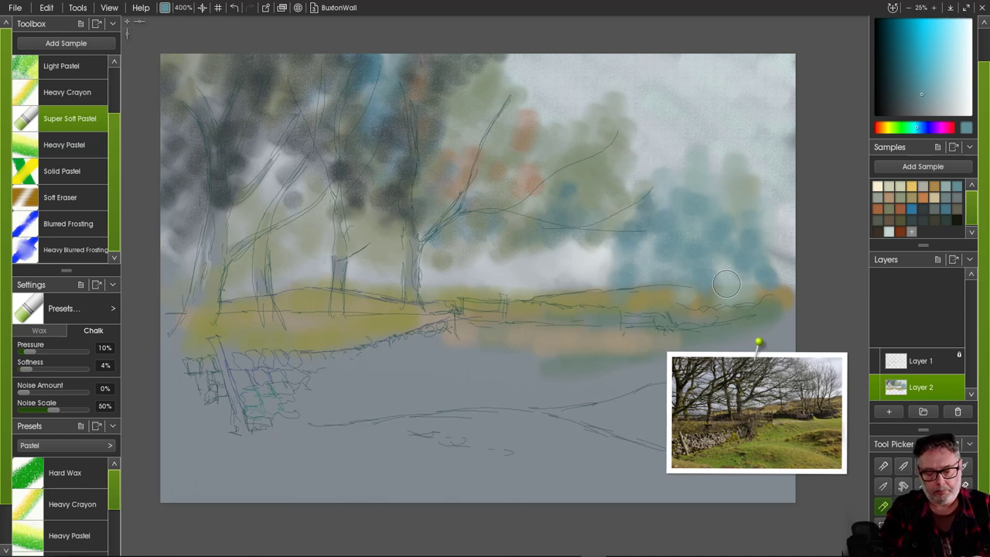
mouse_move(704, 171)
left_mouse_down()
mouse_move(705, 220)
mouse_move(717, 165)
mouse_move(709, 258)
mouse_move(731, 180)
mouse_move(724, 268)
mouse_move(742, 271)
mouse_move(743, 290)
mouse_move(722, 290)
mouse_move(722, 268)
mouse_move(723, 291)
mouse_move(740, 291)
mouse_move(695, 301)
mouse_move(678, 287)
mouse_move(684, 265)
mouse_move(663, 292)
mouse_move(655, 266)
mouse_move(639, 289)
mouse_move(614, 289)
mouse_move(607, 256)
mouse_move(609, 285)
mouse_move(592, 295)
mouse_move(582, 269)
mouse_move(581, 305)
mouse_move(539, 293)
left_mouse_up()
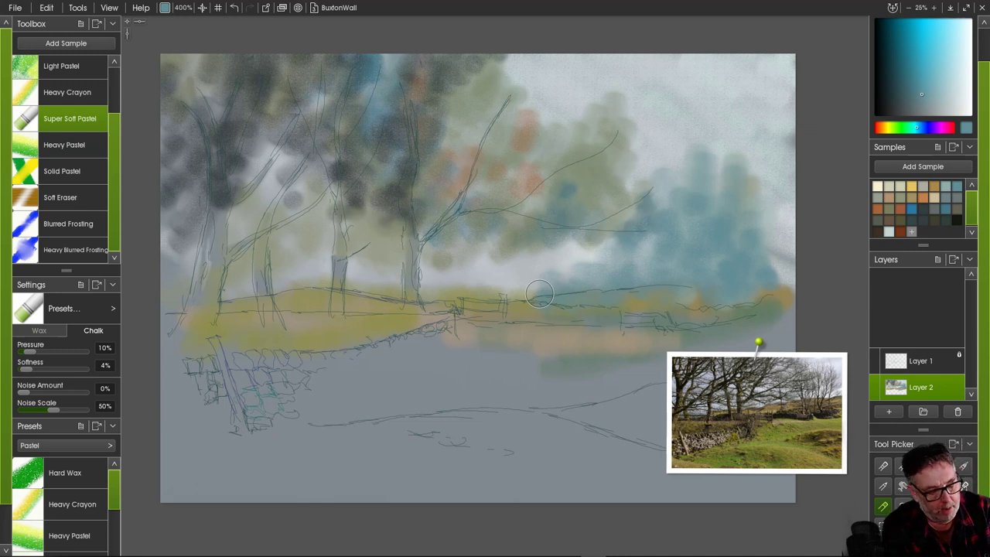
mouse_move(229, 216)
left_mouse_down()
mouse_move(258, 245)
mouse_move(305, 206)
mouse_move(305, 219)
mouse_move(350, 186)
mouse_move(334, 217)
mouse_move(375, 158)
mouse_move(360, 205)
mouse_move(403, 223)
mouse_move(399, 256)
mouse_move(482, 332)
mouse_move(436, 340)
mouse_move(447, 328)
mouse_move(409, 359)
mouse_move(437, 328)
mouse_move(389, 353)
mouse_move(323, 366)
mouse_move(245, 360)
mouse_move(307, 381)
mouse_move(275, 404)
mouse_move(250, 401)
left_mouse_up()
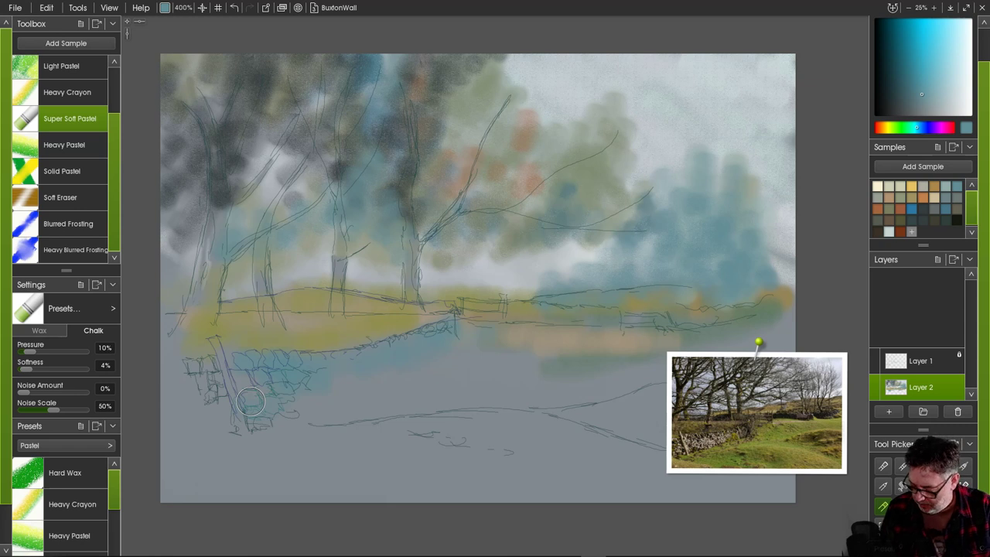
- Sample a grass green from the reference photo and paint it across the field beside and below the stone wall
mouse_move(758, 418)
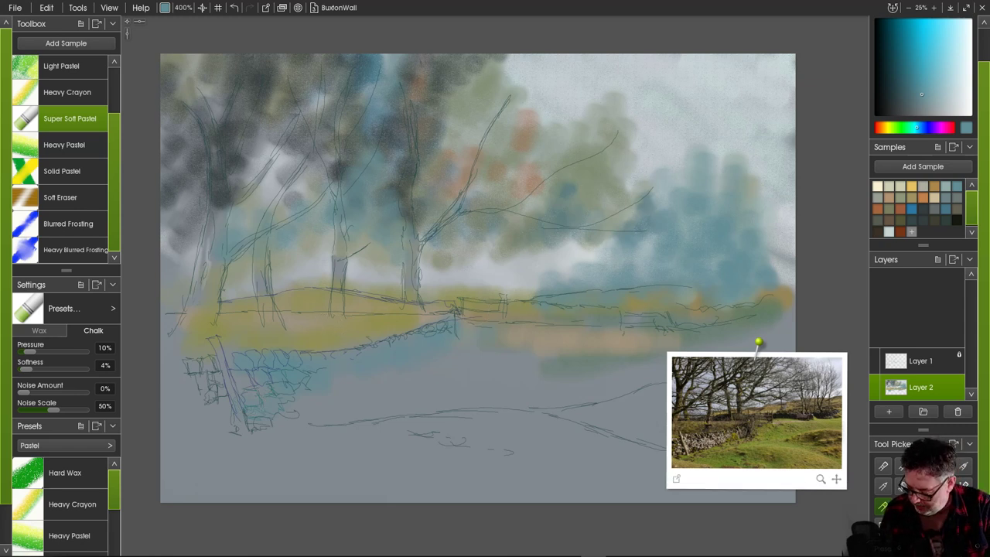
left_click(762, 445)
left_click_drag(481, 352, 435, 365)
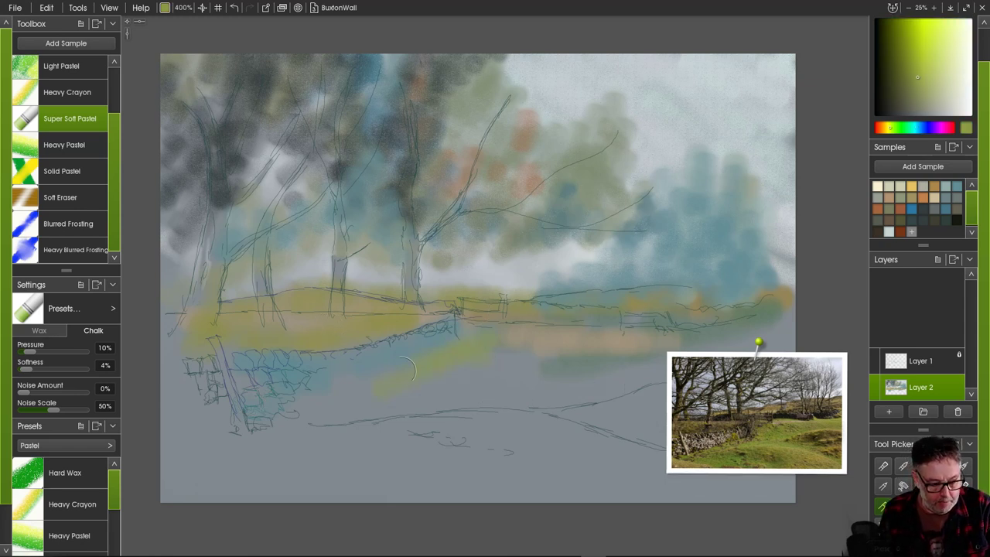
mouse_move(358, 391)
left_mouse_down()
mouse_move(526, 371)
mouse_move(507, 374)
left_mouse_up()
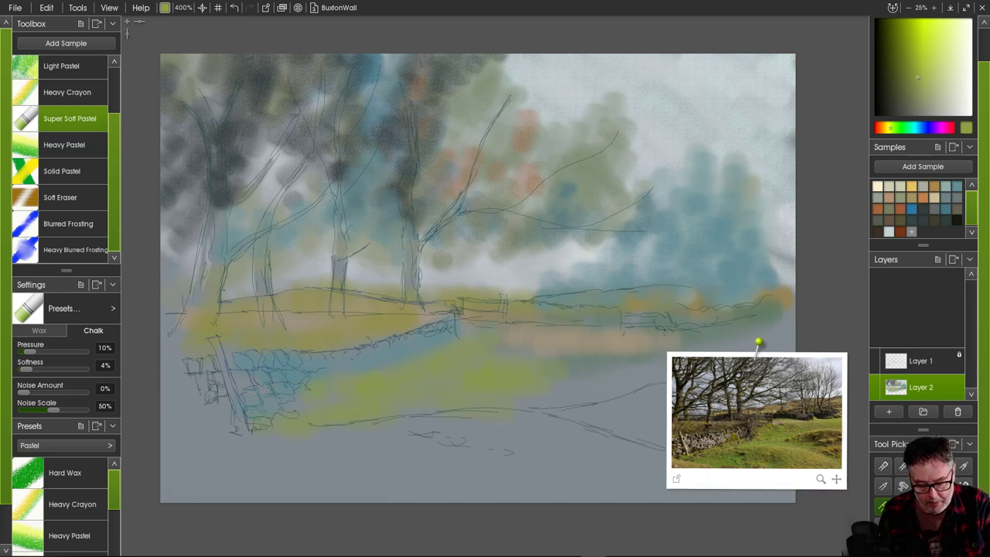
- Move the reference photo off the lower field and extend the grass green across the right-hand field and foreground in slanting strokes
mouse_move(758, 410)
left_mouse_down()
mouse_move(786, 362)
mouse_move(840, 102)
left_mouse_up()
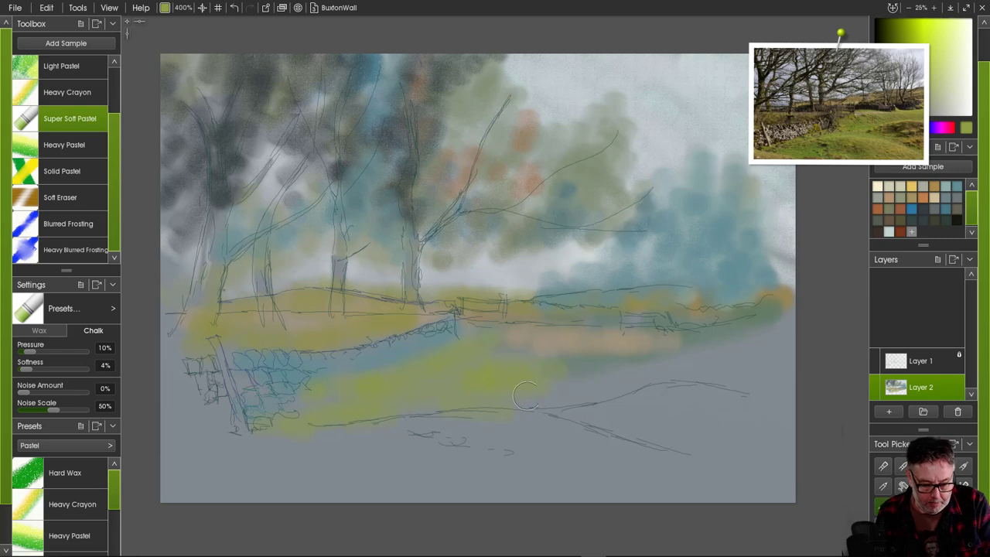
mouse_move(562, 393)
left_mouse_down()
mouse_move(638, 376)
mouse_move(758, 379)
mouse_move(587, 402)
left_mouse_up()
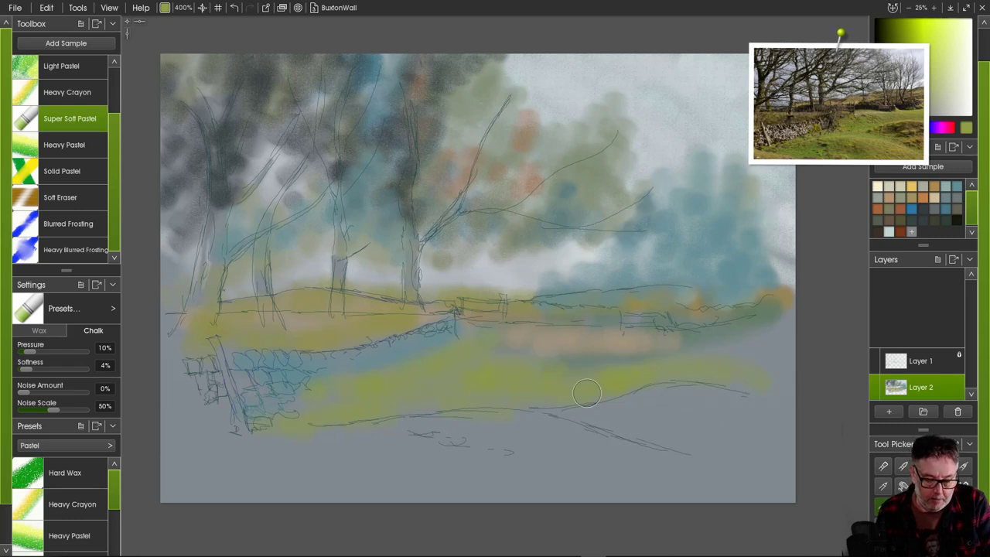
mouse_move(385, 421)
left_mouse_down()
mouse_move(471, 417)
mouse_move(609, 448)
left_mouse_up()
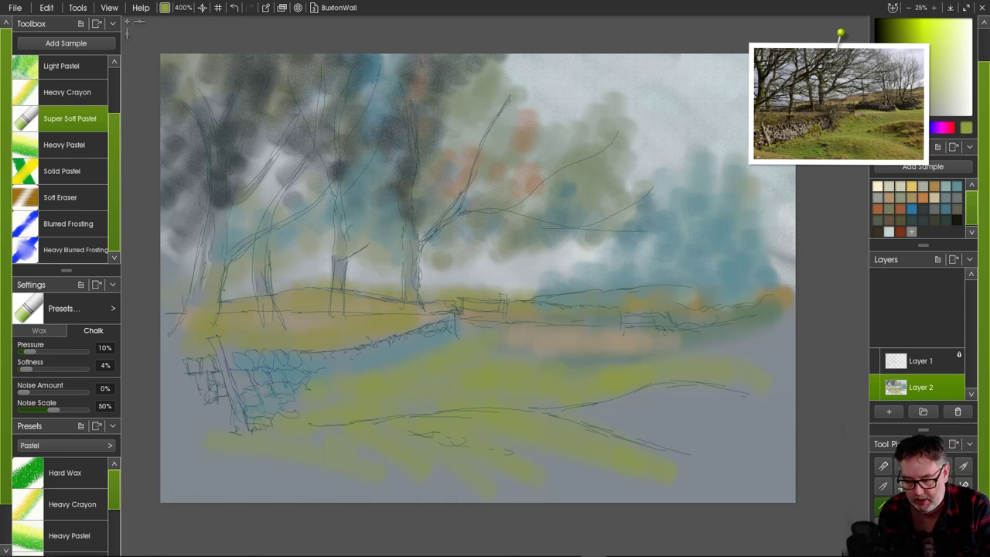
- Paint the shadowed bank in the right foreground with brown, and fill it with dark olive-brown from the colour samples
left_click(889, 220)
mouse_move(736, 403)
left_mouse_down()
mouse_move(644, 400)
mouse_move(618, 410)
mouse_move(687, 388)
mouse_move(750, 398)
left_mouse_up()
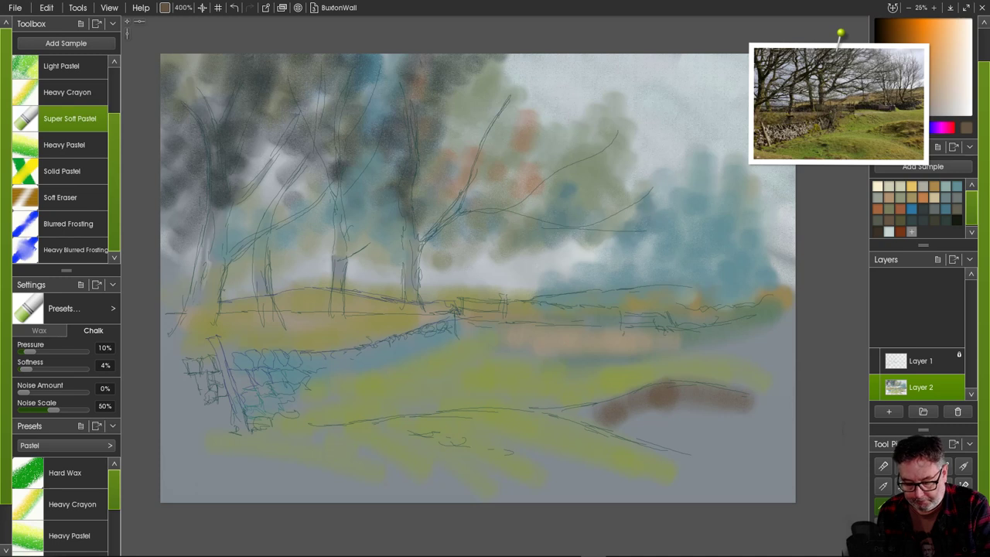
left_click(900, 220)
mouse_move(725, 425)
left_mouse_down()
mouse_move(598, 420)
mouse_move(717, 416)
mouse_move(684, 403)
mouse_move(712, 388)
mouse_move(770, 397)
mouse_move(631, 393)
mouse_move(640, 399)
mouse_move(554, 415)
left_mouse_up()
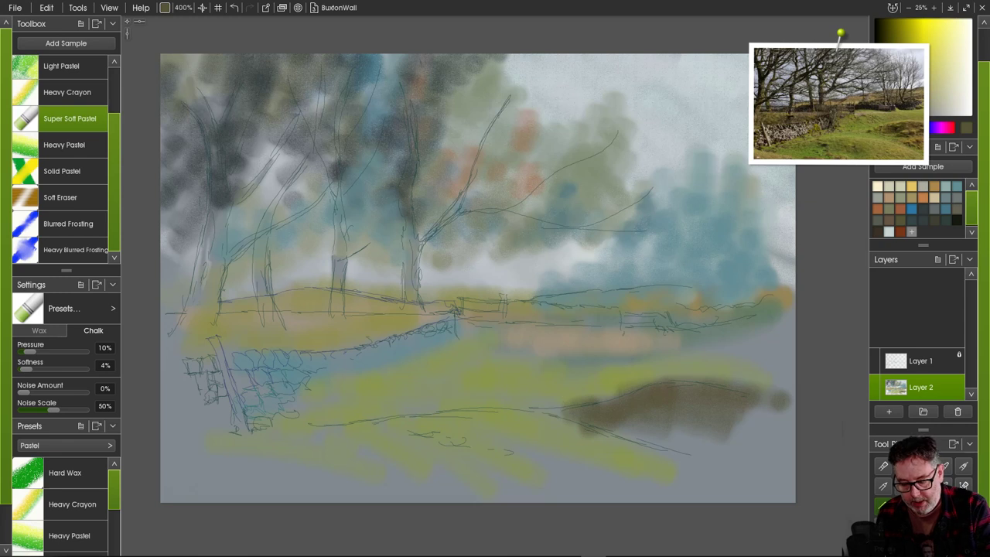
- Paint the brown bank's edges with darker green sampled from the photo, refining them at 100% size, 17% pressure and 69% softness
left_click(858, 138)
left_click(863, 144)
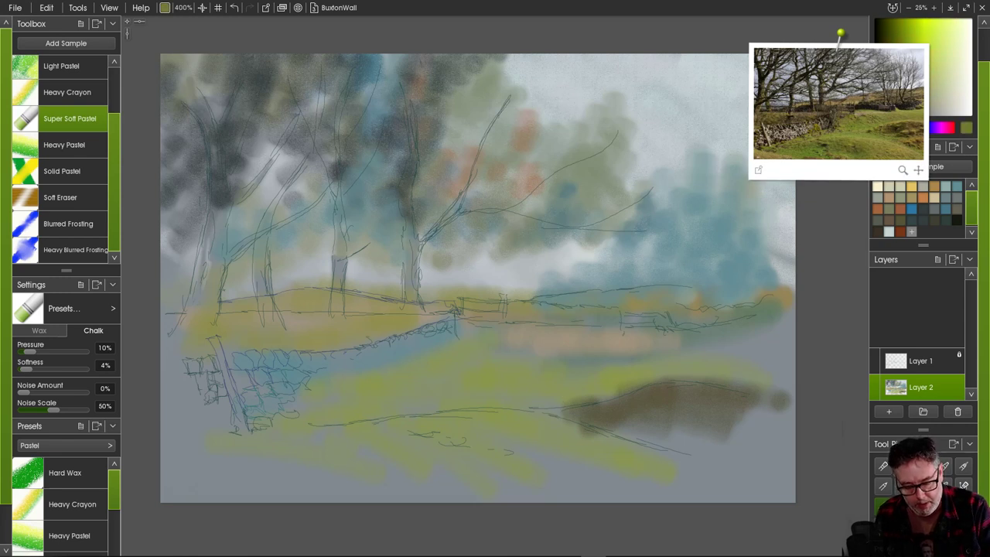
mouse_move(563, 400)
left_mouse_down()
mouse_move(623, 389)
mouse_move(519, 399)
mouse_move(642, 446)
mouse_move(739, 453)
left_mouse_up()
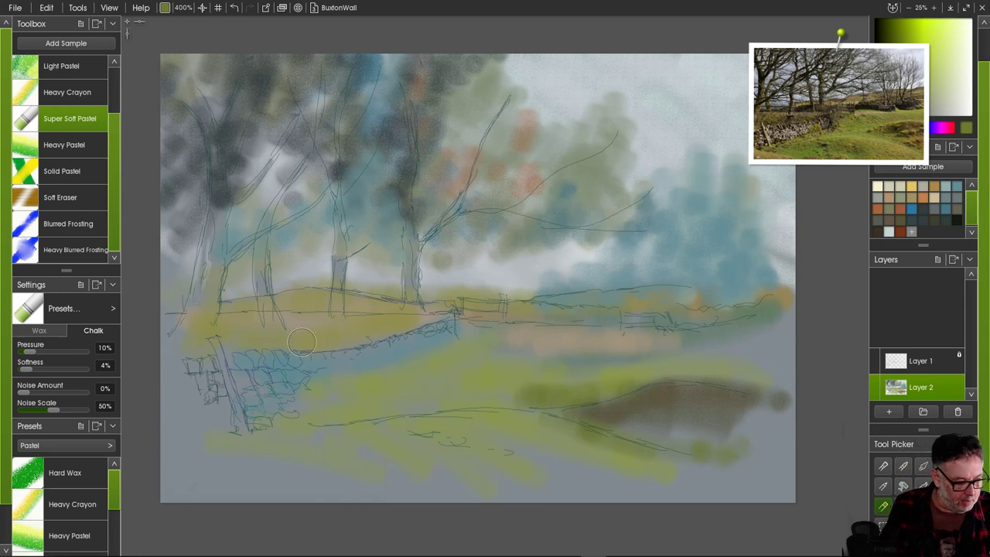
left_click_drag(27, 352, 55, 369)
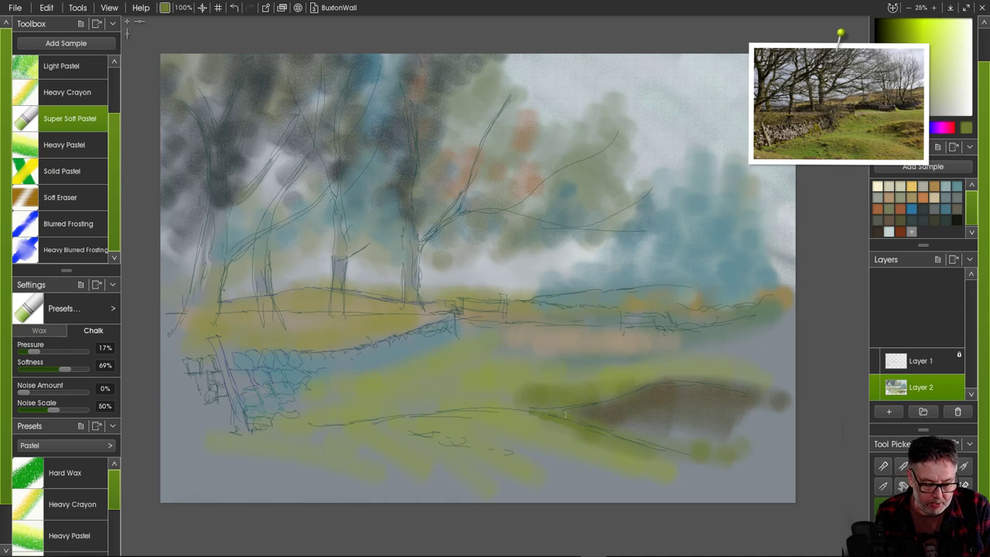
left_click(940, 81)
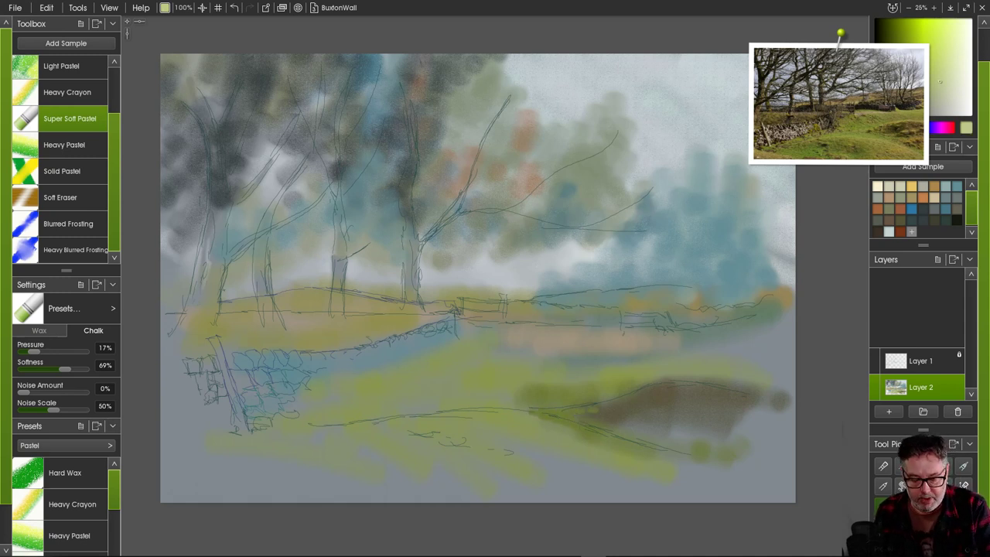
left_click_drag(491, 410, 613, 432)
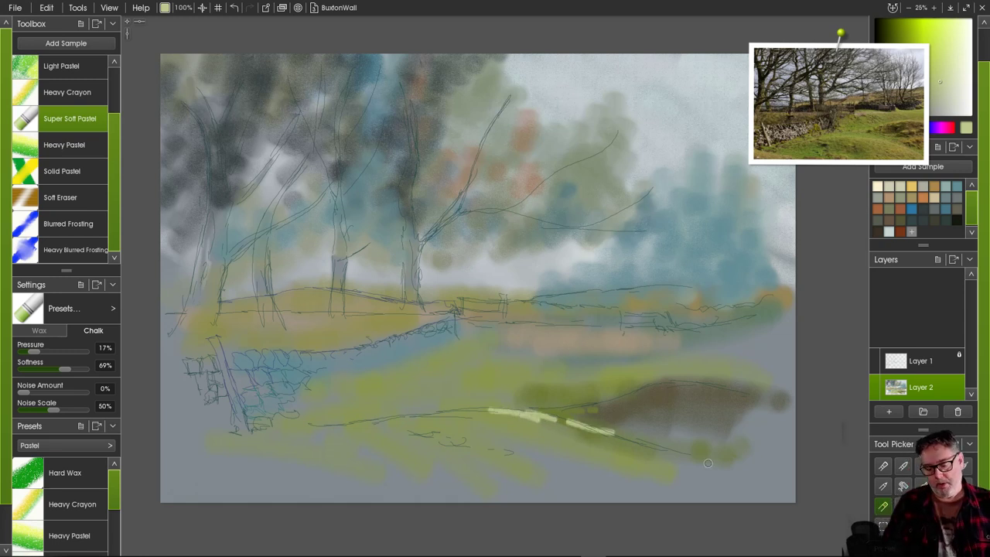
key("ctrl+z")
key("ctrl+z")
key("ctrl+z")
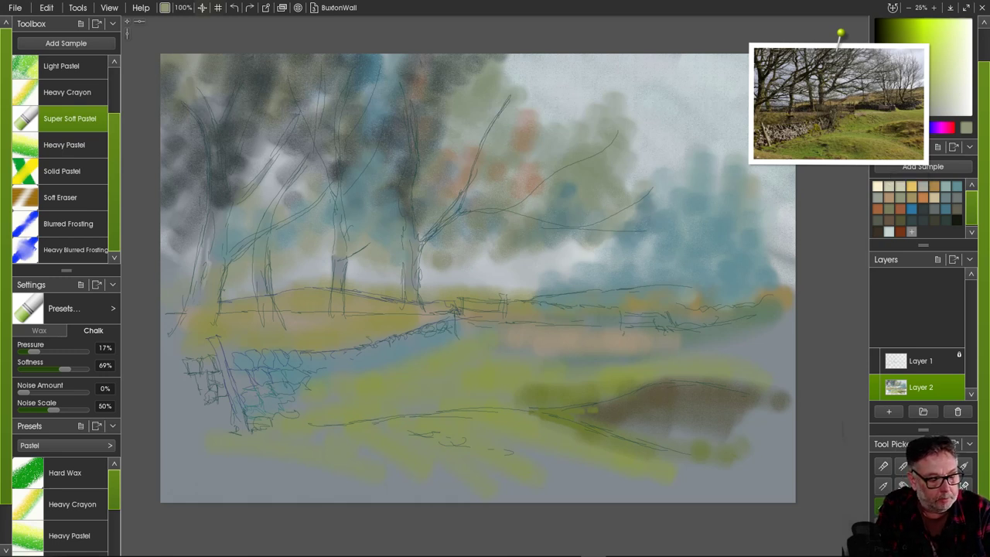
- Set the tool size to 200% and rework the distant hills along the horizon with grey-green, ochre and blue sampled from the canvas
left_click(184, 10)
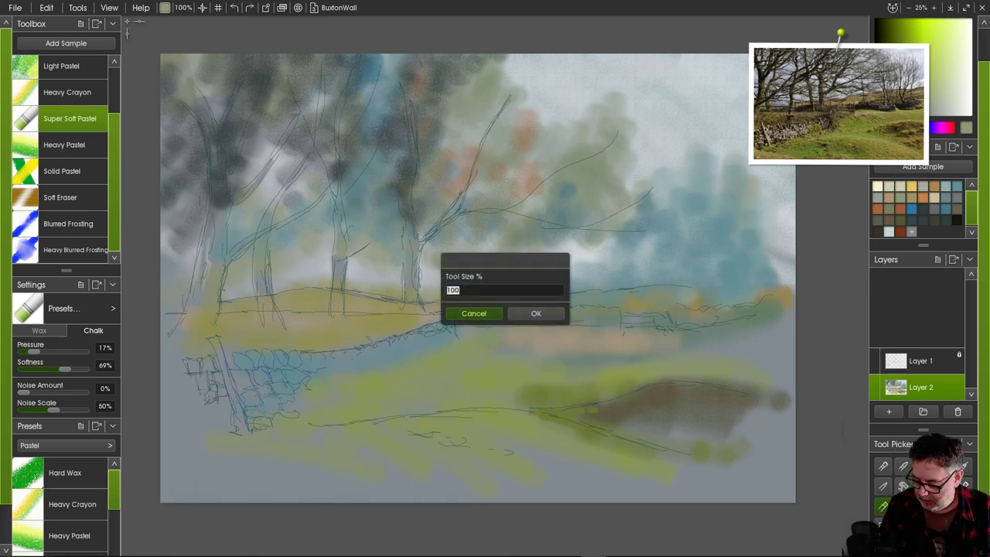
type("2")
key("Return")
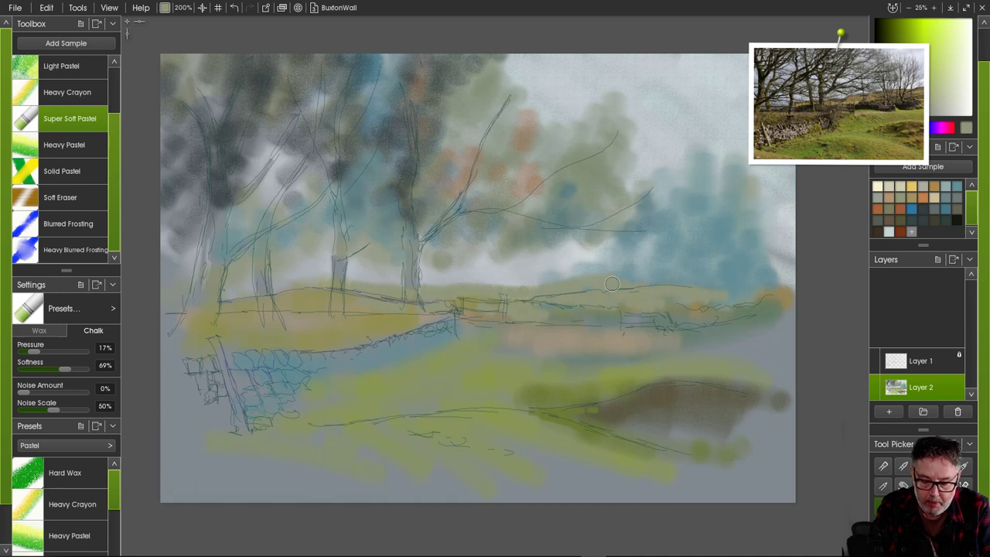
mouse_move(679, 277)
left_mouse_down()
mouse_move(766, 264)
mouse_move(726, 301)
left_mouse_up()
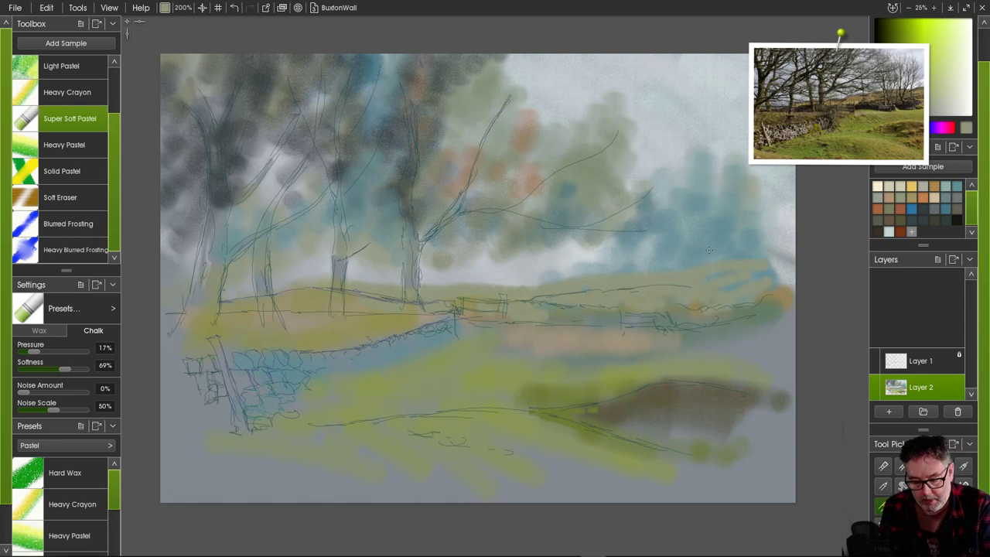
left_click(710, 249, "alt")
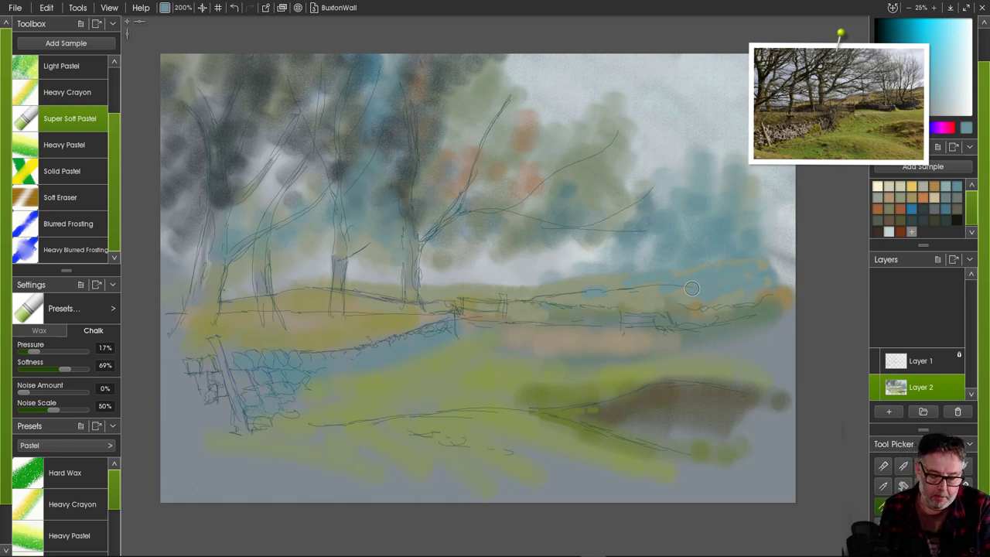
left_click(596, 292, "alt")
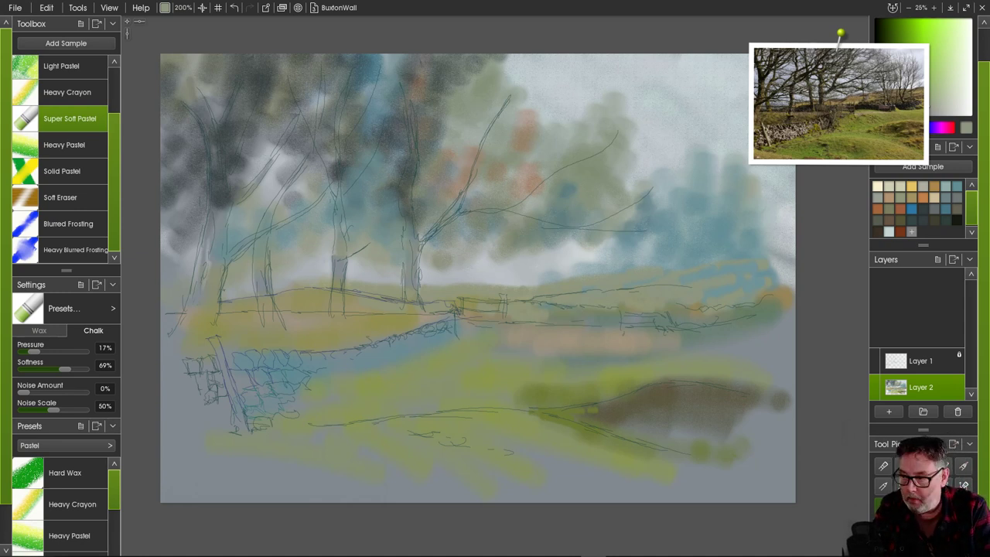
- Paint the bank beneath the trees with dark olive at 16% pressure and 28% softness, and work grey-green over it
left_click(934, 220)
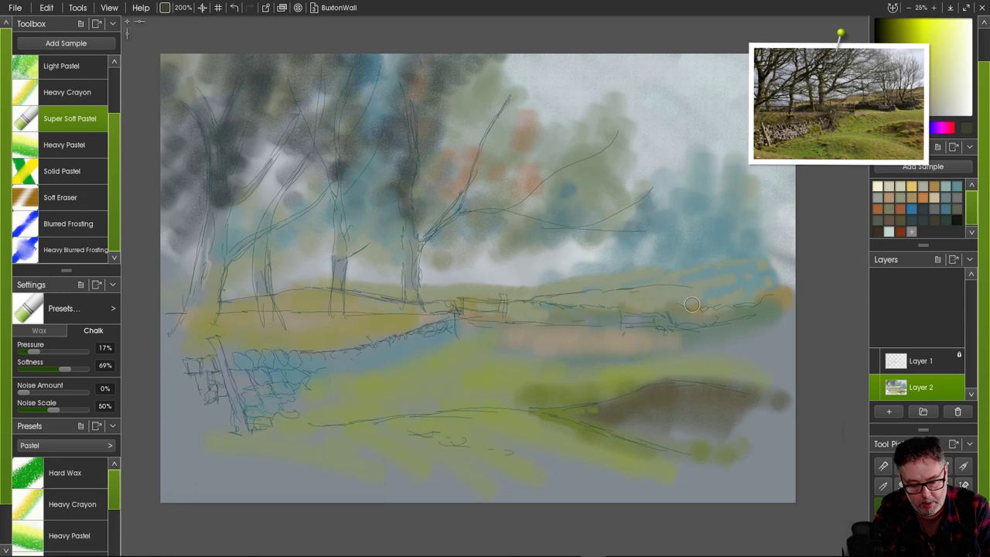
left_click_drag(715, 298, 743, 289)
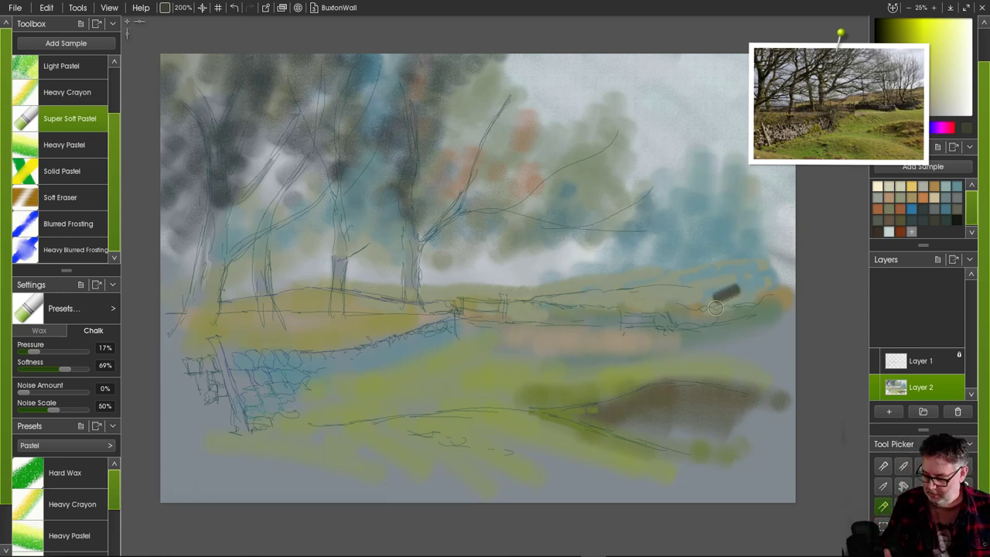
key("ctrl+z")
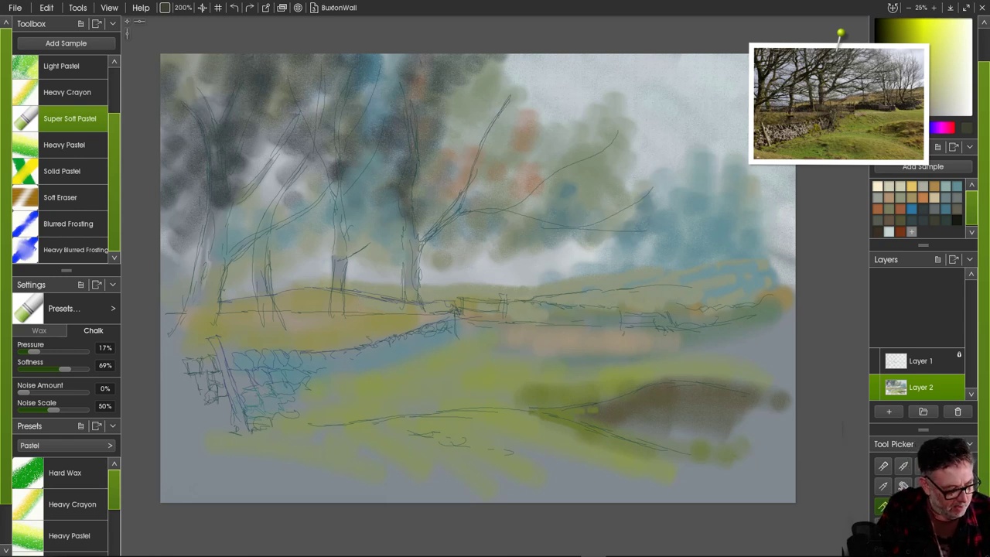
left_click_drag(65, 368, 40, 369)
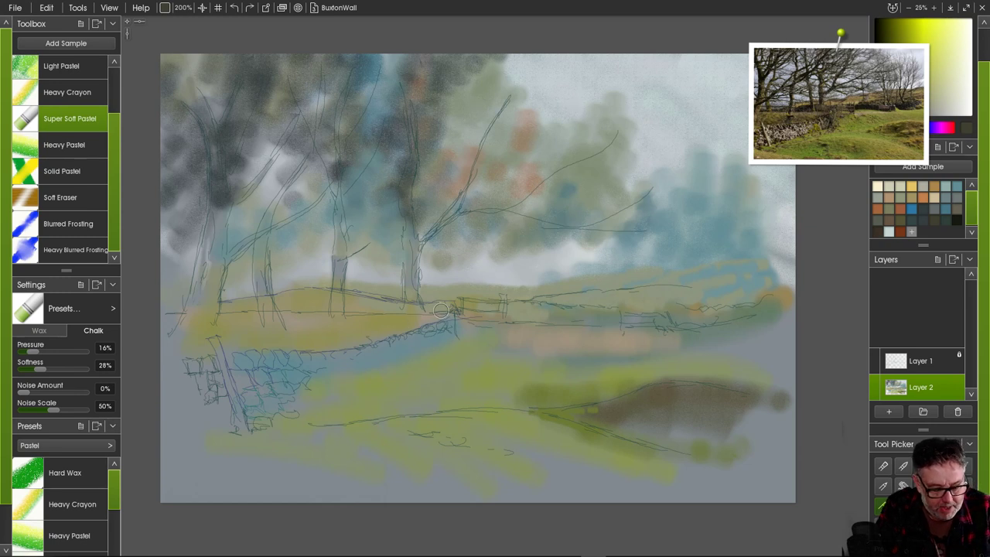
mouse_move(379, 305)
left_mouse_down()
mouse_move(344, 297)
mouse_move(400, 304)
mouse_move(336, 316)
mouse_move(345, 296)
mouse_move(353, 307)
mouse_move(347, 296)
mouse_move(305, 300)
mouse_move(362, 288)
left_mouse_up()
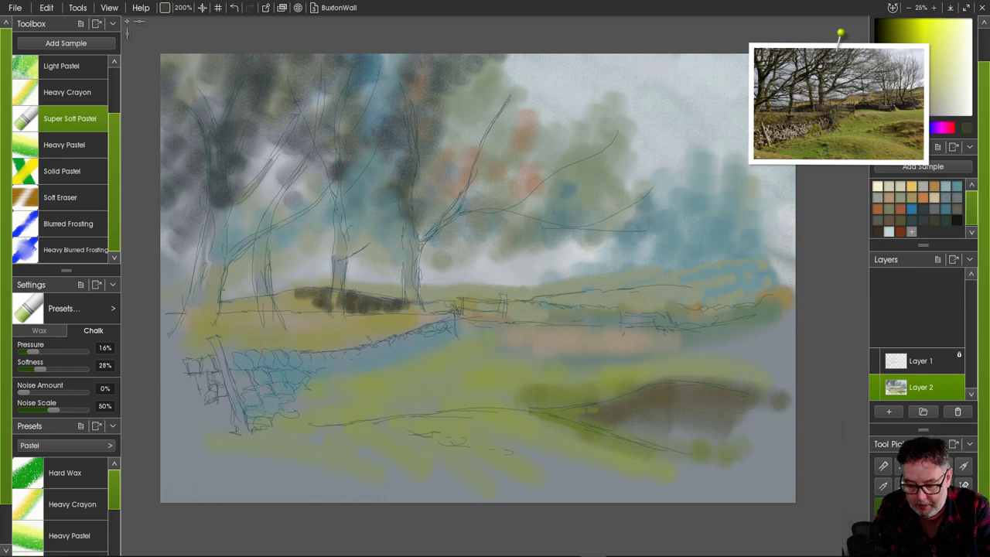
left_click(956, 209)
mouse_move(297, 299)
left_mouse_down()
mouse_move(279, 305)
mouse_move(396, 309)
left_mouse_up()
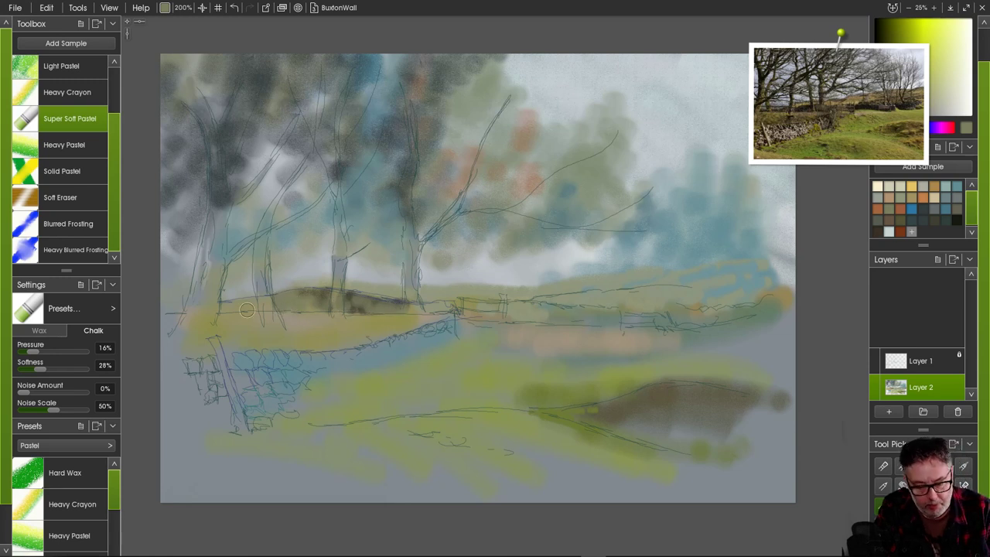
- Extend the bank to both sides with brown, and block in the middle stretch of the far wall in the same colour
left_click(889, 220)
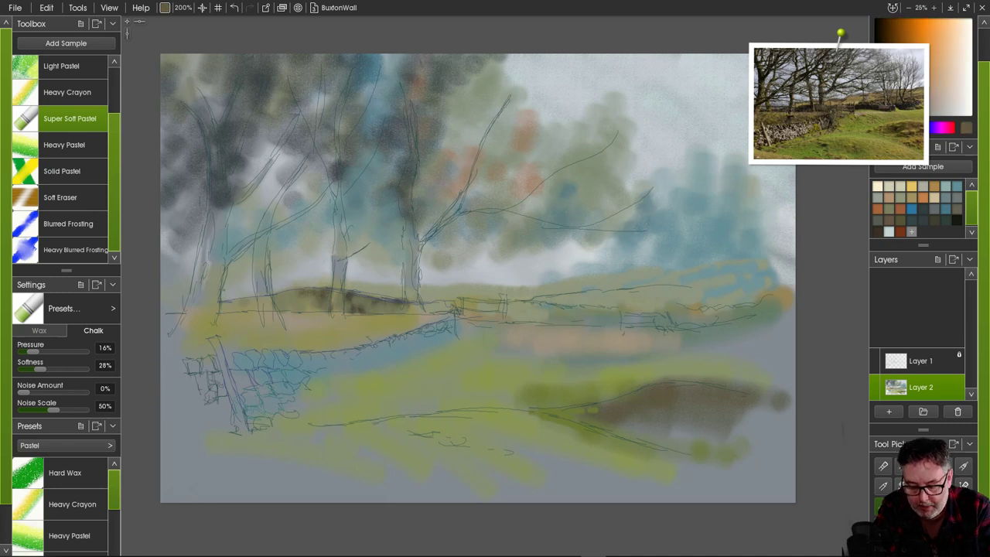
mouse_move(275, 298)
left_mouse_down()
mouse_move(281, 306)
mouse_move(221, 303)
left_mouse_up()
left_click_drag(436, 305, 459, 305)
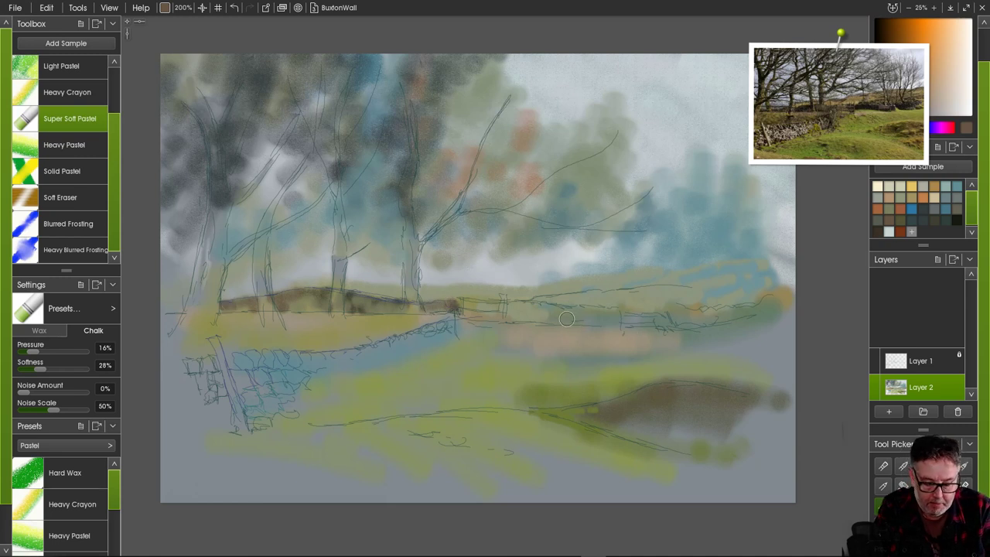
mouse_move(521, 310)
left_mouse_down()
mouse_move(558, 311)
mouse_move(510, 306)
mouse_move(622, 317)
mouse_move(596, 320)
mouse_move(604, 319)
left_mouse_up()
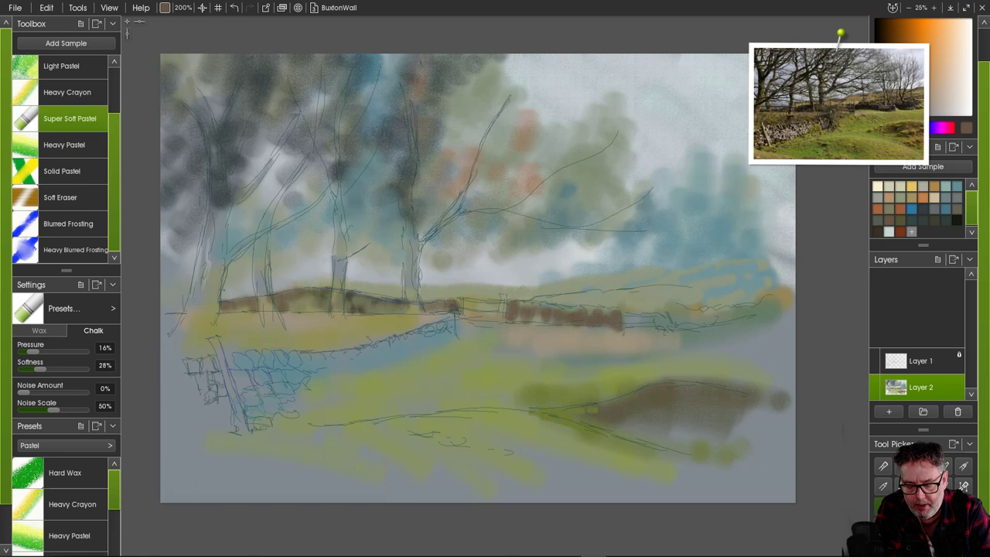
- Darken the gap in the far wall with dark blue-grey and continue the wall to the right edge of the field
left_click(923, 209)
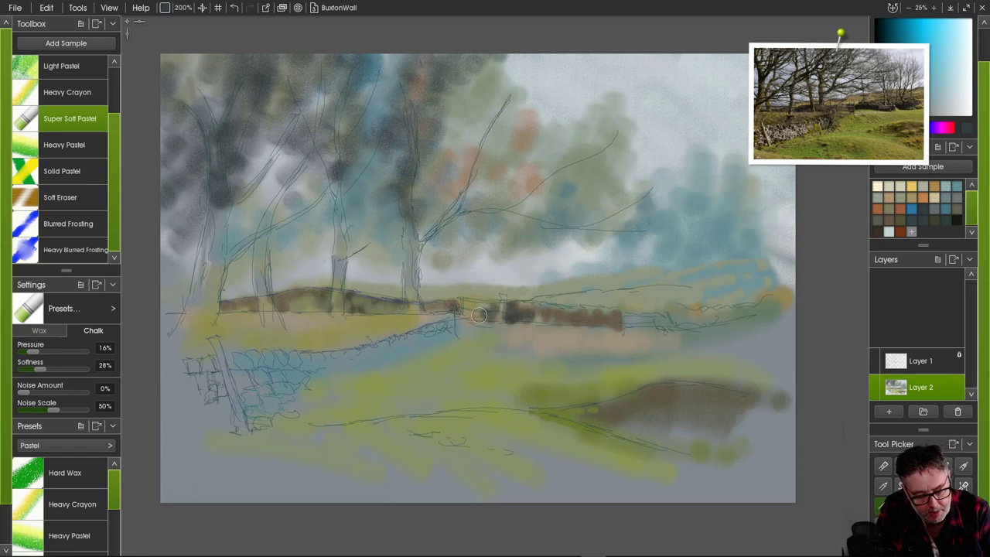
left_click_drag(479, 314, 523, 312)
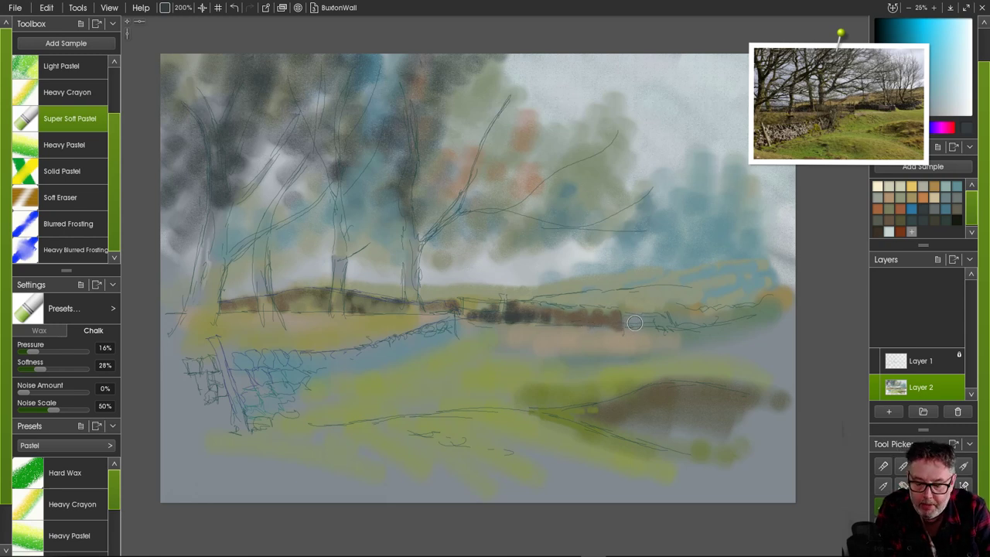
left_click_drag(628, 317, 713, 315)
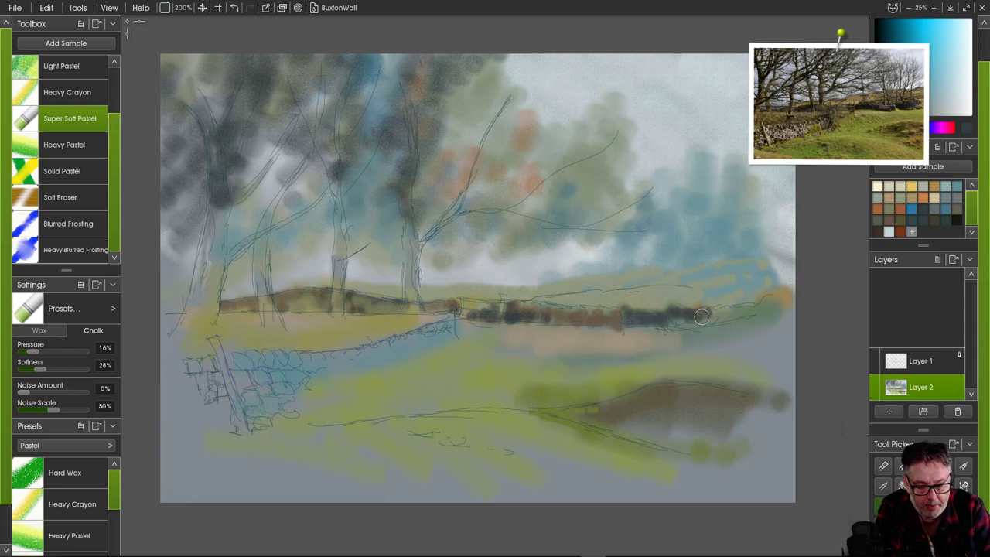
mouse_move(736, 312)
left_mouse_down()
mouse_move(719, 313)
mouse_move(761, 305)
mouse_move(731, 310)
left_mouse_up()
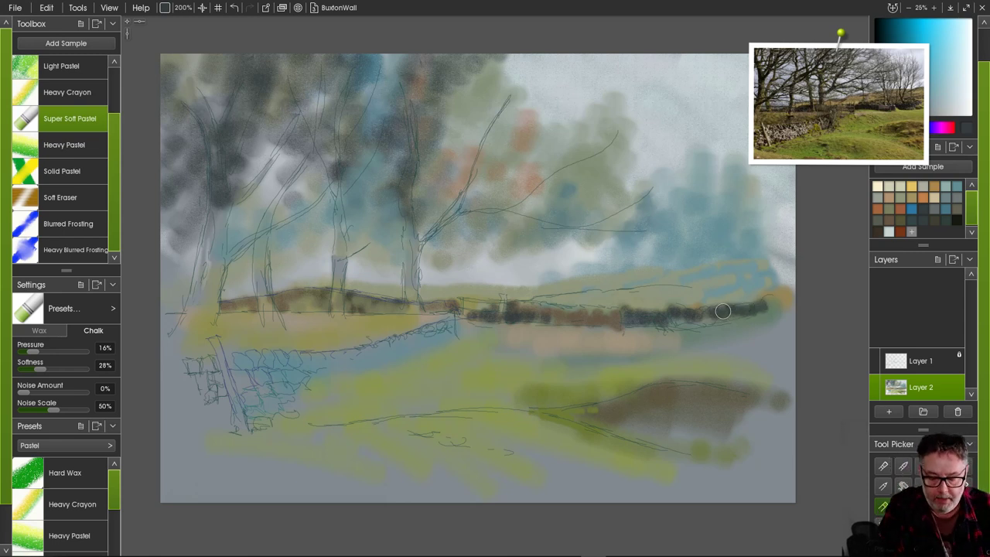
- Block in the receding near wall with dark blue-grey, reducing the tool size to 100% for the broken dabs toward the foreground
mouse_move(441, 323)
left_mouse_down()
mouse_move(453, 329)
mouse_move(432, 335)
mouse_move(437, 321)
left_mouse_up()
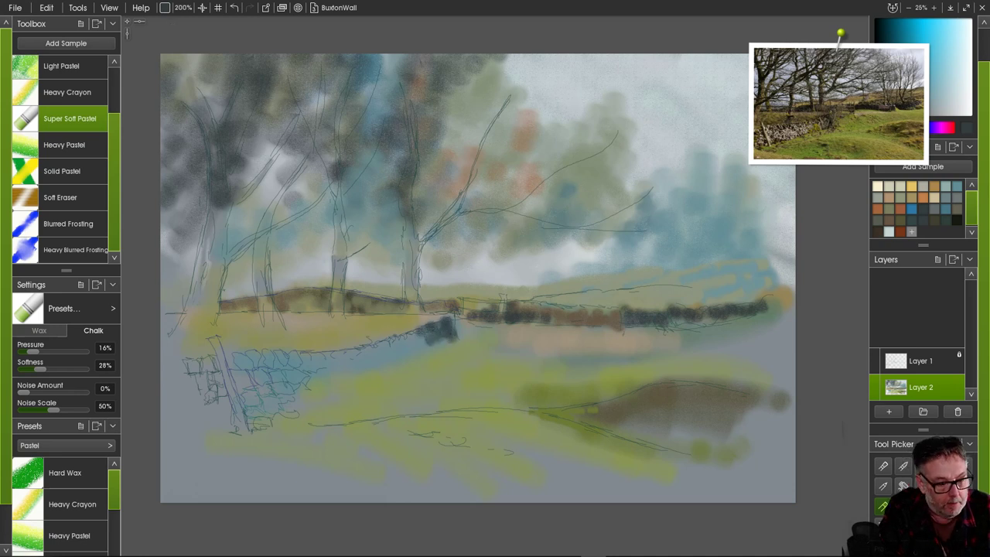
left_click(182, 8)
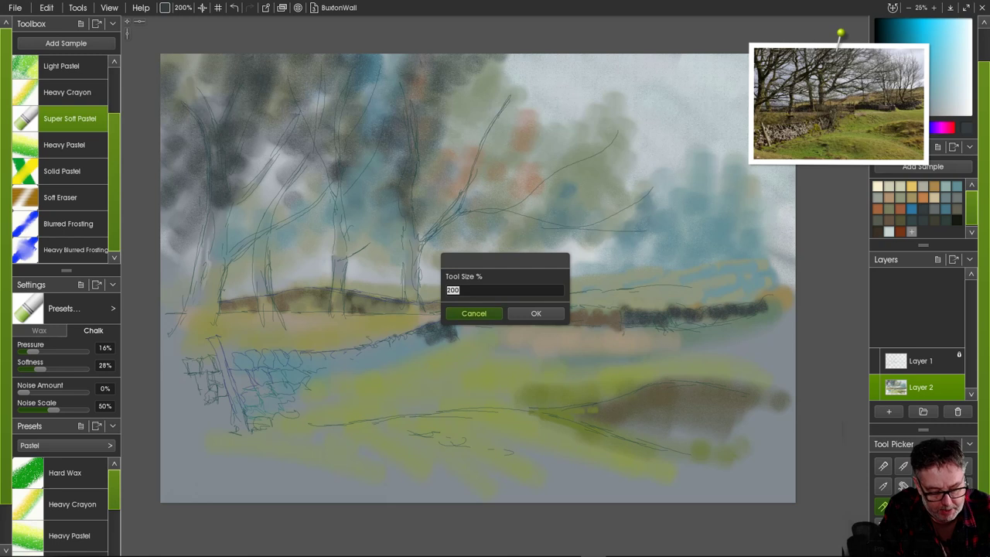
left_click(474, 313)
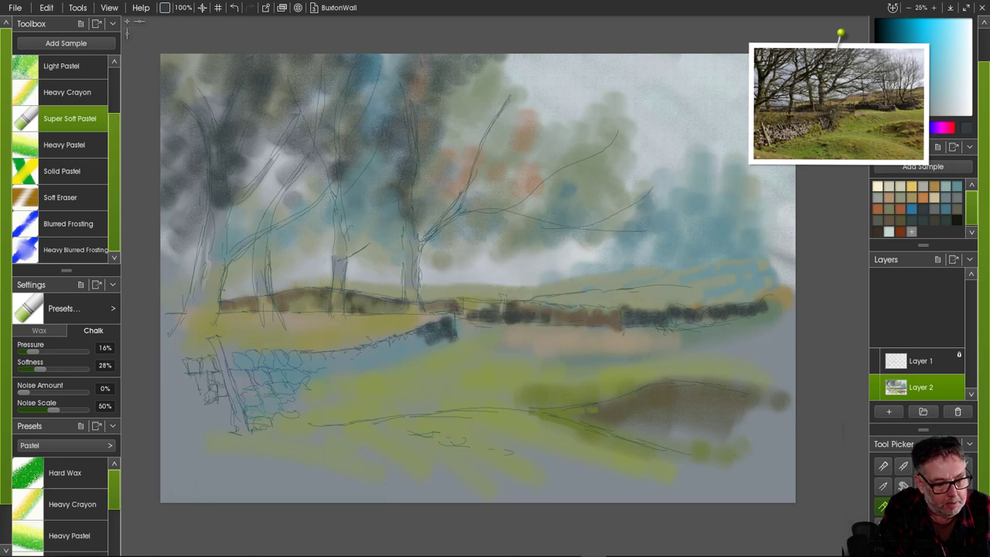
mouse_move(424, 340)
left_mouse_down()
mouse_move(405, 342)
mouse_move(451, 326)
left_mouse_up()
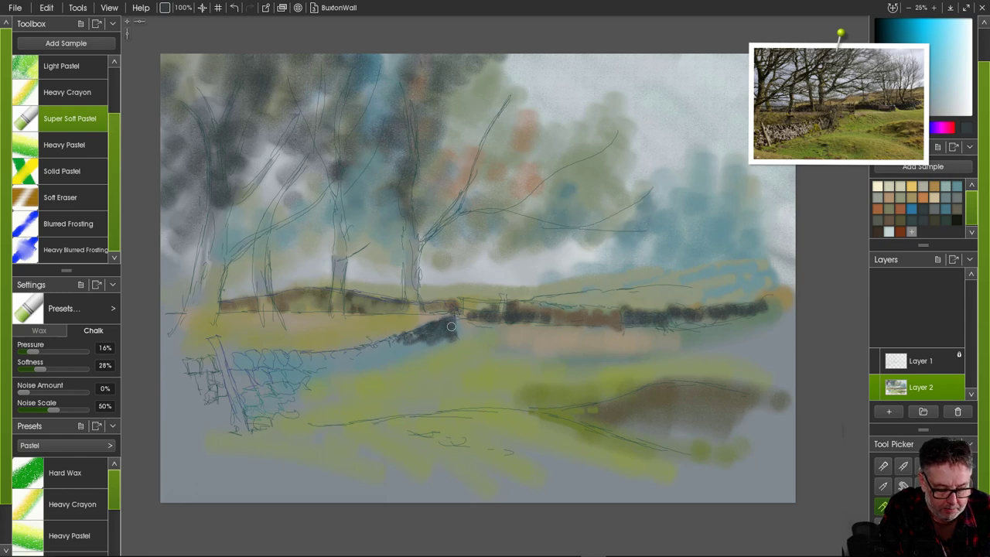
mouse_move(394, 342)
left_mouse_down()
mouse_move(368, 344)
mouse_move(383, 358)
mouse_move(331, 354)
left_mouse_up()
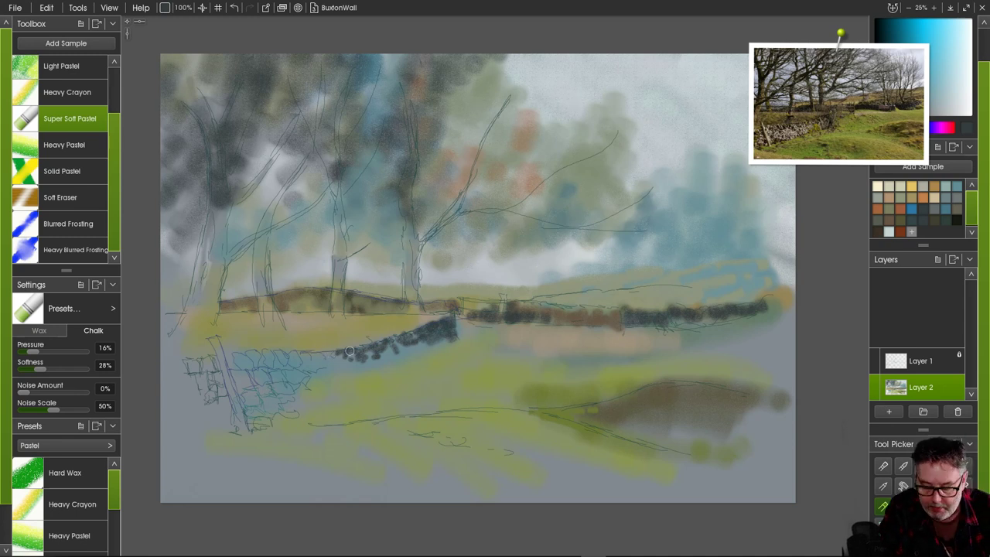
- Dab grey-green stones where the receding wall meets the foreground wall, and fill the foreground wall right of the post with pale cream stones
left_click(900, 198)
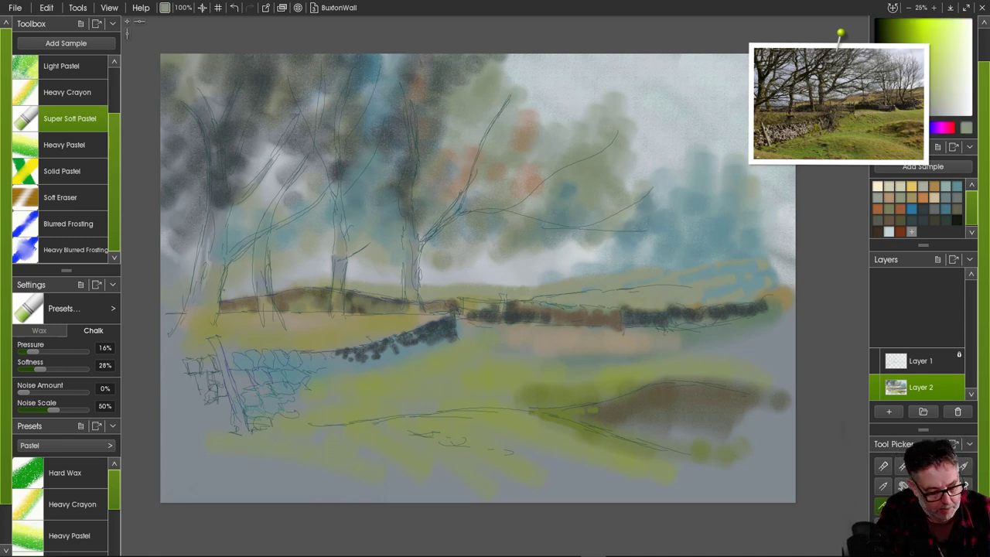
left_click_drag(334, 362, 365, 357)
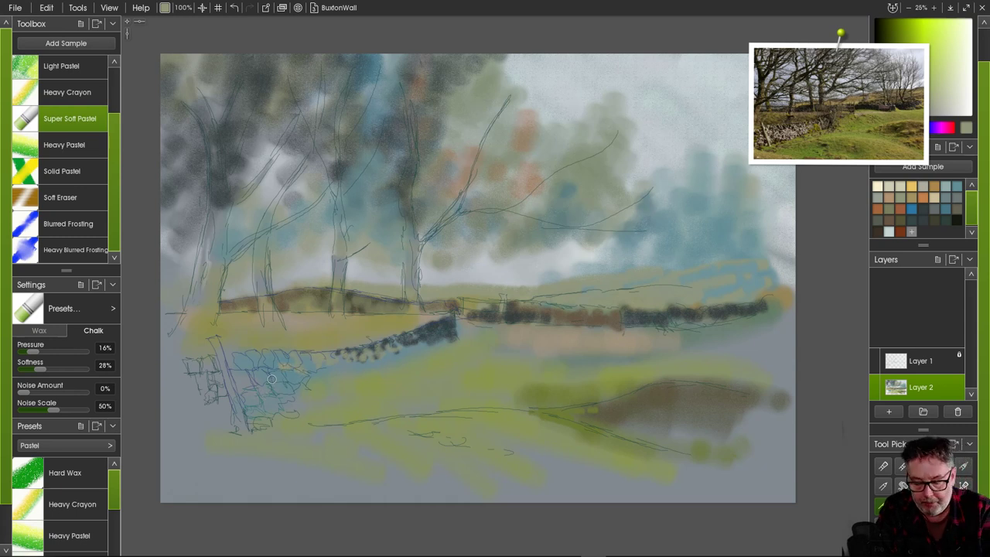
left_click(901, 186)
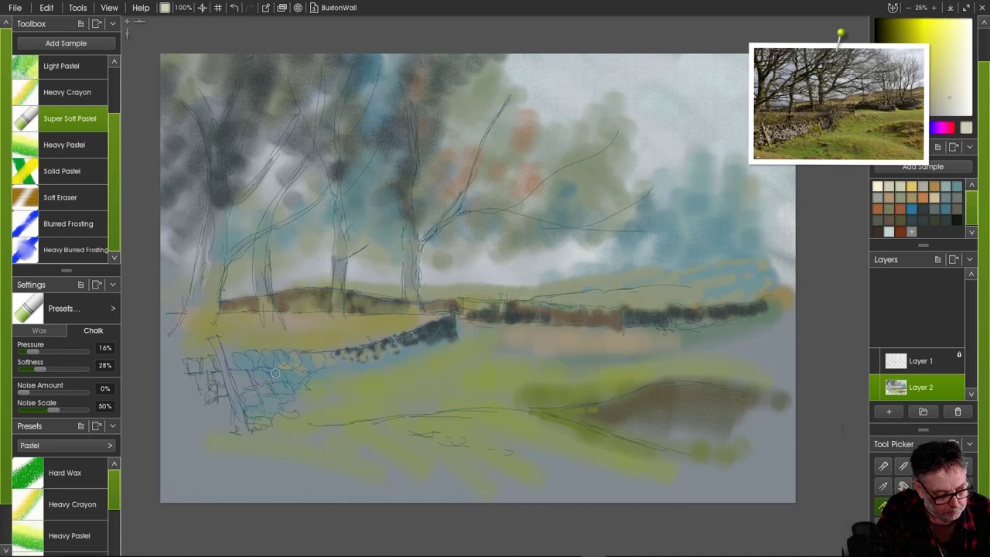
left_click_drag(274, 373, 284, 375)
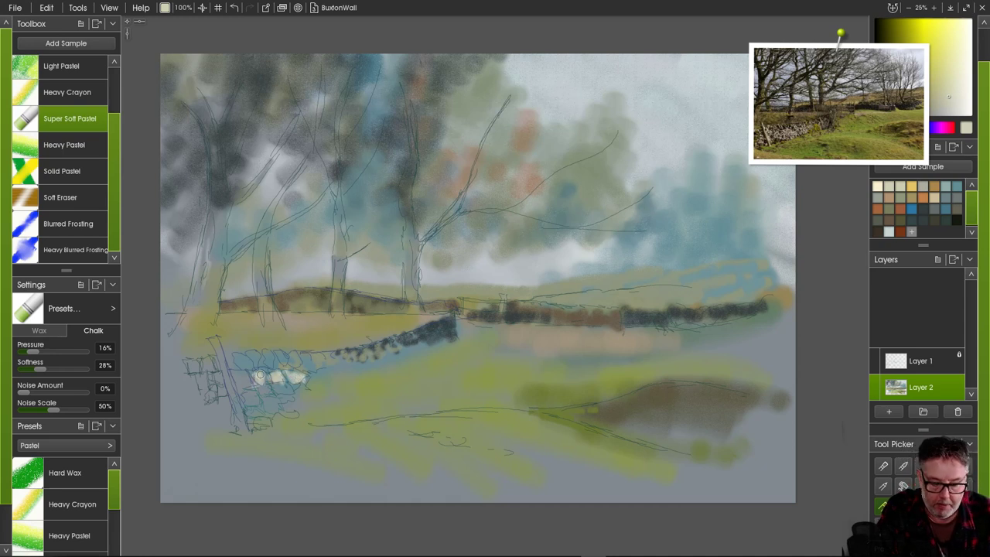
mouse_move(259, 375)
left_mouse_down()
mouse_move(243, 338)
mouse_move(260, 366)
mouse_move(235, 368)
mouse_move(239, 357)
mouse_move(251, 365)
mouse_move(228, 360)
mouse_move(245, 367)
mouse_move(255, 356)
mouse_move(274, 370)
mouse_move(247, 395)
mouse_move(246, 381)
mouse_move(239, 390)
mouse_move(236, 377)
mouse_move(259, 392)
mouse_move(285, 385)
mouse_move(281, 400)
mouse_move(253, 397)
left_mouse_up()
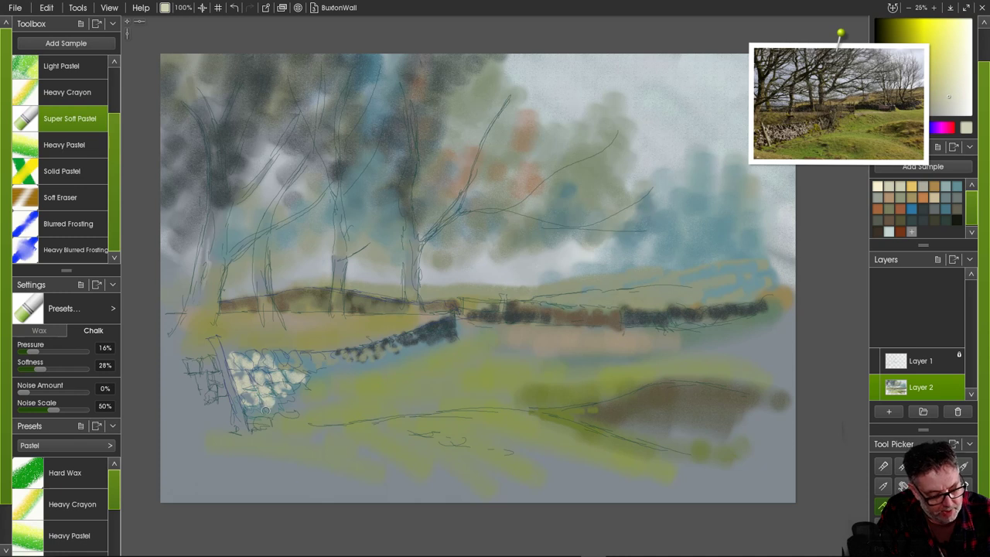
mouse_move(265, 409)
left_mouse_down()
mouse_move(277, 405)
mouse_move(250, 410)
left_mouse_up()
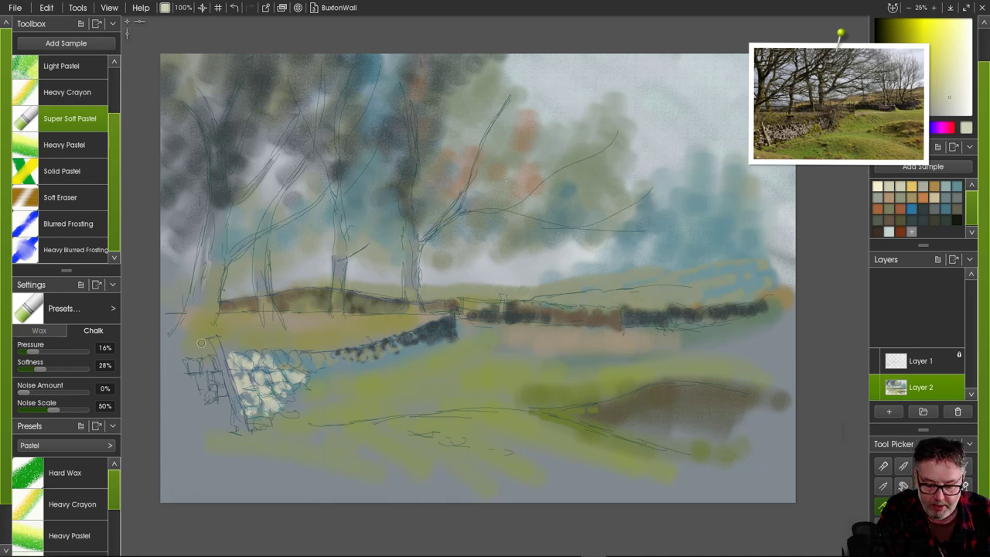
- Highlight the leaning post in pale cream and dab matching stones into the wall section to its left
right_click(199, 369)
key("Escape")
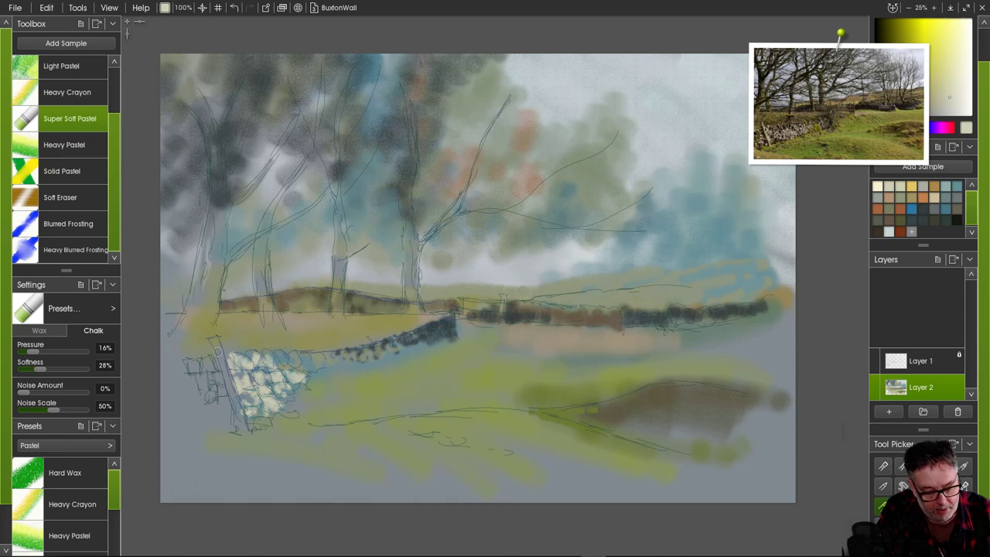
left_click_drag(217, 334, 249, 426)
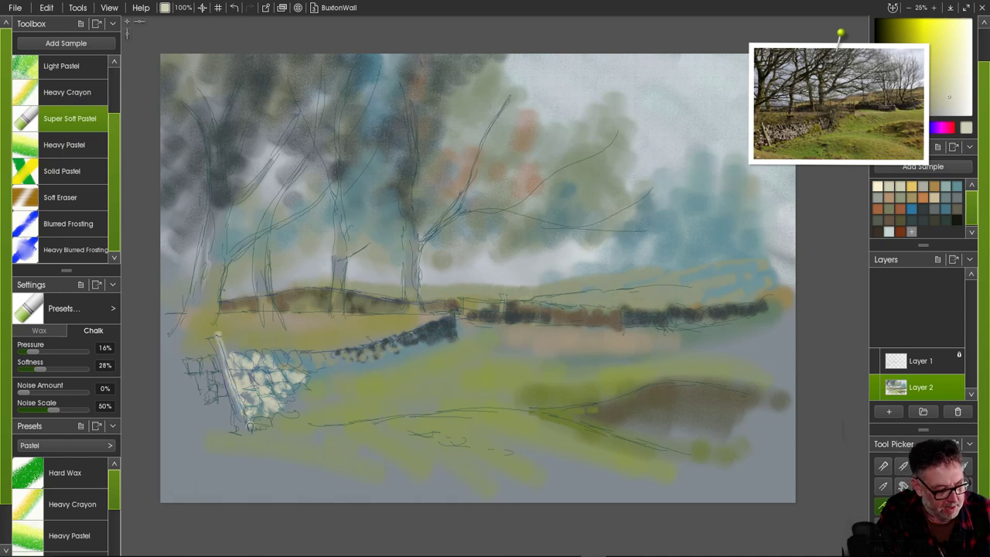
mouse_move(206, 362)
left_mouse_down()
mouse_move(223, 390)
mouse_move(203, 396)
mouse_move(202, 382)
mouse_move(193, 404)
mouse_move(229, 405)
mouse_move(201, 412)
left_mouse_up()
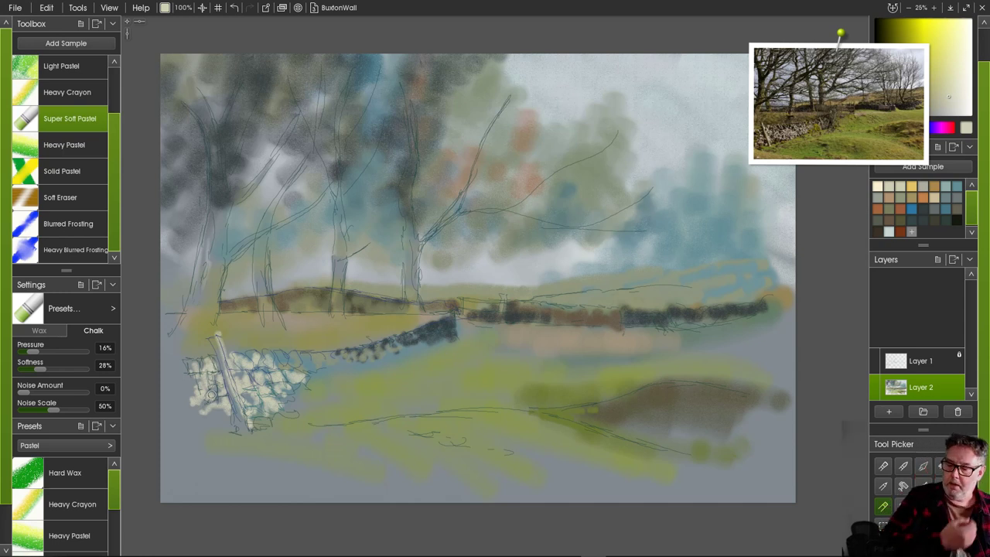
- Continue the pale cream stones along the lower edge of the receding wall, lowering the softness to 9%
left_click_drag(307, 372, 360, 363)
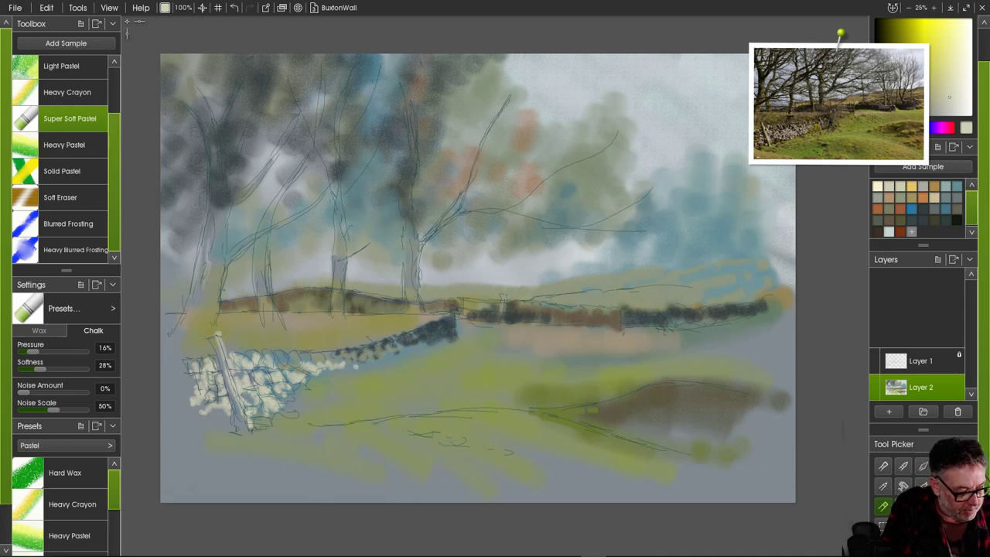
left_click_drag(40, 370, 29, 370)
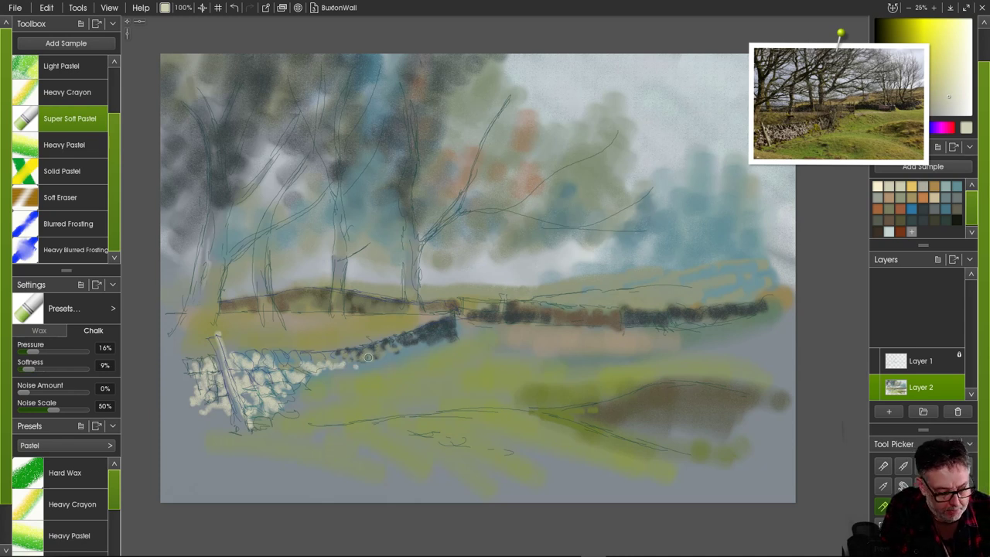
mouse_move(368, 357)
left_mouse_down()
mouse_move(361, 360)
mouse_move(449, 329)
left_mouse_up()
- Move the reference photo over the painting's upper right corner and tone the receding wall's pale stones with grey-green
left_click_drag(916, 169, 856, 149)
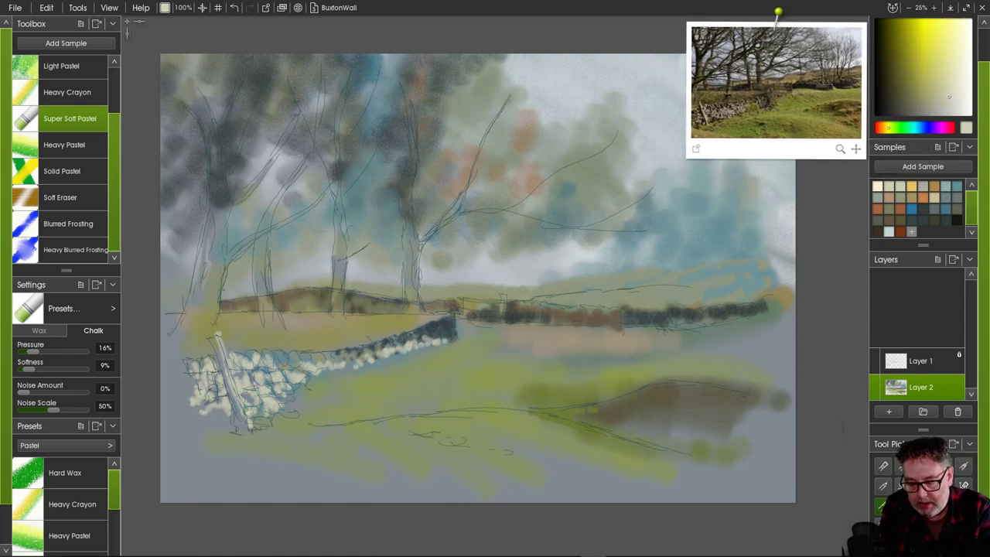
left_click(900, 198)
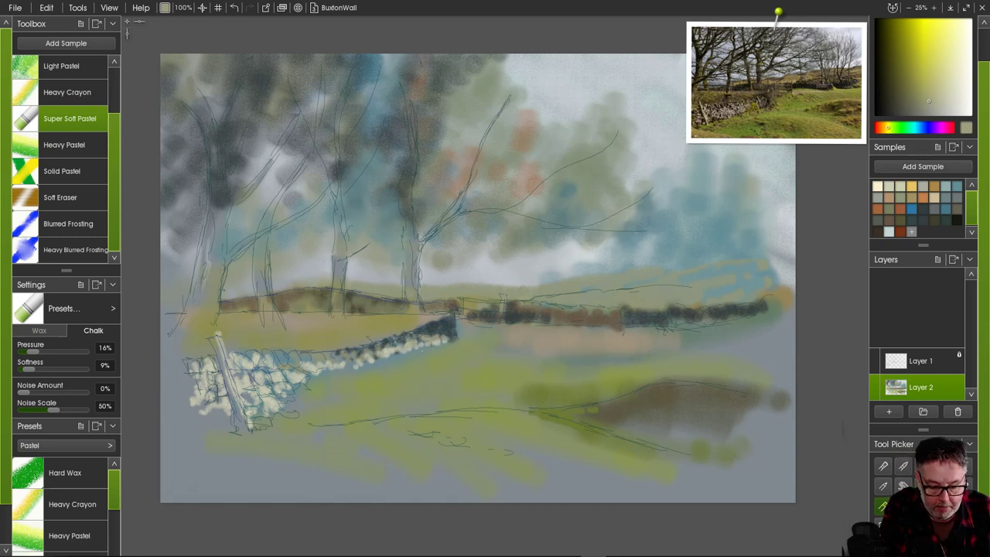
left_click_drag(441, 337, 392, 348)
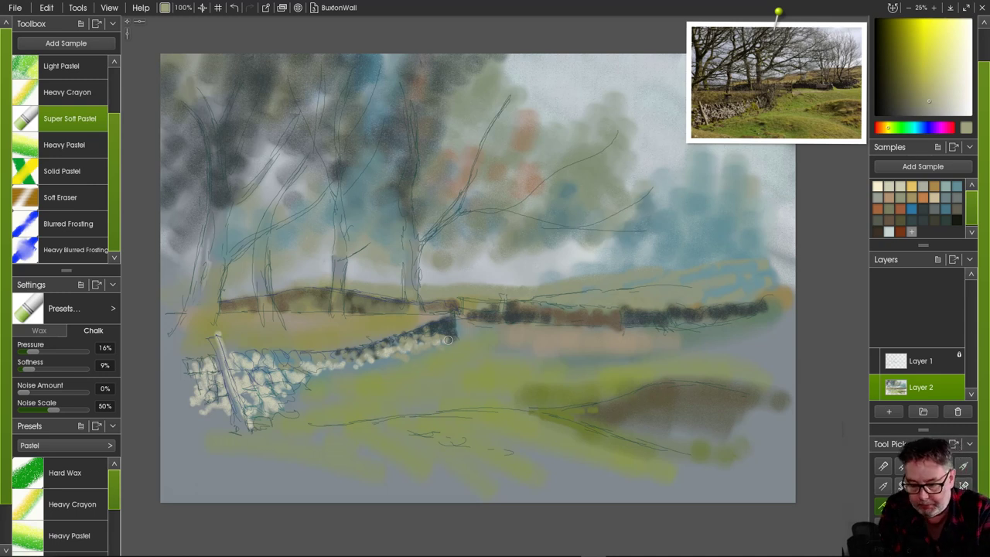
- Draw a small brown post and gate above the distant wall's left end with a 71% brush, redoing the first post strokes
left_click(890, 220)
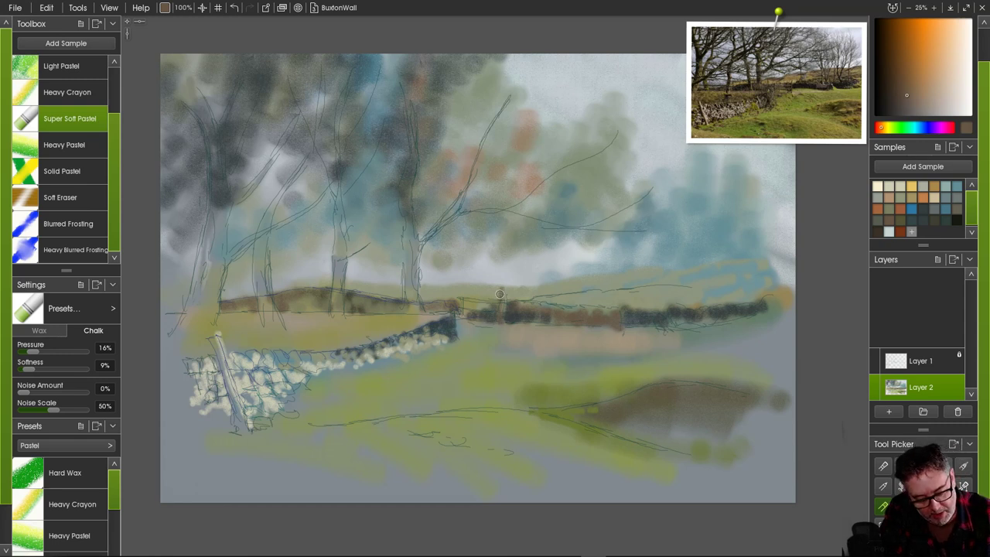
left_click_drag(183, 7, 169, 8)
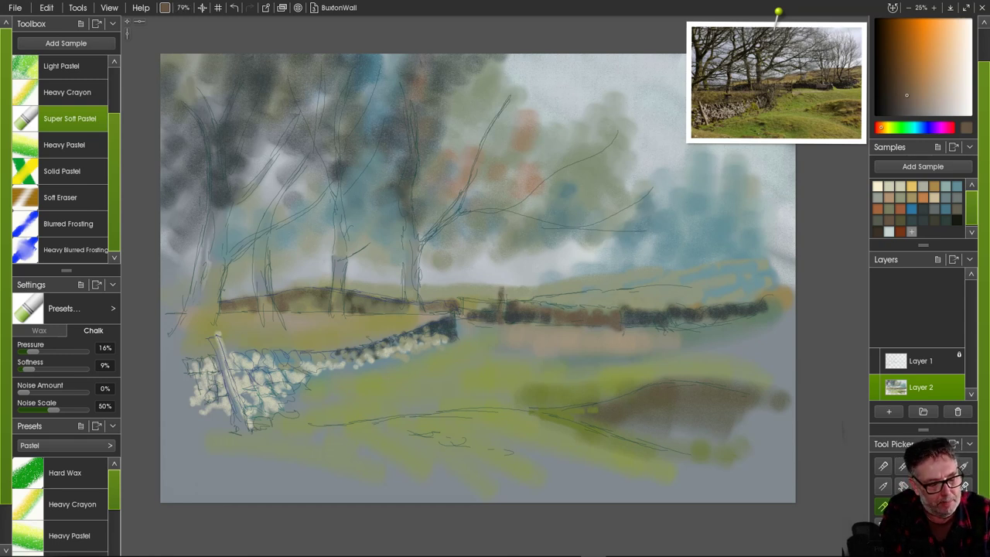
right_click(501, 305)
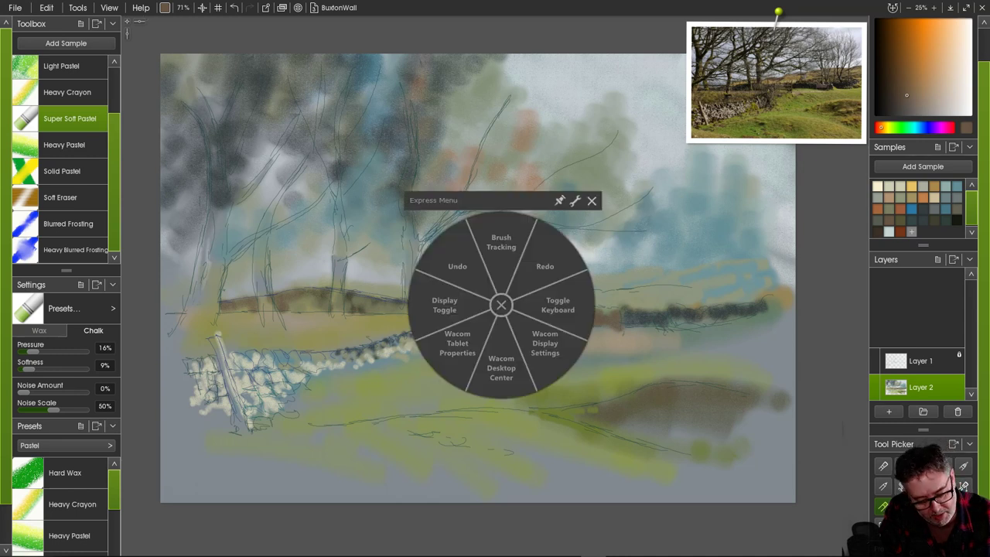
left_click(592, 203)
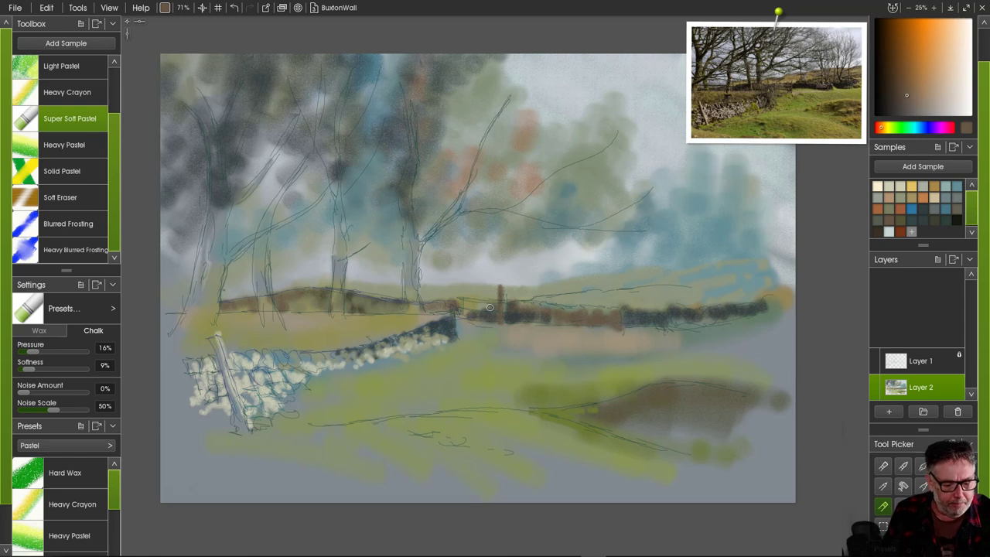
left_click(234, 7)
left_click(233, 8)
left_click(234, 8)
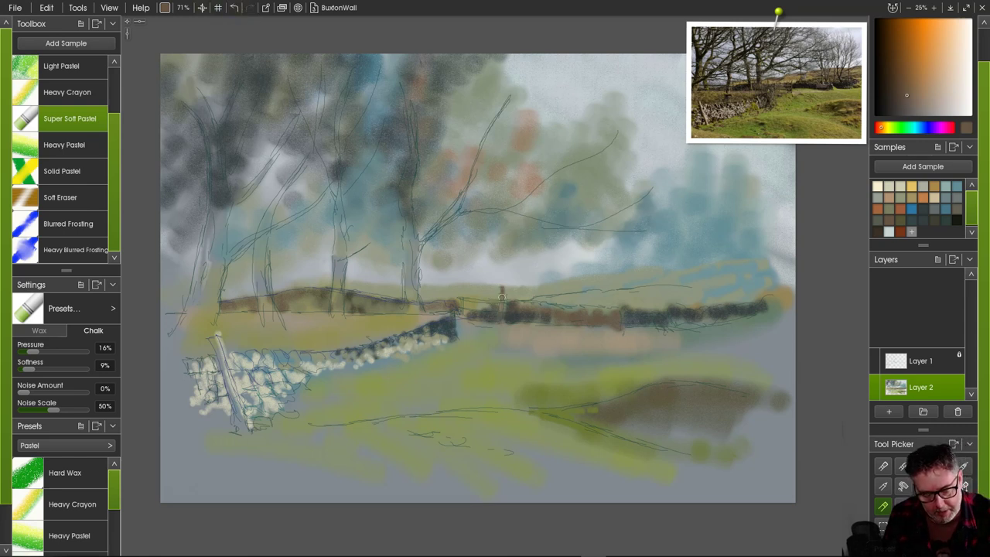
mouse_move(502, 296)
left_mouse_down()
mouse_move(502, 310)
mouse_move(462, 316)
left_mouse_up()
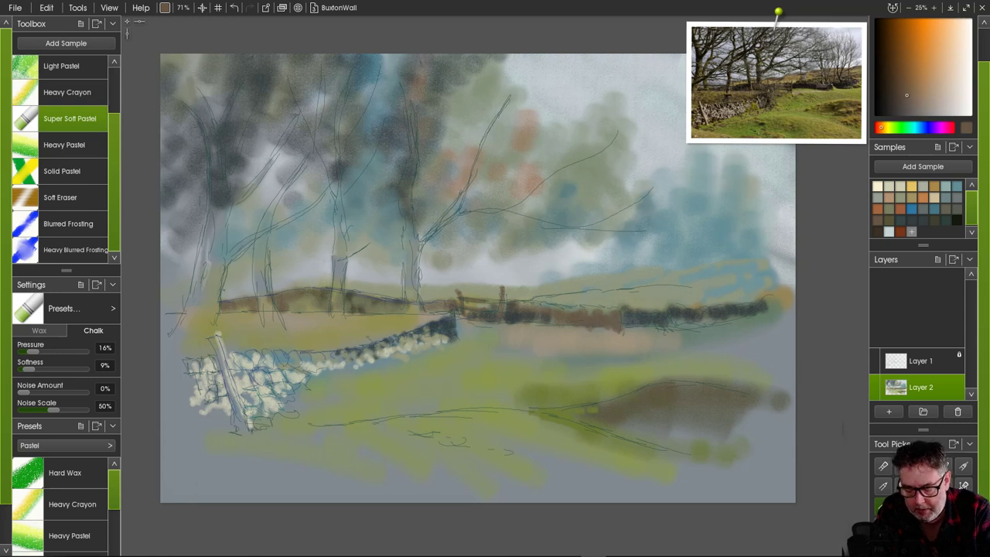
- Enlarge the reference photo over the painting's left half and paint dark blue-grey along the distant wall and the hillside line above it
left_click(900, 220)
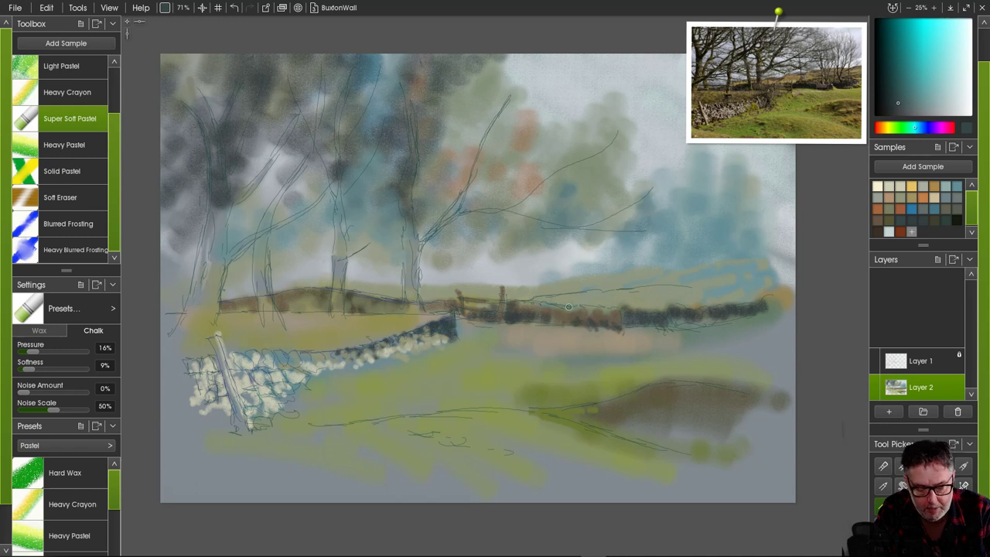
left_click_drag(734, 82, 704, 205)
left_click_drag(656, 145, 484, 36)
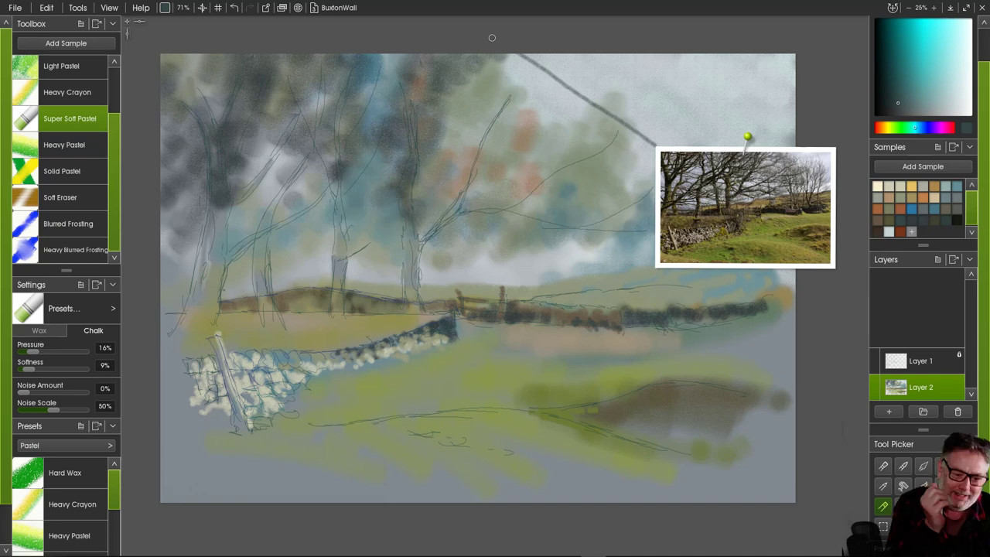
left_click(235, 8)
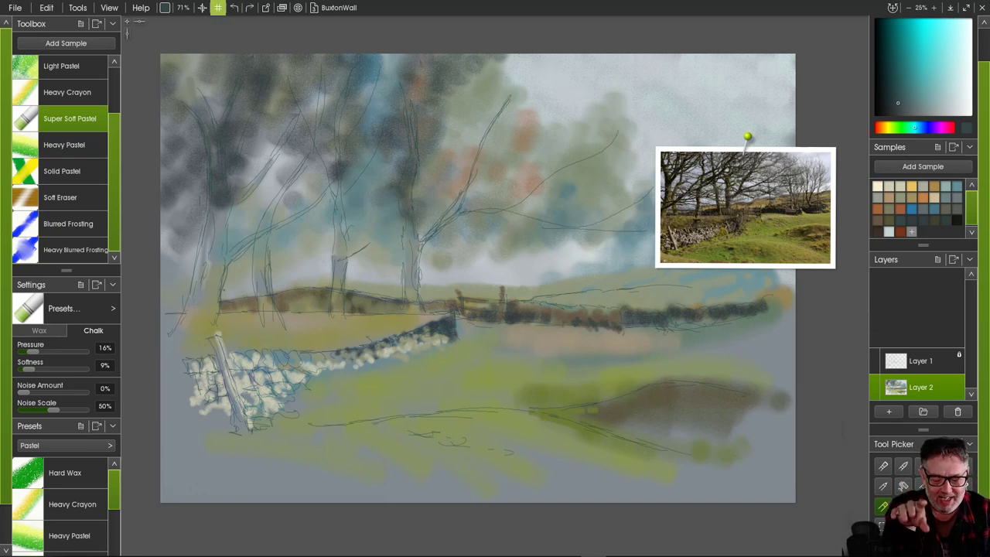
left_click_drag(657, 149, 485, 32)
left_click_drag(981, 391, 681, 304)
mouse_move(445, 131)
left_mouse_down()
mouse_move(179, 162)
mouse_move(147, 177)
mouse_move(181, 257)
left_mouse_up()
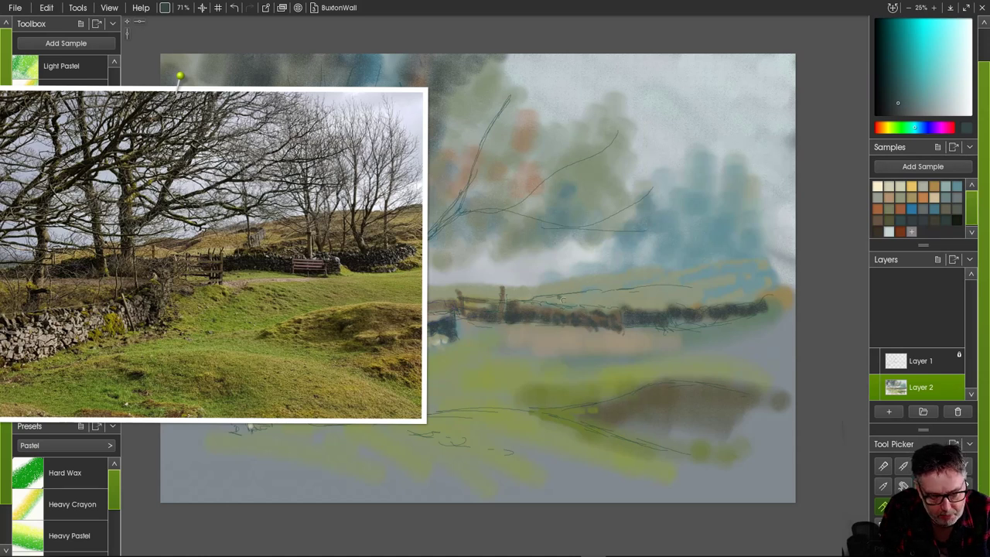
mouse_move(562, 296)
left_mouse_down()
mouse_move(601, 306)
mouse_move(592, 308)
mouse_move(590, 294)
mouse_move(629, 293)
left_mouse_up()
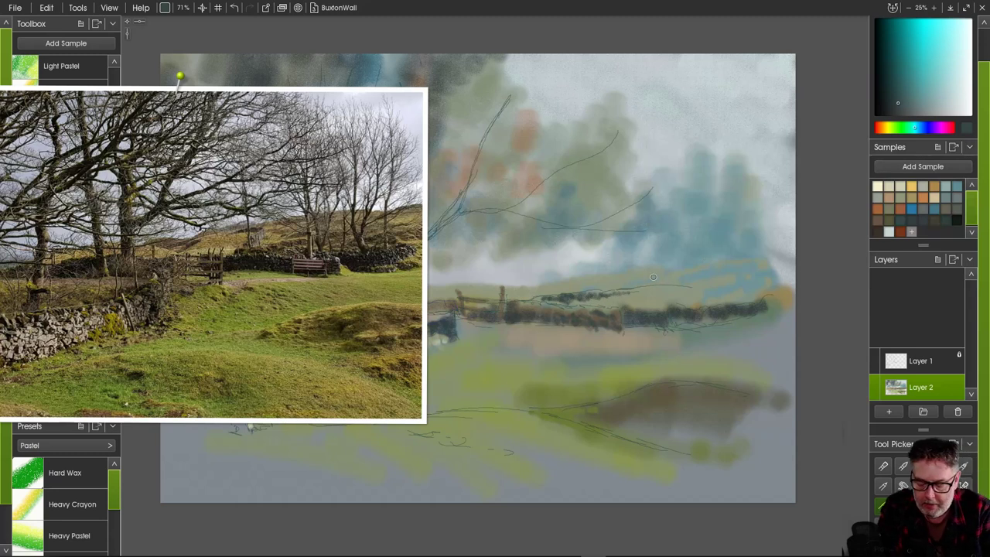
- Dab small pale cream stones along the dark distant wall from the gate to its right end
left_click(901, 186)
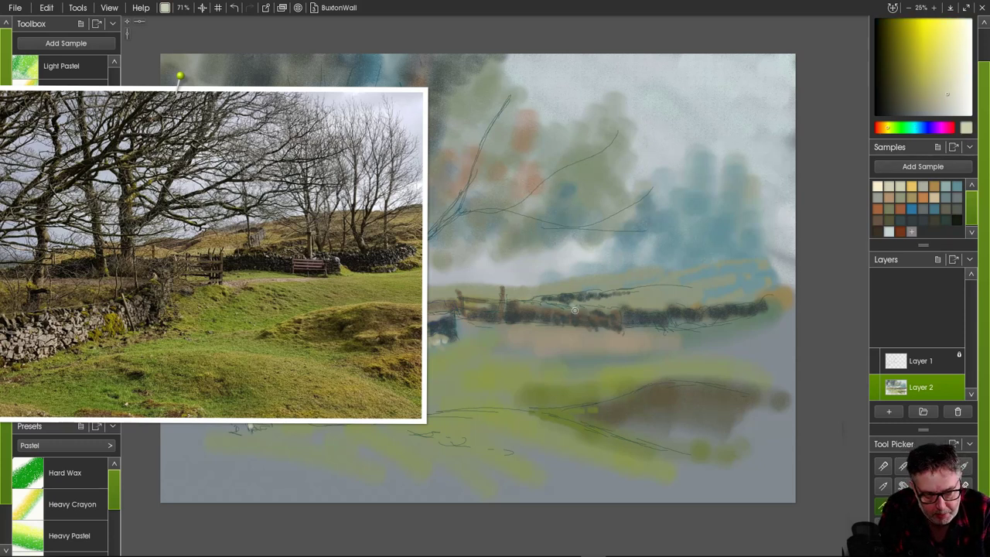
left_click(602, 310)
left_click(611, 311)
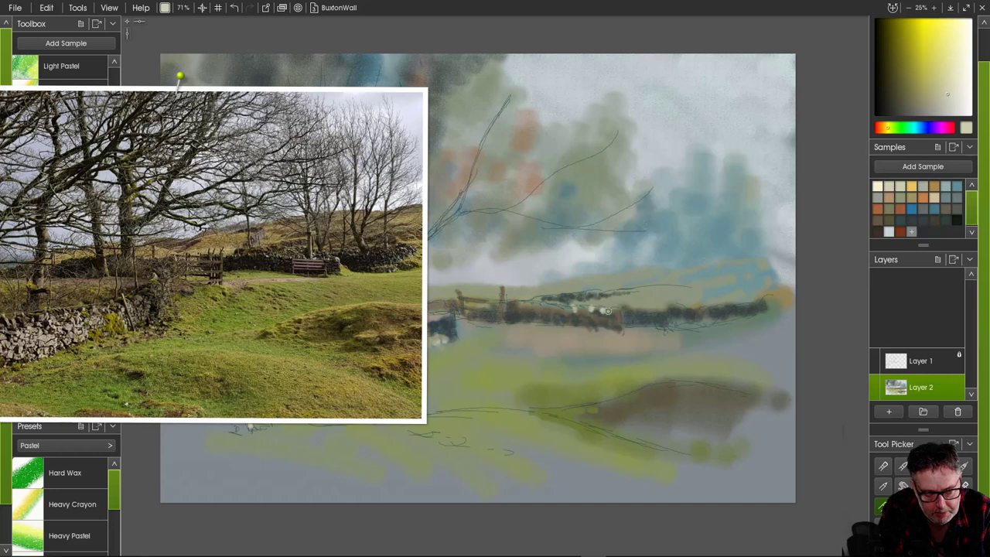
left_click(630, 309)
left_click_drag(632, 310, 658, 314)
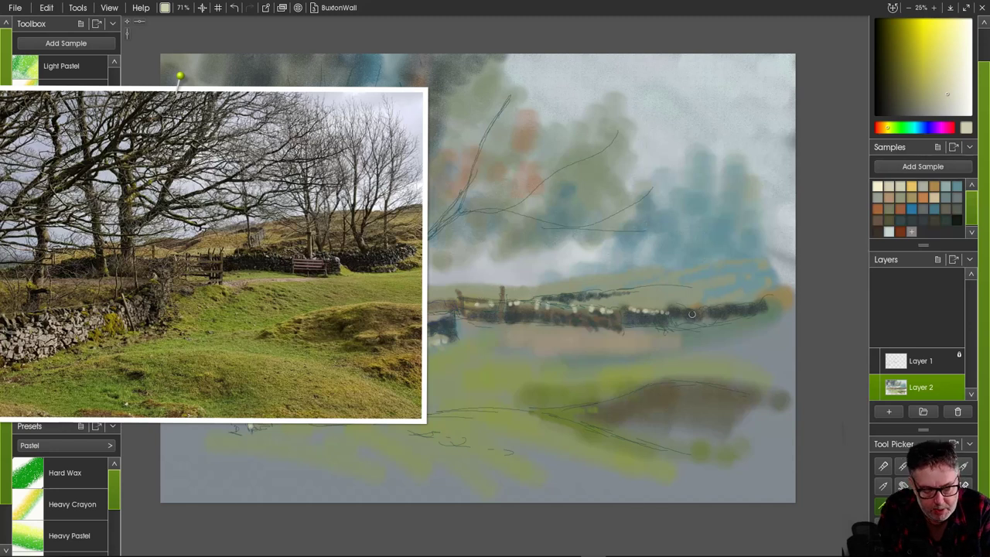
left_click_drag(698, 307, 740, 306)
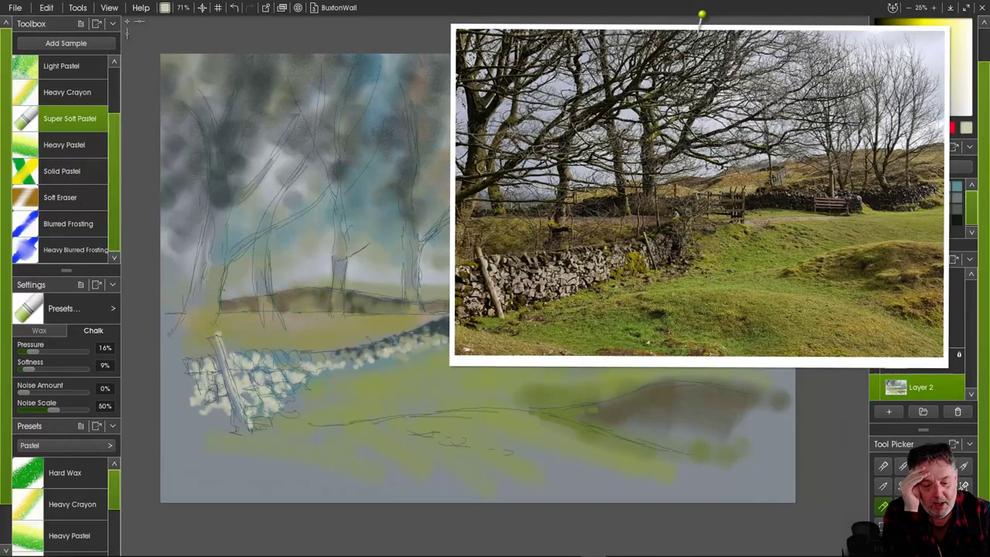
- Shrink the reference photo and place it over the painting's upper right corner
left_click(447, 25)
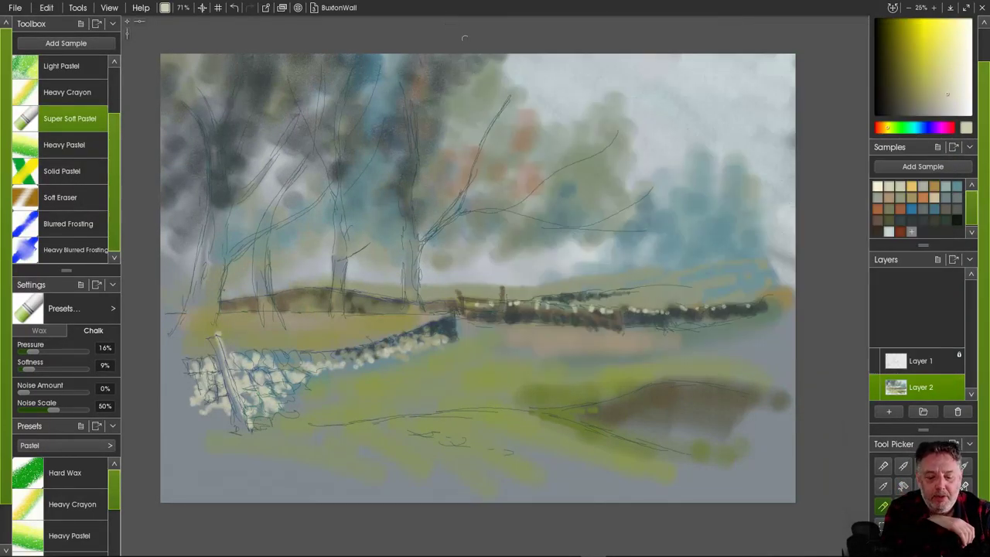
left_click_drag(465, 38, 476, 47)
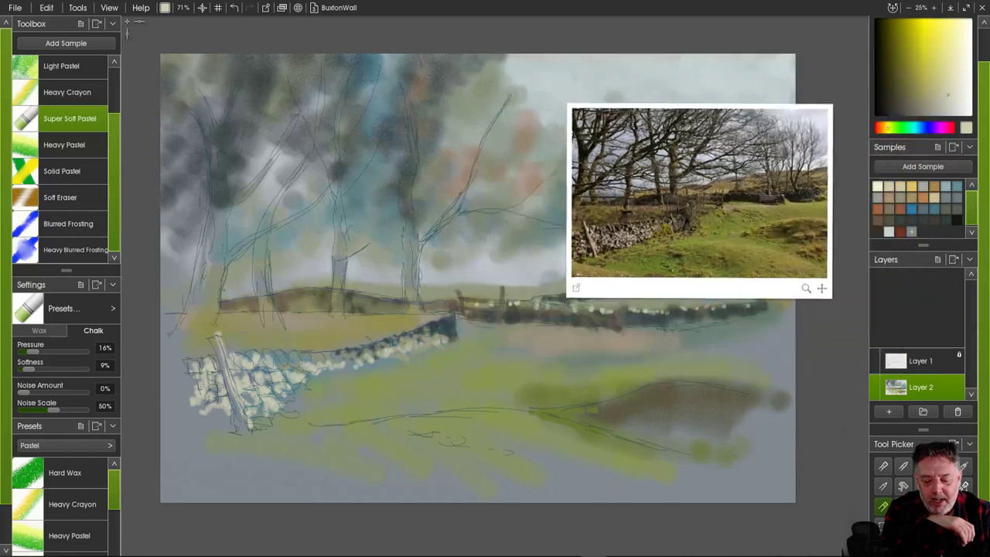
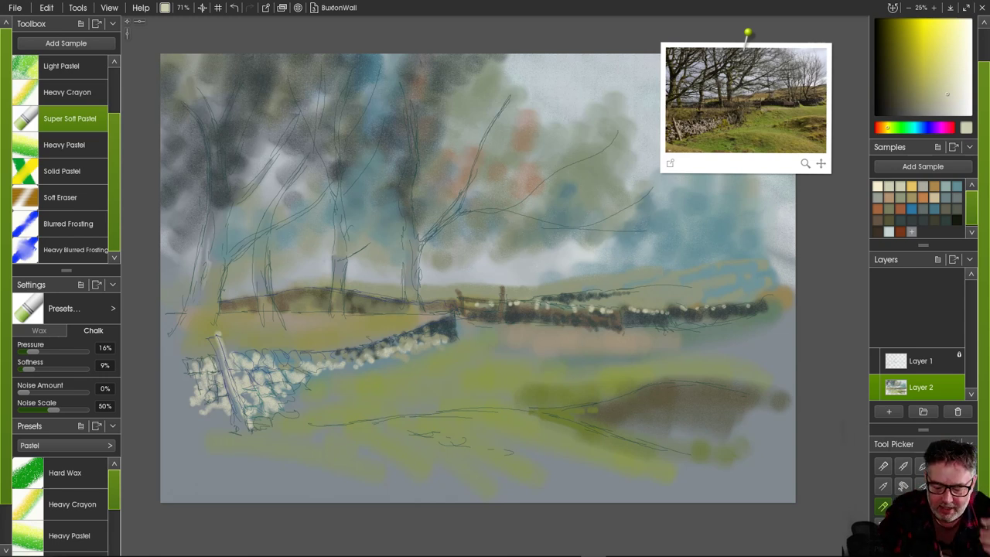
right_click(208, 277)
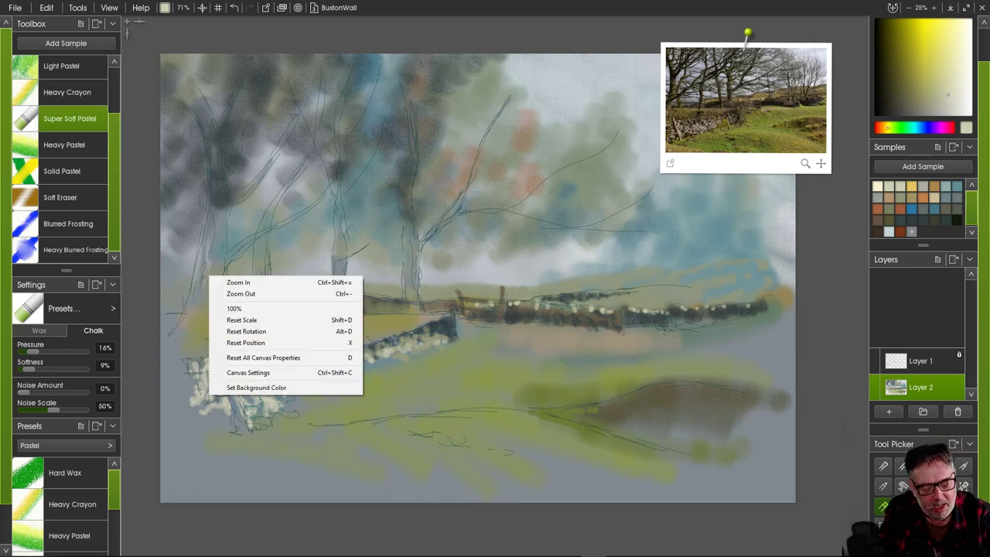
left_click(407, 203)
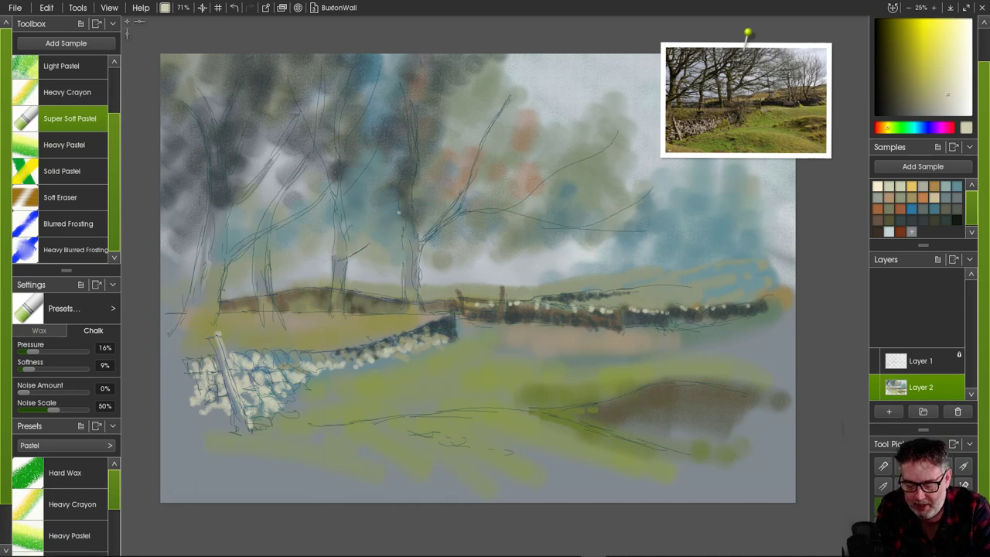
- Set the pastel pressure to 34% and stroke pale yellow-green grass beneath the right part of the distant wall
left_click(891, 128)
left_click_drag(947, 106, 944, 92)
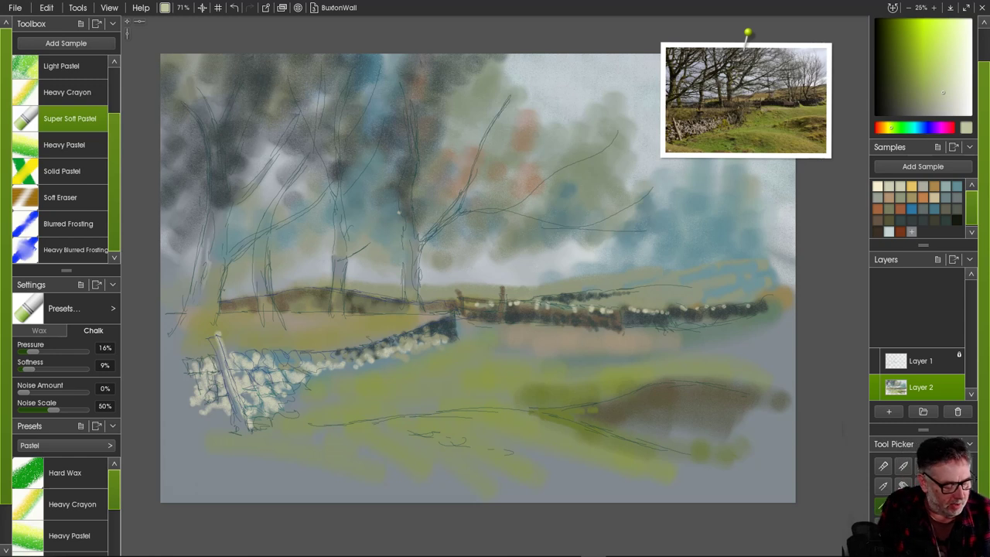
left_click_drag(33, 352, 44, 351)
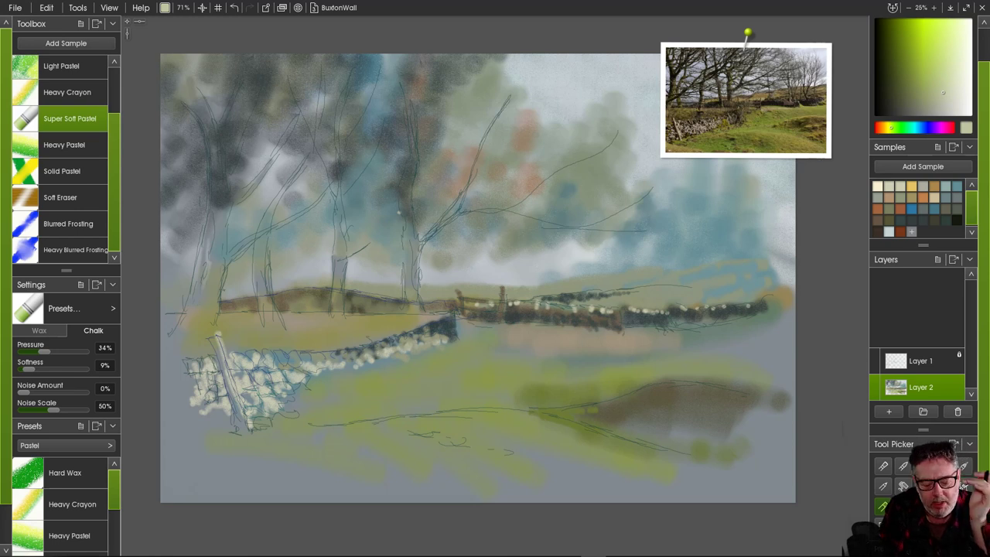
right_click(624, 324)
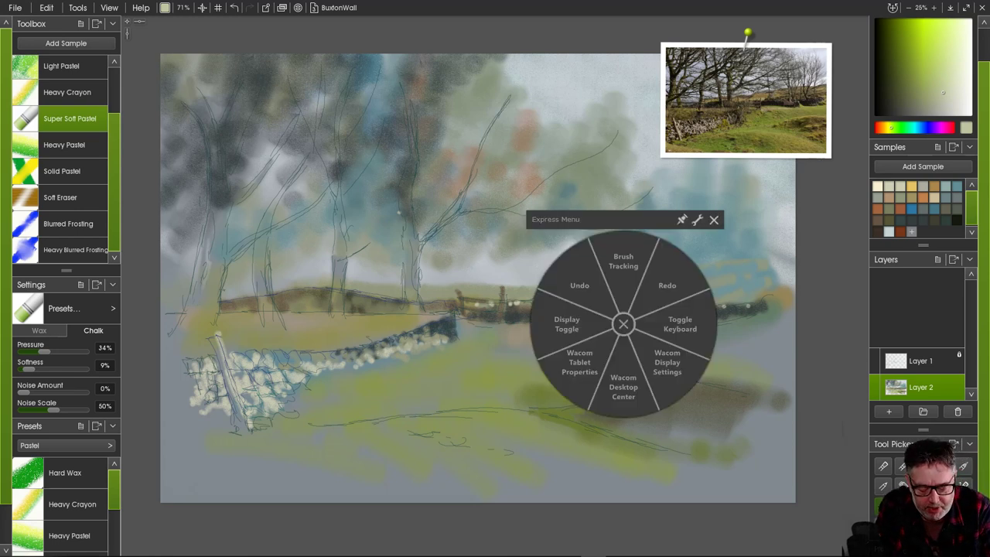
left_click(713, 227)
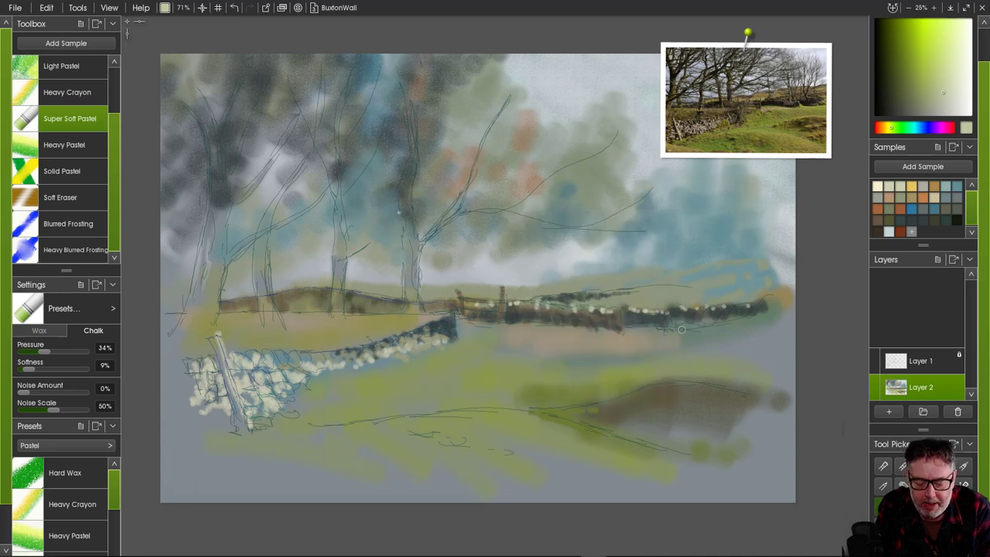
left_click_drag(670, 318, 704, 324)
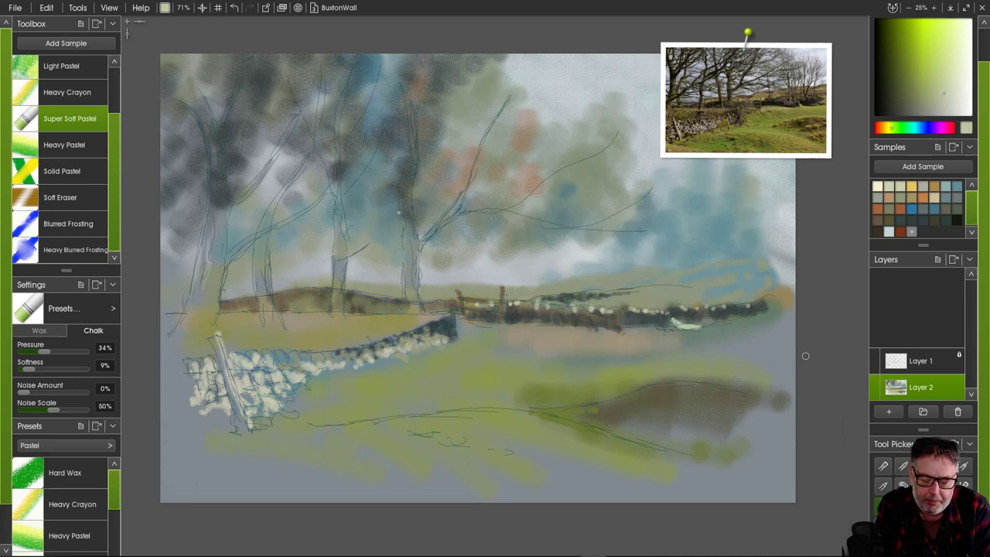
- Extend a slightly deeper light green strip along the distant wall's base and blend it with Blurred Frosting and Heavy Blurred Frosting
left_click(926, 104)
mouse_move(935, 86)
left_mouse_down()
mouse_move(928, 100)
mouse_move(931, 93)
left_mouse_up()
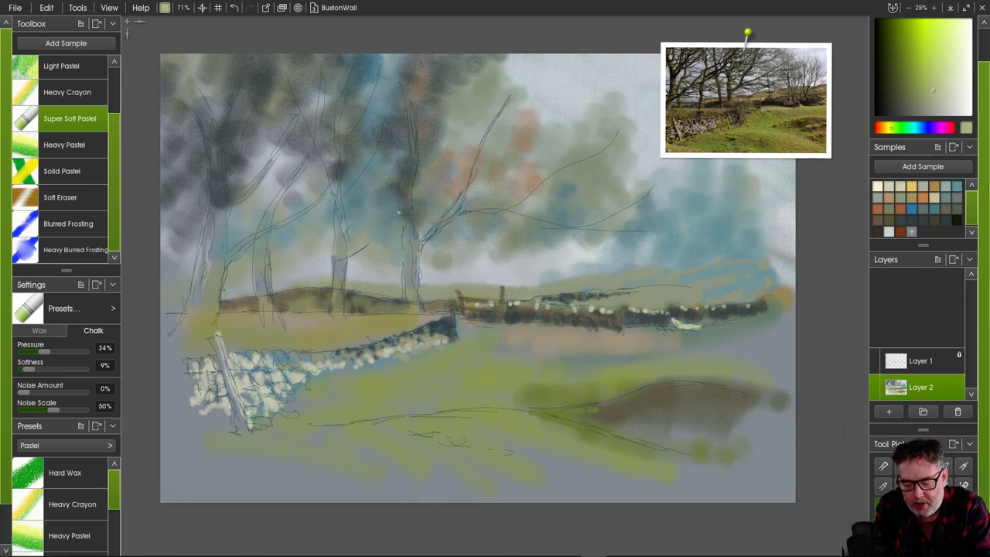
mouse_move(670, 323)
left_mouse_down()
mouse_move(756, 318)
mouse_move(686, 330)
mouse_move(714, 332)
mouse_move(631, 325)
left_mouse_up()
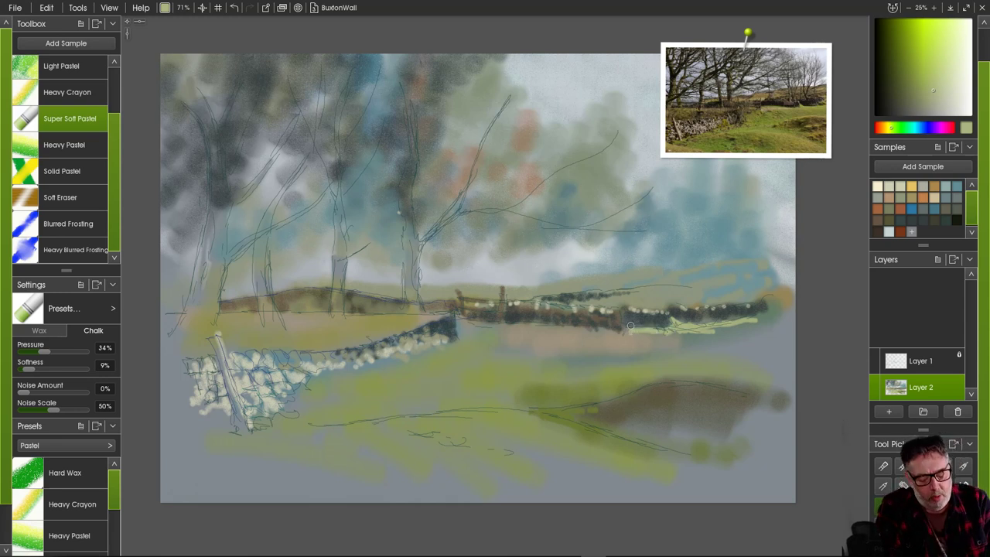
mouse_move(631, 325)
left_mouse_down()
mouse_move(562, 335)
mouse_move(492, 325)
left_mouse_up()
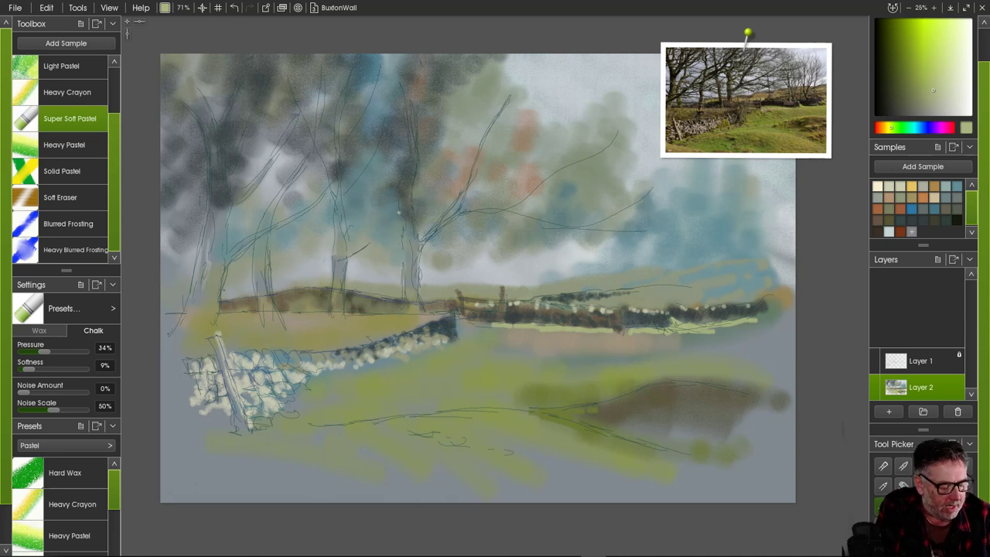
left_click(68, 223)
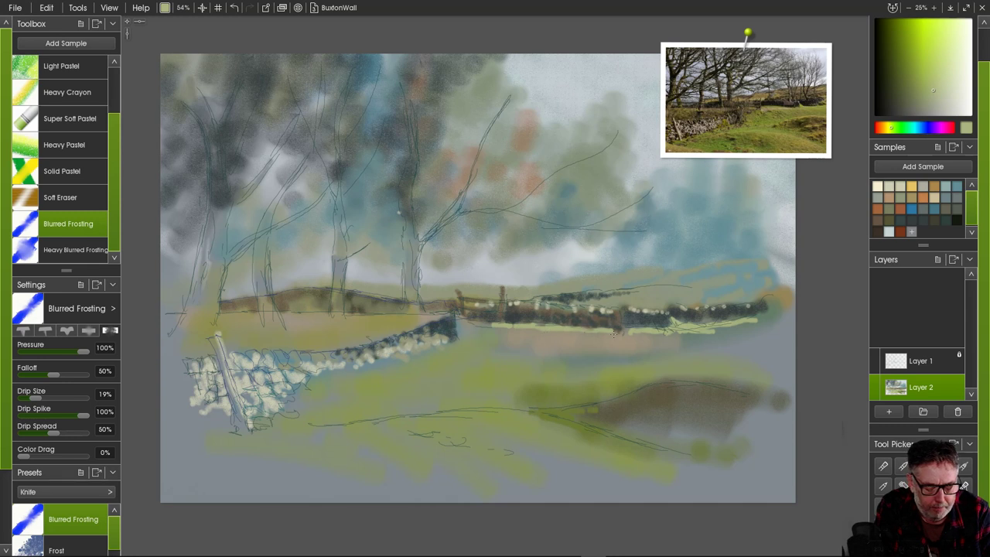
left_click(68, 249)
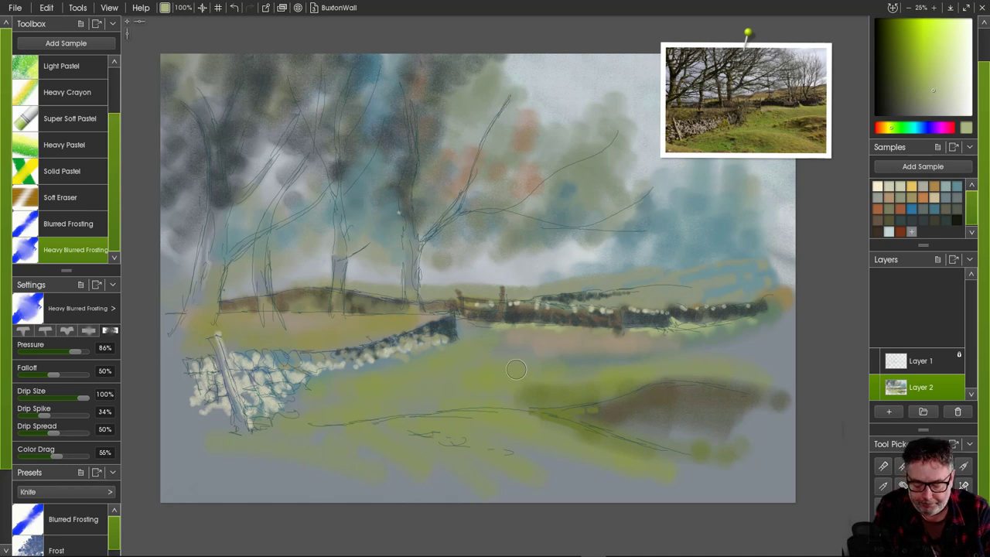
- Cover the pinkish field below the distant wall in muted olive green with Super Soft Pastel at 400% brush size
left_click(69, 118)
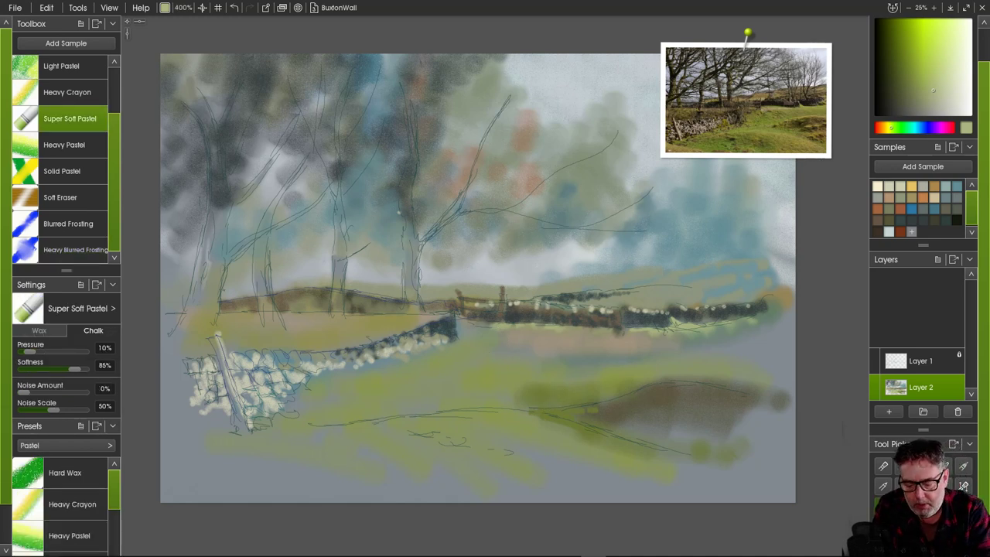
left_click(920, 92)
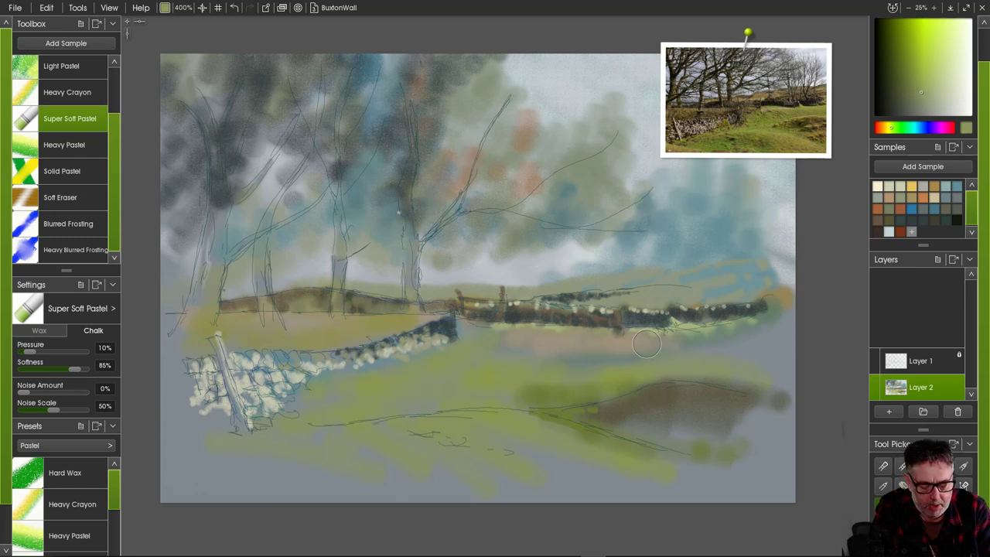
mouse_move(678, 339)
left_mouse_down()
mouse_move(756, 331)
mouse_move(519, 354)
mouse_move(575, 338)
mouse_move(549, 341)
mouse_move(625, 348)
mouse_move(534, 337)
left_mouse_up()
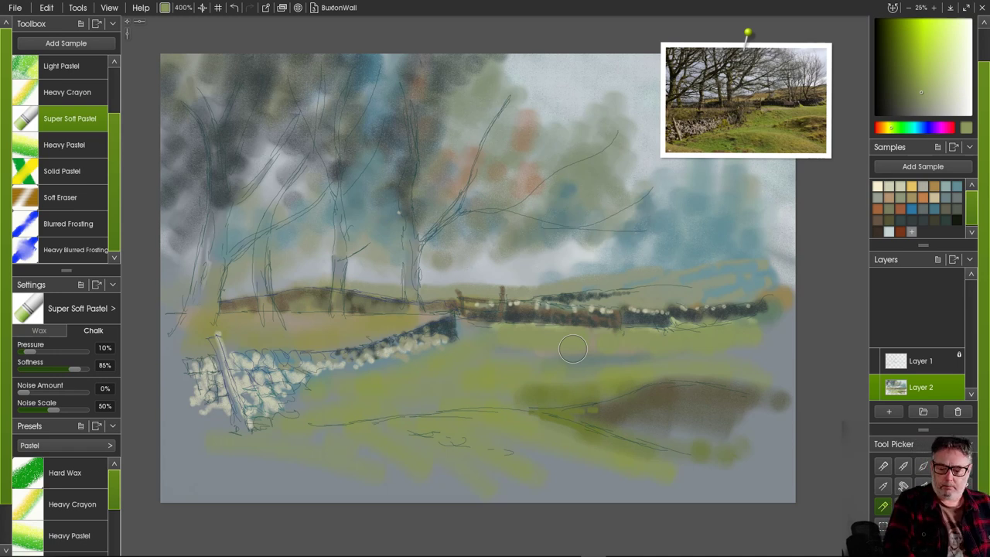
mouse_move(485, 375)
left_mouse_down()
mouse_move(477, 337)
mouse_move(512, 355)
left_mouse_up()
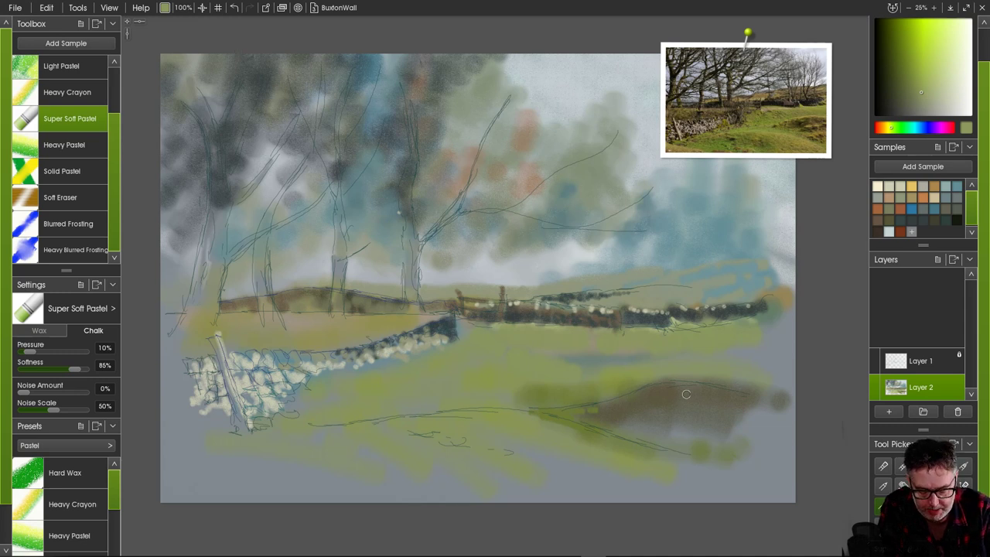
- Dab light olive-green grass highlights along the brown mound's upper face and blend them with Heavy Blurred Frosting
mouse_move(674, 397)
left_mouse_down()
mouse_move(665, 401)
mouse_move(701, 399)
left_mouse_up()
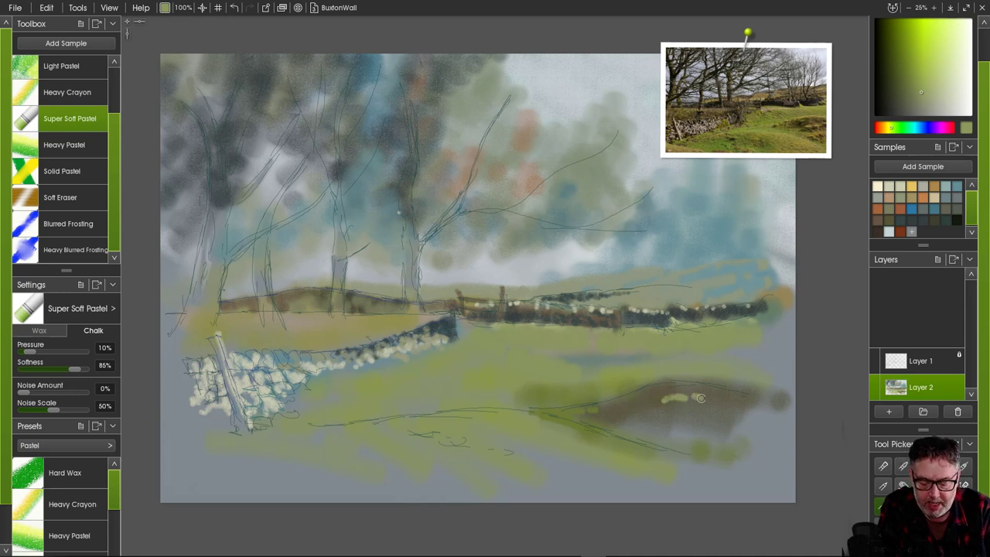
left_click(719, 399)
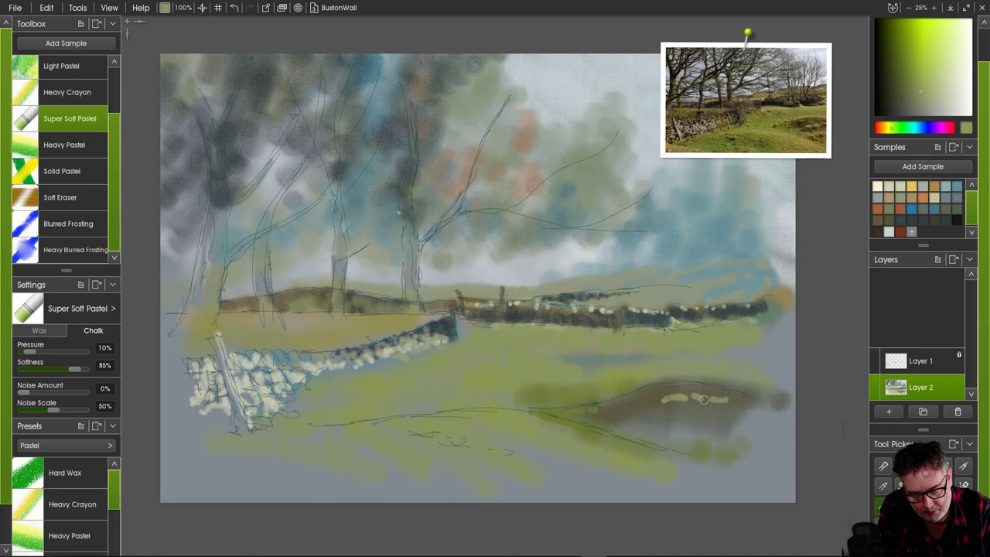
left_click(656, 401)
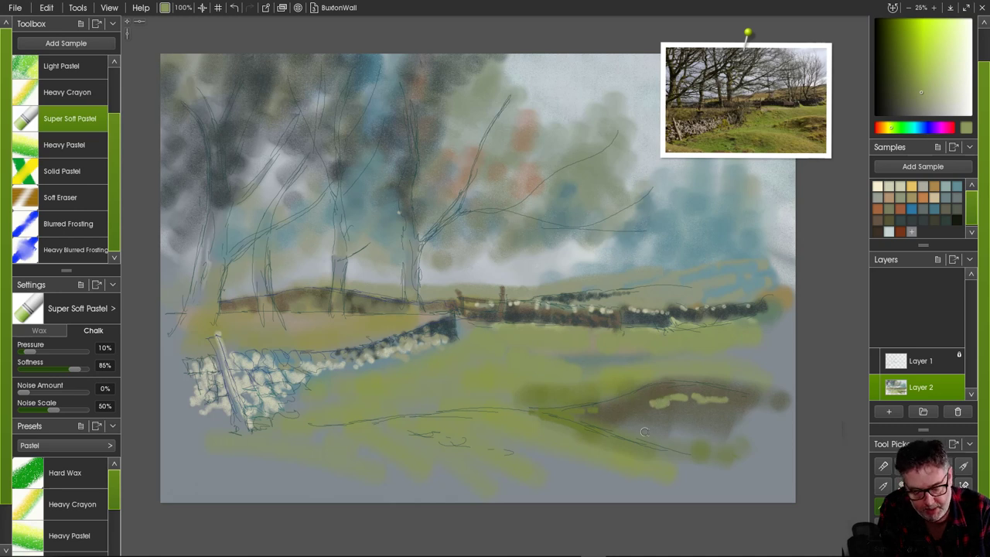
left_click(634, 411)
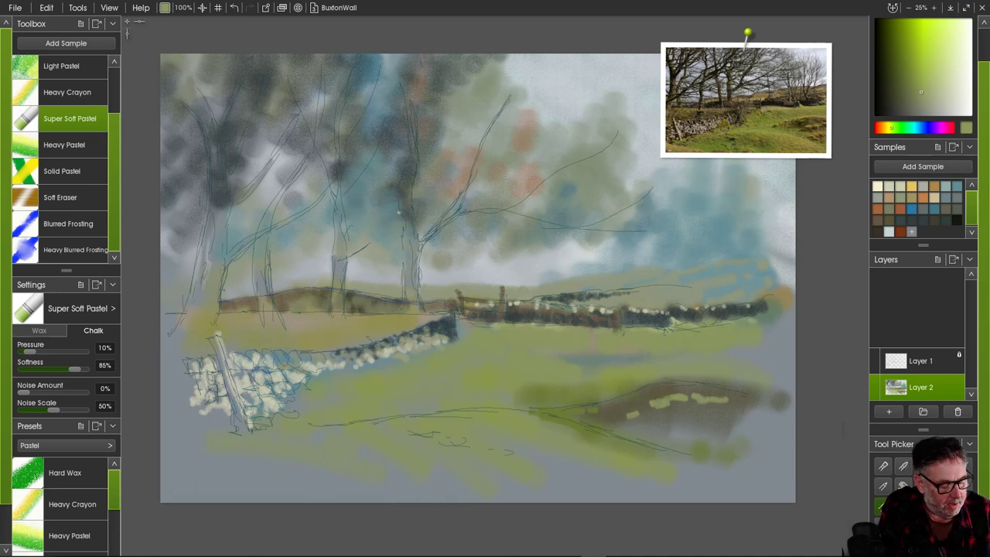
left_click(75, 250)
mouse_move(636, 419)
left_mouse_down()
mouse_move(734, 403)
mouse_move(693, 395)
mouse_move(746, 402)
mouse_move(713, 403)
left_mouse_up()
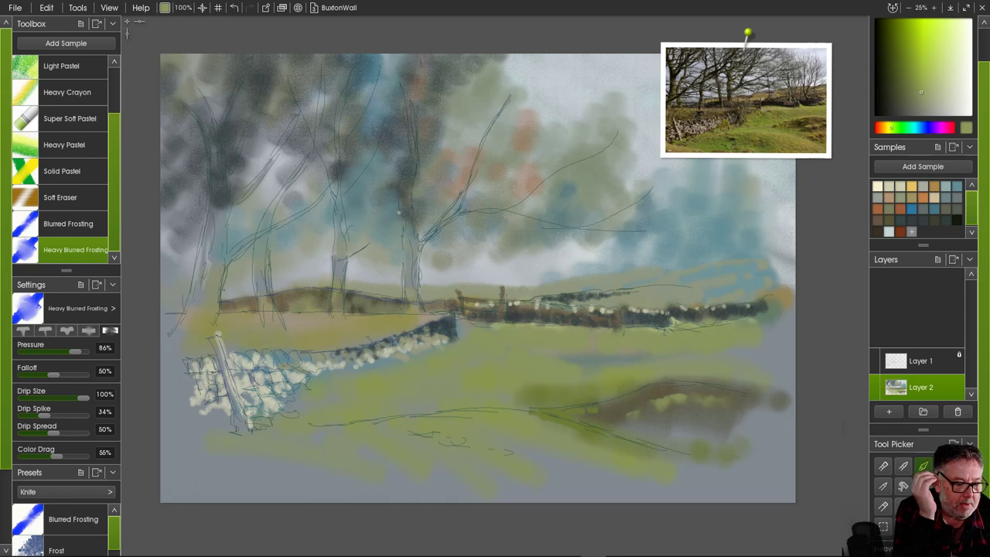
- Stroke olive green down the trunk of the tree nearest the gate with Super Soft Pastel, setting softness to 57% and pressure to 44%
left_click(882, 506)
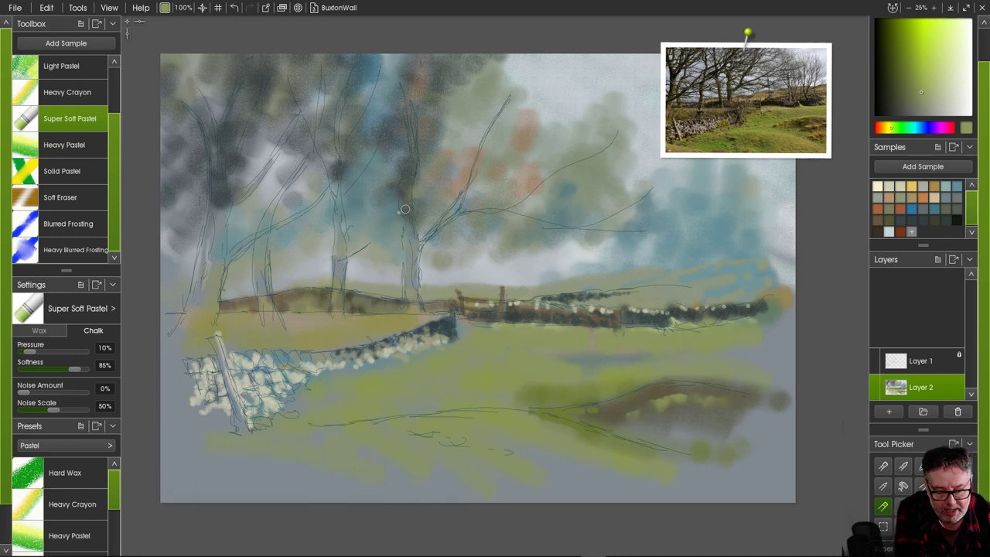
mouse_move(406, 207)
left_mouse_down()
mouse_move(407, 232)
mouse_move(408, 200)
left_mouse_up()
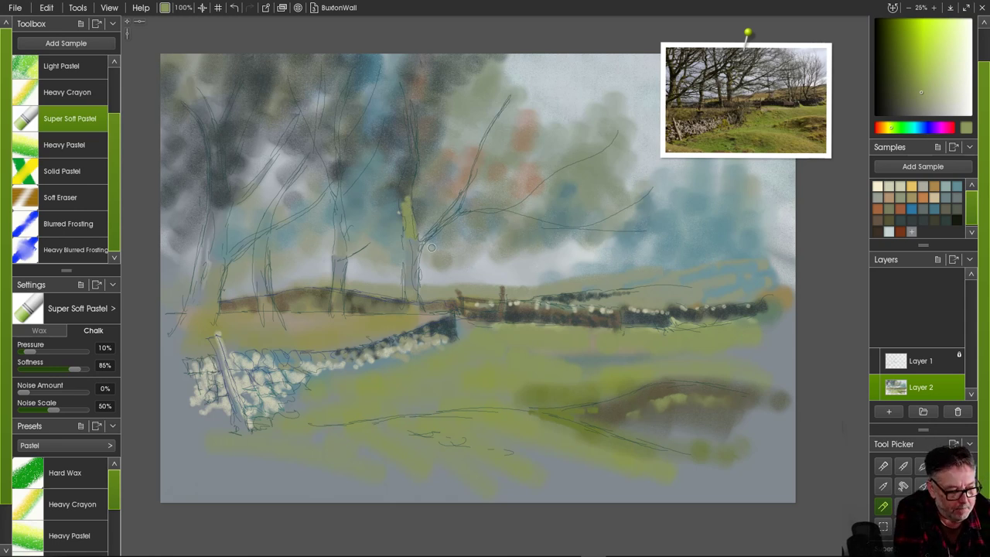
left_click_drag(75, 369, 58, 369)
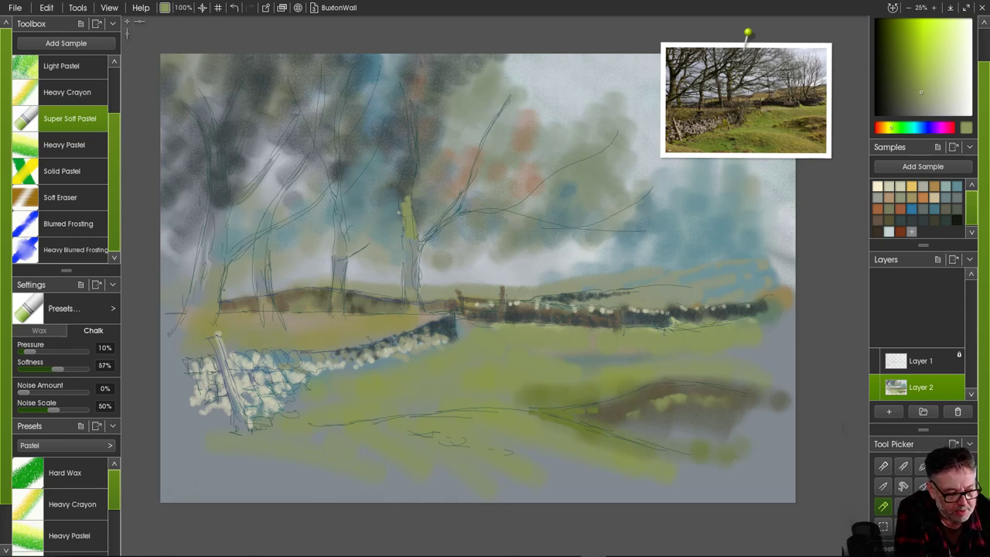
mouse_move(409, 194)
left_mouse_down()
mouse_move(406, 179)
mouse_move(409, 203)
left_mouse_up()
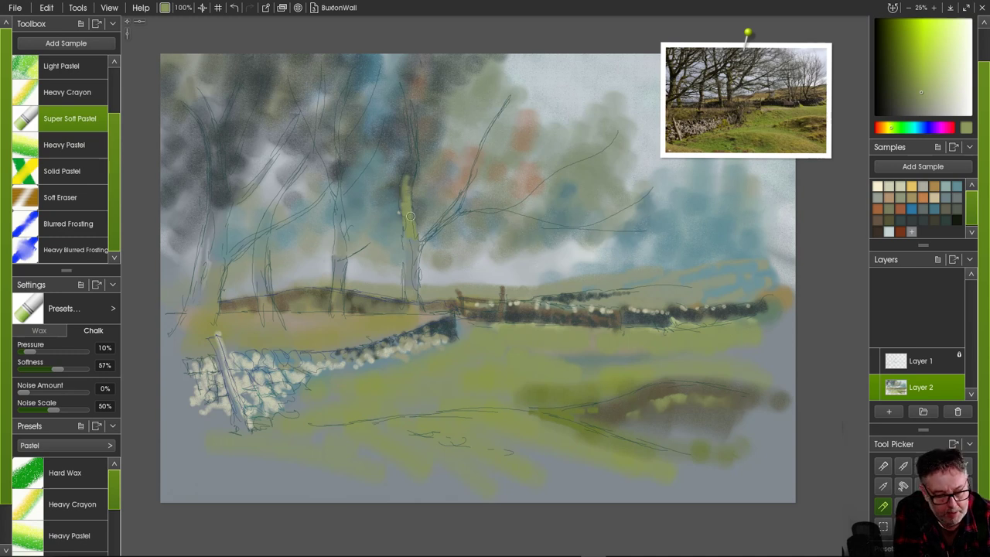
left_click_drag(26, 350, 50, 350)
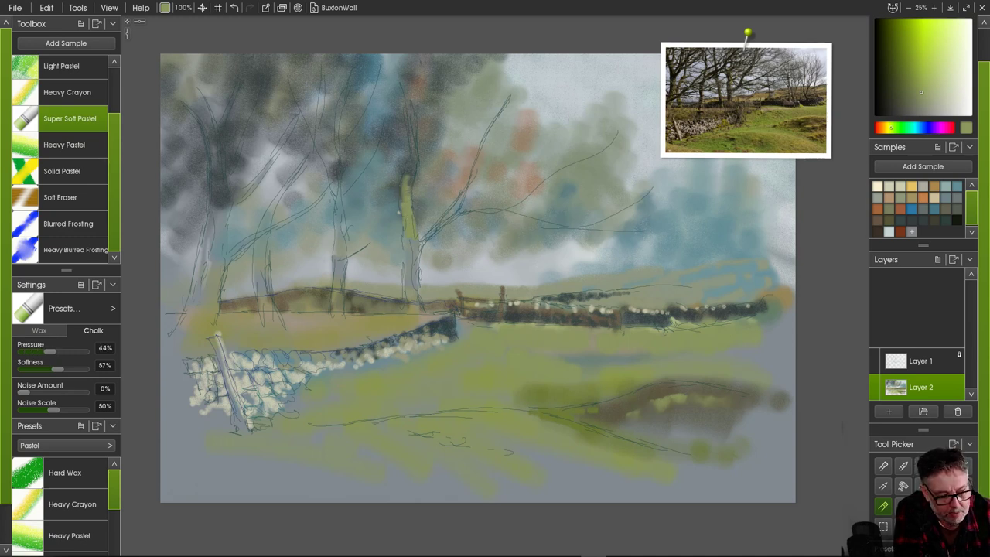
left_click_drag(408, 231, 404, 275)
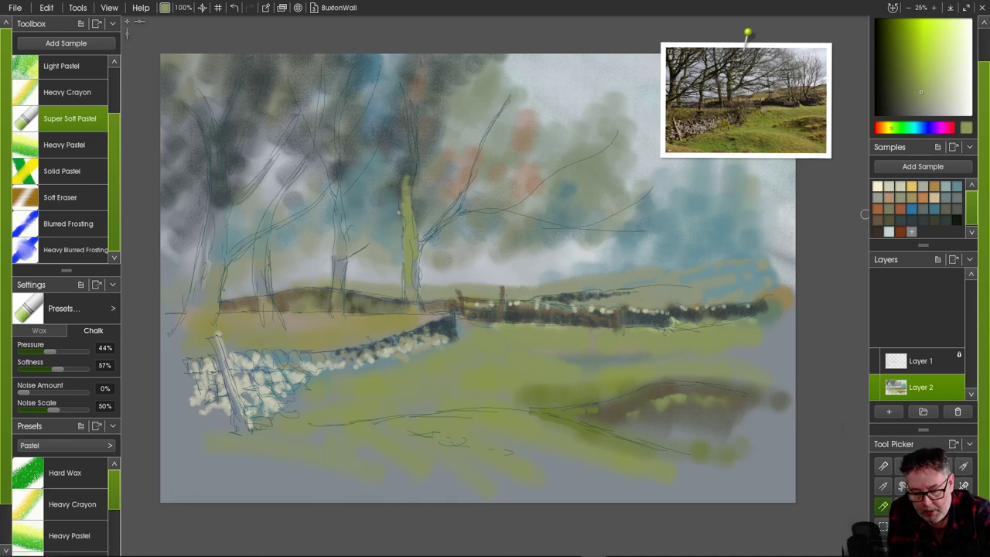
- Shade the same trunk in brown from its base upward, lowering the pastel pressure to 9%
left_click(877, 209)
mouse_move(409, 296)
left_mouse_down()
mouse_move(407, 246)
mouse_move(410, 310)
mouse_move(411, 298)
left_mouse_up()
left_click_drag(50, 352, 28, 352)
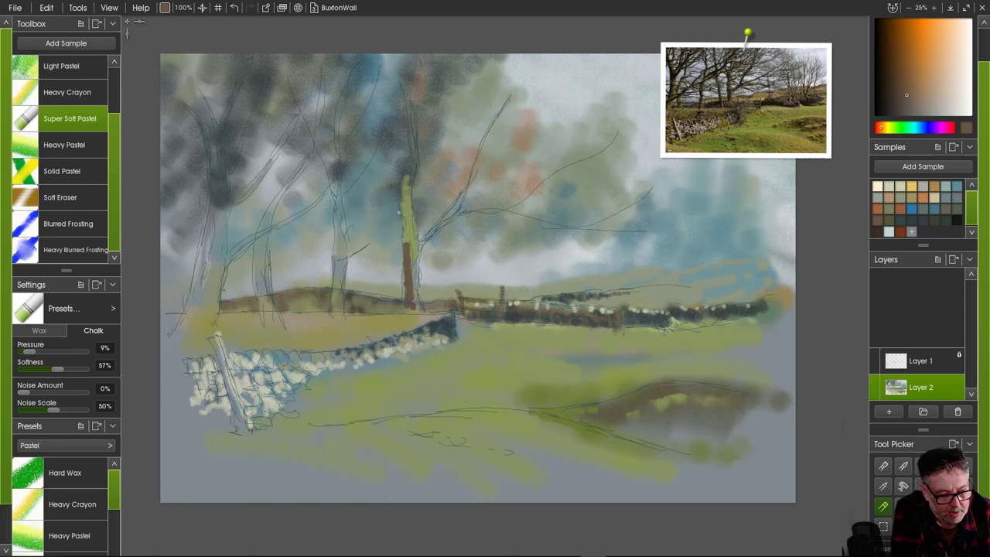
mouse_move(408, 233)
left_mouse_down()
mouse_move(415, 263)
mouse_move(404, 219)
mouse_move(412, 156)
mouse_move(407, 213)
mouse_move(421, 235)
left_mouse_up()
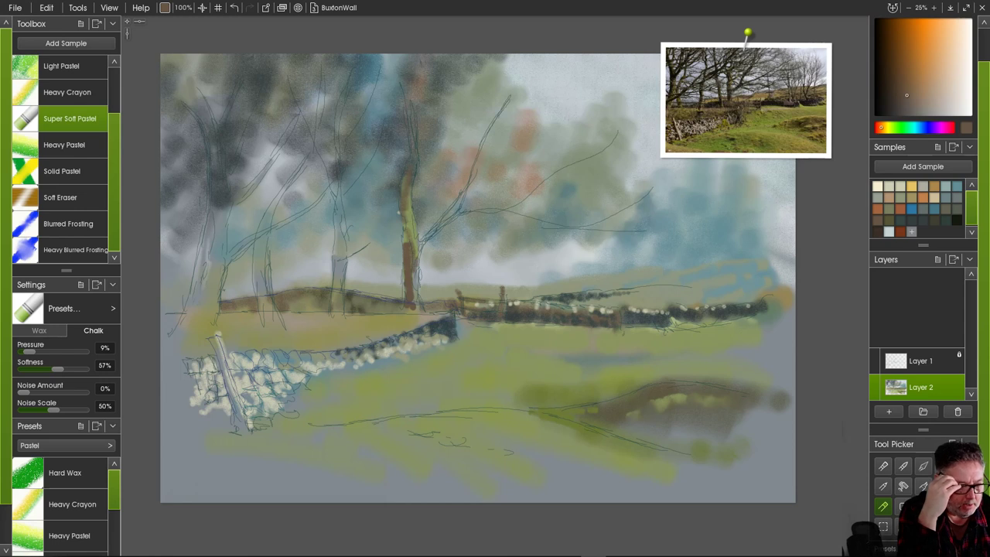
- Save the current pastel settings as a new preset named Medium Size Pastel in the Pastel group
left_click(77, 309)
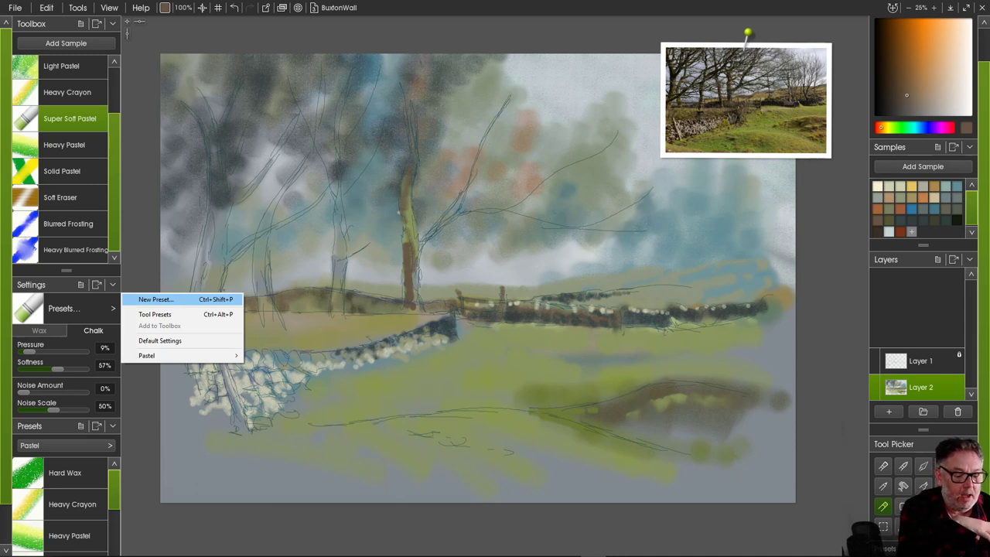
left_click(155, 299)
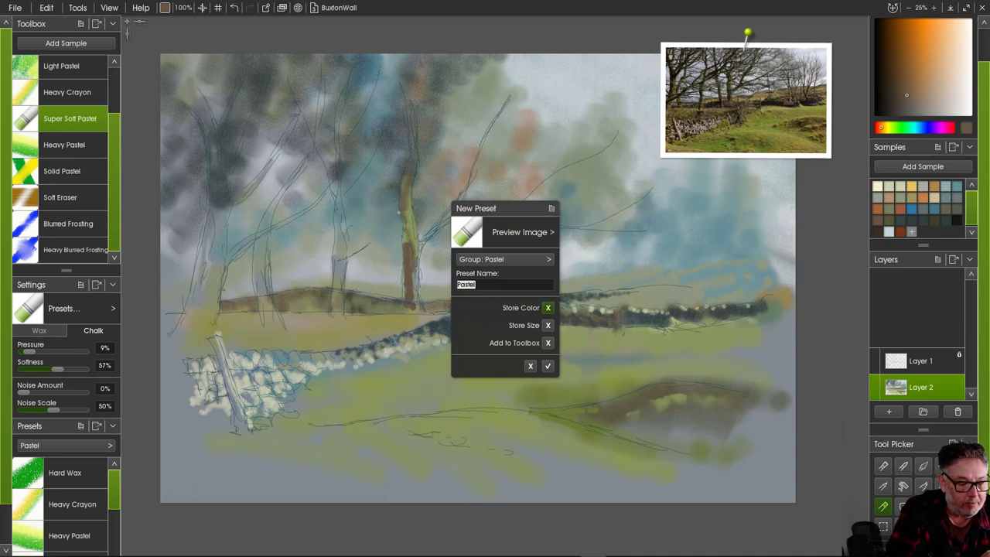
key("Left")
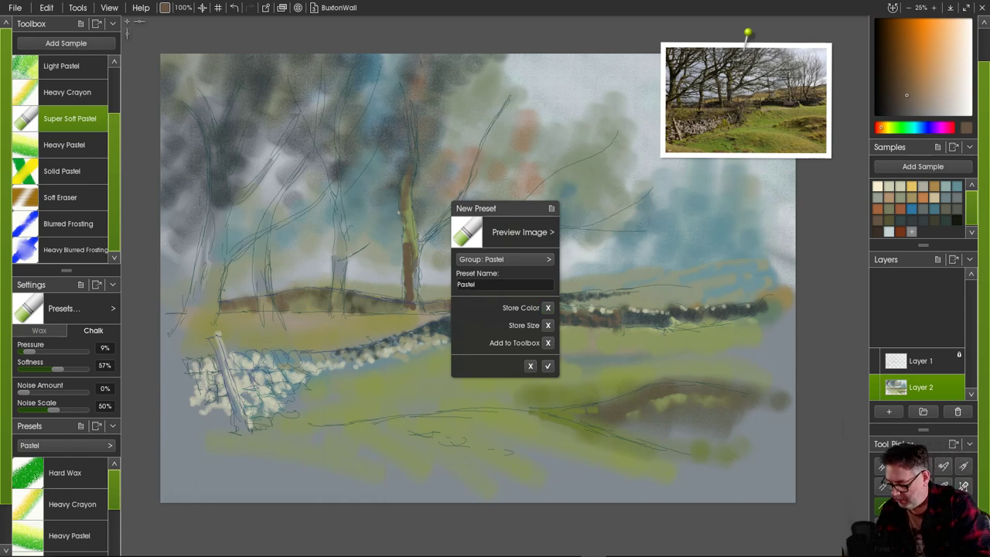
type("Medium ")
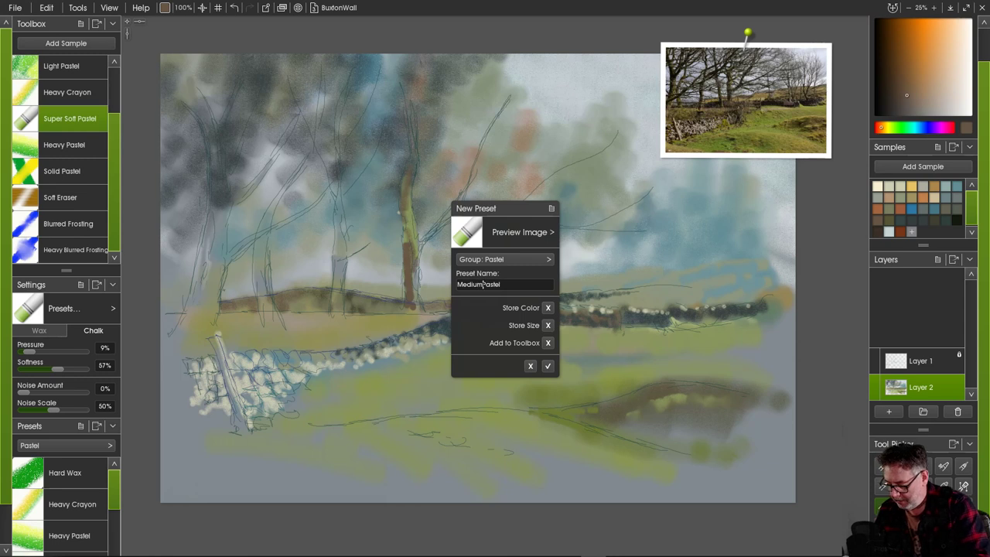
type("Size")
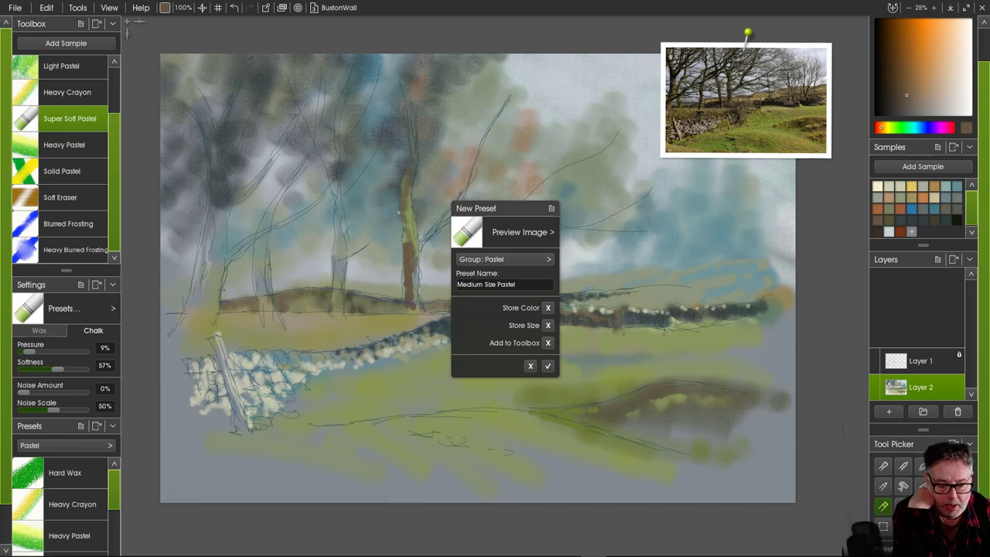
key("Return")
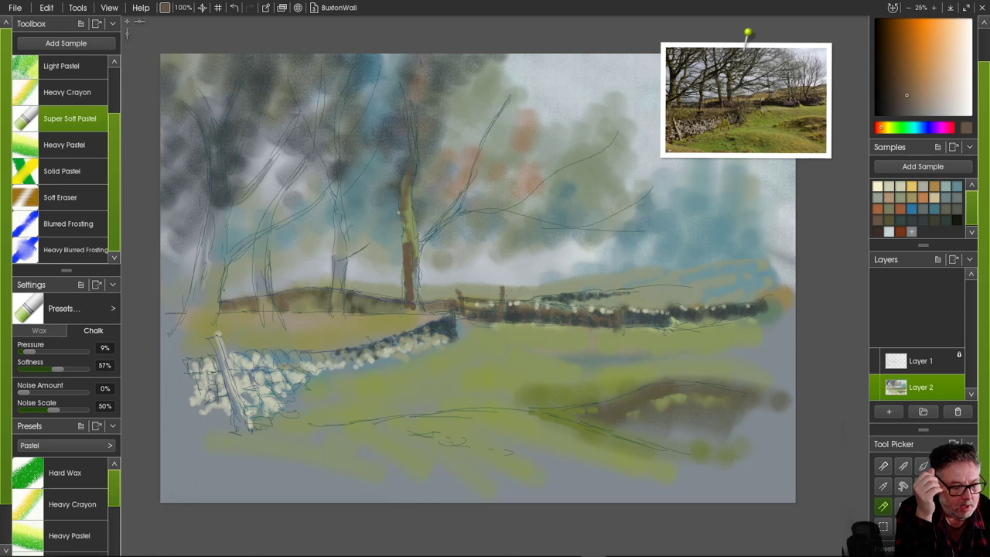
- Add the Medium Size Pastel preset to the Toolbox and place it directly below Super Soft Pastel
scroll(65, 159, "up", 2)
scroll(65, 159, "down", 2)
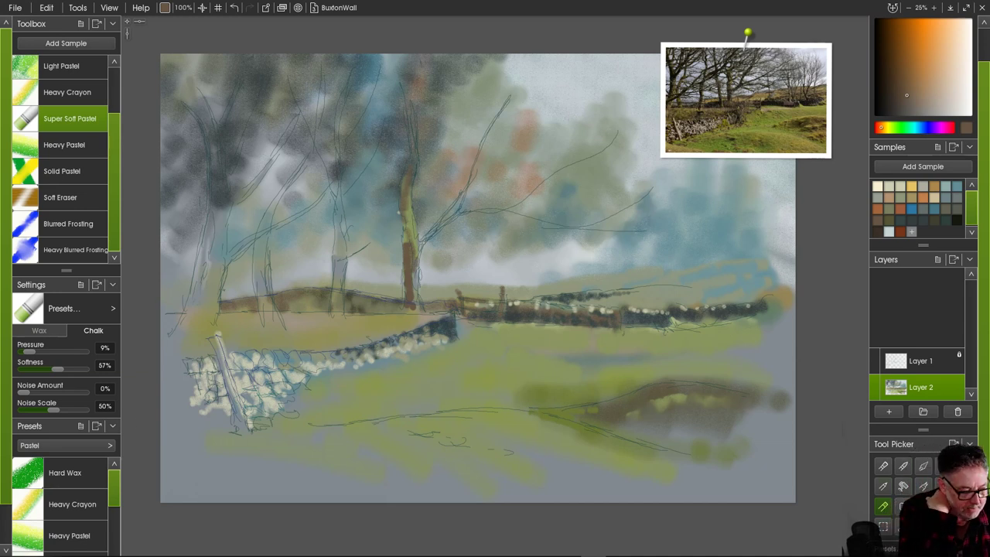
scroll(65, 503, "down", 10)
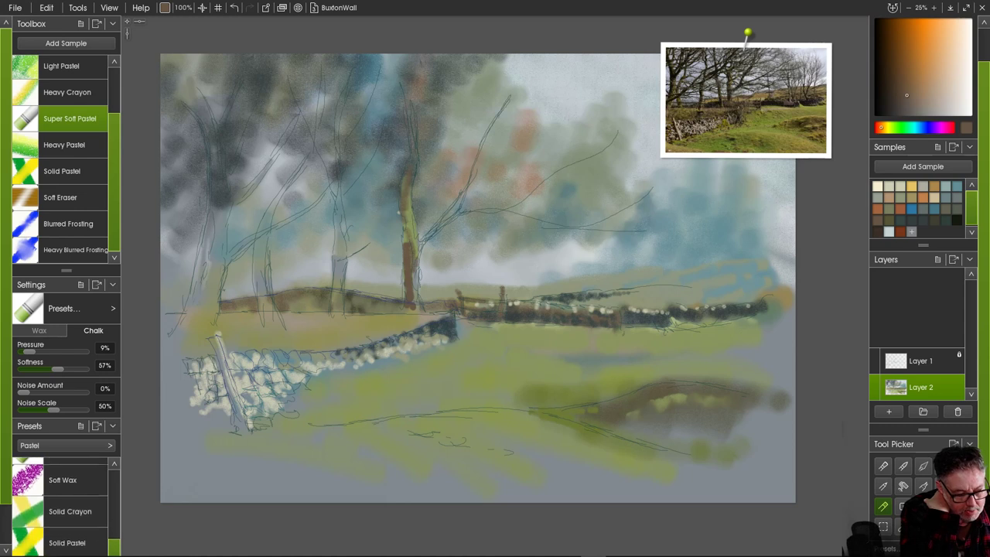
scroll(60, 507, "up", 3)
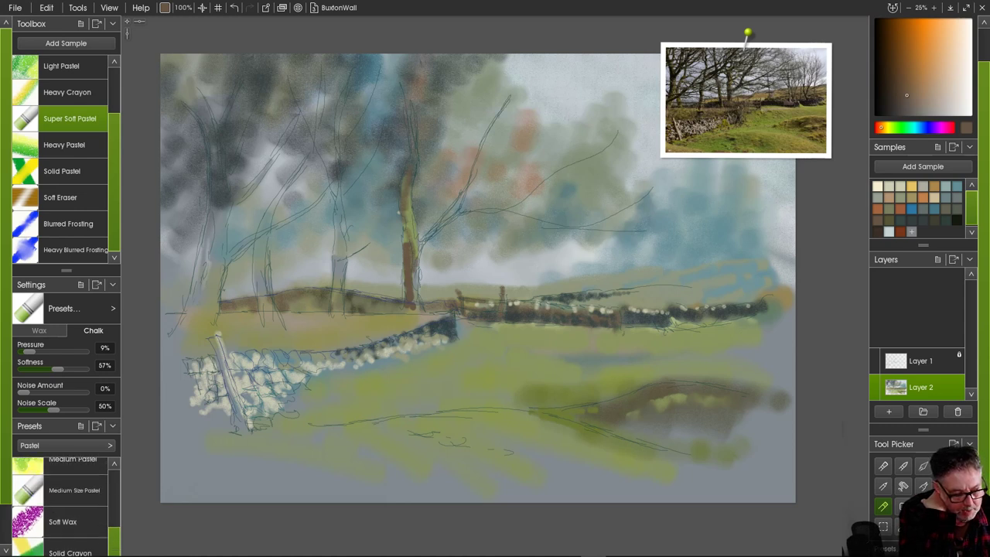
left_click(74, 500)
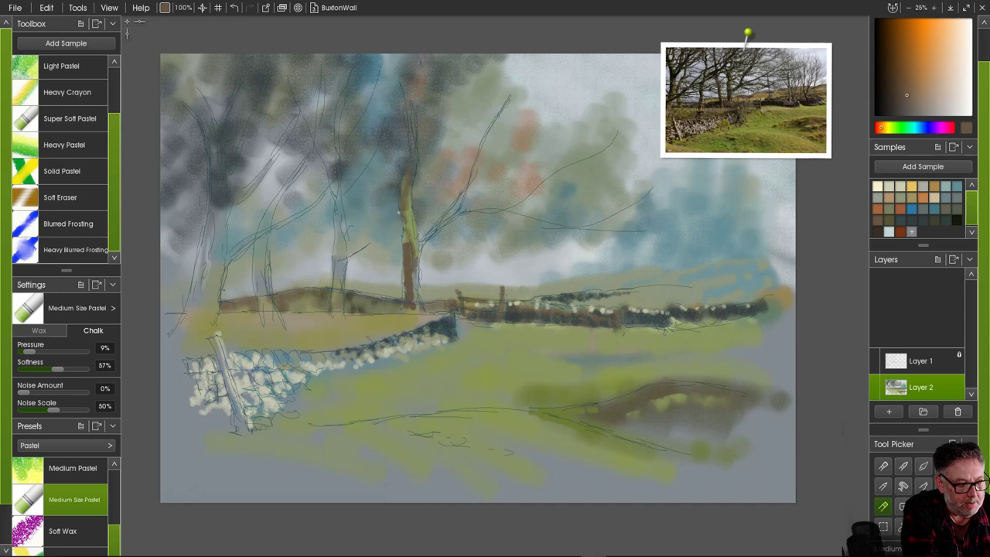
left_click(96, 308)
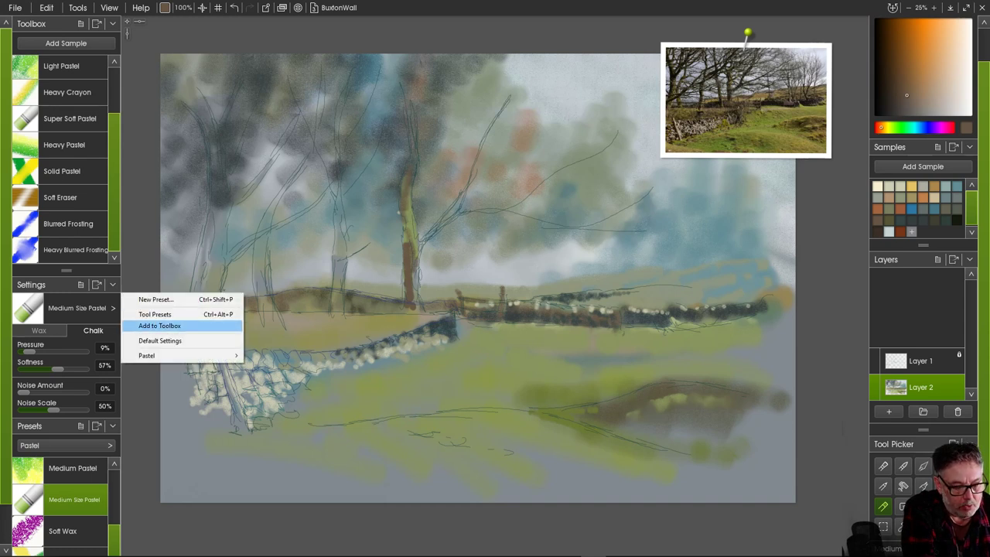
left_click(160, 325)
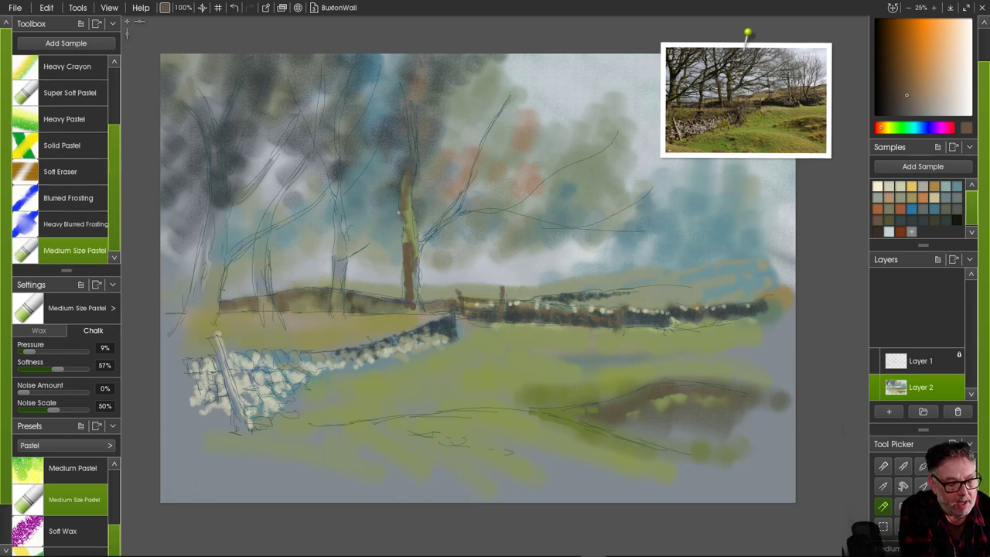
left_click_drag(31, 249, 15, 106)
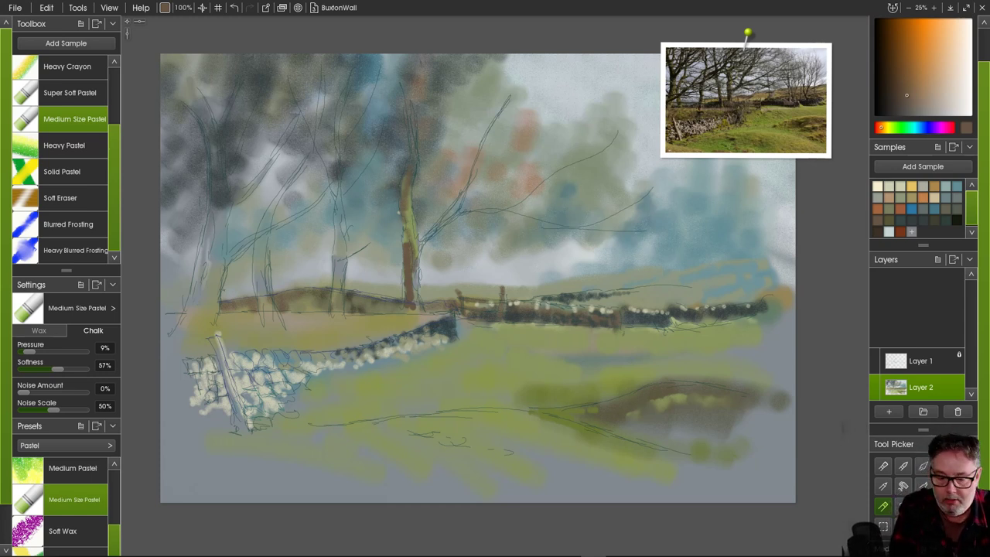
- Extend the brown shading up the higher part of the tree trunk with Medium Size Pastel
left_click_drag(409, 144, 404, 184)
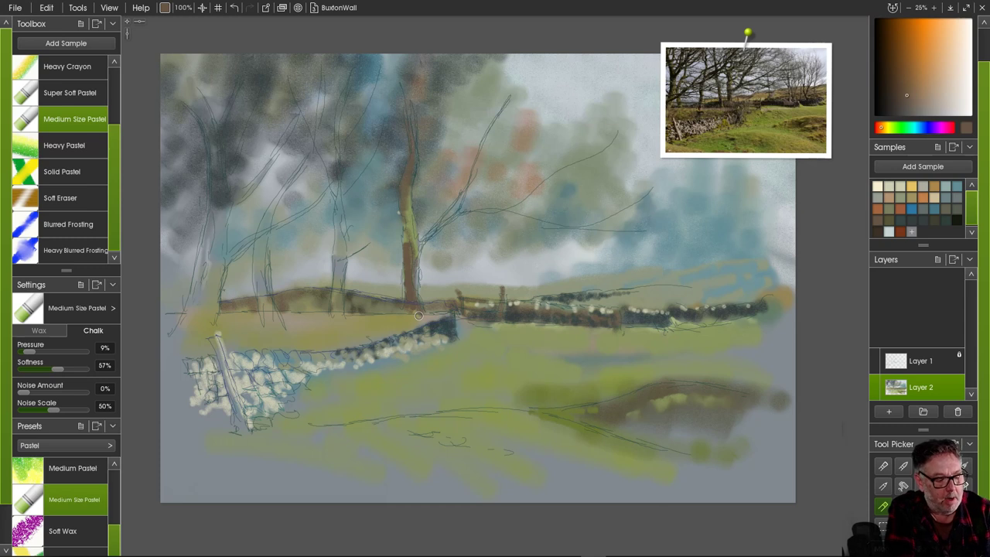
left_click(64, 146)
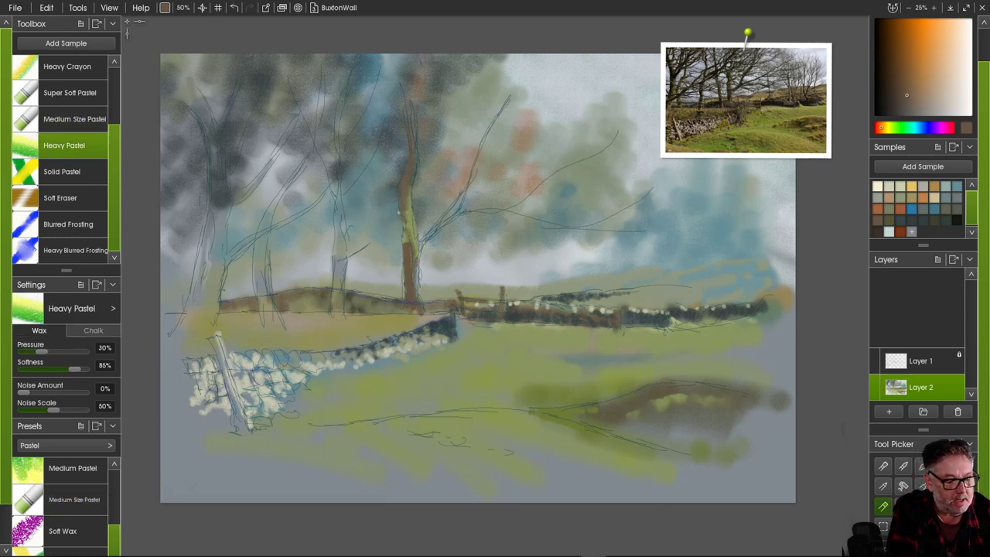
left_click(69, 93)
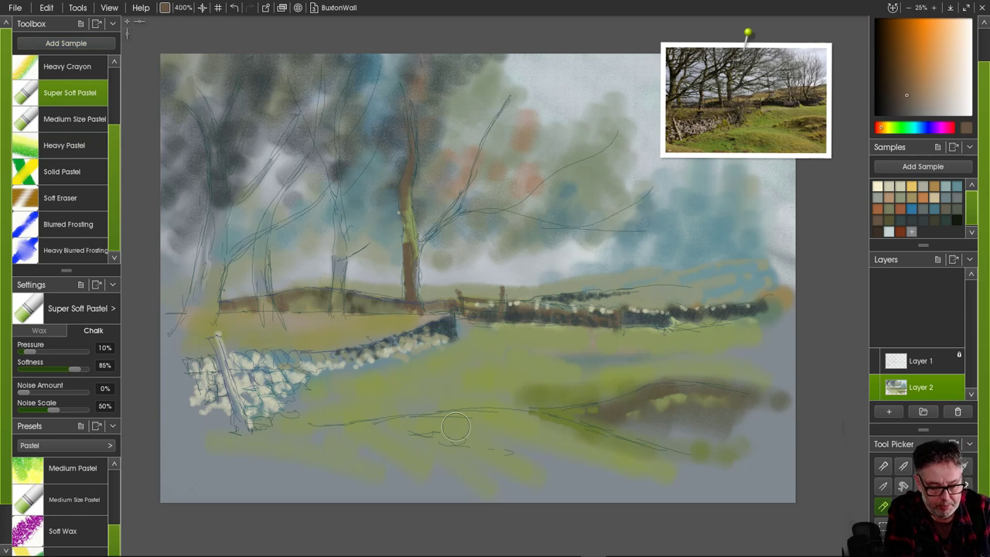
left_click_drag(464, 425, 551, 464)
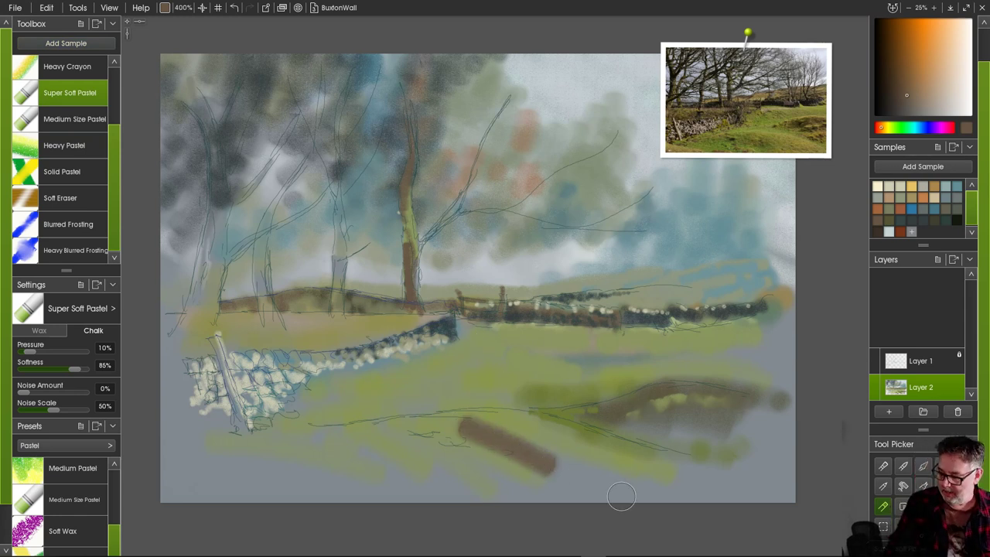
key("ctrl+z")
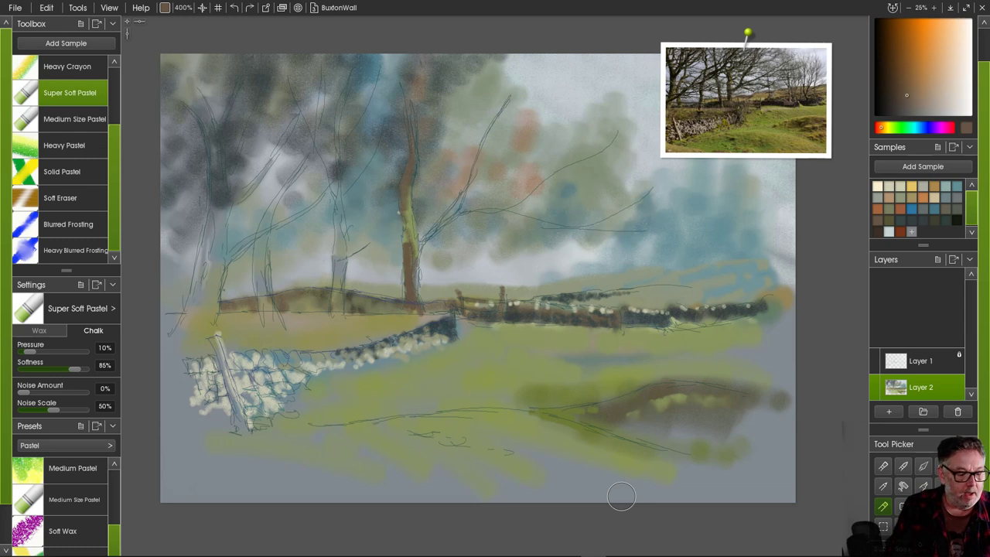
- Stroke brown on the upper trunk of the next tree to the left with Medium Size Pastel and set the brush size to 100%
left_click(74, 499)
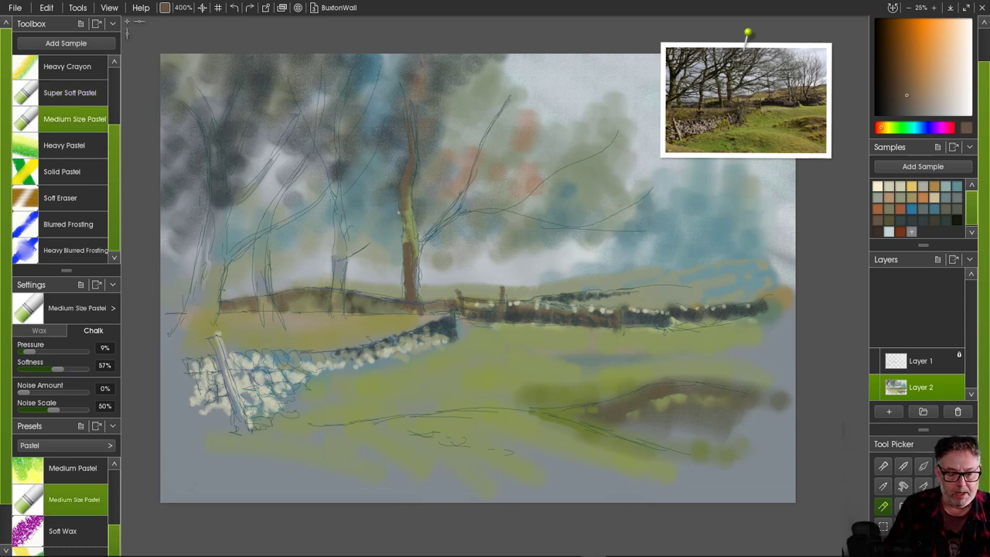
left_click_drag(336, 198, 339, 226)
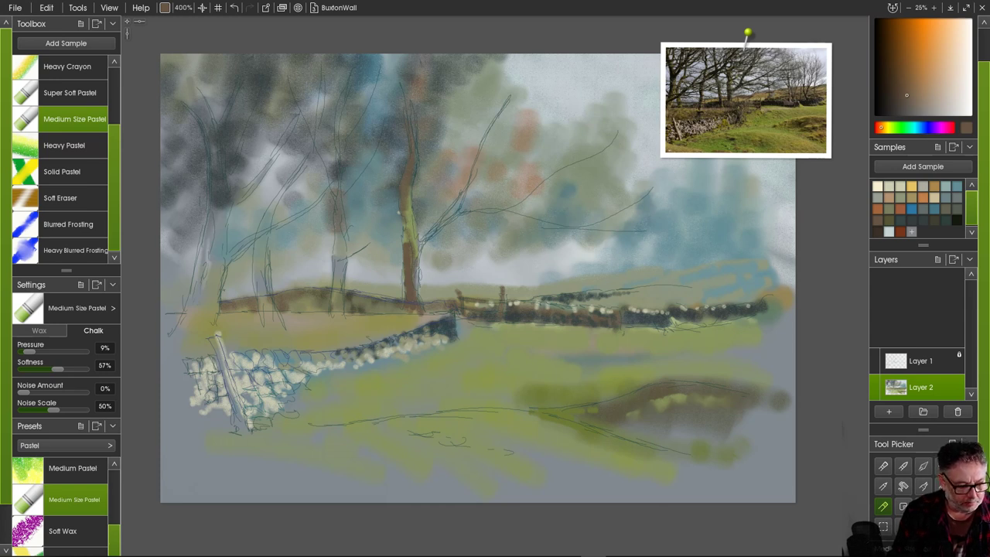
left_click(111, 308)
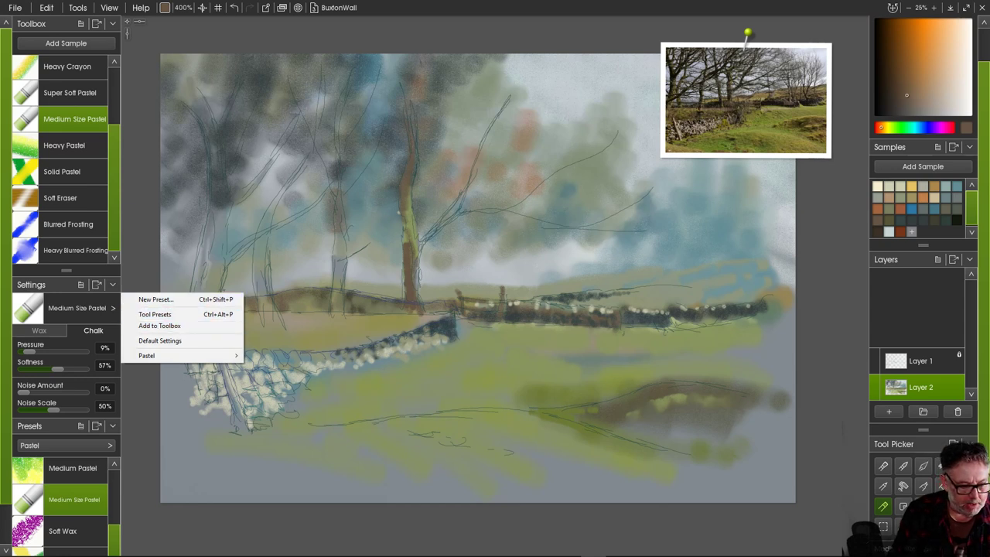
left_click(139, 420)
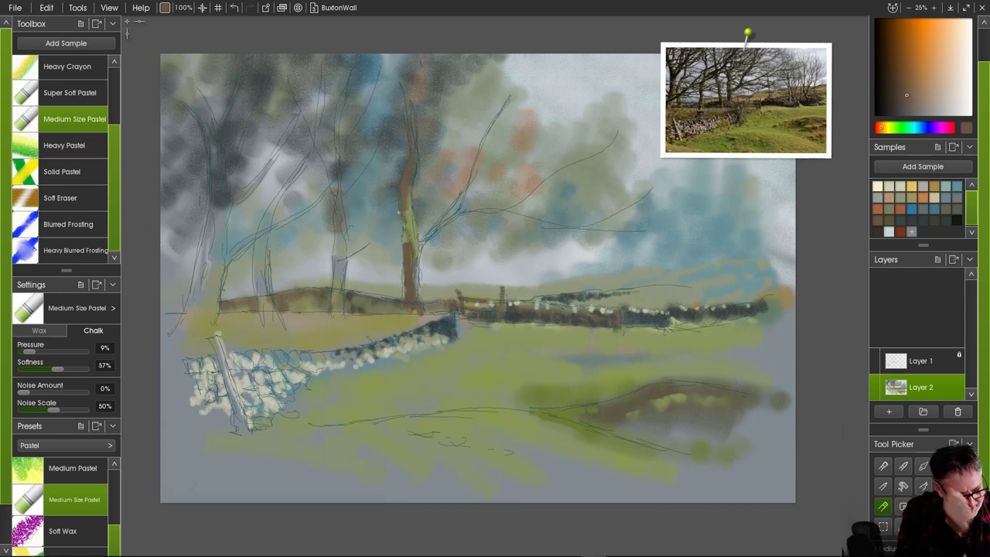
- Save the current pastel settings as the preset Medium size Pastel with Store Size and Add to Toolbox enabled, replacing the existing preset of that name
scroll(66, 503, "up", 3)
scroll(65, 502, "down", 5)
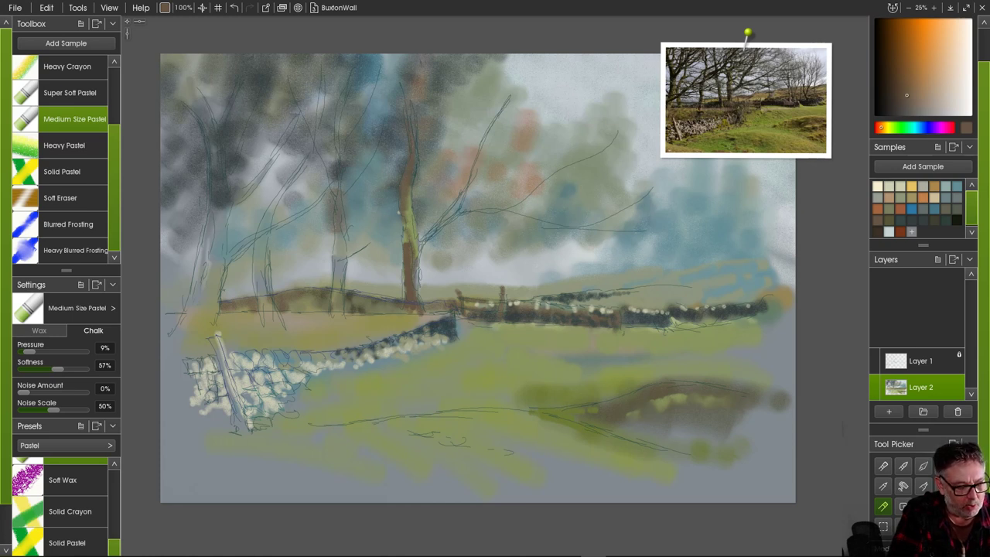
left_click(113, 307)
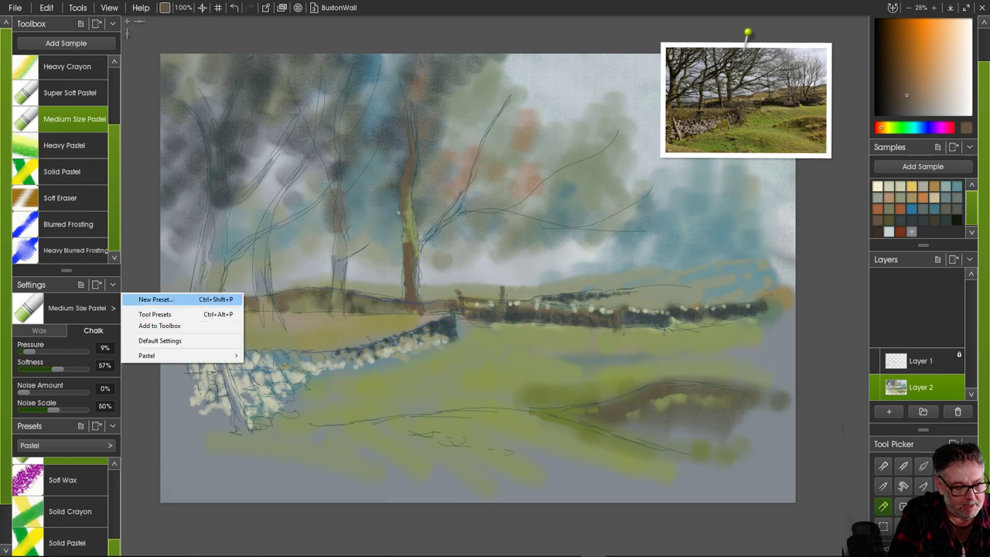
left_click(155, 299)
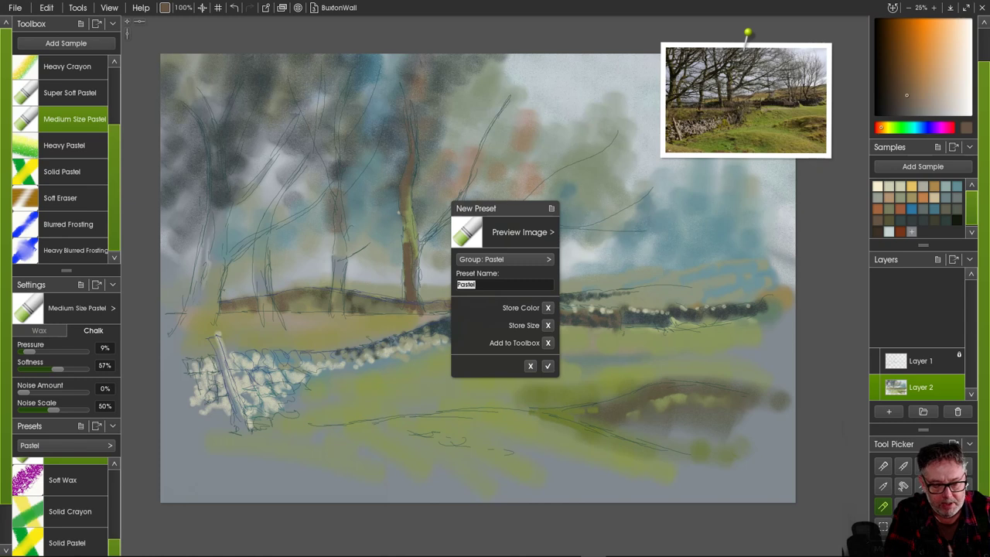
left_click(458, 285)
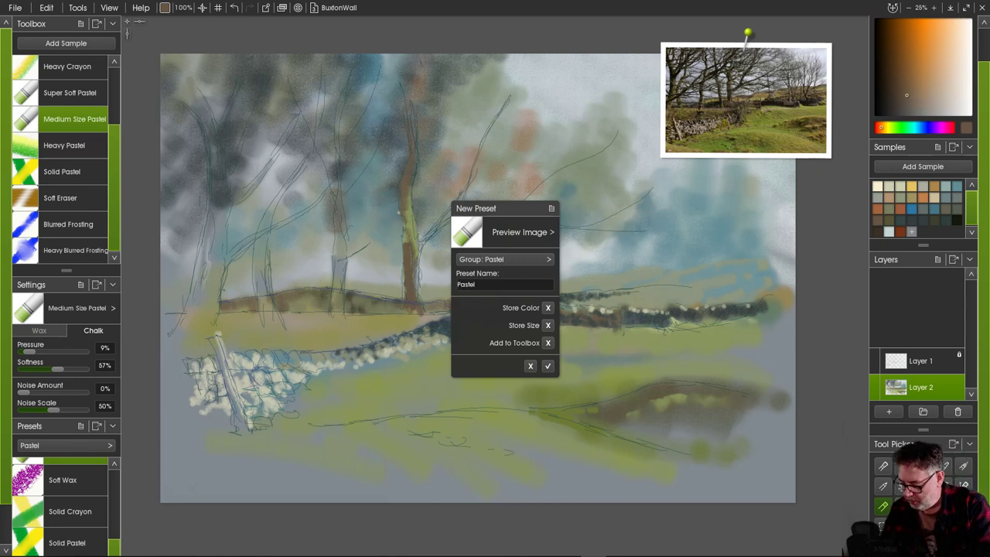
type("Med")
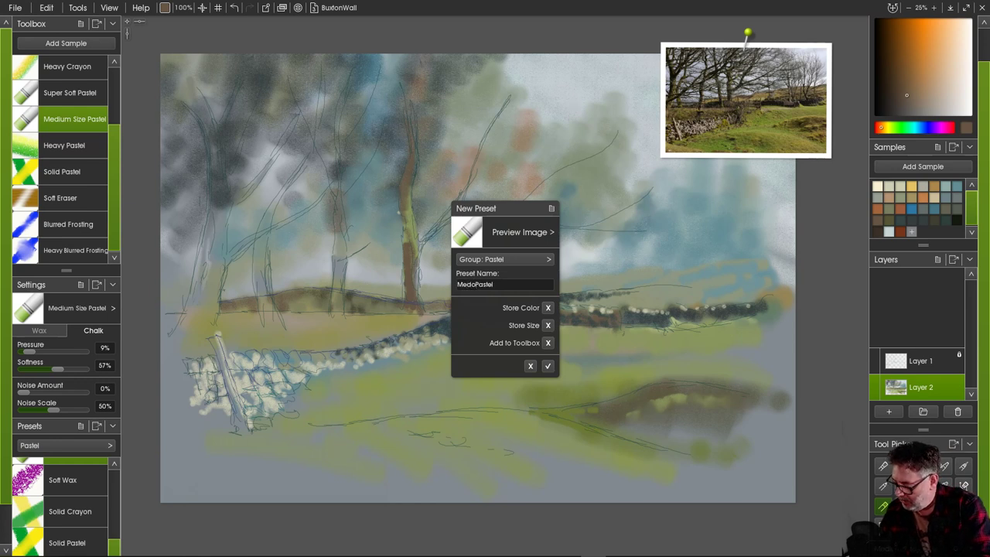
type("ium si")
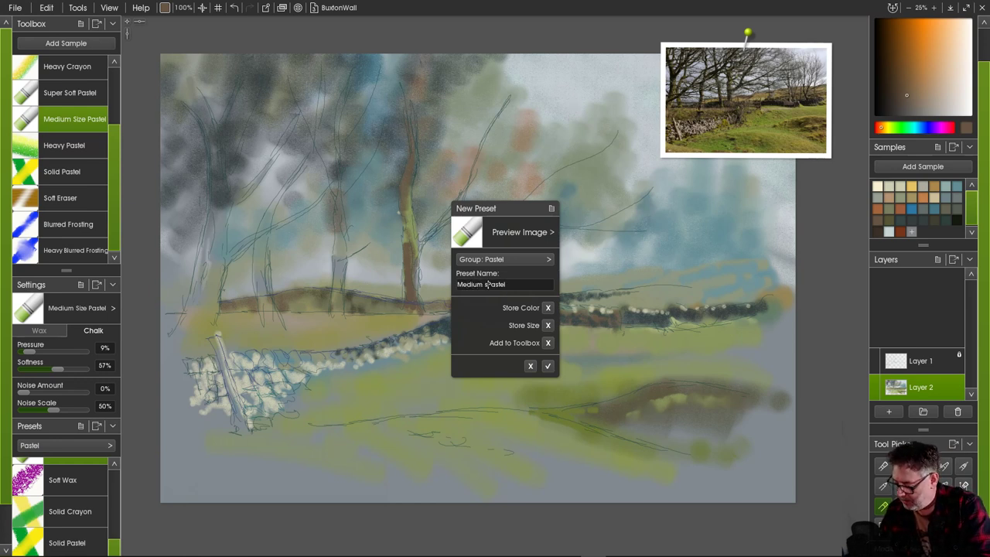
type("ze")
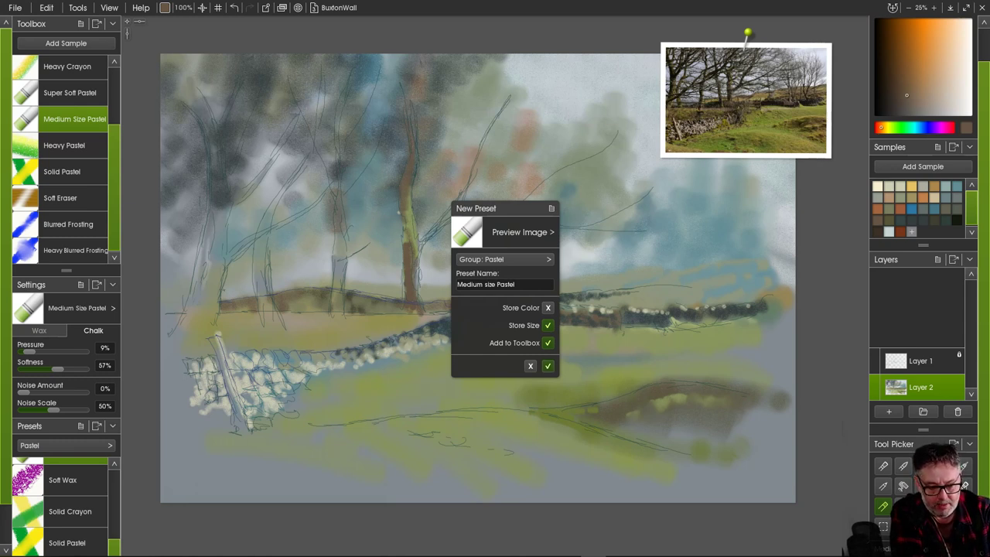
left_click(548, 366)
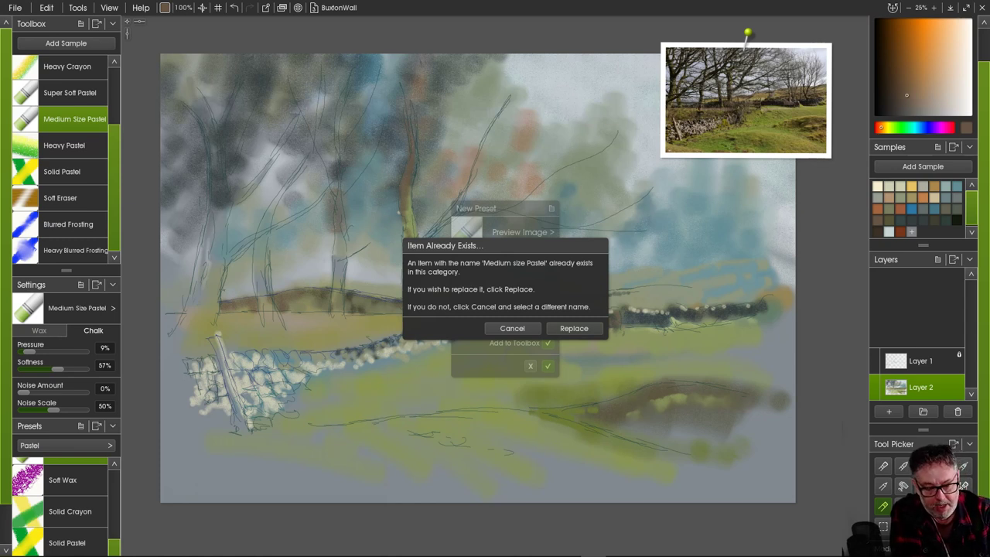
left_click(574, 328)
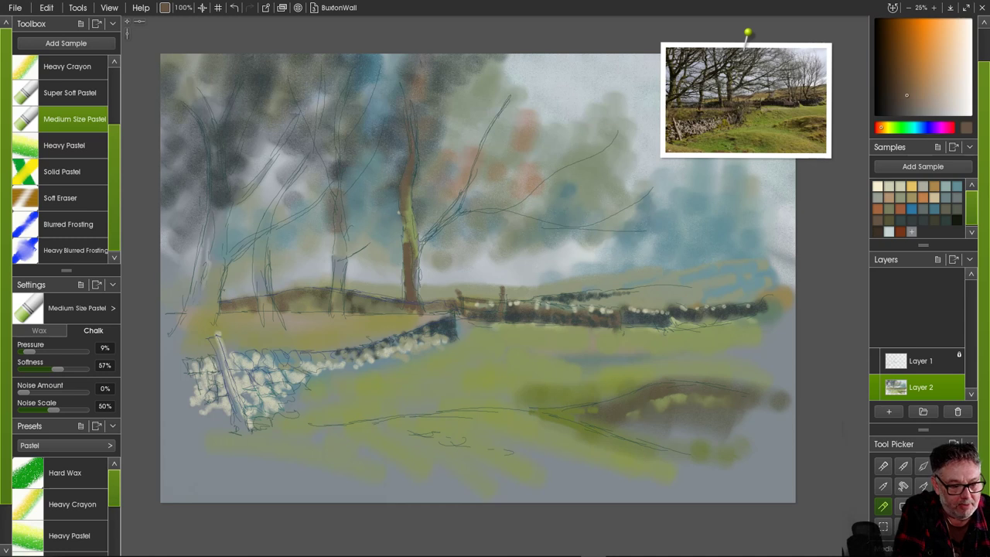
- Paint two diagonal brown test strokes on the central foreground grass, one with Super Soft Pastel and one with Medium Size Pastel
left_click(71, 93)
left_click_drag(452, 375, 542, 439)
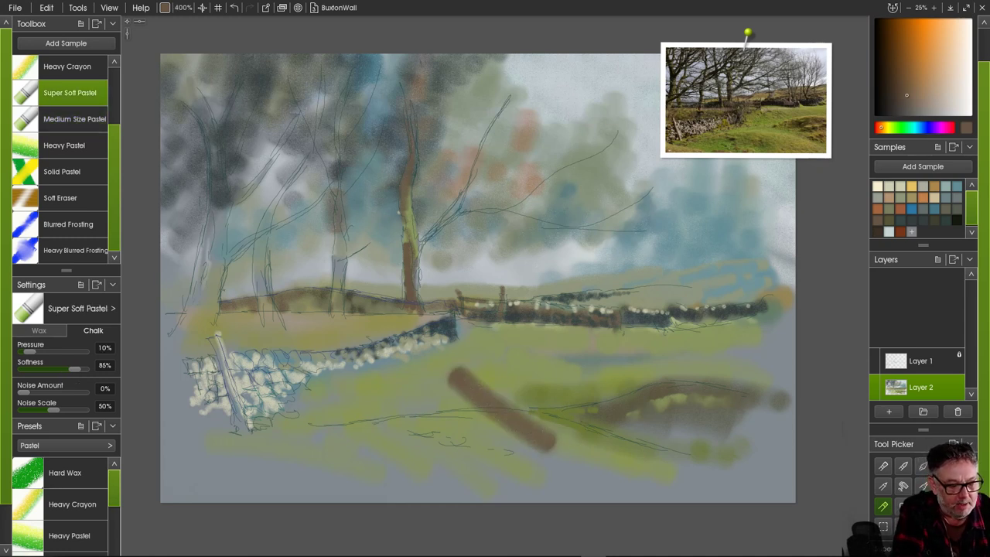
left_click(74, 118)
left_click_drag(429, 384, 522, 460)
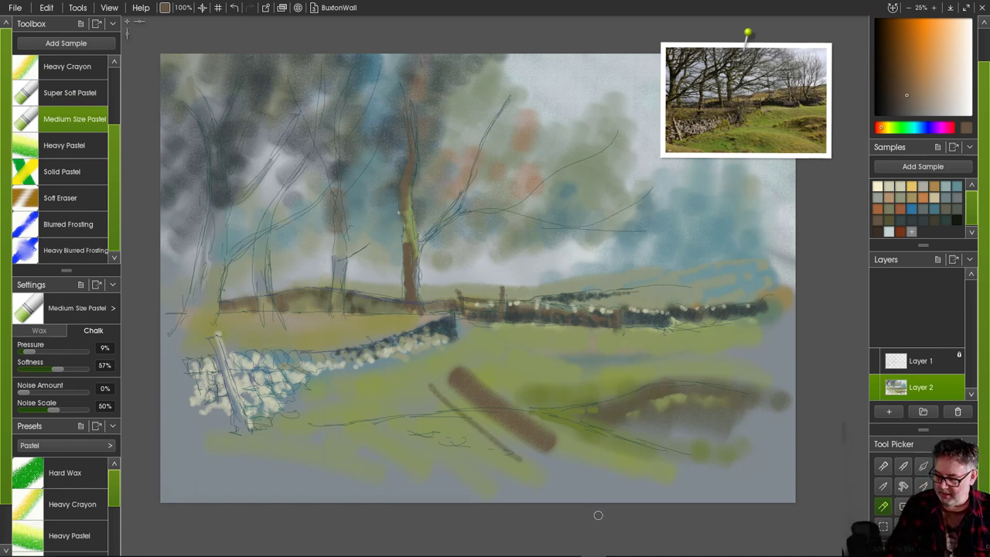
- Undo the two brown strokes in the foreground and paint the central tree's right-hand branch brown along its sketch line
key("ctrl+z")
key("ctrl+z")
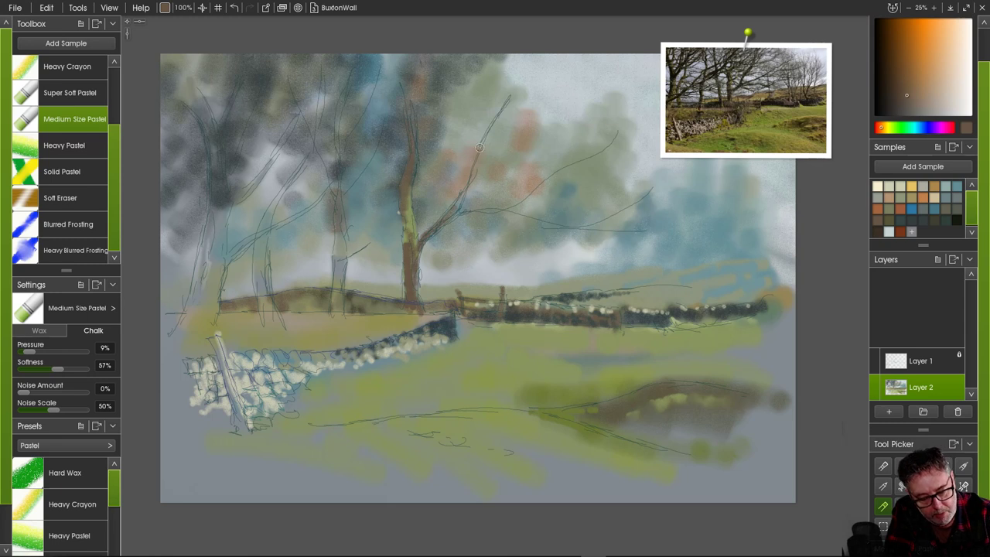
left_click_drag(480, 144, 456, 207)
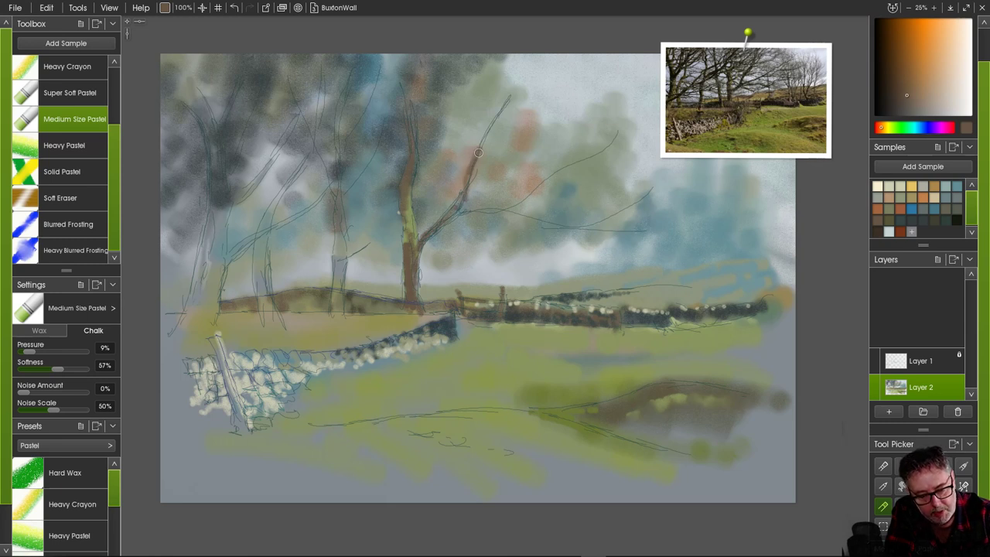
left_click_drag(487, 128, 467, 177)
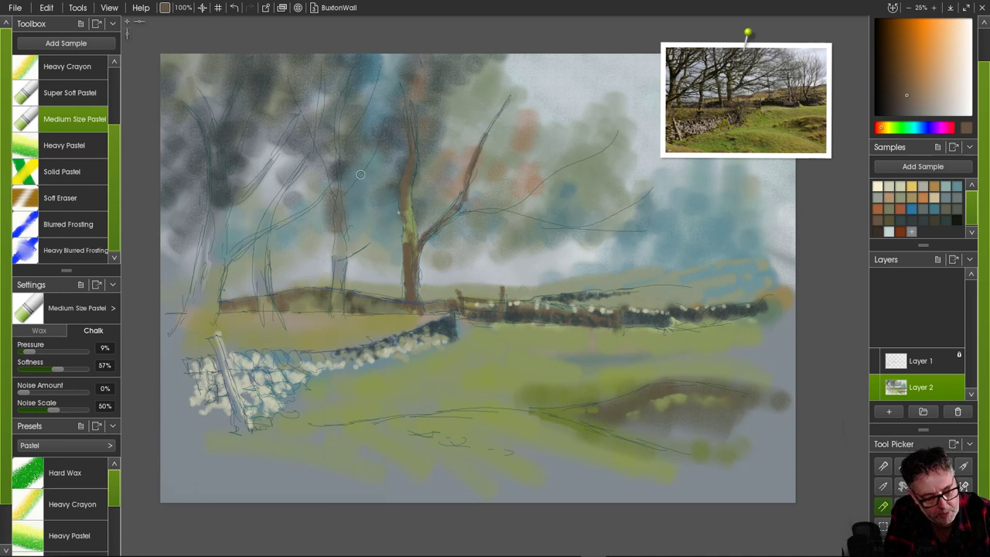
- Paint the neighbouring trunk left of the central tree brown from the treetop down to the ground
left_click_drag(360, 175, 333, 236)
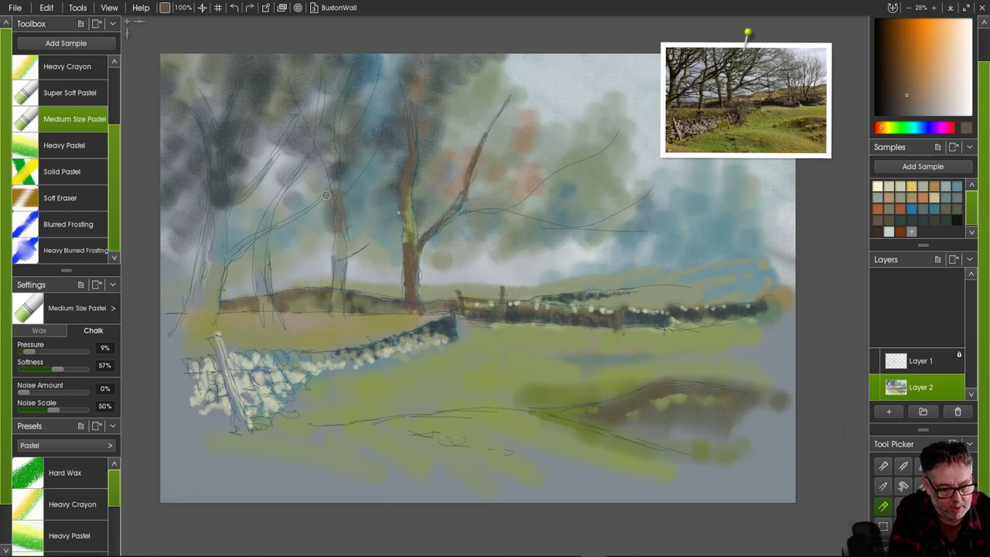
mouse_move(325, 177)
left_mouse_down()
mouse_move(336, 217)
mouse_move(335, 318)
left_mouse_up()
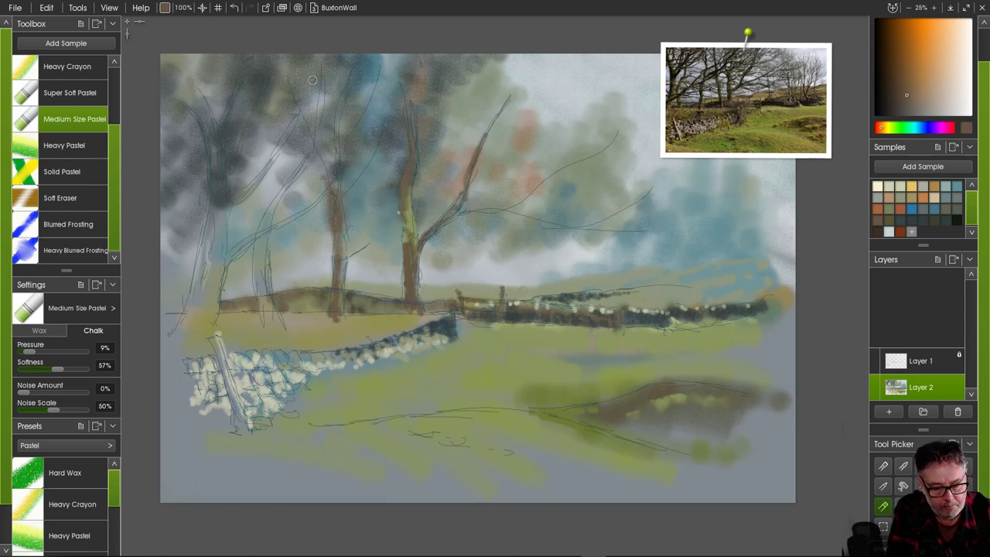
left_click_drag(320, 85, 333, 204)
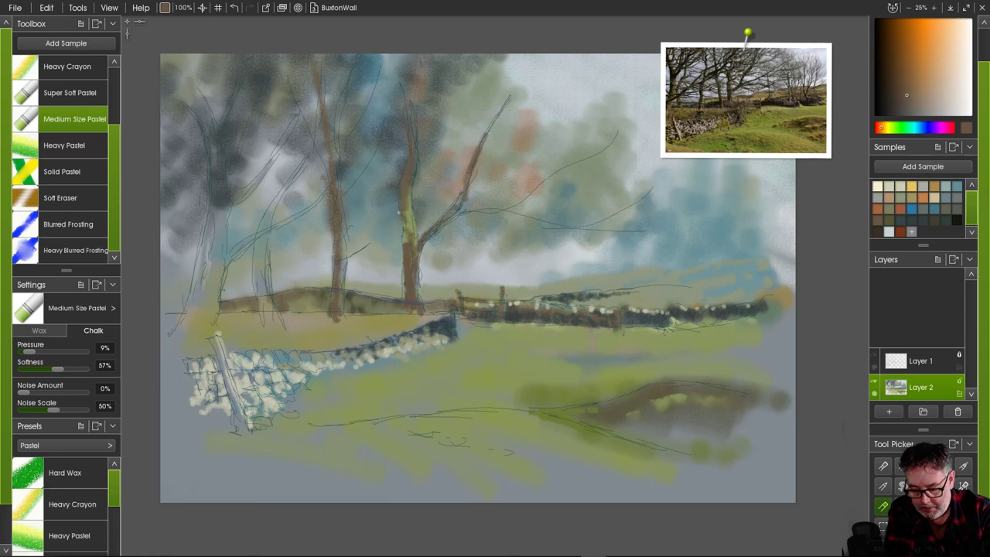
- Shade that brown trunk and its base with dark slate, and darken the wall between it and the central tree
left_click(912, 221)
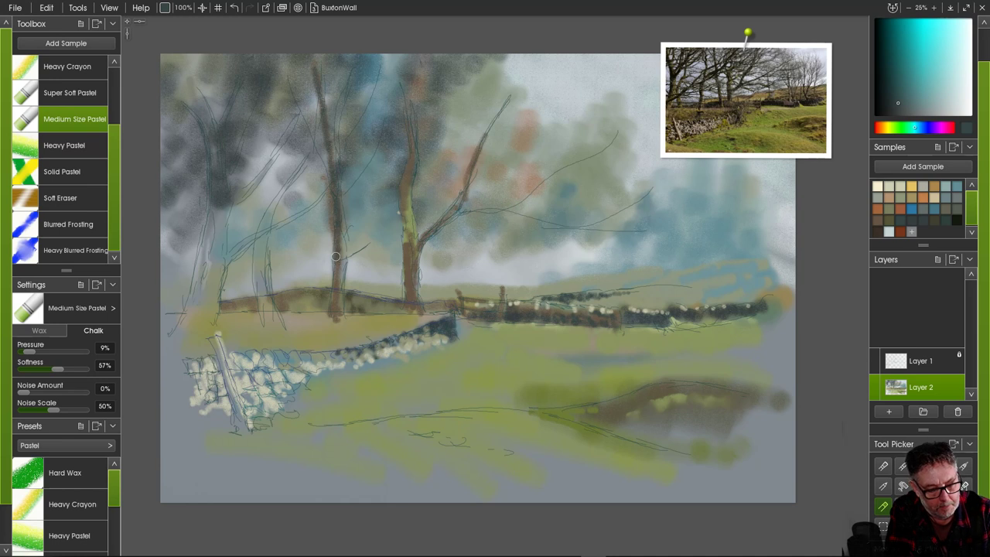
left_click_drag(332, 314, 331, 320)
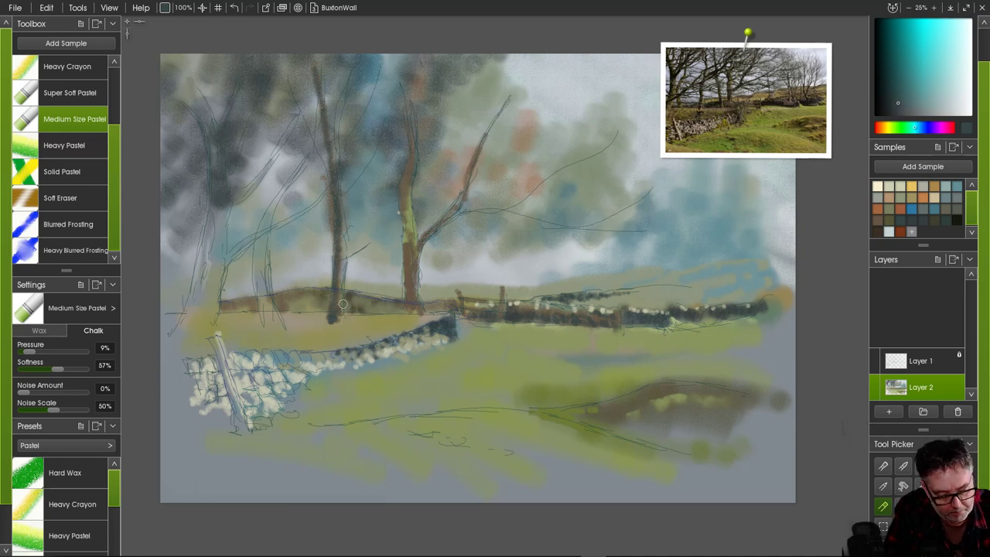
mouse_move(358, 308)
left_mouse_down()
mouse_move(346, 310)
mouse_move(387, 311)
left_mouse_up()
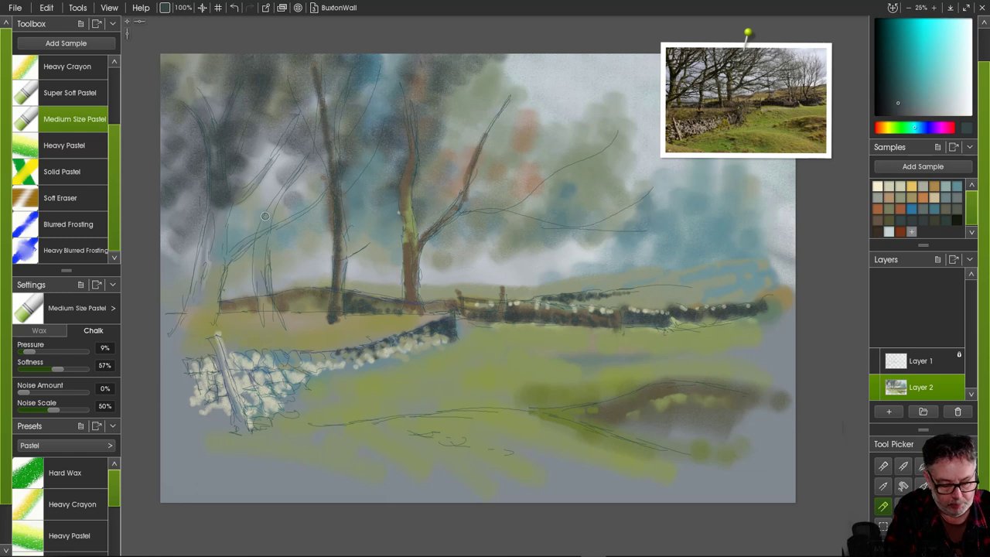
- Paint the slender curved trunk second from the left with dark slate and olive-grey pastel strokes
left_click_drag(269, 210, 266, 242)
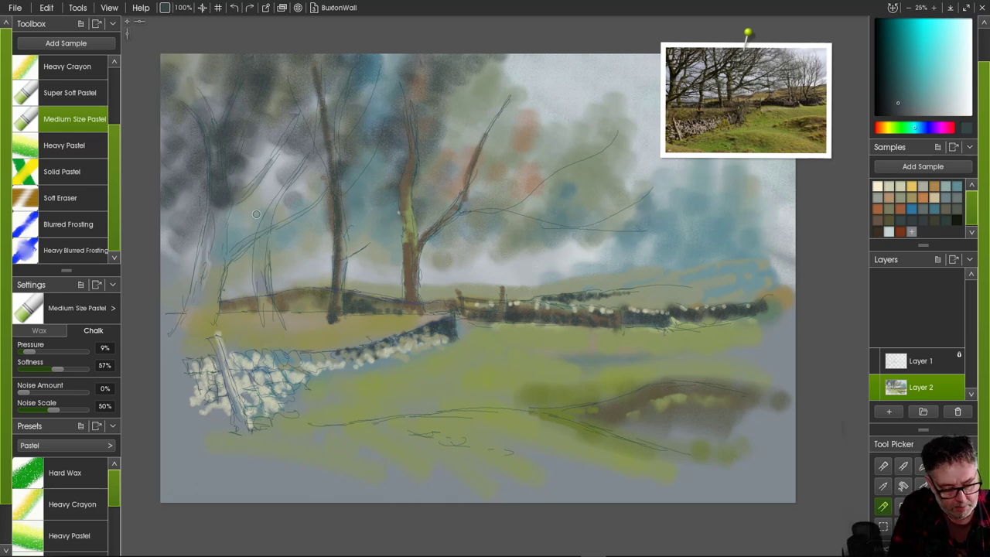
mouse_move(251, 197)
left_mouse_down()
mouse_move(244, 280)
mouse_move(239, 271)
mouse_move(243, 246)
mouse_move(248, 290)
left_mouse_up()
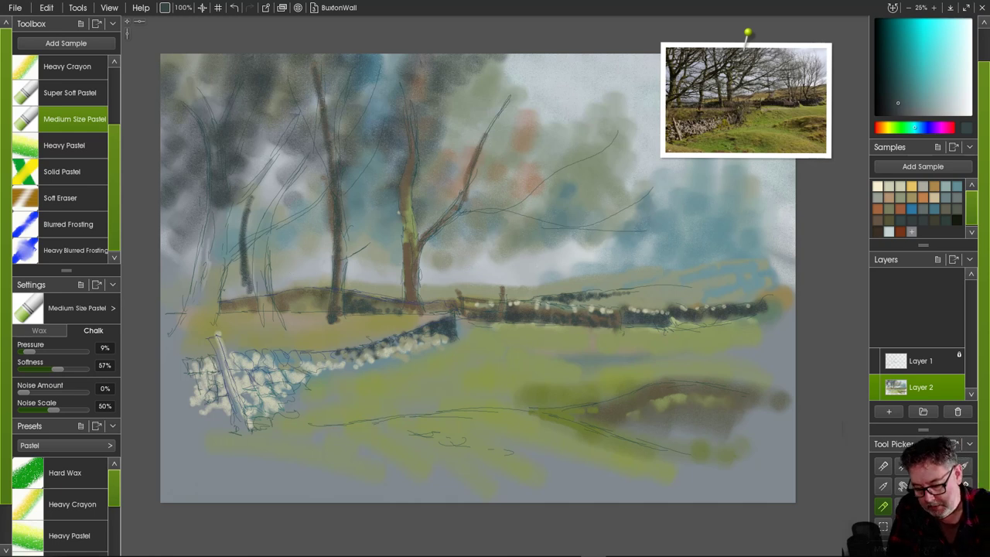
left_click(888, 208)
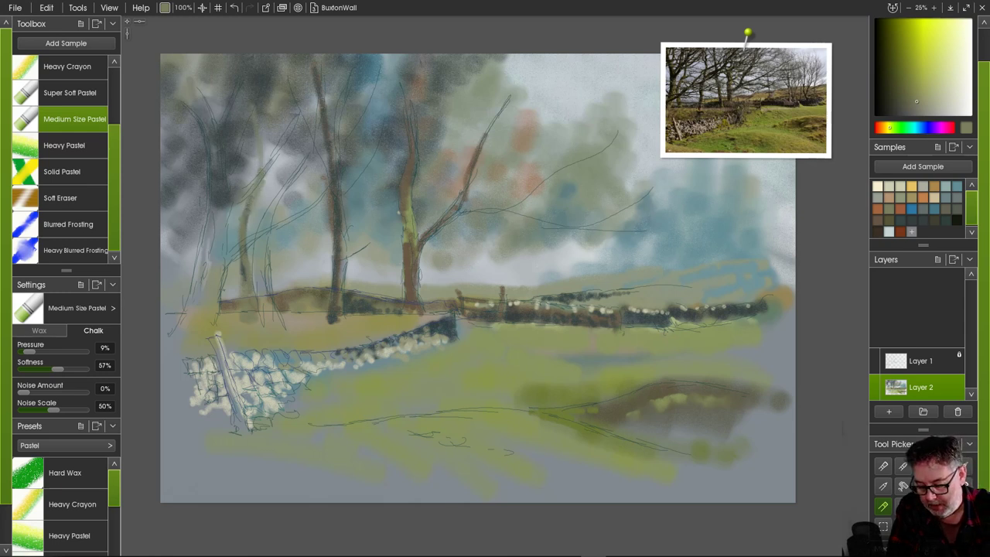
left_click(900, 220)
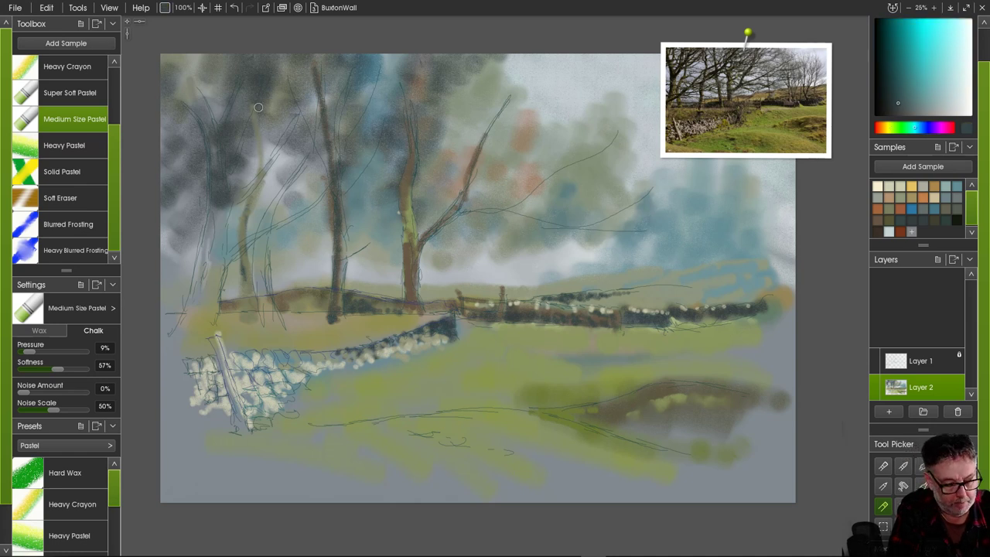
mouse_move(259, 108)
left_mouse_down()
mouse_move(259, 144)
mouse_move(252, 94)
mouse_move(261, 178)
mouse_move(260, 168)
mouse_move(255, 196)
mouse_move(263, 111)
mouse_move(255, 194)
mouse_move(243, 196)
mouse_move(255, 187)
mouse_move(240, 225)
mouse_move(242, 267)
left_mouse_up()
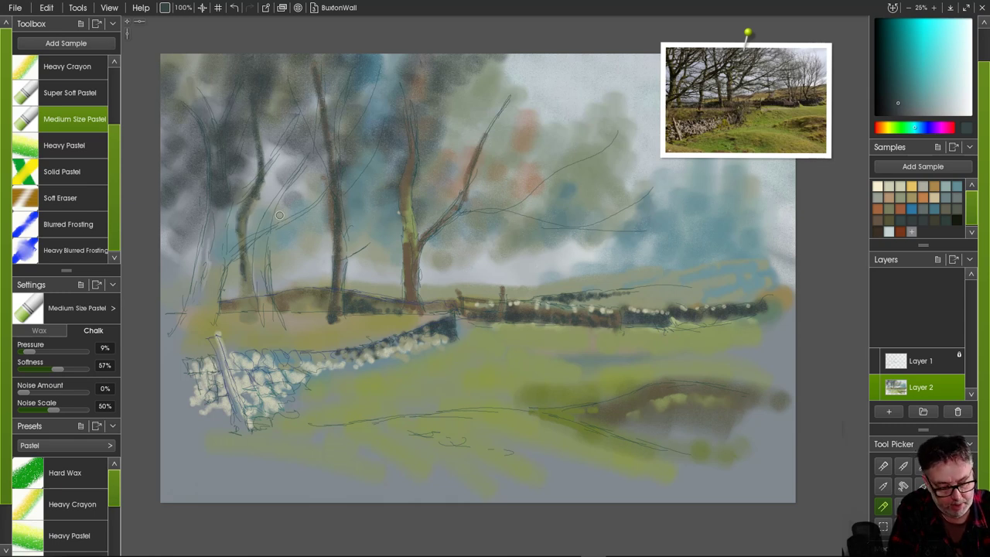
- Paint the third trunk from the left and the thick leftmost trunk in dark slate down to their bases
mouse_move(279, 215)
left_mouse_down()
mouse_move(285, 326)
mouse_move(280, 211)
mouse_move(297, 144)
mouse_move(285, 62)
mouse_move(300, 146)
mouse_move(277, 326)
left_mouse_up()
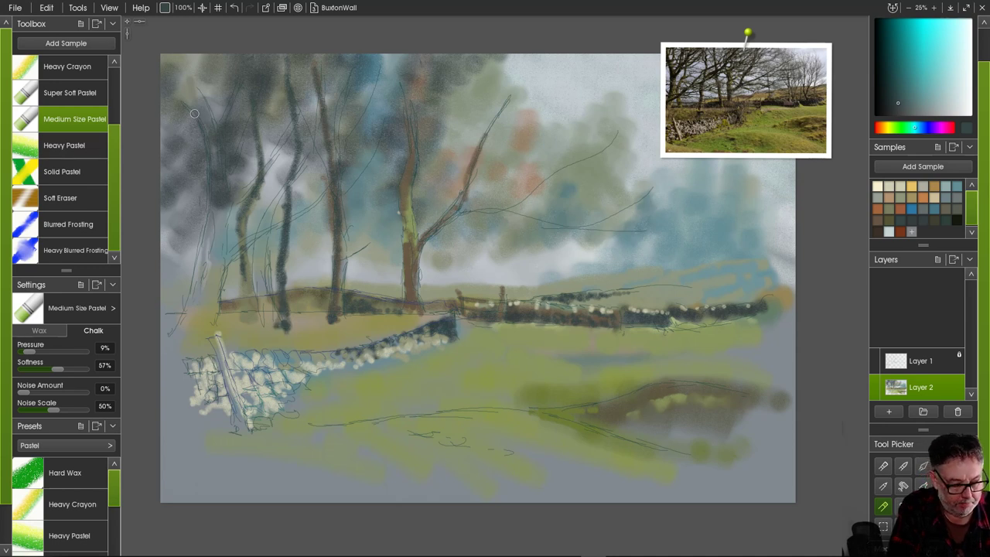
mouse_move(194, 113)
left_mouse_down()
mouse_move(218, 173)
mouse_move(221, 152)
mouse_move(206, 248)
mouse_move(213, 229)
mouse_move(226, 229)
mouse_move(199, 282)
left_mouse_up()
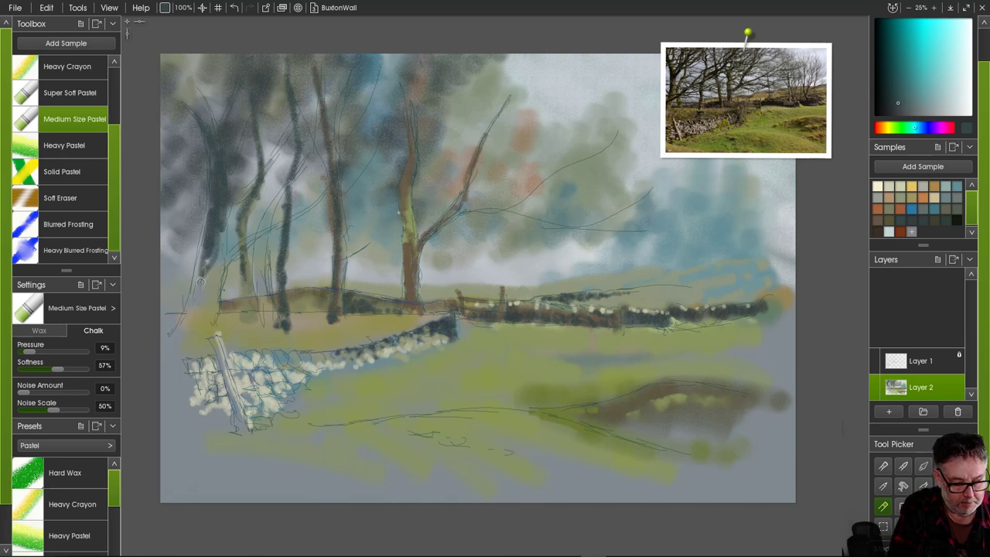
mouse_move(211, 248)
left_mouse_down()
mouse_move(215, 272)
mouse_move(208, 284)
mouse_move(207, 248)
mouse_move(193, 319)
mouse_move(202, 258)
mouse_move(187, 315)
mouse_move(202, 283)
left_mouse_up()
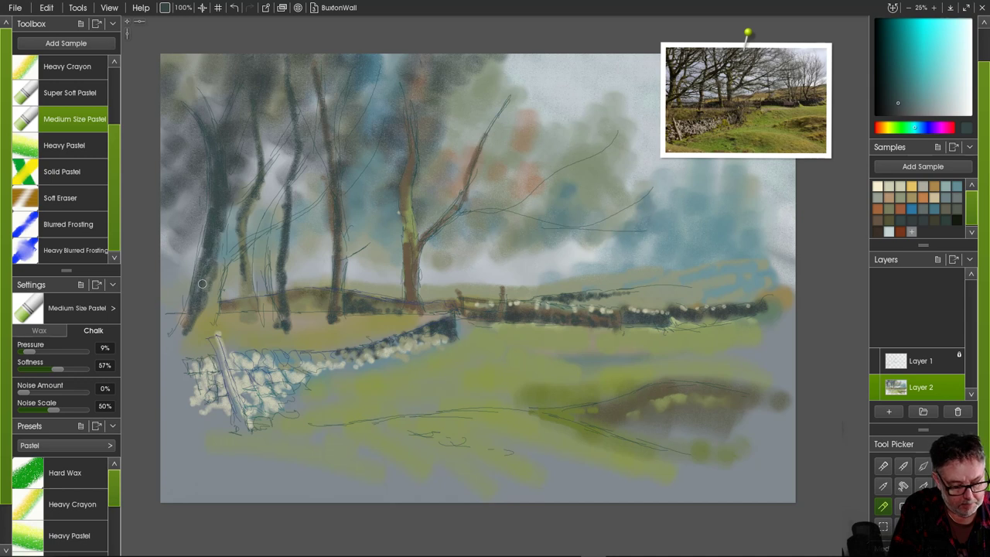
- Add light grey-green highlights along the leftmost tree's trunk and its two upper forks
left_click(912, 198)
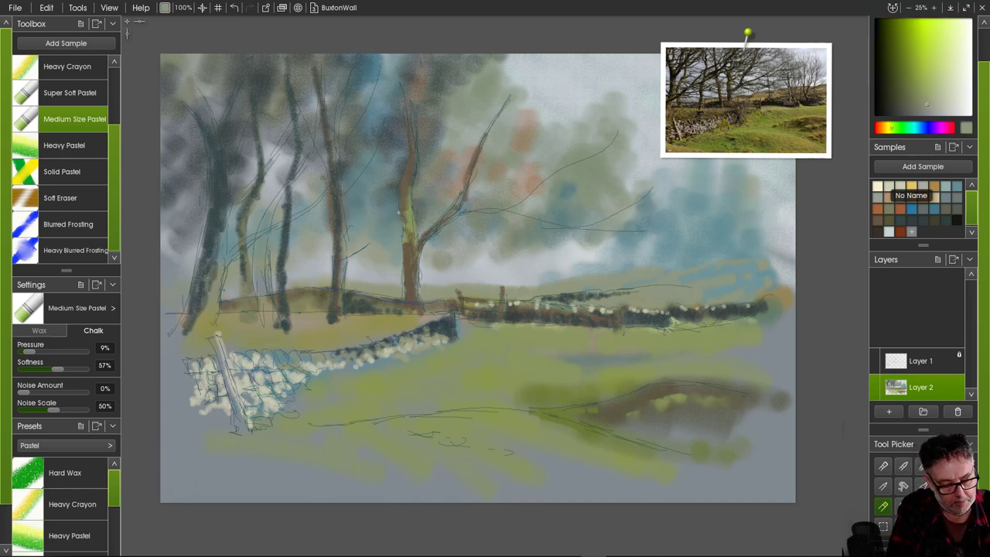
left_click_drag(224, 202, 223, 236)
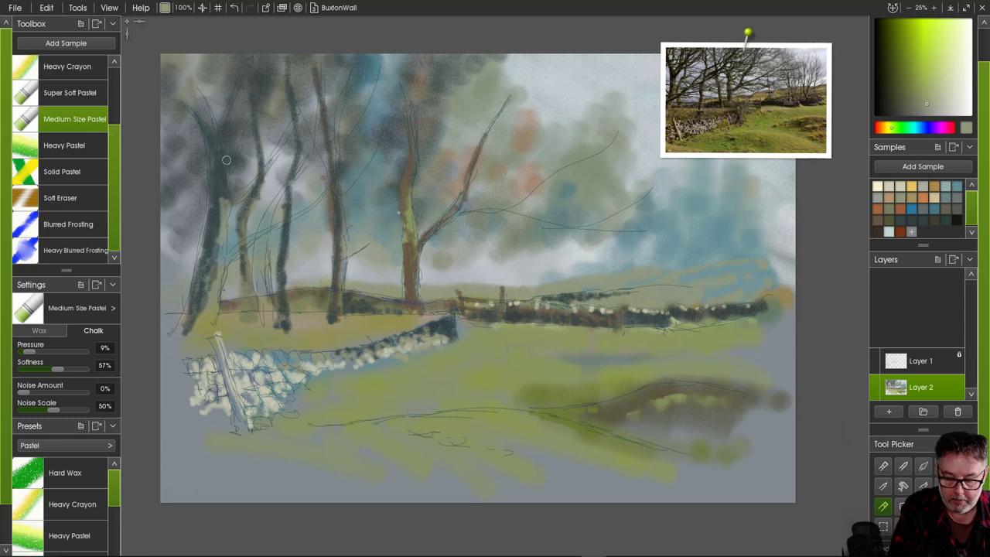
left_click_drag(220, 165, 220, 136)
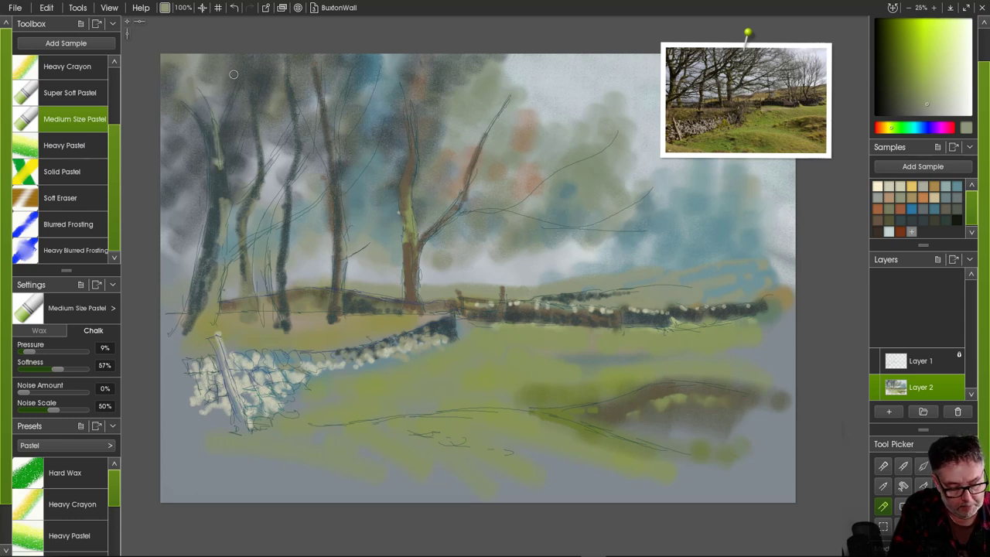
left_click_drag(234, 74, 219, 178)
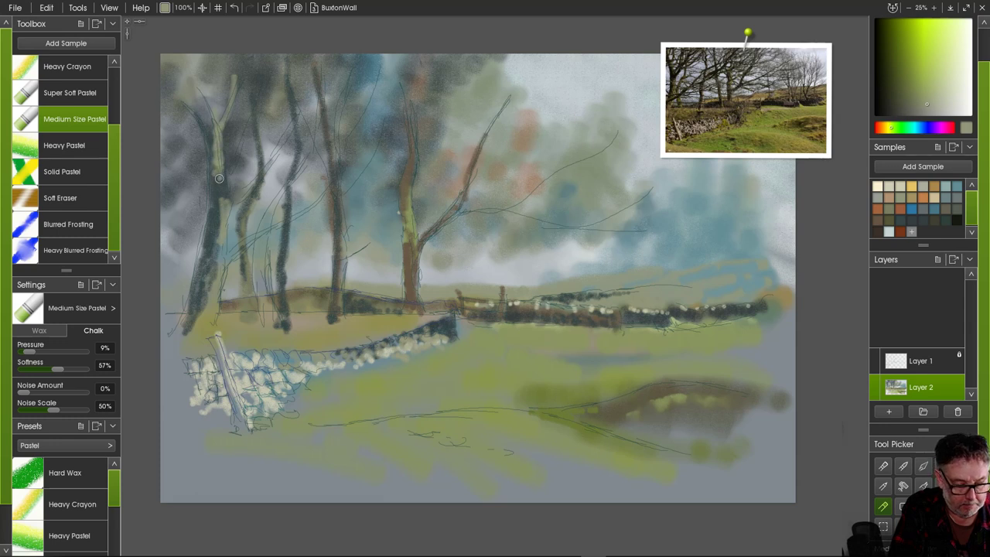
left_click_drag(203, 100, 217, 200)
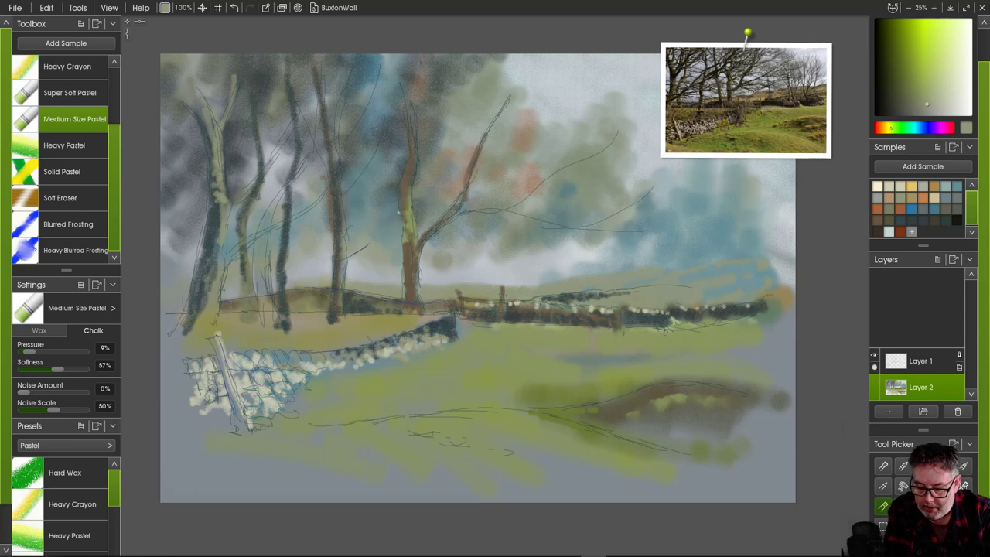
- Unlock Layer 1 and erase stray sketch lines between the left-hand trees with the Soft Eraser at 50% pressure
left_click(921, 361)
left_click(959, 355)
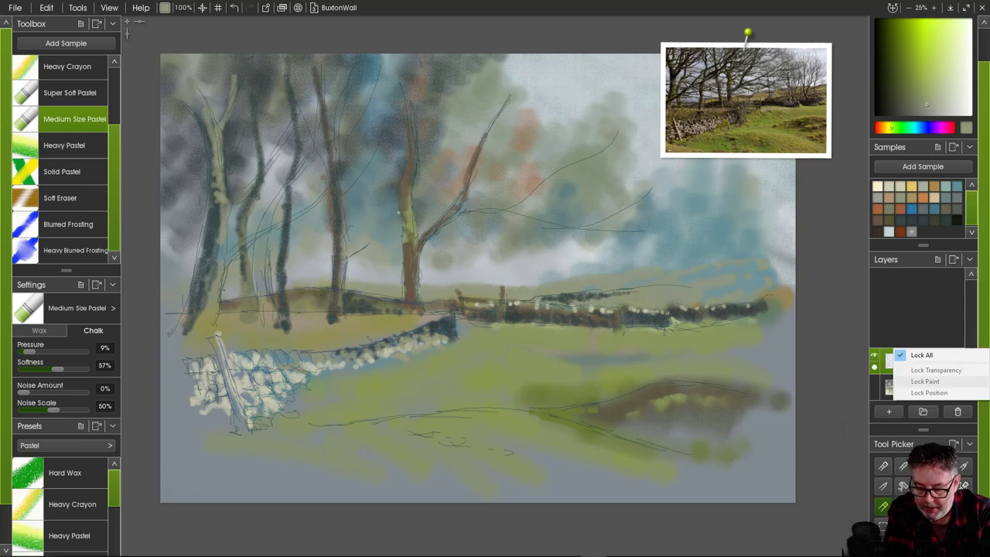
left_click(923, 356)
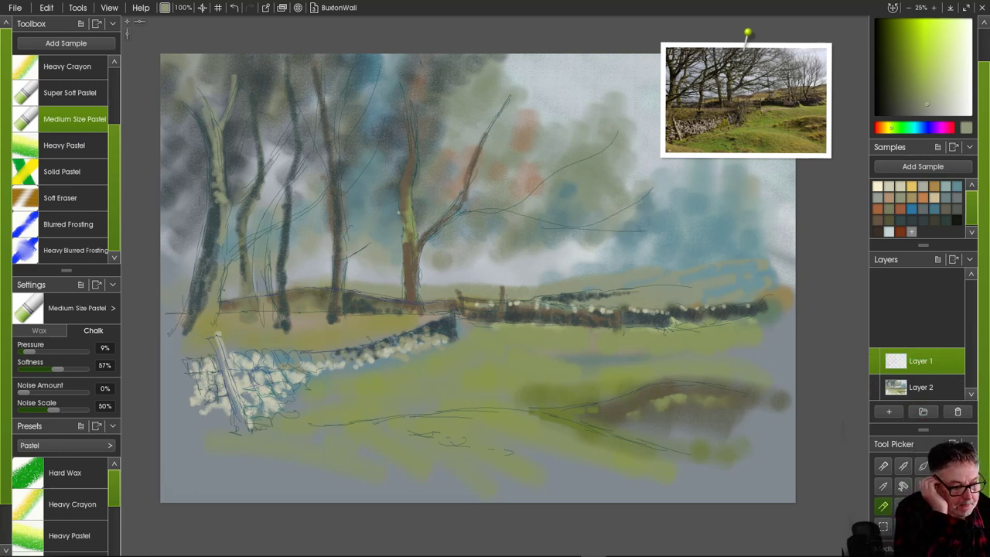
left_click(60, 198)
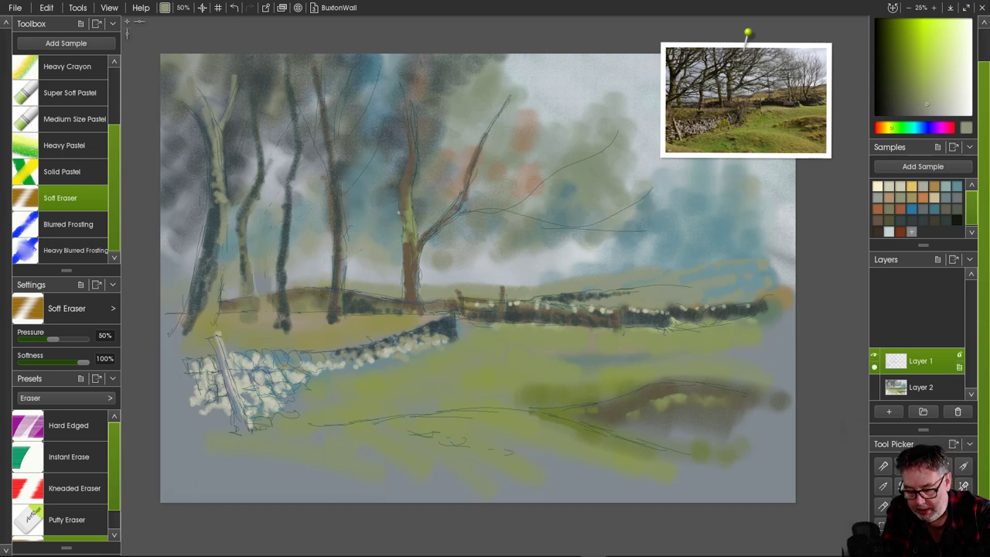
left_click(960, 354)
key("Escape")
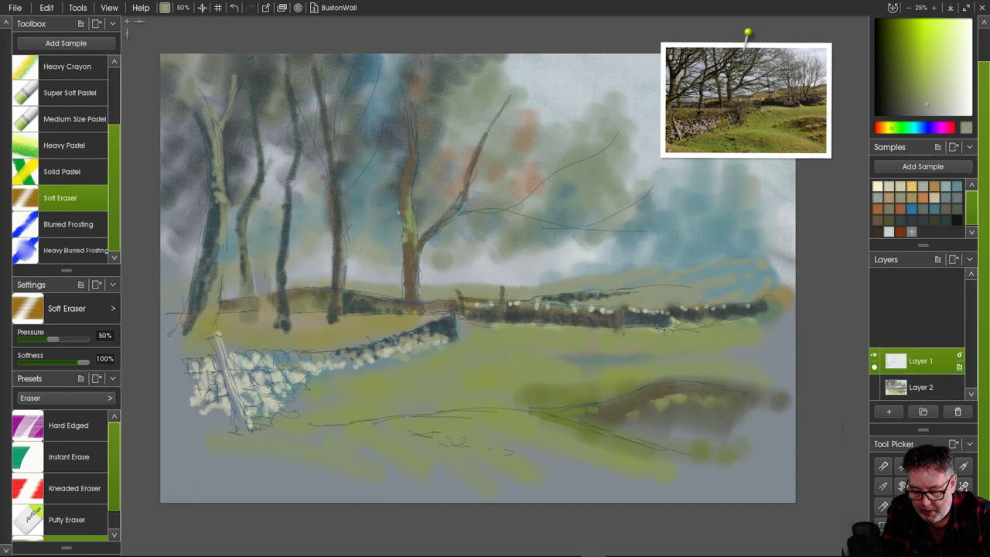
left_click_drag(921, 361, 921, 391)
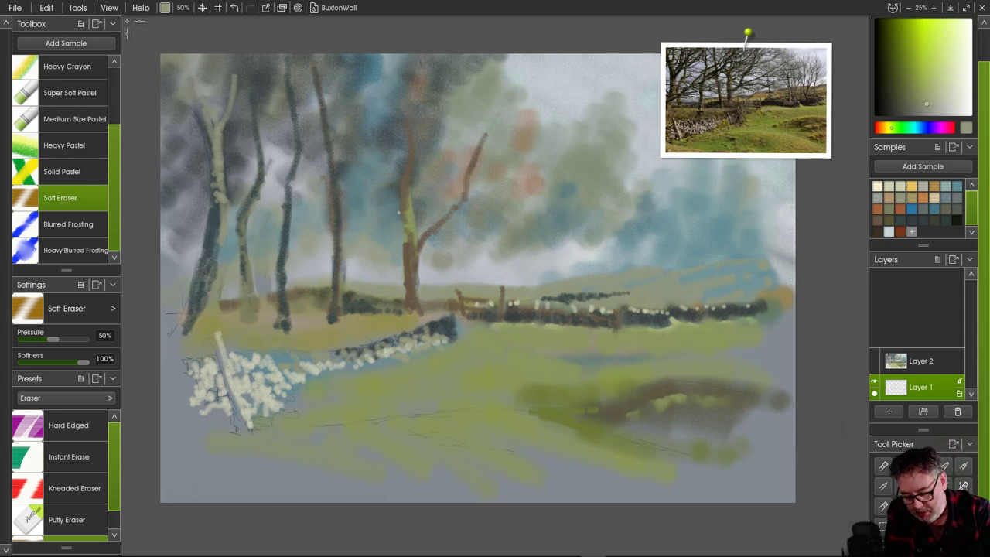
mouse_move(921, 387)
left_mouse_down()
mouse_move(897, 349)
mouse_move(866, 359)
left_mouse_up()
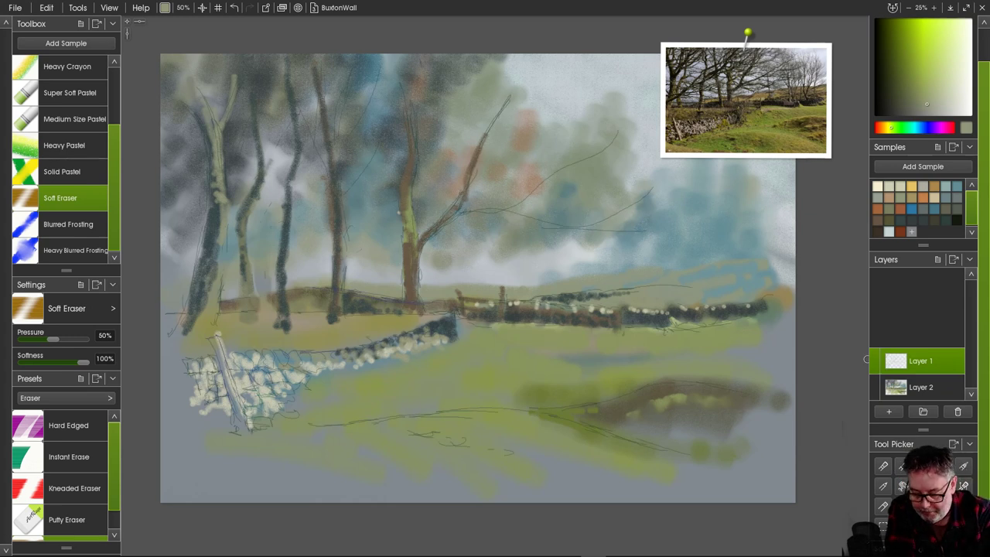
- Add a new layer between the Layer 2 painting and the Layer 1 sketch
left_click(921, 388)
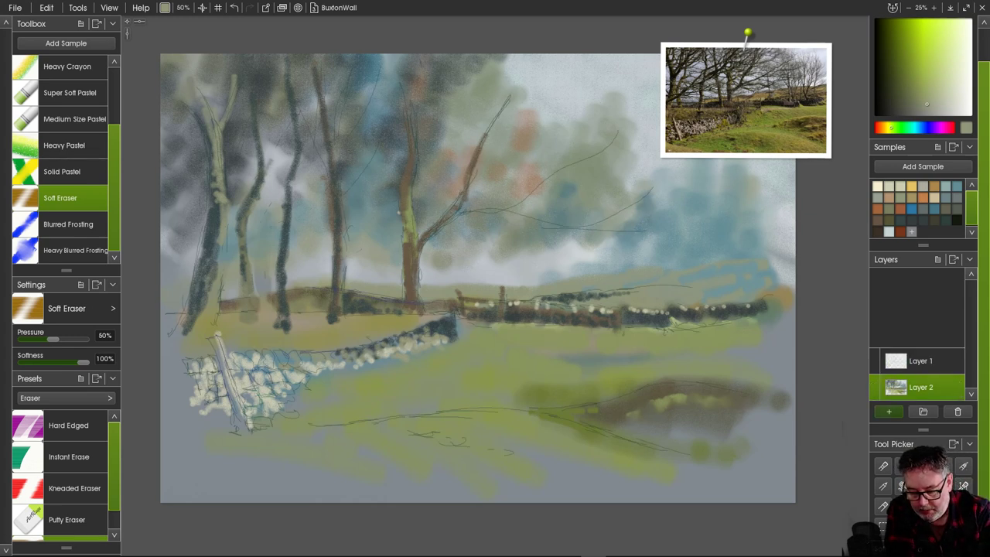
left_click(889, 411)
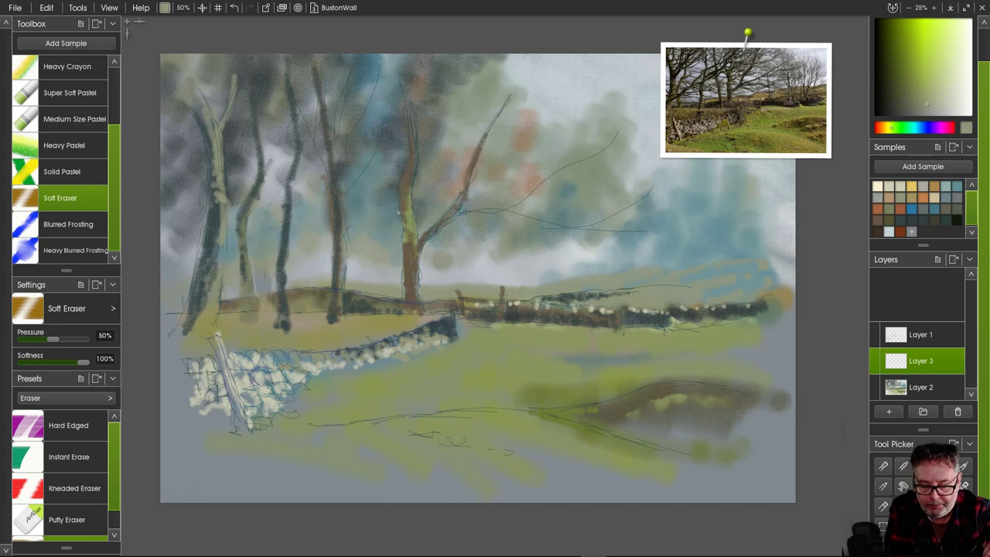
mouse_move(746, 108)
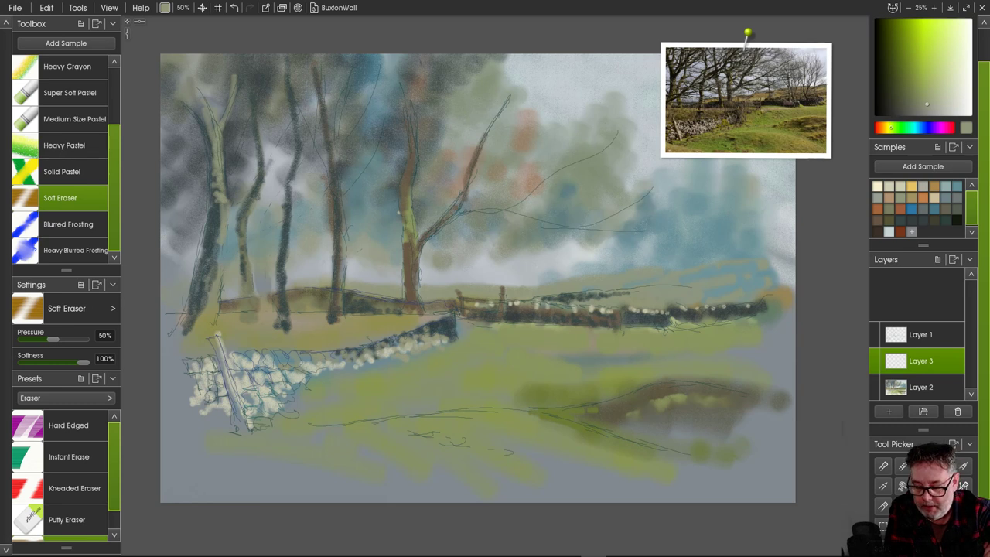
- Extend the leftmost tree's upper right fork towards the canvas edge in light grey-green with the Medium Size Pastel
left_click(957, 198)
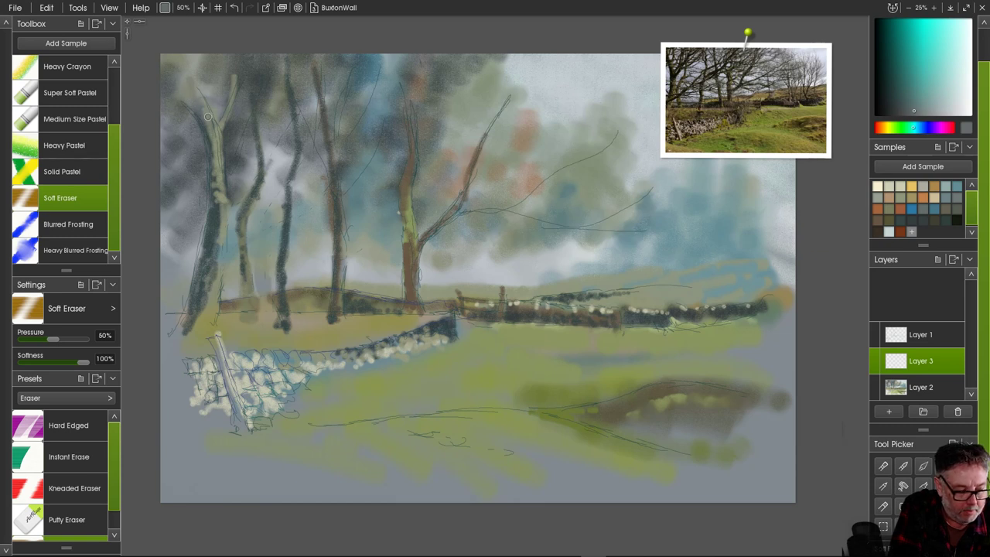
scroll(75, 163, "up", 2)
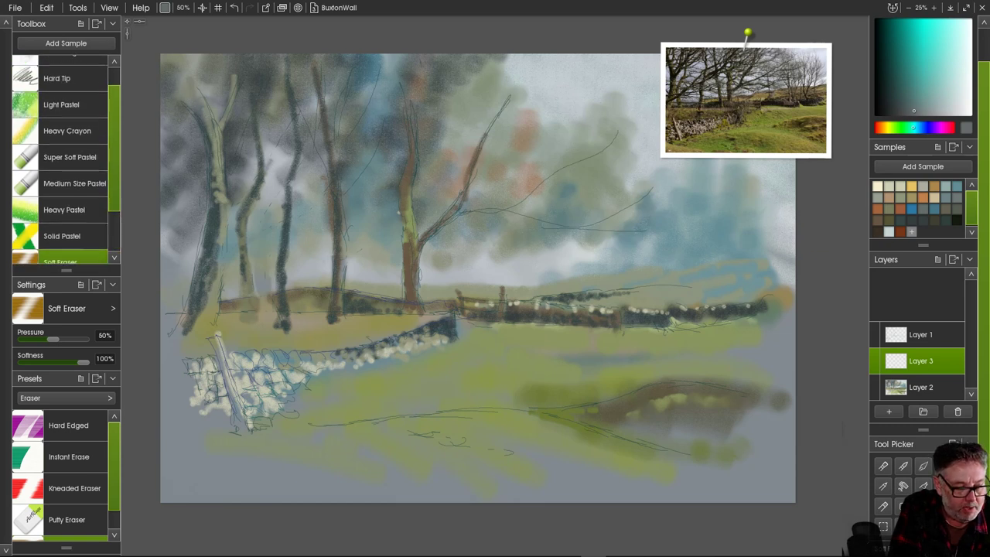
left_click(75, 184)
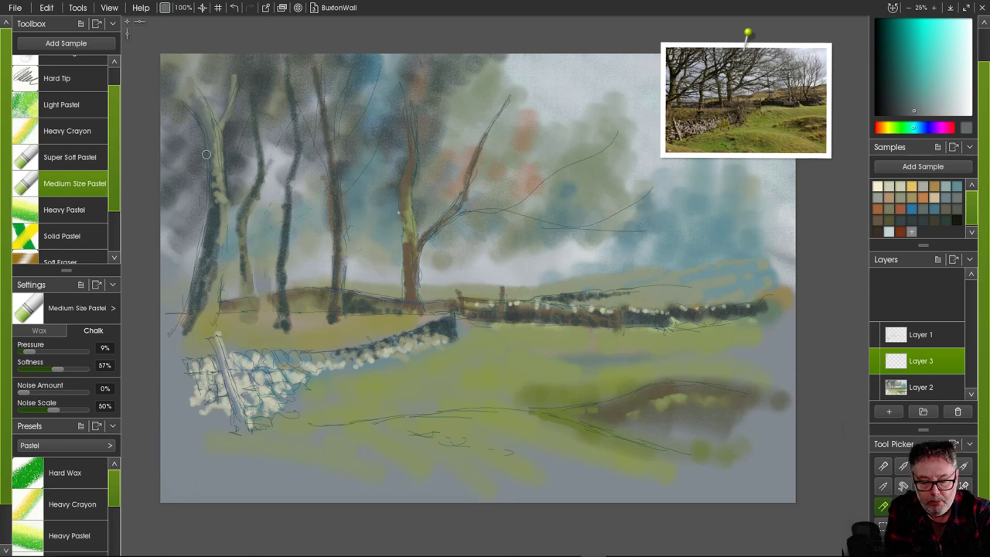
left_click(888, 210)
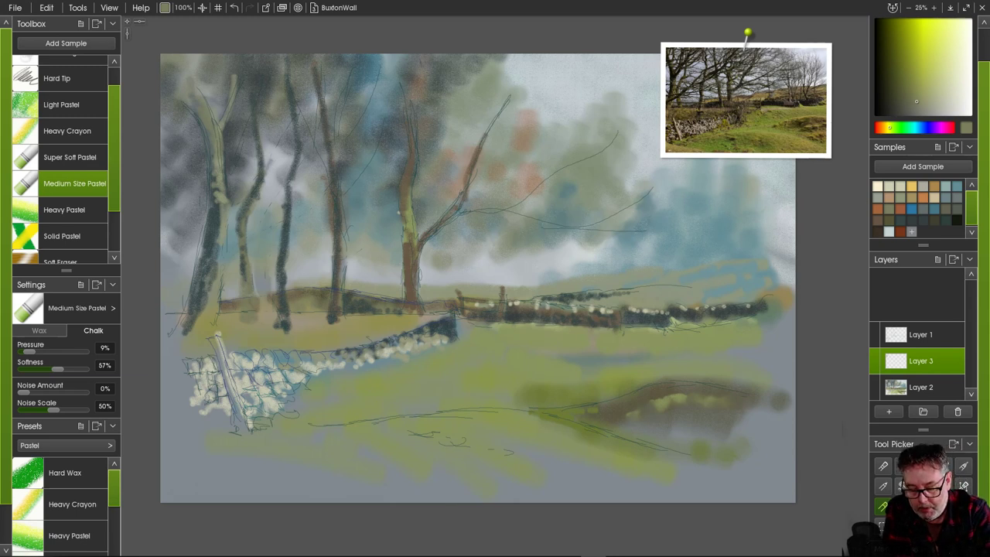
left_click(878, 198)
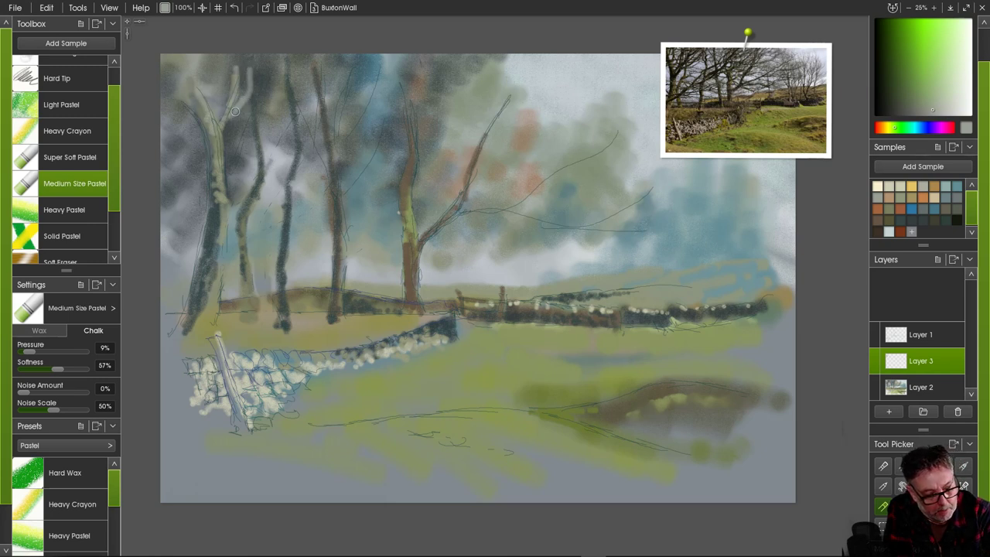
left_click_drag(253, 67, 234, 99)
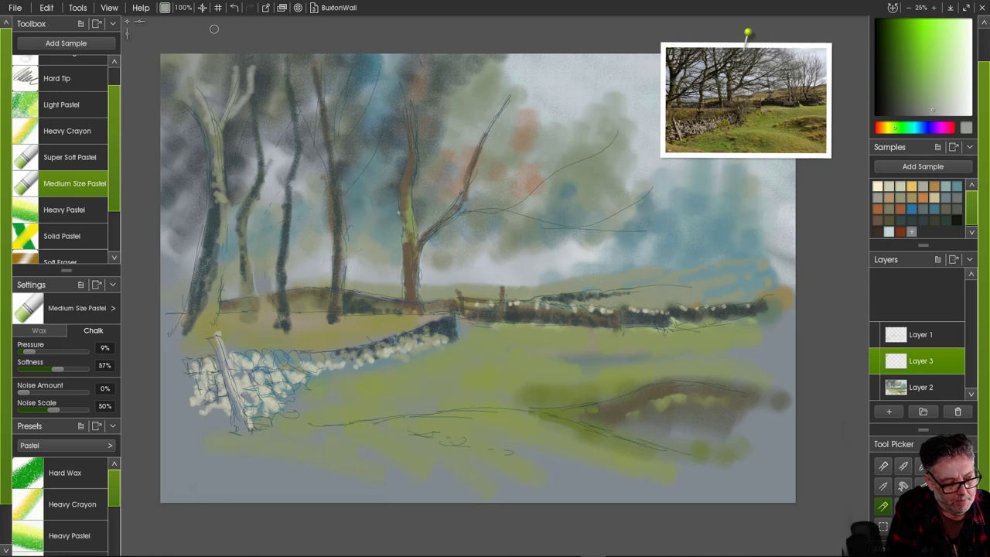
left_click_drag(254, 63, 249, 91)
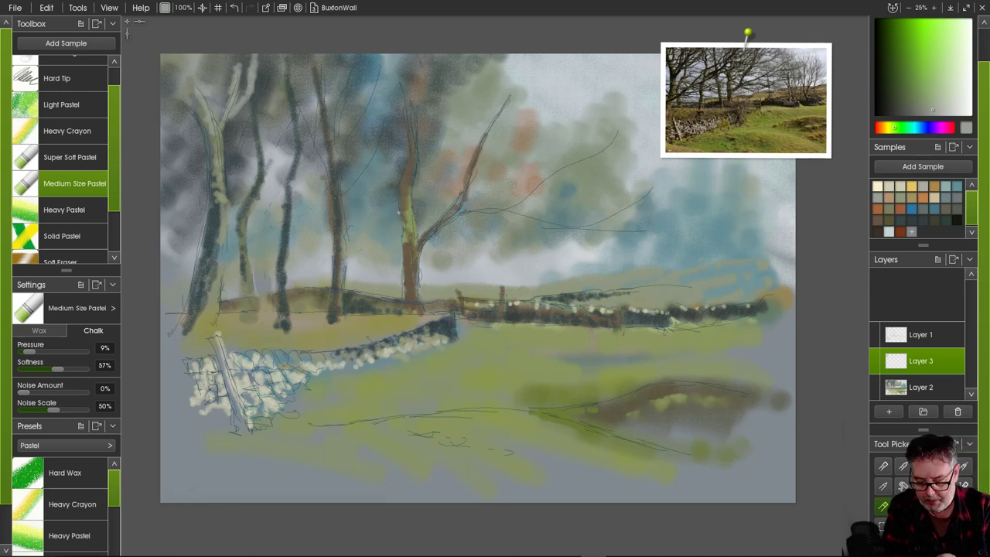
- Shade the leftmost tree's upper forks in dark slate and add a dark branch rising between them
left_click(911, 220)
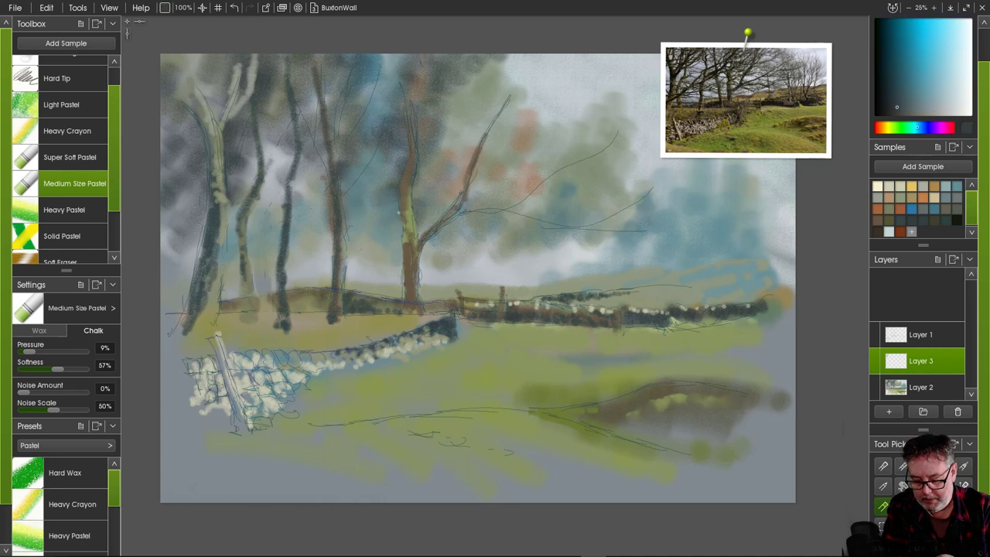
mouse_move(256, 51)
left_mouse_down()
mouse_move(241, 97)
mouse_move(233, 59)
mouse_move(216, 122)
left_mouse_up()
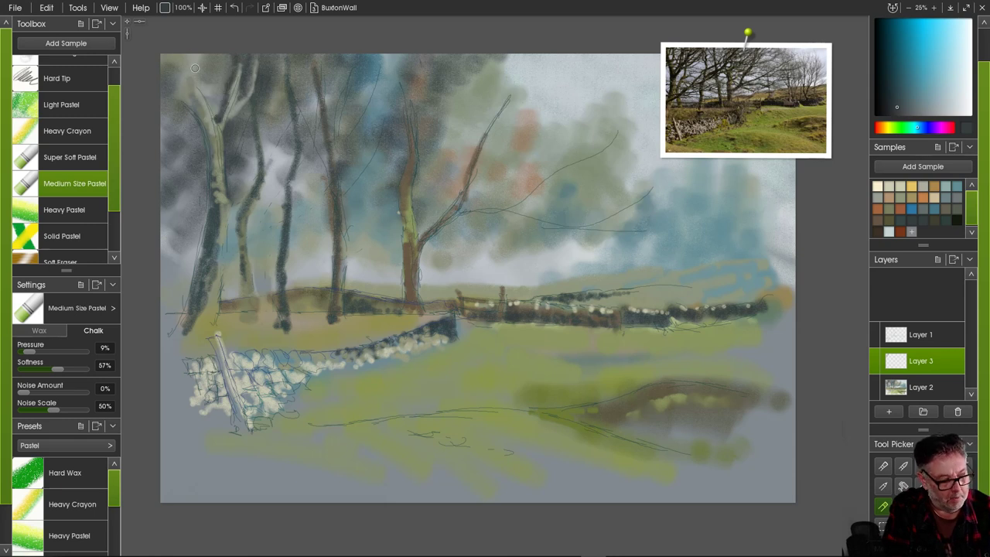
left_click_drag(203, 51, 218, 120)
mouse_move(205, 60)
left_mouse_down()
mouse_move(208, 92)
mouse_move(209, 60)
mouse_move(219, 87)
mouse_move(211, 100)
left_mouse_up()
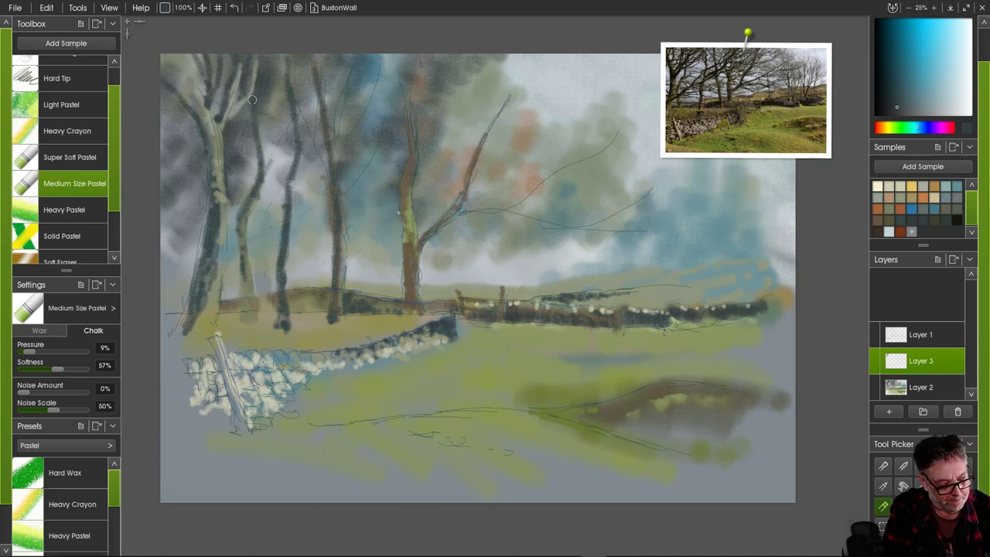
- Darken the second trunk from the left with dark slate, then undo the last few strokes on its lower half
mouse_move(256, 133)
left_mouse_down()
mouse_move(259, 188)
mouse_move(257, 167)
mouse_move(240, 206)
mouse_move(252, 254)
mouse_move(241, 240)
mouse_move(253, 203)
mouse_move(246, 238)
left_mouse_up()
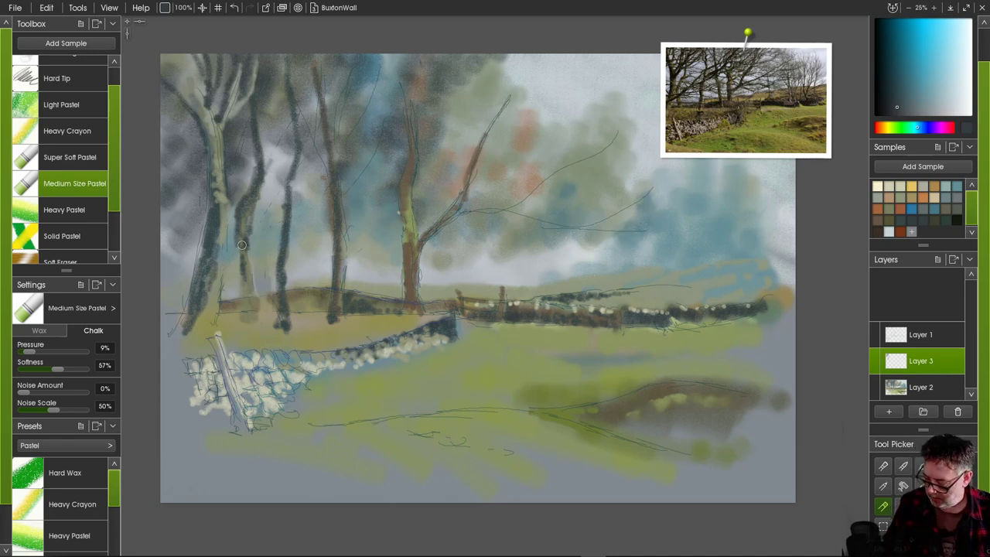
key("ctrl+z")
key("ctrl+z")
key("ctrl+z")
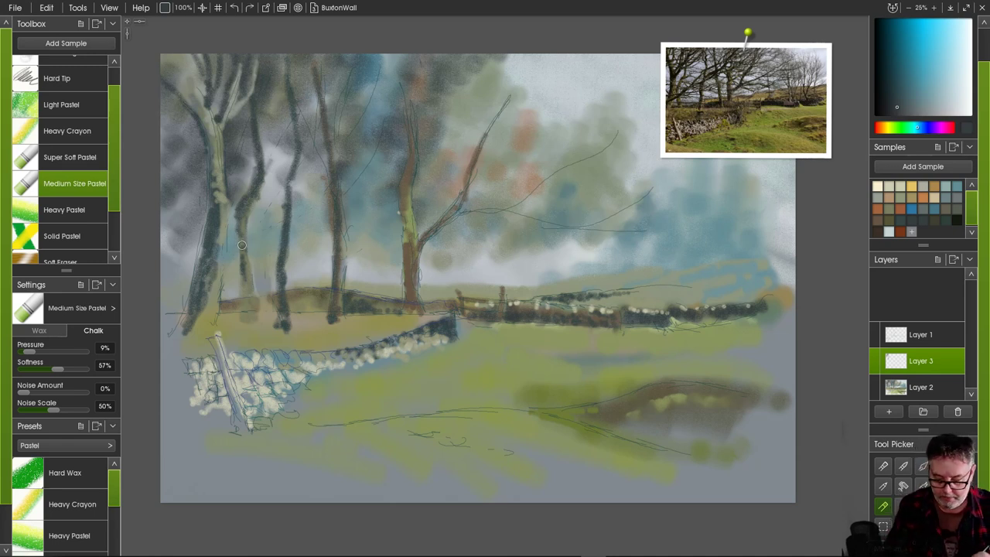
- Add grey-green and dusty tan highlights to the lower half of the second trunk from the left
left_click(901, 198)
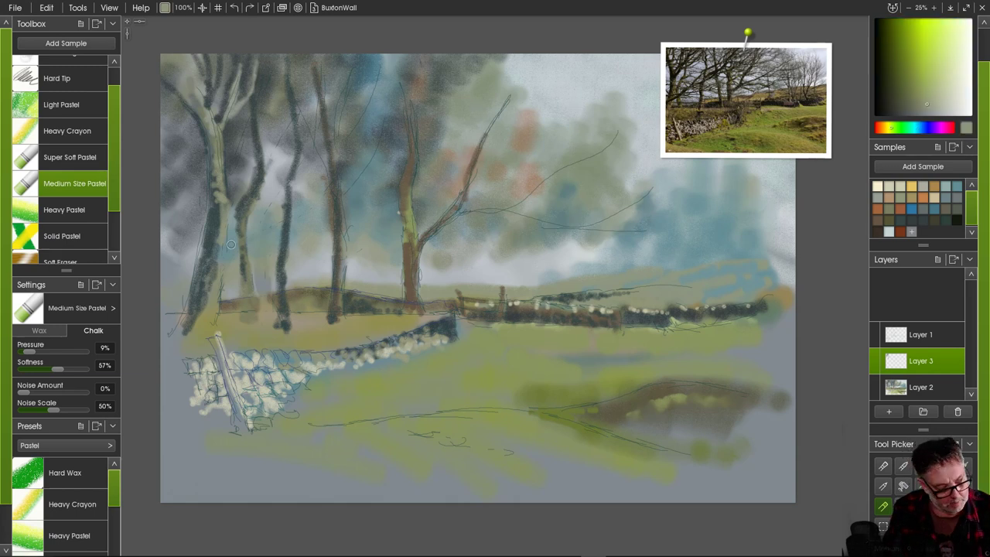
left_click_drag(248, 211, 248, 258)
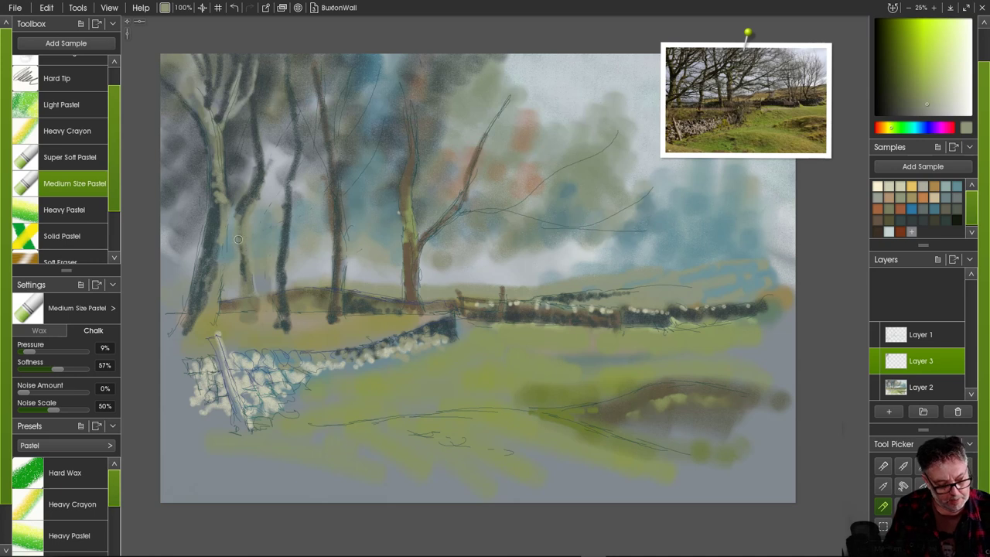
left_click(889, 198)
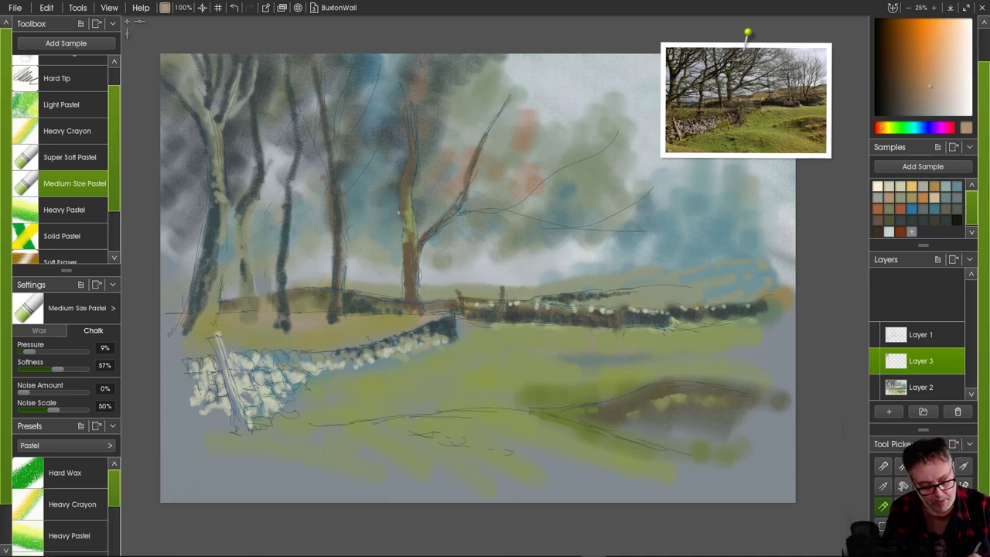
mouse_move(244, 210)
left_mouse_down()
mouse_move(247, 237)
mouse_move(260, 179)
mouse_move(241, 230)
left_mouse_up()
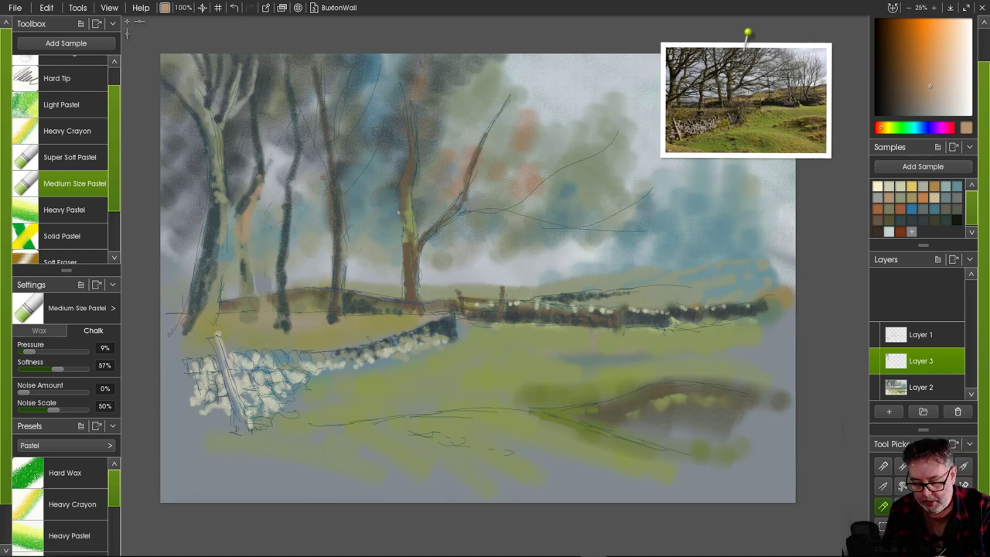
- Warm the lower parts of the second, leftmost and third trunks with ochre highlights down to their bases
left_click(935, 186)
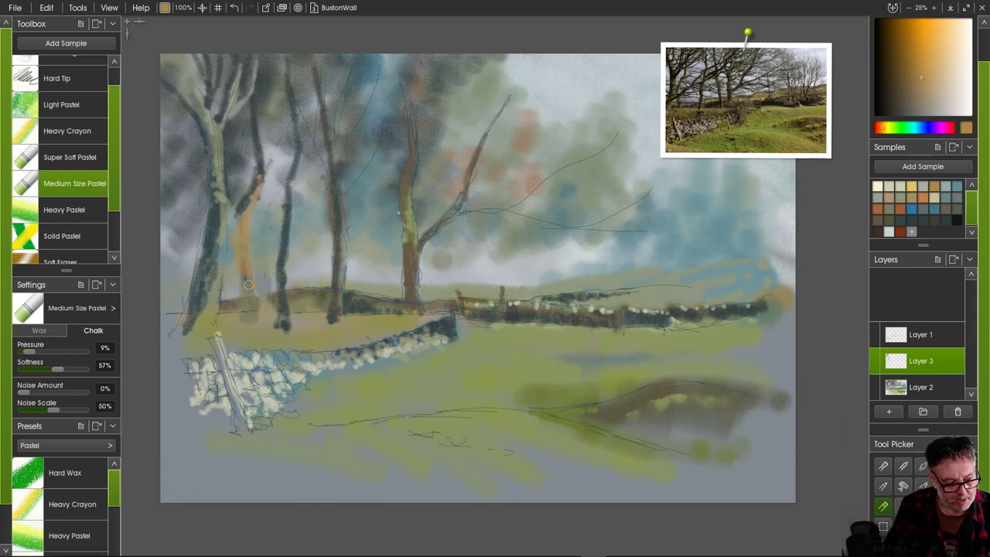
left_click_drag(221, 179, 216, 246)
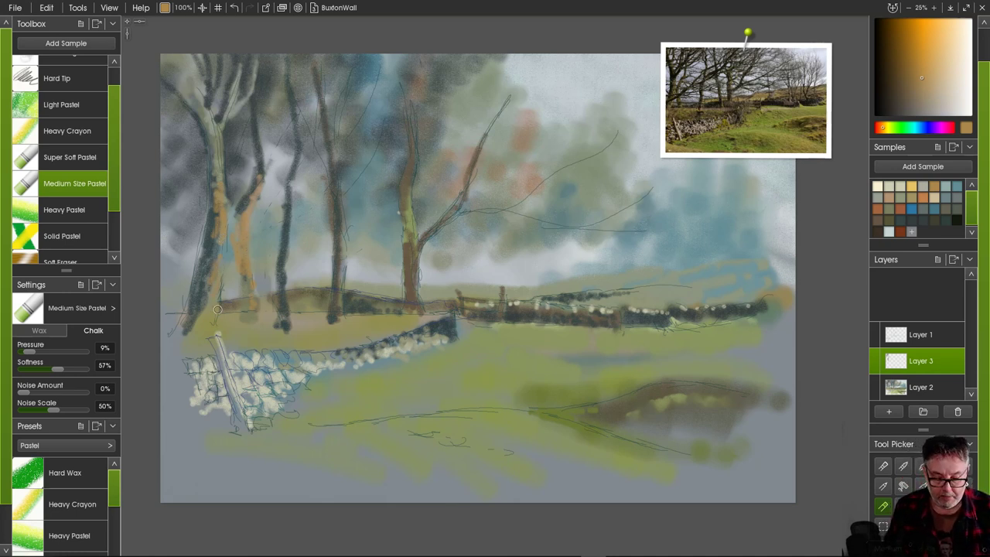
mouse_move(297, 167)
left_mouse_down()
mouse_move(286, 257)
mouse_move(273, 219)
mouse_move(288, 203)
mouse_move(284, 266)
mouse_move(303, 315)
mouse_move(285, 283)
mouse_move(291, 325)
left_mouse_up()
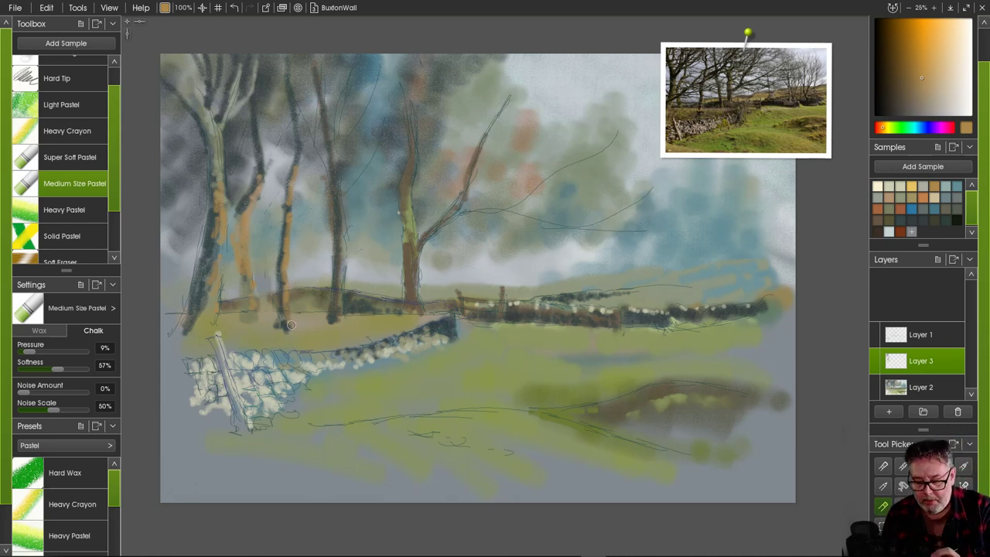
- Choose a muted olive colour and save the painting
left_click(899, 187)
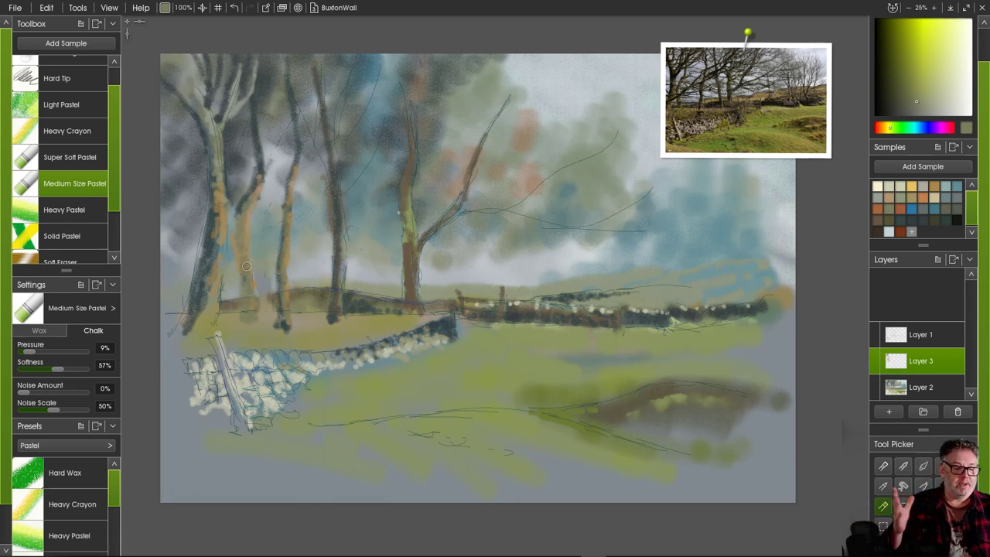
left_click(15, 7)
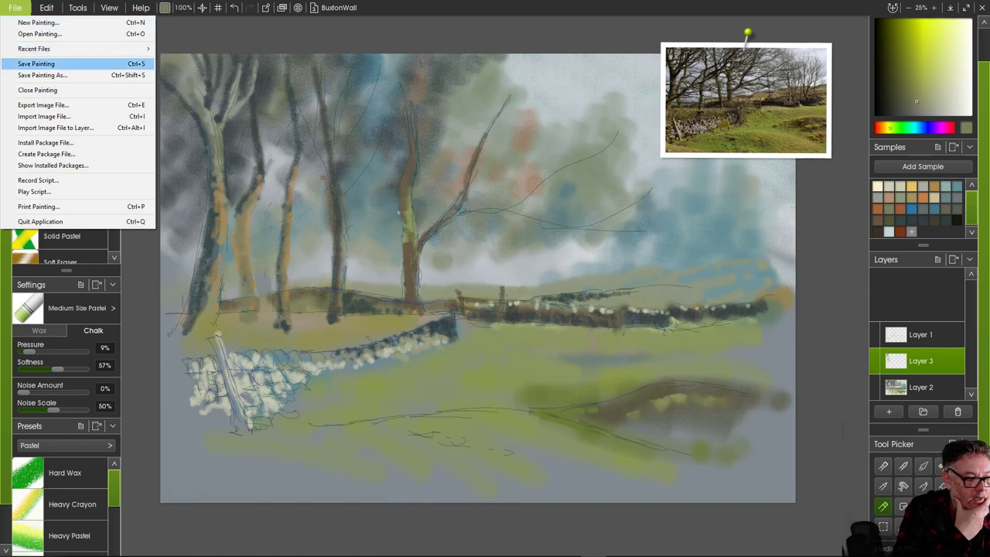
left_click(36, 63)
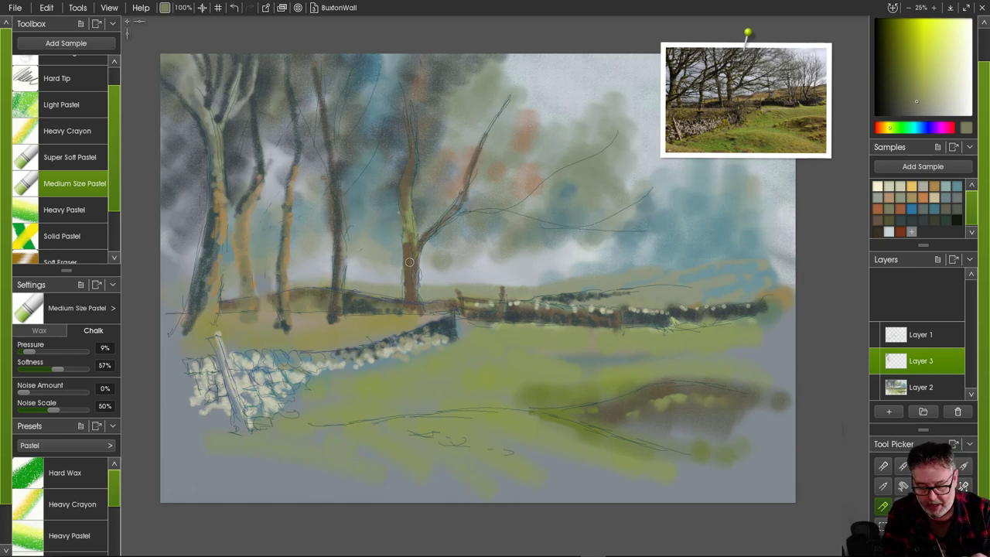
- Shade the large forked tree's trunk, base and right-hand fork in dark slate, and deepen the third trunk's left edge
left_click(913, 220)
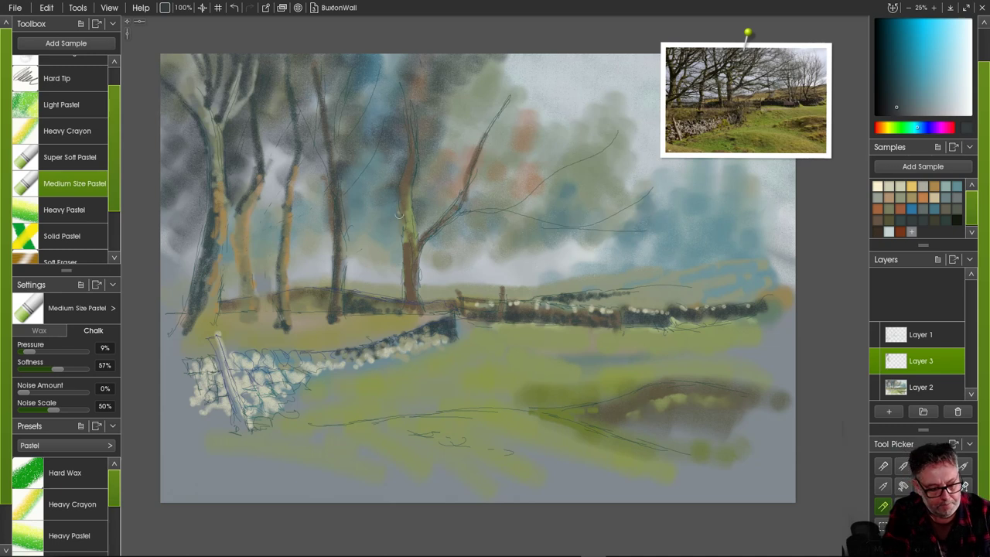
mouse_move(400, 214)
left_mouse_down()
mouse_move(407, 273)
mouse_move(431, 237)
mouse_move(397, 293)
mouse_move(403, 268)
mouse_move(403, 303)
mouse_move(406, 278)
mouse_move(409, 297)
mouse_move(406, 289)
mouse_move(398, 320)
mouse_move(400, 306)
mouse_move(437, 310)
mouse_move(431, 335)
mouse_move(406, 350)
mouse_move(438, 305)
mouse_move(450, 309)
mouse_move(379, 311)
left_mouse_up()
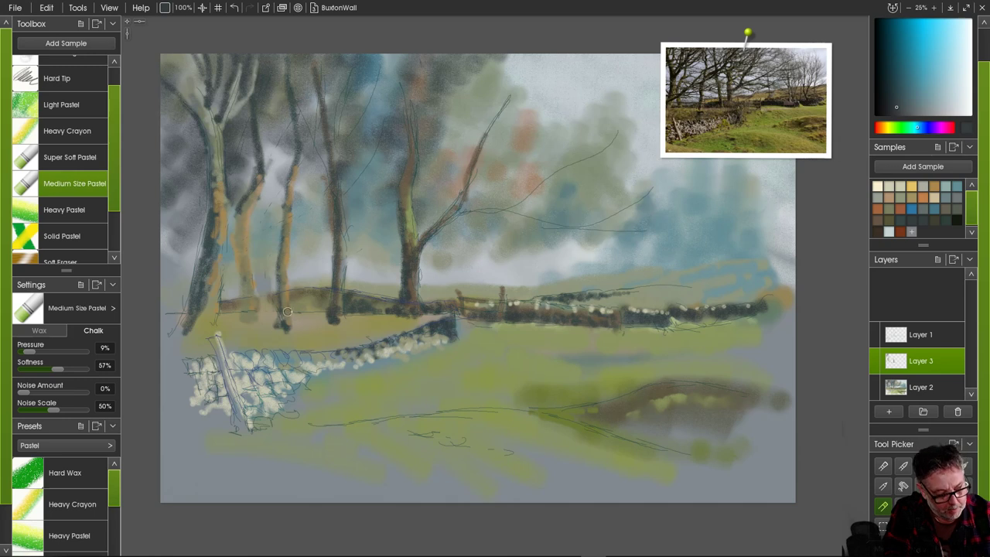
mouse_move(282, 279)
left_mouse_down()
mouse_move(283, 299)
mouse_move(279, 278)
left_mouse_up()
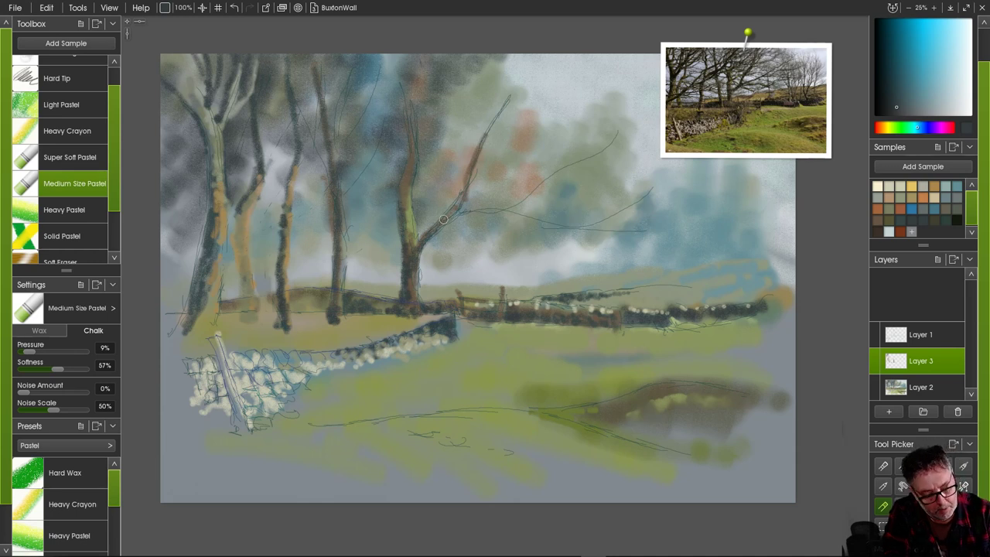
mouse_move(461, 189)
left_mouse_down()
mouse_move(414, 249)
mouse_move(427, 238)
mouse_move(418, 289)
left_mouse_up()
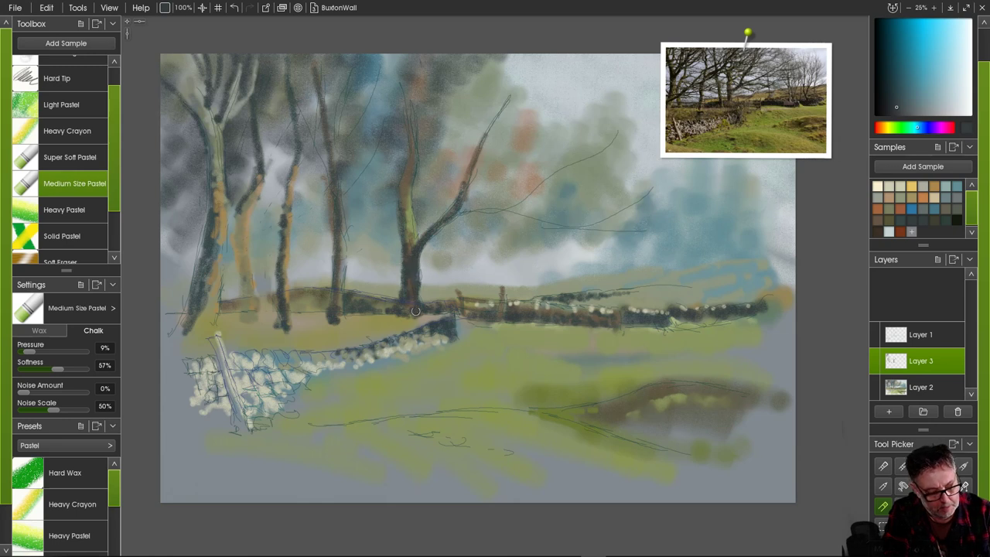
mouse_move(432, 321)
left_mouse_down()
mouse_move(441, 307)
mouse_move(459, 317)
mouse_move(416, 317)
mouse_move(428, 320)
left_mouse_up()
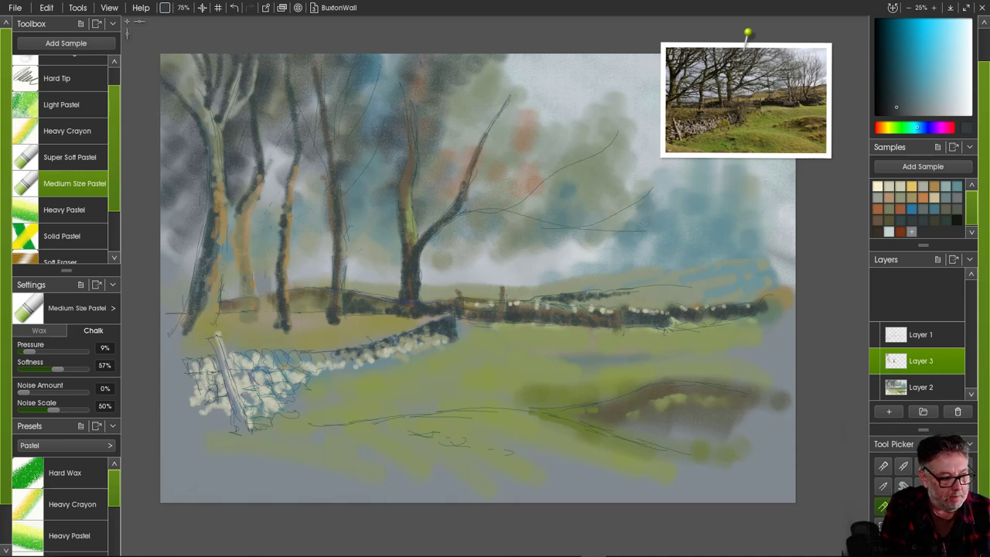
- Reduce the pastel size to 57% and paint thin, arching dark slate branches reaching right from the large tree's fork
left_click_drag(184, 8, 143, 8)
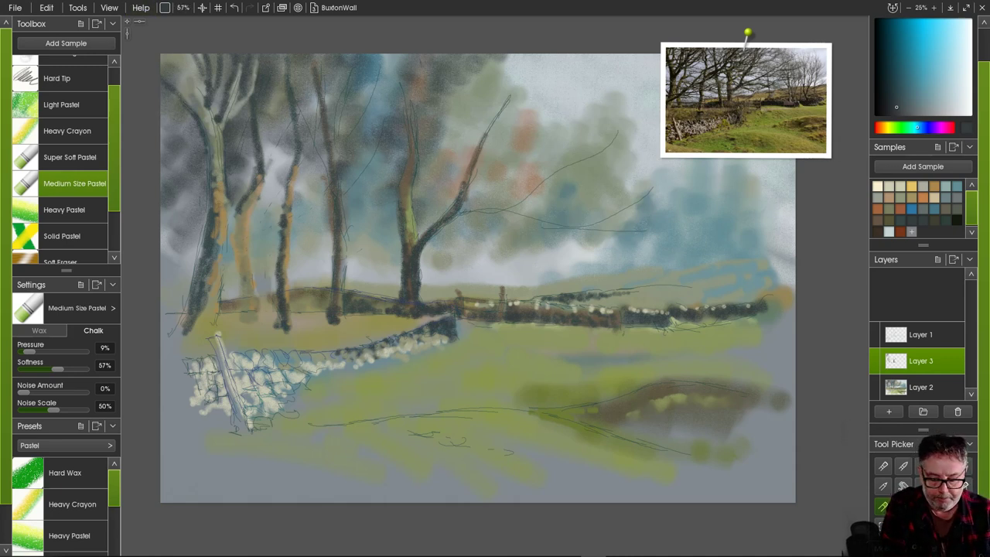
left_click_drag(457, 214, 628, 223)
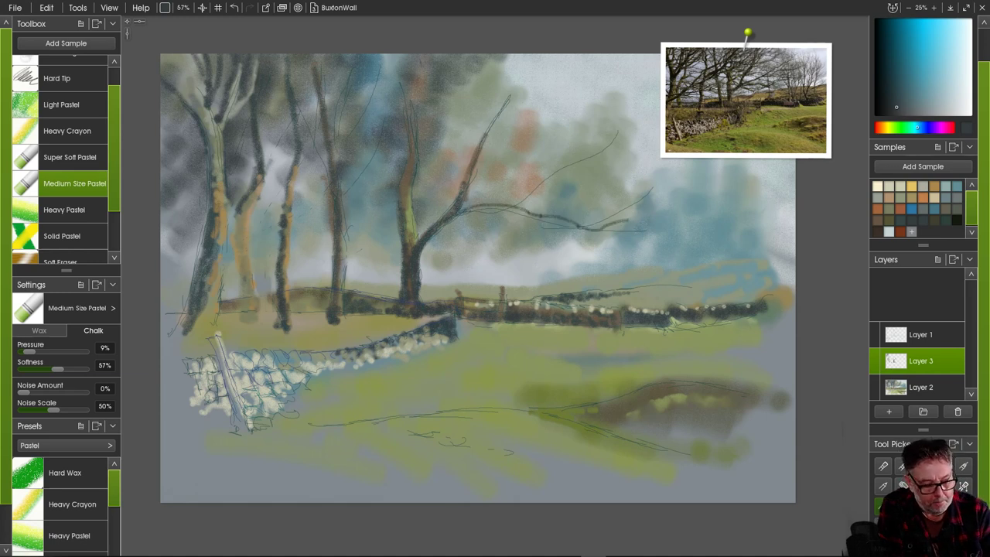
left_click_drag(501, 209, 543, 235)
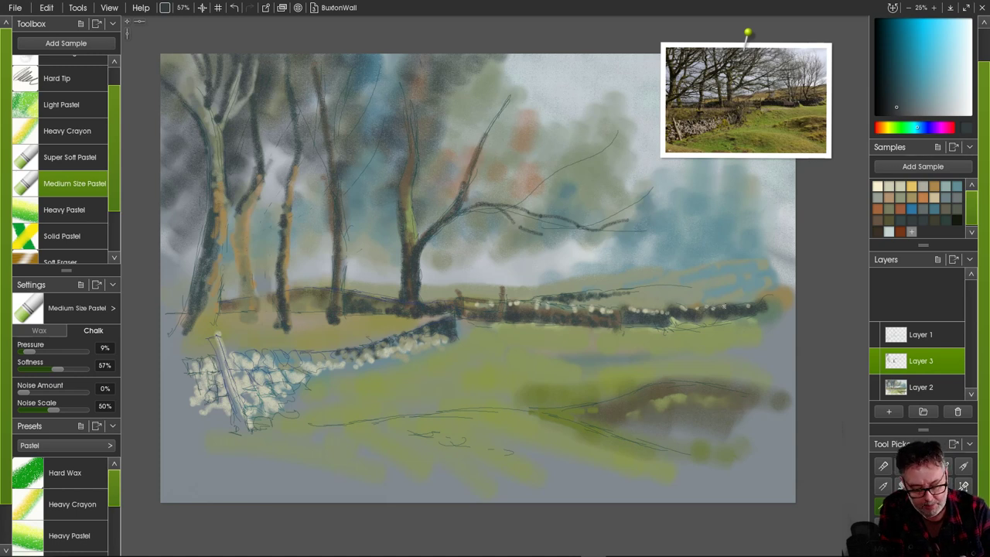
- Paint five thin, upright dark slate trunks of varying heights above the far right end of the distant wall
left_click_drag(732, 306, 732, 218)
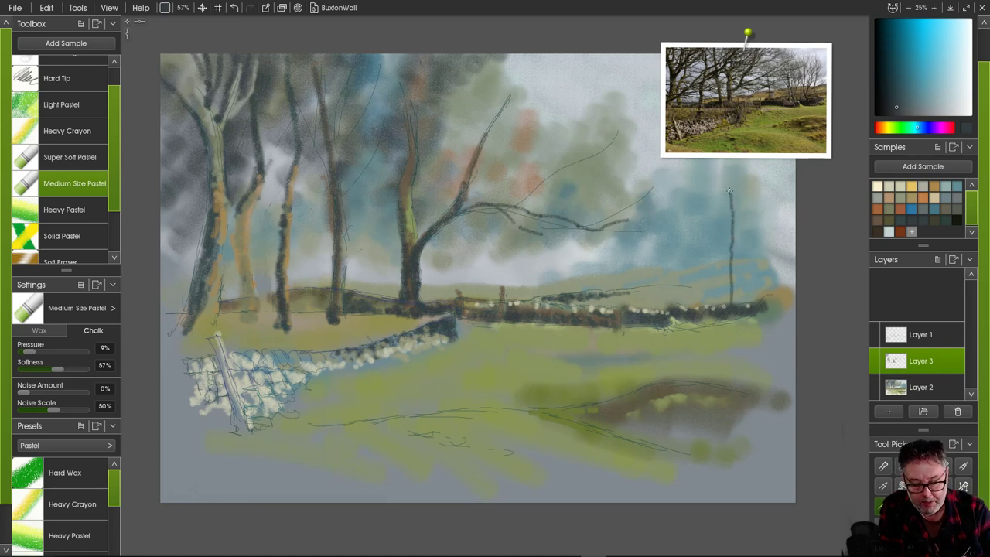
left_click_drag(741, 300, 744, 245)
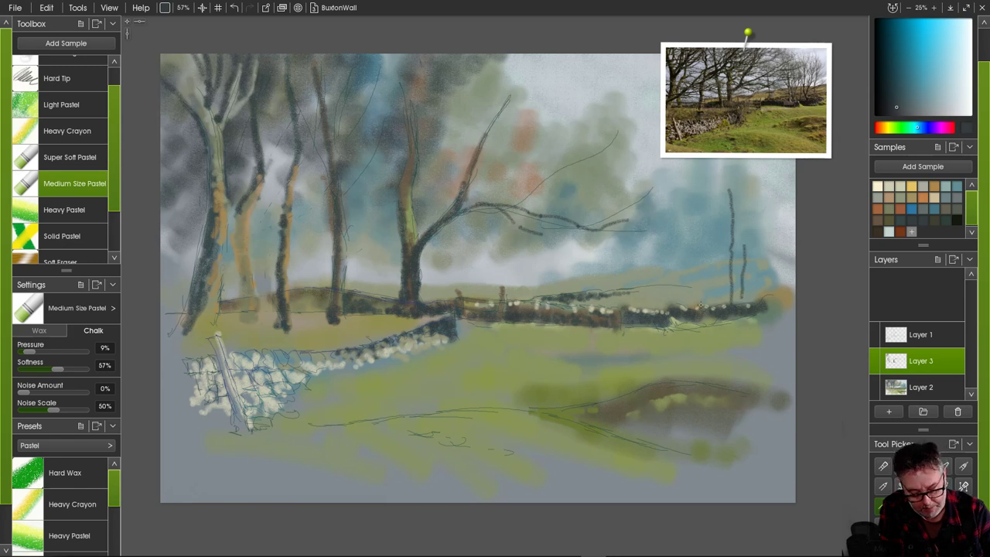
left_click_drag(703, 294, 699, 188)
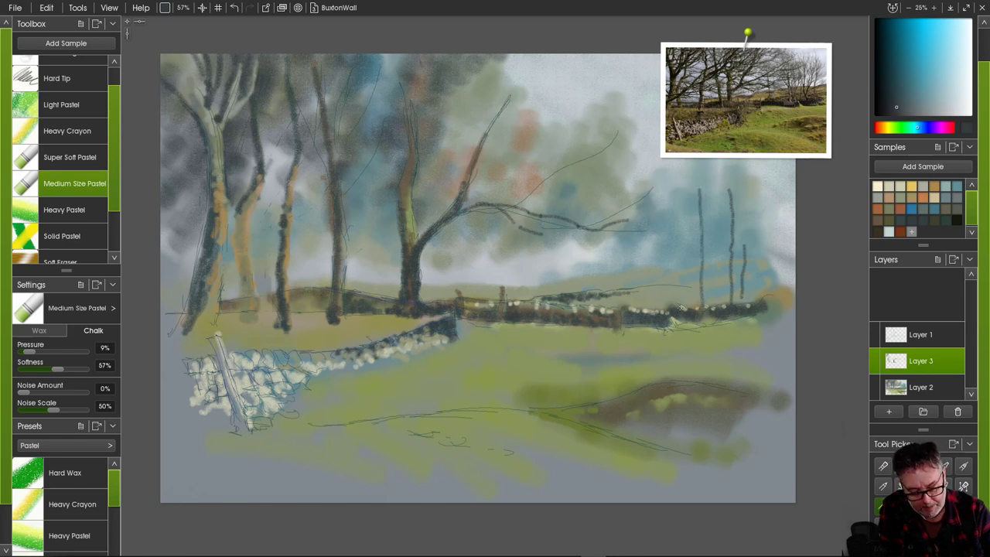
left_click_drag(681, 308, 678, 228)
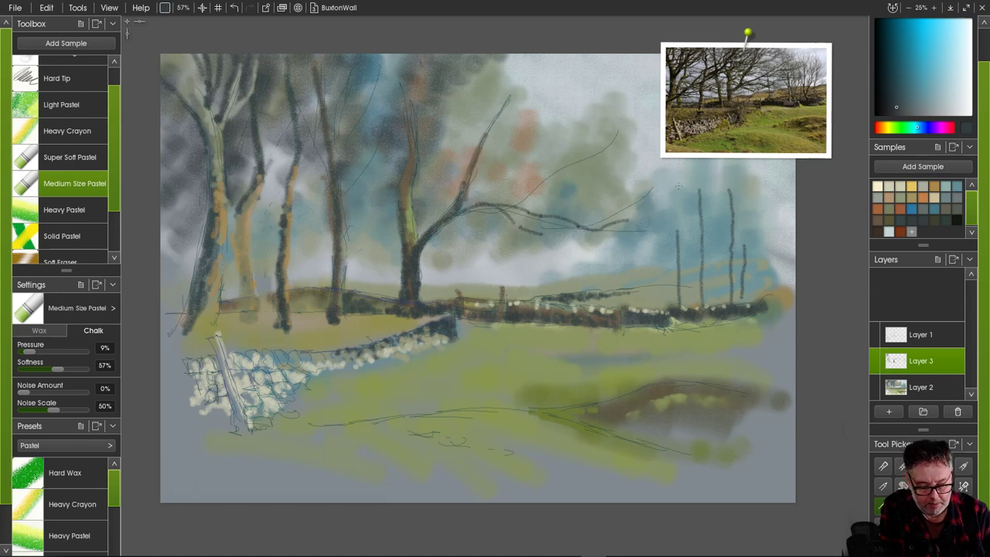
left_click_drag(665, 291, 656, 190)
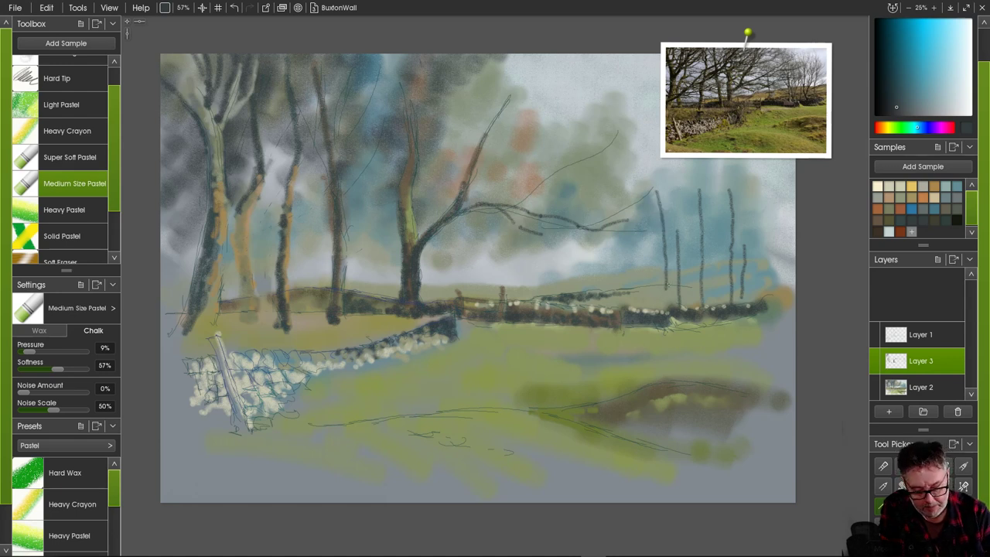
- Undo the thin dark slate trunks painted above the far right end of the distant wall
key("ctrl+z")
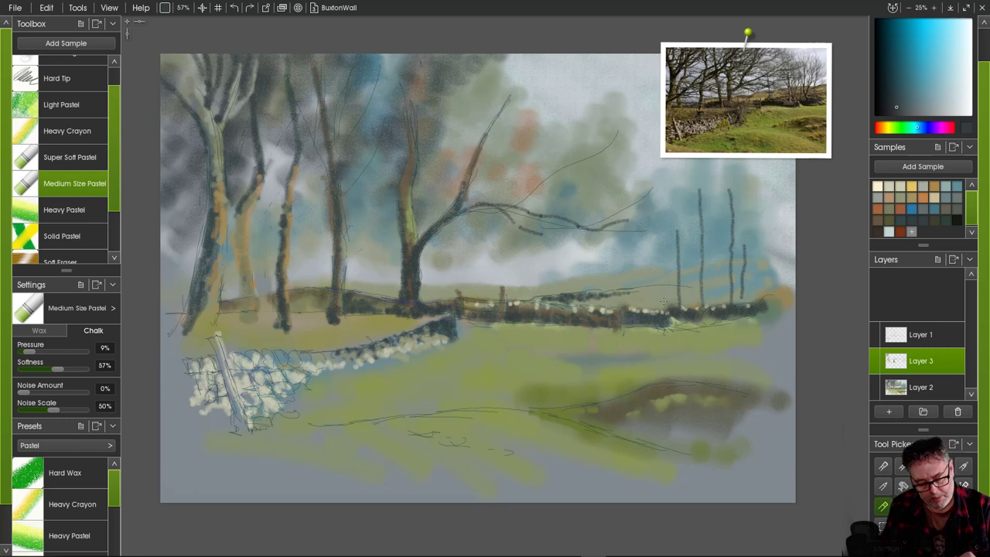
left_click_drag(667, 298, 668, 233)
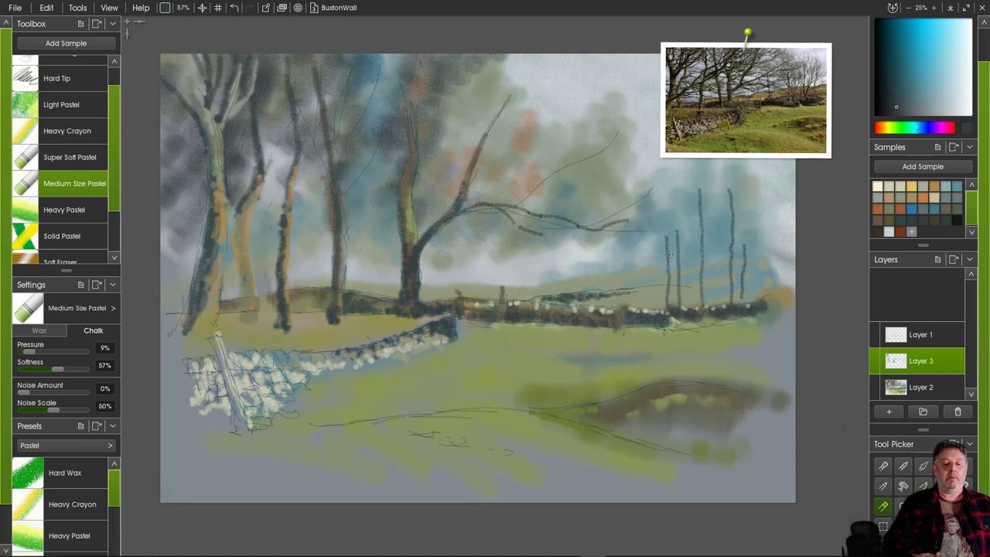
key("ctrl+z")
key("ctrl+z")
key("ctrl+z")
key("ctrl+z")
key("ctrl+z")
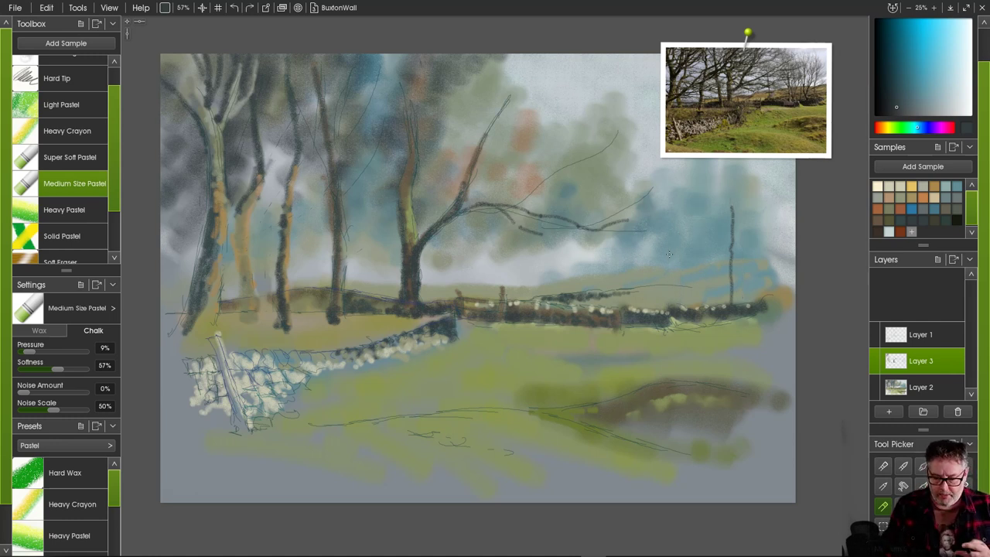
- Try a row of evenly spaced, upright dark slate trunks above the distant wall's right end, and undo them
left_click_drag(744, 206, 746, 305)
left_click_drag(713, 206, 712, 307)
mouse_move(695, 210)
left_mouse_down()
mouse_move(695, 298)
mouse_move(678, 276)
mouse_move(678, 307)
left_mouse_up()
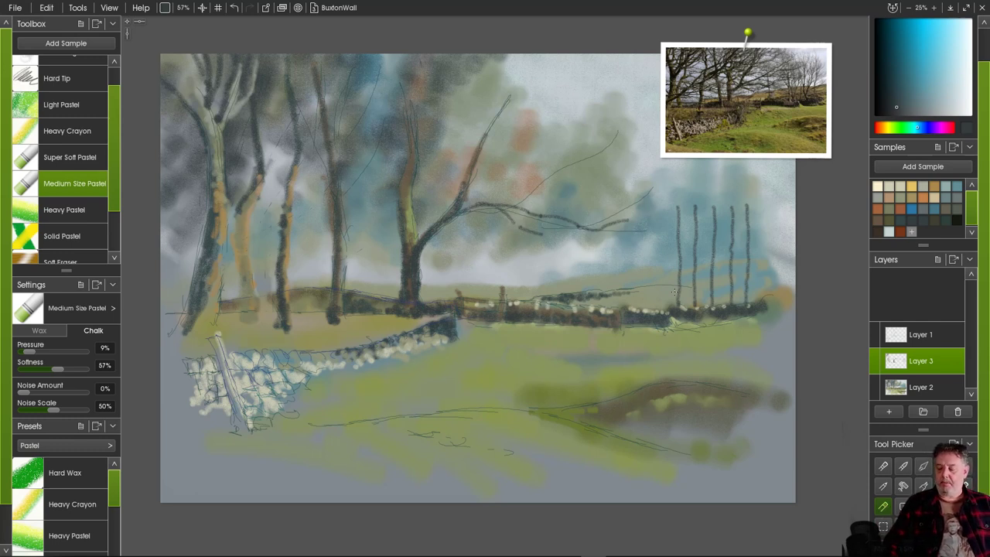
key("ctrl+z")
key("ctrl+z")
key("ctrl+z")
key("ctrl+z")
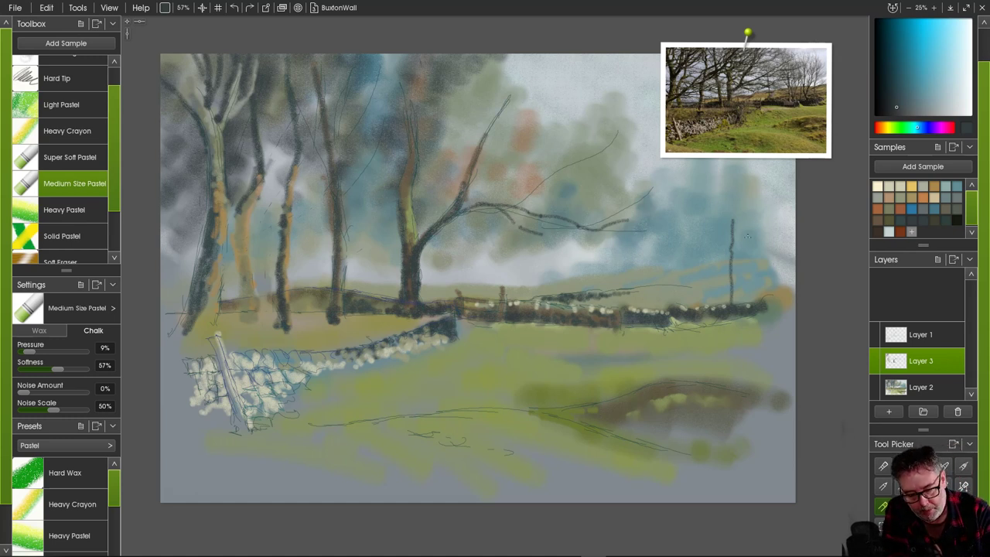
- Paint thin dark slate trunks with irregular spacing, heights and lean along the right half of the distant wall
left_click_drag(758, 208, 746, 300)
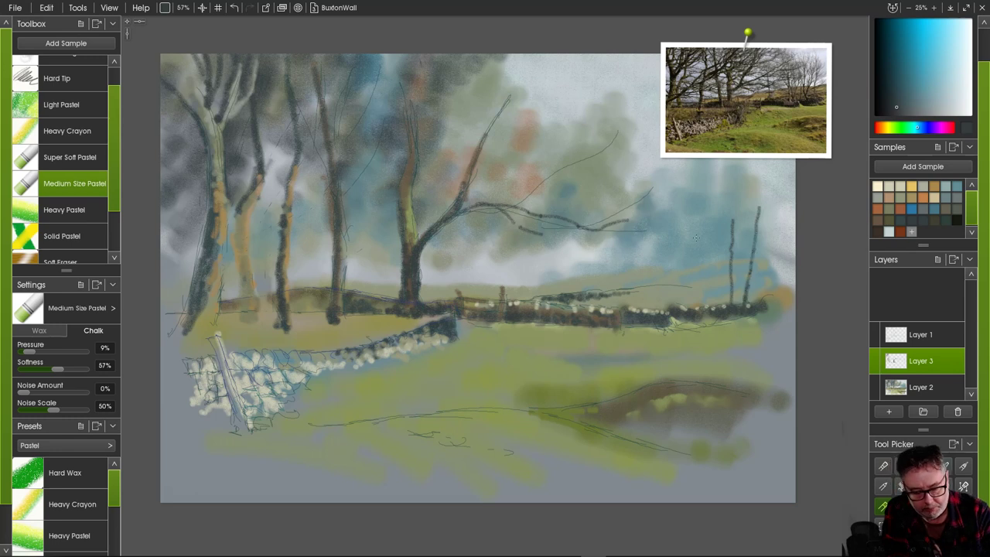
left_click_drag(694, 204, 699, 305)
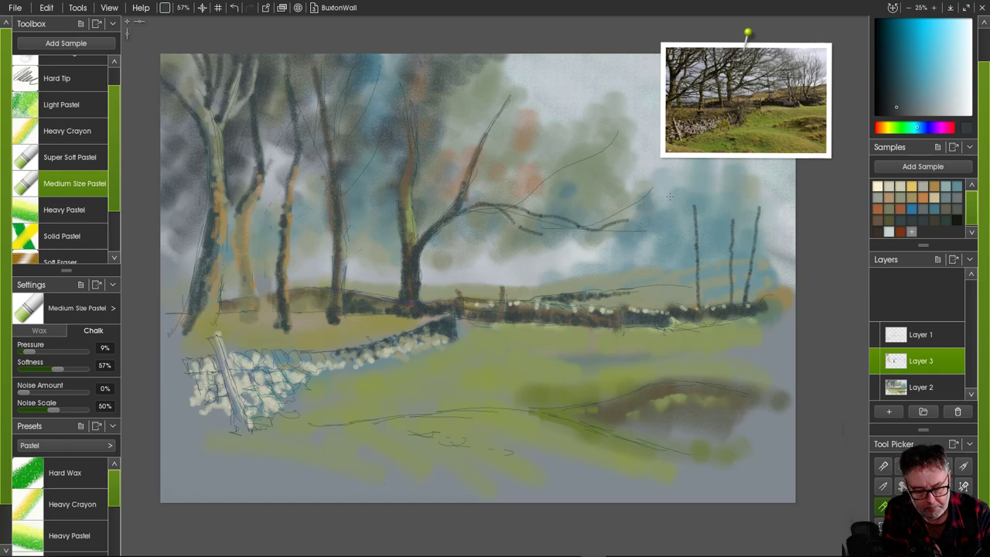
left_click_drag(675, 186, 683, 300)
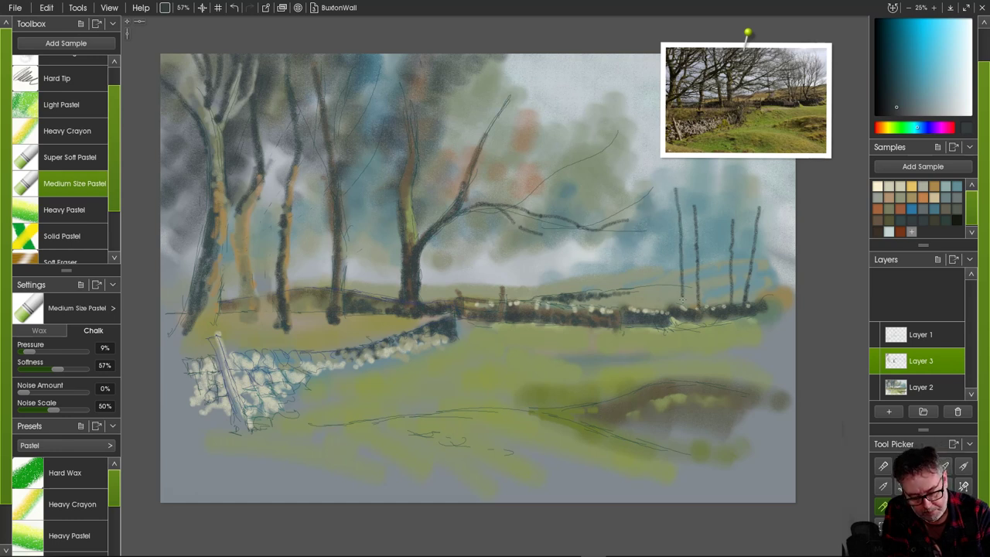
left_click_drag(646, 229, 647, 307)
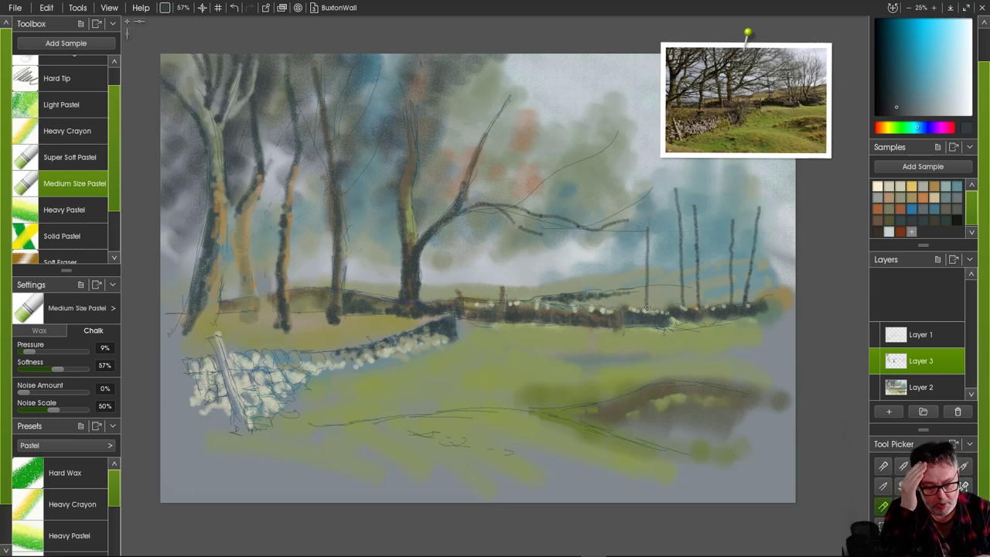
left_click_drag(608, 310, 607, 257)
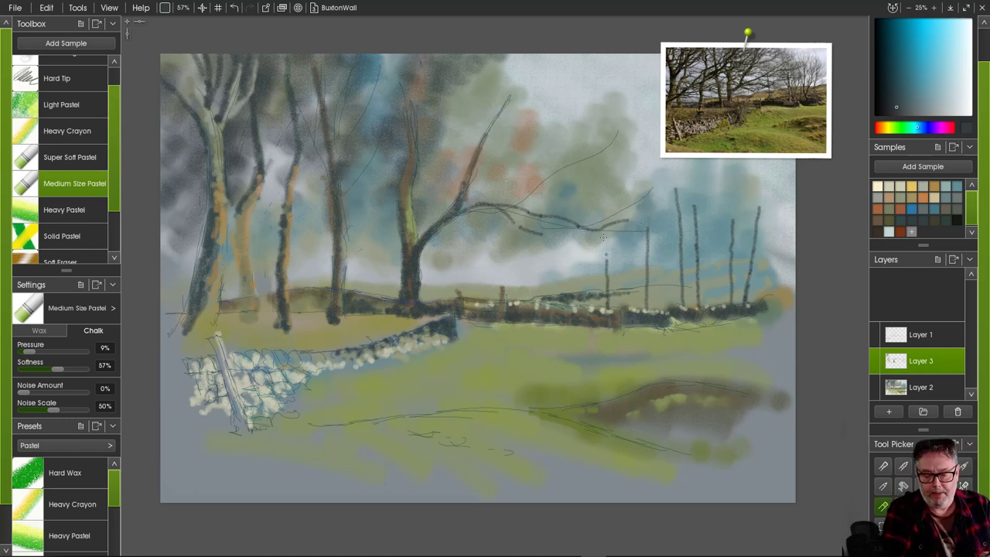
- Choose a muted brown, set pastel pressure and softness to 7% and size to 32%, and paint fine branches on the rightmost distant trees
left_click(878, 221)
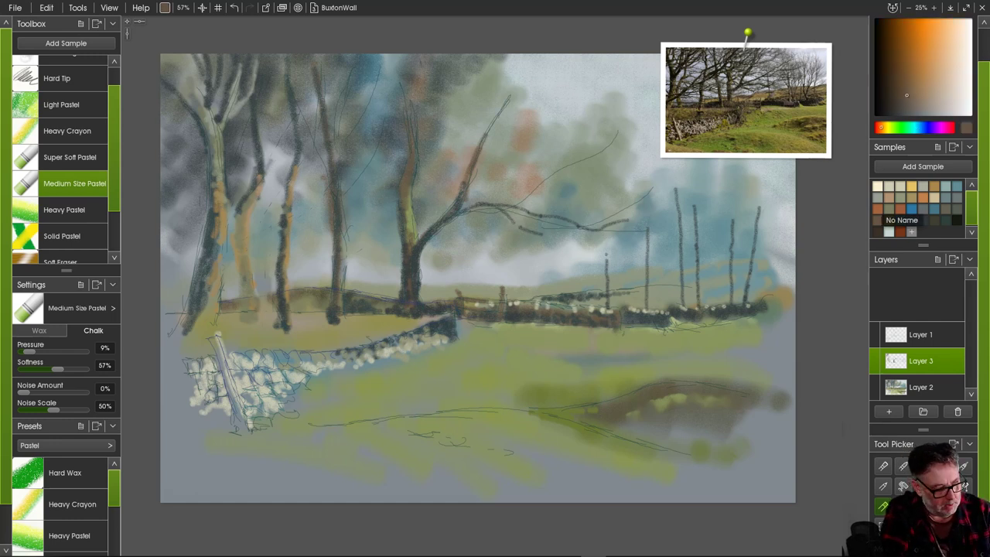
left_click_drag(58, 369, 27, 369)
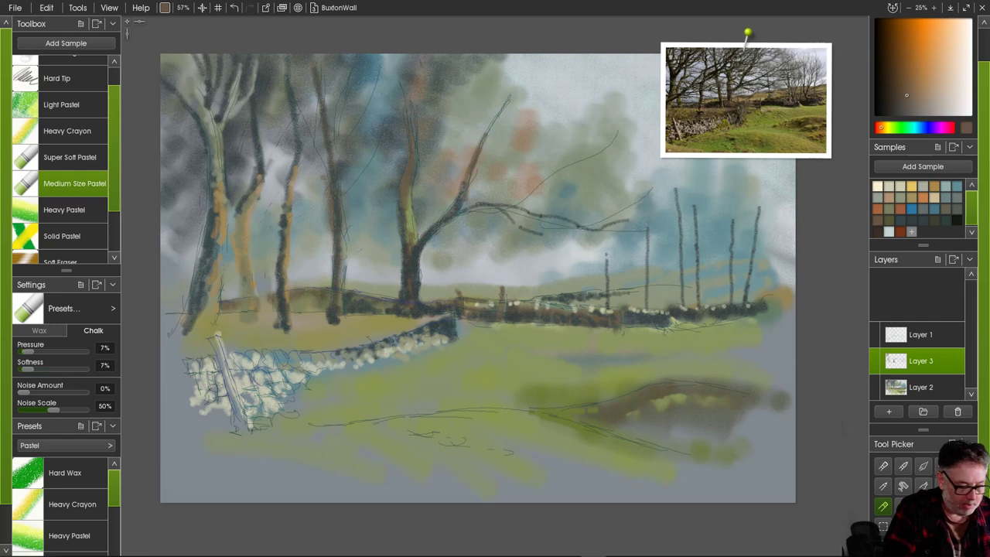
key("[")
key("[")
key("[")
key("[")
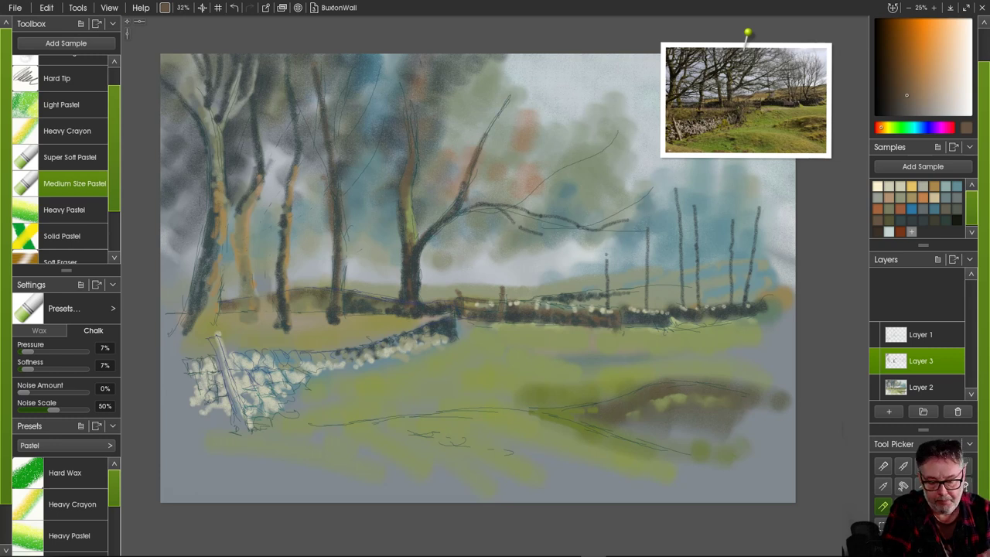
mouse_move(766, 186)
left_mouse_down()
mouse_move(751, 258)
mouse_move(776, 220)
mouse_move(748, 275)
mouse_move(762, 246)
mouse_move(752, 236)
mouse_move(747, 200)
left_mouse_up()
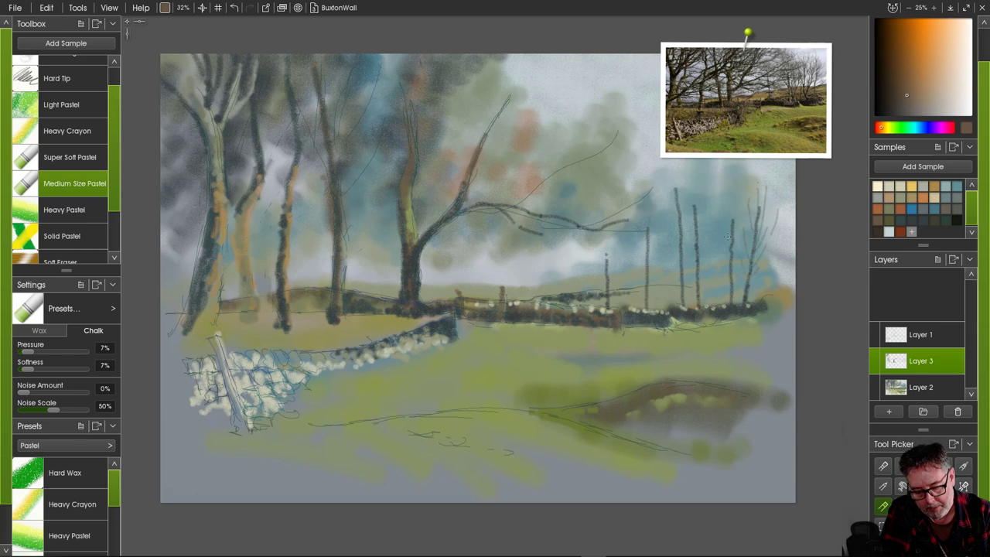
left_click_drag(745, 216, 740, 198)
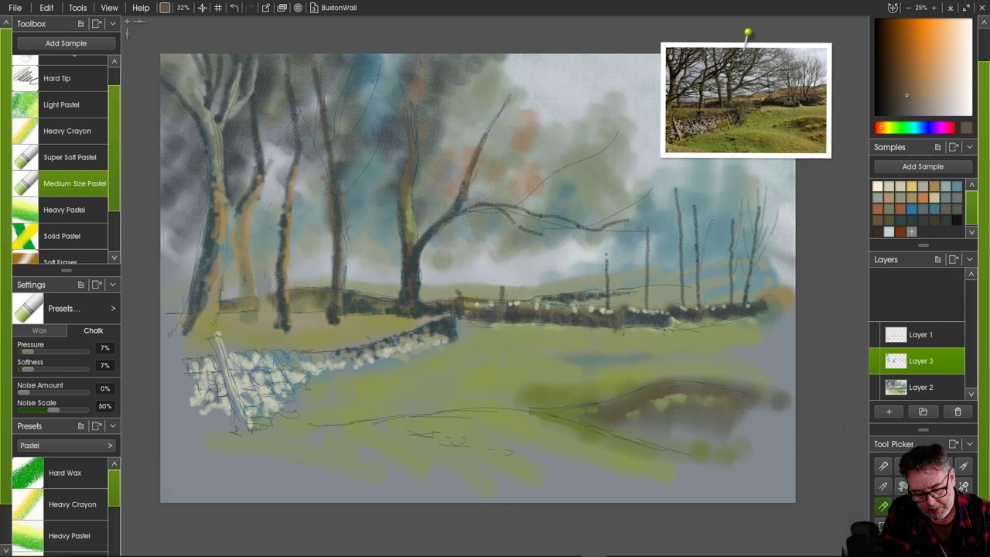
left_click_drag(711, 218, 714, 191)
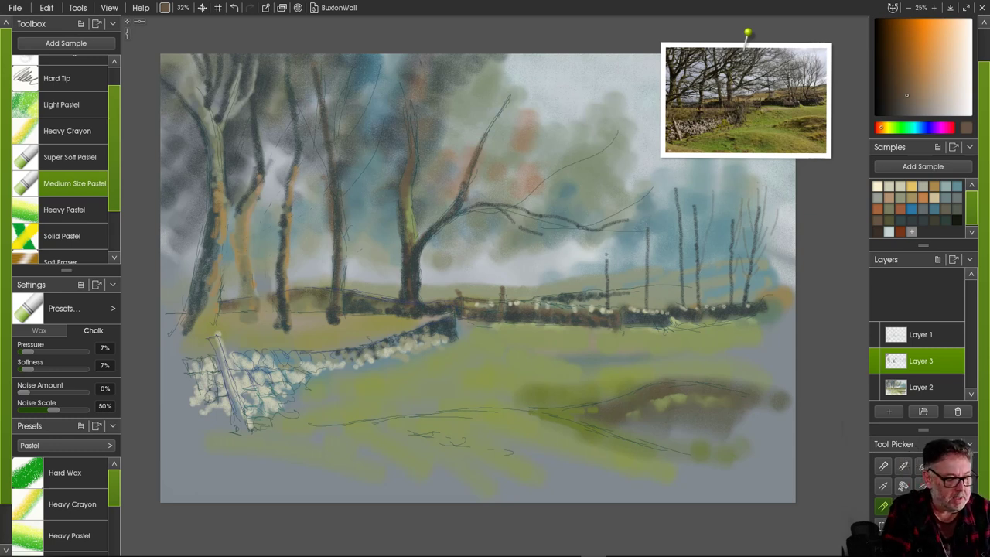
- Set the pastel size to 48% and paint fine brown branches fanning out from the other distant trunks along the wall
key("]")
key("]")
key("bracketleft")
key("bracketleft")
key("bracketleft")
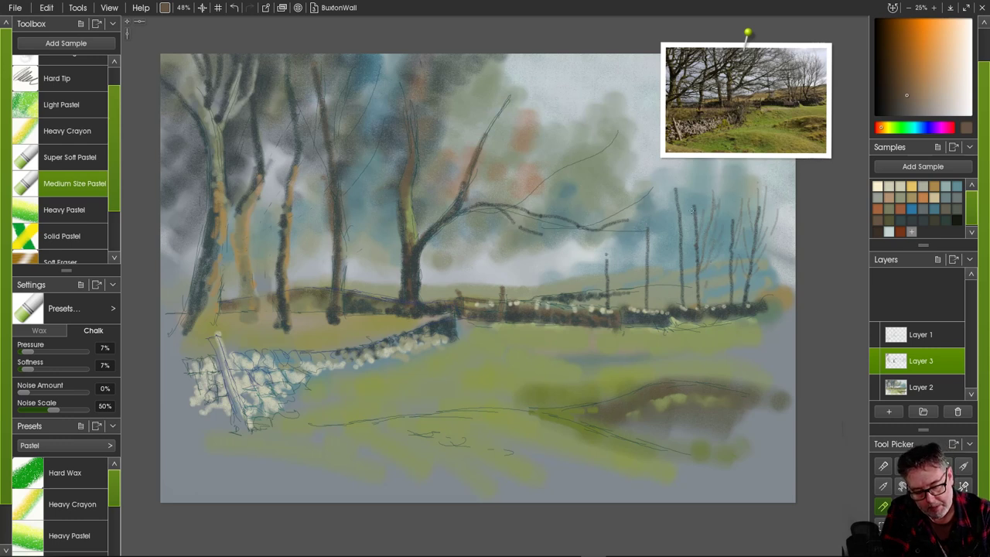
left_click_drag(686, 185, 693, 249)
mouse_move(679, 181)
left_mouse_down()
mouse_move(679, 247)
mouse_move(670, 206)
left_mouse_up()
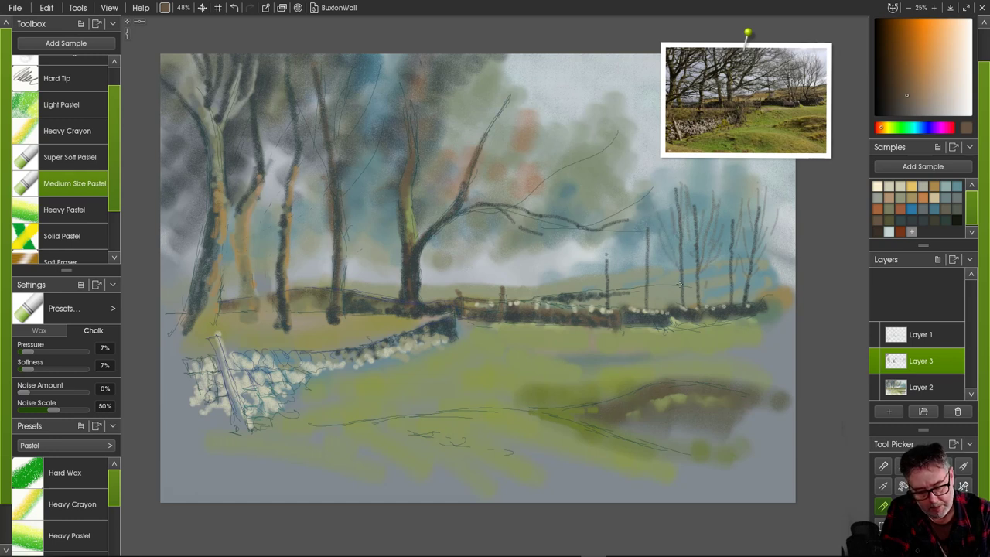
left_click_drag(732, 221, 730, 194)
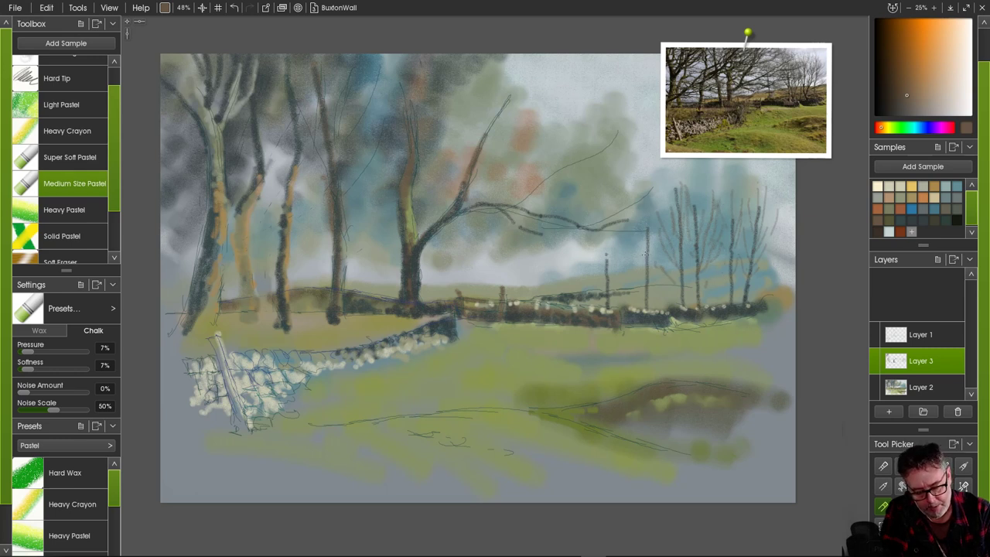
mouse_move(645, 254)
left_mouse_down()
mouse_move(649, 231)
mouse_move(637, 240)
left_mouse_up()
left_click_drag(644, 275, 628, 256)
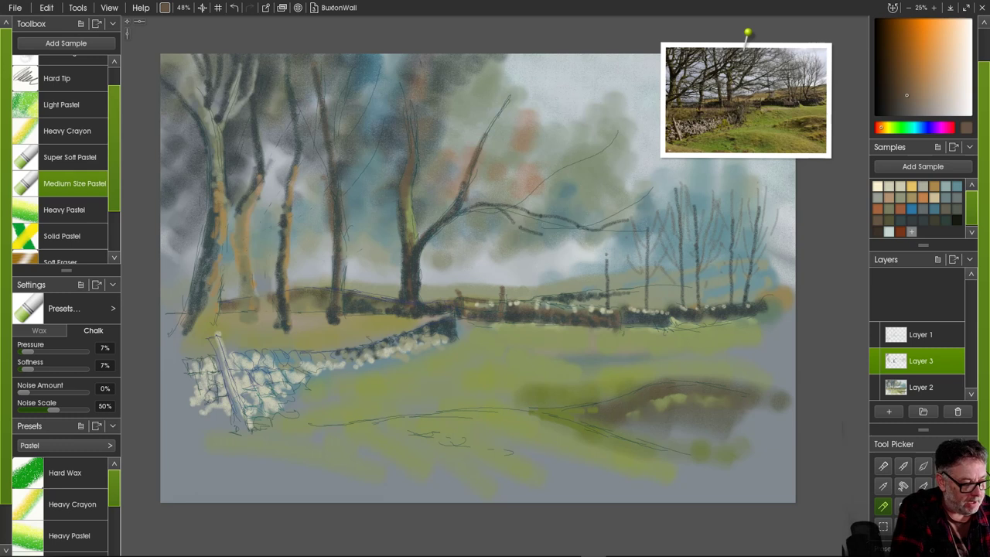
- Soften the distant trees' fine branches using the Blurred Frosting and Heavy Blurred Frosting knives
scroll(66, 158, "down", 3)
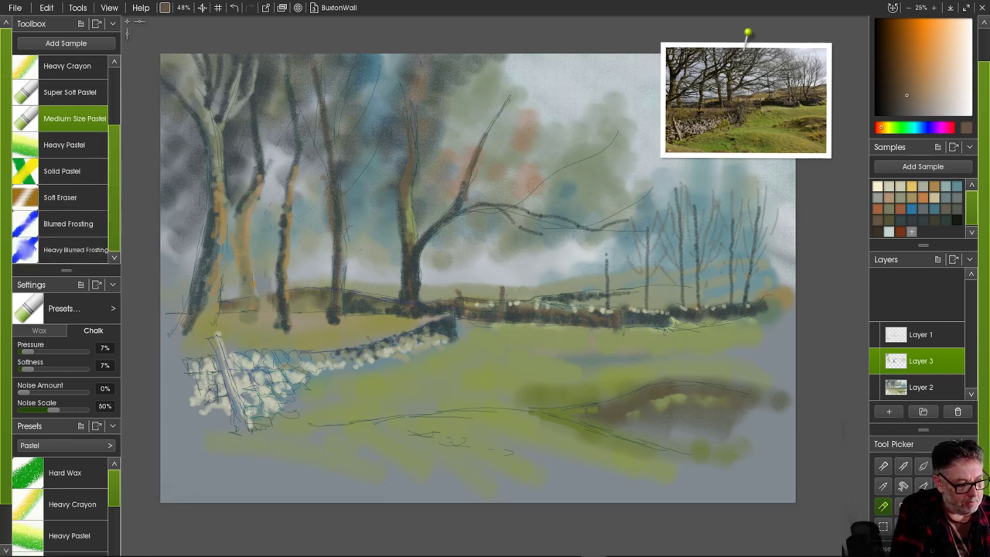
left_click(68, 223)
left_click(75, 249)
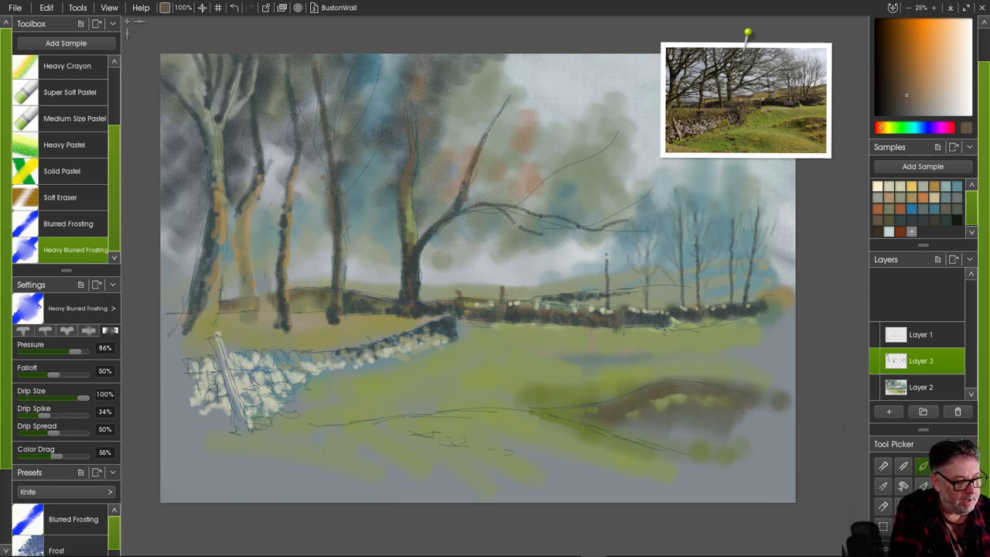
- With the Super Soft Pastel at 8% softness, paint hazy brown foliage over the distant trees and down to the wall
left_click(69, 92)
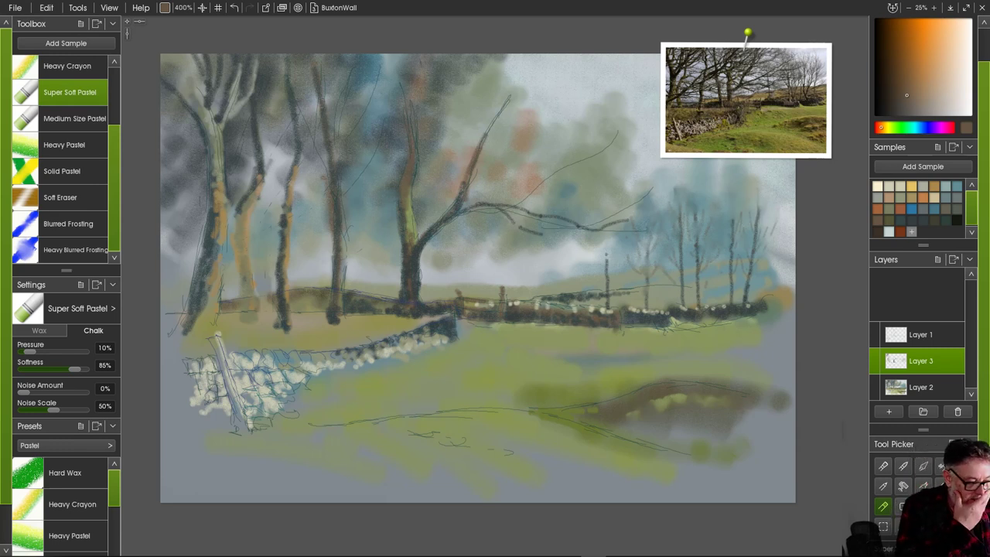
mouse_move(75, 369)
left_mouse_down()
mouse_move(33, 369)
mouse_move(74, 369)
left_mouse_up()
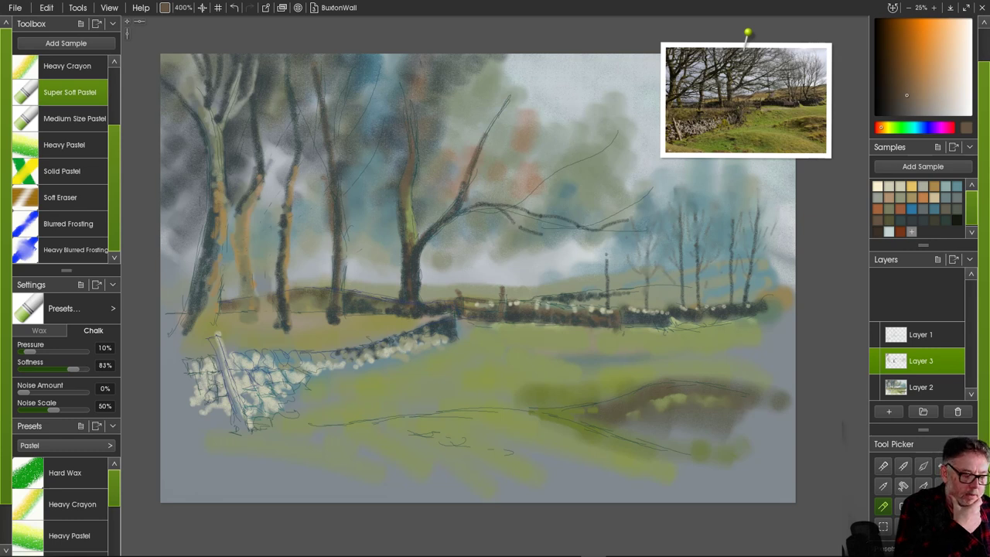
left_click_drag(74, 369, 27, 369)
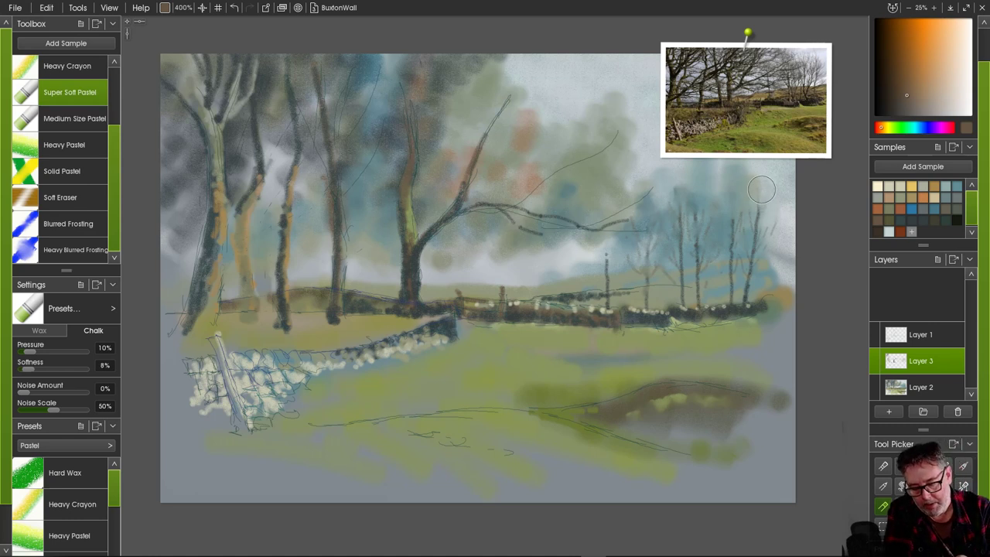
mouse_move(761, 190)
left_mouse_down()
mouse_move(747, 239)
mouse_move(779, 214)
mouse_move(767, 253)
mouse_move(751, 262)
left_mouse_up()
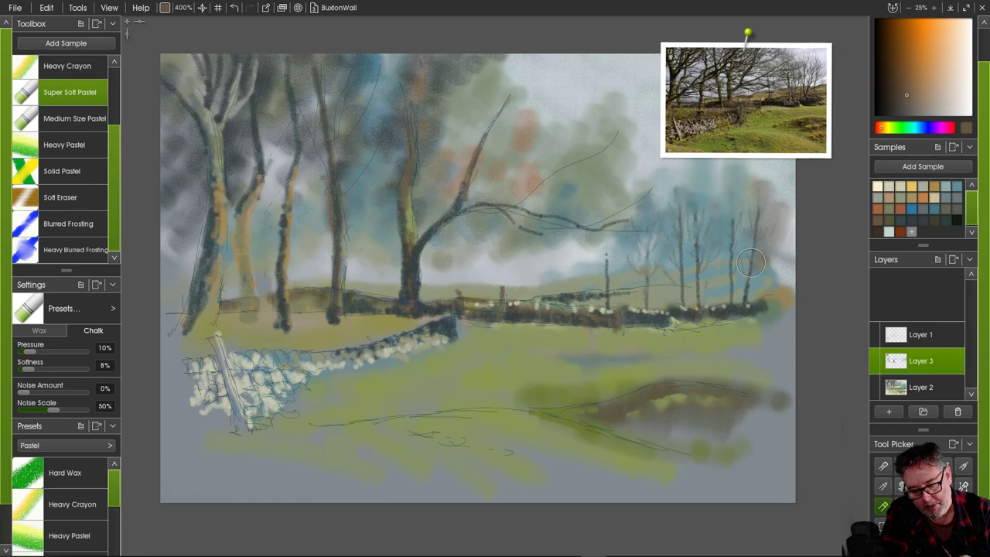
mouse_move(733, 193)
left_mouse_down()
mouse_move(739, 233)
mouse_move(749, 250)
mouse_move(720, 207)
mouse_move(732, 257)
left_mouse_up()
left_click_drag(738, 168, 734, 287)
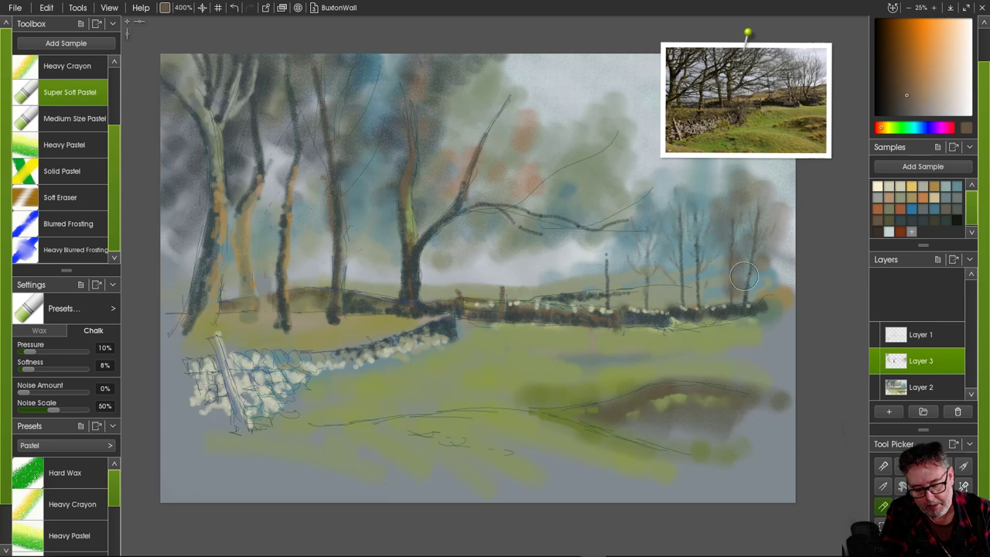
mouse_move(695, 210)
left_mouse_down()
mouse_move(701, 179)
mouse_move(700, 199)
mouse_move(712, 196)
mouse_move(710, 246)
mouse_move(667, 186)
mouse_move(670, 214)
mouse_move(651, 244)
mouse_move(655, 206)
mouse_move(659, 243)
mouse_move(673, 221)
mouse_move(645, 243)
mouse_move(630, 239)
mouse_move(630, 274)
mouse_move(645, 261)
mouse_move(652, 276)
mouse_move(685, 271)
left_mouse_up()
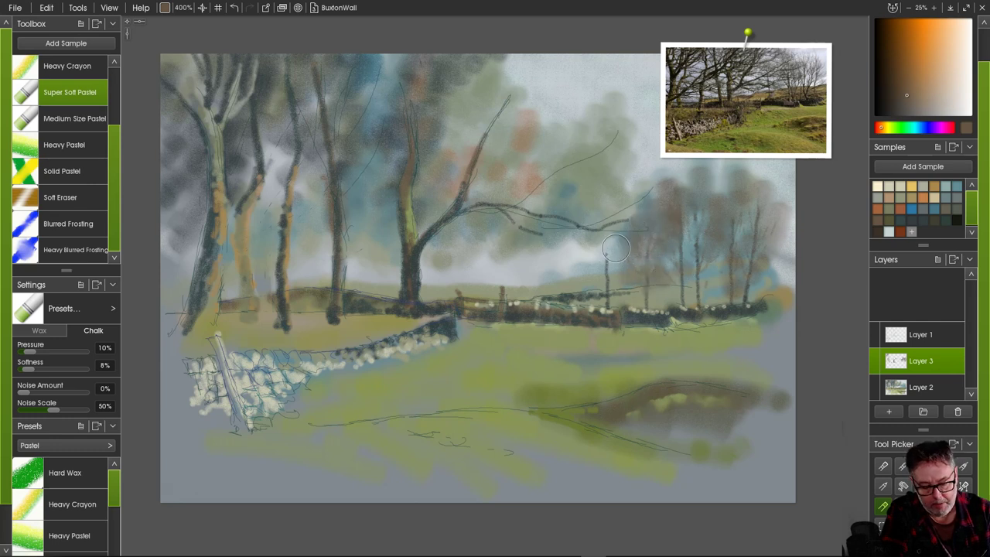
mouse_move(616, 249)
left_mouse_down()
mouse_move(607, 274)
mouse_move(594, 270)
left_mouse_up()
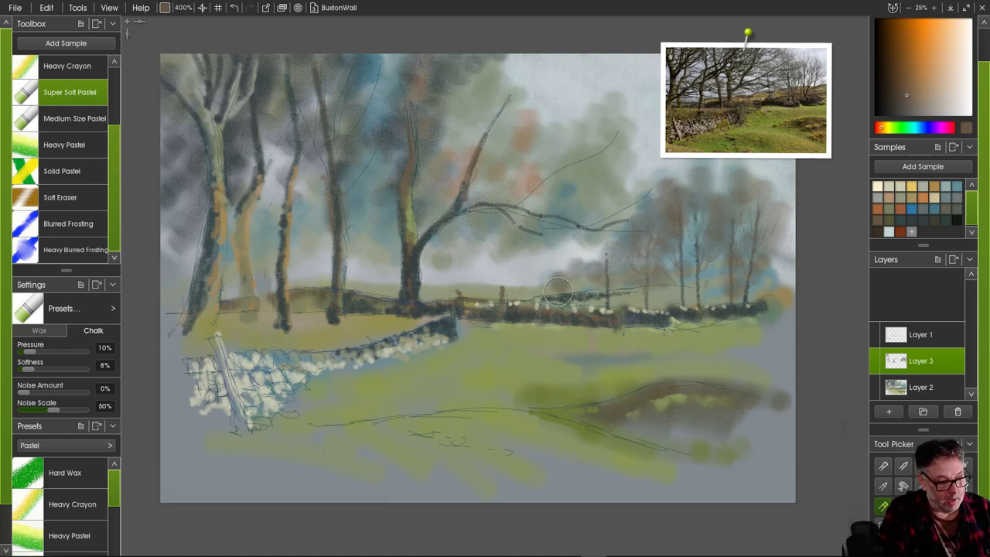
left_click(557, 292)
- With the Medium Size Pastel, sample the pale grey sky colour and paint a light gap beside the rightmost distant trunk's base
left_click(75, 119)
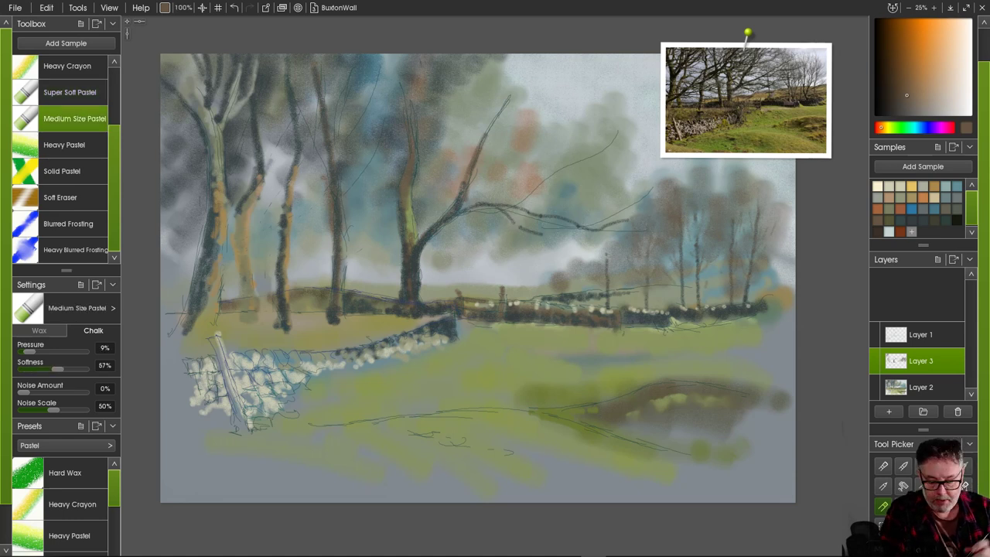
left_click(786, 272, "alt")
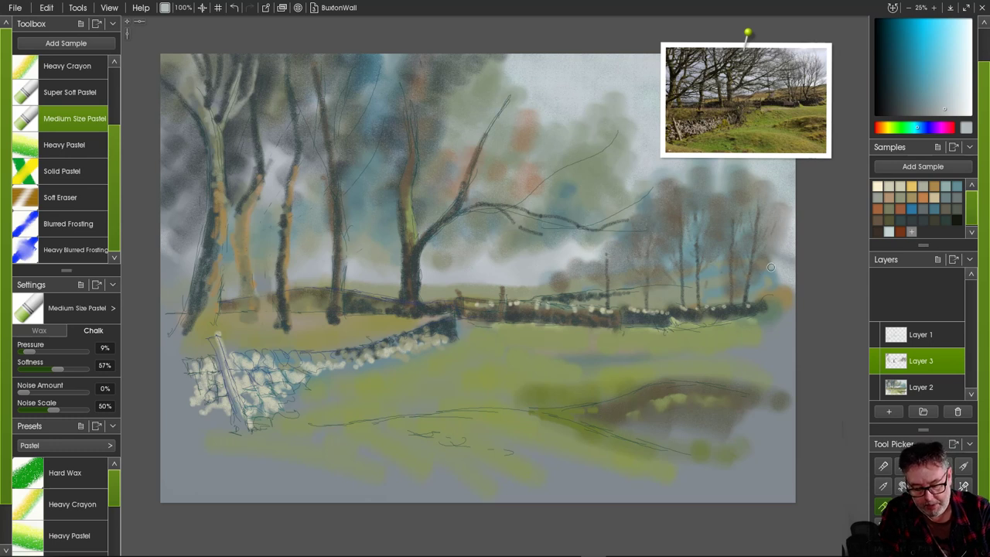
left_click_drag(769, 276, 756, 286)
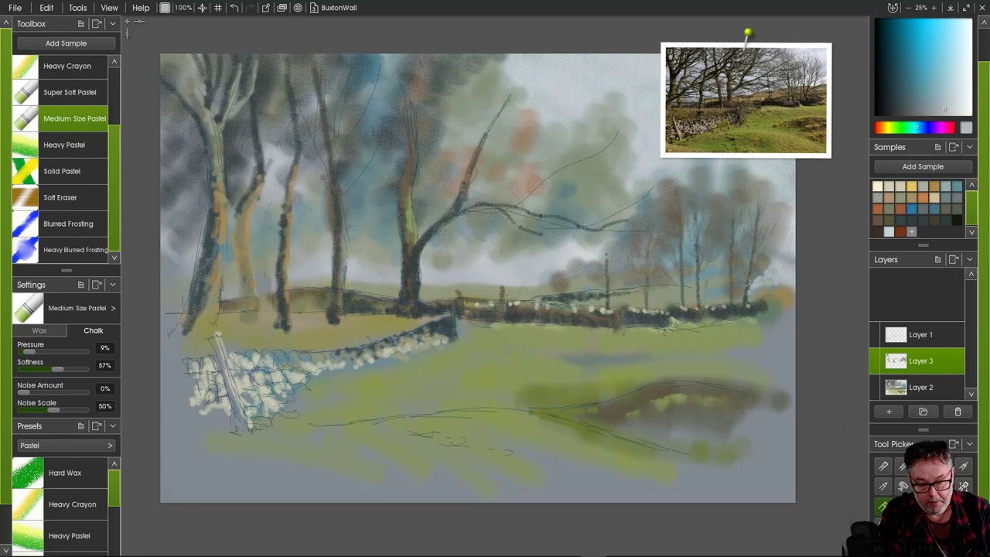
- Try pale grey sky gaps between the two rightmost distant trunks, and undo those strokes
left_click_drag(743, 237, 736, 301)
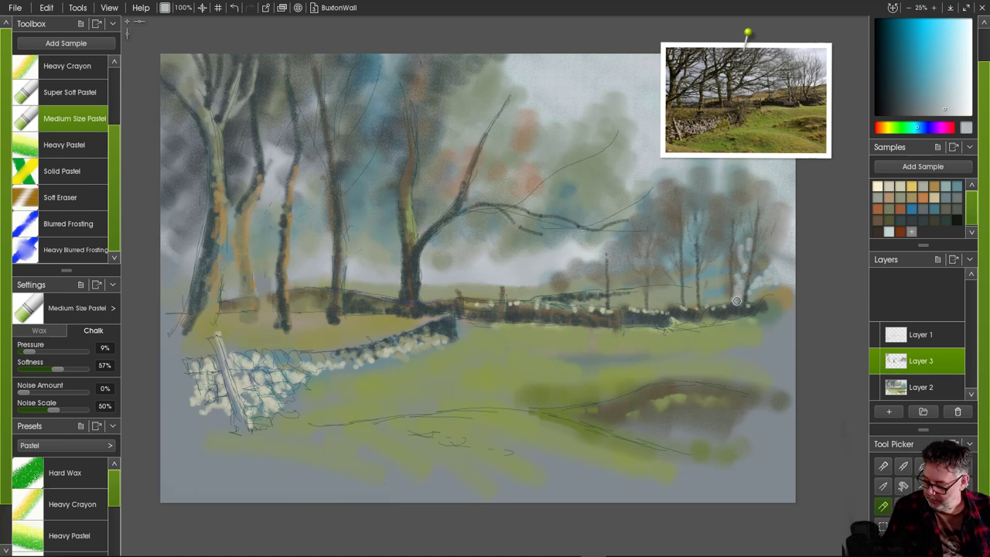
key("ctrl+z")
key("ctrl+z")
key("ctrl+z")
key("ctrl+z")
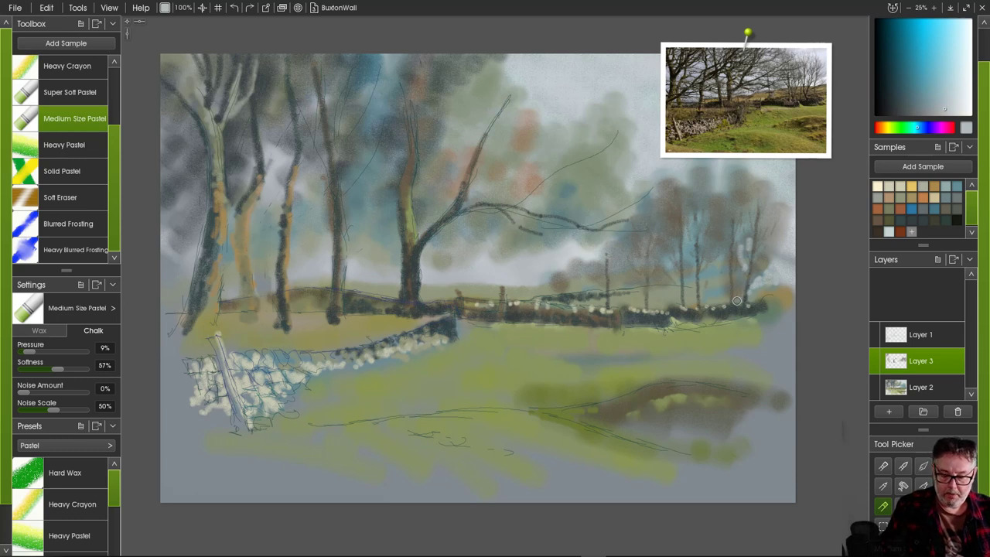
key("ctrl+z")
key("ctrl+z")
key("ctrl+z")
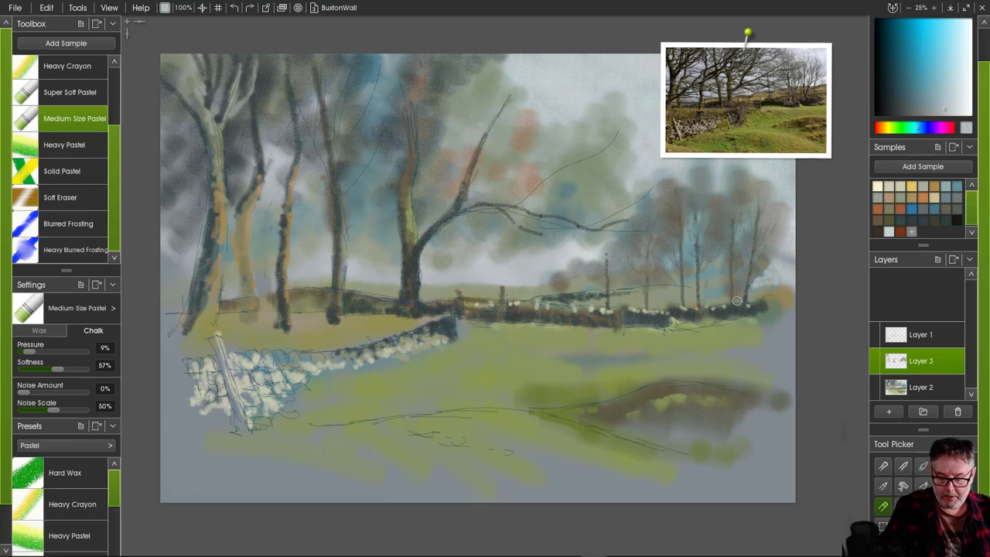
- Undo the recent pale grey strokes around the base of the rightmost distant trees
key("ctrl+z")
key("ctrl+z")
key("ctrl+z")
key("ctrl+z")
key("ctrl+z")
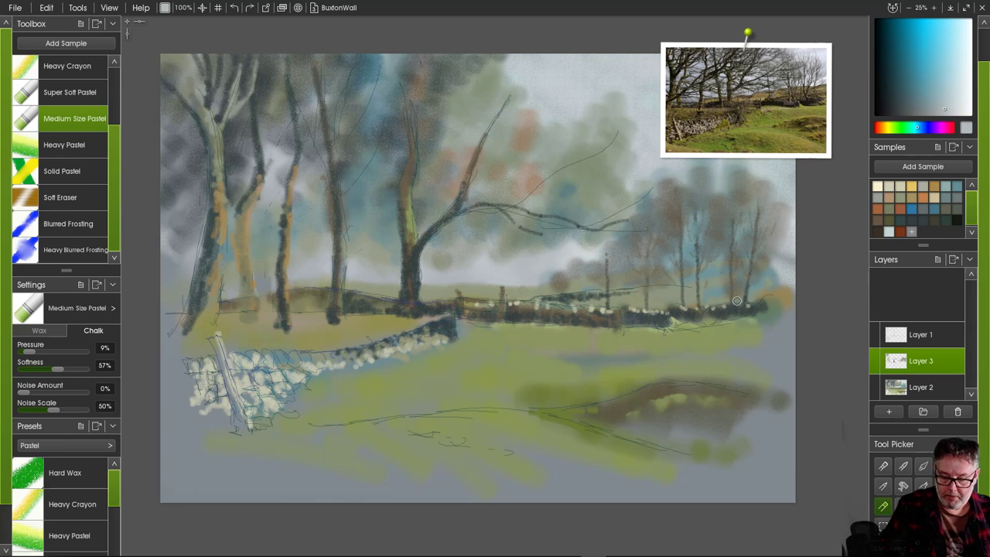
key("ctrl+z")
key("ctrl+z")
key("ctrl+z")
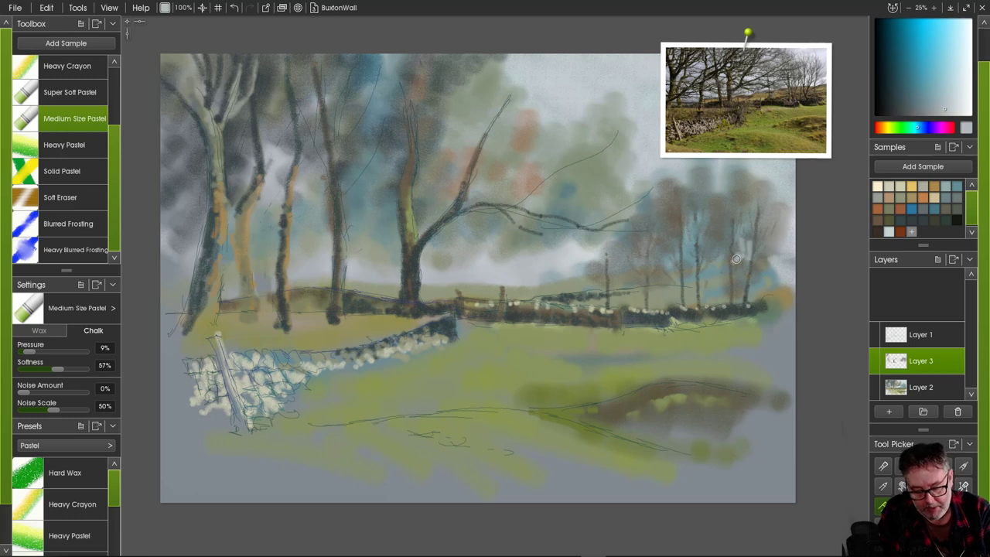
- Paint pale grey sky gaps with the Medium Size Pastel between the distant trees' trunks, above the far hill
mouse_move(736, 259)
left_mouse_down()
mouse_move(746, 259)
mouse_move(734, 260)
left_mouse_up()
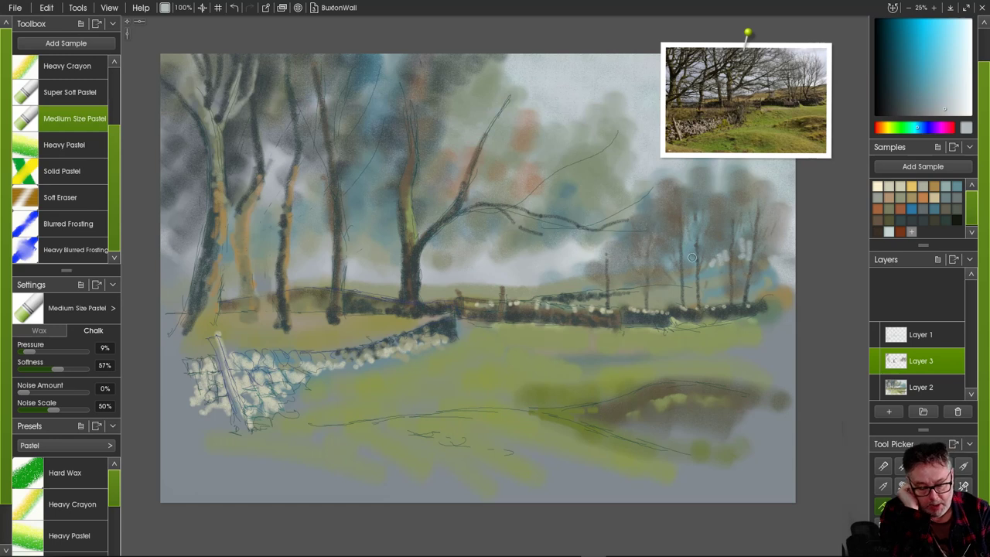
mouse_move(700, 243)
left_mouse_down()
mouse_move(705, 263)
mouse_move(690, 266)
left_mouse_up()
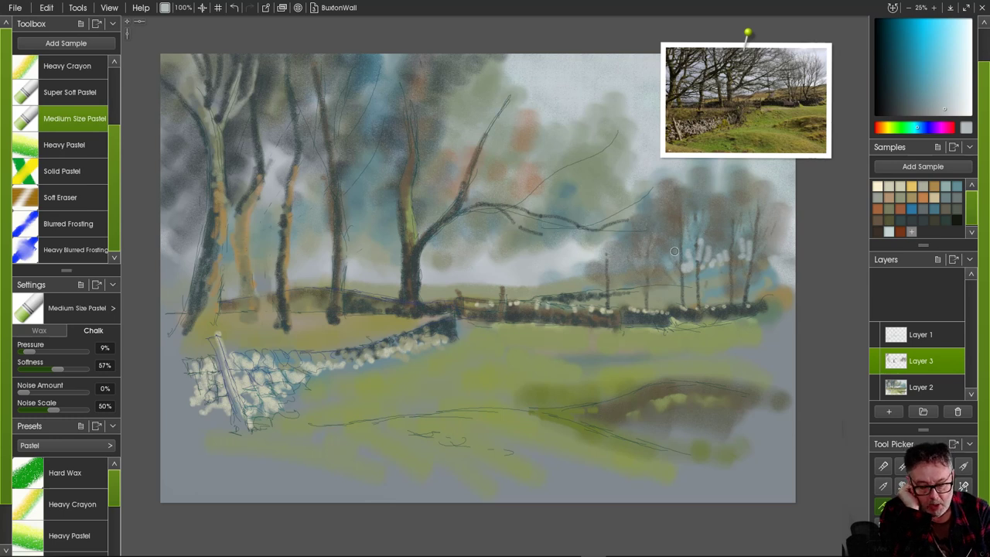
mouse_move(674, 249)
left_mouse_down()
mouse_move(672, 267)
mouse_move(660, 269)
left_mouse_up()
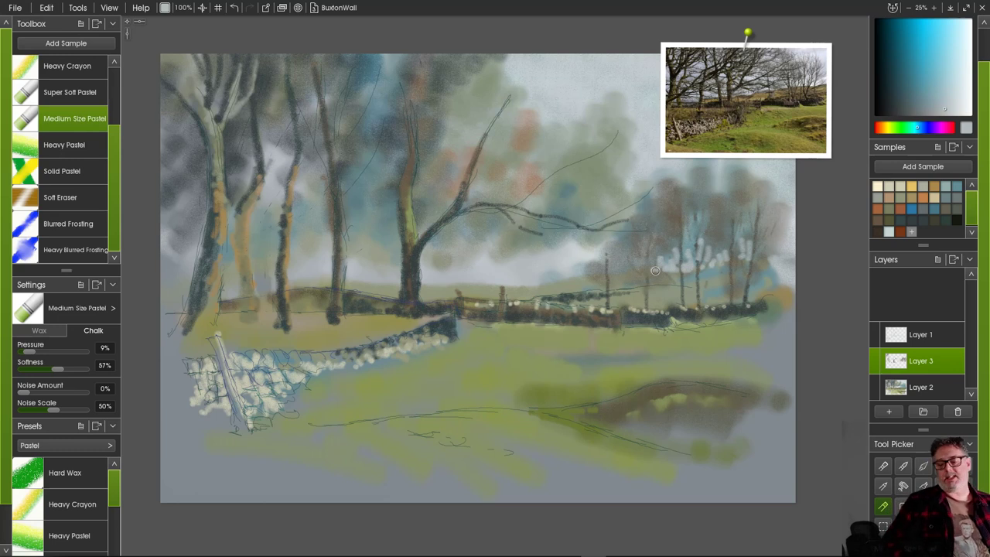
mouse_move(712, 251)
left_mouse_down()
mouse_move(723, 263)
mouse_move(715, 235)
mouse_move(721, 250)
mouse_move(725, 243)
mouse_move(725, 256)
mouse_move(708, 246)
mouse_move(707, 259)
mouse_move(723, 255)
mouse_move(702, 235)
mouse_move(681, 270)
mouse_move(686, 256)
mouse_move(692, 267)
mouse_move(675, 252)
mouse_move(660, 261)
mouse_move(673, 249)
mouse_move(673, 267)
mouse_move(651, 271)
mouse_move(744, 234)
mouse_move(737, 256)
mouse_move(748, 235)
left_mouse_up()
- With the Medium Size Pastel at 20% softness, sample muted grey-green and blue-grey and paint over the patches beyond the rightmost distant tree
left_click(70, 250)
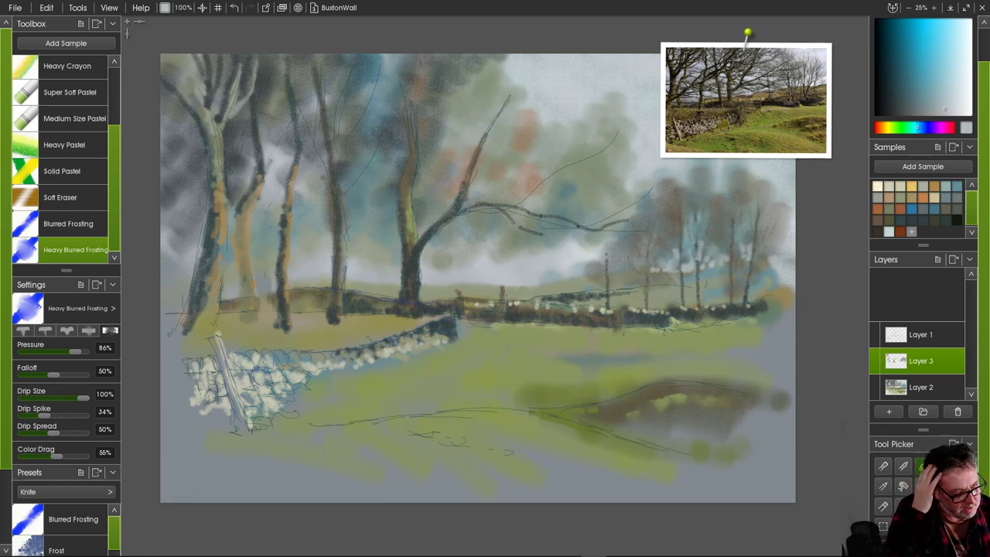
left_click(75, 119)
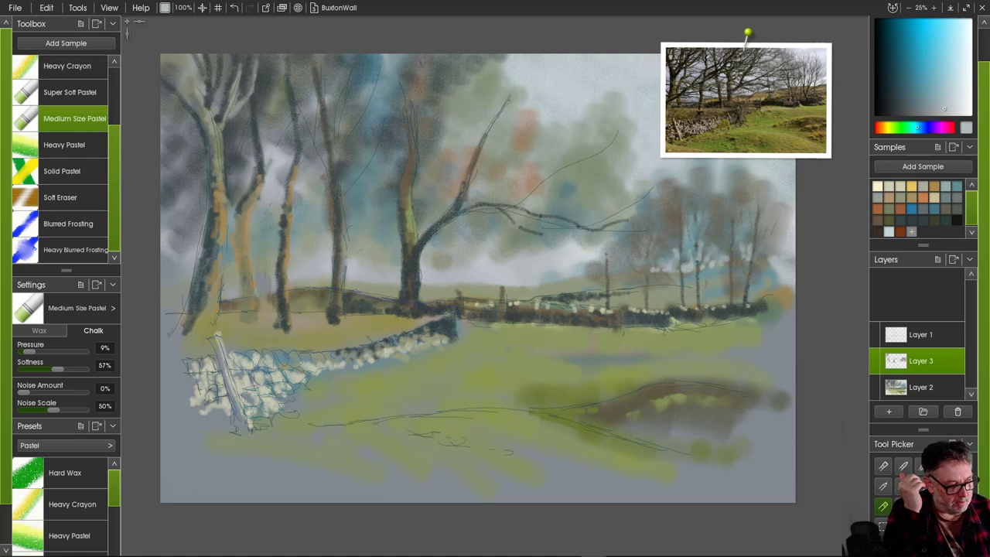
left_click_drag(58, 369, 36, 369)
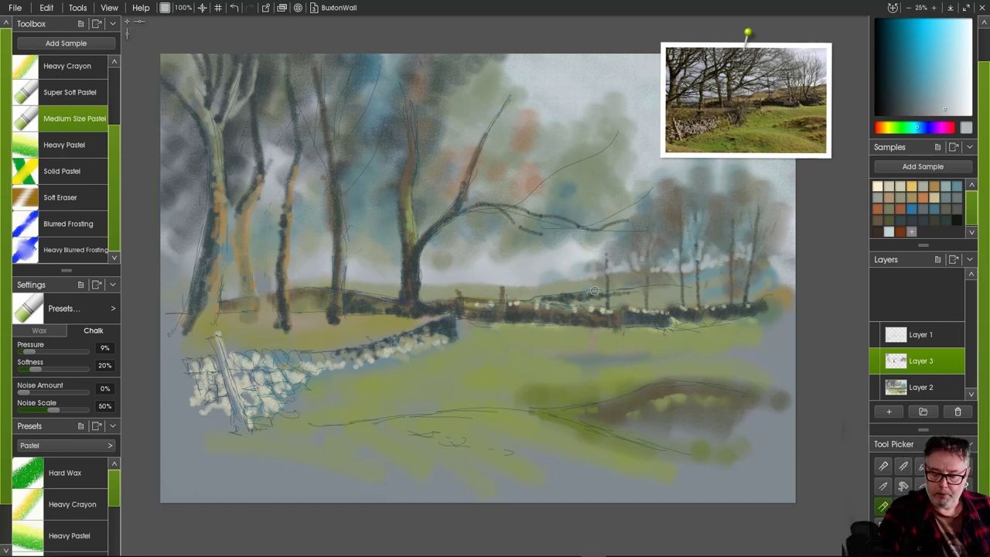
left_click(771, 287, "alt")
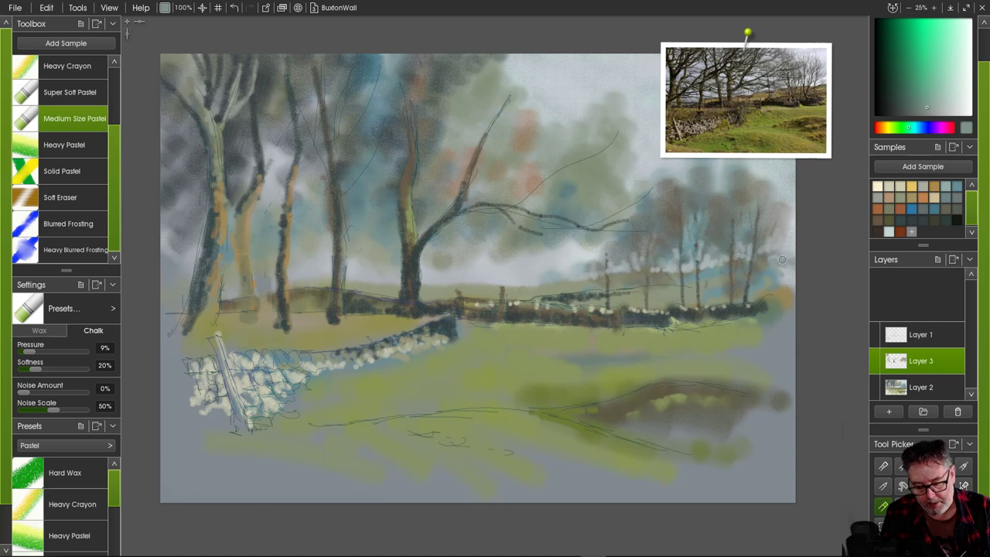
left_click_drag(770, 269, 794, 272)
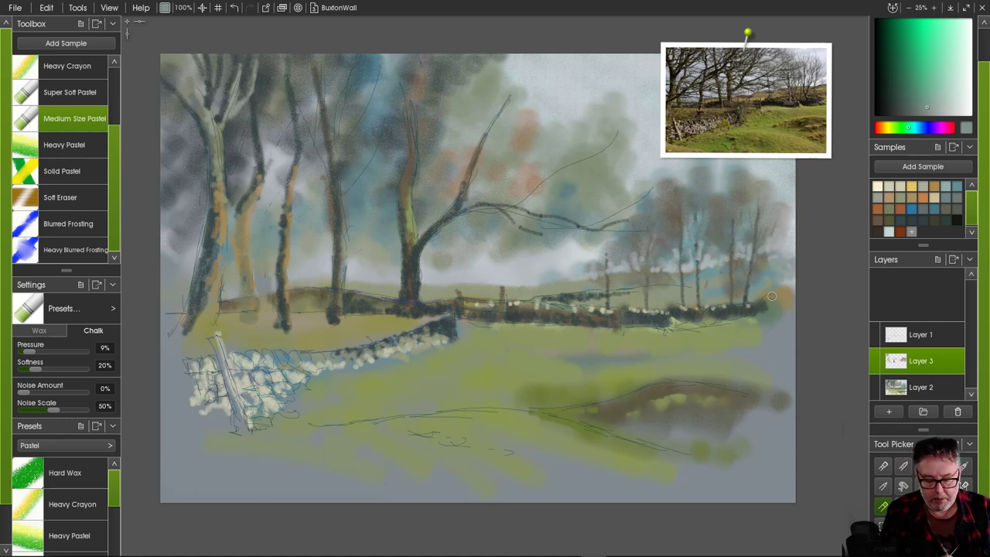
left_click(771, 296)
- Reload the Medium Size Pastel preset at 57% softness and sample the dark grey-green of the wall below the distant trees
left_click(71, 92)
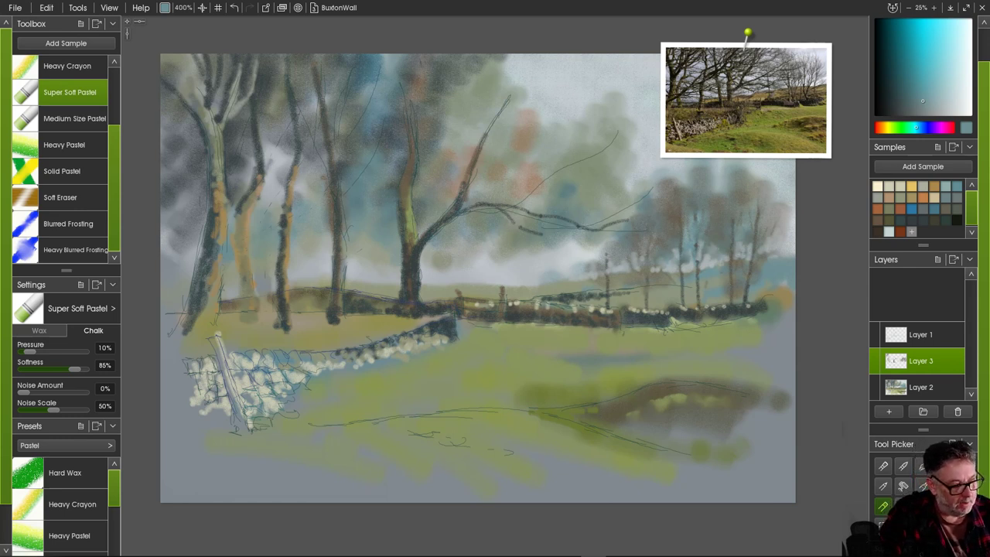
left_click(74, 119)
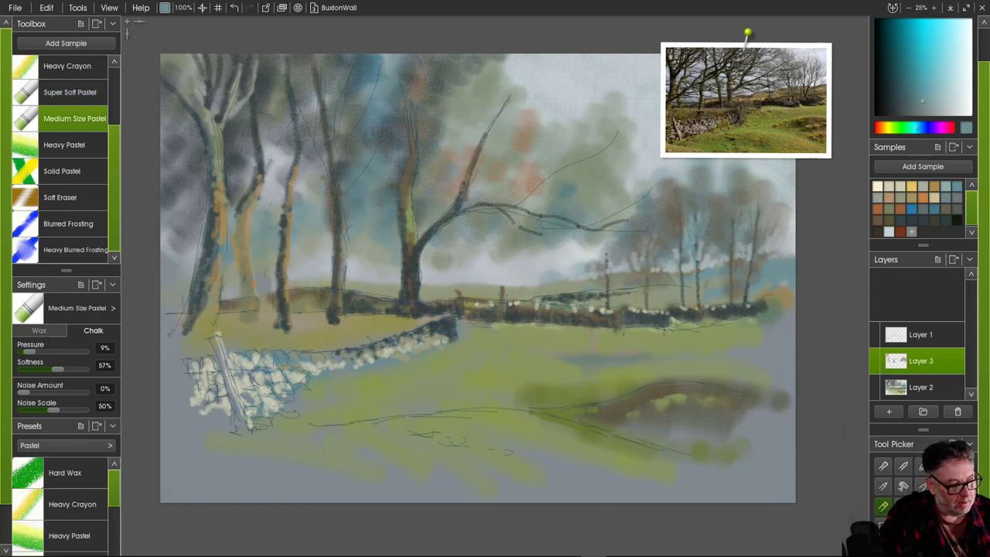
left_click(731, 307, "alt")
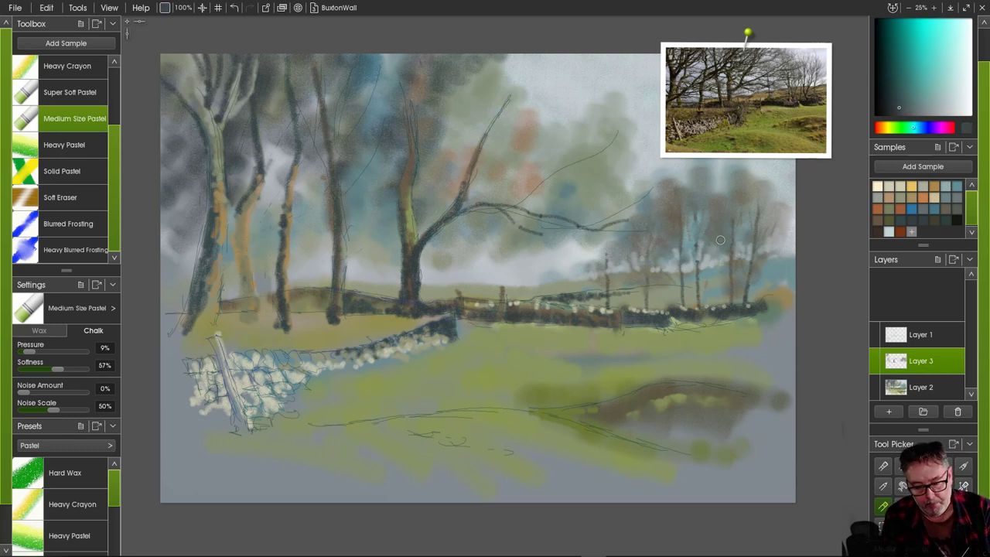
- Try a dark slanting trunk beside the two rightmost distant trunks, and undo it
left_click_drag(720, 250, 725, 305)
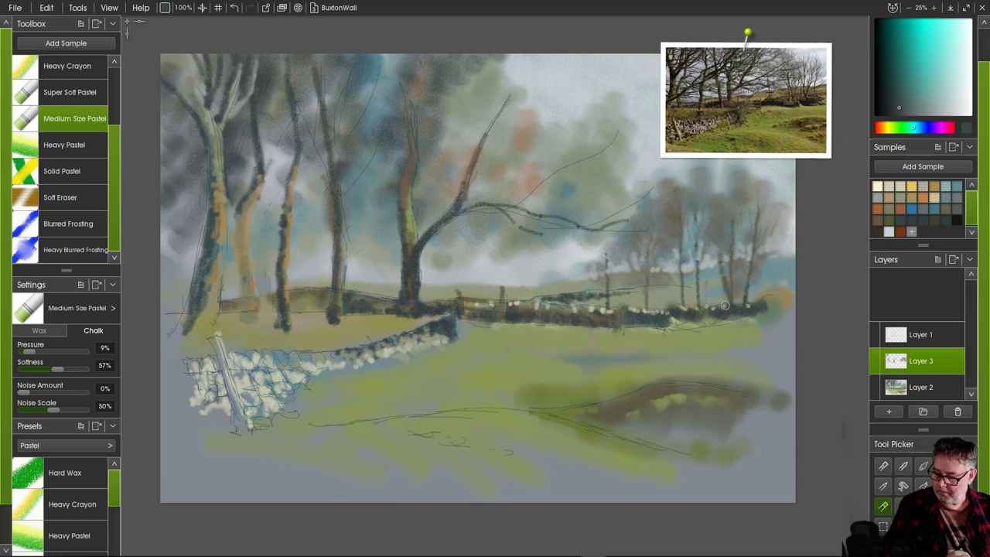
key("ctrl+z")
key("ctrl+z")
key("ctrl+z")
key("ctrl+z")
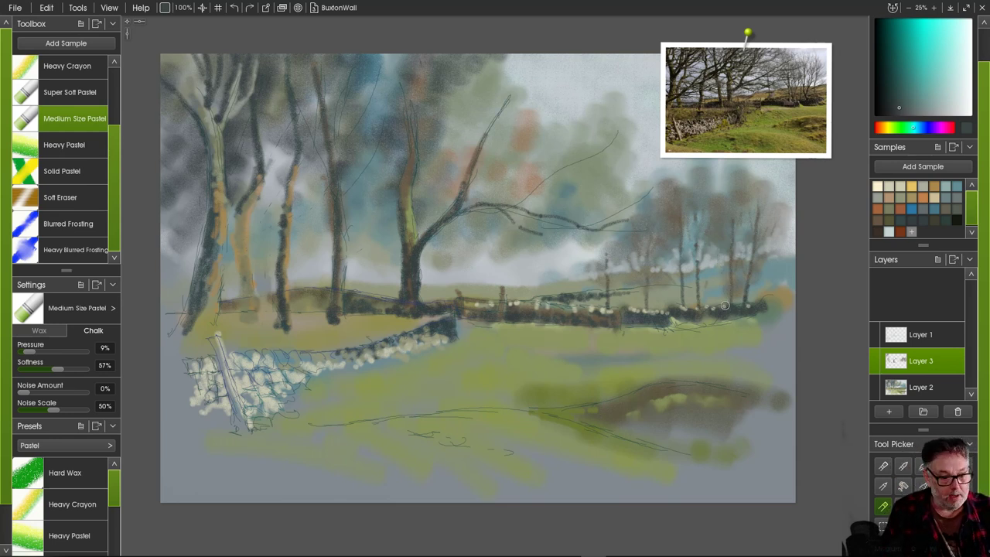
- Paint dark slanting trunks and forked branches on the two rightmost distant trees, reducing the pastel size to 58% and 35%
key("bracketleft")
key("bracketleft")
key("bracketleft")
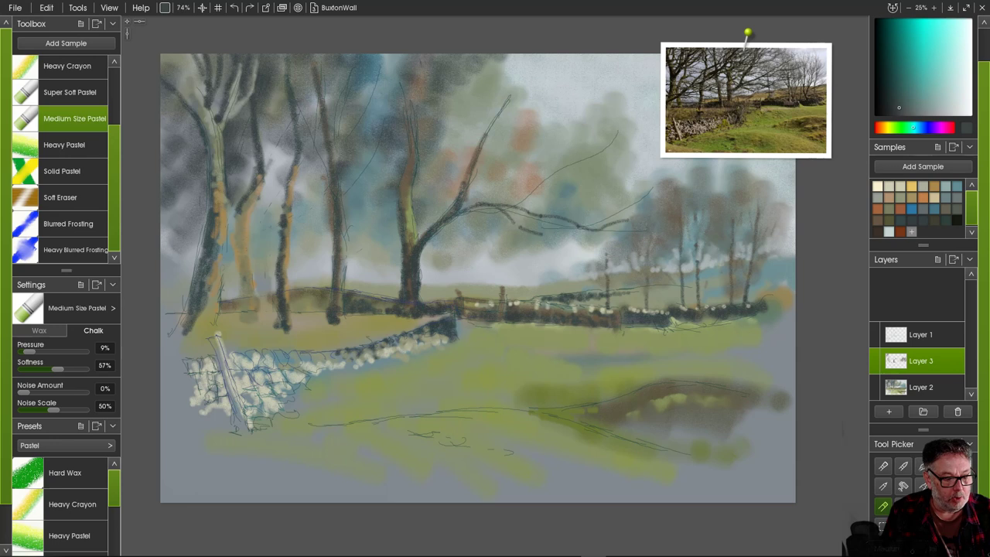
key("bracketleft")
key("bracketleft")
key("bracketleft")
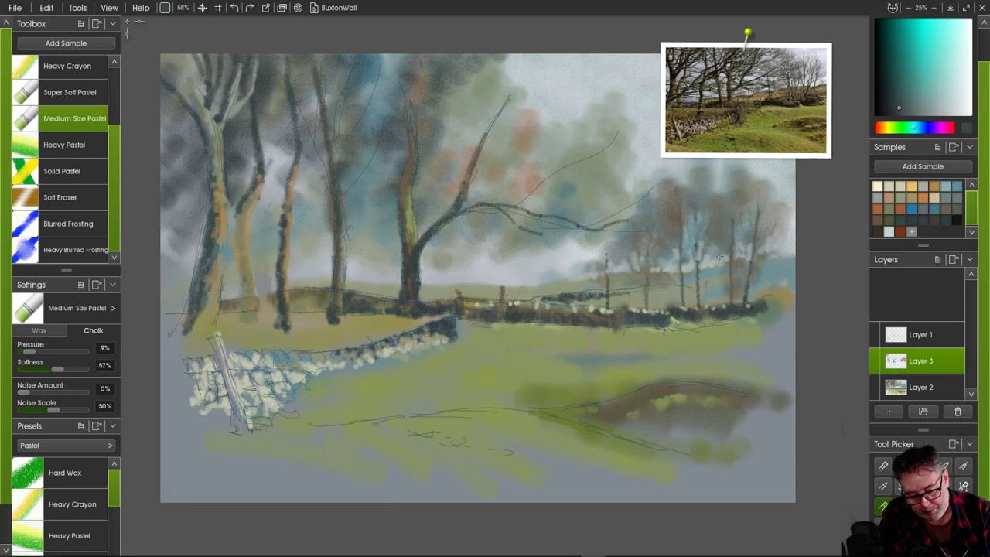
left_click_drag(720, 257, 728, 300)
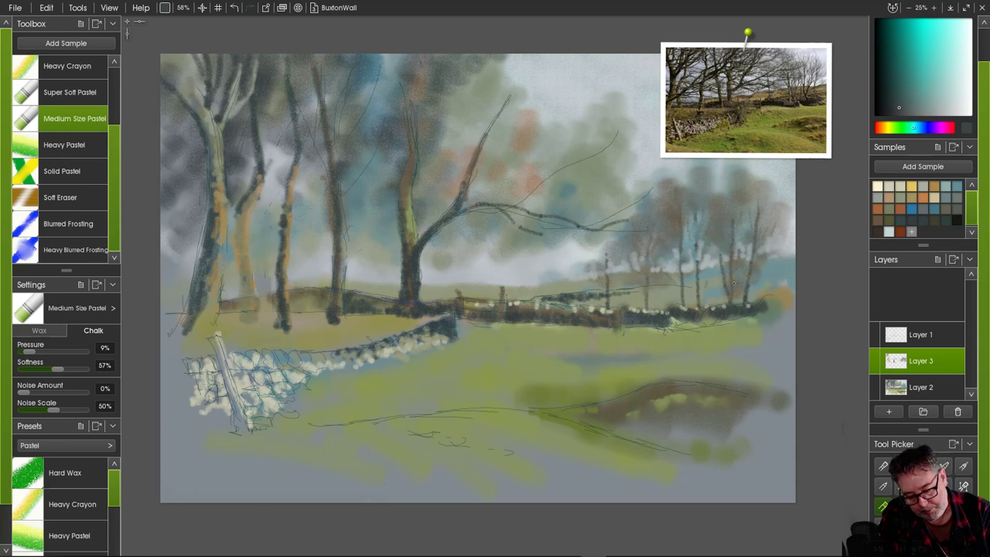
left_click_drag(737, 256, 732, 287)
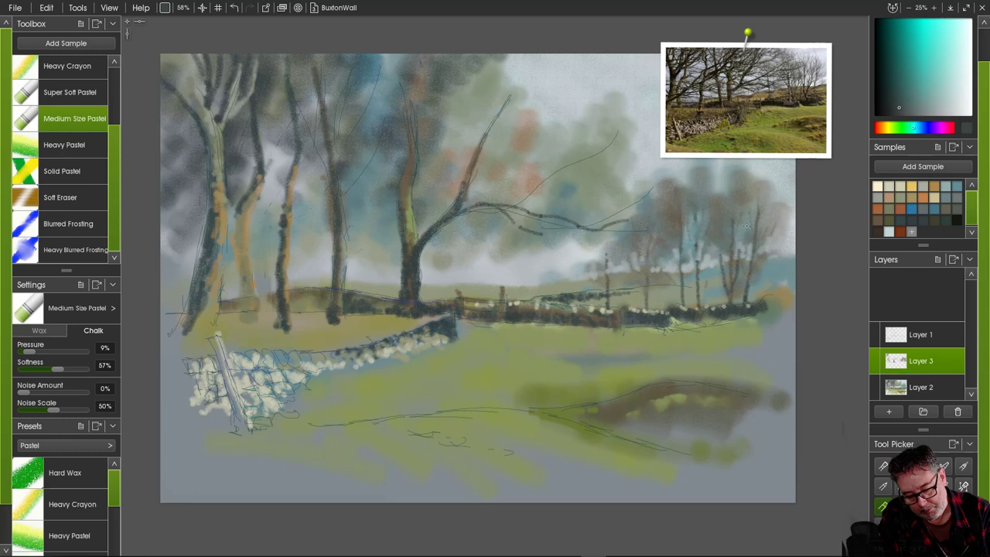
left_click_drag(746, 227, 743, 275)
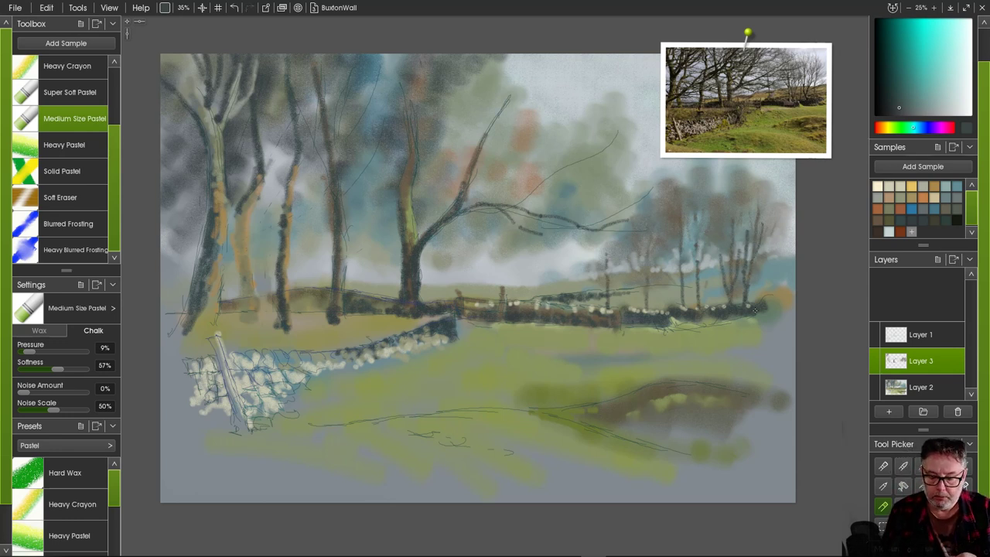
left_click_drag(740, 252, 744, 238)
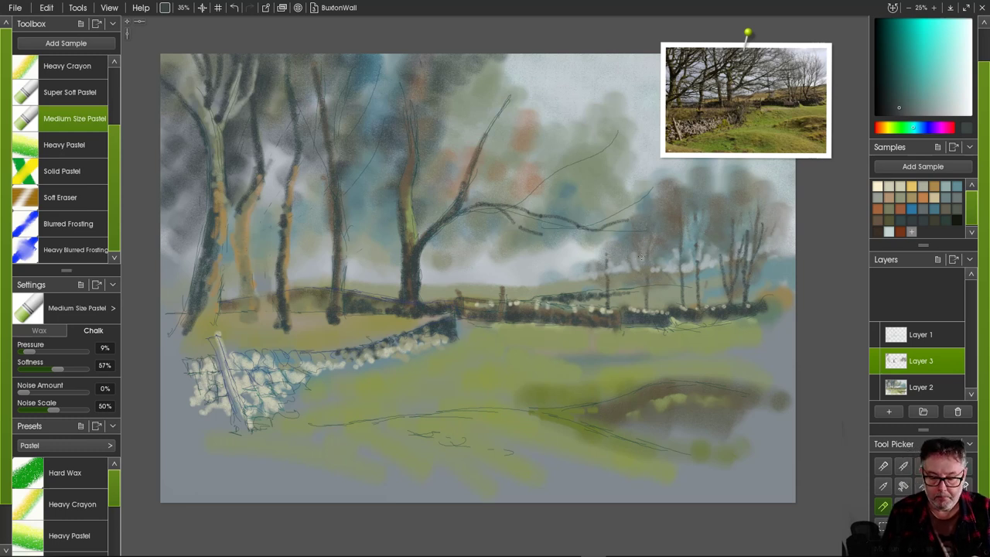
- Paint thin dark forked branches around the middle pair of distant trunks and extend the lone trunk by the wall upward
left_click_drag(700, 232, 699, 282)
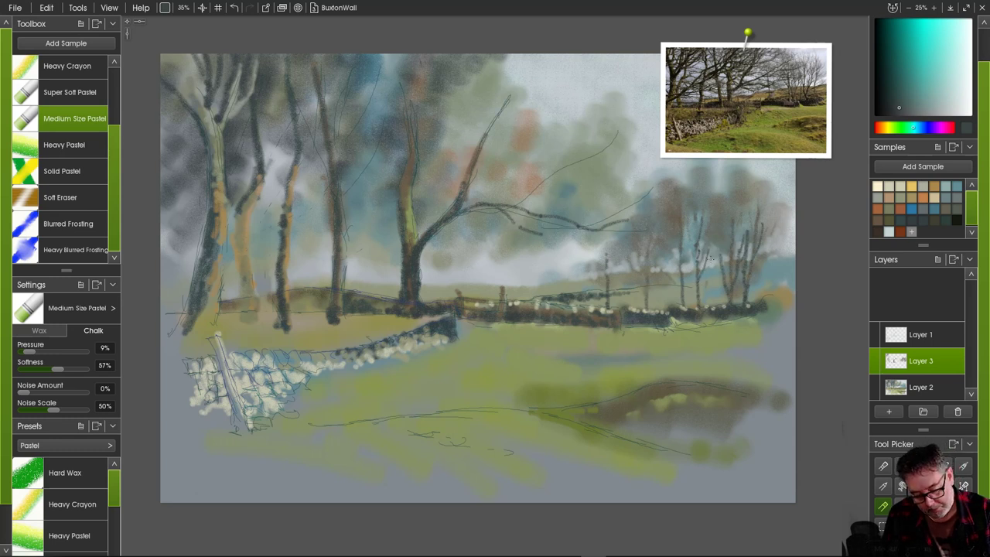
left_click_drag(709, 259, 700, 302)
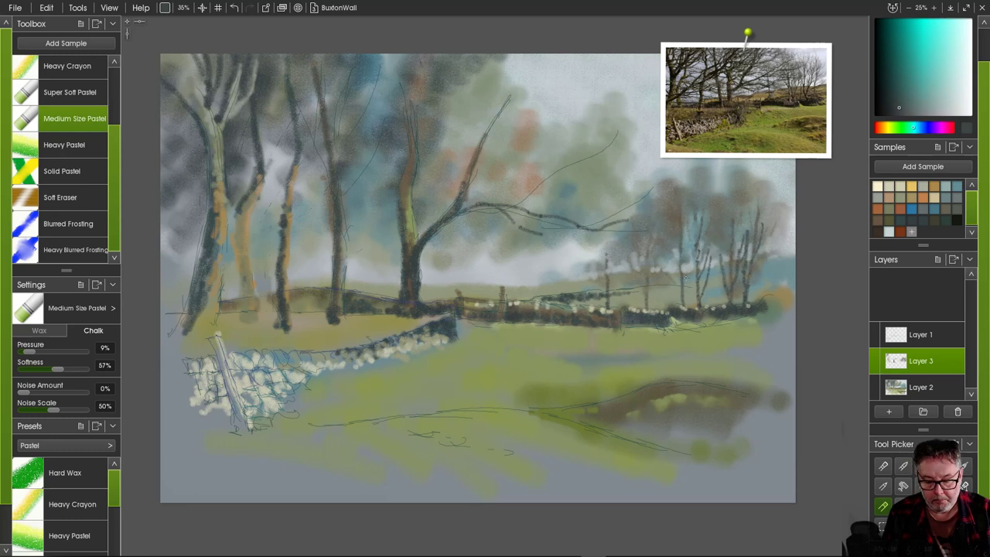
left_click_drag(681, 240, 693, 284)
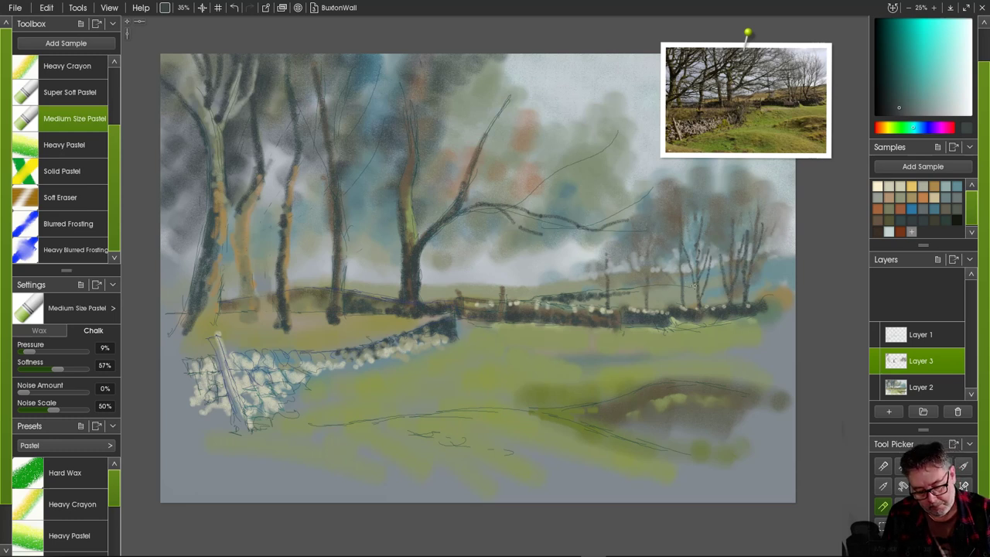
left_click_drag(679, 251, 688, 274)
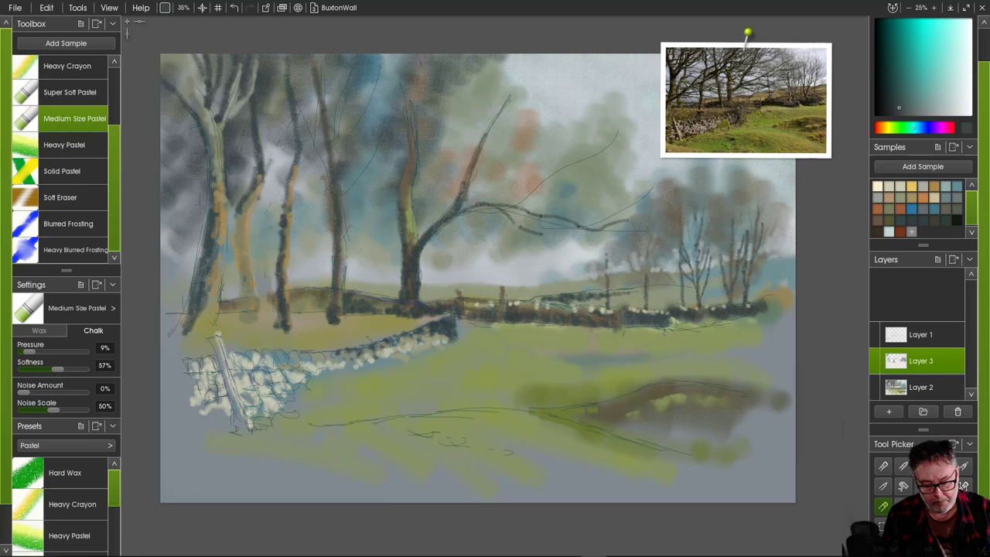
left_click_drag(603, 241, 606, 271)
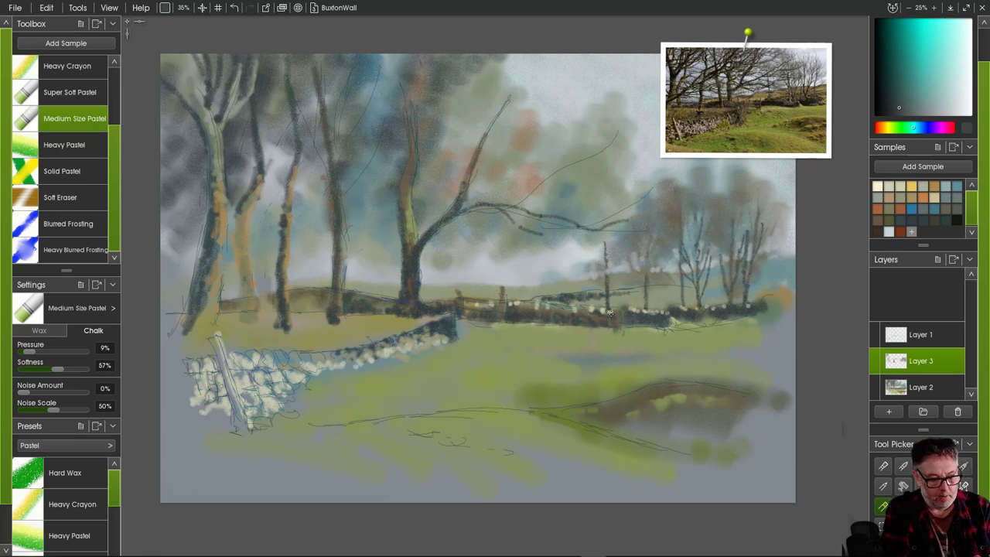
- Paint thin dark twigs hanging from the large central tree's long horizontal branch
right_click(541, 251)
left_click(631, 146)
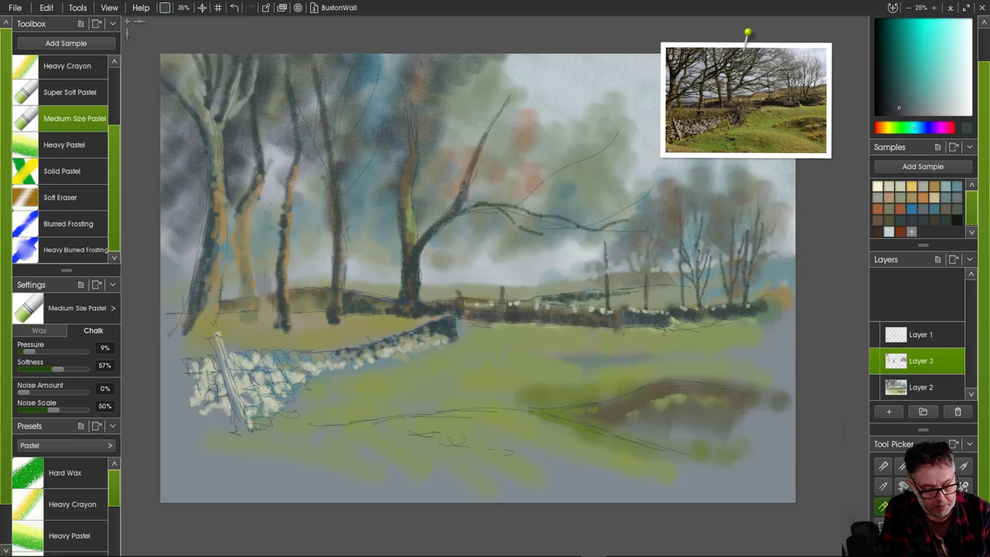
mouse_move(496, 208)
left_mouse_down()
mouse_move(517, 226)
mouse_move(577, 239)
left_mouse_up()
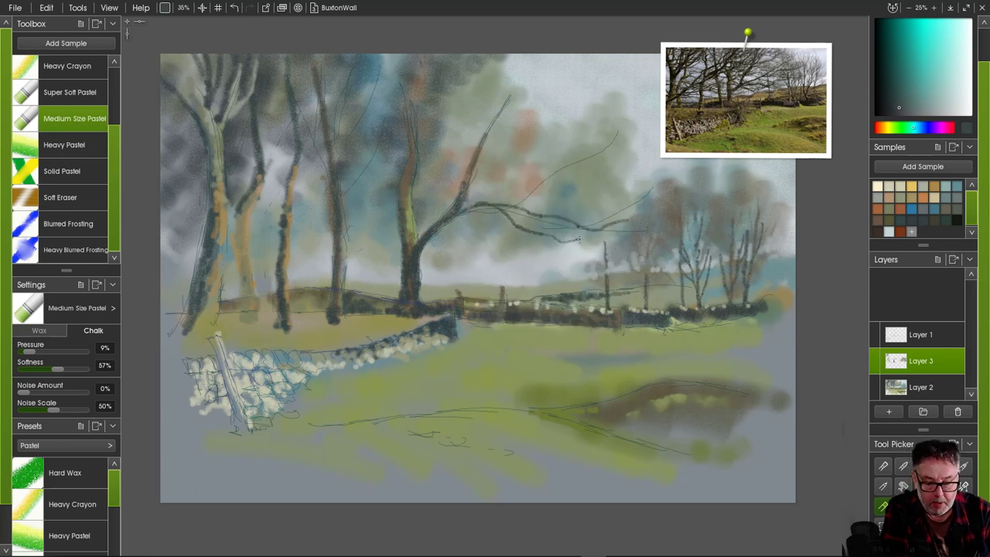
left_click_drag(518, 229, 558, 253)
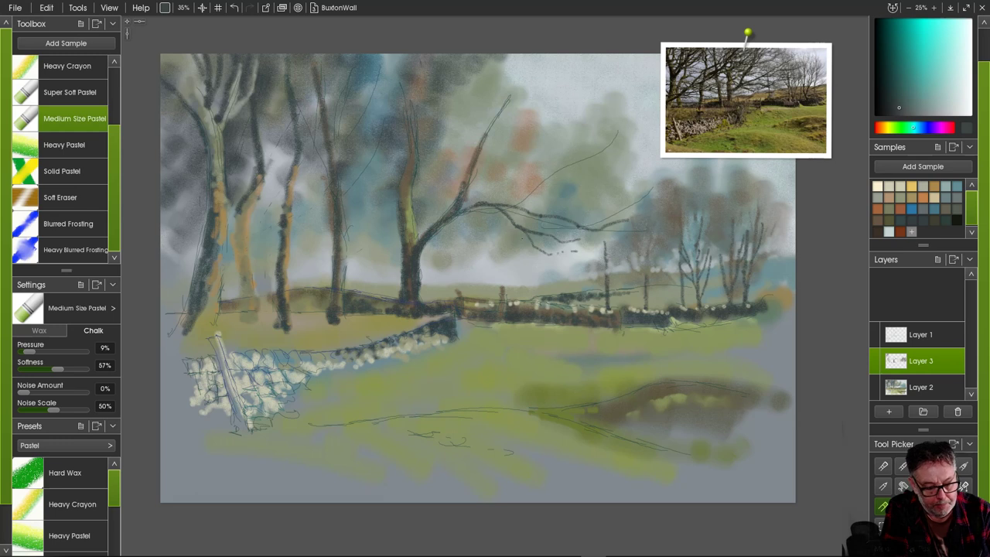
left_click_drag(481, 204, 504, 234)
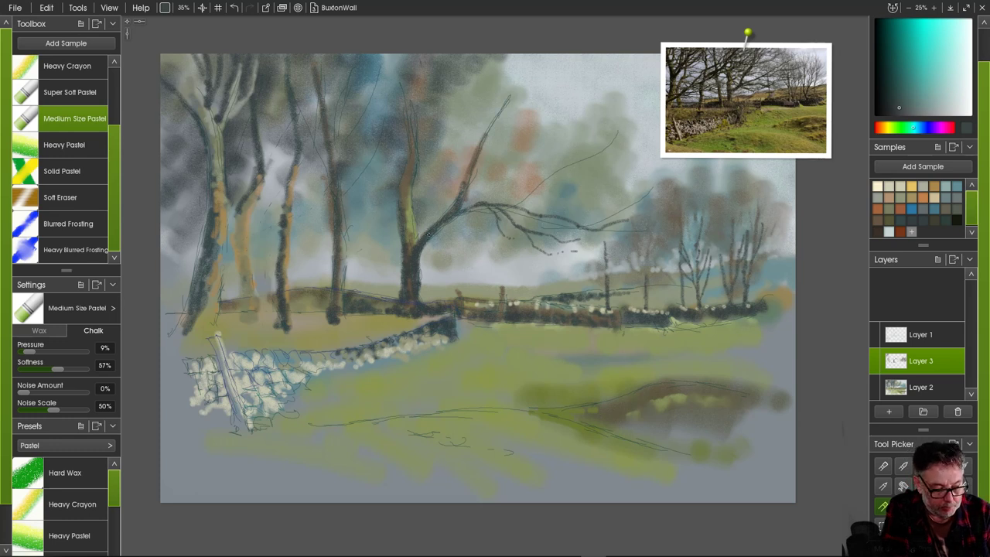
left_click_drag(429, 234, 463, 231)
- Using olive and muted grey-green colour samples, paint fine drooping twigs below the central tree's long branch and a rising branch above it
left_click(888, 208)
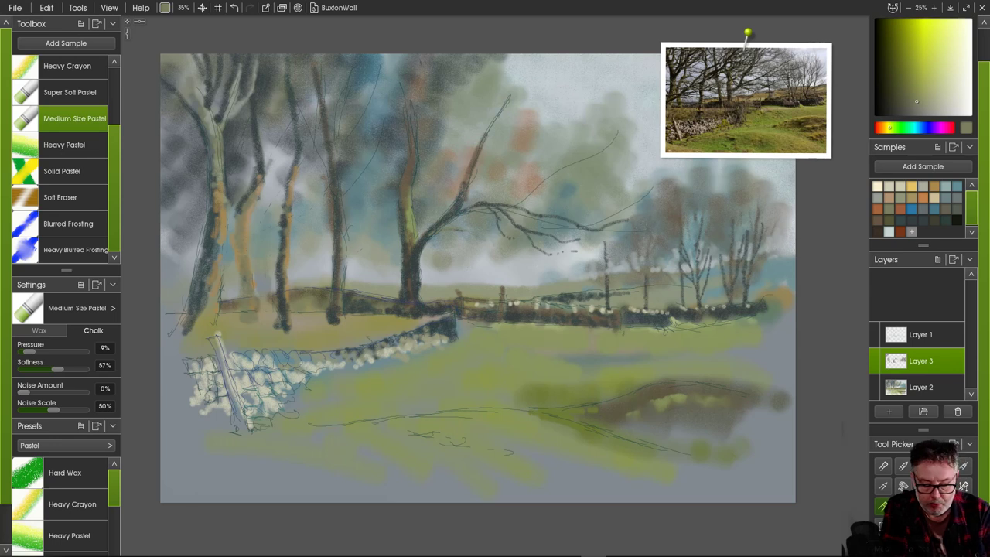
left_click(957, 198)
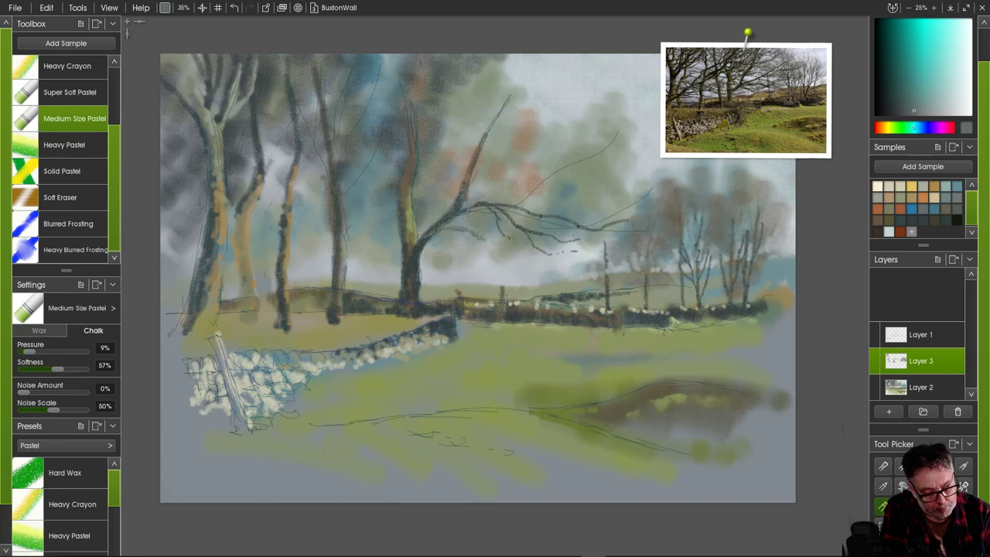
mouse_move(477, 236)
left_mouse_down()
mouse_move(537, 267)
mouse_move(570, 266)
left_mouse_up()
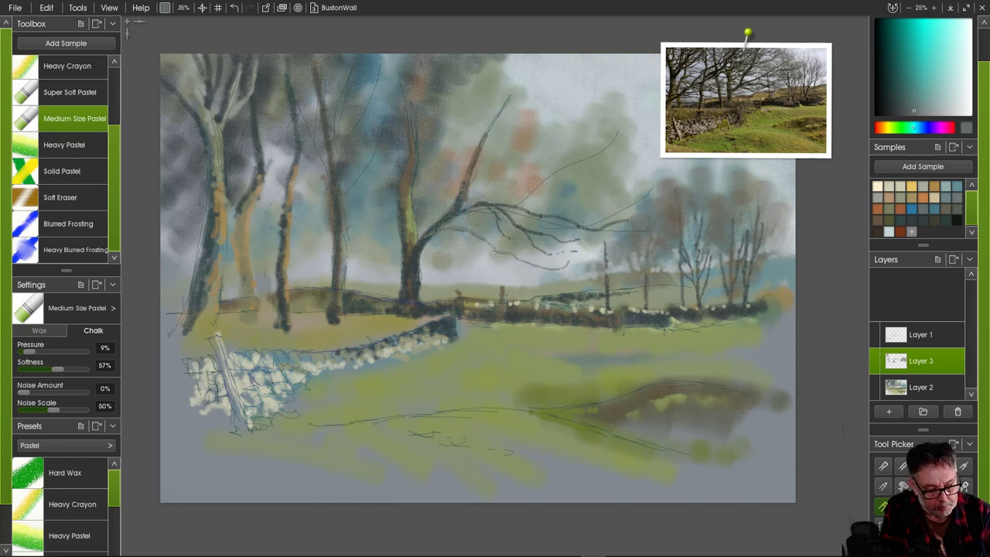
left_click_drag(495, 250, 558, 269)
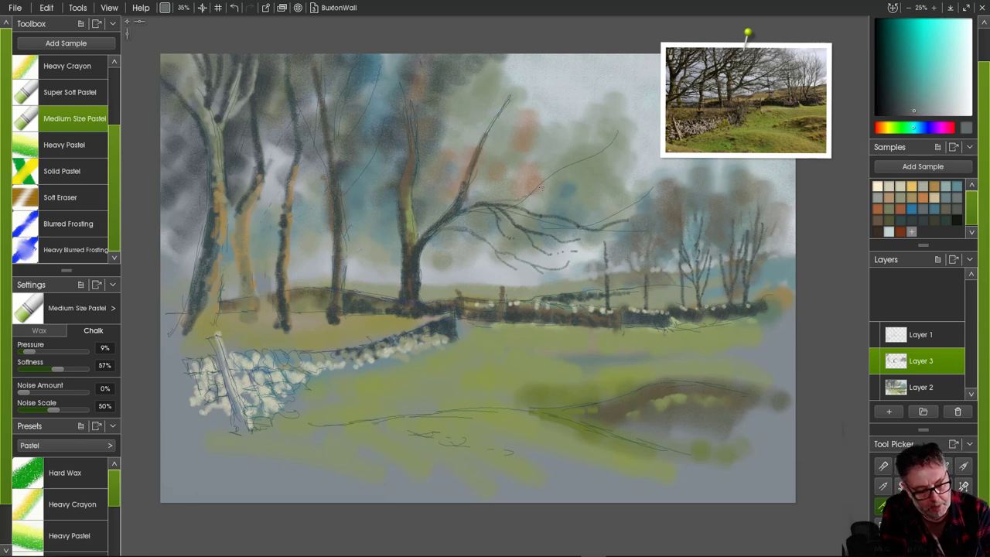
left_click_drag(578, 188, 651, 165)
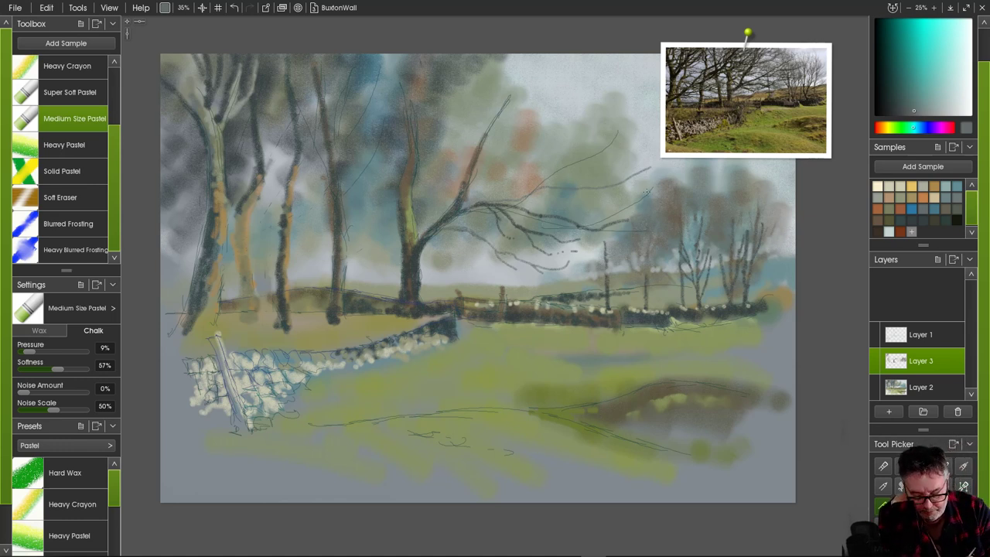
left_click_drag(184, 7, 193, 7)
left_click_drag(480, 138, 523, 63)
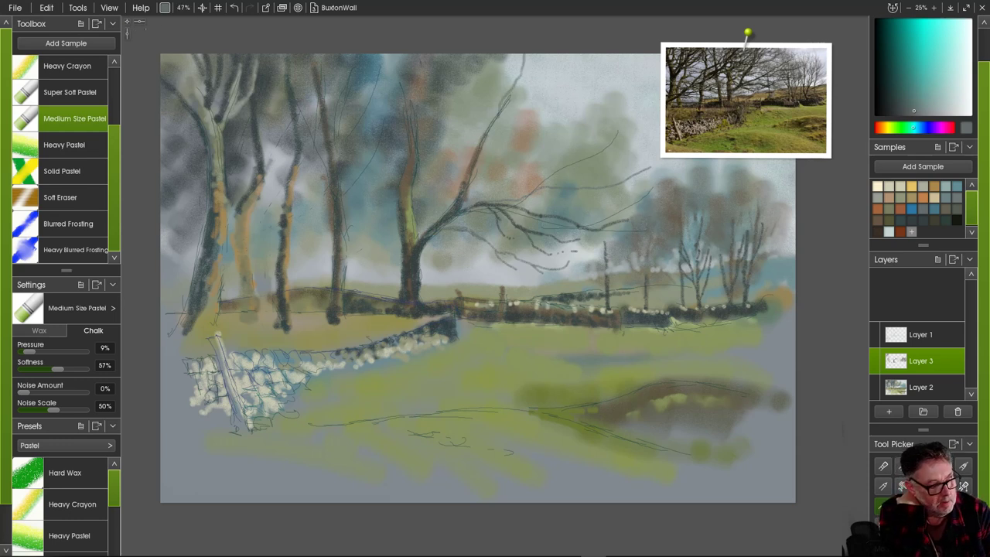
key("]")
key("]")
key("]")
key("]")
key("]")
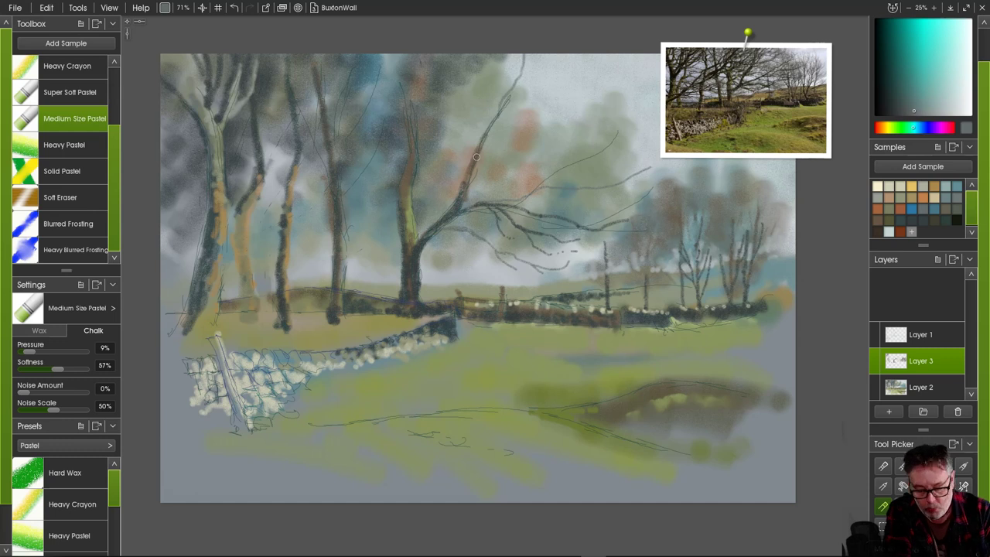
key("ctrl+z")
key("ctrl+z")
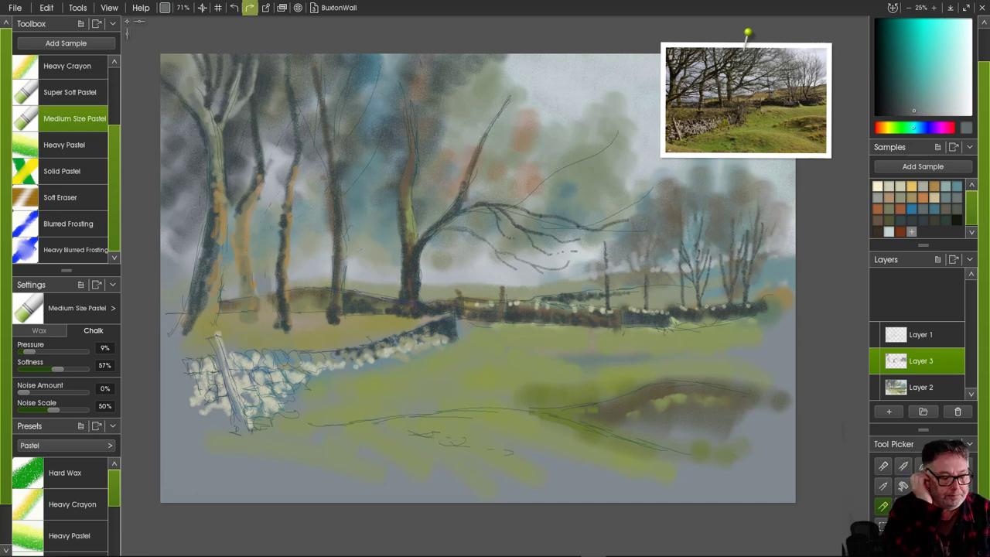
left_click(249, 8)
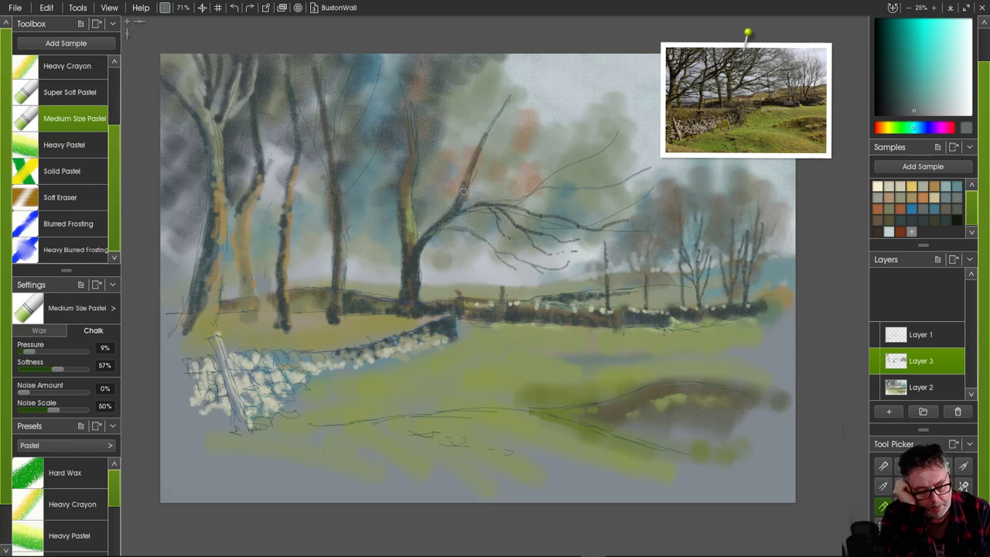
left_click_drag(481, 140, 532, 58)
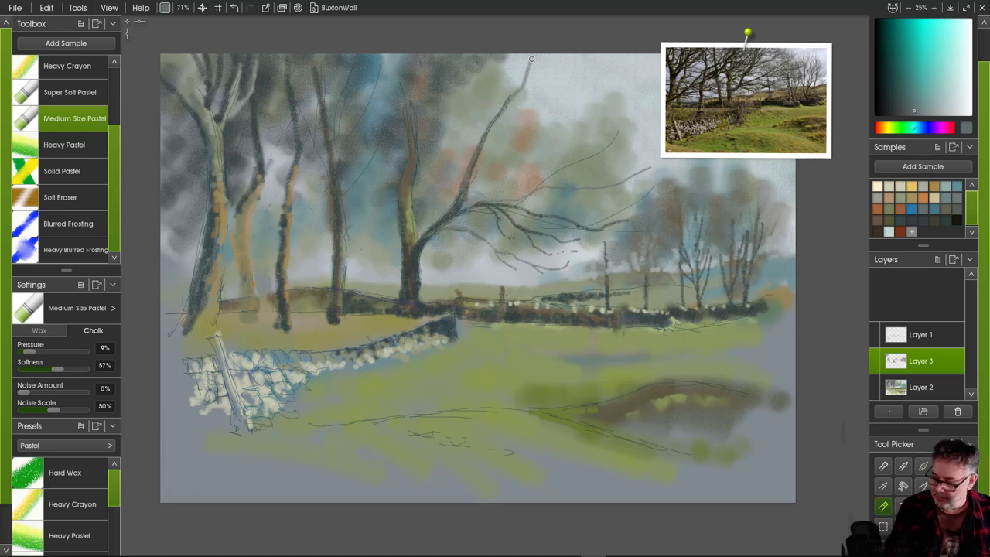
key("ctrl+z")
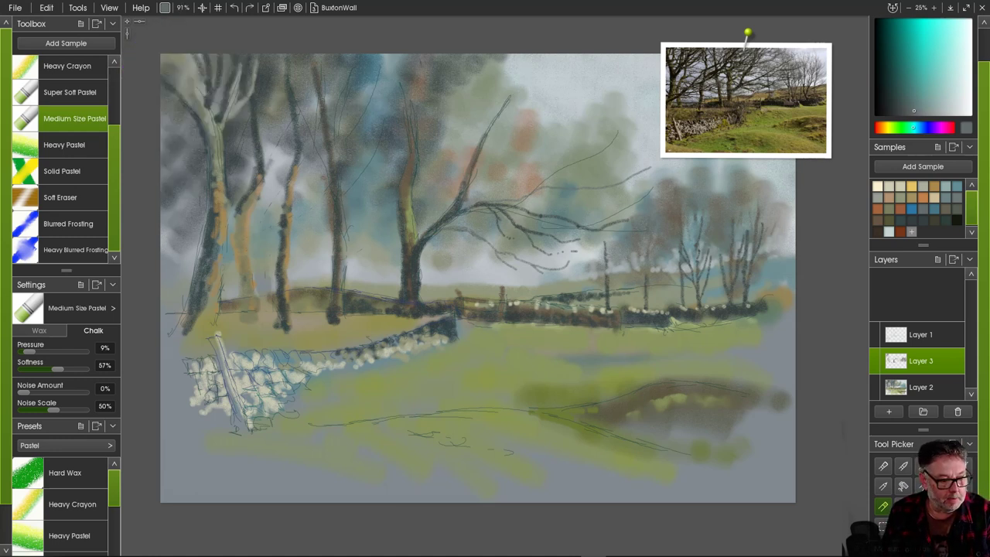
- Set the pastel size to 100% and paint the central tree's steep upper limb up to the canvas's upper edge
left_click(202, 8)
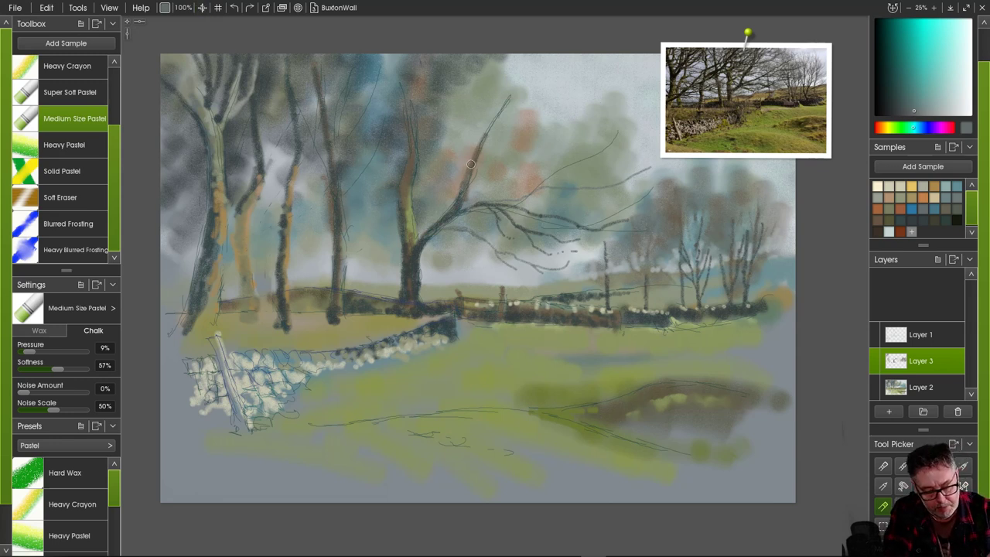
mouse_move(487, 131)
left_mouse_down()
mouse_move(531, 37)
mouse_move(505, 95)
mouse_move(518, 53)
left_mouse_up()
left_click_drag(499, 95, 469, 163)
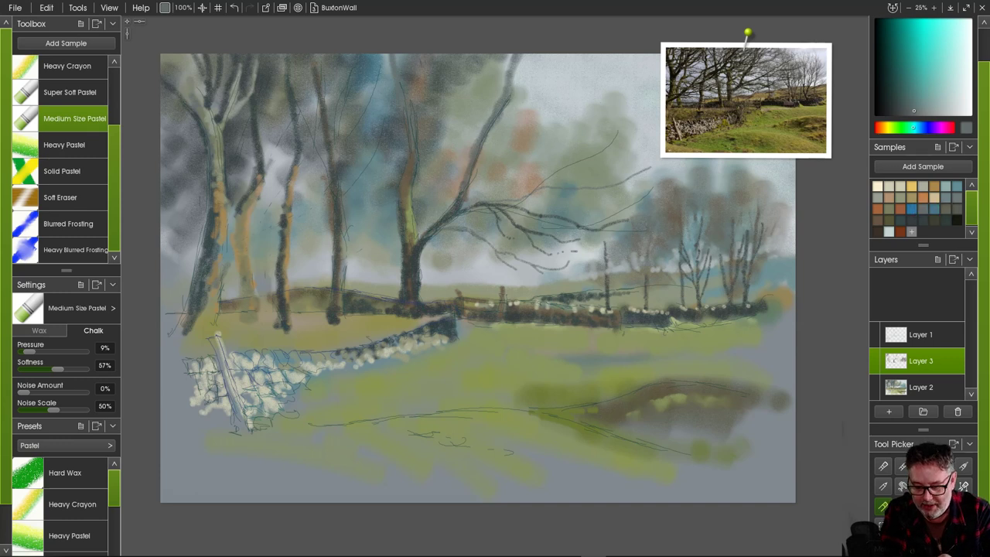
- Paint a long dark branch rising diagonally from the leftmost tree across the trunks, and overlay it with tan and olive highlights
left_click(934, 220)
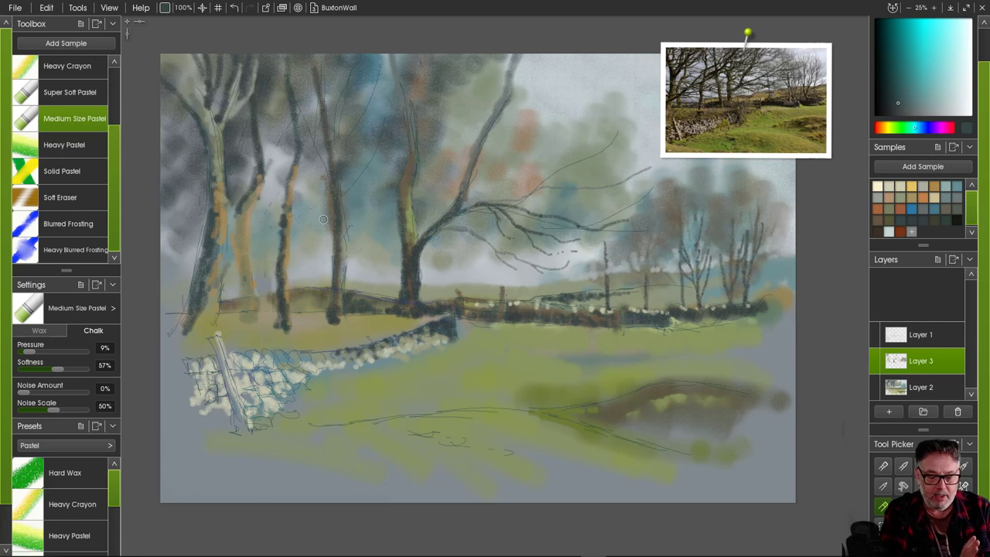
mouse_move(220, 280)
left_mouse_down()
mouse_move(231, 256)
mouse_move(398, 106)
mouse_move(438, 56)
left_mouse_up()
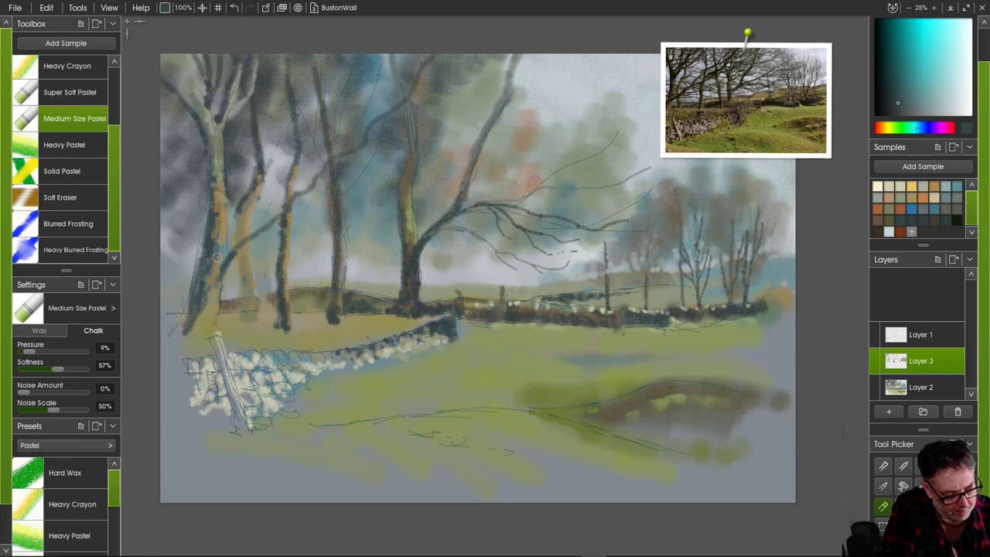
mouse_move(217, 258)
left_mouse_down()
mouse_move(227, 252)
mouse_move(218, 267)
mouse_move(335, 151)
mouse_move(410, 94)
mouse_move(425, 67)
left_mouse_up()
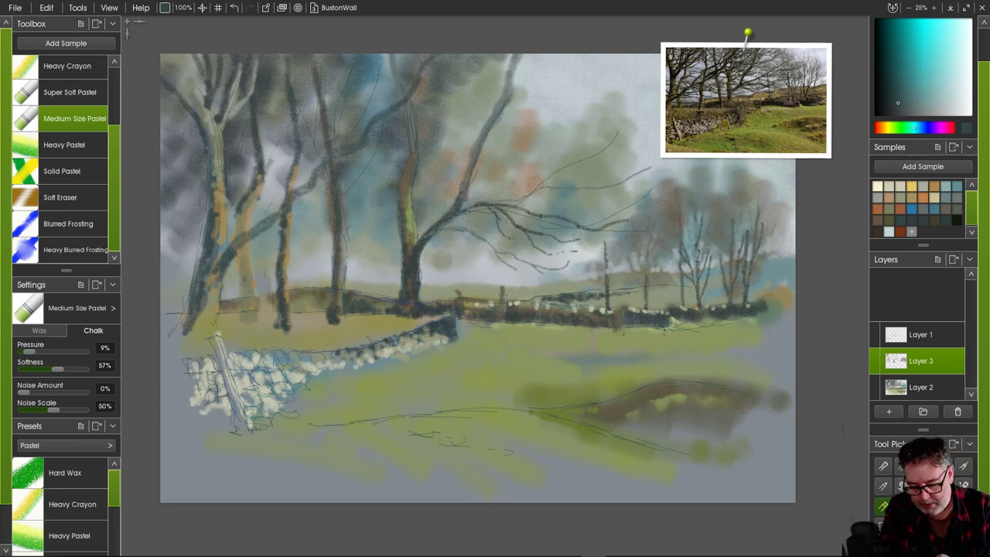
left_click(901, 198)
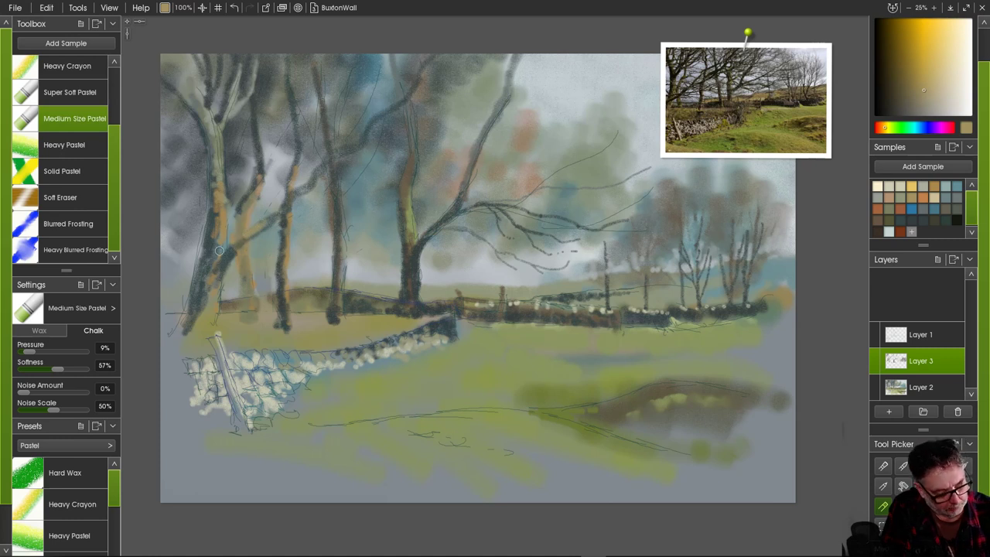
left_click(889, 209)
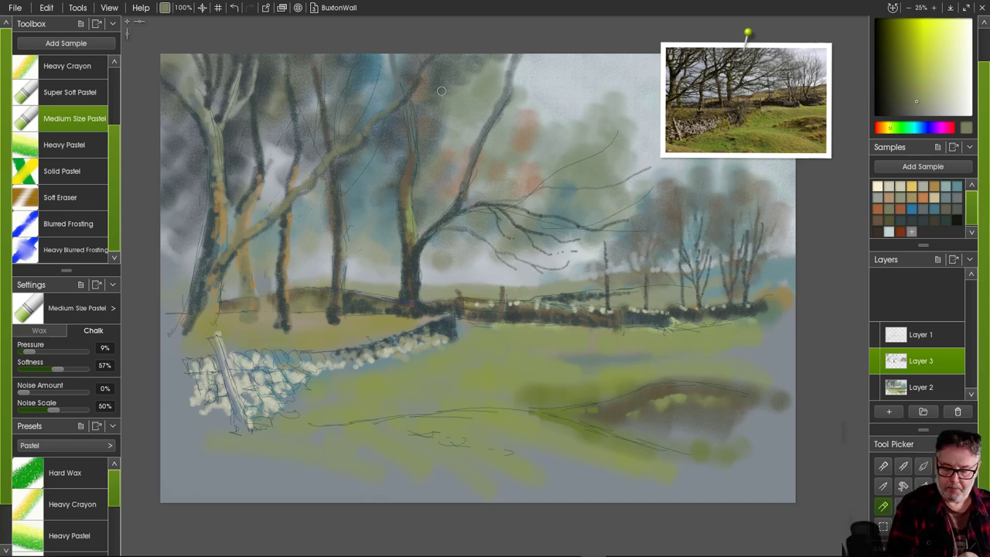
- Using dark teal-grey picked from the painting, paint upper branches between the left-hand trunks and forks on the central trunk
left_click(508, 218, "alt")
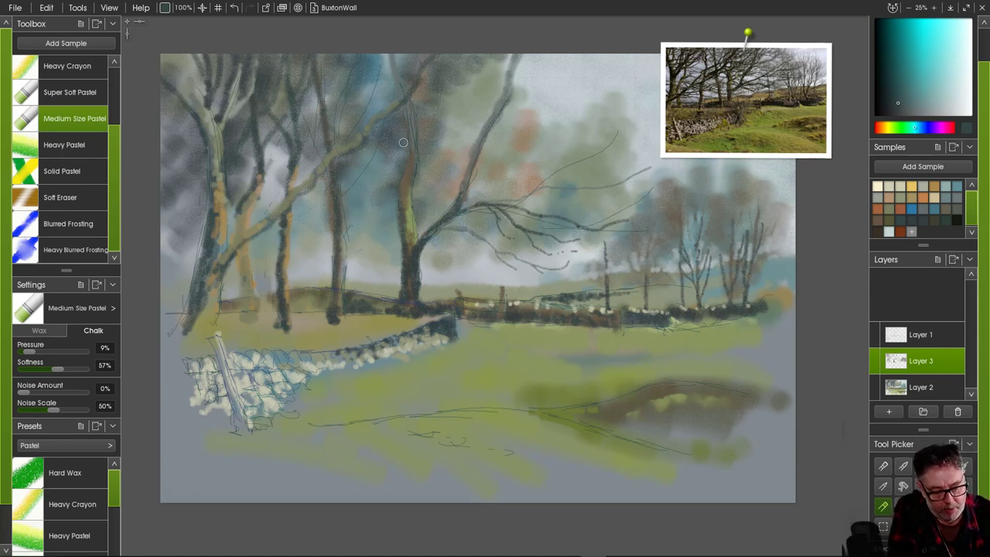
mouse_move(405, 139)
left_mouse_down()
mouse_move(400, 176)
mouse_move(409, 164)
mouse_move(395, 100)
left_mouse_up()
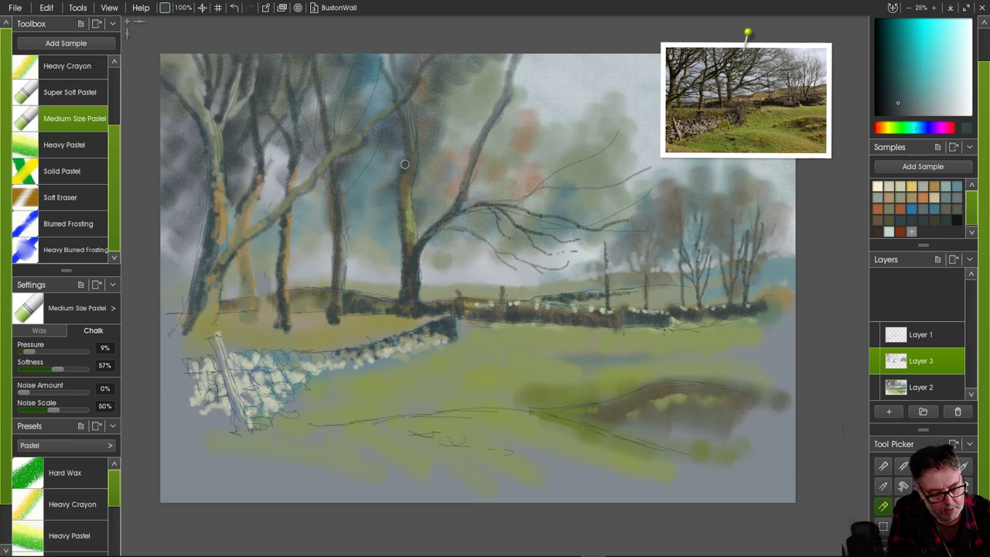
mouse_move(370, 92)
left_mouse_down()
mouse_move(363, 69)
mouse_move(354, 79)
mouse_move(342, 65)
left_mouse_up()
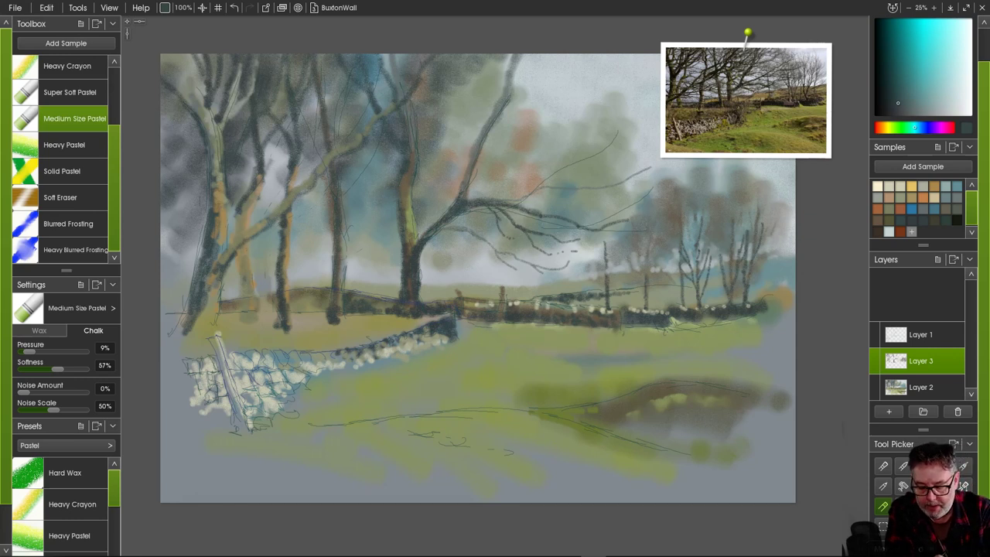
- Paint muted grey-green and olive highlights along the central tree's long branch and down its trunk
left_click(900, 198)
left_click_drag(474, 204, 437, 226)
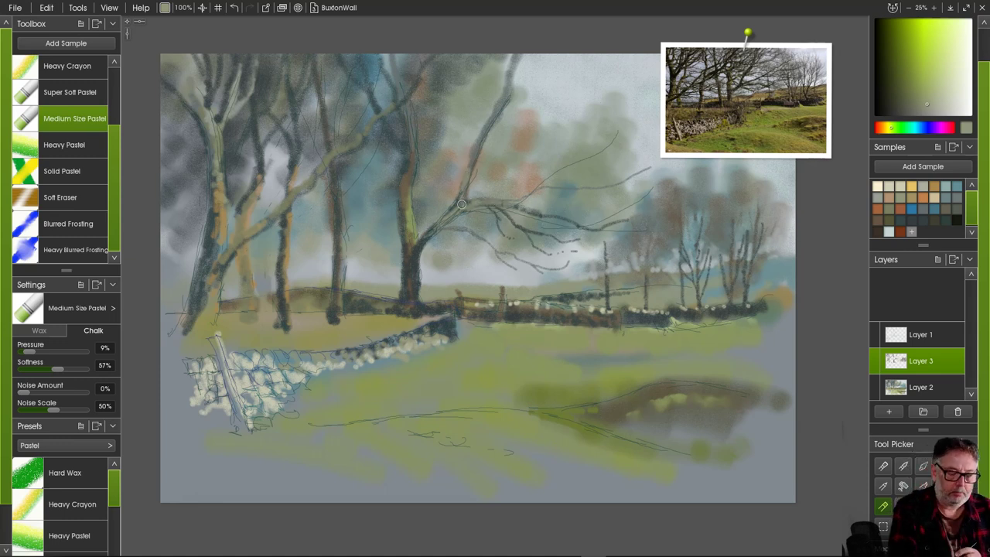
left_click(409, 222, "alt")
left_click_drag(414, 264, 419, 292)
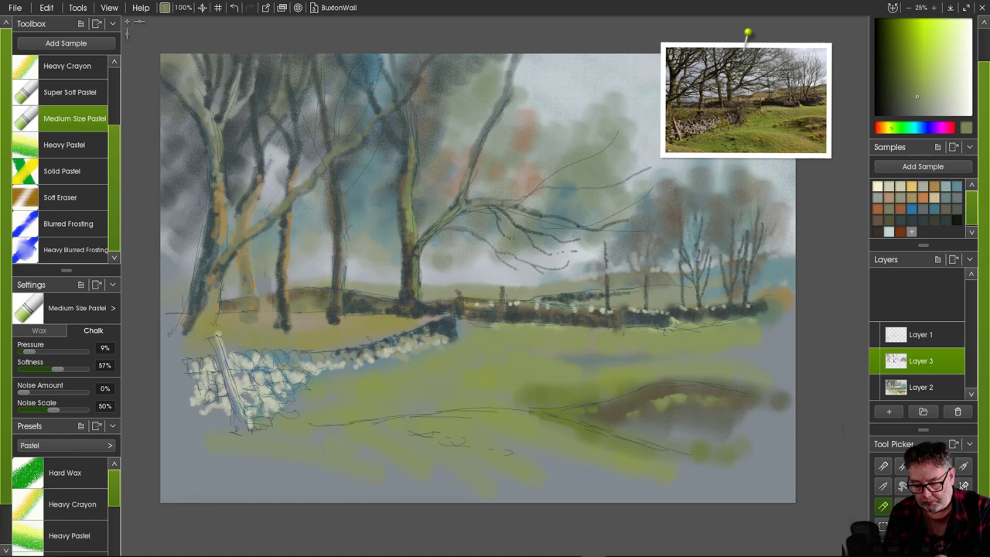
- Paint grey branches rising from the central tree to the upper edge, and highlight its left fork and the second trunk in olive
left_click(778, 328, "alt")
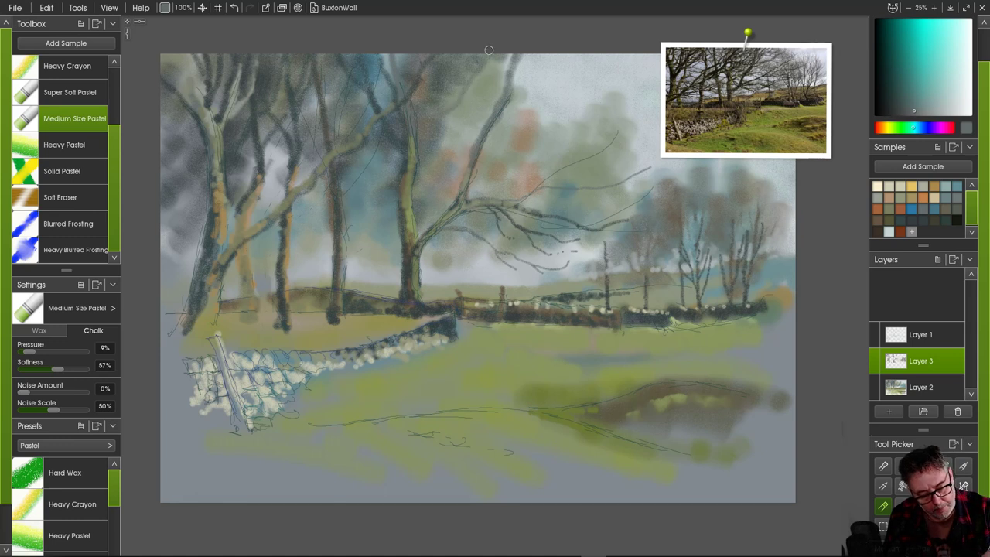
mouse_move(432, 129)
left_mouse_down()
mouse_move(485, 100)
mouse_move(534, 55)
left_mouse_up()
left_click_drag(467, 85, 522, 56)
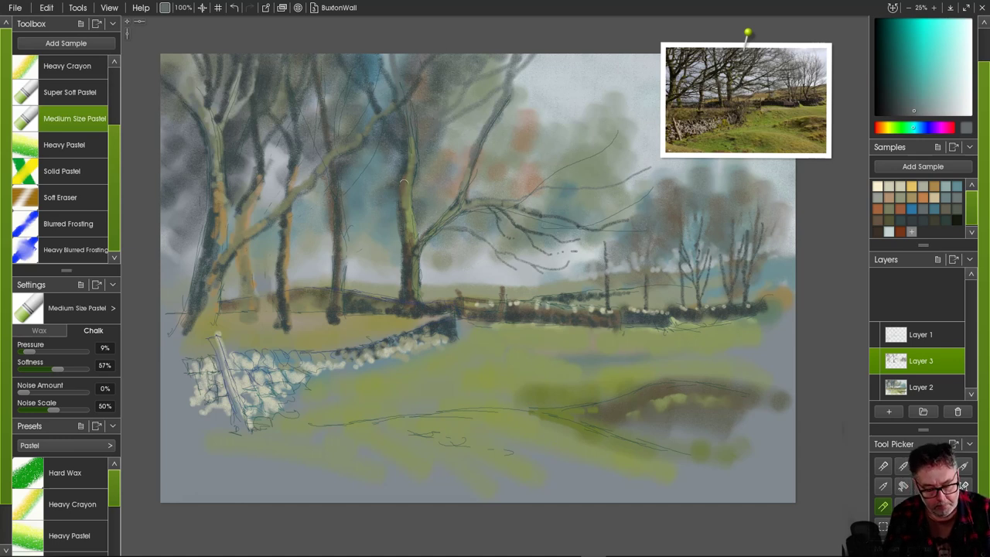
left_click(410, 215, "alt")
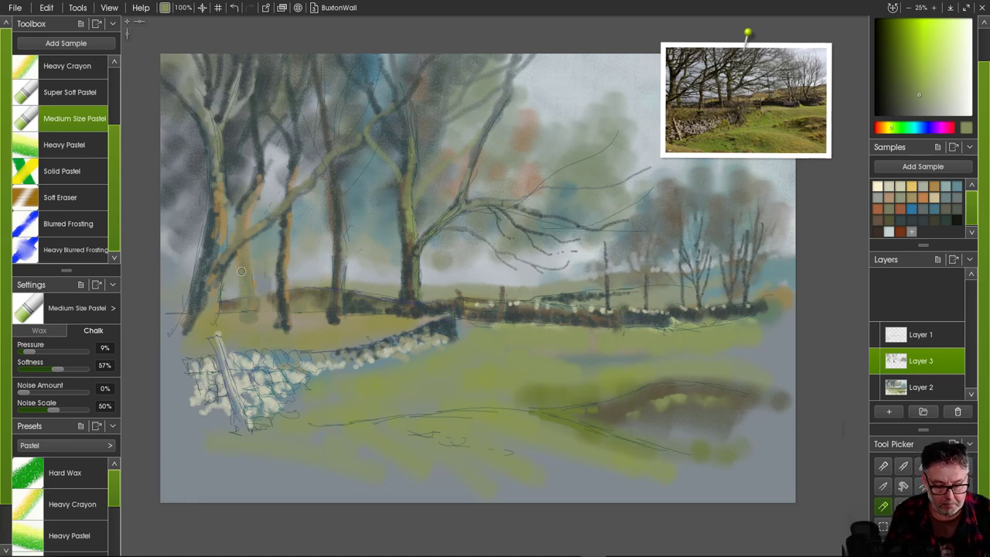
- Using dark greys picked from the painting, shade the second trunk, the left end of the background wall and the central tree's upper limb
left_click(205, 245, "alt")
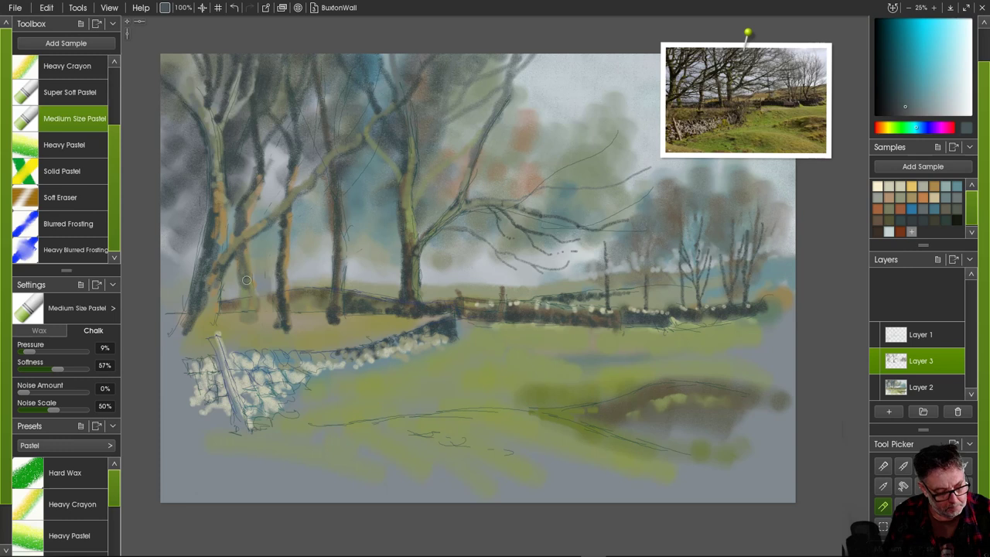
mouse_move(242, 288)
left_mouse_down()
mouse_move(245, 272)
mouse_move(275, 334)
mouse_move(300, 304)
mouse_move(325, 300)
mouse_move(305, 310)
mouse_move(321, 317)
mouse_move(300, 302)
mouse_move(312, 297)
mouse_move(318, 306)
mouse_move(324, 297)
mouse_move(393, 309)
mouse_move(289, 312)
mouse_move(300, 296)
mouse_move(290, 309)
mouse_move(289, 299)
mouse_move(293, 312)
mouse_move(289, 292)
mouse_move(295, 306)
mouse_move(259, 307)
mouse_move(305, 322)
mouse_move(302, 310)
mouse_move(239, 308)
left_mouse_up()
left_click(351, 306, "alt")
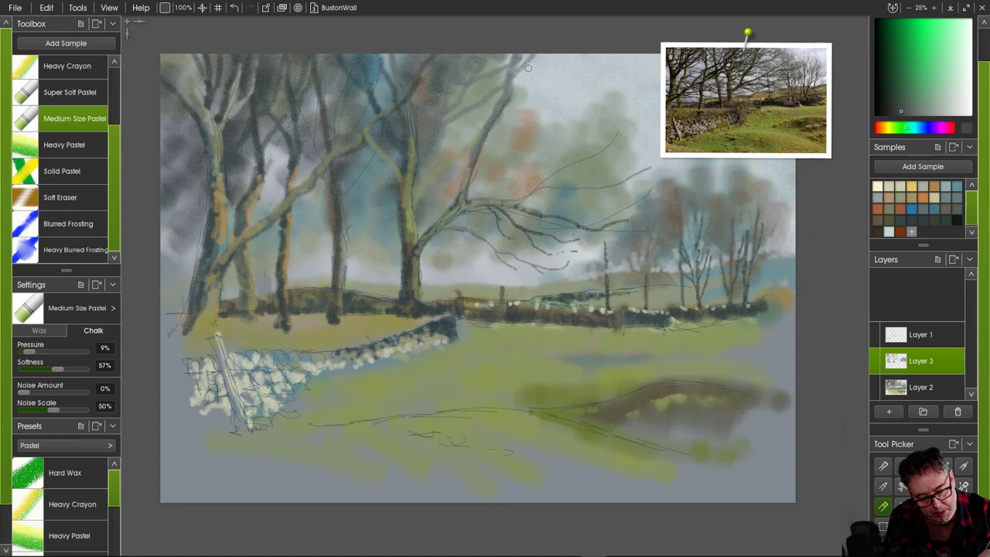
left_click_drag(527, 67, 491, 126)
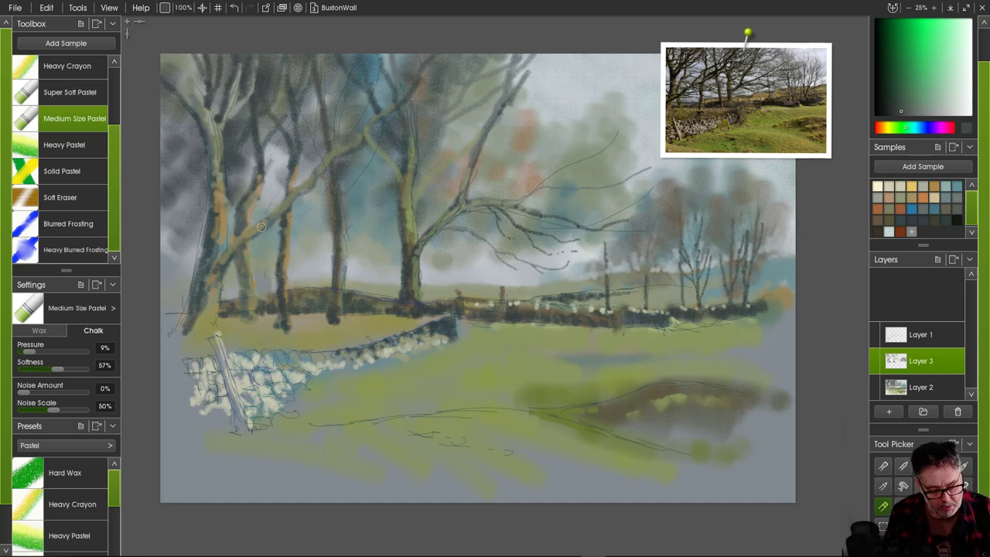
- Reduce the pastel size to 68% and paint thin dark horizontal branches across the left-hand trunks and beside the central tree
left_click_drag(183, 8, 174, 7)
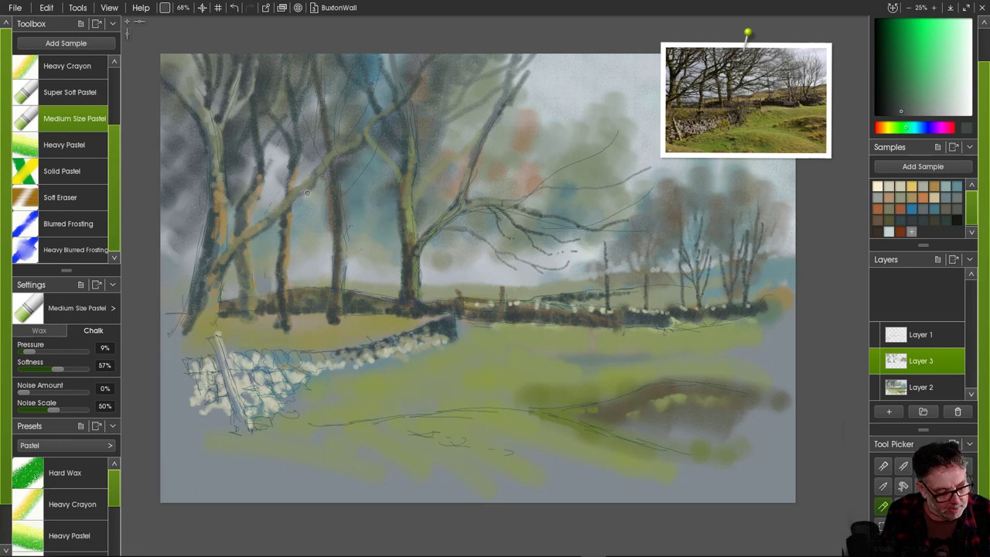
mouse_move(306, 189)
left_mouse_down()
mouse_move(369, 194)
mouse_move(458, 181)
left_mouse_up()
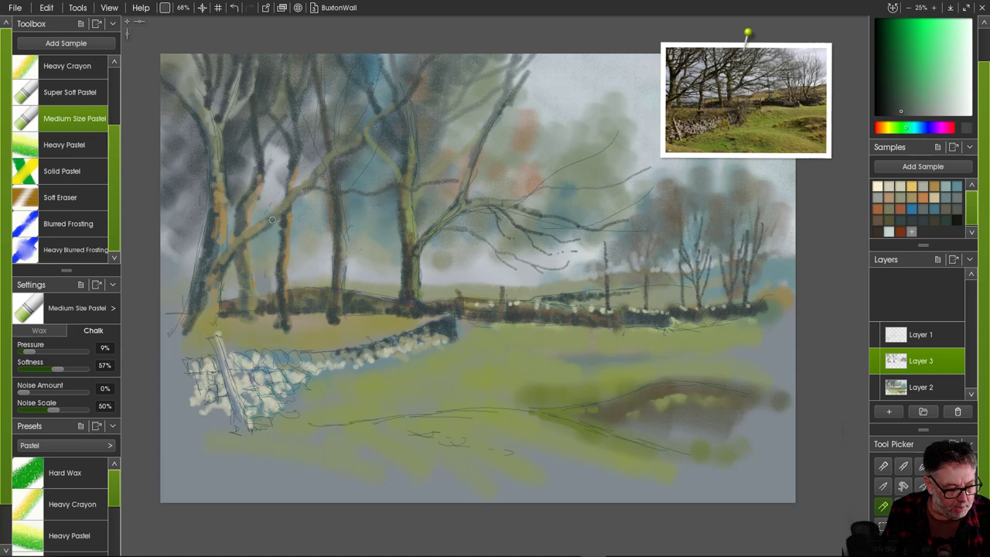
left_click_drag(280, 210, 333, 206)
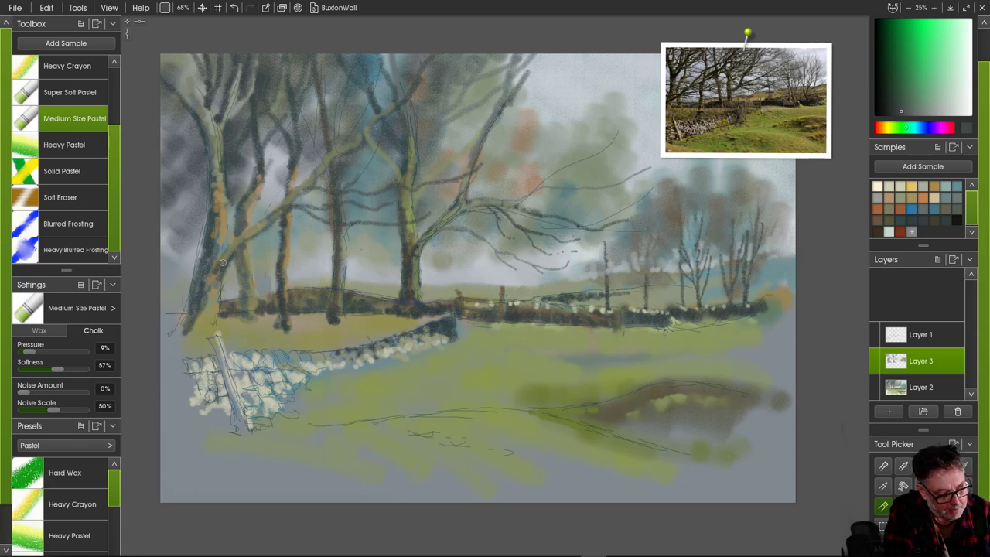
left_click_drag(238, 247, 331, 251)
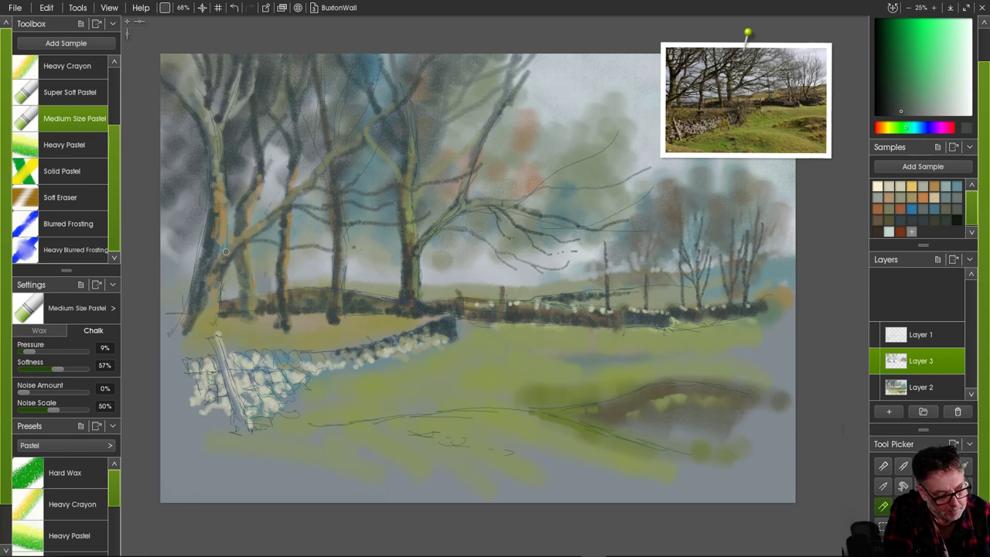
mouse_move(260, 232)
left_mouse_down()
mouse_move(325, 263)
mouse_move(399, 249)
left_mouse_up()
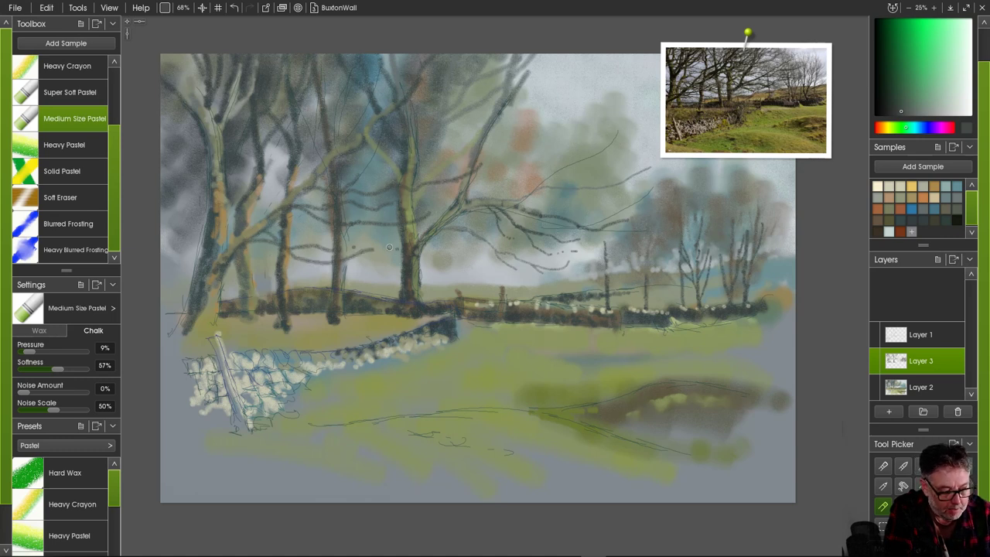
mouse_move(226, 259)
left_mouse_down()
mouse_move(322, 256)
mouse_move(376, 275)
mouse_move(415, 265)
left_mouse_up()
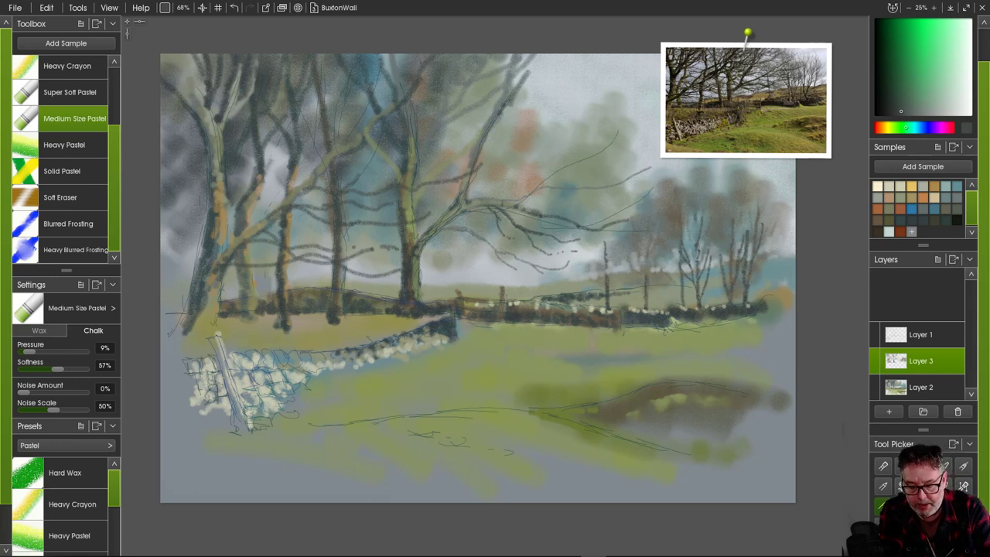
- Paint a dark olive shadow along the top of the foreground stone wall, using the Medium Size Pastel at 100% and Super Soft Pastel at 400%
left_click(889, 220)
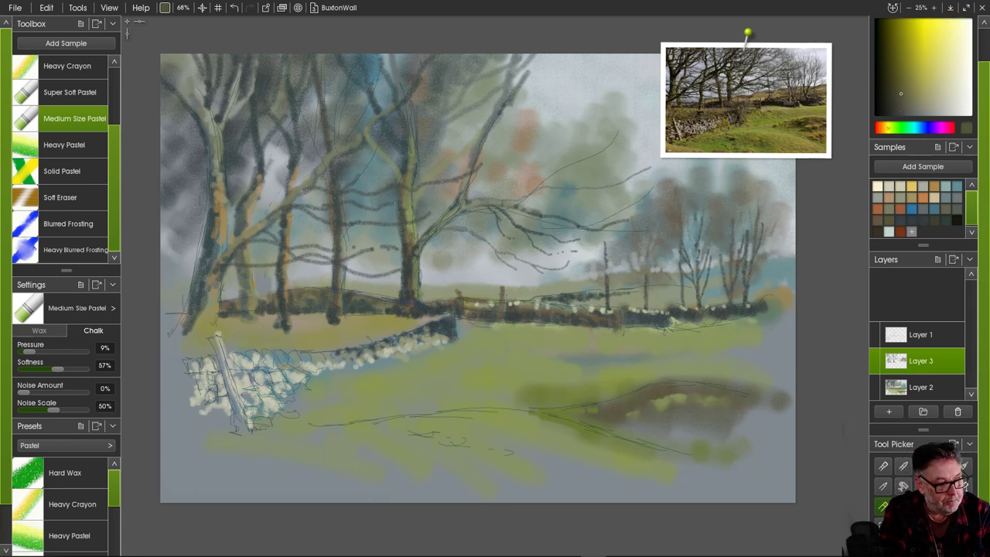
key("]")
mouse_move(300, 338)
left_mouse_down()
mouse_move(267, 338)
mouse_move(314, 348)
mouse_move(290, 347)
mouse_move(351, 340)
mouse_move(340, 346)
left_mouse_up()
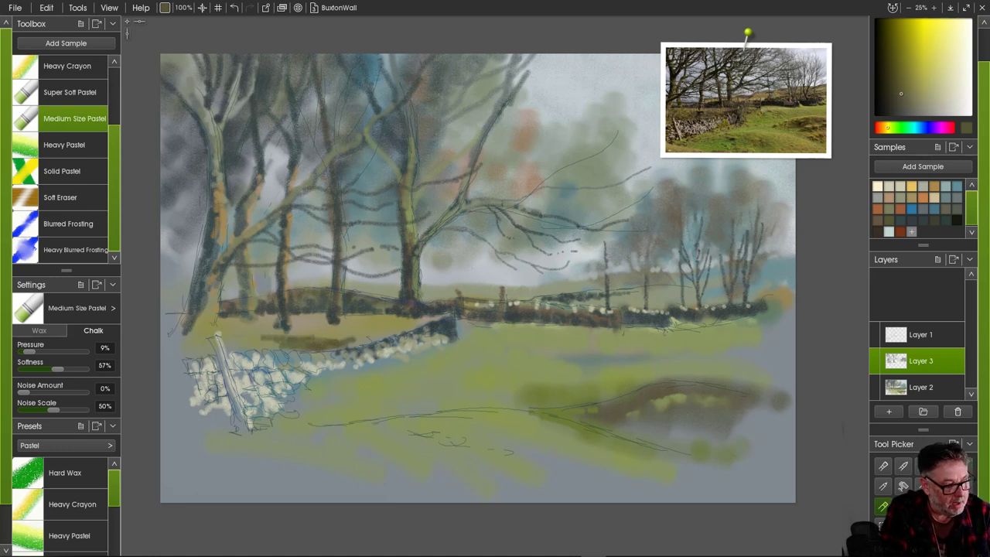
left_click(71, 93)
mouse_move(341, 340)
left_mouse_down()
mouse_move(325, 340)
mouse_move(379, 331)
mouse_move(166, 350)
left_mouse_up()
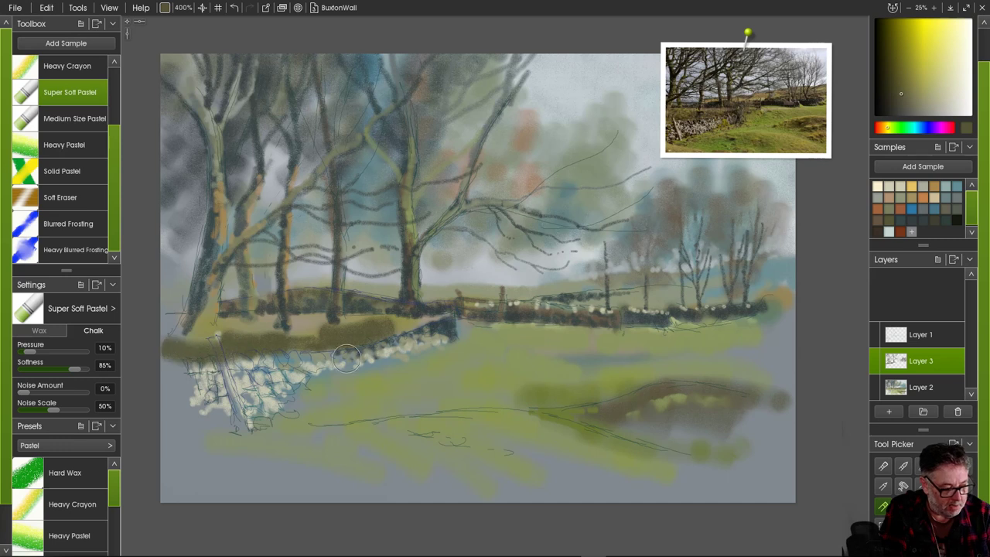
left_click_drag(381, 331, 430, 328)
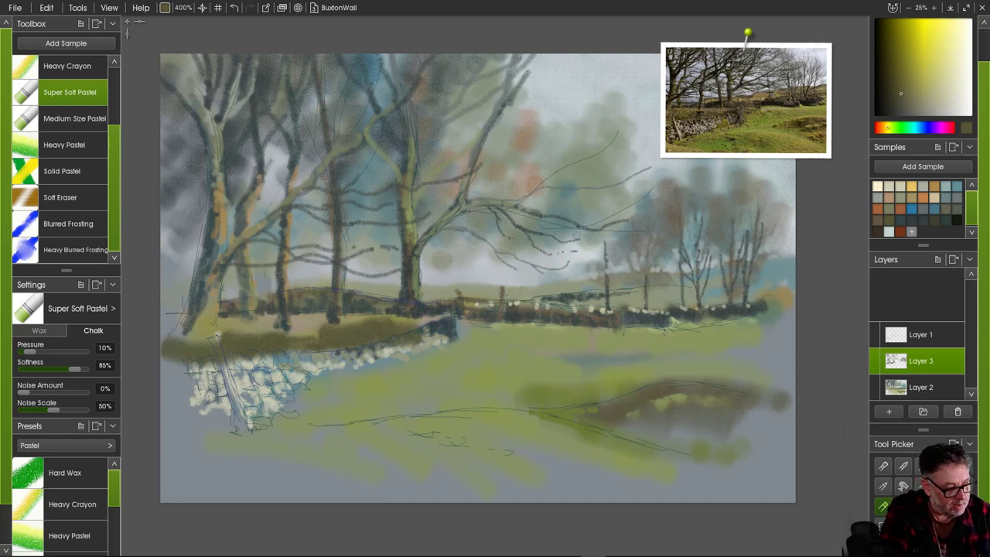
- With the Soft Eraser, starting at 50% size, erase the olive shadow overlapping the wooden post and the top stones of the foreground wall
left_click(61, 197)
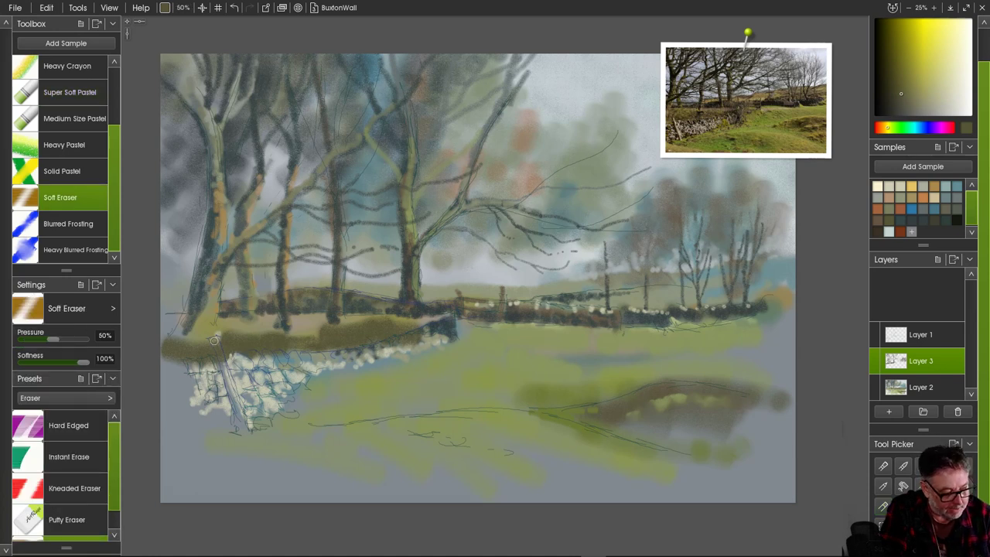
left_click_drag(214, 341, 218, 341)
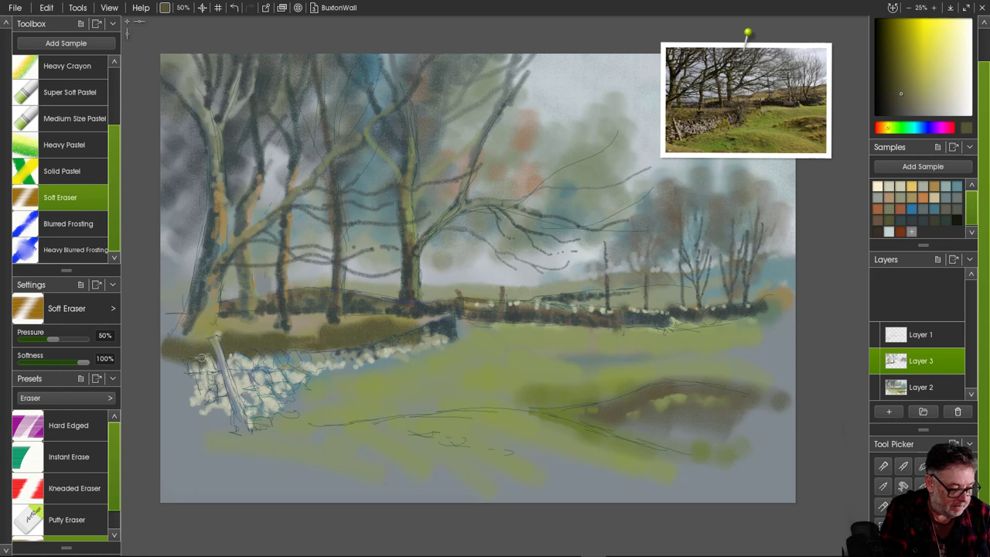
mouse_move(202, 357)
left_mouse_down()
mouse_move(207, 366)
mouse_move(194, 361)
left_mouse_up()
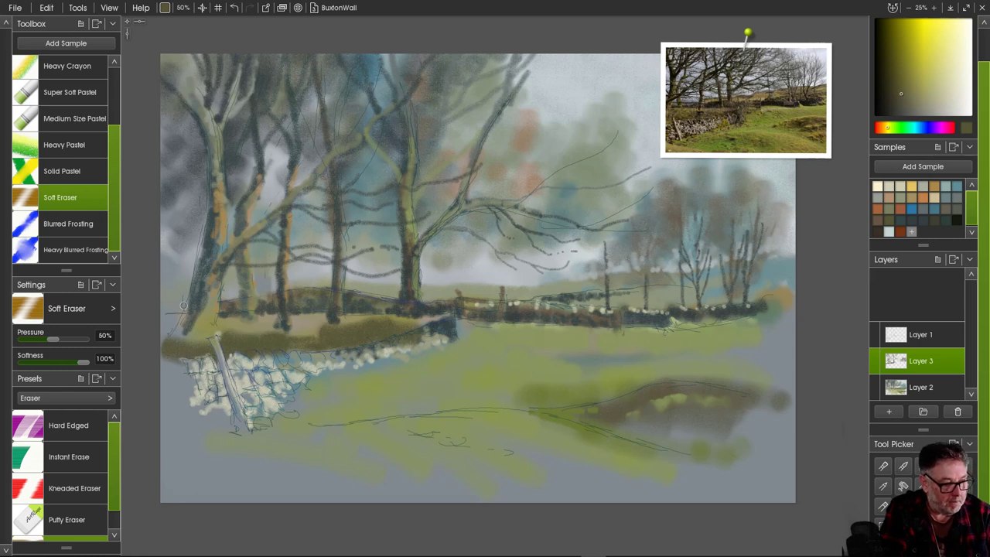
mouse_move(254, 375)
left_mouse_down()
mouse_move(264, 351)
mouse_move(272, 362)
mouse_move(251, 355)
mouse_move(403, 351)
mouse_move(379, 361)
mouse_move(369, 353)
mouse_move(383, 345)
mouse_move(425, 339)
mouse_move(393, 340)
left_mouse_up()
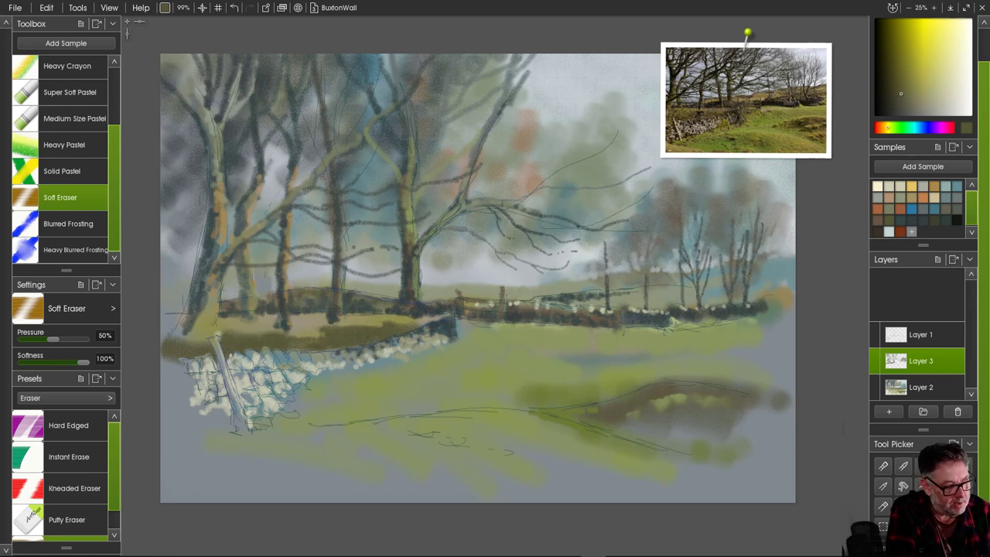
- Paint dark olive shadow strokes across the grassy bank above the foreground wall using the Super Soft Pastel at 100%
left_click(64, 145)
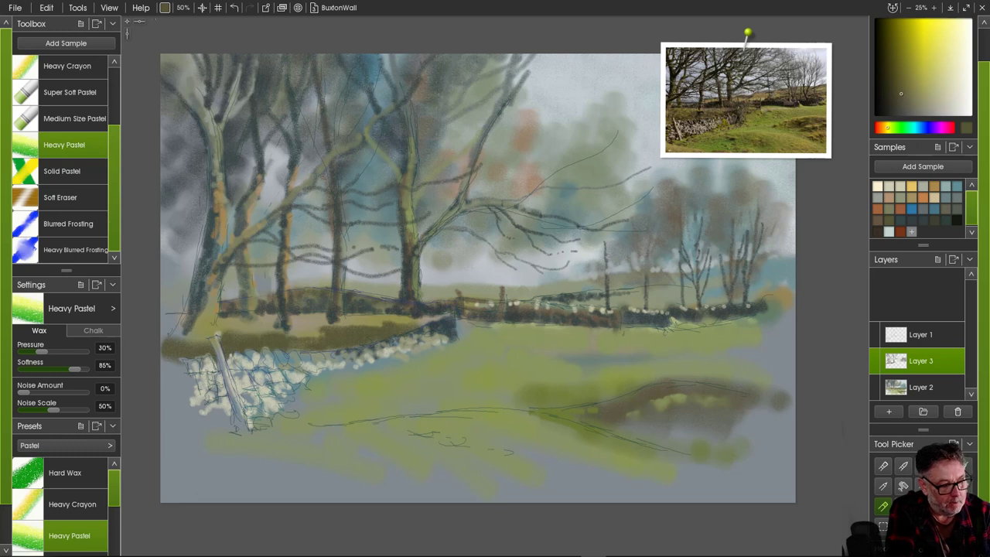
left_click(69, 93)
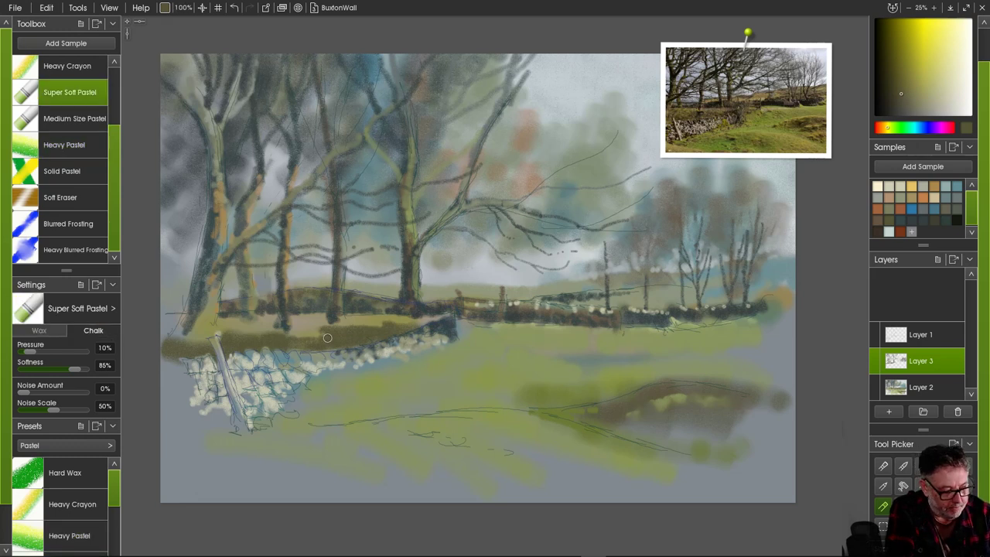
left_click_drag(329, 333, 306, 334)
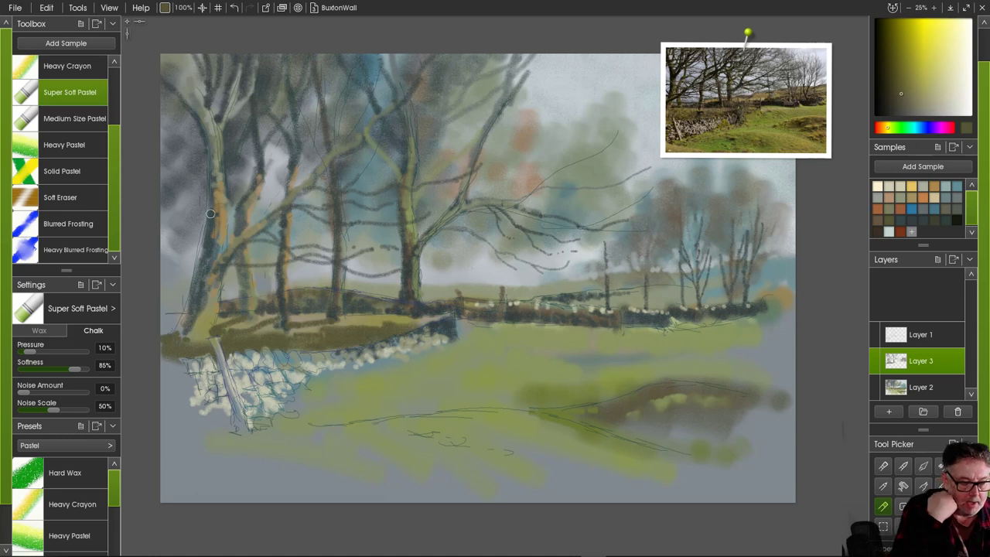
- Pick a dark blue-grey sample and shade the side of the leftmost trunk and its limb rising to the upper corner
left_click(922, 221)
left_click(918, 220)
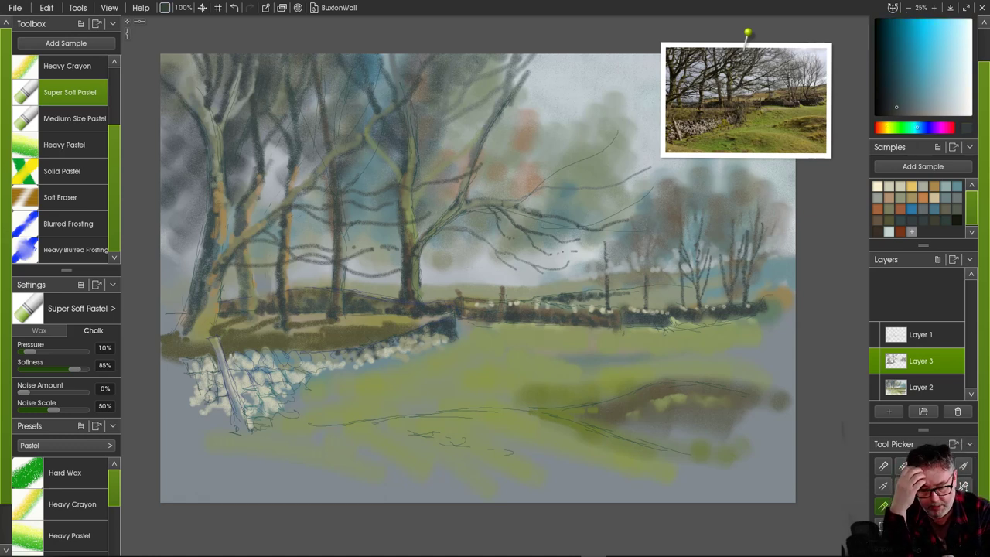
mouse_move(211, 168)
left_mouse_down()
mouse_move(208, 219)
mouse_move(201, 137)
mouse_move(209, 193)
left_mouse_up()
mouse_move(200, 129)
left_mouse_down()
mouse_move(176, 79)
mouse_move(186, 96)
left_mouse_up()
left_click_drag(186, 96, 170, 74)
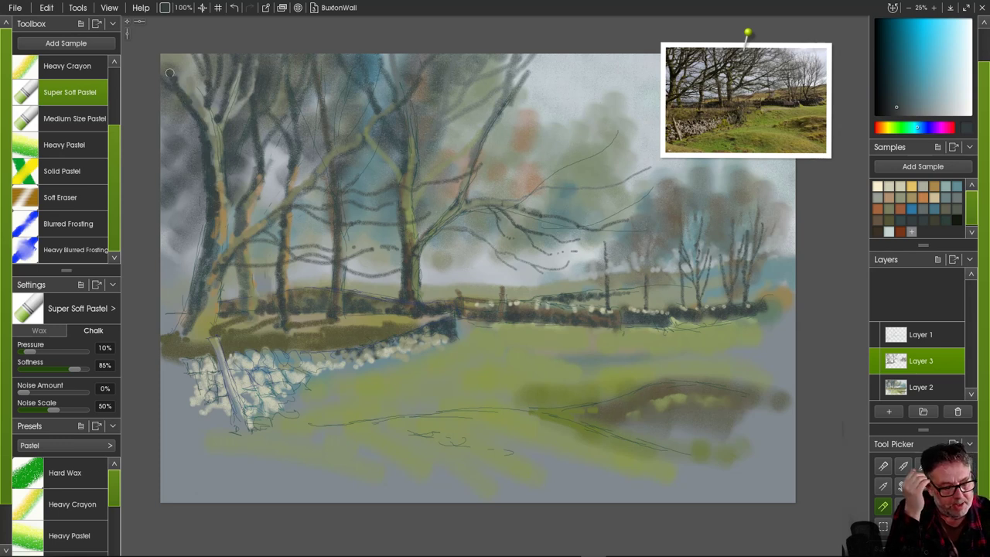
left_click_drag(207, 208, 203, 278)
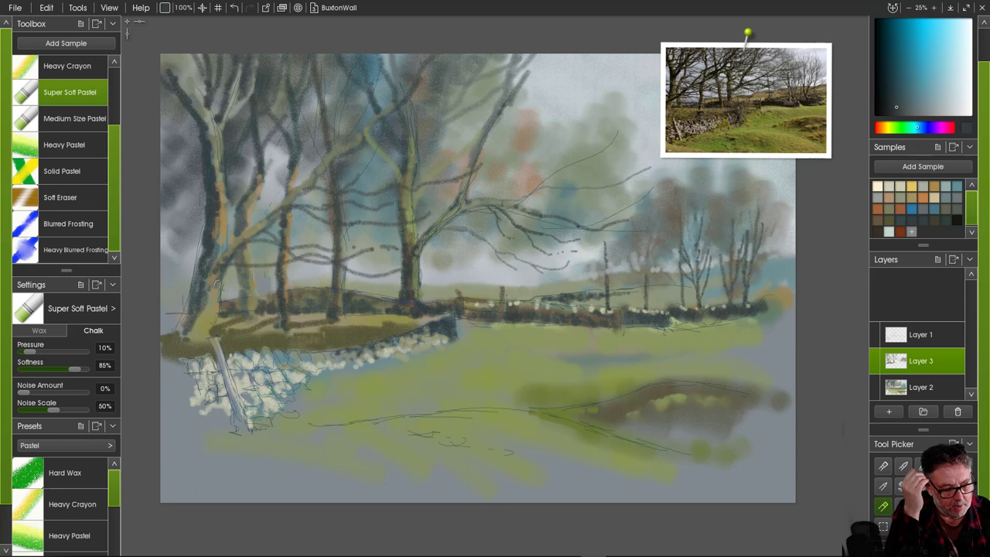
- Darken the bases of the four trunks right of the leftmost tree and extend their shadows diagonally across the grassy bank
mouse_move(242, 317)
left_mouse_down()
mouse_move(245, 283)
mouse_move(240, 313)
mouse_move(218, 331)
mouse_move(243, 295)
mouse_move(241, 249)
left_mouse_up()
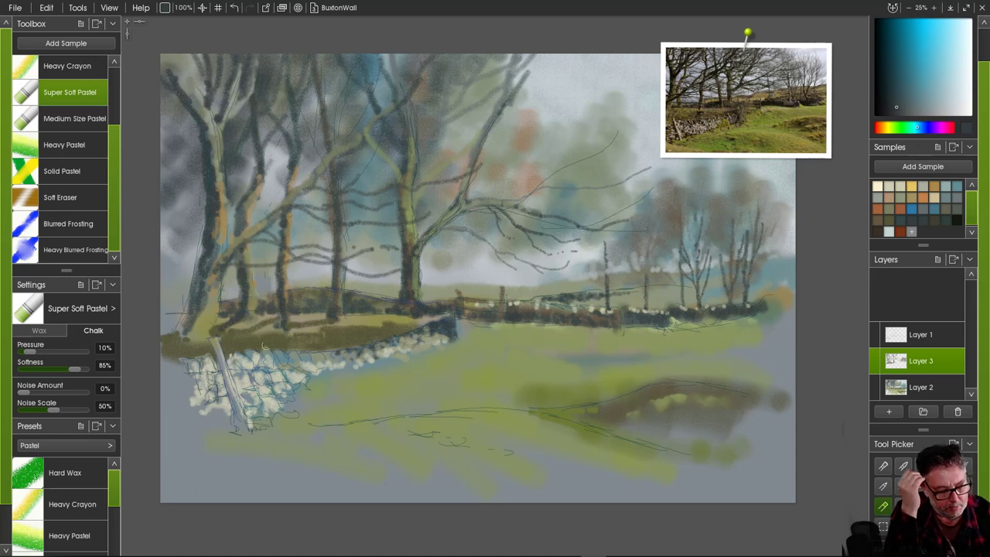
left_click_drag(281, 314, 252, 332)
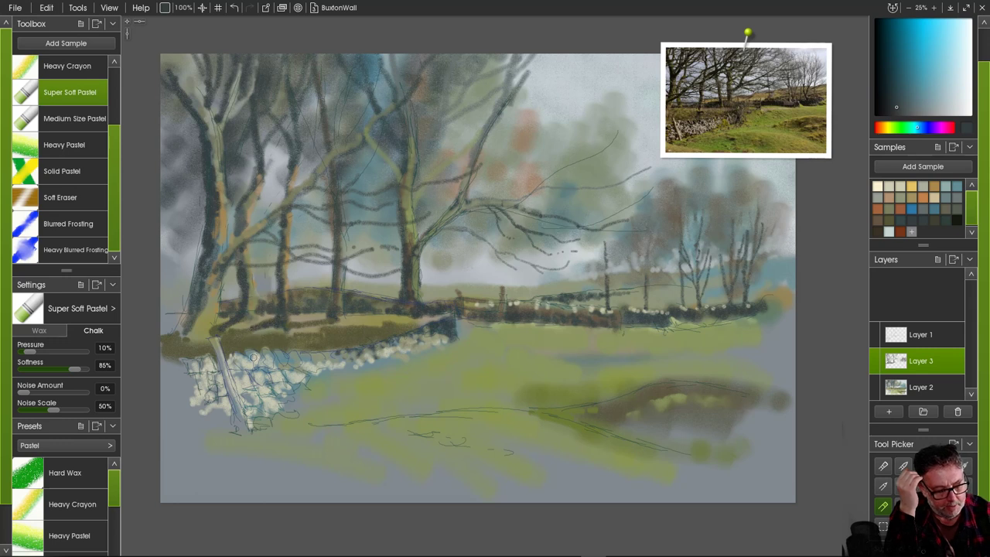
left_click_drag(331, 317, 297, 329)
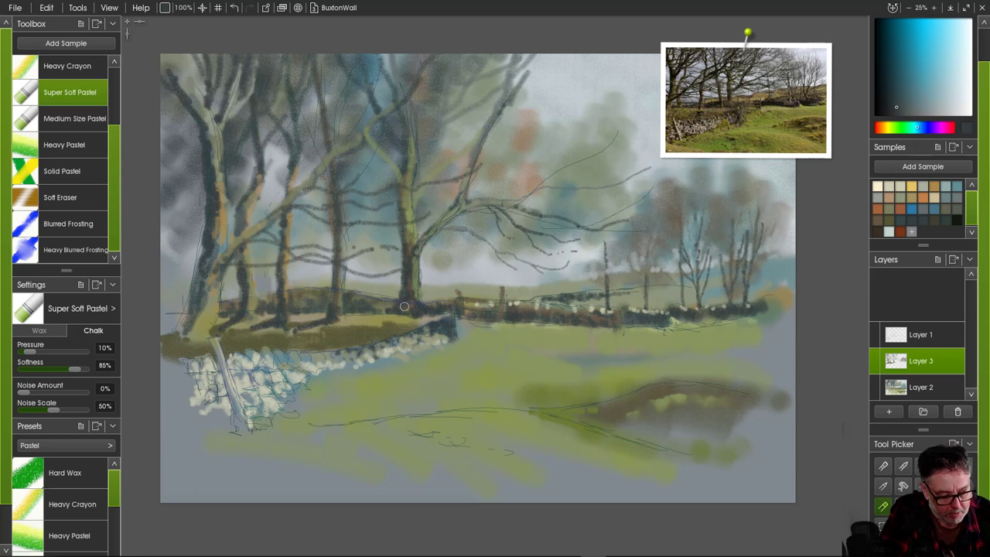
left_click_drag(406, 310, 318, 335)
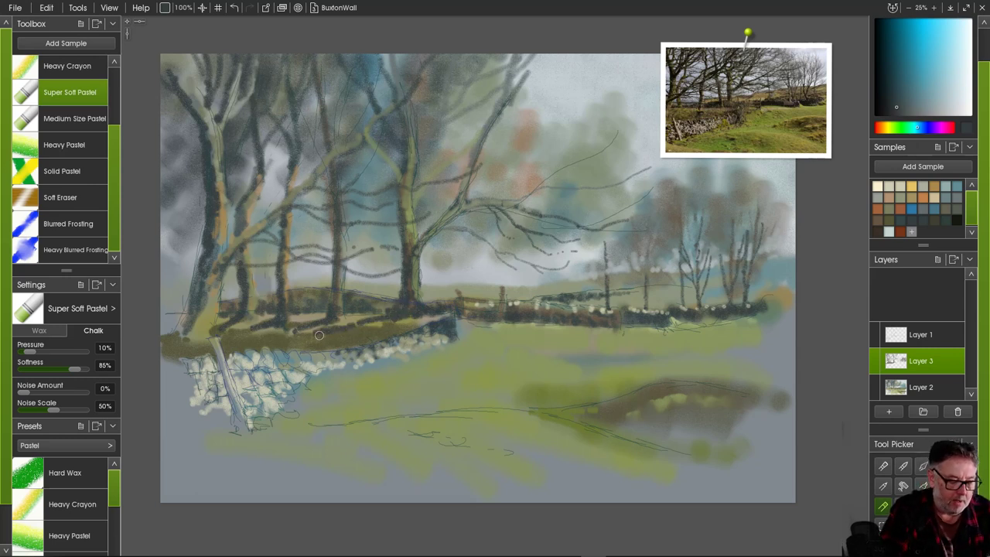
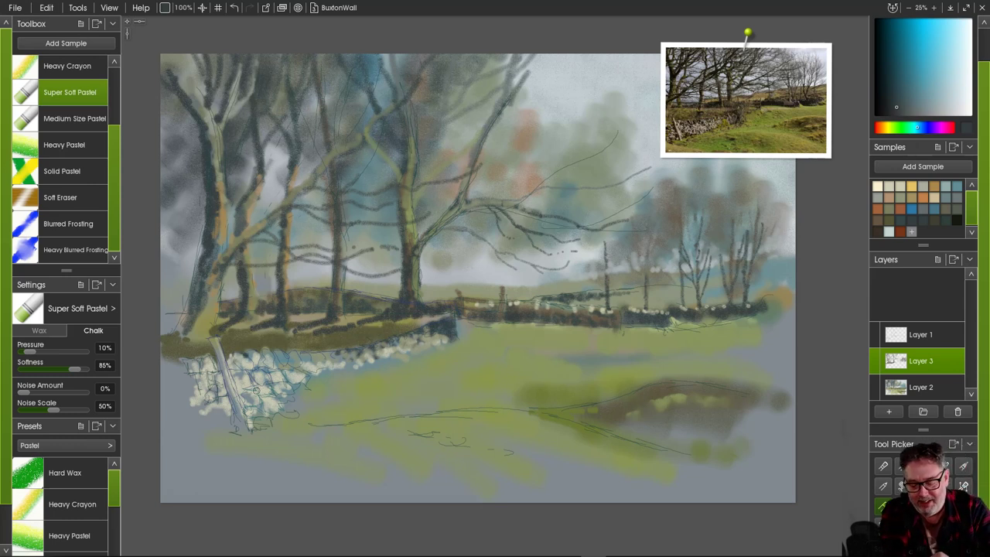
- Pick a dark teal sample, reduce the pastel size to 90% and paint a dark gap between the wall stones beside the post
left_click(923, 221)
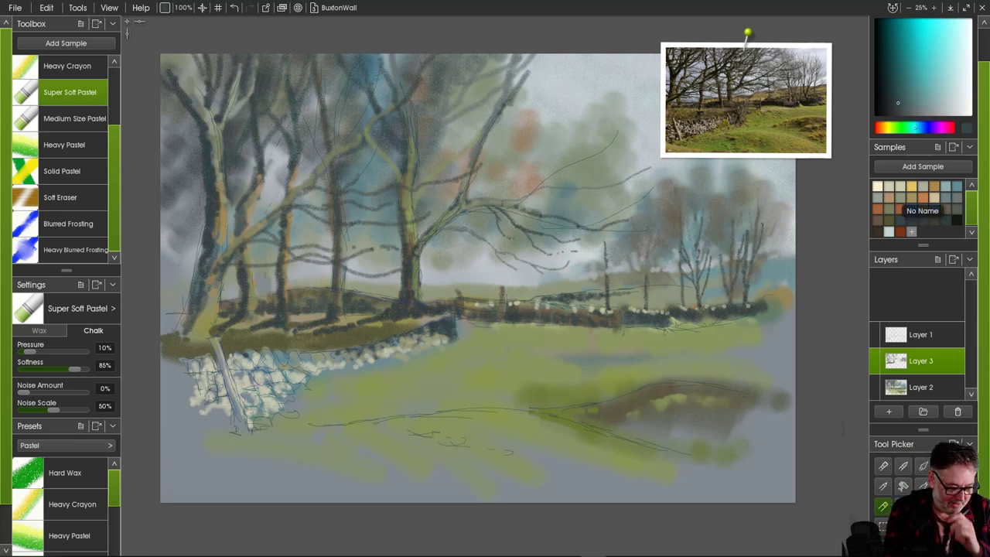
key("bracketleft")
key("bracketleft")
key("bracketleft")
key("bracketleft")
key("bracketleft")
key("bracketleft")
key("bracketleft")
key("bracketleft")
key("bracketleft")
key("bracketleft")
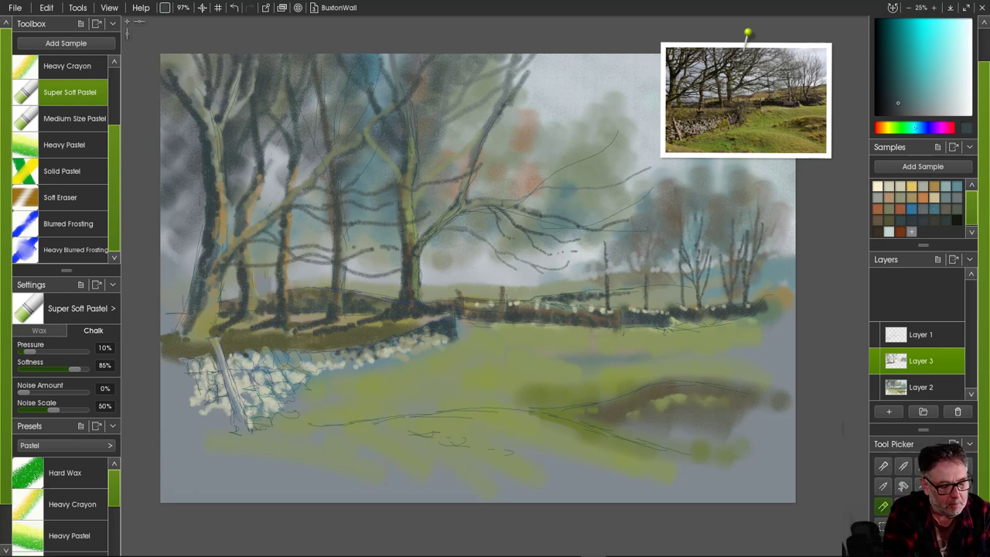
mouse_move(241, 351)
left_mouse_down()
mouse_move(247, 365)
mouse_move(232, 371)
left_mouse_up()
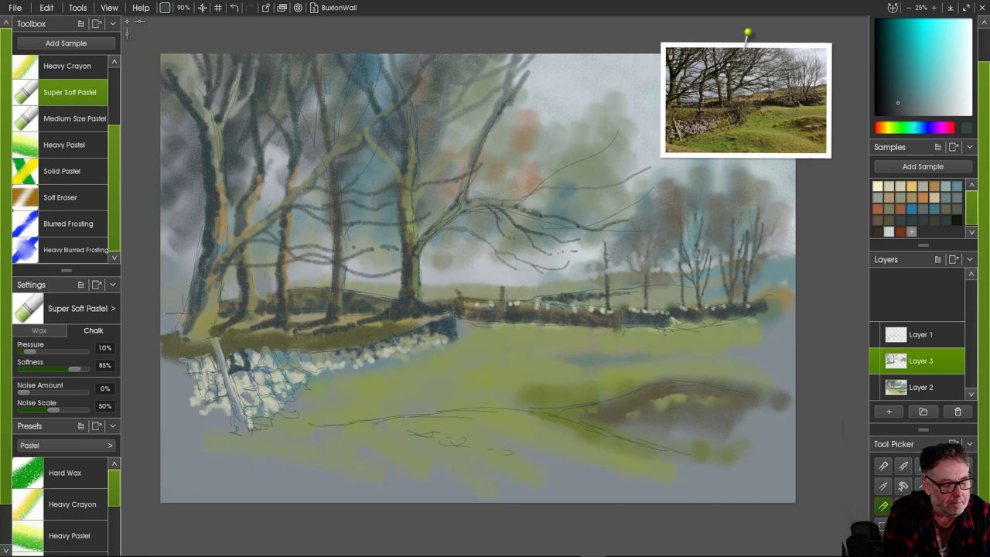
- Reduce the pastel size to 48% and paint dark teal gaps between the upper stones of the foreground wall, working right from the post
key("bracketleft")
key("bracketleft")
key("bracketleft")
key("bracketleft")
key("bracketleft")
key("bracketleft")
key("bracketleft")
key("bracketleft")
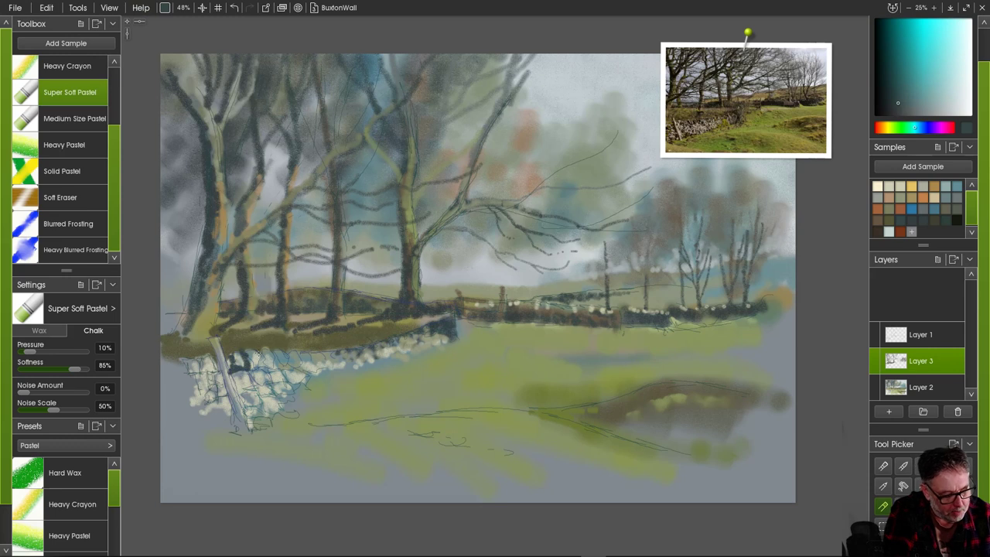
mouse_move(259, 352)
left_mouse_down()
mouse_move(265, 369)
mouse_move(255, 371)
mouse_move(278, 369)
mouse_move(264, 372)
left_mouse_up()
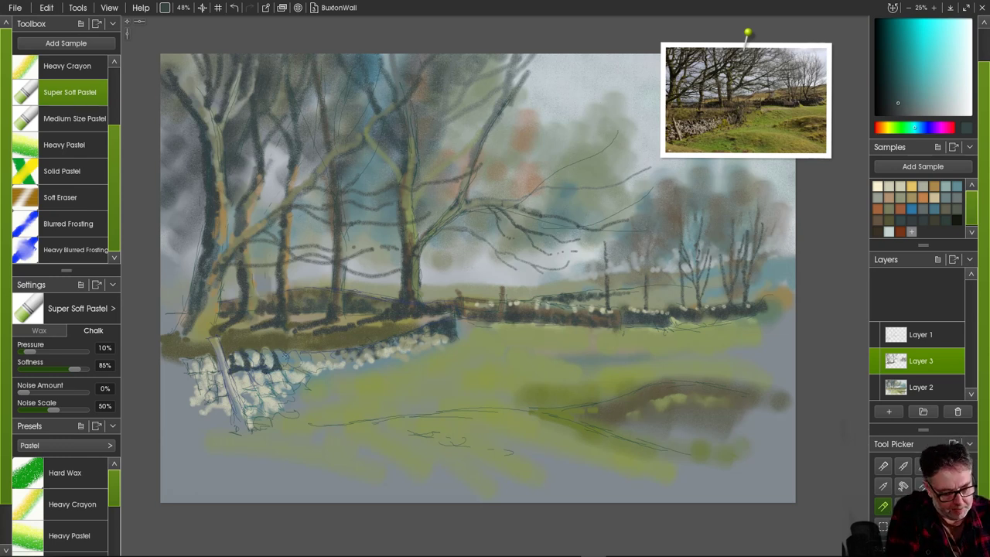
mouse_move(285, 357)
left_mouse_down()
mouse_move(294, 368)
mouse_move(285, 368)
left_mouse_up()
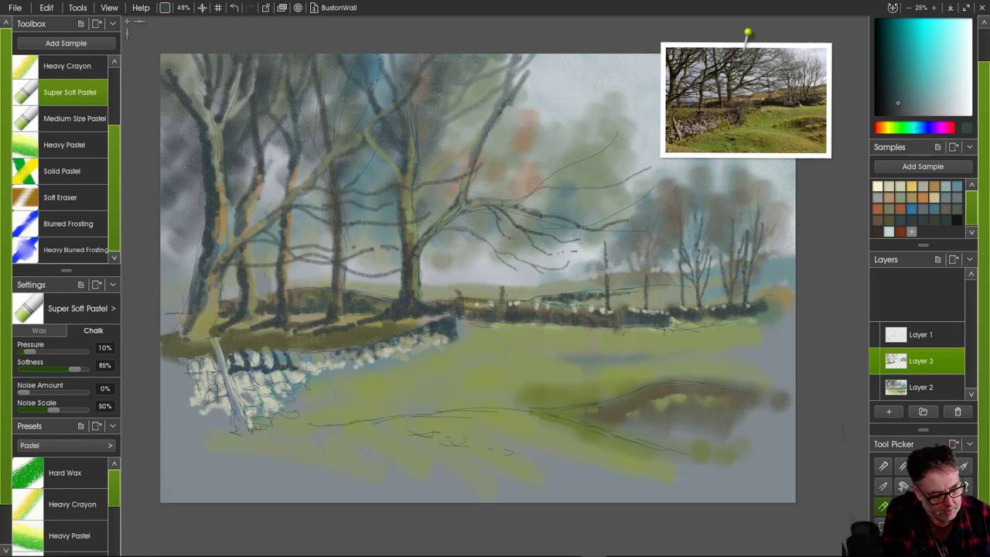
left_click_drag(298, 356, 310, 366)
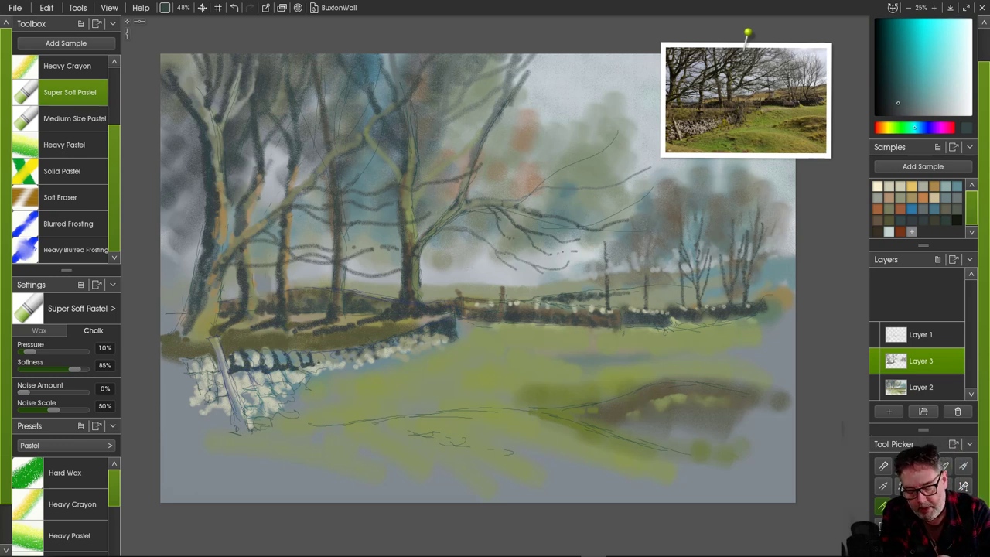
- Touch up the upper wall stones right of the post with grey-olive, dark blue-grey and mid blue-grey samples
left_click(900, 197)
mouse_move(307, 356)
left_mouse_down()
mouse_move(305, 367)
mouse_move(302, 359)
left_mouse_up()
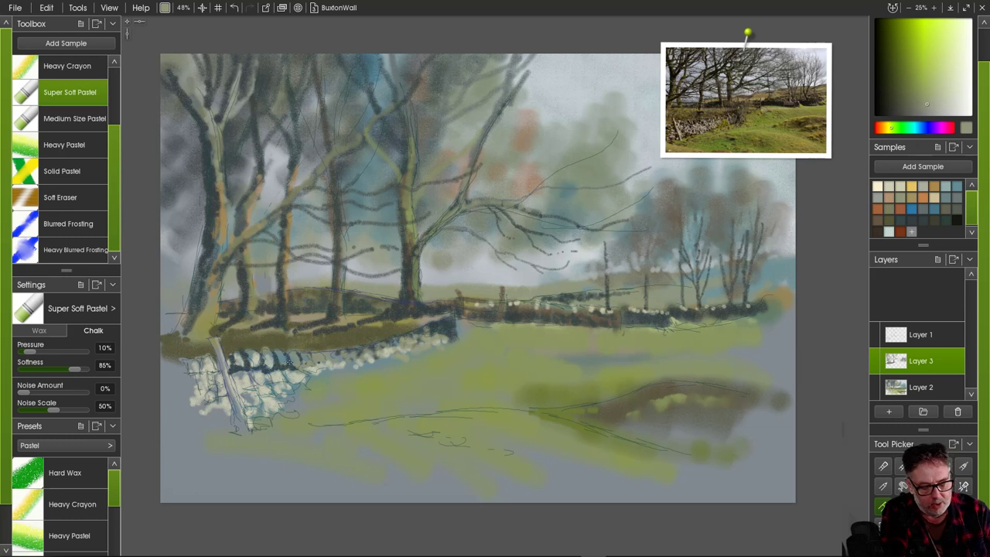
left_click(912, 221)
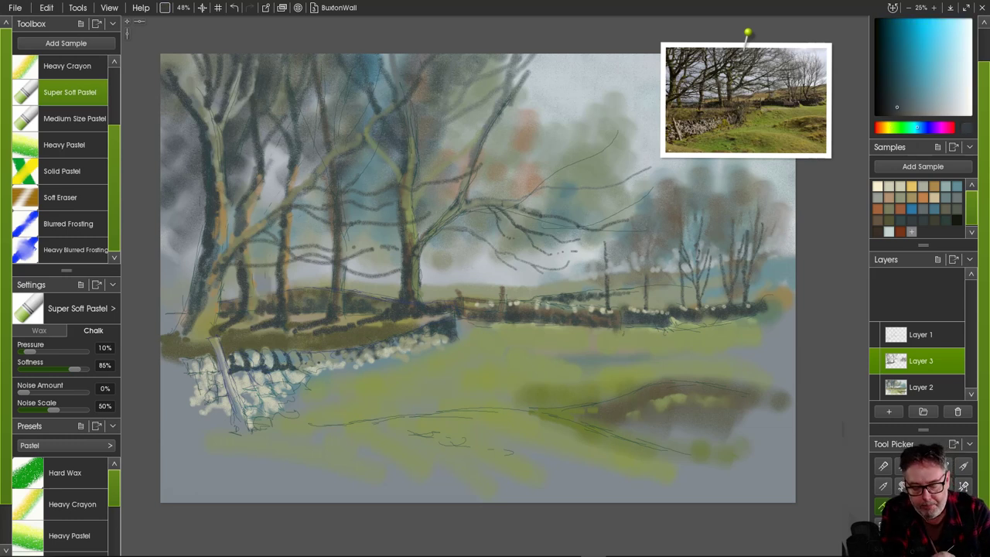
mouse_move(309, 354)
left_mouse_down()
mouse_move(317, 363)
mouse_move(305, 363)
left_mouse_up()
left_click(957, 198)
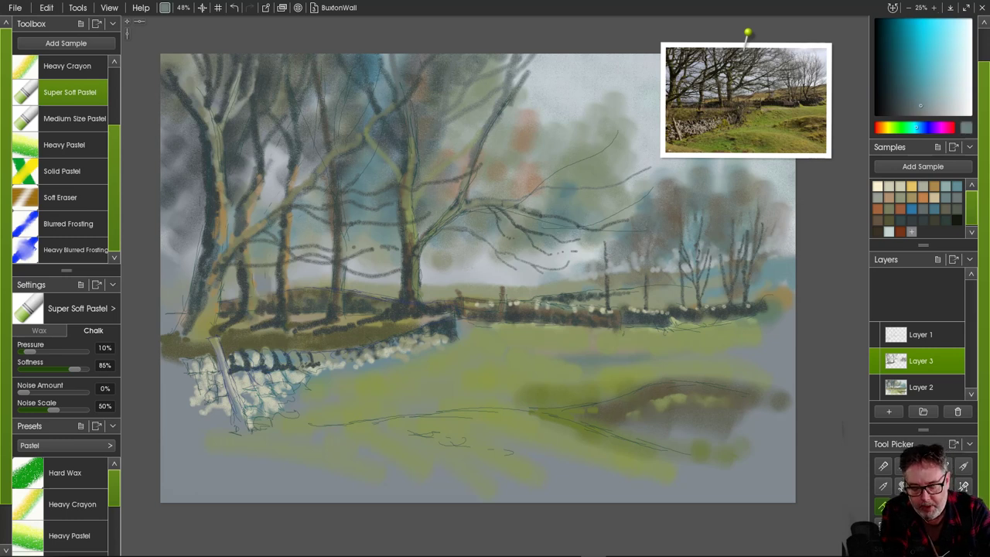
left_click_drag(322, 356, 303, 365)
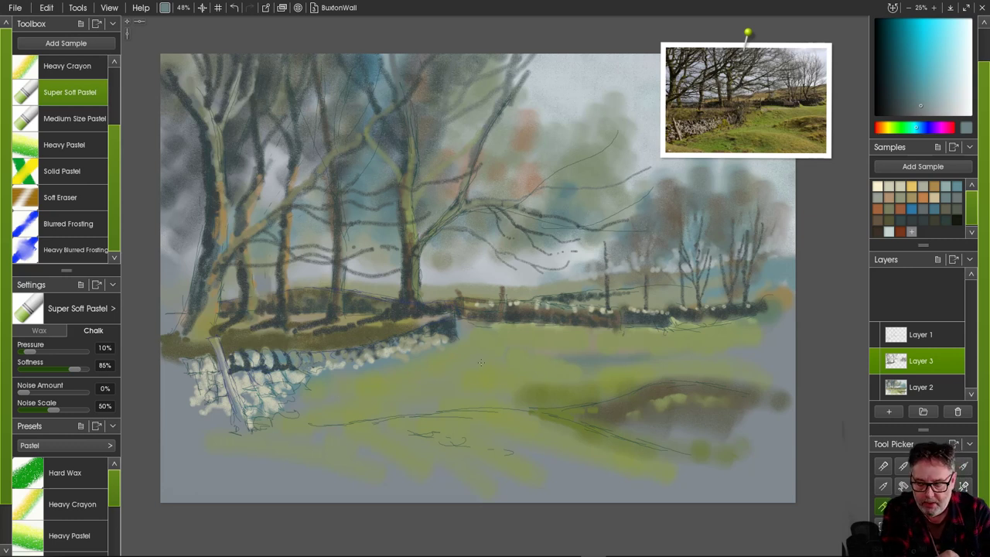
- Pick a dark green sample and paint the joints between stones along the upper, middle and lower foreground wall
left_click(912, 221)
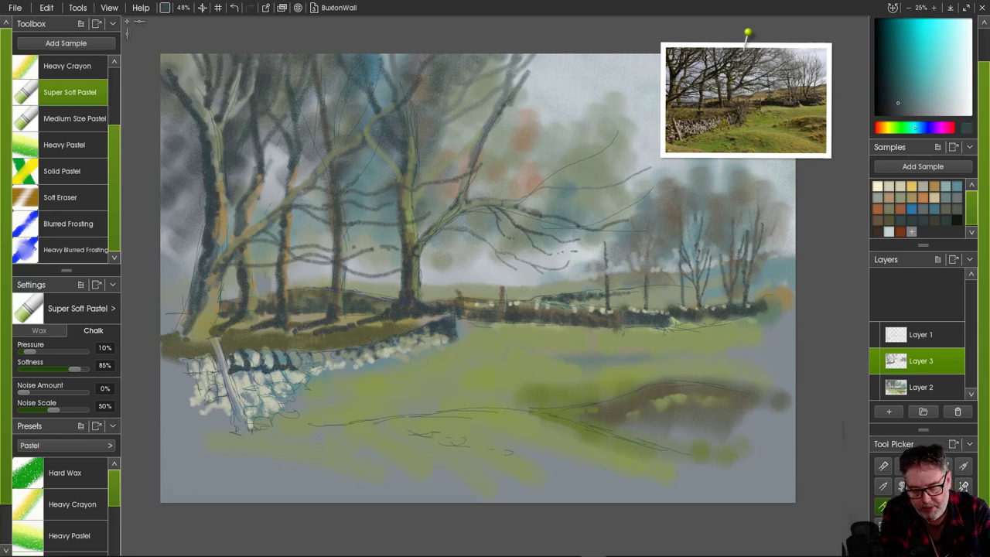
left_click(922, 221)
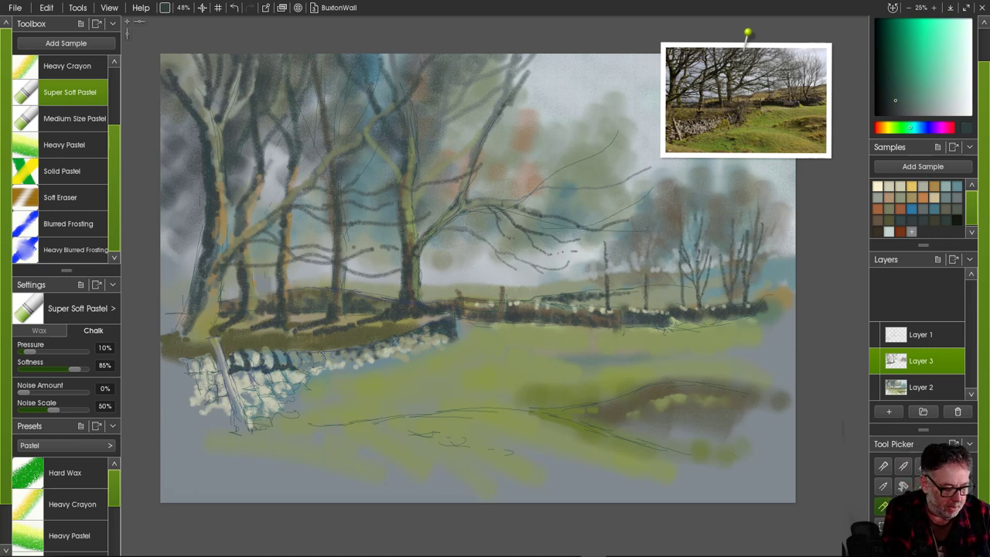
mouse_move(322, 353)
left_mouse_down()
mouse_move(312, 363)
mouse_move(324, 363)
mouse_move(308, 363)
left_mouse_up()
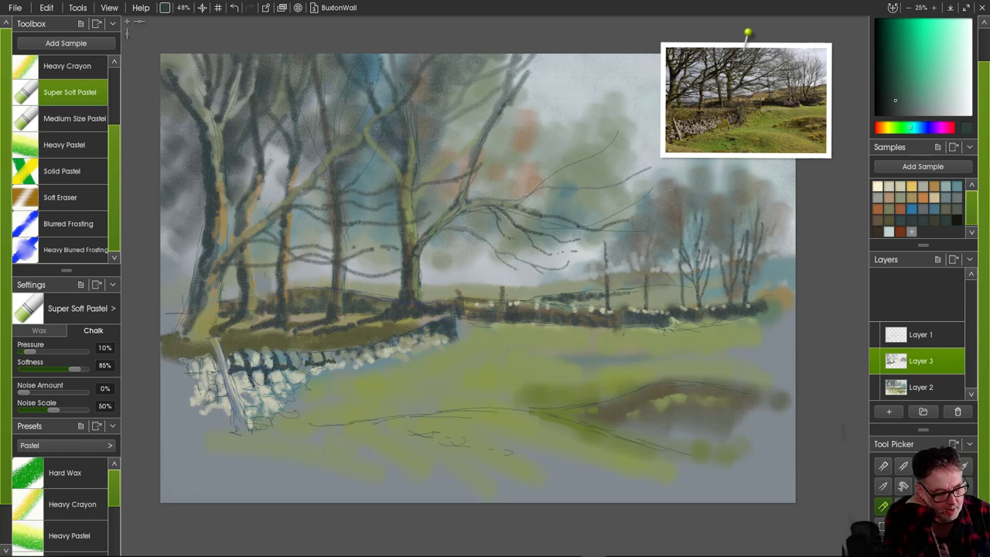
mouse_move(253, 383)
left_mouse_down()
mouse_move(236, 395)
mouse_move(266, 385)
mouse_move(261, 403)
left_mouse_up()
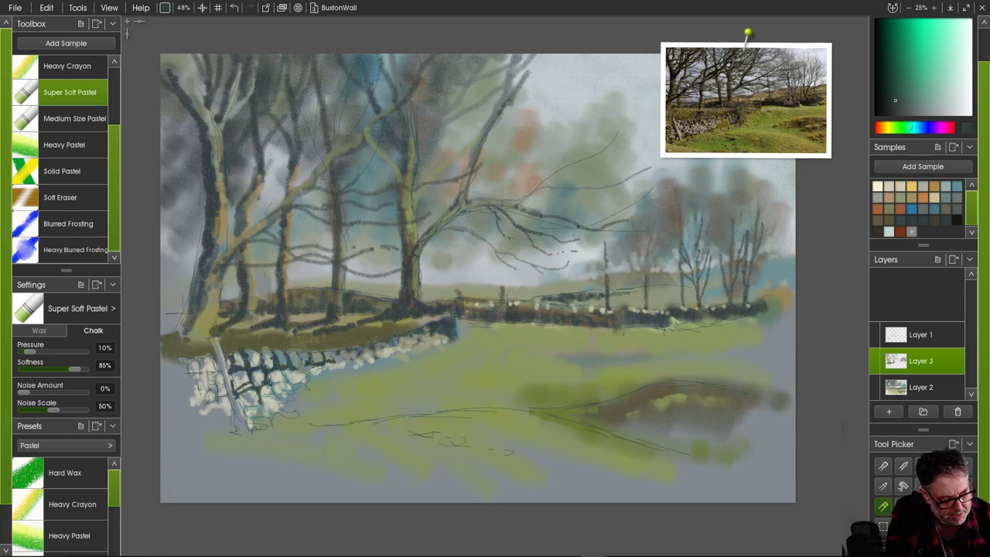
mouse_move(267, 377)
left_mouse_down()
mouse_move(288, 384)
mouse_move(263, 388)
left_mouse_up()
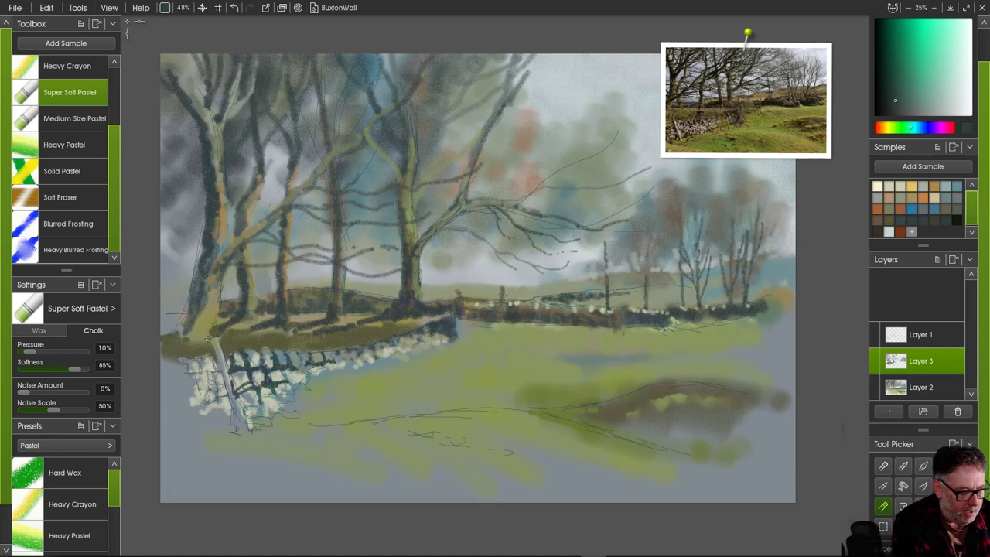
- Paint a dark green shadow down the wooden post's edge and add muted blue strokes along the post
left_click_drag(208, 338, 225, 391)
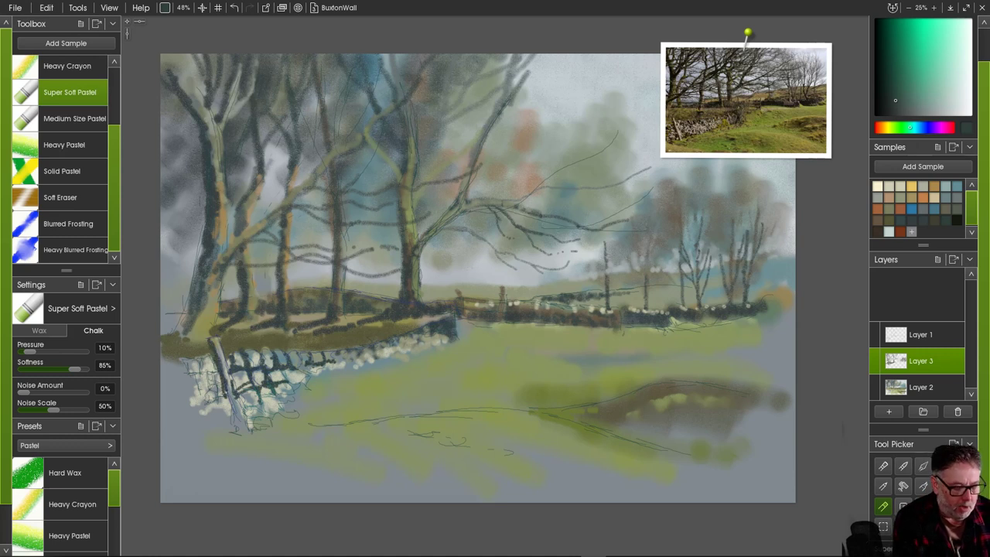
left_click(921, 220)
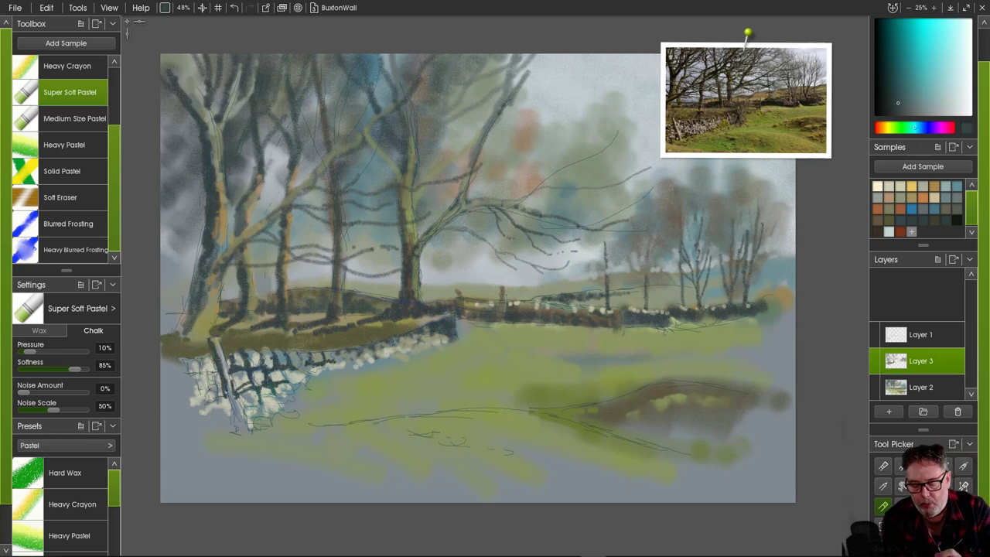
left_click(934, 209)
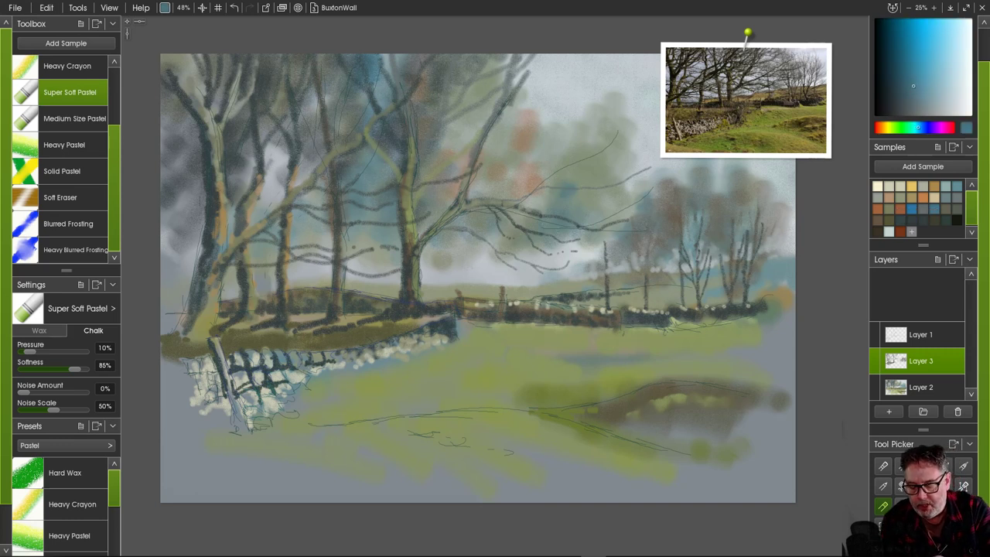
left_click_drag(220, 373, 233, 415)
left_click_drag(223, 386, 231, 411)
left_click_drag(212, 349, 228, 416)
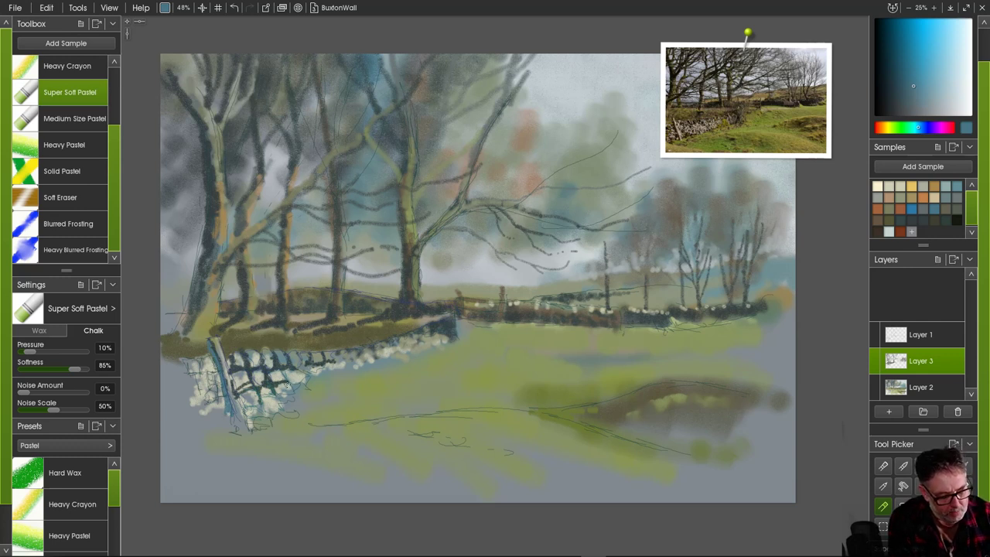
- Add muted blue strokes to the lower foreground wall stones and along the wall's base, right of the wooden post
mouse_move(286, 384)
left_mouse_down()
mouse_move(280, 402)
mouse_move(308, 381)
left_mouse_up()
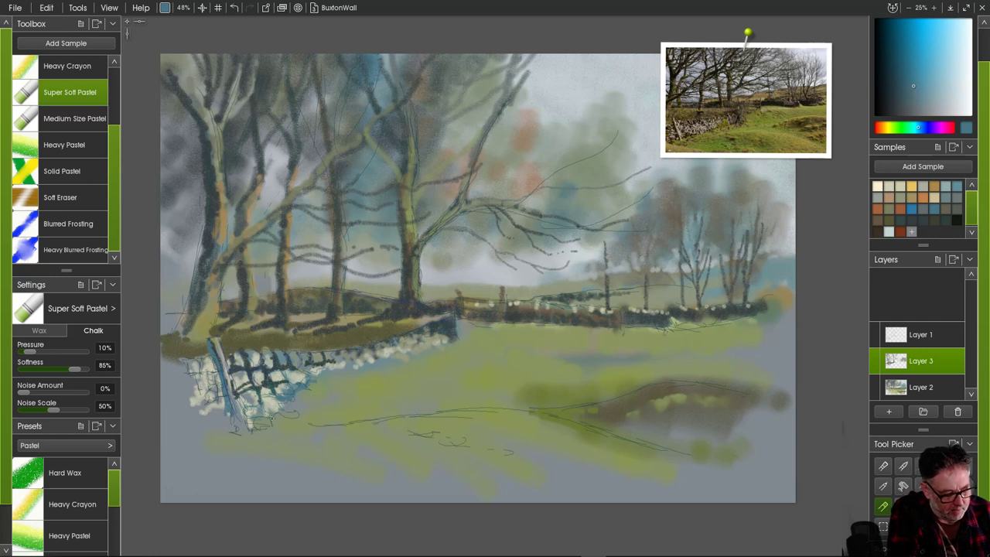
left_click_drag(256, 402, 249, 405)
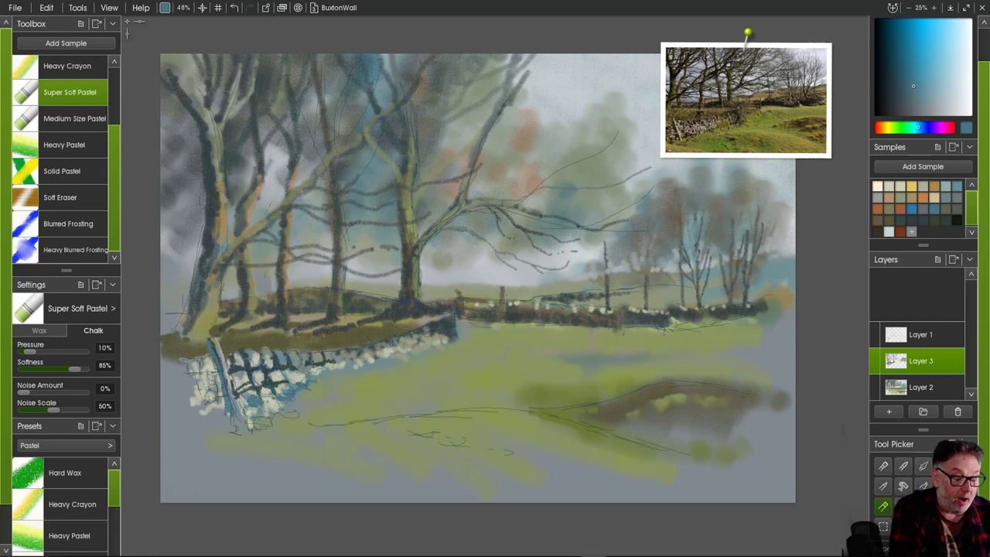
mouse_move(294, 379)
left_mouse_down()
mouse_move(320, 421)
mouse_move(319, 373)
mouse_move(393, 357)
left_mouse_up()
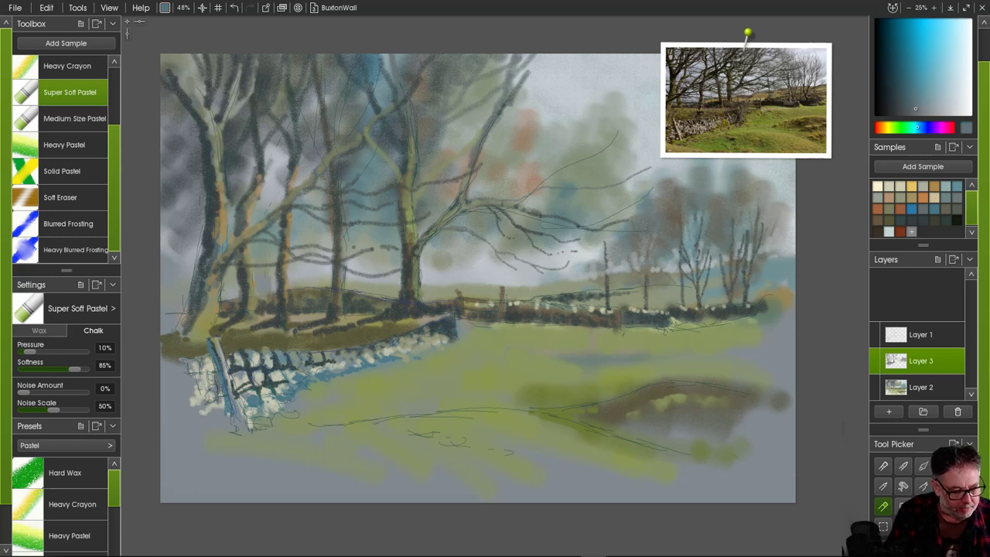
- Sample a dark slate blue from the wall and paint the joints between the stones left of the wooden post
left_click(231, 370, "alt")
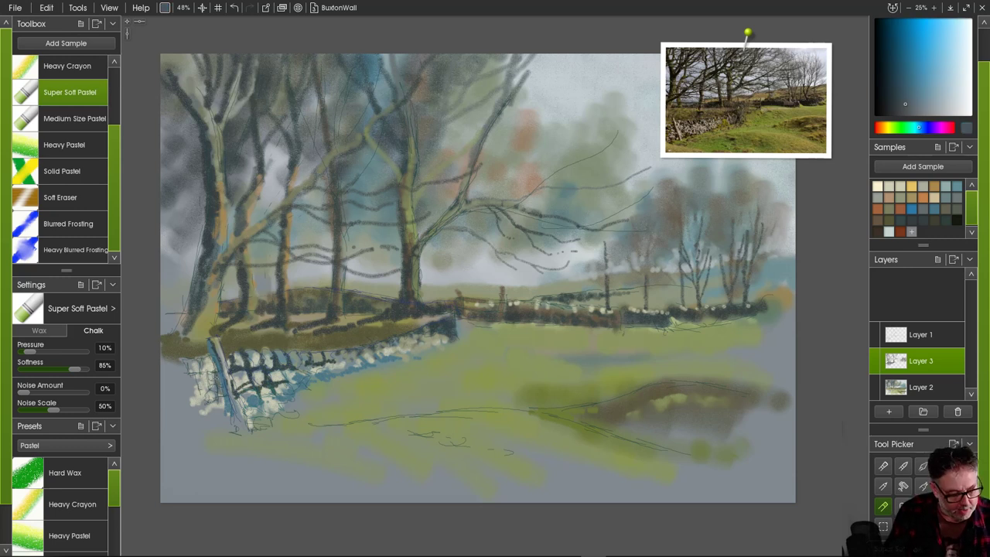
mouse_move(217, 376)
left_mouse_down()
mouse_move(195, 408)
mouse_move(220, 406)
mouse_move(218, 415)
mouse_move(226, 411)
mouse_move(206, 415)
mouse_move(229, 415)
mouse_move(211, 433)
mouse_move(195, 424)
mouse_move(188, 371)
mouse_move(191, 407)
left_mouse_up()
left_click_drag(197, 401, 186, 408)
left_click_drag(204, 370, 187, 376)
mouse_move(200, 362)
left_mouse_down()
mouse_move(198, 377)
mouse_move(211, 373)
left_mouse_up()
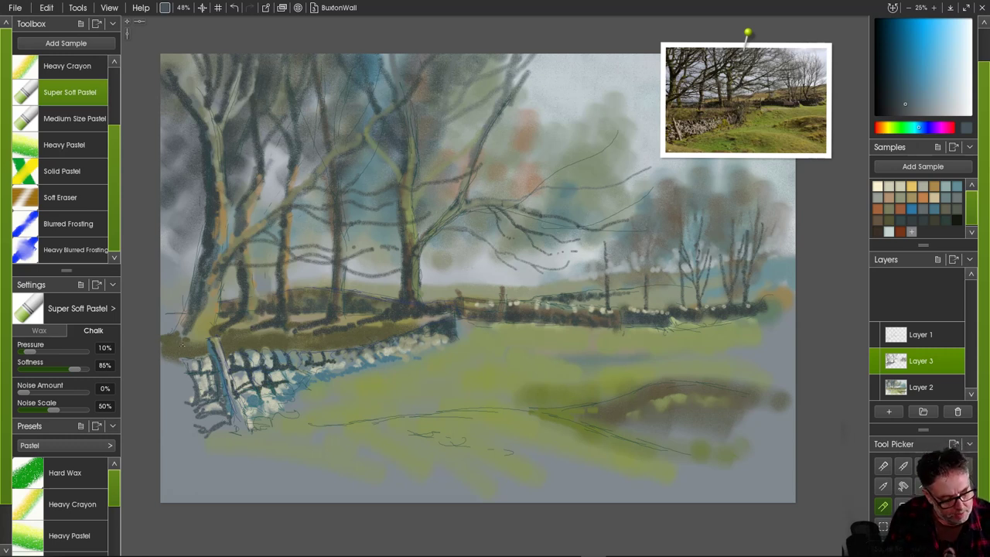
mouse_move(186, 373)
left_mouse_down()
mouse_move(168, 342)
mouse_move(159, 358)
mouse_move(176, 374)
mouse_move(189, 371)
mouse_move(185, 358)
mouse_move(192, 367)
mouse_move(171, 386)
left_mouse_up()
- Sample a pale grey from the stones, add light stones at the wall's far-left end, and highlight the small post on the distant wall
left_click(181, 376, "alt")
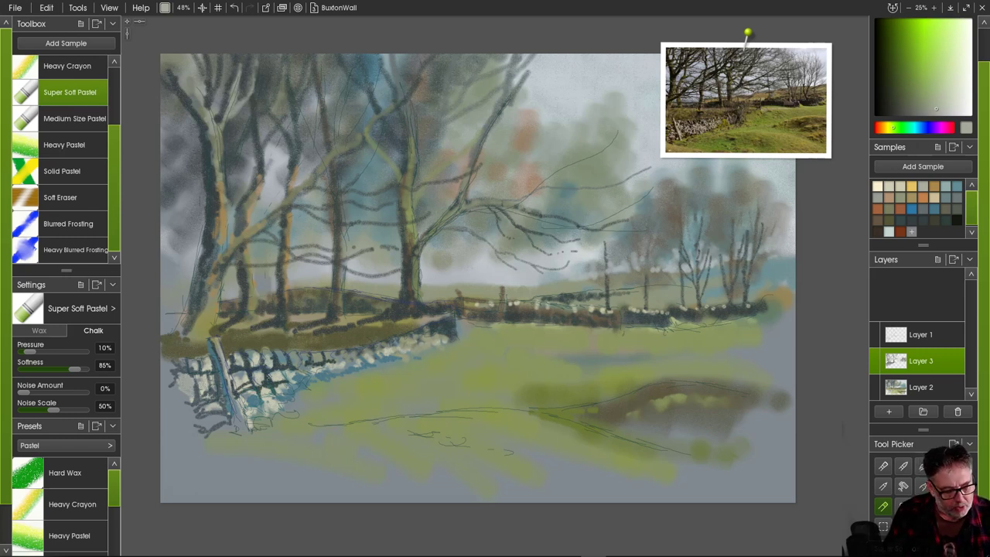
left_click(276, 377, "alt")
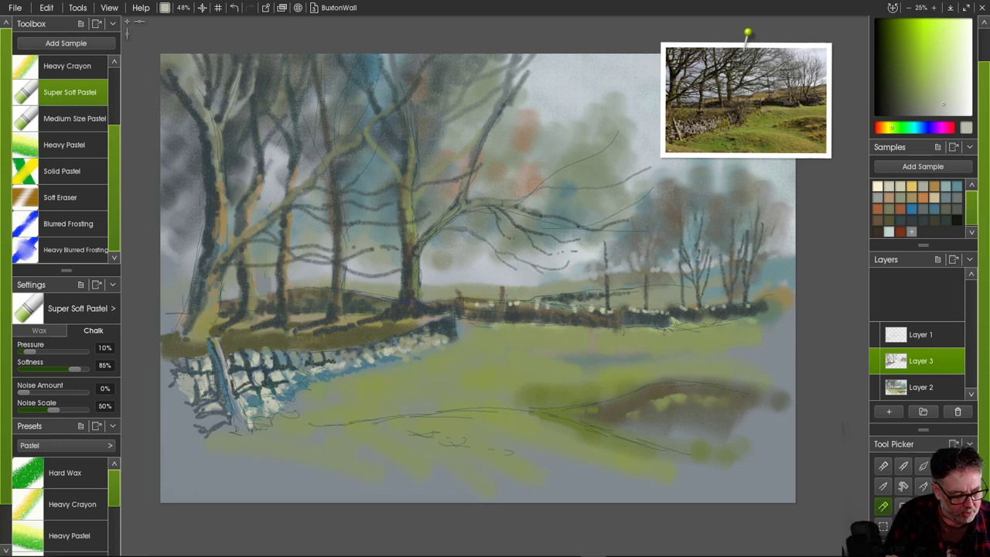
mouse_move(183, 374)
left_mouse_down()
mouse_move(204, 393)
mouse_move(170, 372)
mouse_move(176, 359)
mouse_move(161, 366)
mouse_move(185, 393)
left_mouse_up()
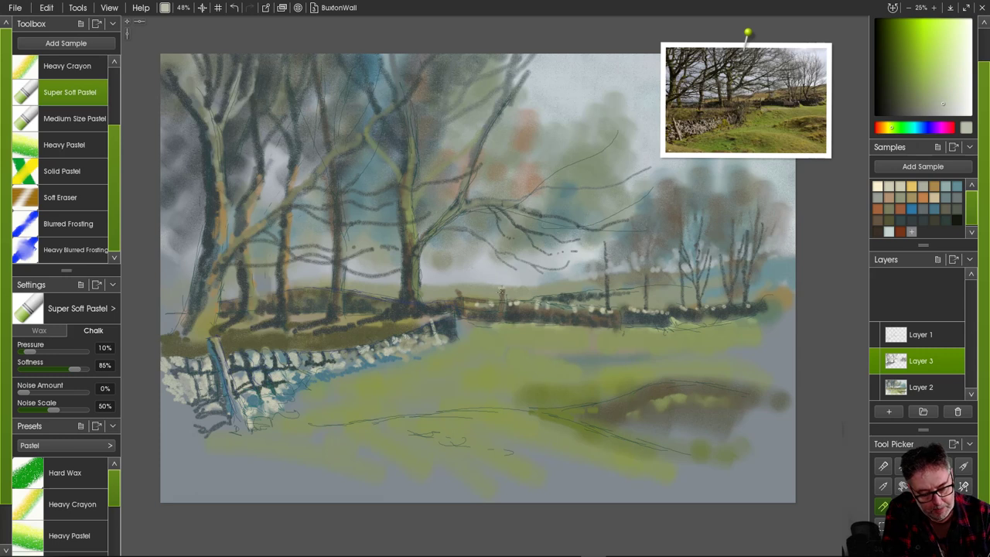
left_click_drag(501, 290, 503, 309)
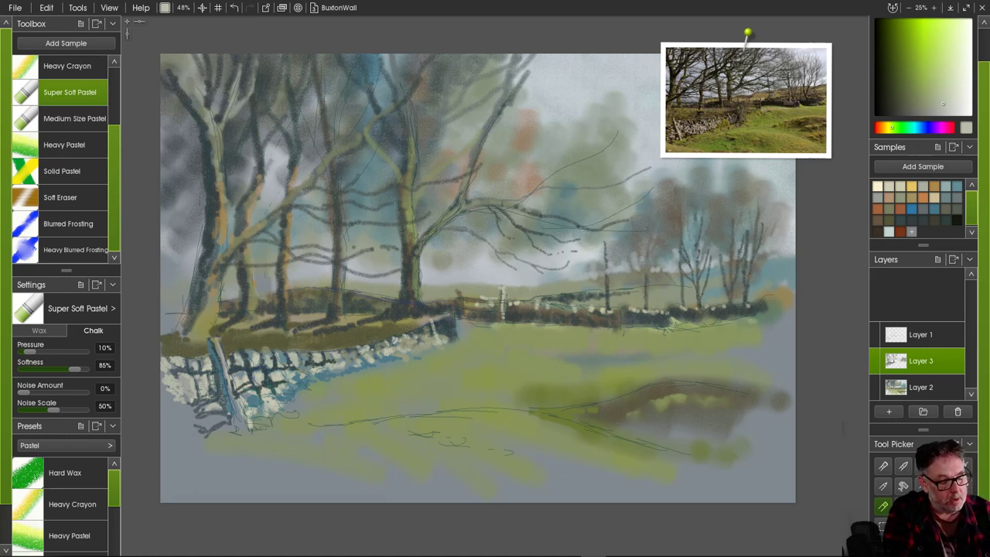
- With the Super Soft Pastel at 400%, paint dark olive patches along the foreground wall's base and dab sampled grey-green on the grass
left_click(74, 118)
left_click(69, 92)
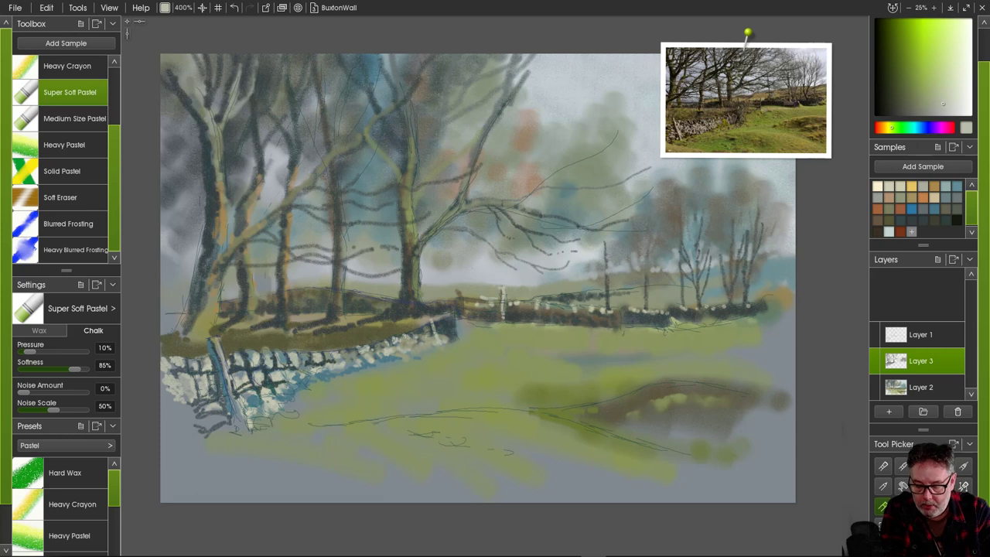
left_click(889, 220)
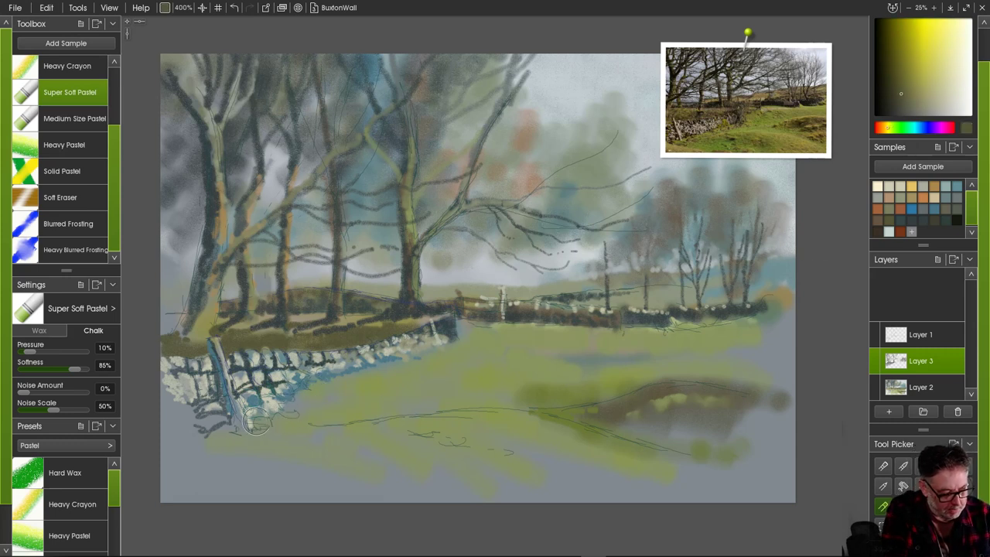
mouse_move(249, 425)
left_mouse_down()
mouse_move(332, 392)
mouse_move(356, 395)
mouse_move(342, 396)
left_mouse_up()
mouse_move(213, 426)
left_mouse_down()
mouse_move(245, 437)
mouse_move(210, 437)
mouse_move(246, 453)
mouse_move(247, 435)
mouse_move(282, 443)
mouse_move(311, 411)
mouse_move(425, 408)
mouse_move(406, 393)
mouse_move(374, 414)
mouse_move(380, 408)
mouse_move(333, 388)
mouse_move(430, 396)
mouse_move(418, 387)
mouse_move(432, 397)
mouse_move(397, 390)
mouse_move(416, 385)
mouse_move(346, 390)
mouse_move(402, 374)
mouse_move(376, 383)
mouse_move(416, 397)
mouse_move(359, 408)
mouse_move(436, 401)
left_mouse_up()
left_click(427, 388, "alt")
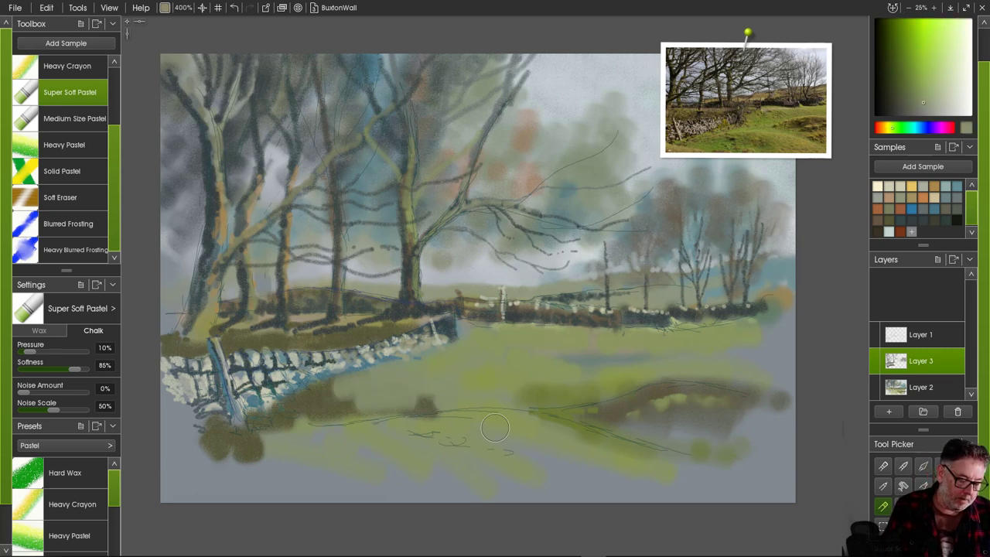
left_click(331, 386)
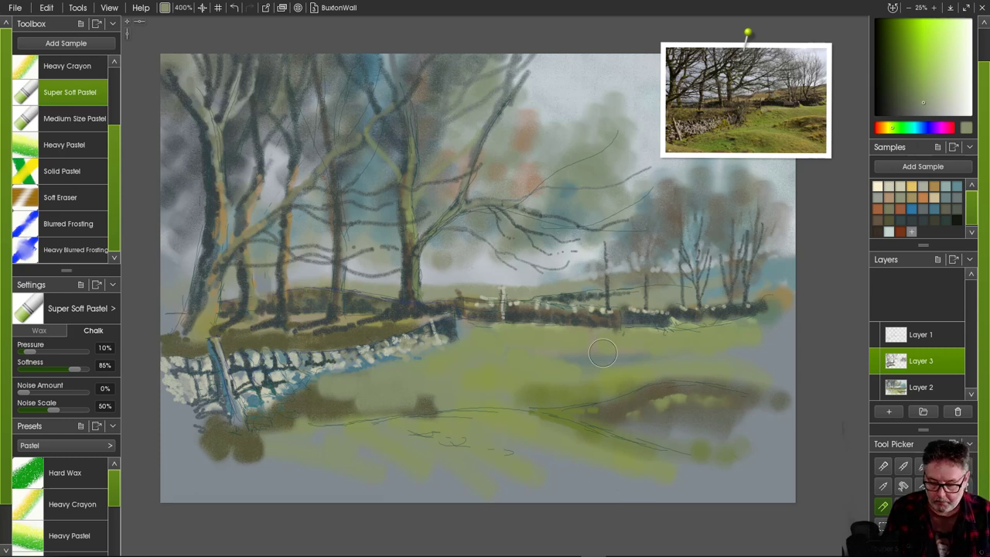
- Pick an ochre sample and paint warm strokes over the central foreground mound and the top of the right-hand bank
left_click(912, 198)
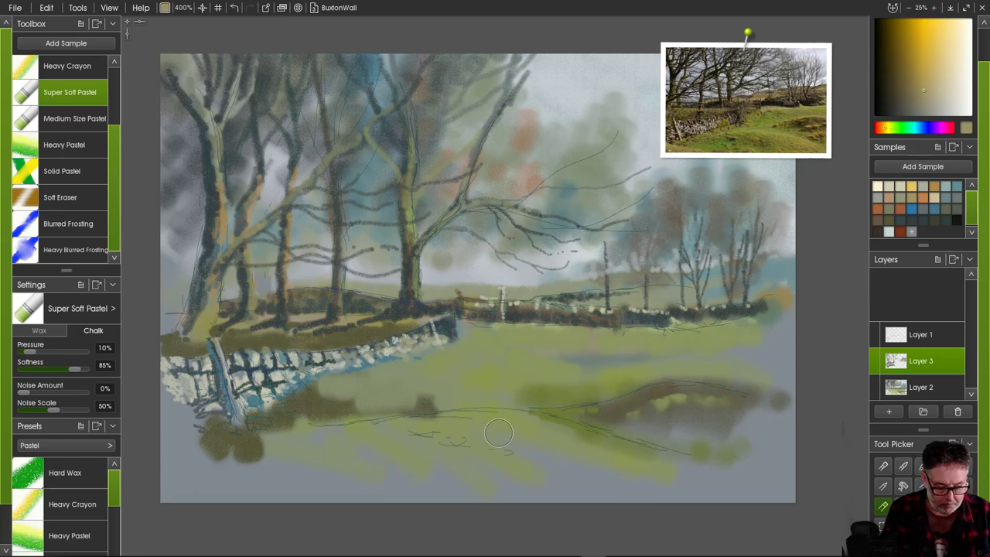
mouse_move(508, 434)
left_mouse_down()
mouse_move(575, 458)
mouse_move(641, 457)
left_mouse_up()
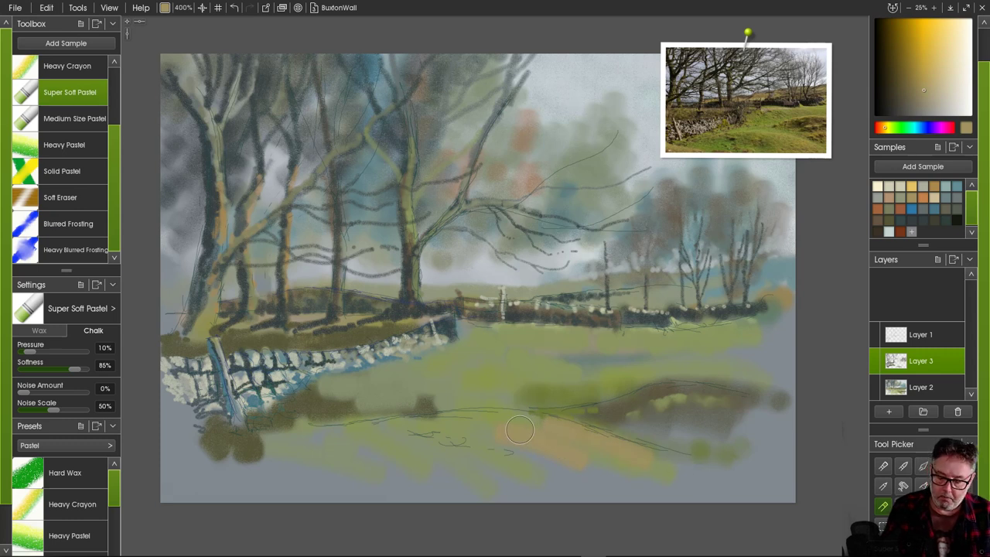
left_click_drag(503, 430, 540, 467)
left_click_drag(464, 429, 552, 475)
mouse_move(480, 453)
left_mouse_down()
mouse_move(411, 442)
mouse_move(424, 425)
mouse_move(496, 420)
mouse_move(604, 453)
left_mouse_up()
mouse_move(665, 410)
left_mouse_down()
mouse_move(724, 387)
mouse_move(744, 395)
mouse_move(654, 393)
left_mouse_up()
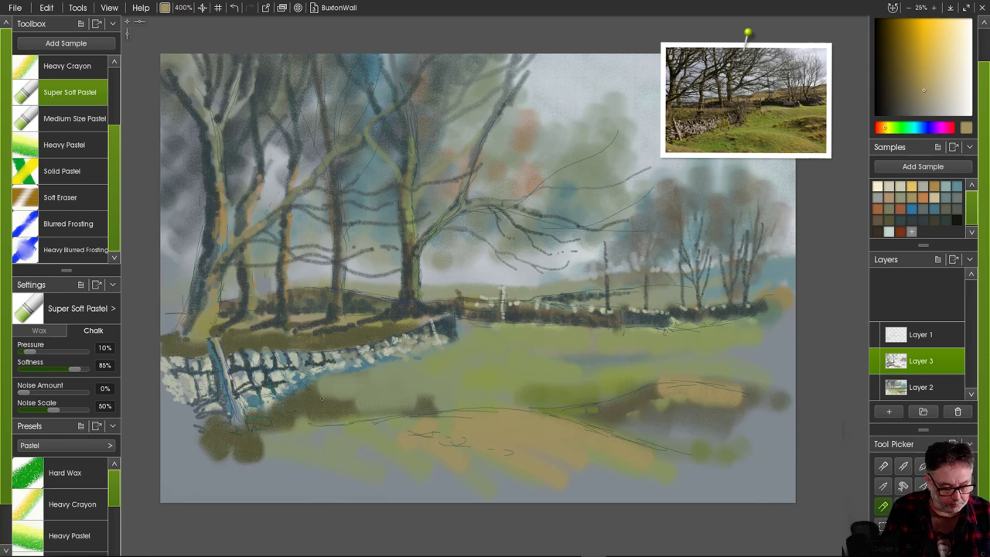
- Sample the dark olive and paint broad shadows across the left foreground, under the wall and down the slope of the mound
left_click(303, 405, "alt")
mouse_move(306, 398)
left_mouse_down()
mouse_move(364, 387)
mouse_move(344, 403)
mouse_move(386, 401)
mouse_move(423, 428)
left_mouse_up()
mouse_move(397, 434)
left_mouse_down()
mouse_move(519, 446)
mouse_move(338, 428)
mouse_move(270, 437)
mouse_move(300, 425)
left_mouse_up()
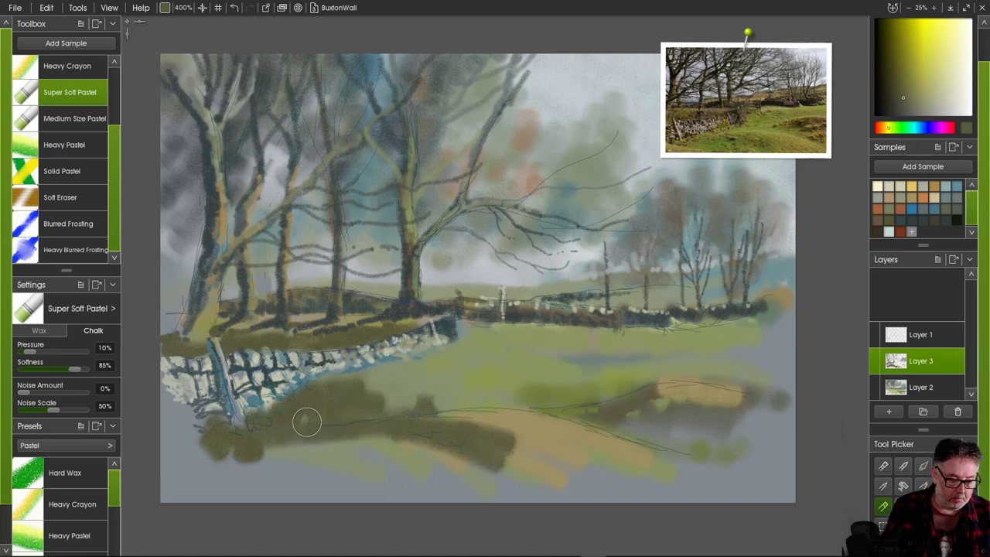
mouse_move(220, 437)
left_mouse_down()
mouse_move(177, 385)
mouse_move(185, 452)
mouse_move(258, 457)
mouse_move(264, 427)
mouse_move(212, 388)
mouse_move(236, 428)
mouse_move(263, 426)
left_mouse_up()
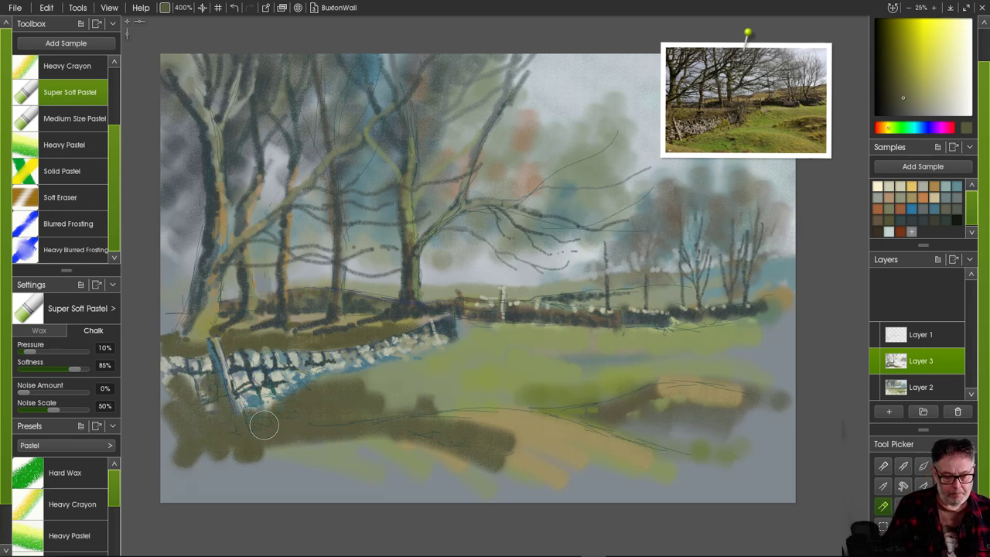
mouse_move(365, 406)
left_mouse_down()
mouse_move(376, 382)
mouse_move(358, 389)
mouse_move(384, 405)
left_mouse_up()
- Sample a grey-green and paint fine grass strokes along the crest of the foreground mound with the Medium Size Pastel
left_click(356, 360, "alt")
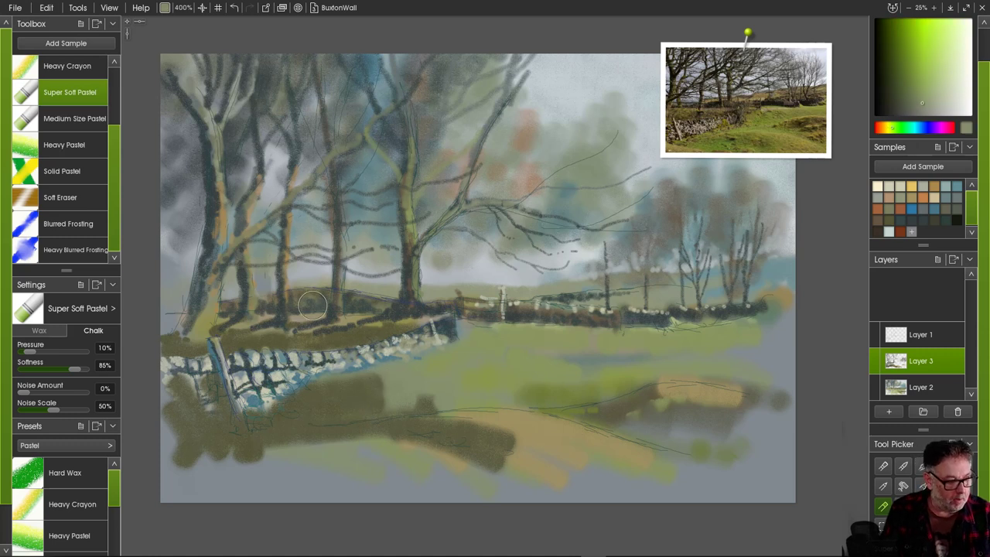
left_click(74, 118)
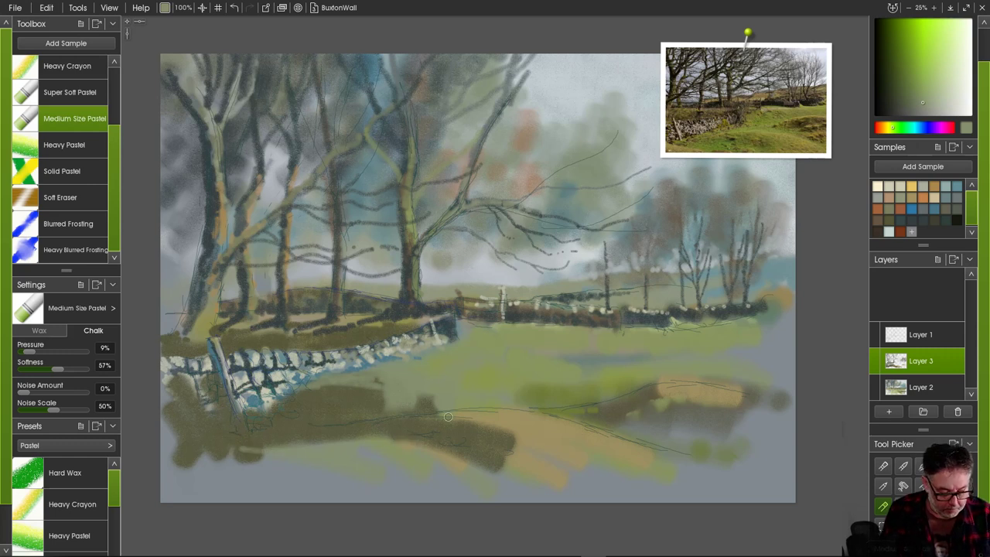
left_click_drag(437, 414, 326, 428)
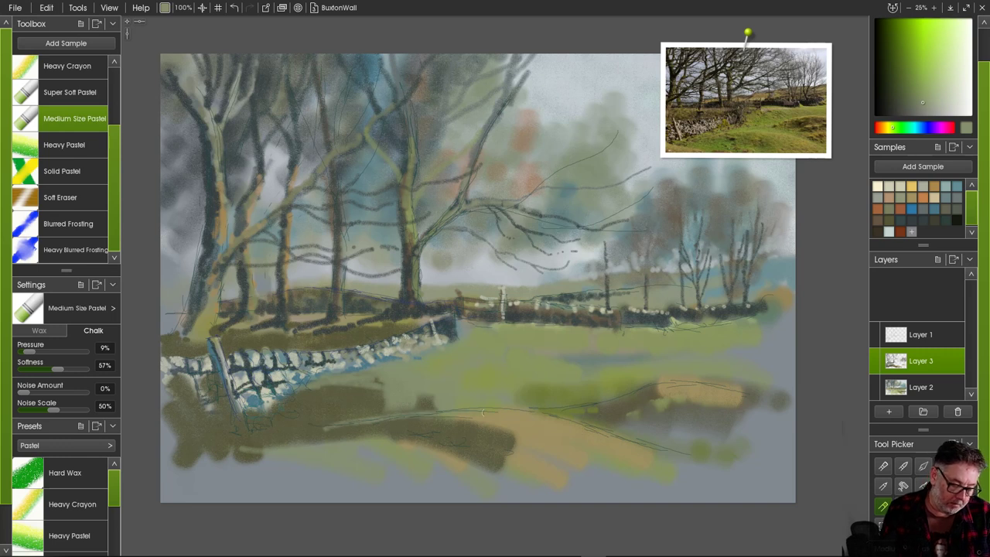
left_click_drag(418, 418, 493, 413)
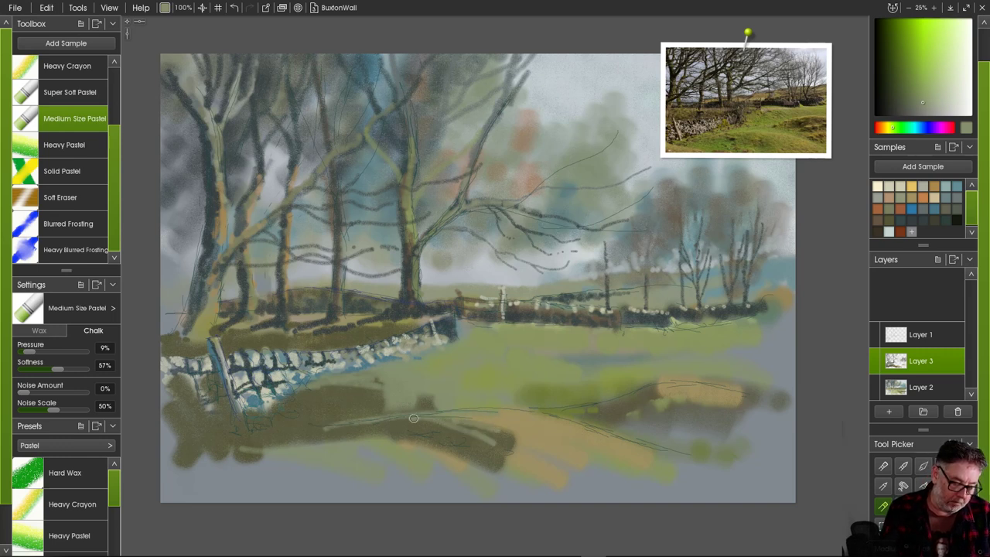
mouse_move(414, 419)
left_mouse_down()
mouse_move(399, 419)
mouse_move(453, 431)
mouse_move(430, 428)
left_mouse_up()
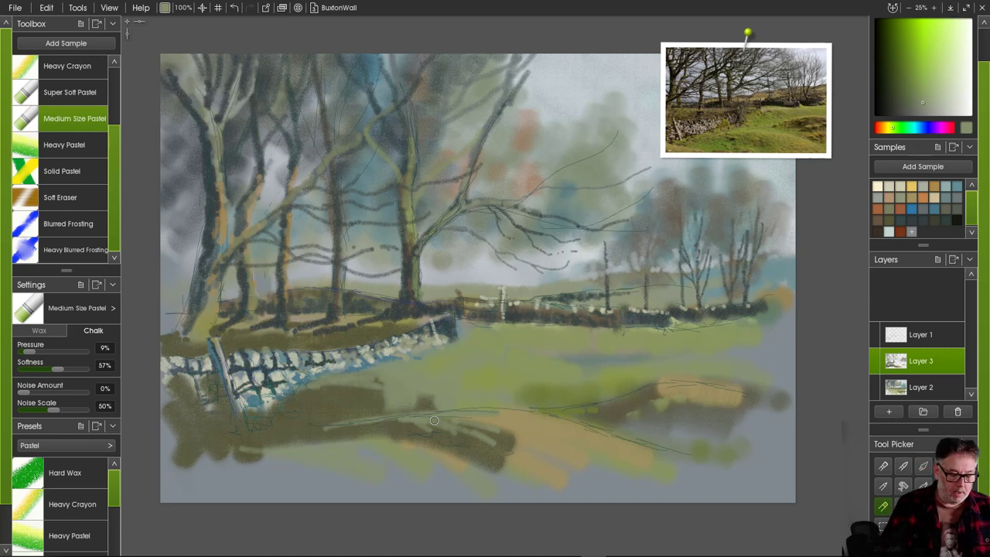
- Add a new layer above Layer 3, paint a dark olive Super Soft Pastel shadow behind the mound, and undo the last stroke
left_click(357, 407, "alt")
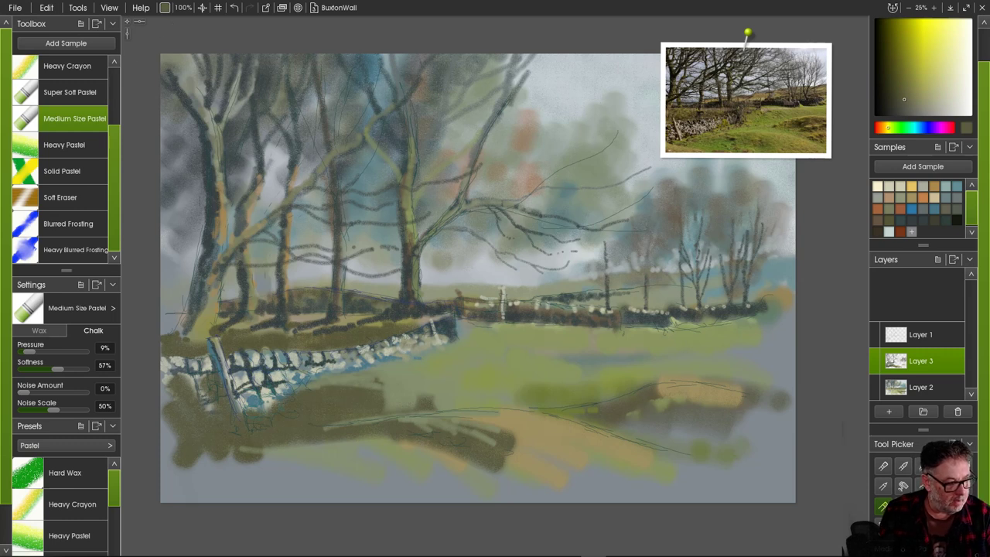
left_click(70, 92)
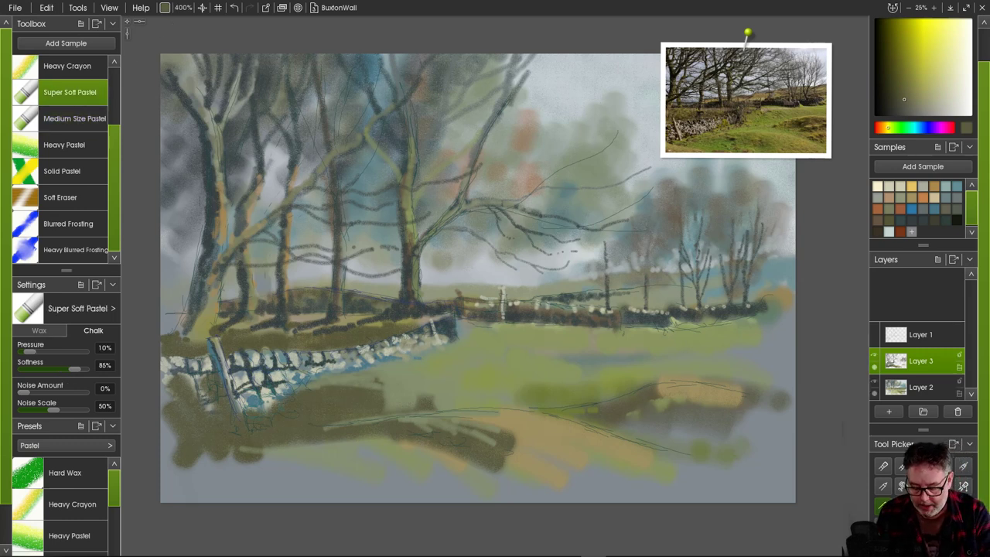
left_click(889, 410)
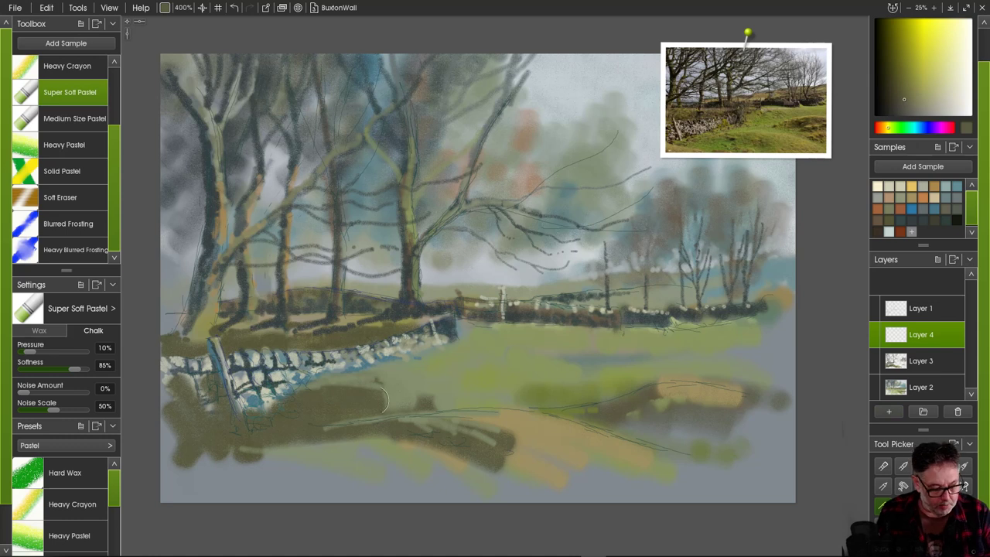
left_click_drag(355, 408, 561, 414)
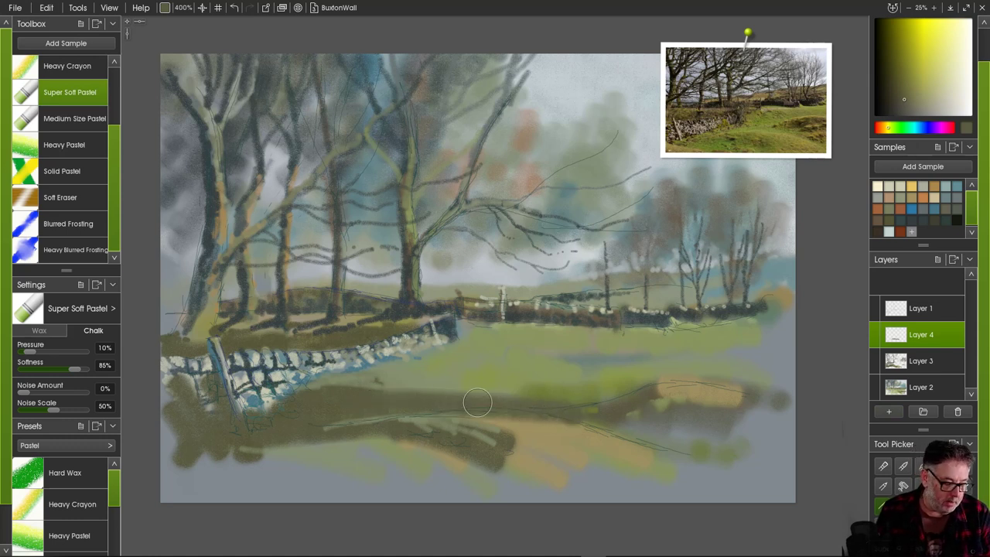
mouse_move(392, 387)
left_mouse_down()
mouse_move(464, 385)
mouse_move(370, 382)
mouse_move(553, 395)
mouse_move(536, 392)
mouse_move(625, 381)
left_mouse_up()
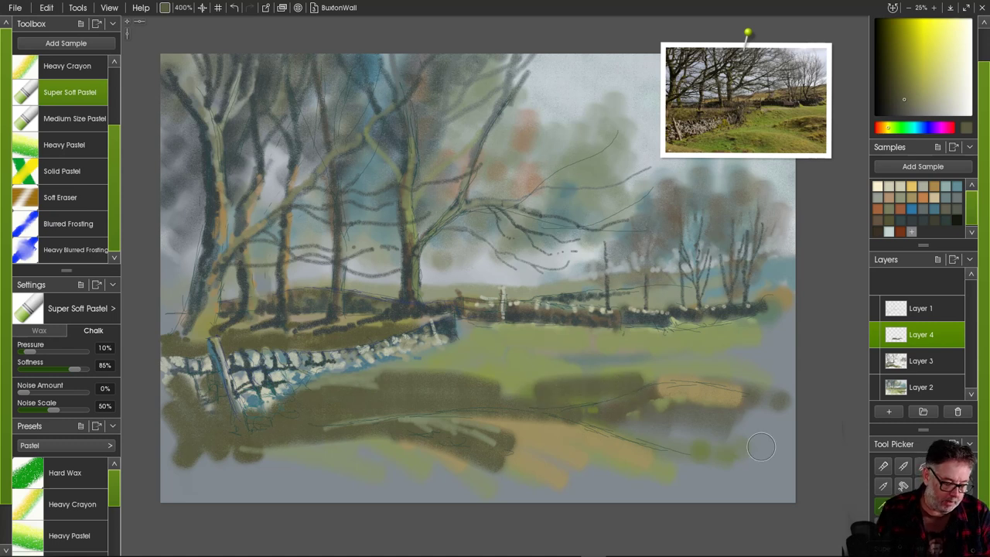
key("ctrl+z")
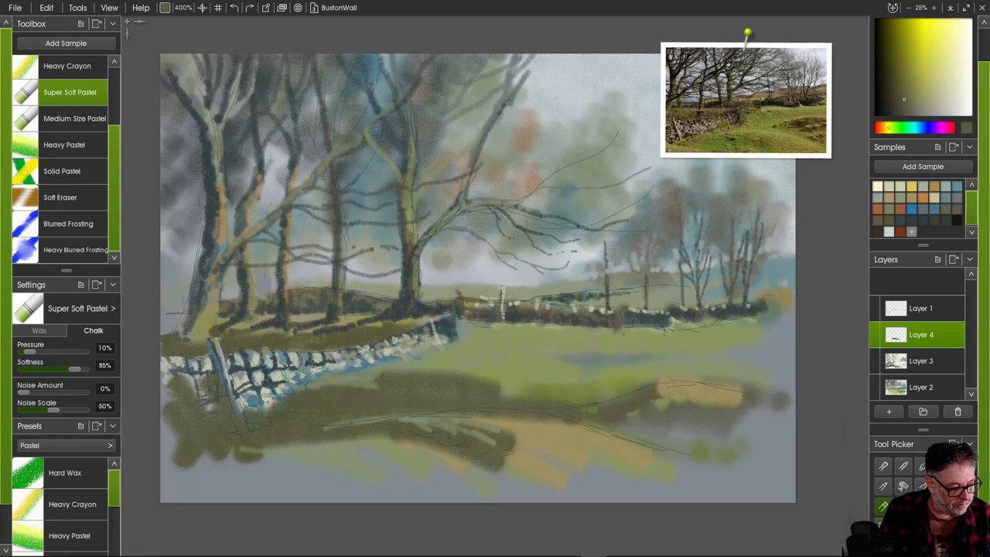
- Use the Soft Eraser on Layer 4 to clear the dark shadow from the crest of the foreground mound
key("e")
mouse_move(533, 422)
left_mouse_down()
mouse_move(494, 419)
mouse_move(582, 430)
left_mouse_up()
mouse_move(495, 414)
left_mouse_down()
mouse_move(549, 421)
mouse_move(431, 414)
left_mouse_up()
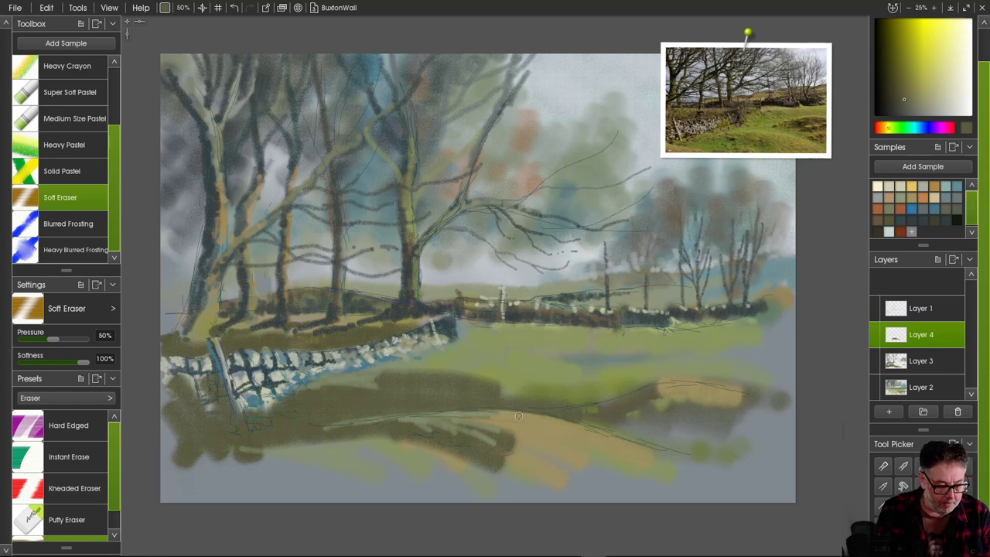
left_click_drag(519, 416, 475, 412)
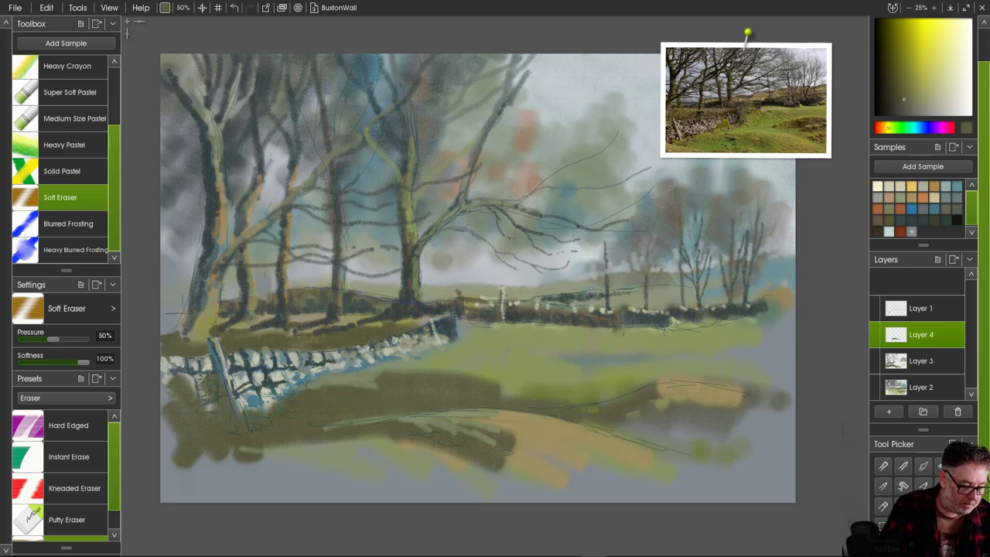
- Erase dark olive from the wall's base on Layer 3, and erase grass-blade shapes along the mound's crest on Layer 4
left_click(928, 361)
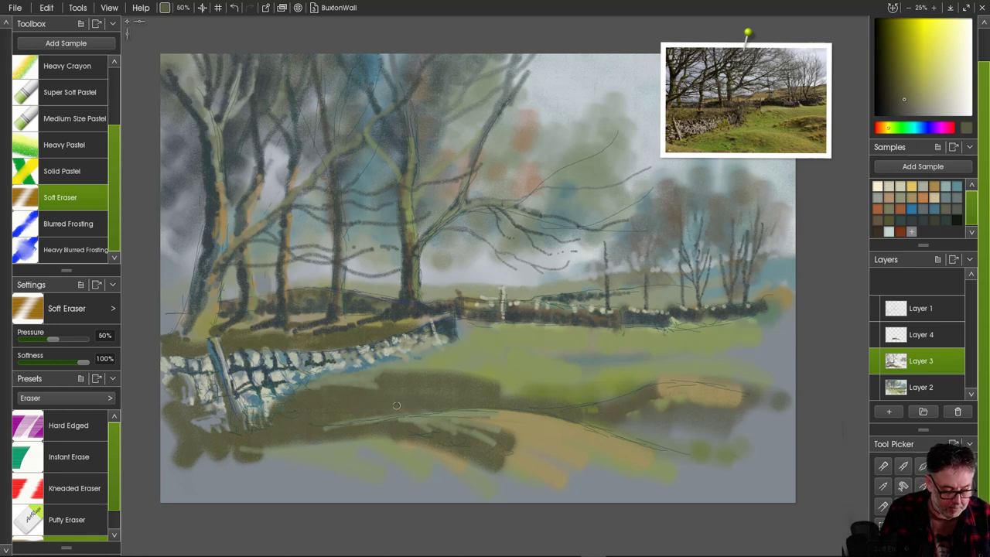
left_click(920, 335)
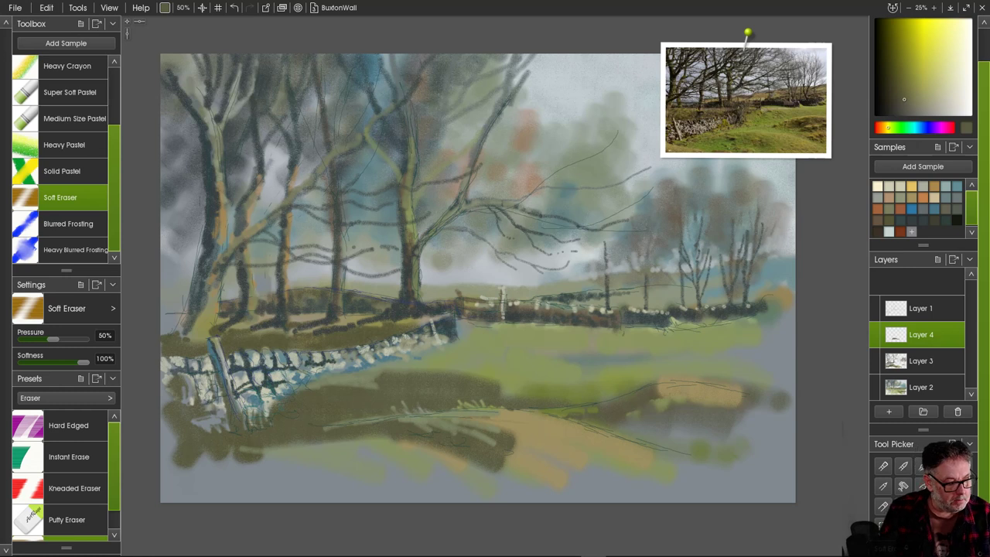
- Paint dark blue-grey grass strokes at the wall's base and along the mound's left crest with the Medium Size Pastel
left_click(69, 118)
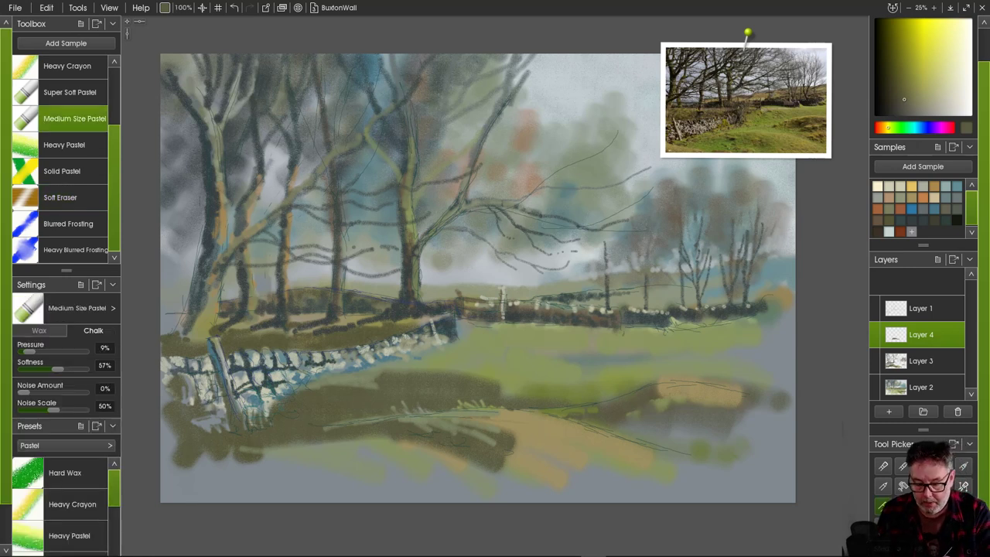
left_click(911, 209)
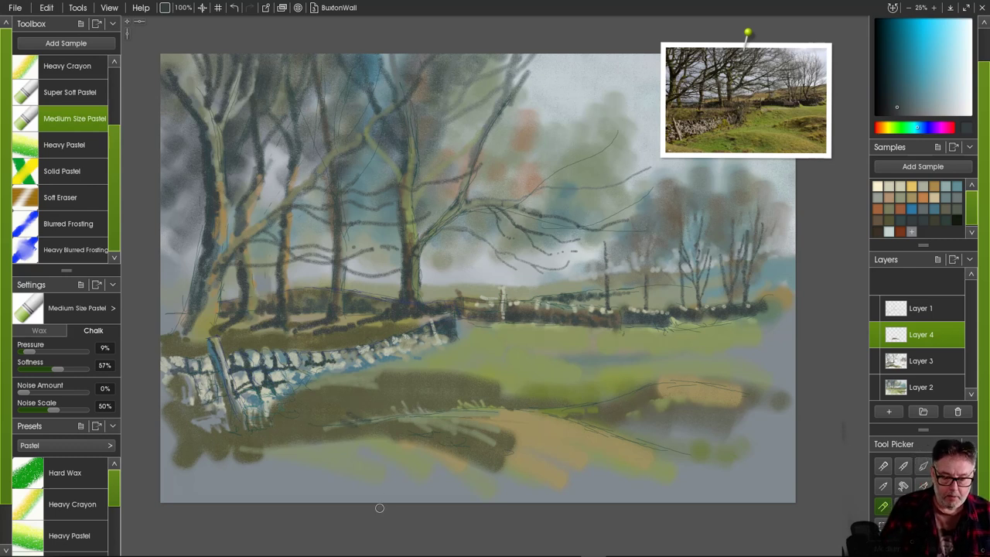
mouse_move(217, 372)
left_mouse_down()
mouse_move(232, 429)
mouse_move(262, 426)
mouse_move(255, 418)
mouse_move(286, 430)
mouse_move(282, 417)
mouse_move(295, 437)
mouse_move(297, 429)
mouse_move(249, 443)
mouse_move(256, 404)
left_mouse_up()
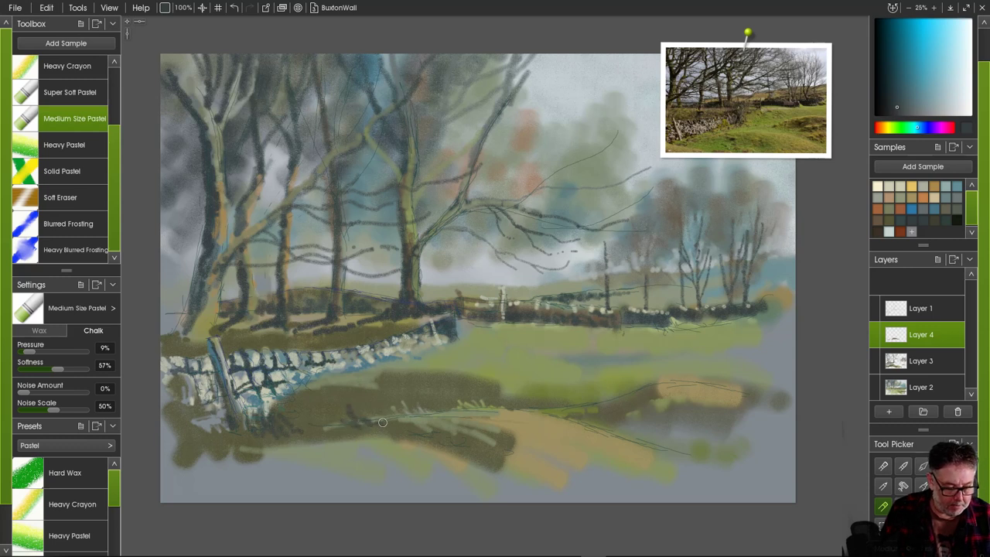
- Paint pale cream highlights along the crest and right slope of the foreground mound with the Medium Size Pastel at 200% size
left_click(889, 186)
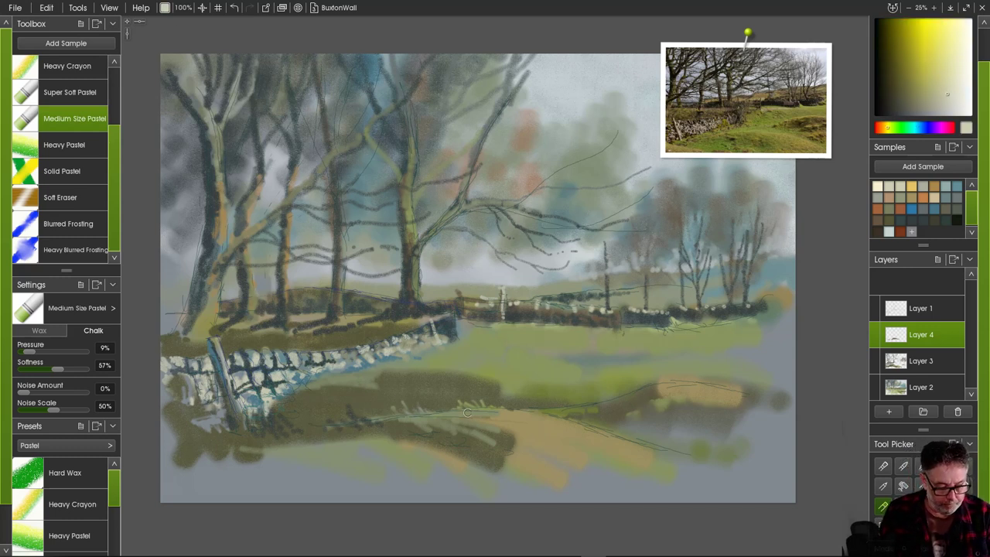
left_click(183, 8)
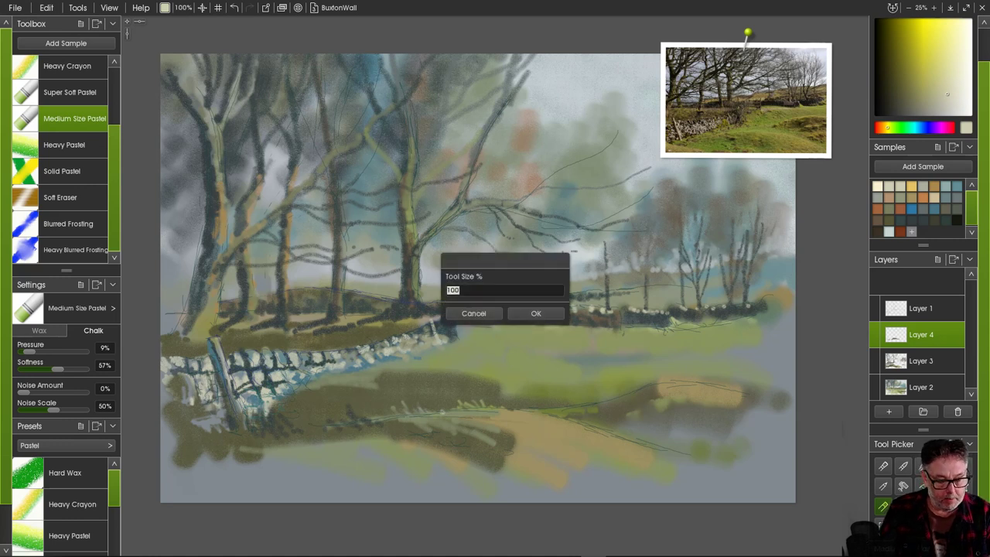
type("200")
key("Return")
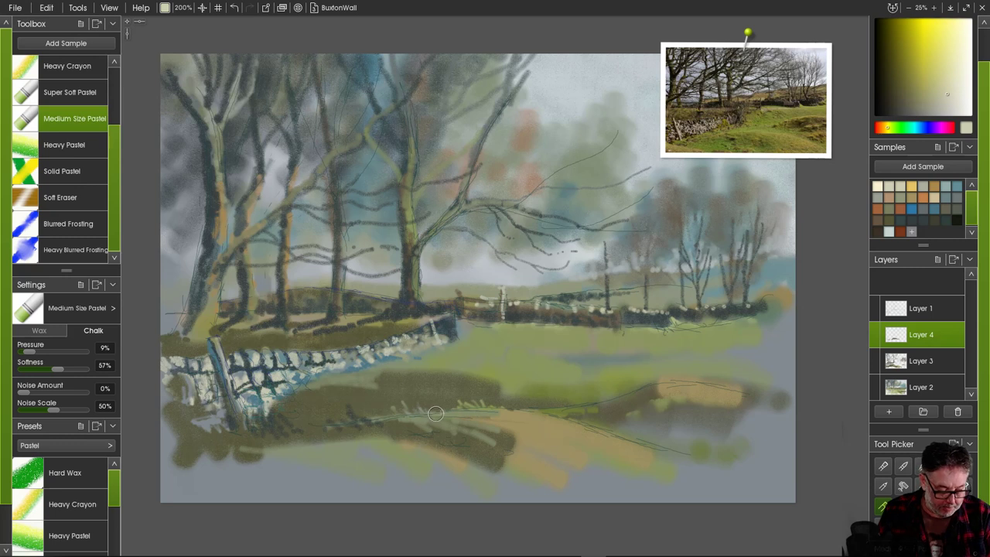
mouse_move(434, 416)
left_mouse_down()
mouse_move(523, 416)
mouse_move(507, 413)
mouse_move(610, 441)
left_mouse_up()
mouse_move(477, 412)
left_mouse_down()
mouse_move(441, 419)
mouse_move(513, 447)
mouse_move(426, 426)
mouse_move(471, 422)
mouse_move(391, 422)
left_mouse_up()
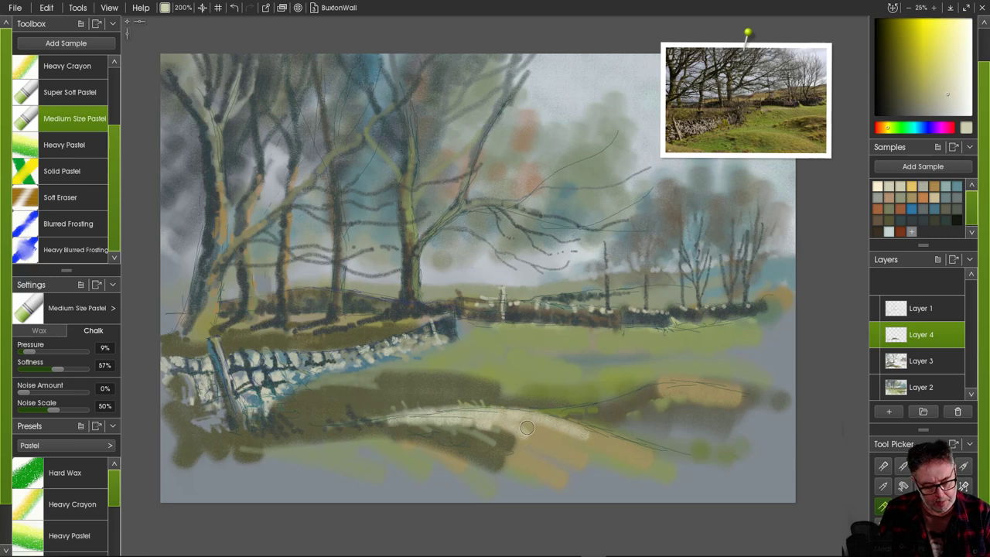
mouse_move(528, 427)
left_mouse_down()
mouse_move(564, 443)
mouse_move(553, 420)
mouse_move(646, 457)
left_mouse_up()
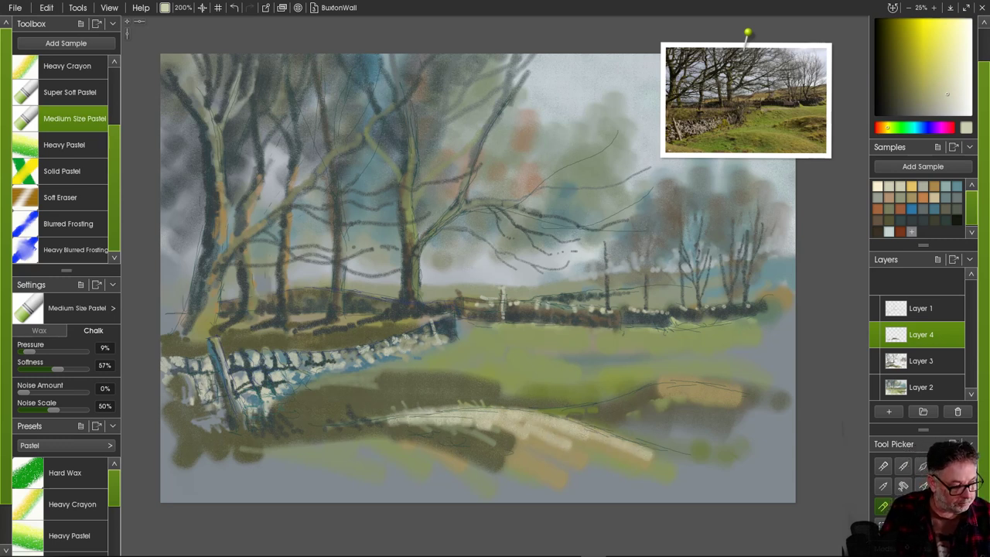
- Blend the cream highlights and dark grass strokes on the foreground mound using Heavy Blurred Frosting at 200% size
left_click(68, 250)
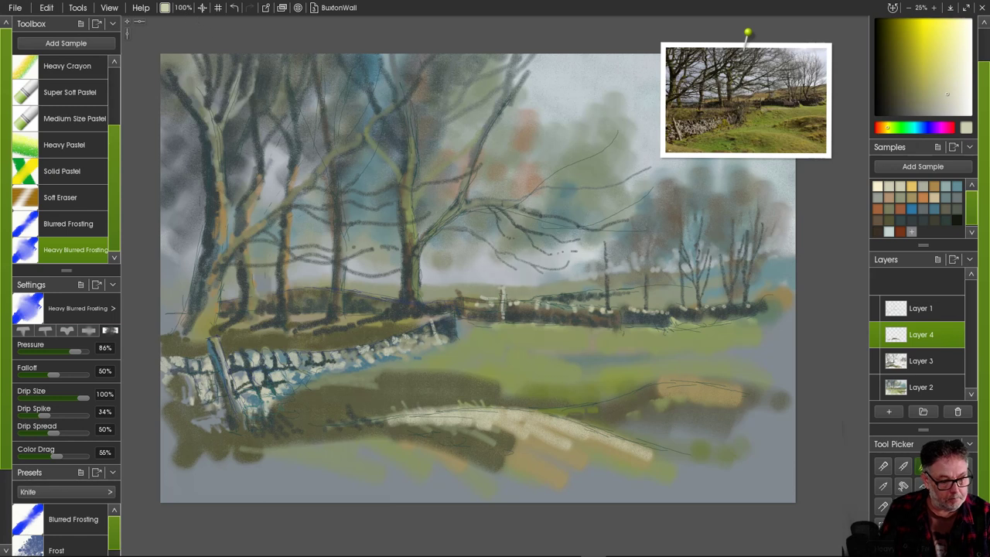
left_click(183, 7)
type("2")
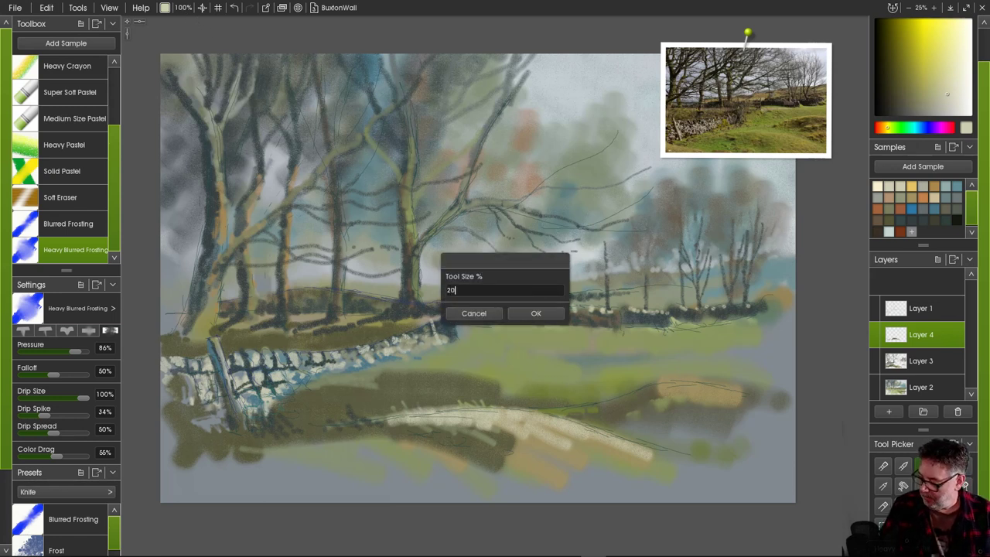
type("0")
key("Return")
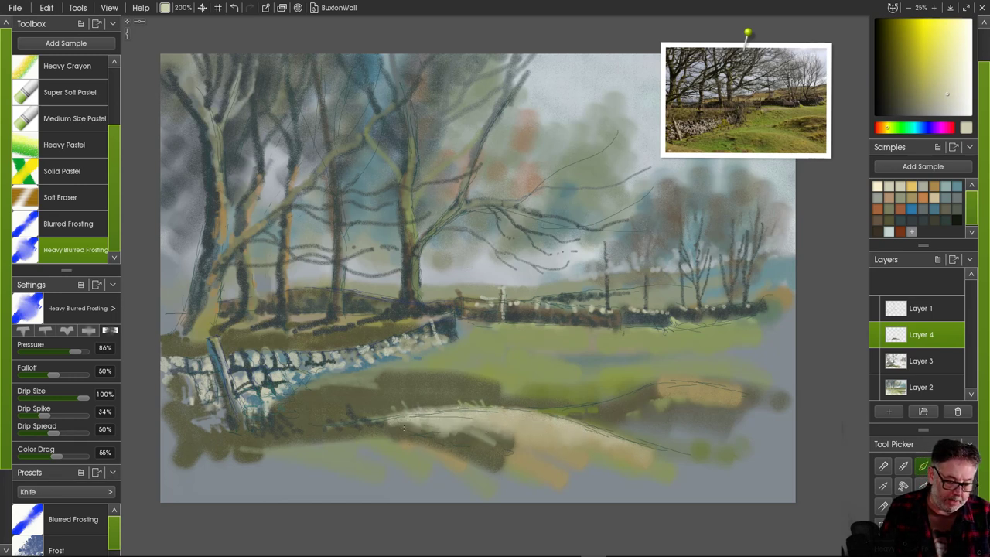
left_click_drag(400, 434, 500, 444)
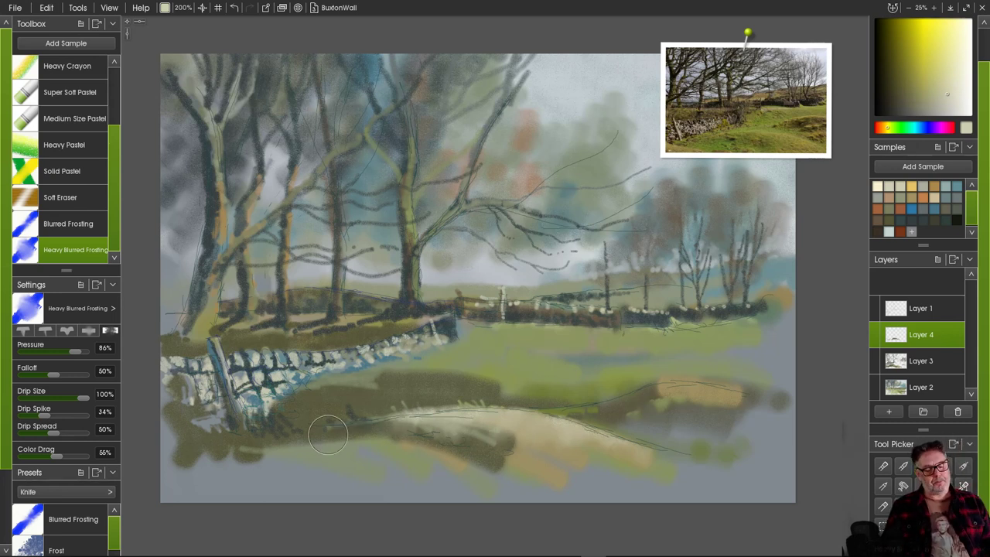
left_click_drag(608, 435, 686, 461)
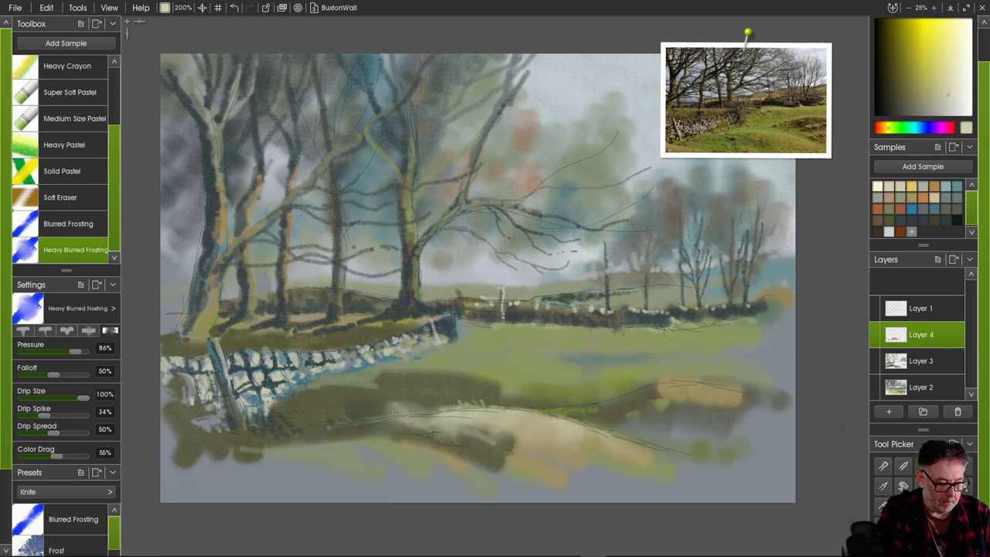
- Paint broad grey-green Super Soft Pastel strokes over the dark olive shadow between the wall and the mound's crest
left_click(882, 506)
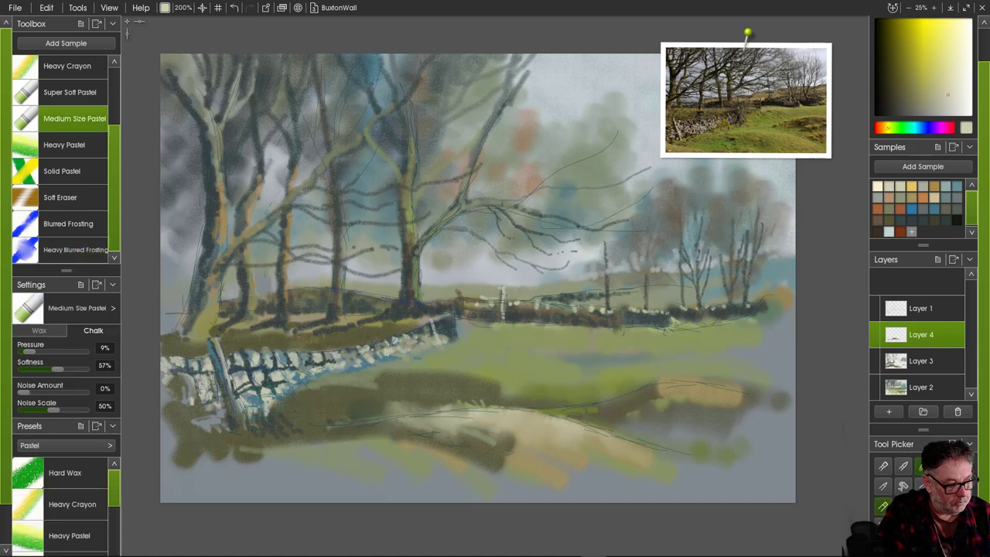
left_click(70, 92)
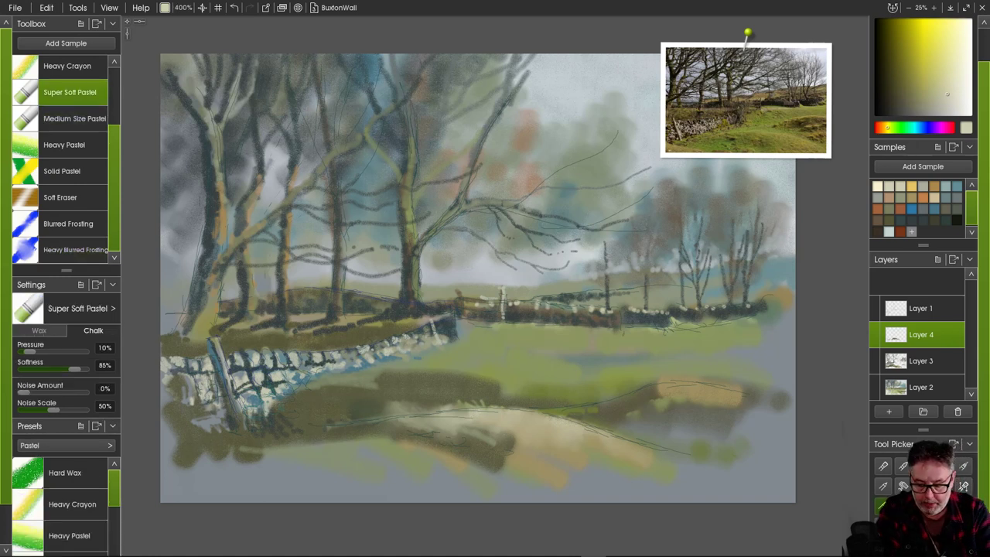
left_click(900, 198)
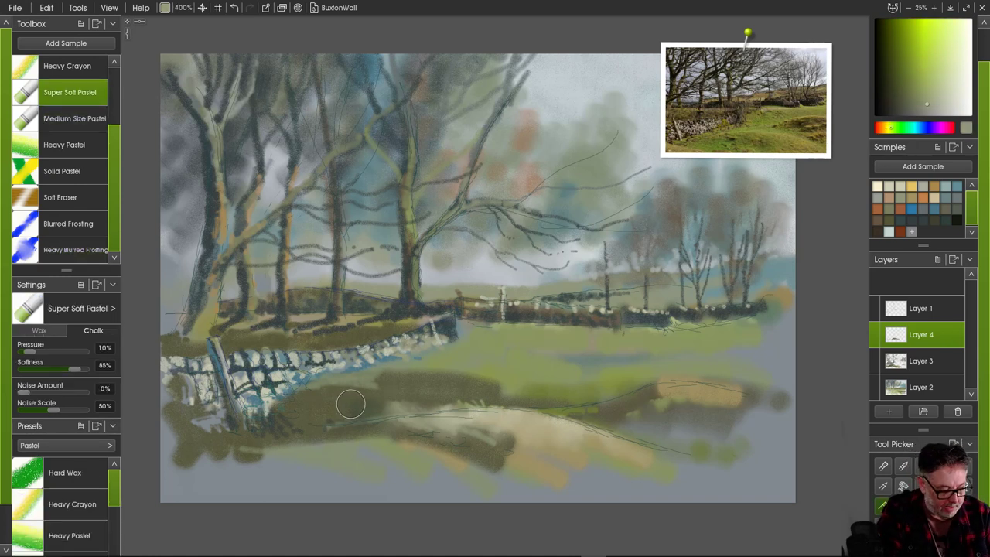
left_click_drag(355, 405, 463, 412)
mouse_move(343, 413)
left_mouse_down()
mouse_move(308, 420)
mouse_move(368, 385)
mouse_move(371, 372)
mouse_move(473, 374)
left_mouse_up()
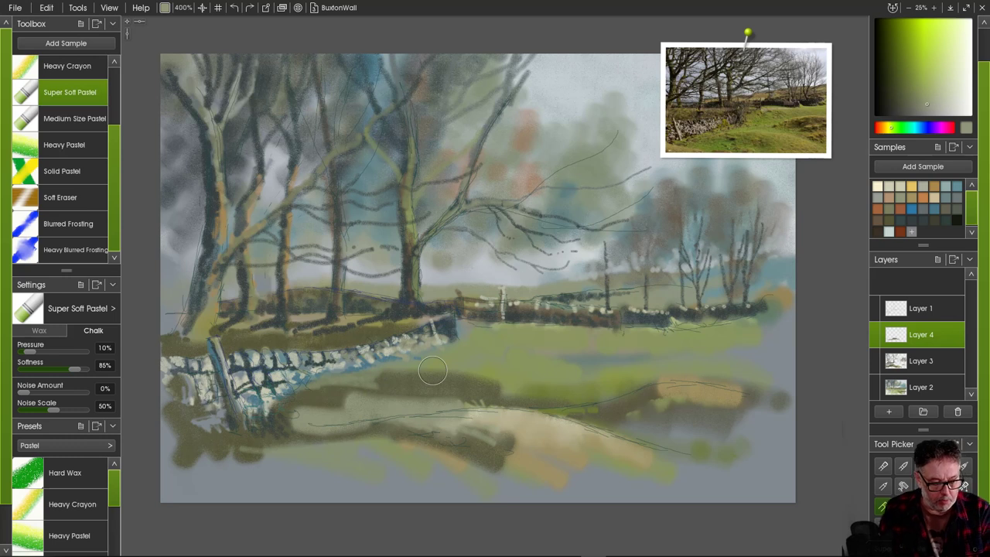
left_click_drag(436, 380, 518, 386)
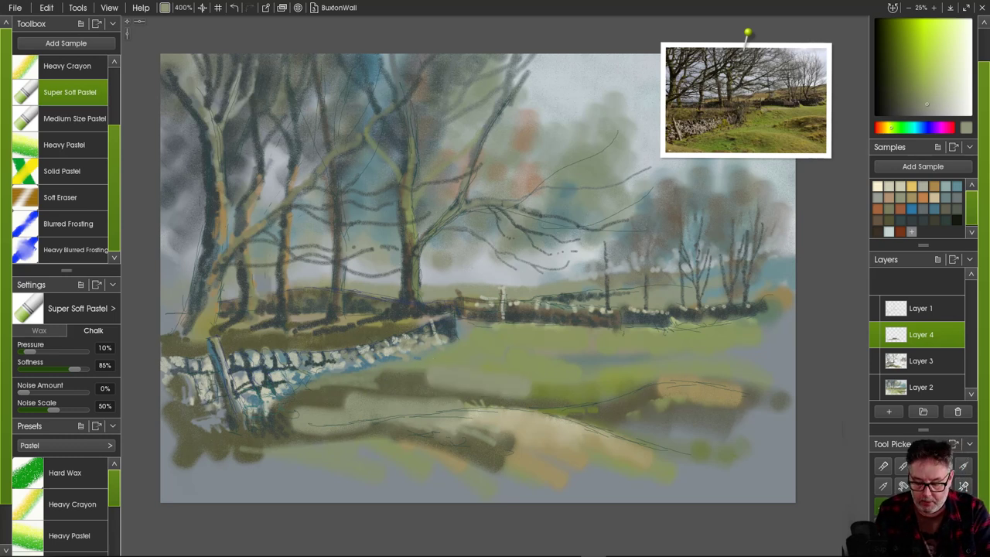
- Choose a muted blue, try broad Super Soft Pastel strokes across the foreground mound, and undo them
left_click(934, 209)
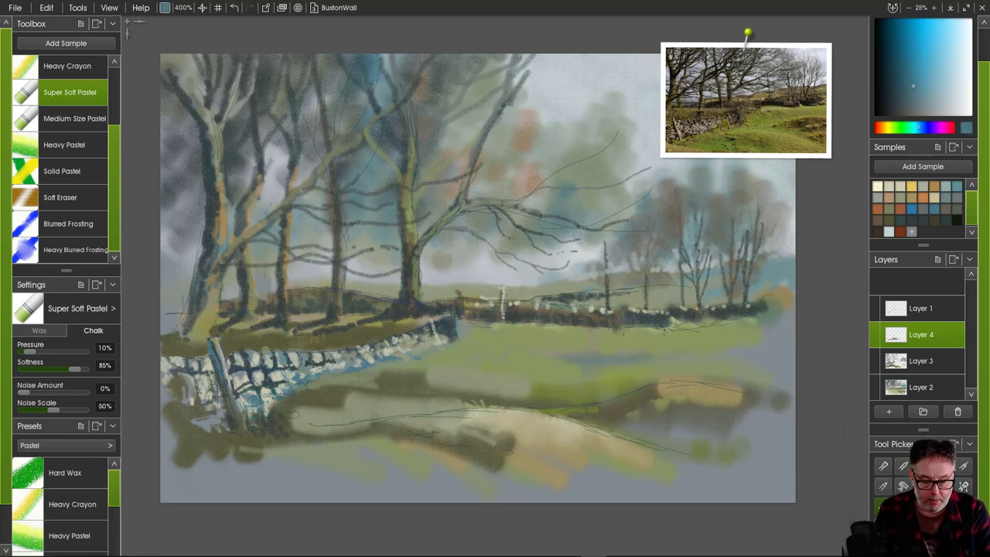
left_click_drag(452, 423, 572, 464)
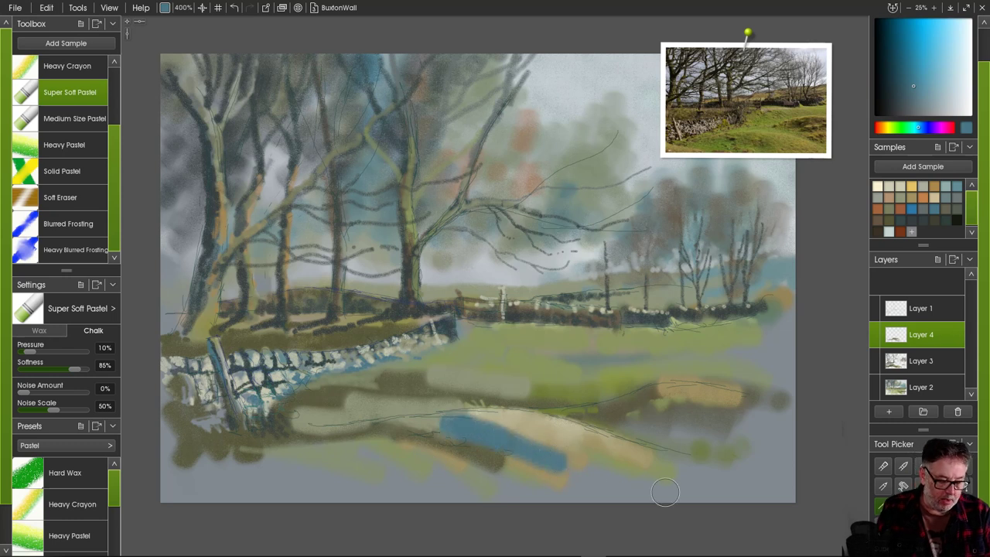
key("ctrl+z")
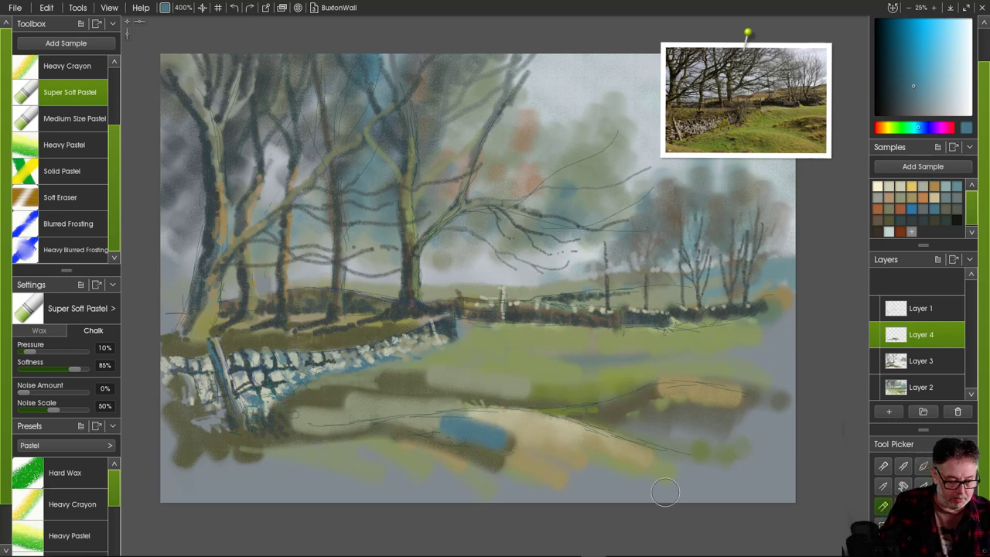
key("ctrl+z")
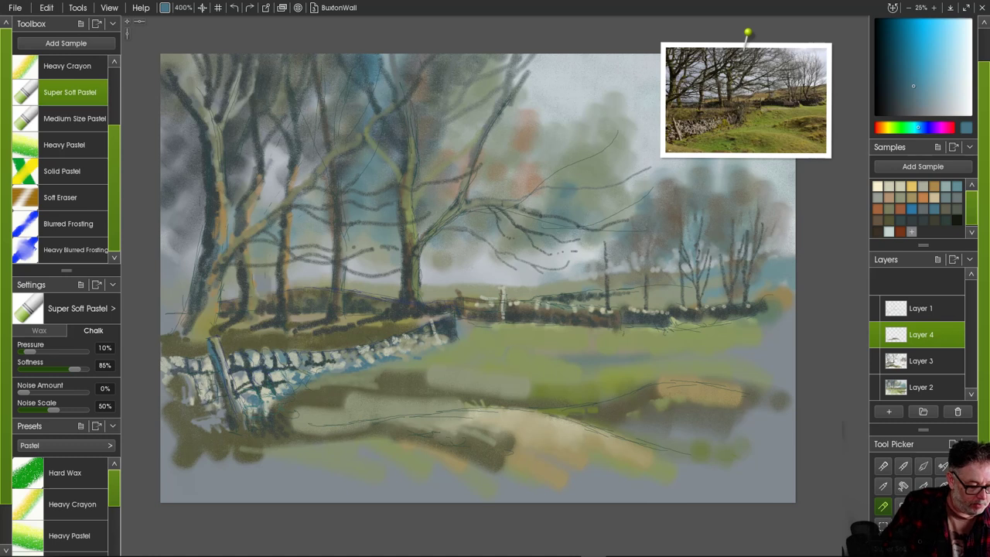
- Lower the Super Soft Pastel's softness to 11% and brush faint muted blue tones across the mound and its left slope
left_click_drag(75, 370, 35, 369)
left_click_drag(529, 435, 469, 425)
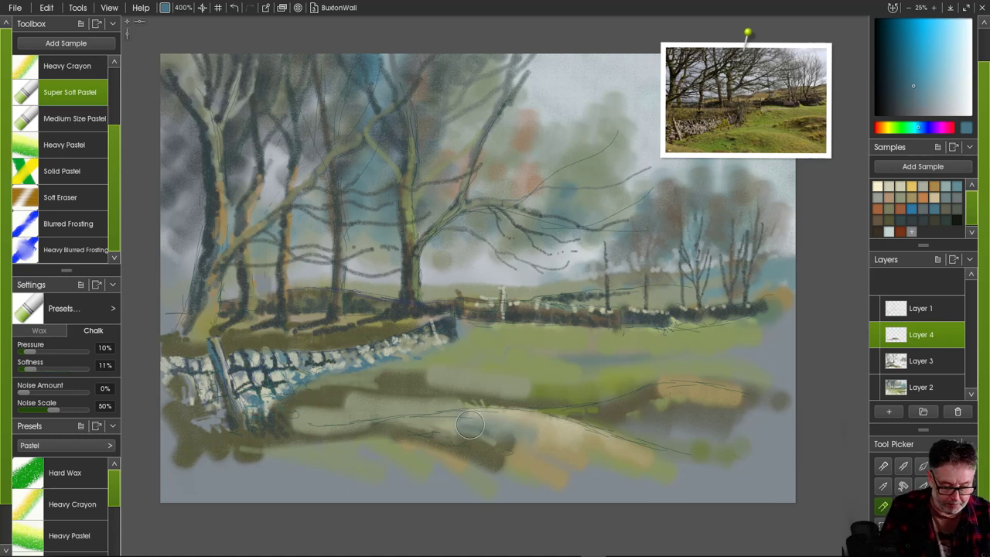
left_click_drag(572, 436, 501, 422)
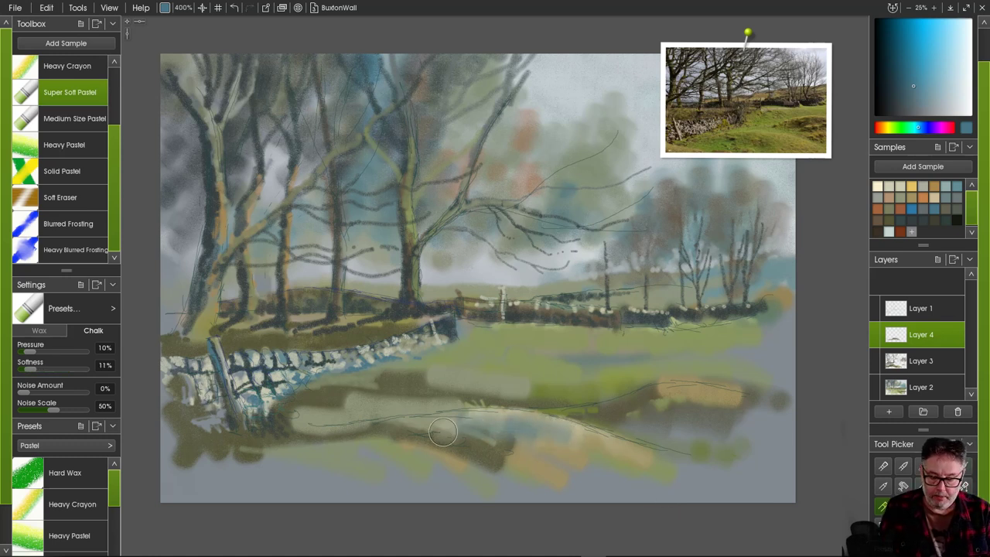
mouse_move(443, 432)
left_mouse_down()
mouse_move(408, 445)
mouse_move(403, 438)
mouse_move(423, 436)
mouse_move(305, 425)
left_mouse_up()
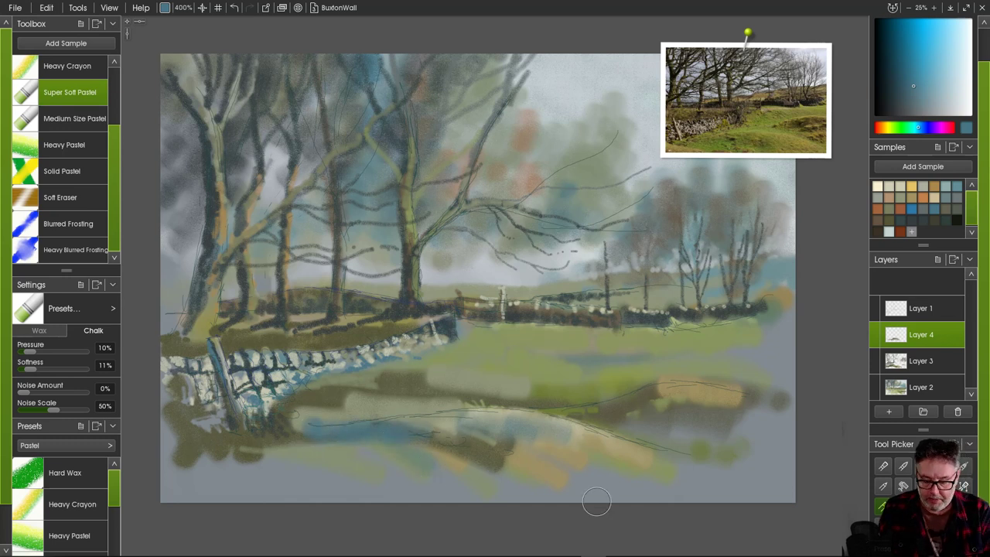
- Paint pale cream pastel strokes over the mound's left slope and the foreground ground below it
left_click(889, 186)
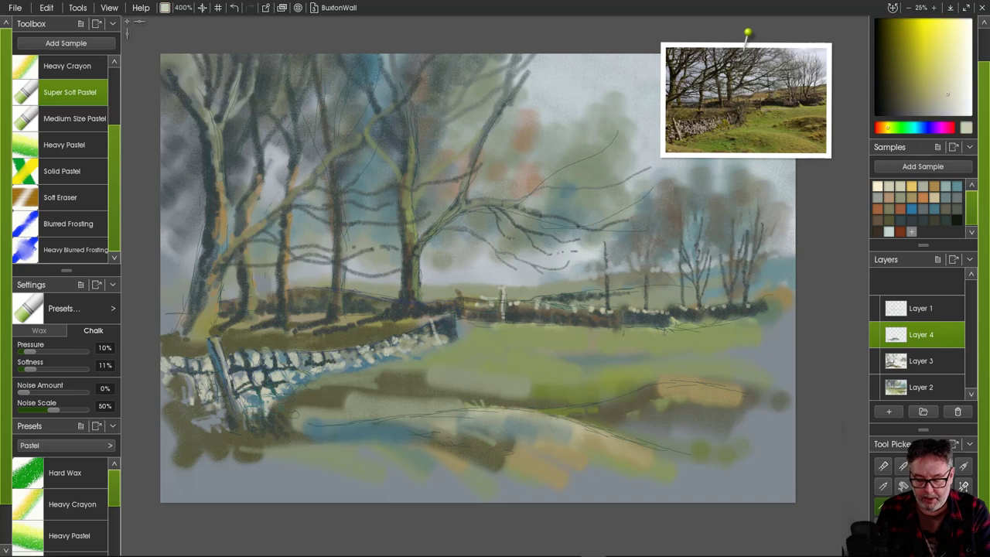
mouse_move(345, 433)
left_mouse_down()
mouse_move(416, 461)
mouse_move(408, 447)
mouse_move(432, 455)
left_mouse_up()
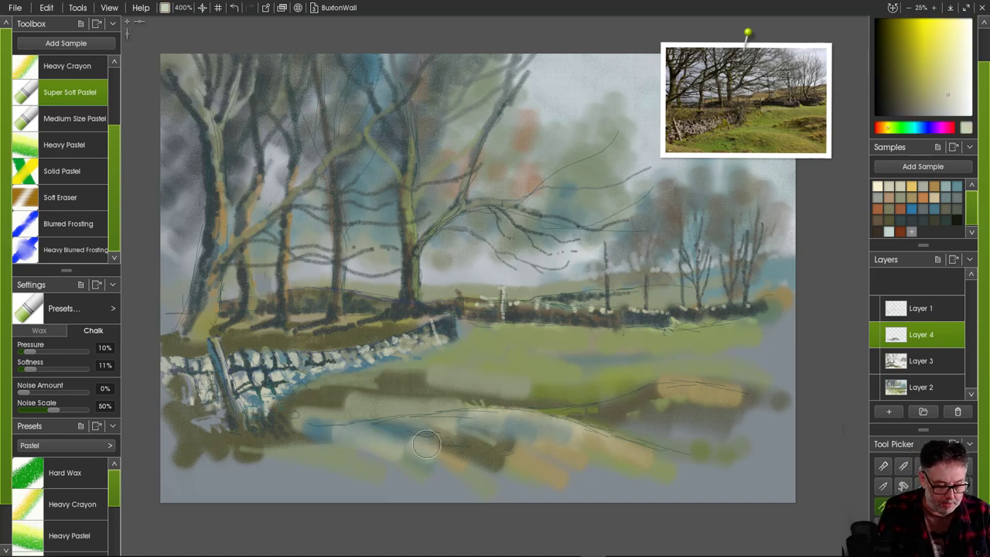
mouse_move(309, 450)
left_mouse_down()
mouse_move(353, 440)
mouse_move(280, 420)
mouse_move(286, 447)
mouse_move(255, 445)
mouse_move(281, 458)
mouse_move(399, 465)
mouse_move(359, 441)
mouse_move(474, 461)
left_mouse_up()
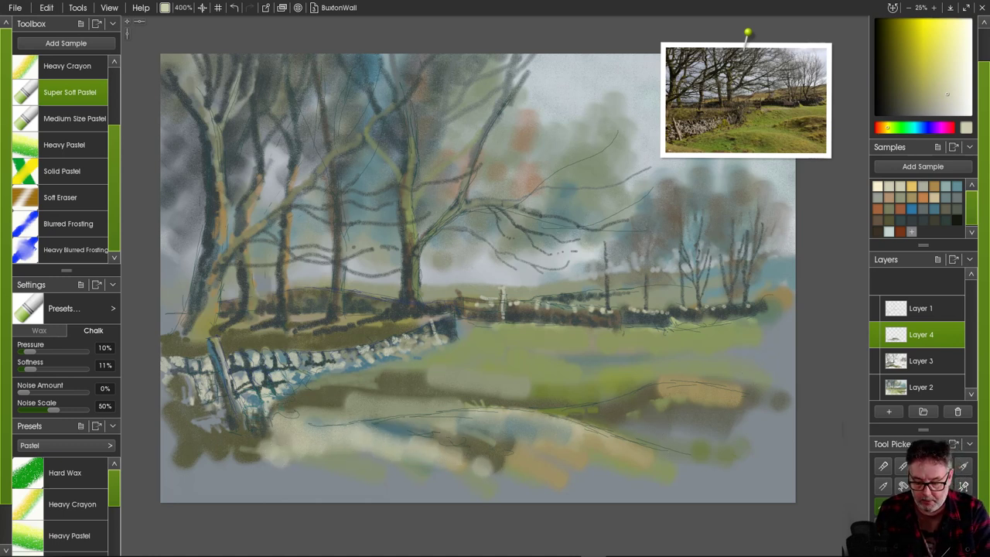
- Paint soft tan strokes across the mound's centre and right slope, and tone down the pale left foreground with grey-green
left_click(888, 198)
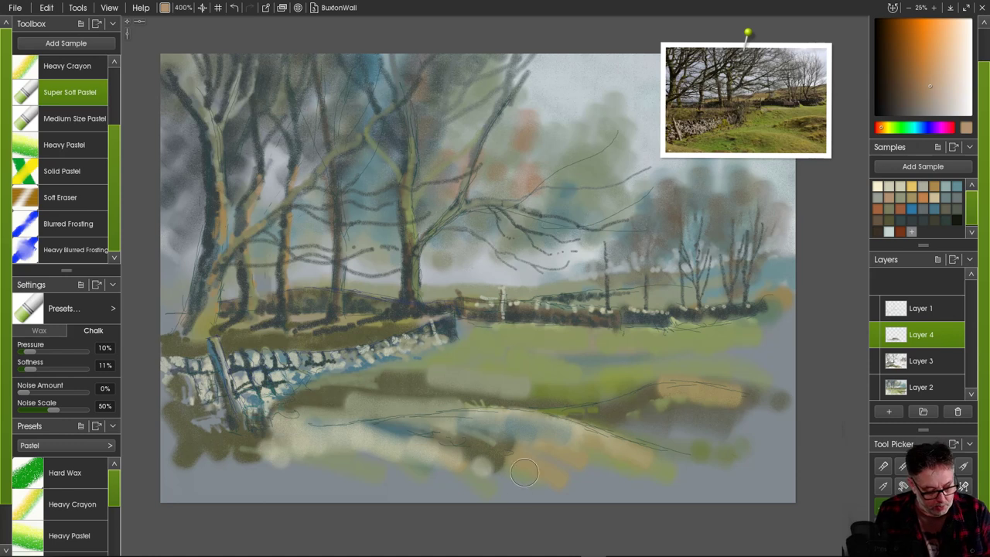
mouse_move(645, 450)
left_mouse_down()
mouse_move(736, 466)
mouse_move(469, 468)
mouse_move(446, 454)
mouse_move(495, 464)
left_mouse_up()
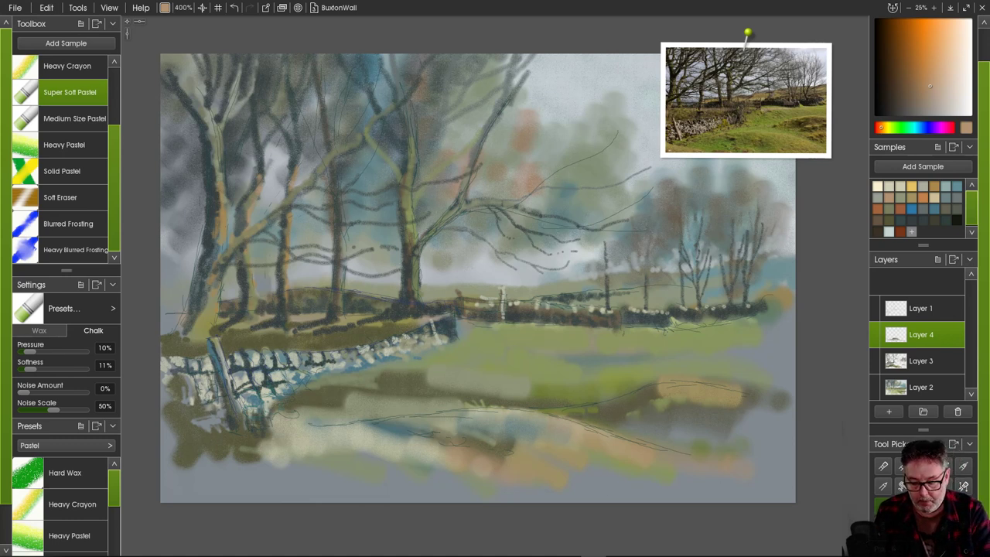
left_click(900, 198)
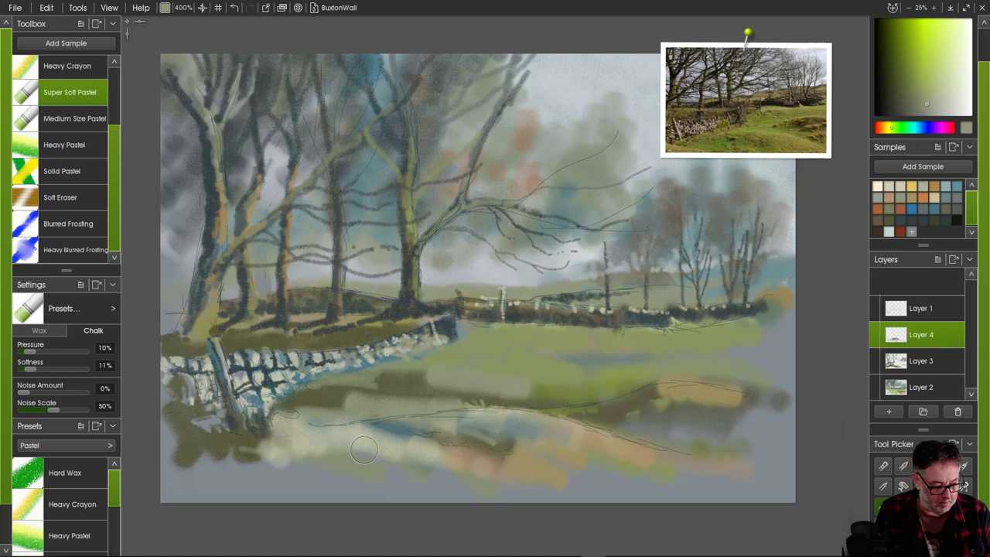
left_click_drag(366, 444, 391, 447)
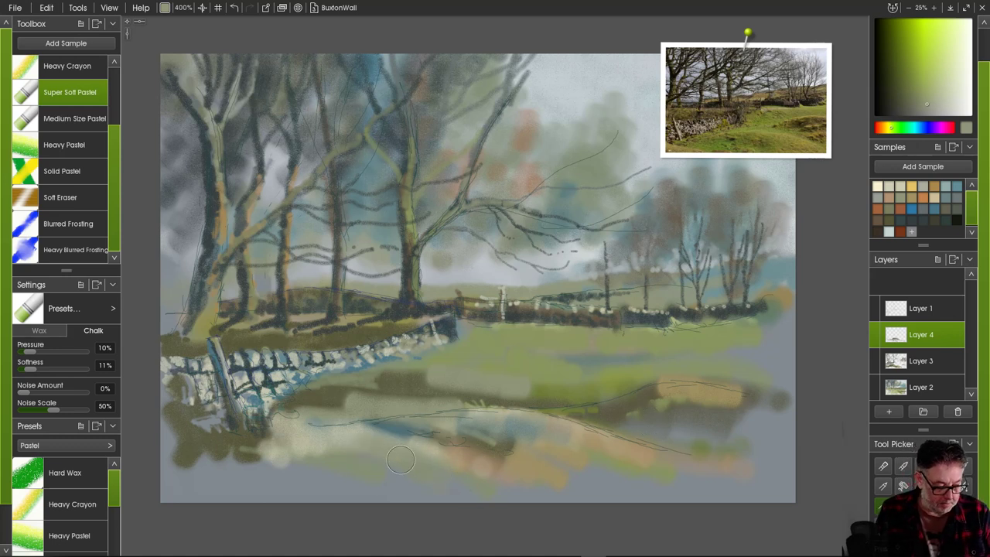
- Set the Super Soft Pastel's softness to 16% and noise scale to 44%, and brush dark olive along the mound's left slope
left_click_drag(25, 369, 60, 369)
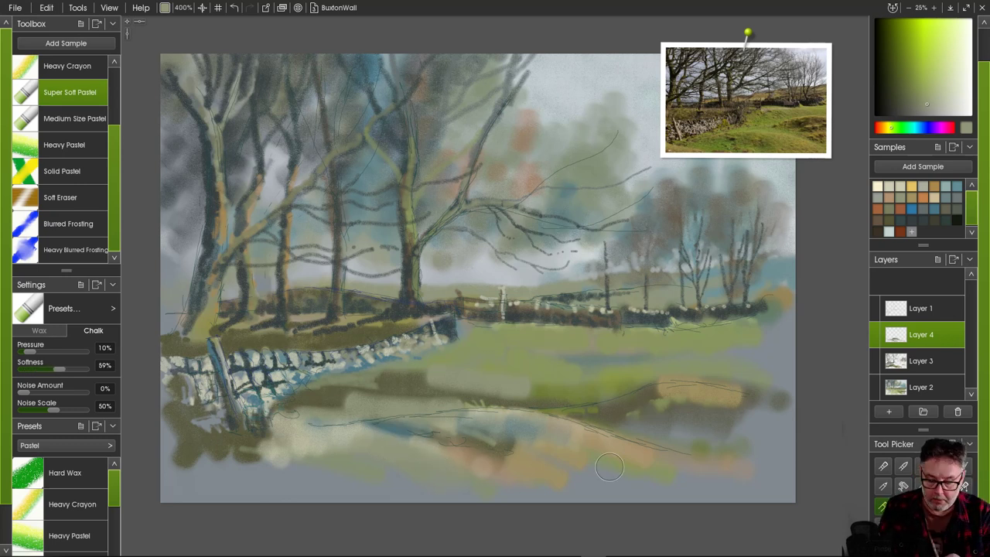
left_click(888, 221)
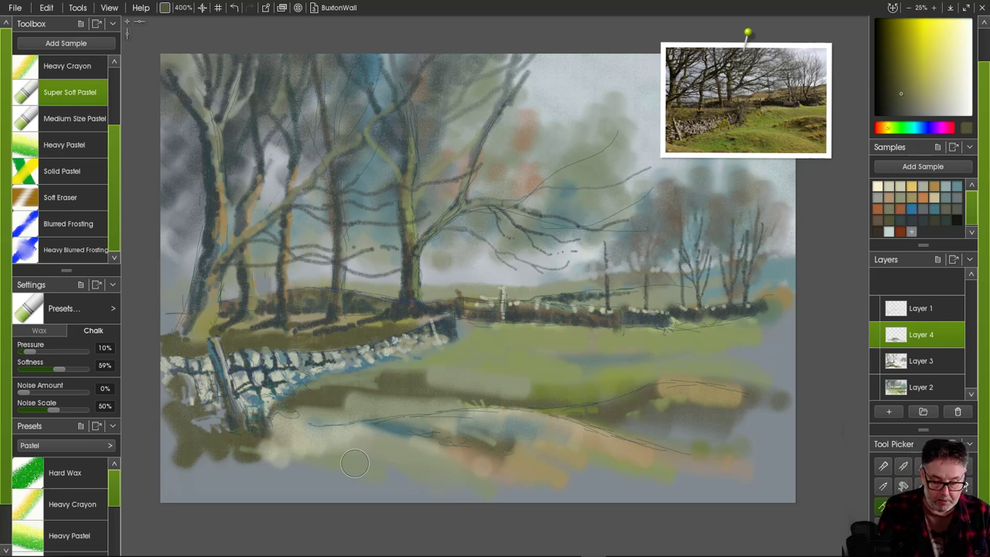
left_click_drag(53, 410, 50, 410)
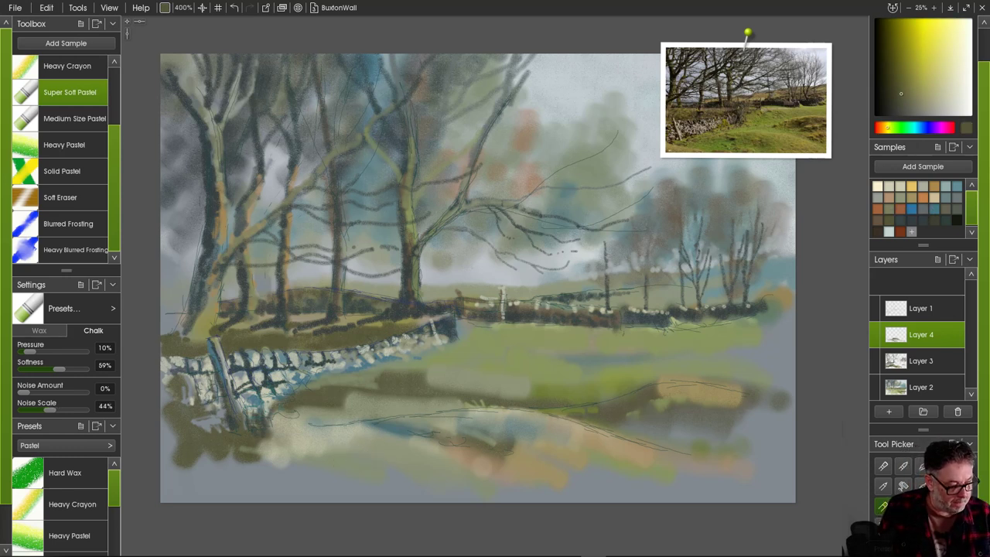
left_click_drag(59, 369, 27, 369)
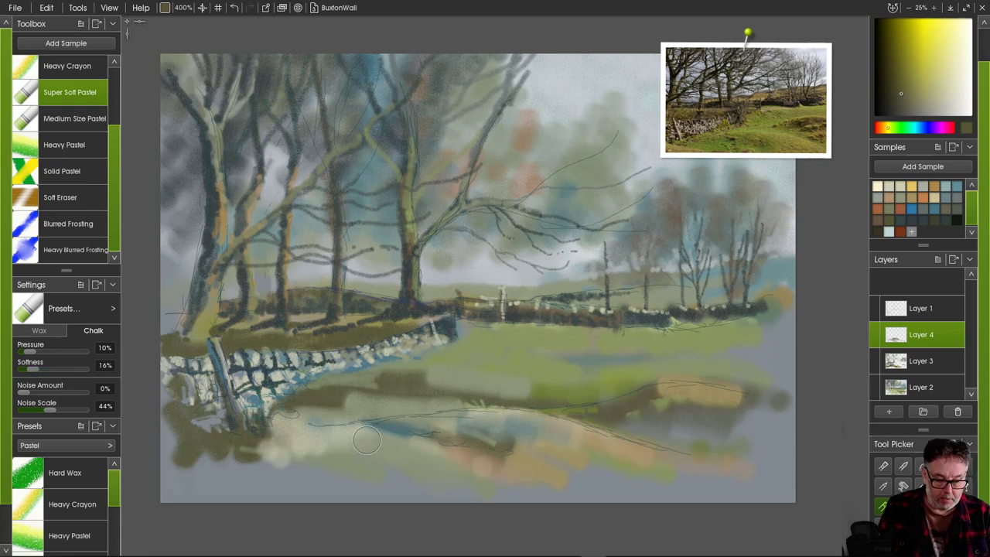
left_click_drag(313, 431, 380, 433)
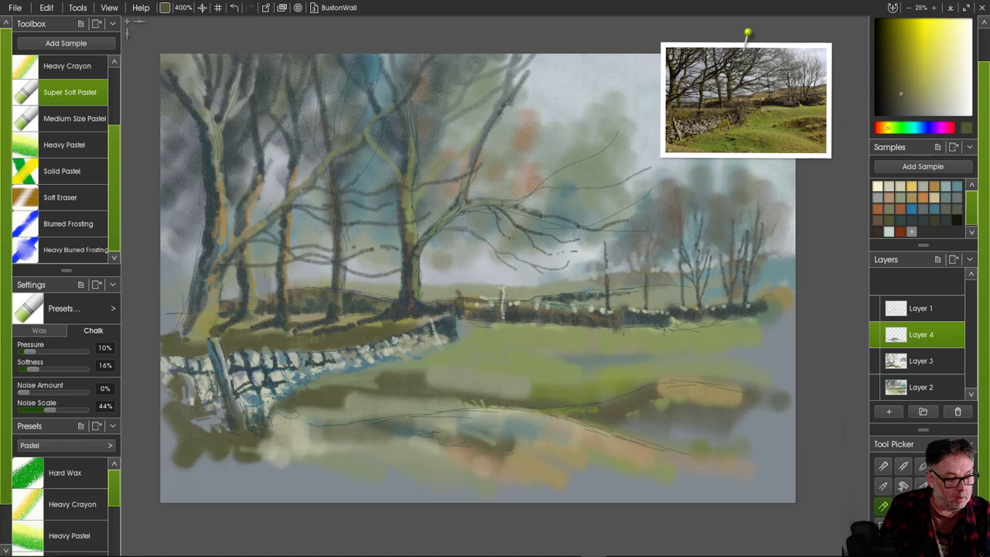
- Reduce the tool size to 200% and brush muted blue strokes along the mound's left contour line
left_click(183, 7)
type("200")
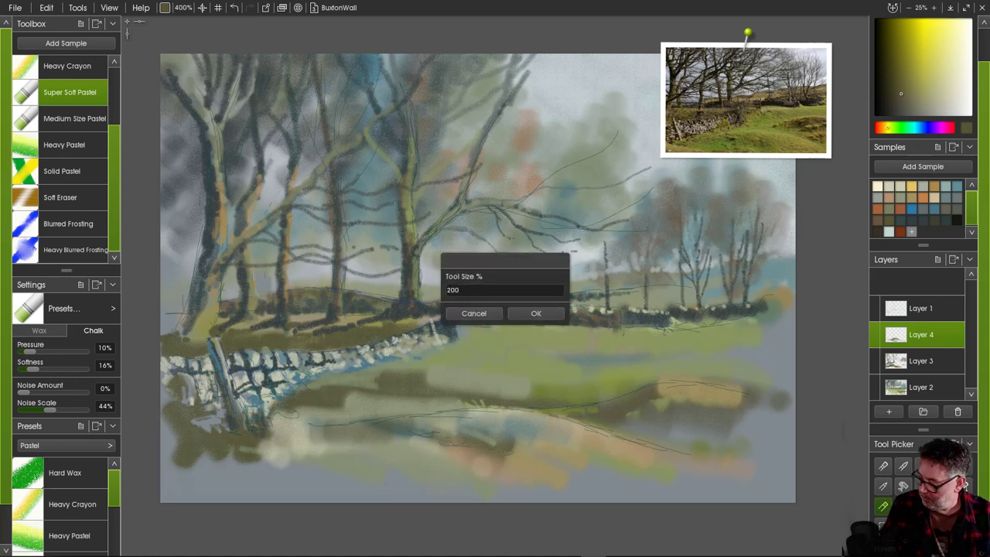
key("Return")
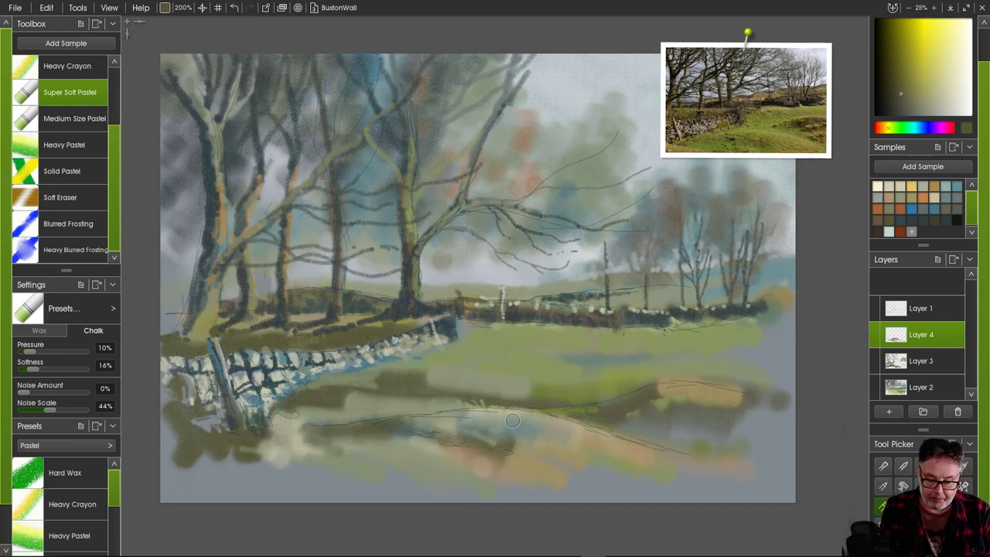
left_click(935, 209)
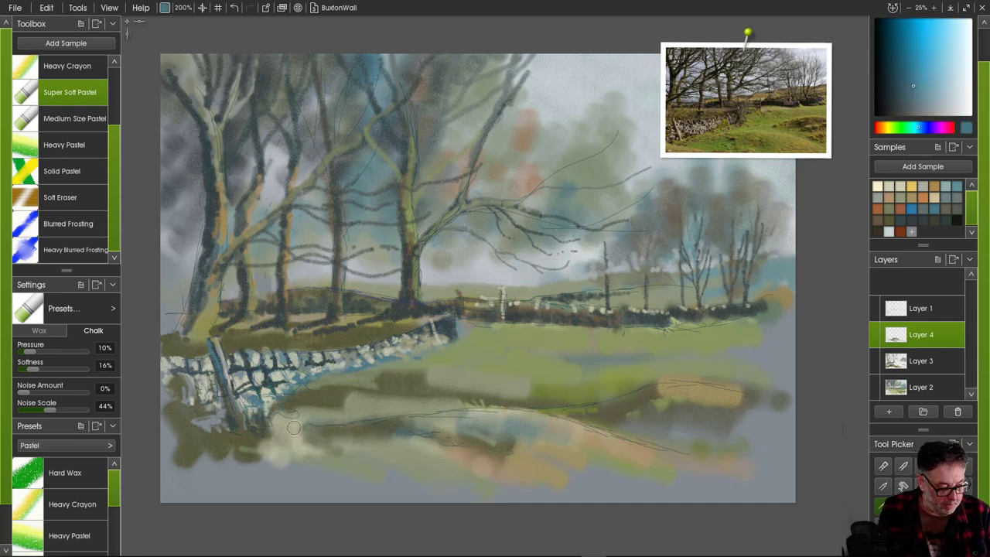
mouse_move(296, 427)
left_mouse_down()
mouse_move(395, 418)
mouse_move(281, 419)
mouse_move(315, 446)
left_mouse_up()
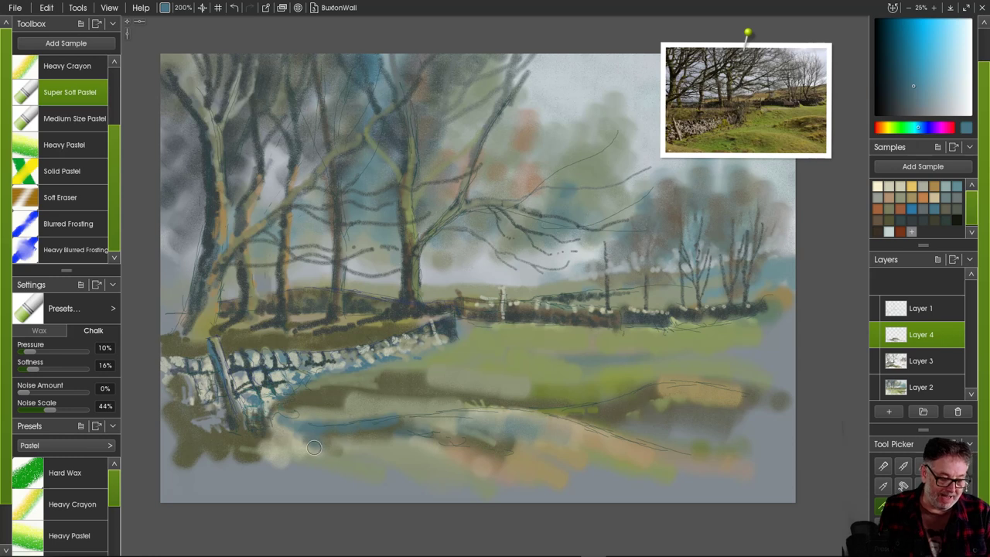
left_click_drag(403, 420, 462, 419)
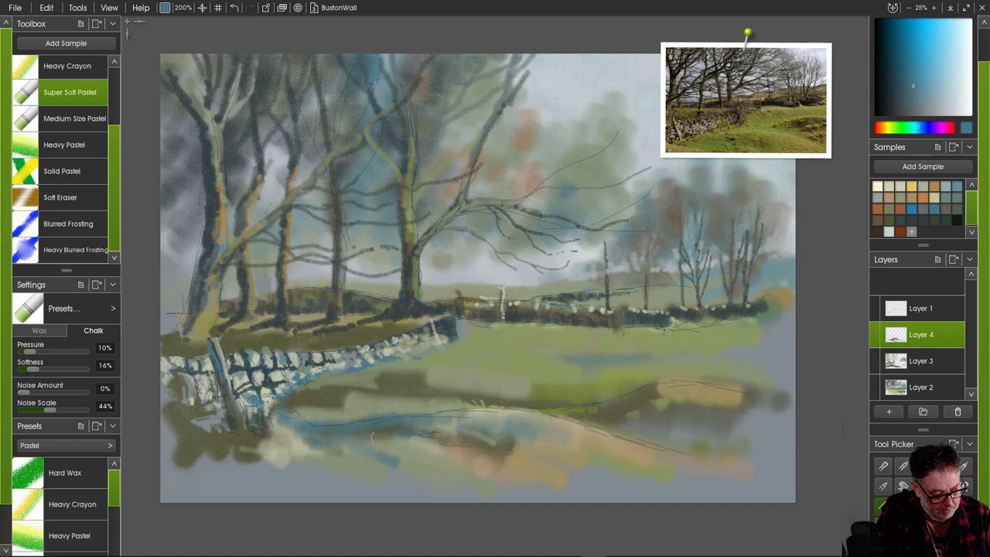
- Brush golden yellow pastel strokes across the ground below the mound's left slope, starting near the base of the leaning post
left_click(901, 198)
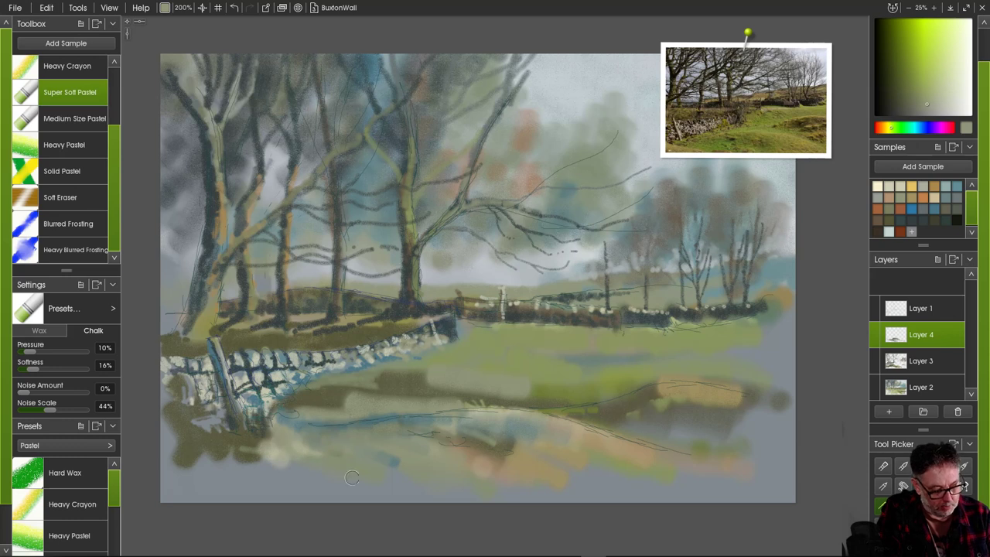
left_click(912, 186)
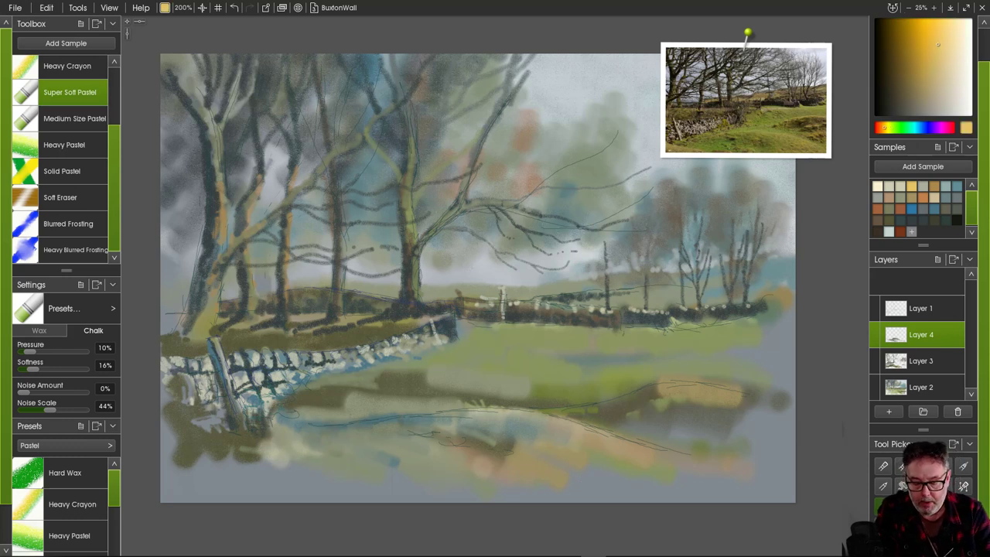
mouse_move(294, 434)
left_mouse_down()
mouse_move(342, 454)
mouse_move(327, 445)
mouse_move(368, 456)
mouse_move(290, 431)
mouse_move(383, 447)
left_mouse_up()
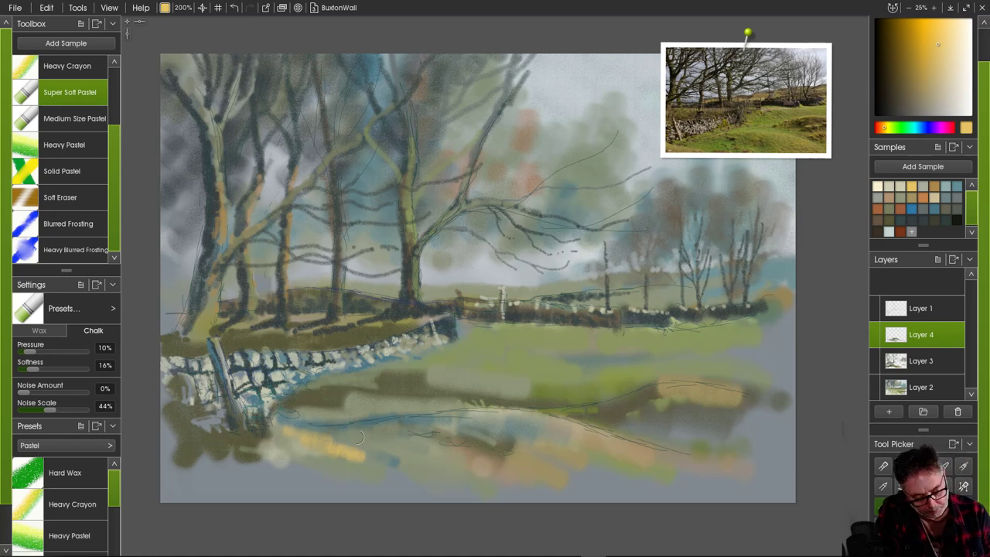
mouse_move(258, 431)
left_mouse_down()
mouse_move(298, 444)
mouse_move(259, 444)
left_mouse_up()
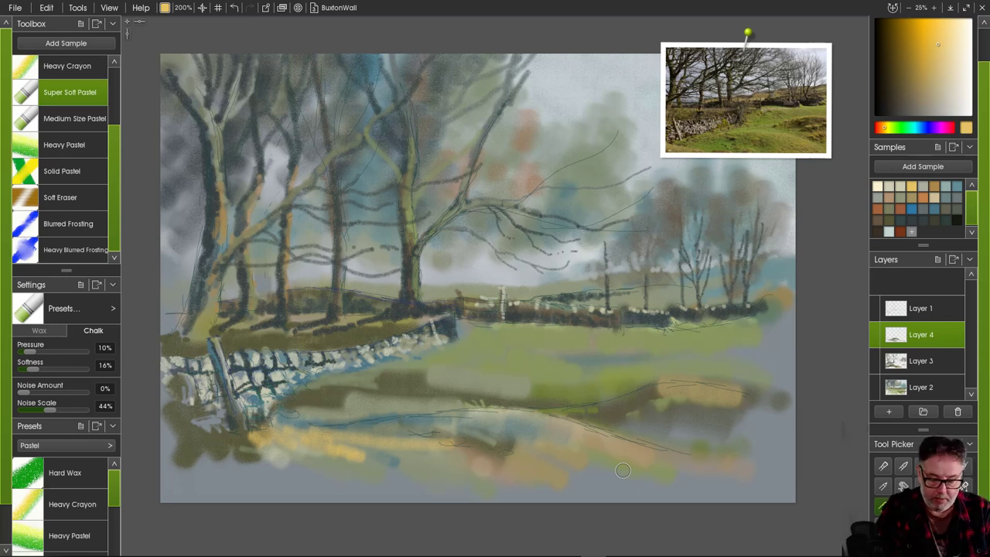
- Tone down the yellow strokes with grey-green and soft grey, and brush sampled dark olive over the ground beneath the wall
left_click(890, 186)
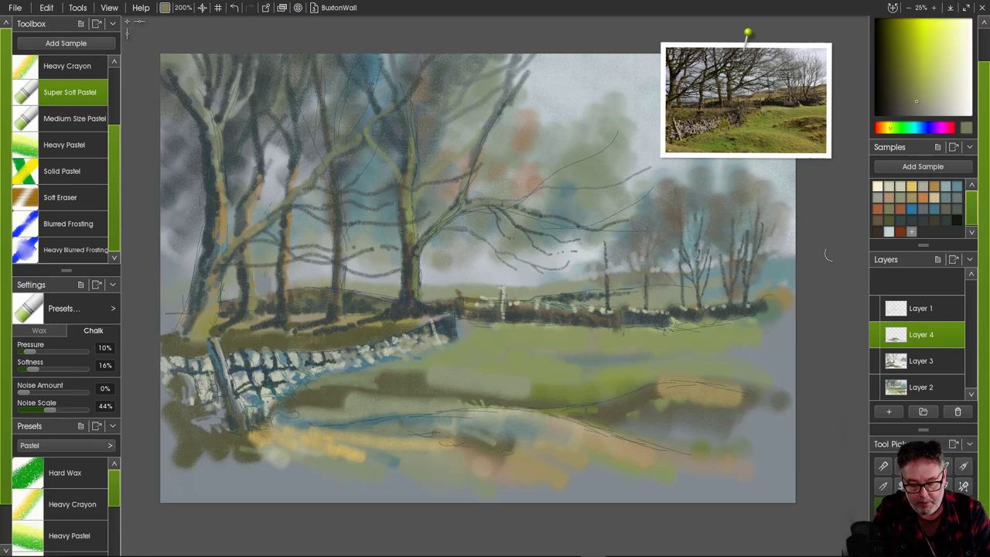
left_click(878, 198)
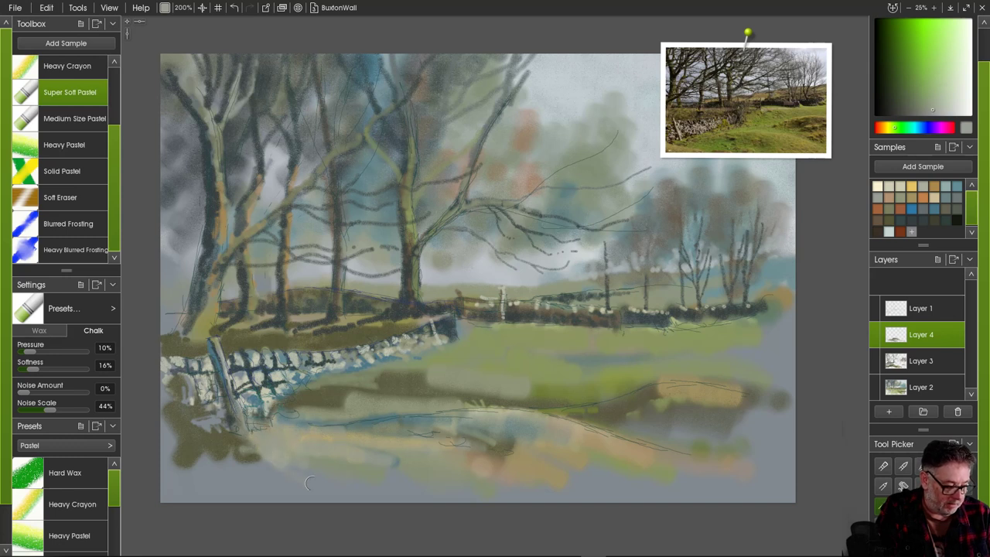
mouse_move(255, 456)
left_mouse_down()
mouse_move(237, 446)
mouse_move(280, 459)
left_mouse_up()
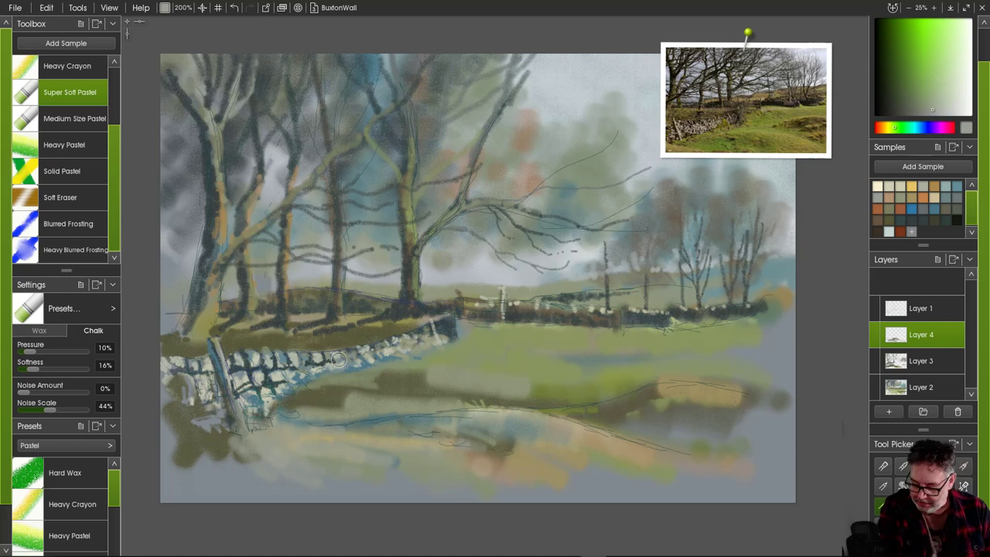
left_click(340, 393, "alt")
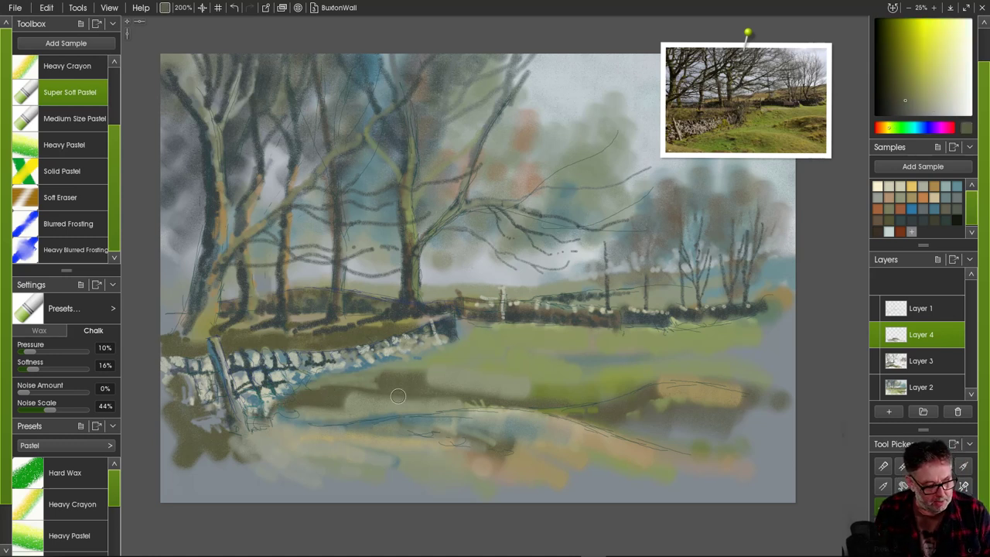
left_click_drag(345, 397, 422, 400)
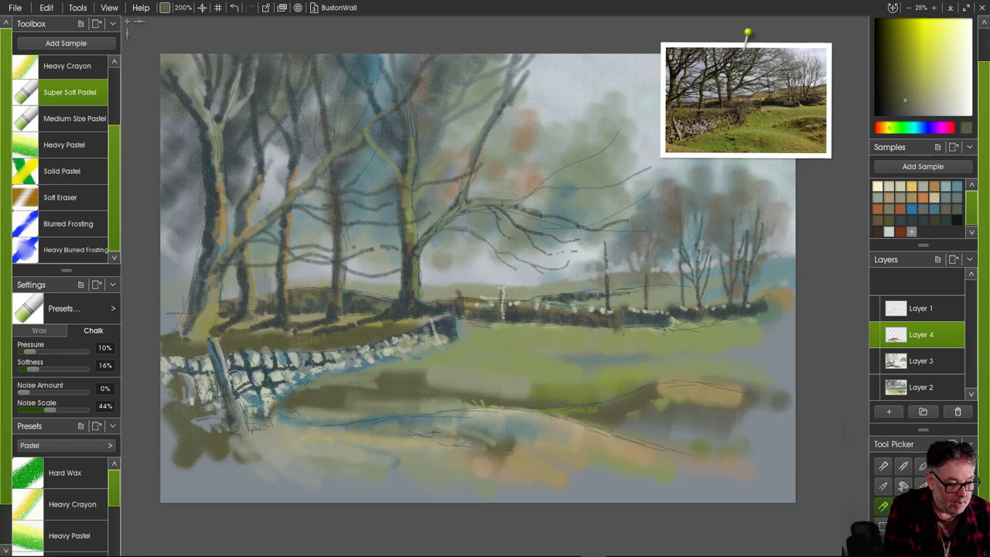
- Brush dark olive with the Medium Size Pastel along the near wall's lower edge and around the base of the leaning post
left_click(74, 118)
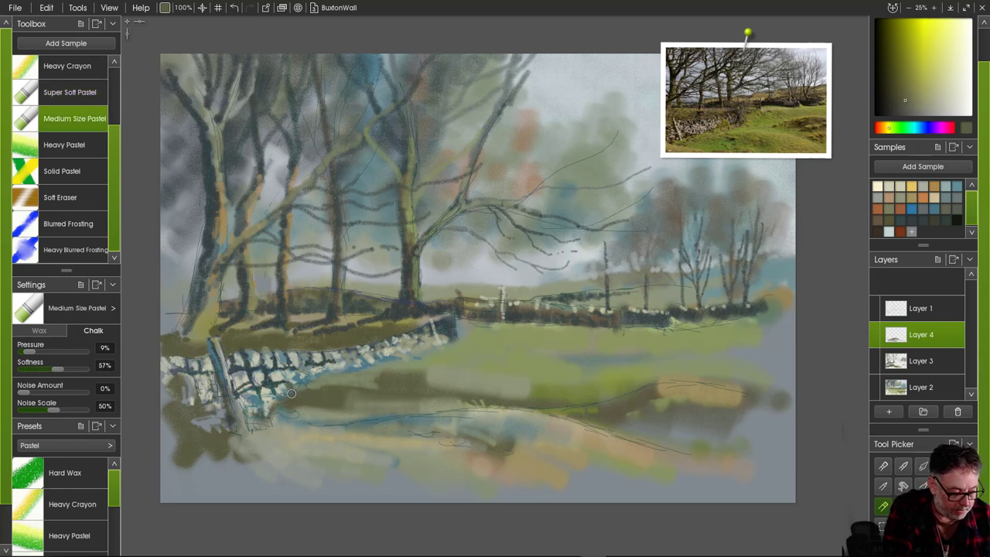
mouse_move(287, 385)
left_mouse_down()
mouse_move(303, 389)
mouse_move(311, 387)
mouse_move(280, 359)
mouse_move(327, 420)
mouse_move(254, 426)
mouse_move(267, 389)
mouse_move(273, 400)
mouse_move(246, 403)
left_mouse_up()
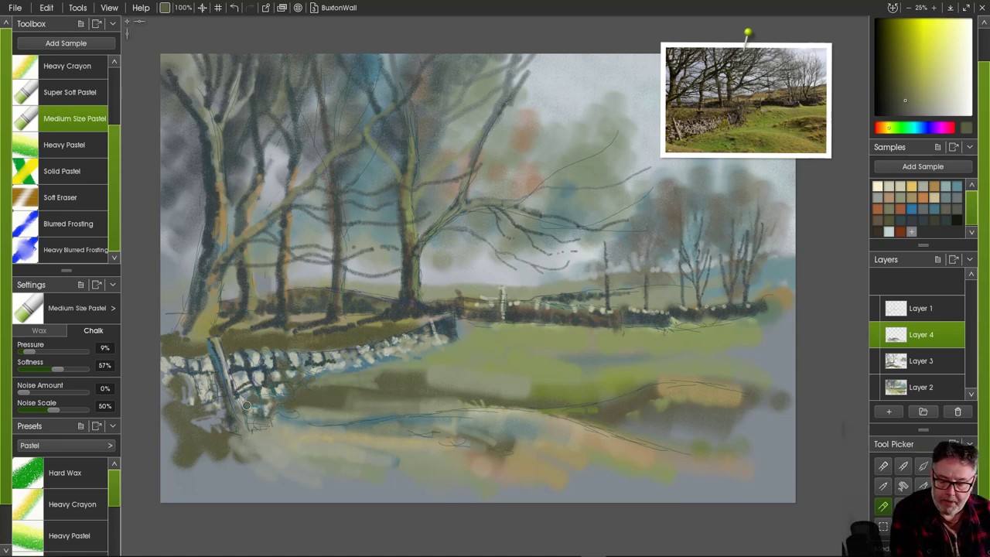
right_click(305, 380)
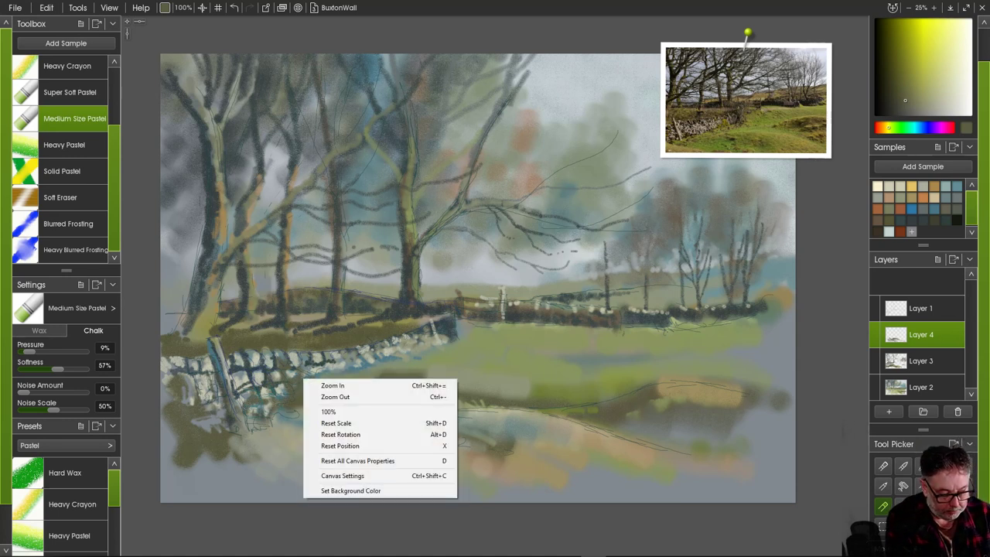
left_click(376, 368)
mouse_move(385, 367)
left_mouse_down()
mouse_move(411, 353)
mouse_move(333, 365)
left_mouse_up()
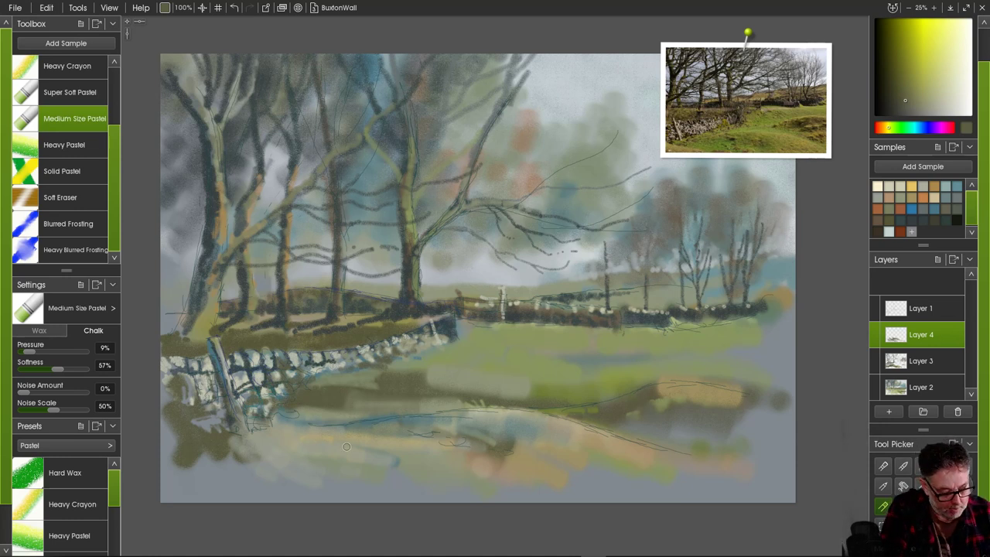
mouse_move(302, 422)
left_mouse_down()
mouse_move(275, 422)
mouse_move(311, 425)
left_mouse_up()
mouse_move(248, 424)
left_mouse_down()
mouse_move(267, 428)
mouse_move(204, 418)
mouse_move(223, 423)
left_mouse_up()
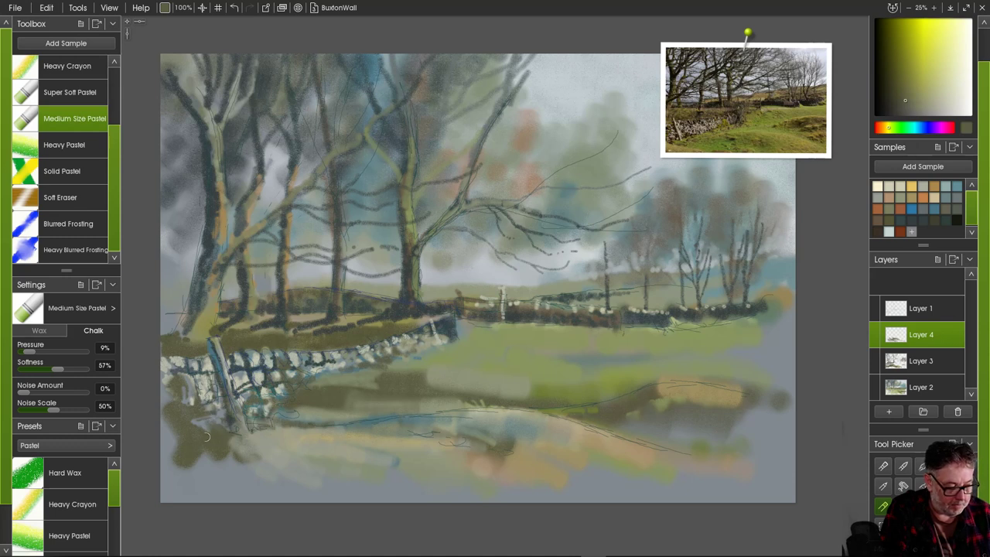
mouse_move(281, 431)
left_mouse_down()
mouse_move(360, 424)
mouse_move(264, 428)
mouse_move(272, 449)
mouse_move(253, 438)
mouse_move(324, 446)
mouse_move(260, 430)
mouse_move(283, 435)
left_mouse_up()
- Return to the Super Soft Pastel at its default settings and paint broad soft grey strokes across the field behind the mound
left_click(68, 250)
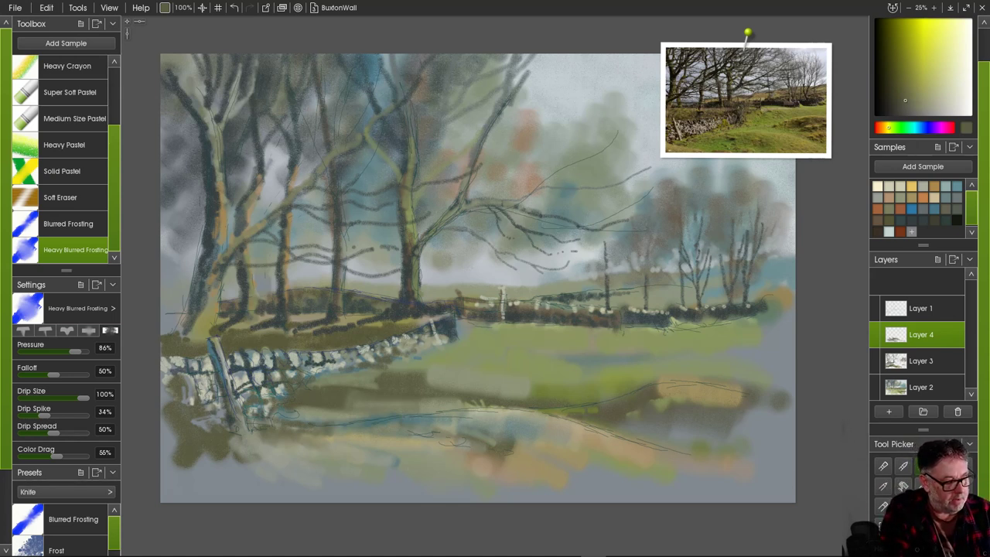
left_click(70, 119)
left_click(69, 92)
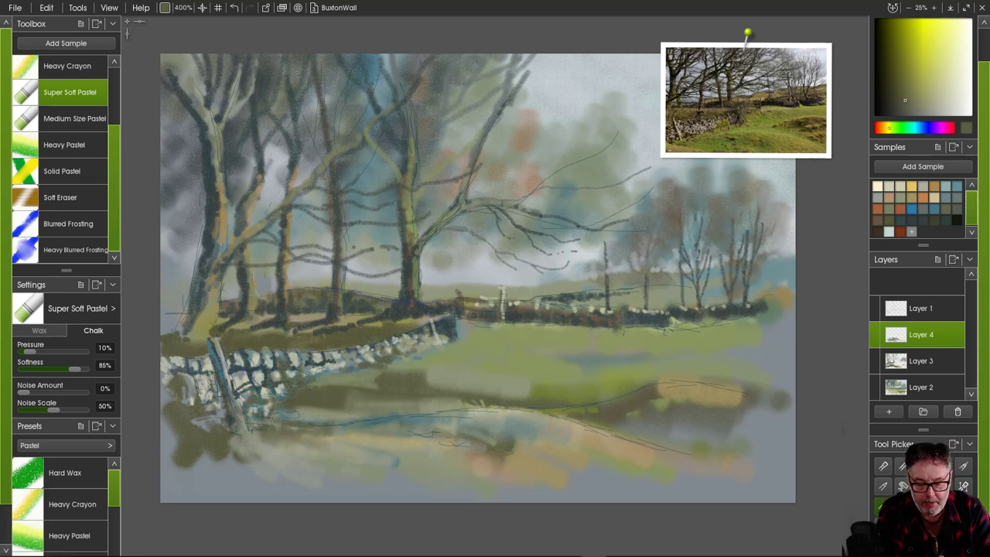
left_click(878, 197)
left_click_drag(709, 343, 604, 350)
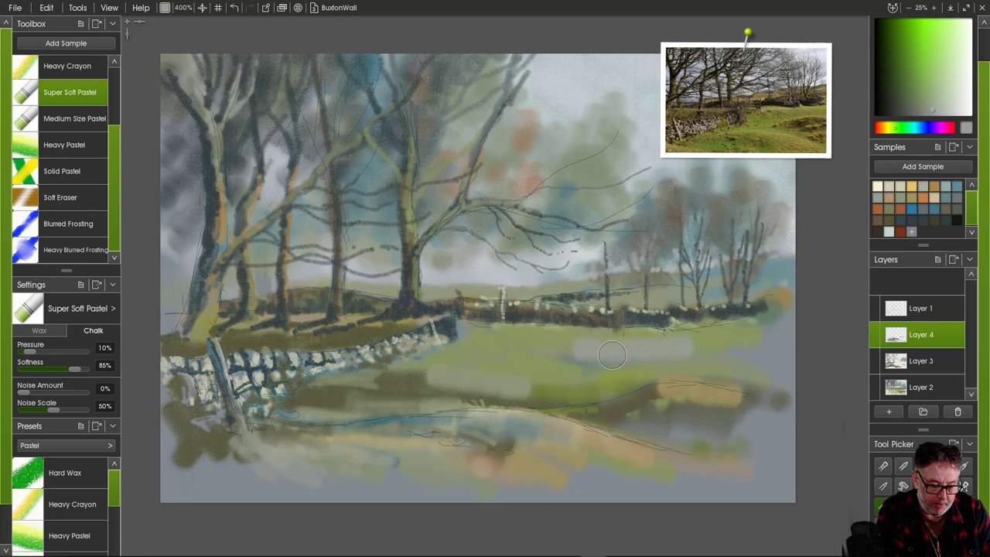
mouse_move(777, 341)
left_mouse_down()
mouse_move(690, 349)
mouse_move(790, 360)
mouse_move(565, 342)
mouse_move(588, 360)
left_mouse_up()
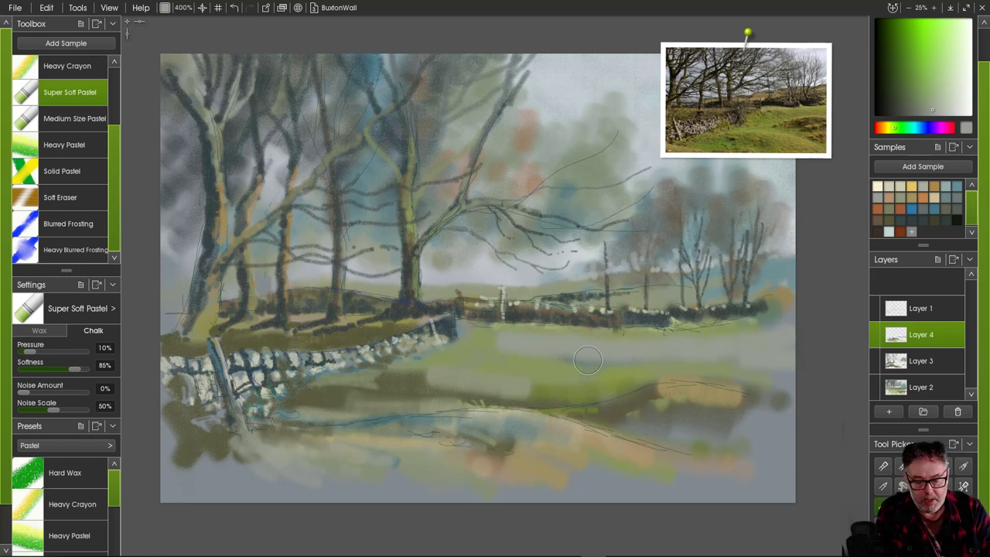
mouse_move(499, 338)
left_mouse_down()
mouse_move(603, 374)
mouse_move(627, 370)
left_mouse_up()
- Blend broad grey-green strokes over the grey areas of the field out to its right edge
left_click(911, 198)
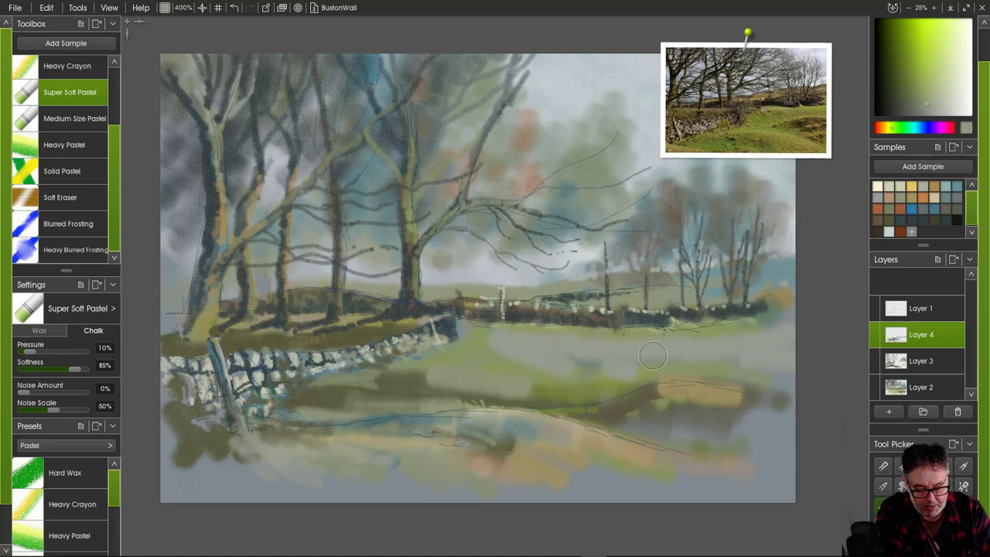
left_click_drag(764, 339, 769, 357)
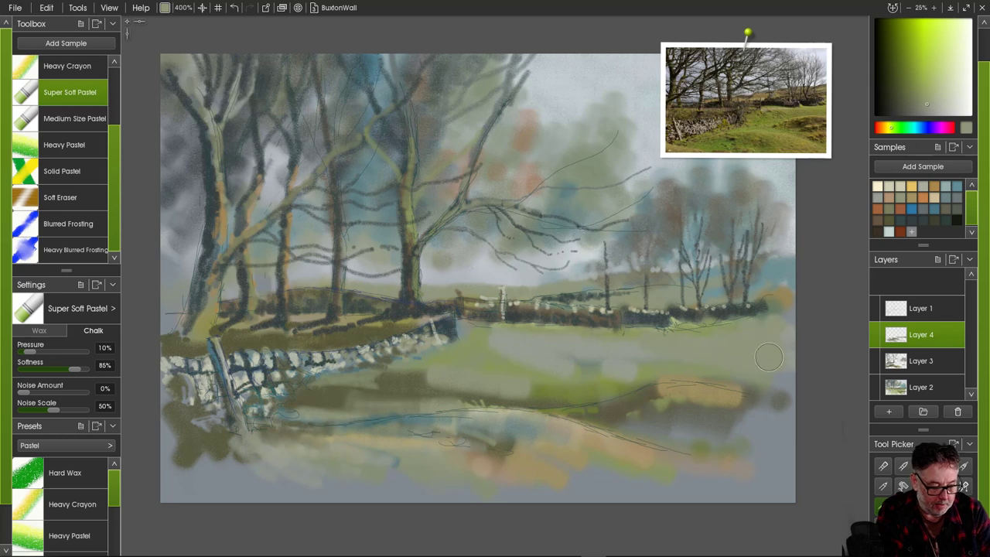
mouse_move(648, 365)
left_mouse_down()
mouse_move(549, 340)
mouse_move(604, 379)
mouse_move(514, 364)
mouse_move(489, 340)
mouse_move(517, 364)
mouse_move(496, 367)
left_mouse_up()
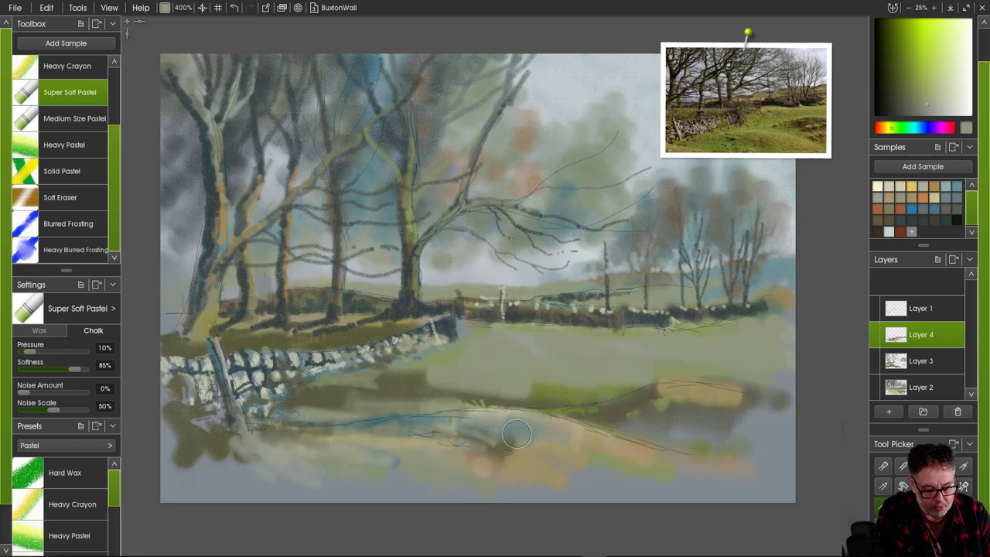
- Sample the olive green behind the mound and paint it broadly over the mound's centre and the left foreground
left_click(565, 391, "alt")
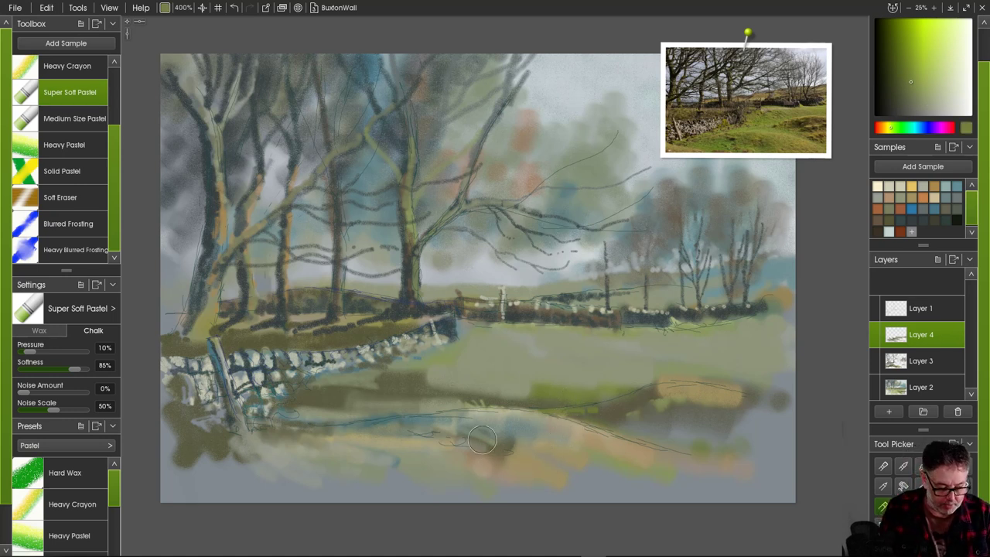
mouse_move(506, 427)
left_mouse_down()
mouse_move(588, 460)
mouse_move(456, 429)
mouse_move(496, 435)
mouse_move(483, 424)
mouse_move(454, 428)
mouse_move(551, 455)
mouse_move(360, 449)
mouse_move(435, 469)
left_mouse_up()
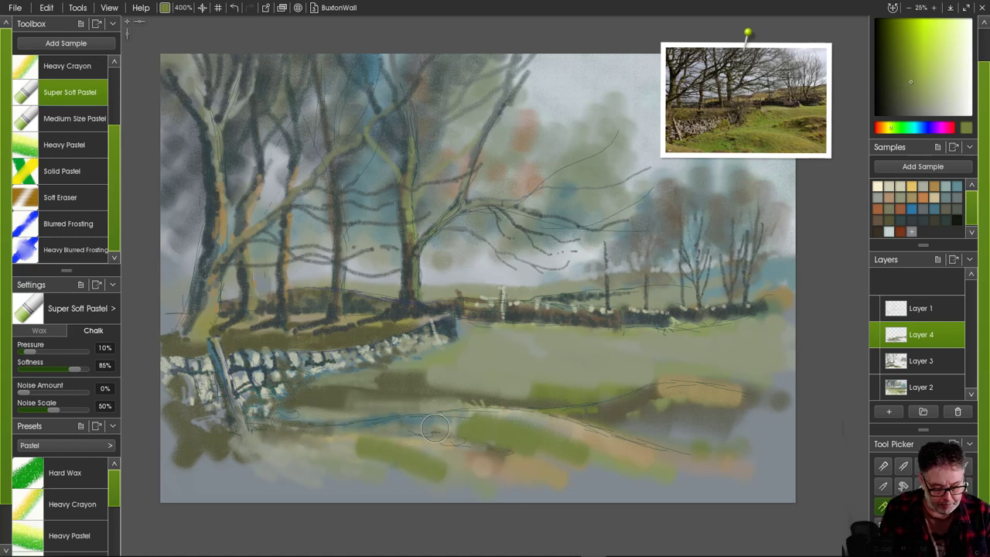
left_click_drag(436, 428, 515, 440)
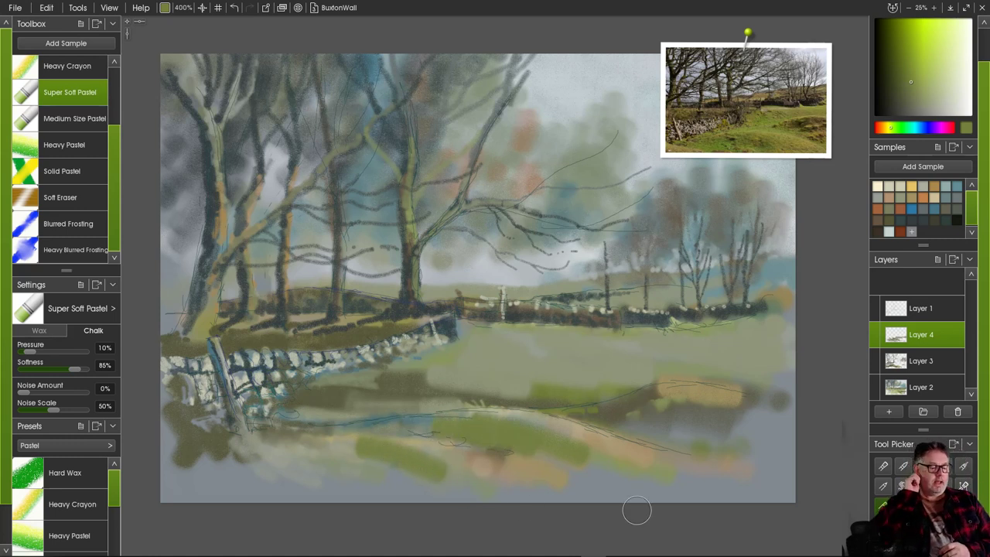
left_click_drag(277, 421, 310, 430)
mouse_move(361, 452)
left_mouse_down()
mouse_move(427, 434)
mouse_move(568, 459)
mouse_move(418, 430)
mouse_move(474, 449)
mouse_move(418, 429)
mouse_move(584, 469)
mouse_move(496, 417)
mouse_move(574, 433)
mouse_move(396, 427)
mouse_move(353, 438)
mouse_move(363, 447)
mouse_move(297, 442)
mouse_move(364, 464)
mouse_move(270, 438)
mouse_move(252, 451)
left_mouse_up()
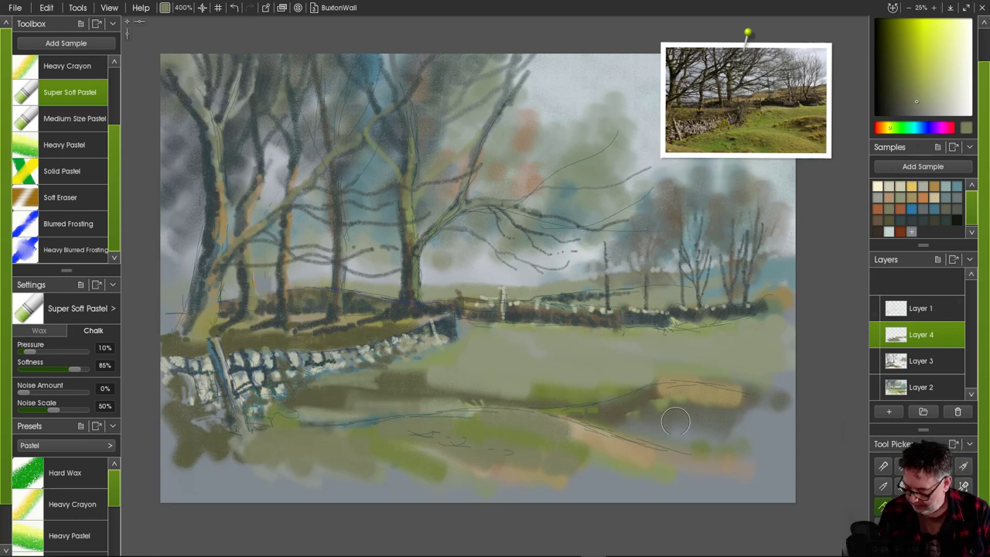
- Resample the olive green and extend it down the mound's right slope and over its left side
left_click(550, 391, "alt")
mouse_move(498, 443)
left_mouse_down()
mouse_move(515, 423)
mouse_move(635, 452)
mouse_move(427, 424)
mouse_move(642, 448)
mouse_move(688, 470)
left_mouse_up()
left_click(704, 472)
mouse_move(396, 443)
left_mouse_down()
mouse_move(430, 443)
mouse_move(337, 440)
left_mouse_up()
left_click(554, 411, "alt")
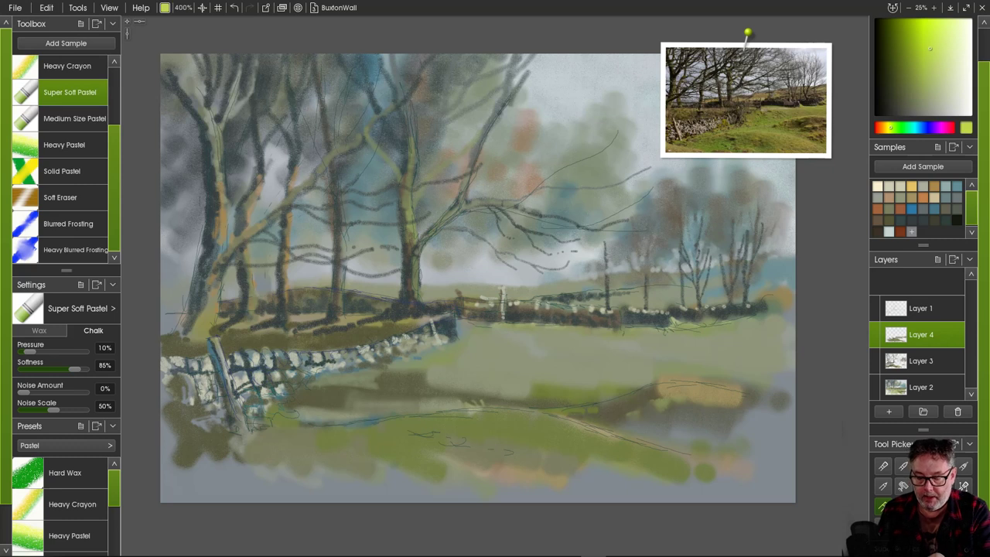
left_click_drag(486, 435, 578, 442)
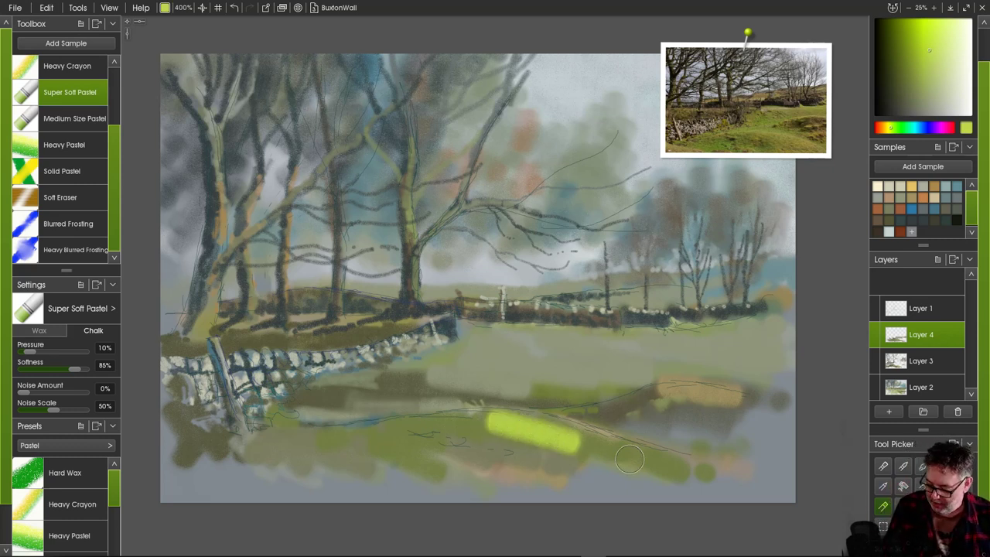
key("ctrl+z")
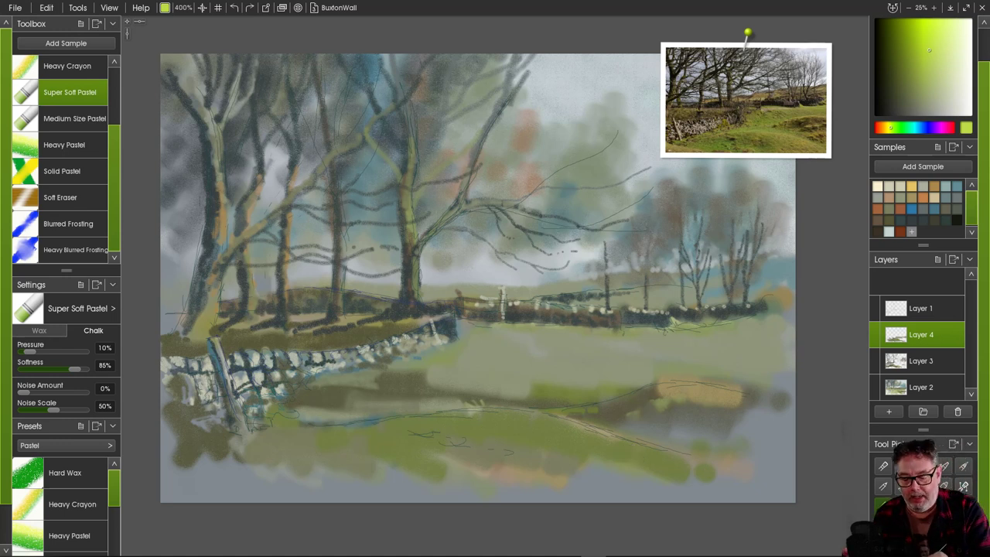
- Choose a mid lime green and paint a sunlit highlight along the mound's crest
left_click(922, 69)
left_click_drag(494, 419, 561, 432)
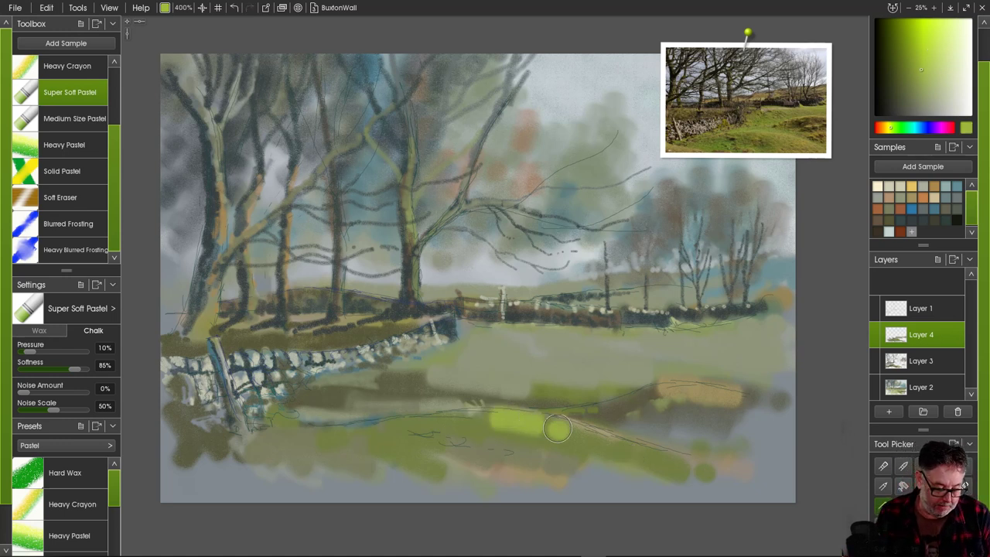
- Replace the bright green dabs on the foreground bank with new bright green chalk strokes at 9% softness
key("ctrl+z")
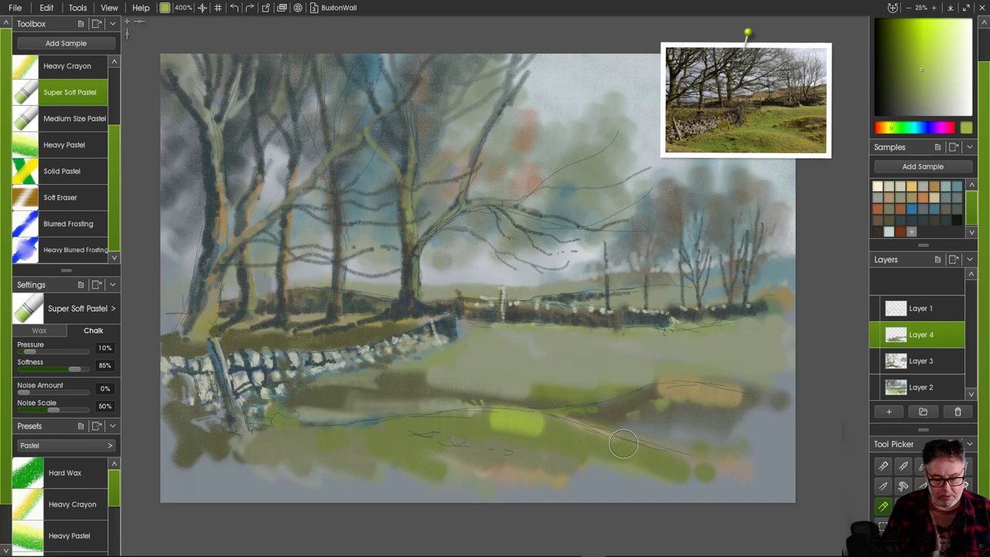
key("ctrl+z")
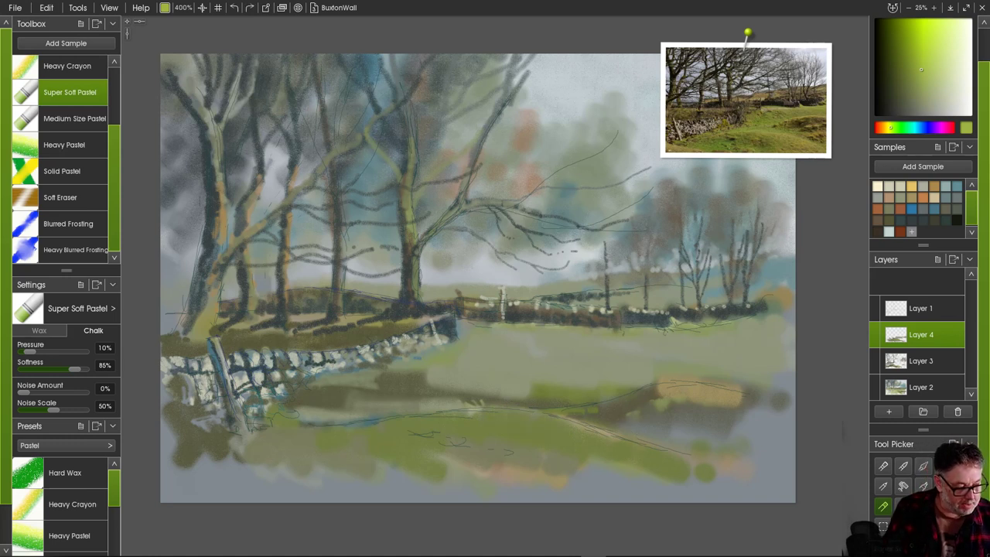
left_click_drag(75, 369, 29, 369)
mouse_move(499, 418)
left_mouse_down()
mouse_move(514, 429)
mouse_move(568, 421)
mouse_move(630, 448)
left_mouse_up()
left_click_drag(548, 430, 453, 432)
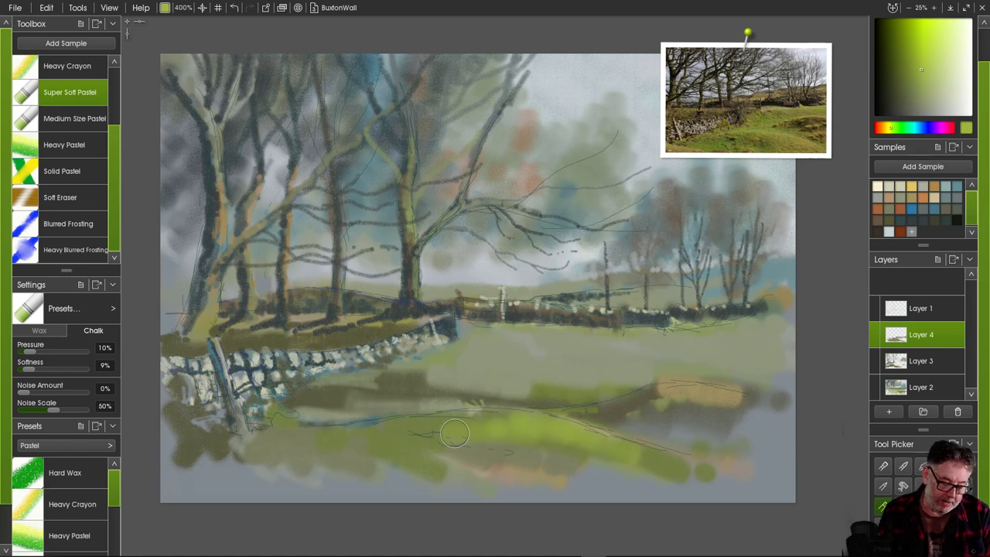
mouse_move(522, 420)
left_mouse_down()
mouse_move(481, 415)
mouse_move(428, 432)
mouse_move(425, 455)
mouse_move(578, 458)
mouse_move(496, 435)
mouse_move(369, 446)
mouse_move(514, 496)
mouse_move(437, 454)
mouse_move(490, 447)
mouse_move(431, 437)
mouse_move(481, 438)
mouse_move(445, 432)
mouse_move(418, 444)
mouse_move(476, 456)
mouse_move(374, 435)
left_mouse_up()
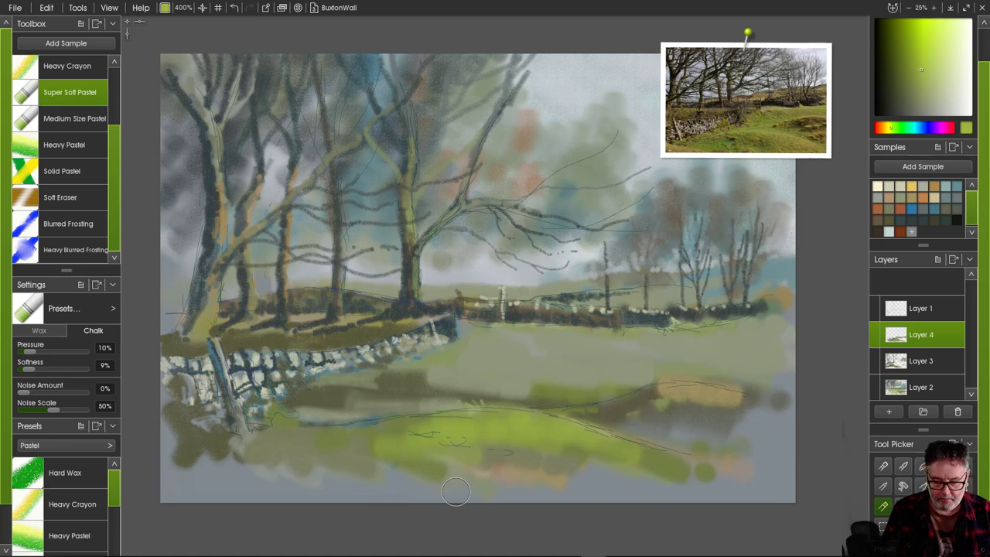
- Tone down the foreground bank with muted grey-green, and paint dark olive shadow on the grass below the stone wall
left_click(694, 435, "alt")
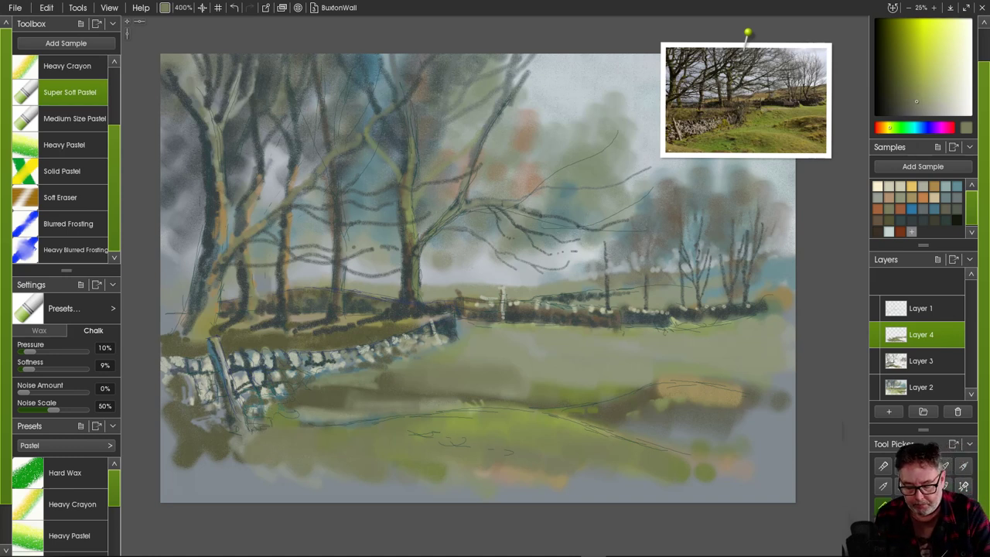
left_click(900, 198)
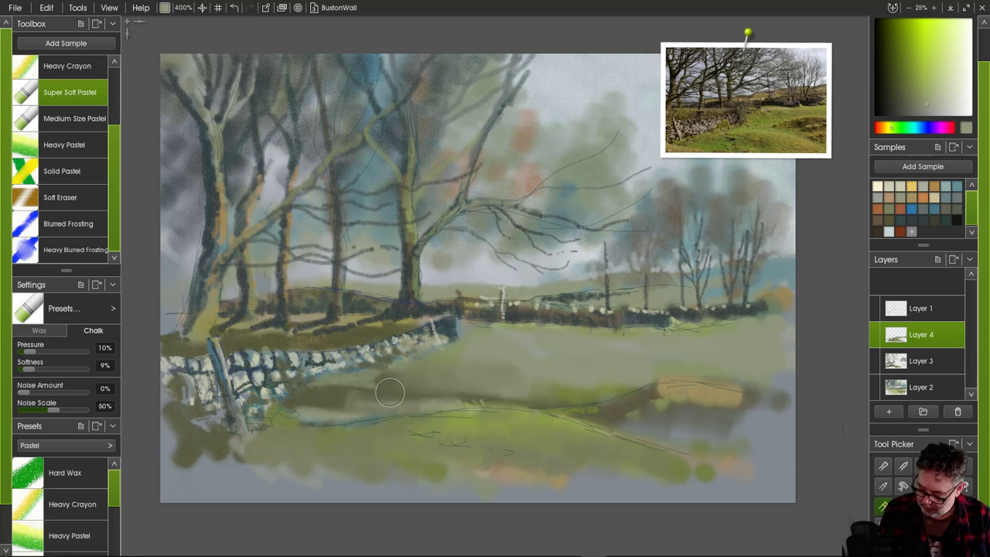
left_click(353, 398, "alt")
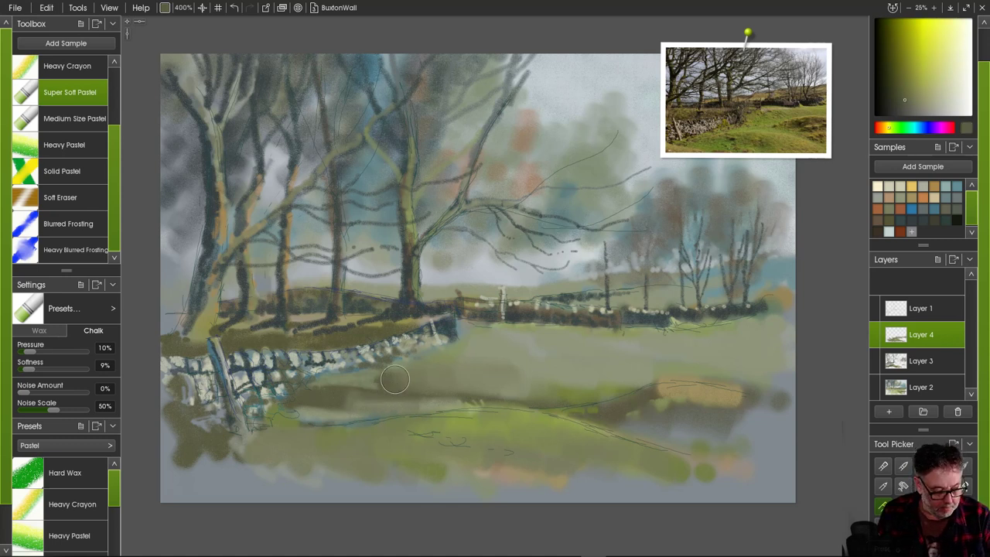
mouse_move(394, 379)
left_mouse_down()
mouse_move(533, 389)
mouse_move(397, 382)
mouse_move(422, 398)
mouse_move(340, 396)
left_mouse_up()
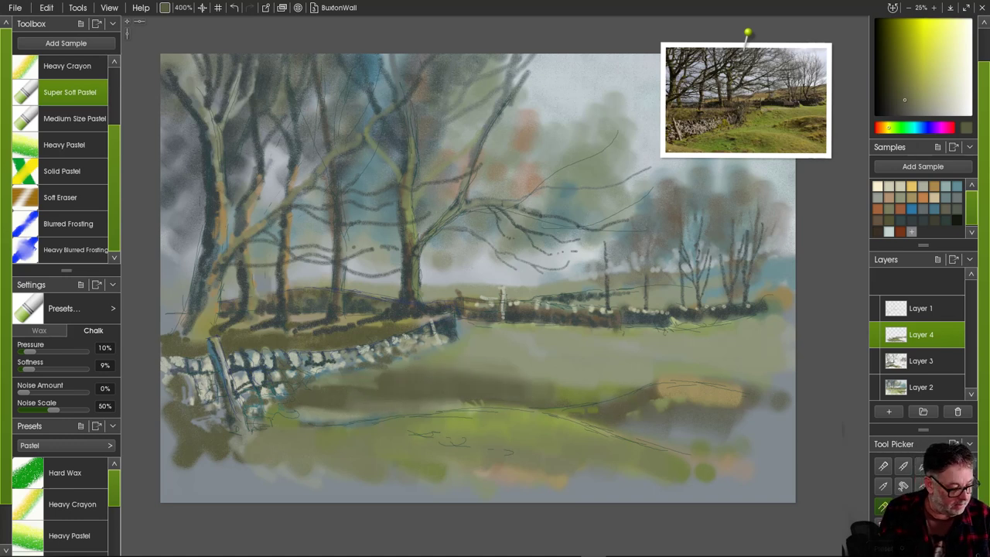
- Set the pastel softness to 48% and extend dark olive shadow bands across the middle field
left_click_drag(29, 369, 45, 369)
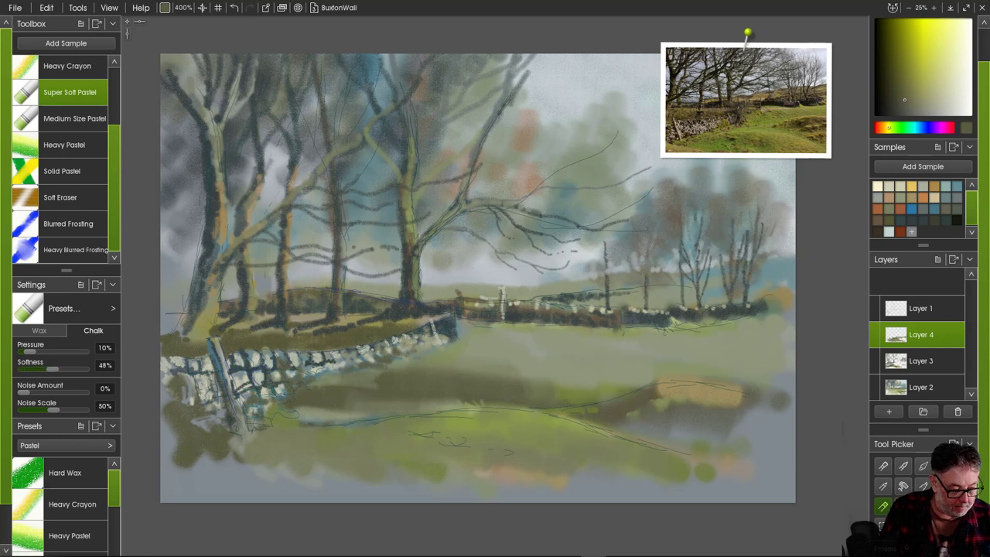
mouse_move(513, 386)
left_mouse_down()
mouse_move(635, 376)
mouse_move(534, 384)
mouse_move(611, 390)
mouse_move(644, 406)
mouse_move(638, 396)
mouse_move(667, 369)
mouse_move(643, 372)
mouse_move(694, 375)
mouse_move(495, 373)
left_mouse_up()
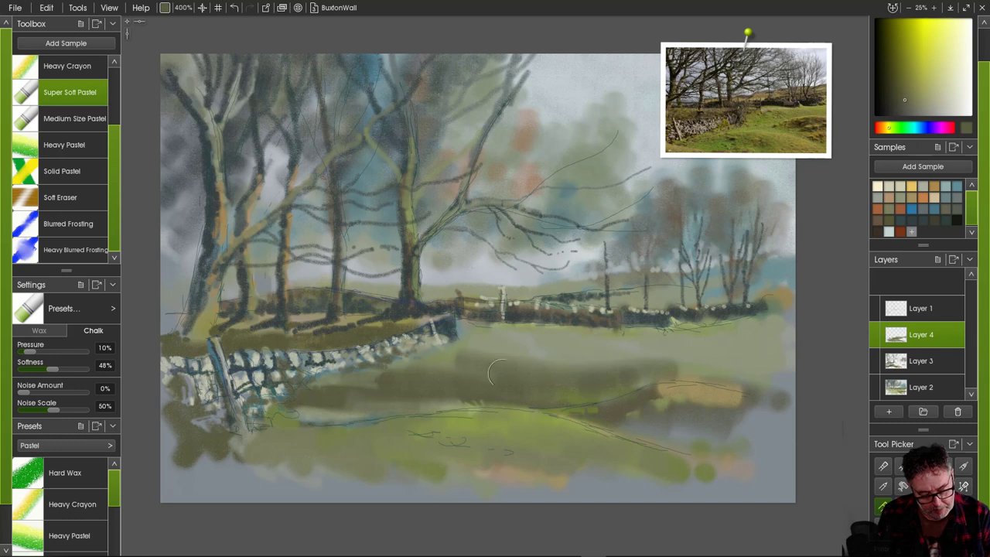
mouse_move(670, 357)
left_mouse_down()
mouse_move(556, 348)
mouse_move(598, 353)
left_mouse_up()
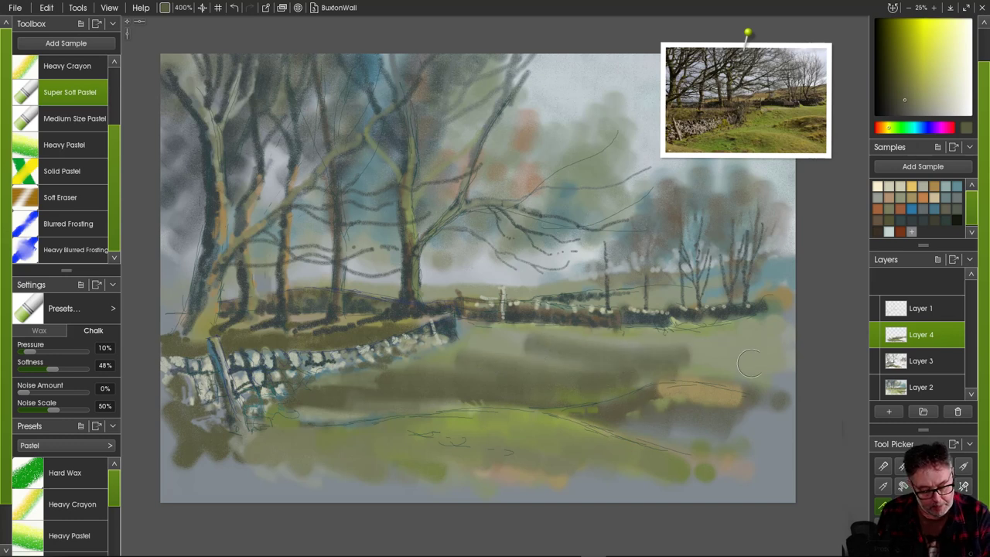
mouse_move(749, 364)
left_mouse_down()
mouse_move(629, 362)
mouse_move(751, 377)
mouse_move(615, 371)
mouse_move(773, 382)
mouse_move(643, 373)
left_mouse_up()
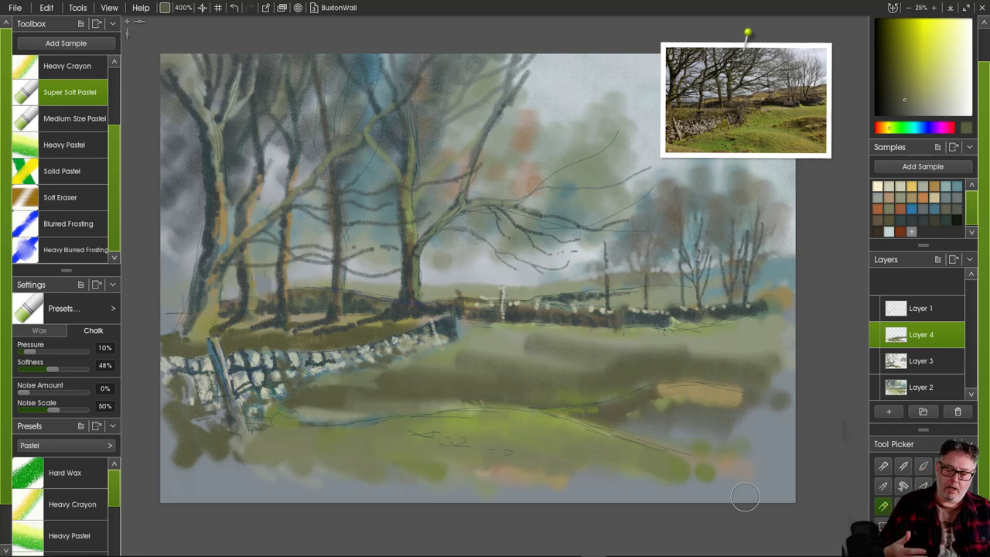
left_click_drag(509, 335, 556, 354)
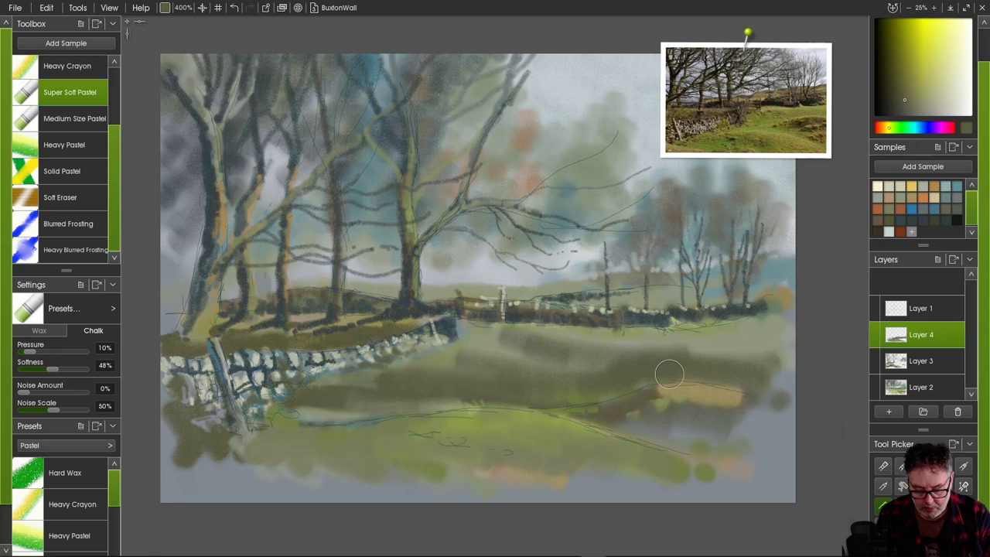
- Choose the pale grey-green sample, try two broad highlight strokes across the middle field, and undo them
left_click(888, 186)
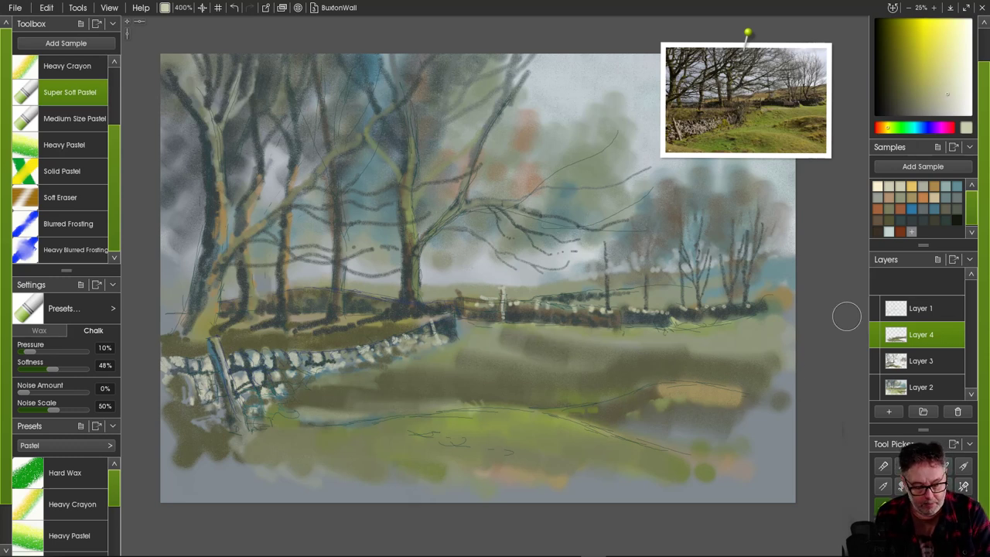
left_click_drag(599, 335, 624, 345)
left_click_drag(659, 355, 707, 362)
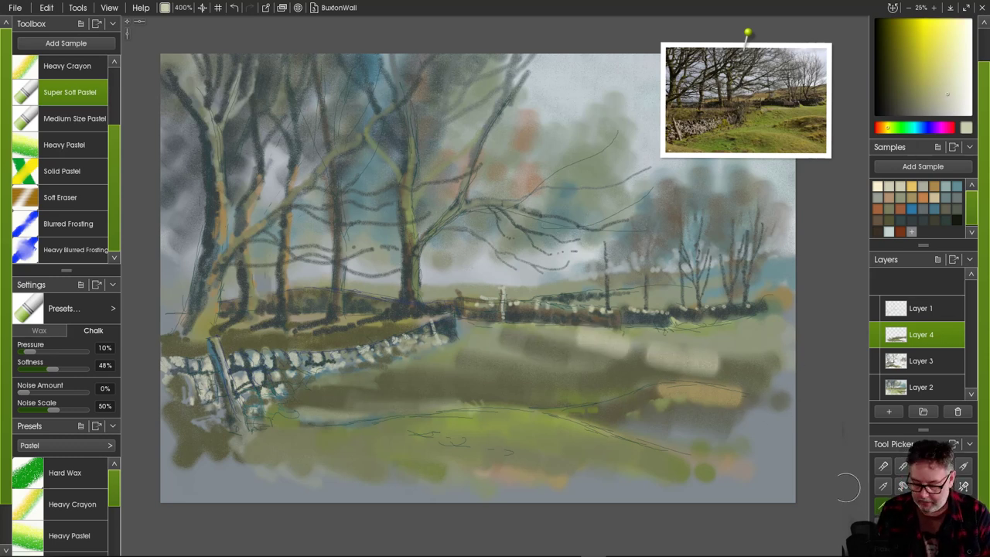
key("ctrl+z")
key("ctrl+z")
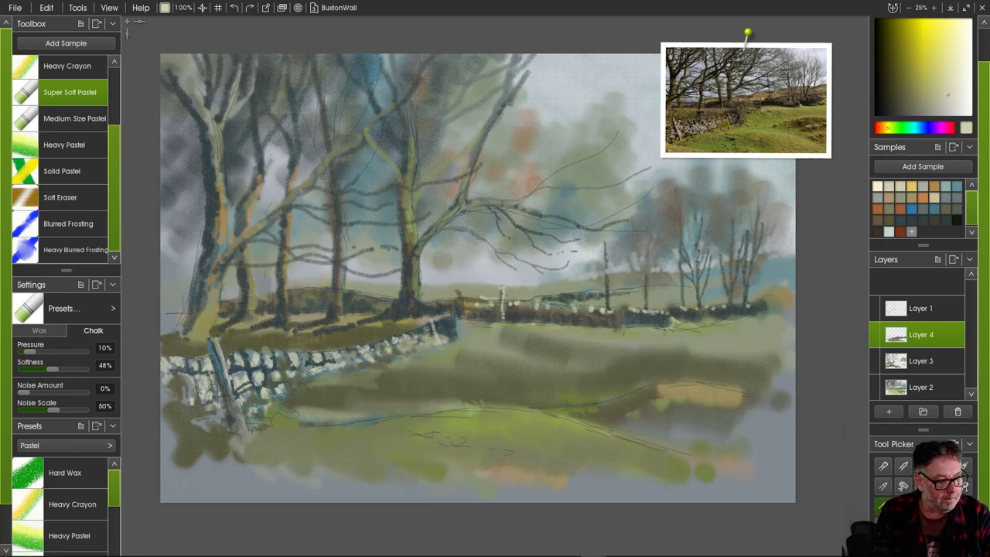
- Set the tool size to 200% and paint pale highlights on the field just beyond the stone wall's end
left_click(183, 8)
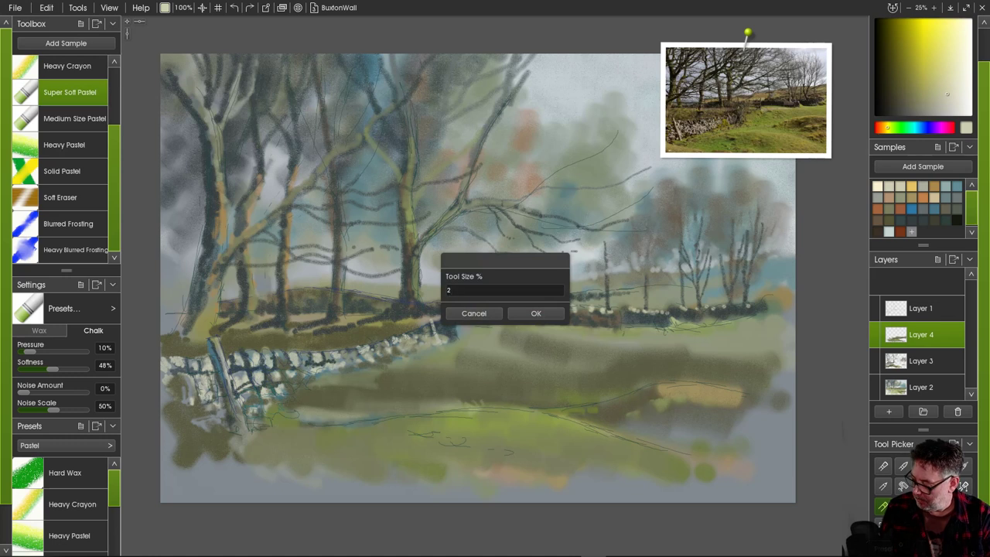
key("Return")
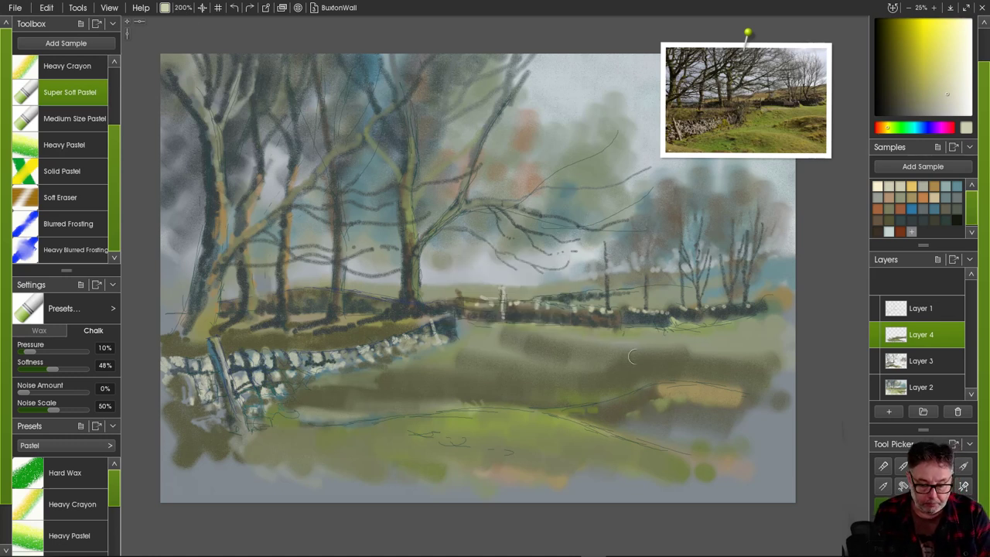
mouse_move(466, 327)
left_mouse_down()
mouse_move(564, 338)
mouse_move(463, 320)
mouse_move(490, 342)
mouse_move(466, 323)
mouse_move(674, 347)
mouse_move(471, 328)
mouse_move(553, 356)
mouse_move(571, 356)
mouse_move(525, 339)
mouse_move(570, 345)
mouse_move(467, 329)
mouse_move(510, 351)
left_mouse_up()
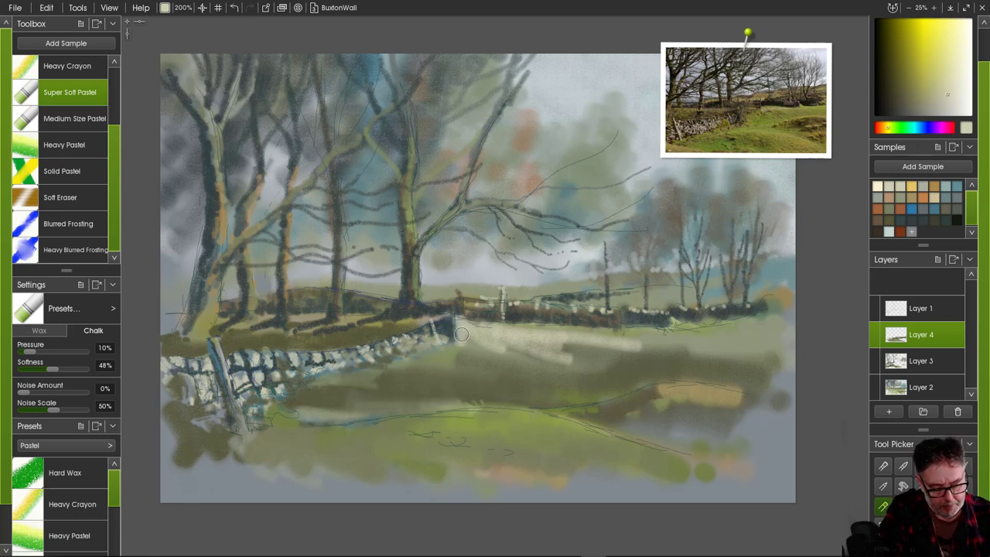
left_click_drag(466, 325, 518, 330)
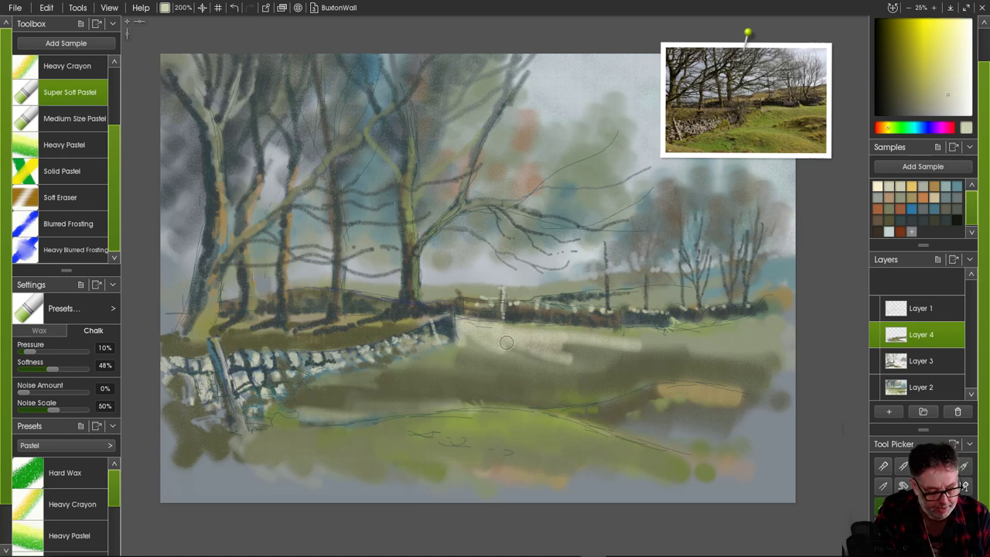
- Blend the pale field highlight into the surrounding grass with two muted green samples, working across to the field's right side
left_click(911, 198)
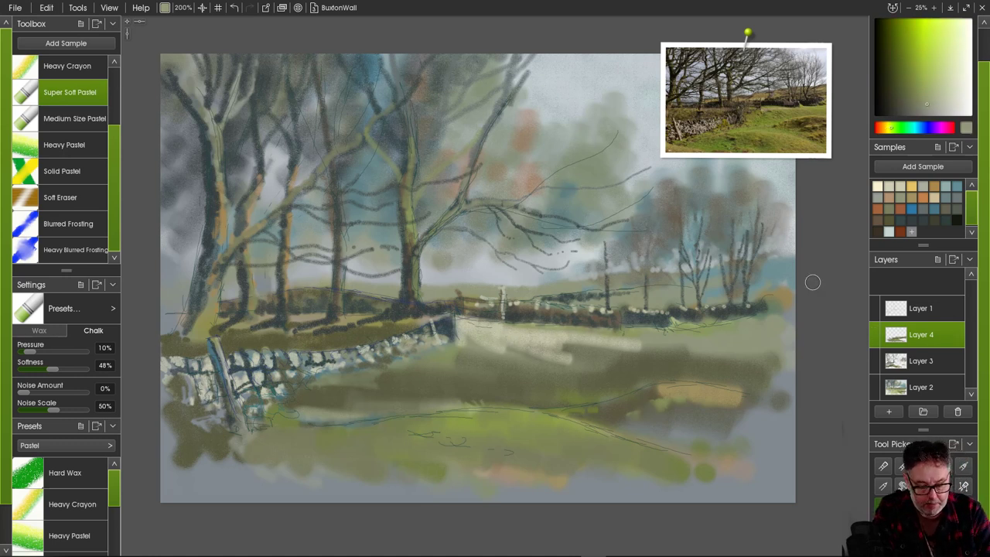
mouse_move(572, 349)
left_mouse_down()
mouse_move(659, 345)
mouse_move(592, 344)
mouse_move(646, 348)
mouse_move(580, 346)
mouse_move(544, 359)
mouse_move(518, 353)
mouse_move(638, 359)
mouse_move(696, 353)
left_mouse_up()
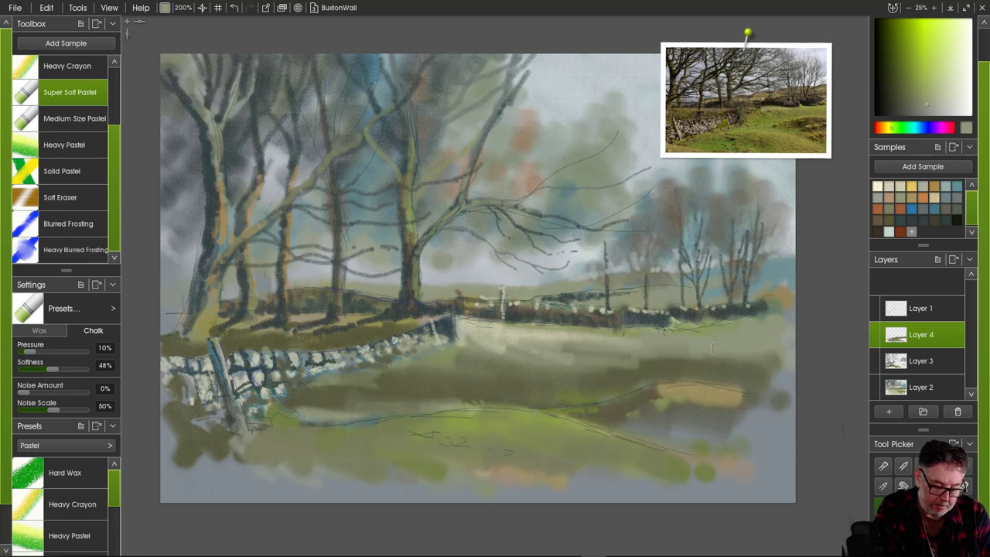
left_click_drag(481, 340, 541, 358)
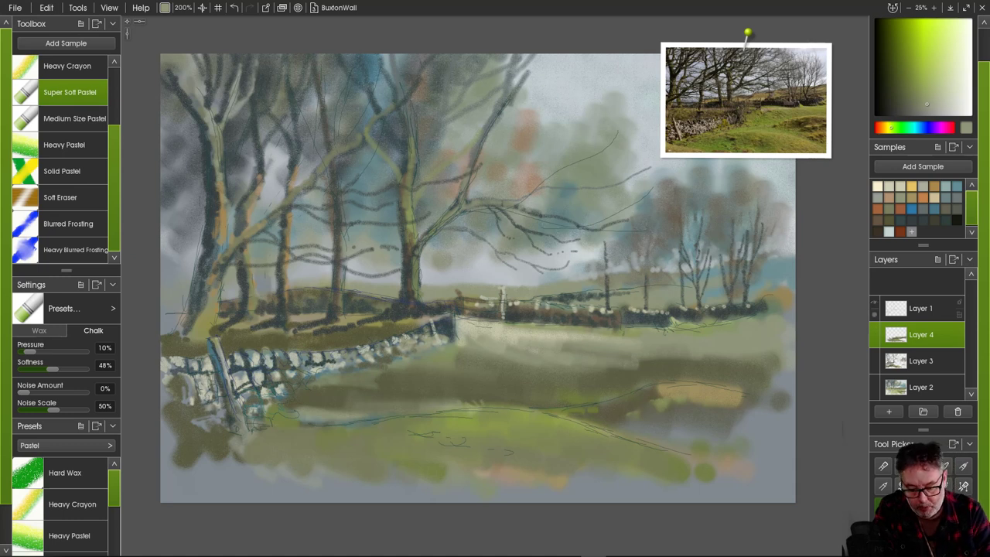
left_click(888, 209)
mouse_move(499, 353)
left_mouse_down()
mouse_move(592, 368)
mouse_move(578, 352)
mouse_move(651, 368)
mouse_move(638, 357)
mouse_move(668, 361)
mouse_move(646, 348)
mouse_move(759, 369)
left_mouse_up()
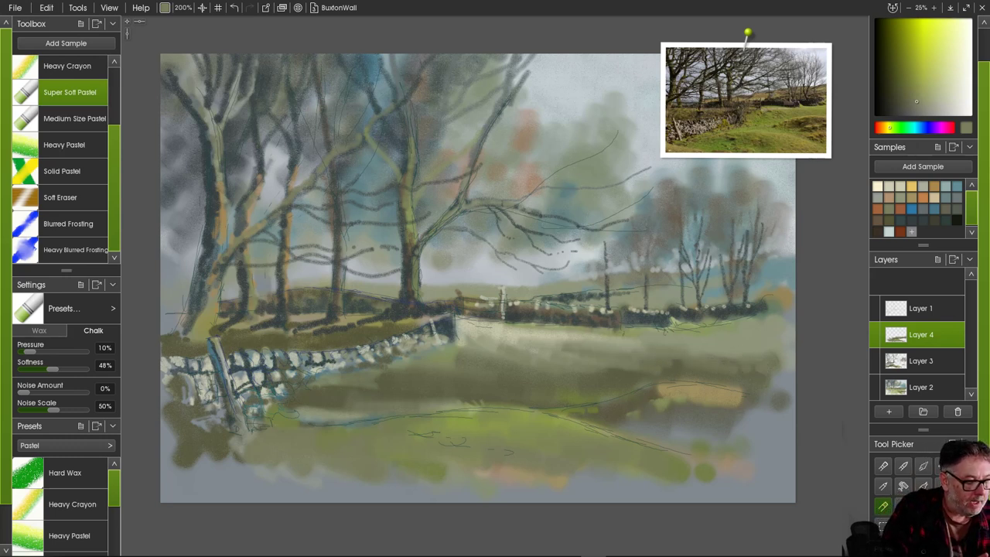
- Switch to the Heavy Pastel and move a dark colour sample to the end of the saved samples
left_click(65, 145)
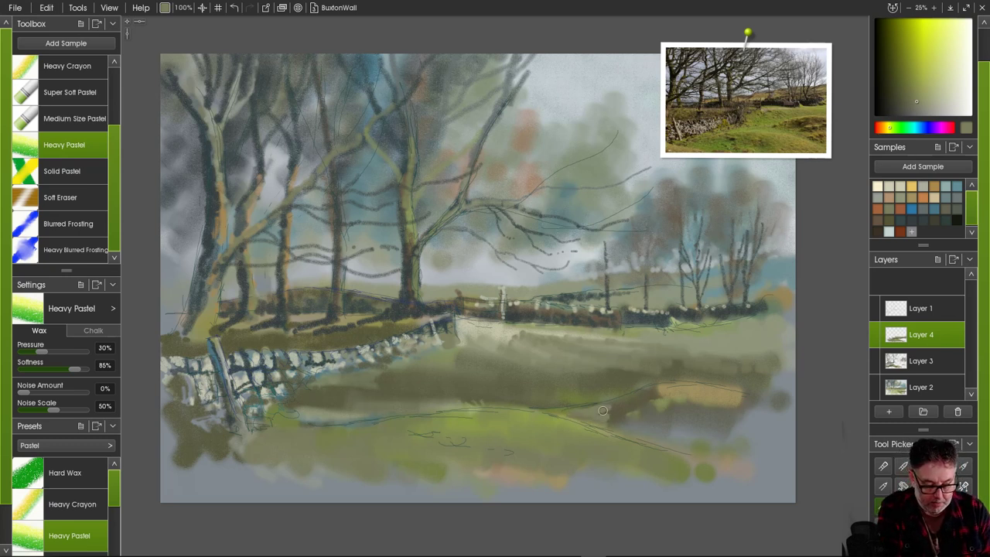
left_click_drag(934, 221, 901, 232)
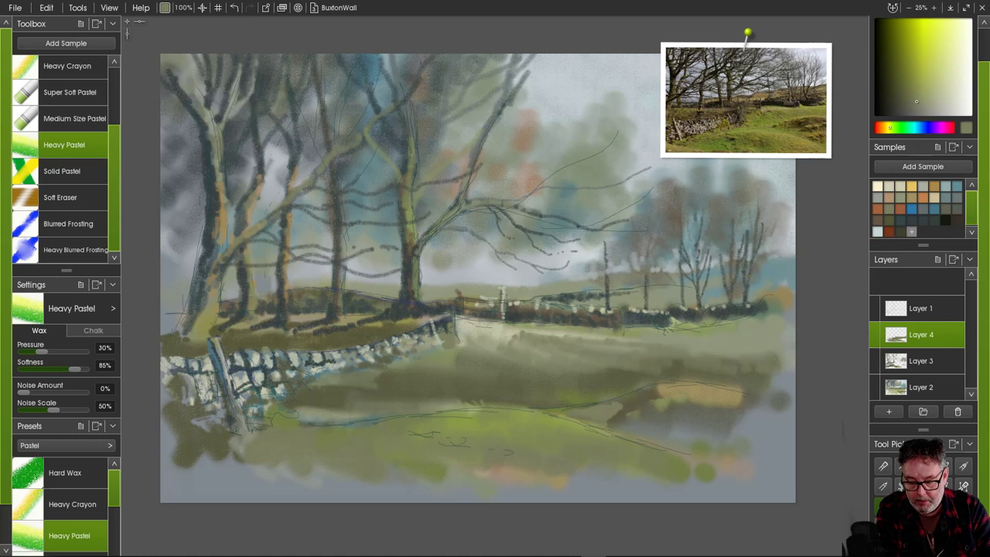
left_click(934, 220)
mouse_move(608, 408)
left_mouse_down()
mouse_move(591, 409)
mouse_move(661, 398)
left_mouse_up()
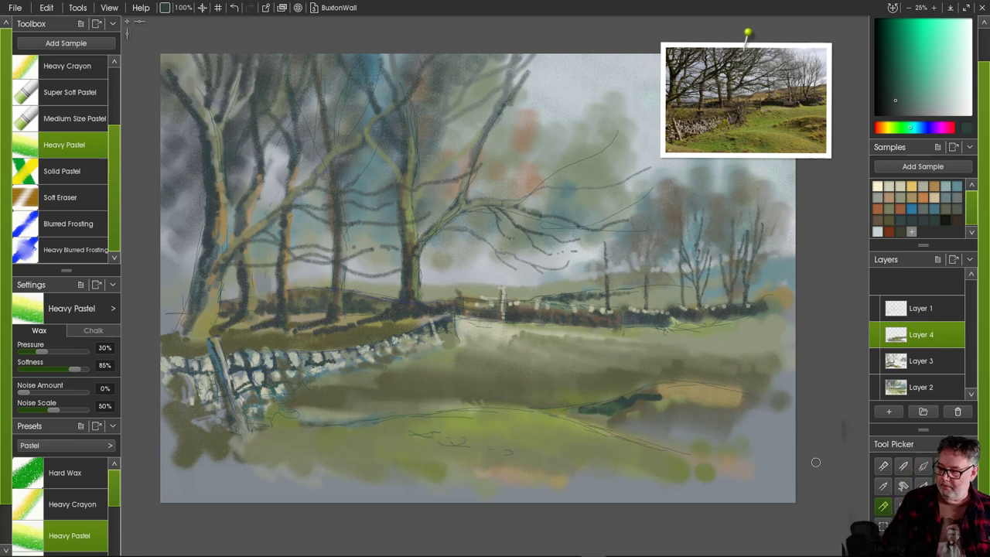
key("ctrl+z")
key("ctrl+z")
key("ctrl+z")
key("ctrl+z")
key("ctrl+z")
key("ctrl+z")
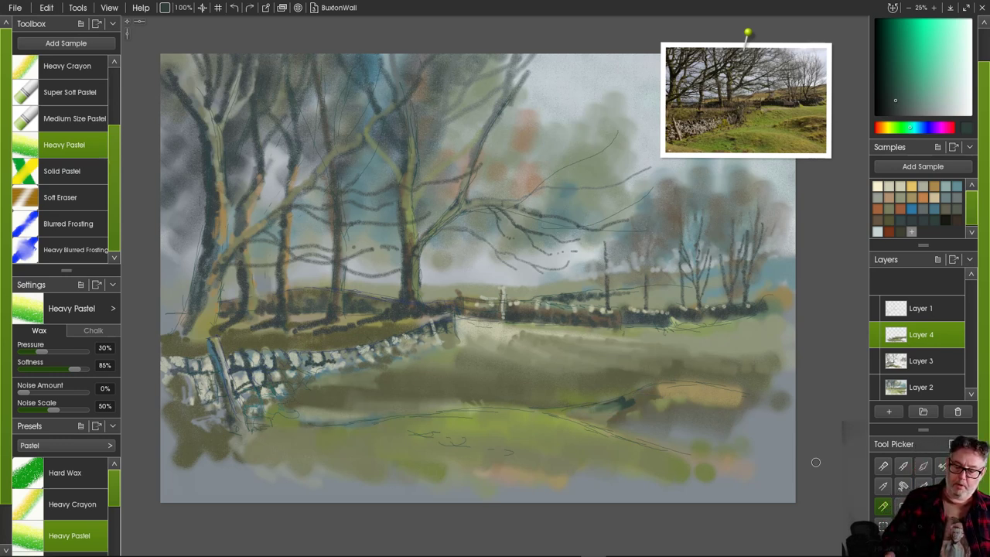
key("ctrl+z")
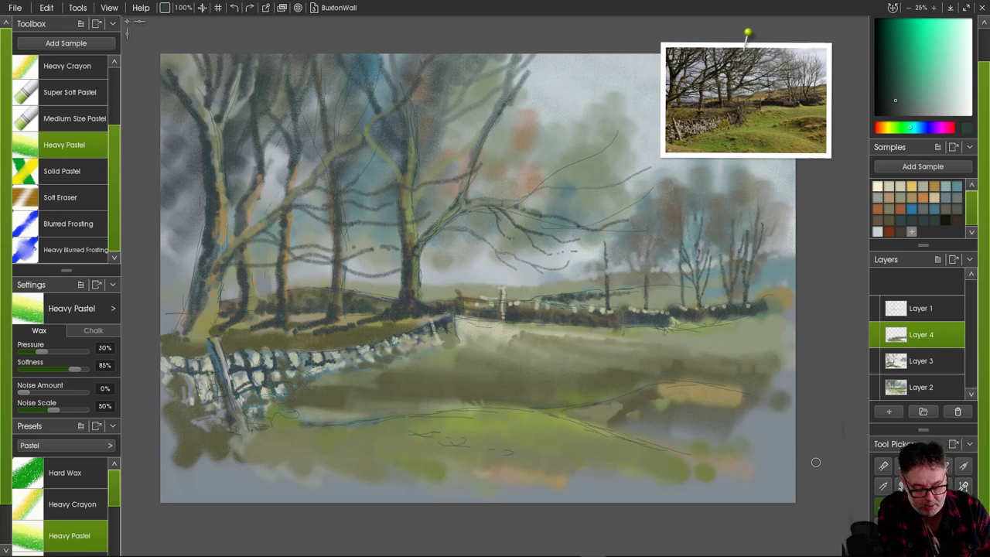
left_click_drag(623, 400, 591, 408)
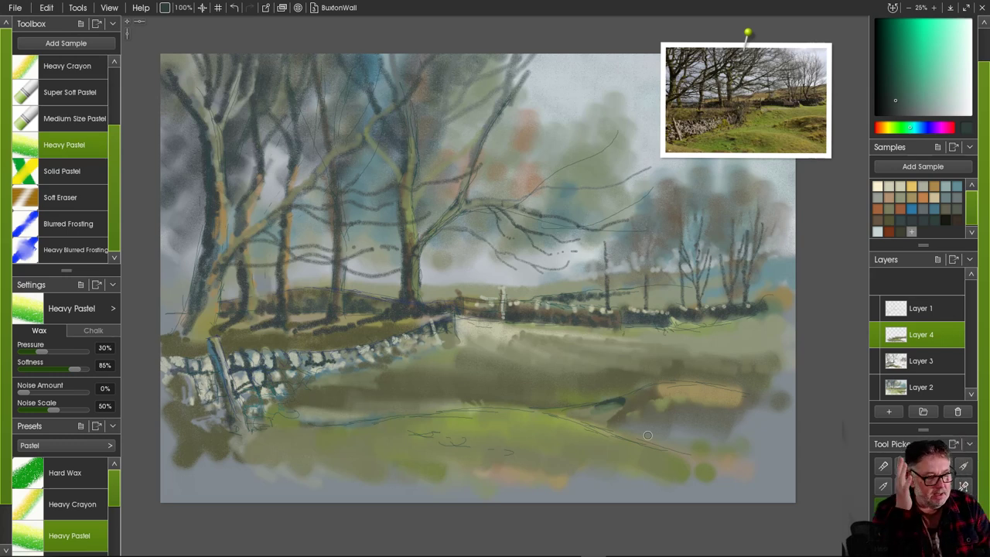
right_click(621, 410)
left_click(711, 305)
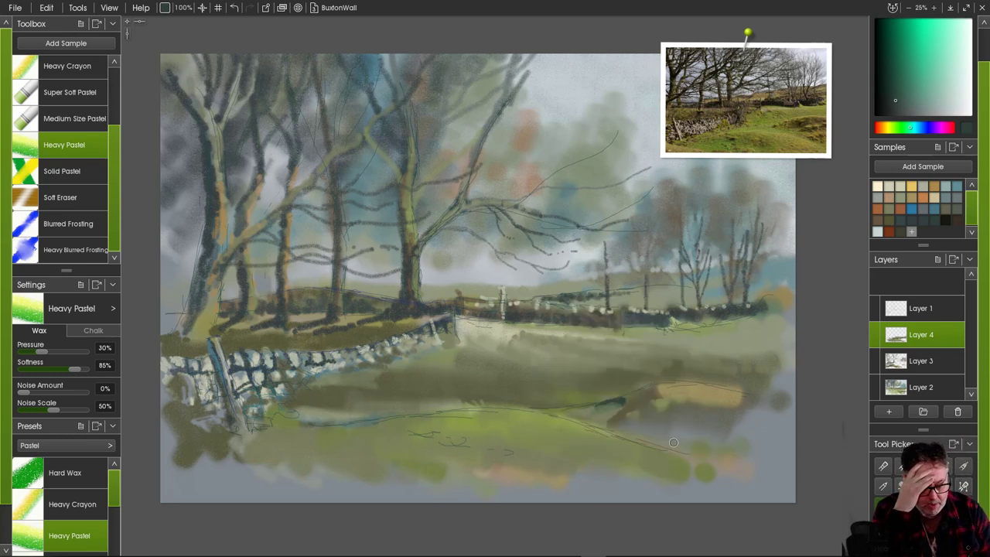
mouse_move(614, 415)
left_mouse_down()
mouse_move(590, 416)
mouse_move(613, 413)
mouse_move(601, 422)
mouse_move(603, 408)
mouse_move(669, 395)
left_mouse_up()
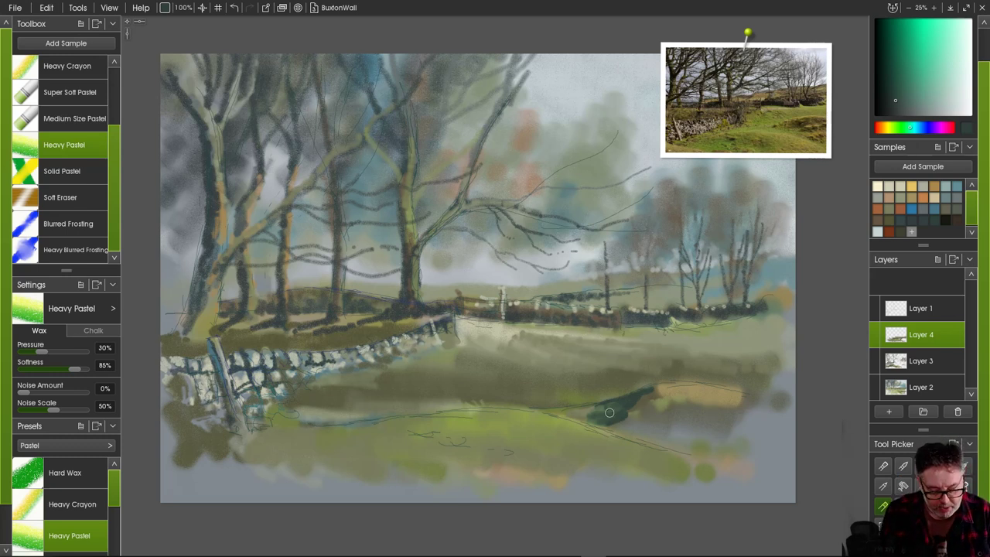
key("ctrl+z")
key("ctrl+z")
key("ctrl+z")
key("ctrl+z")
key("ctrl+z")
key("ctrl+z")
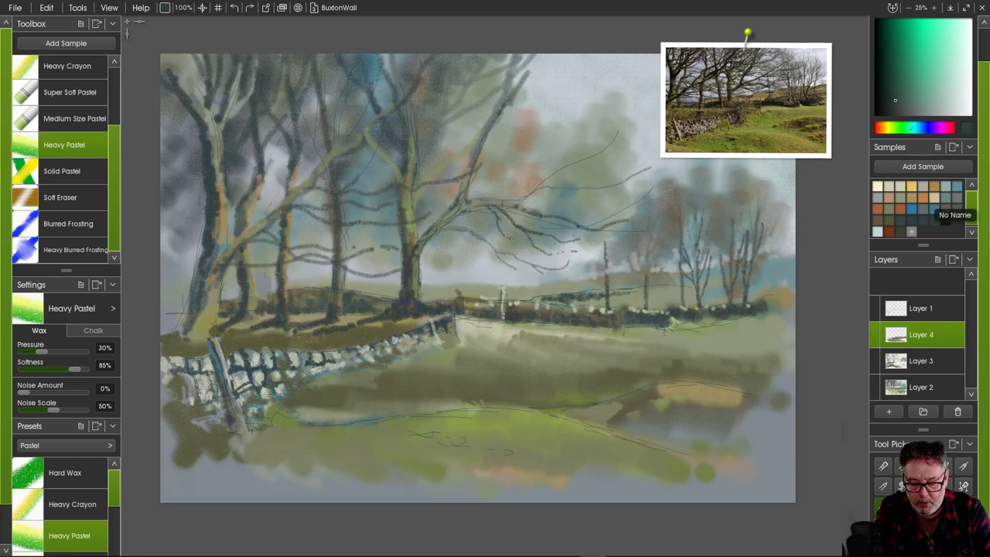
- Paint dark olive Heavy Pastel strokes along the ridge and down the slope of the right-hand bank
left_click(889, 221)
mouse_move(663, 389)
left_mouse_down()
mouse_move(625, 413)
mouse_move(632, 398)
mouse_move(582, 407)
mouse_move(628, 408)
mouse_move(577, 413)
left_mouse_up()
mouse_move(671, 389)
left_mouse_down()
mouse_move(713, 385)
mouse_move(632, 424)
mouse_move(740, 399)
mouse_move(733, 392)
mouse_move(709, 405)
mouse_move(731, 396)
mouse_move(722, 389)
mouse_move(756, 395)
mouse_move(673, 411)
mouse_move(709, 403)
mouse_move(672, 430)
left_mouse_up()
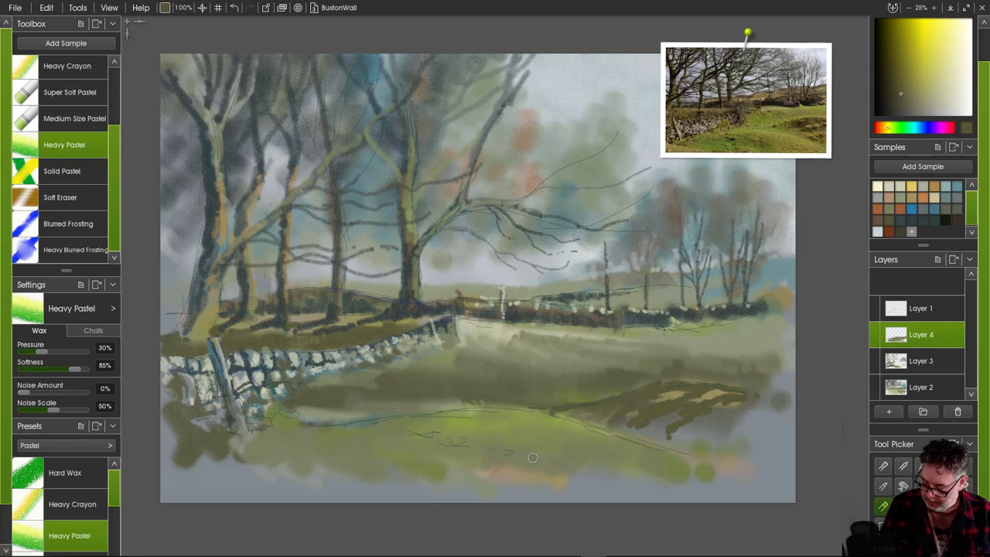
- Paint dark olive Heavy Pastel shading across the front slope of the foreground mound, and switch to Heavy Blurred Frosting
left_click(494, 430, "alt")
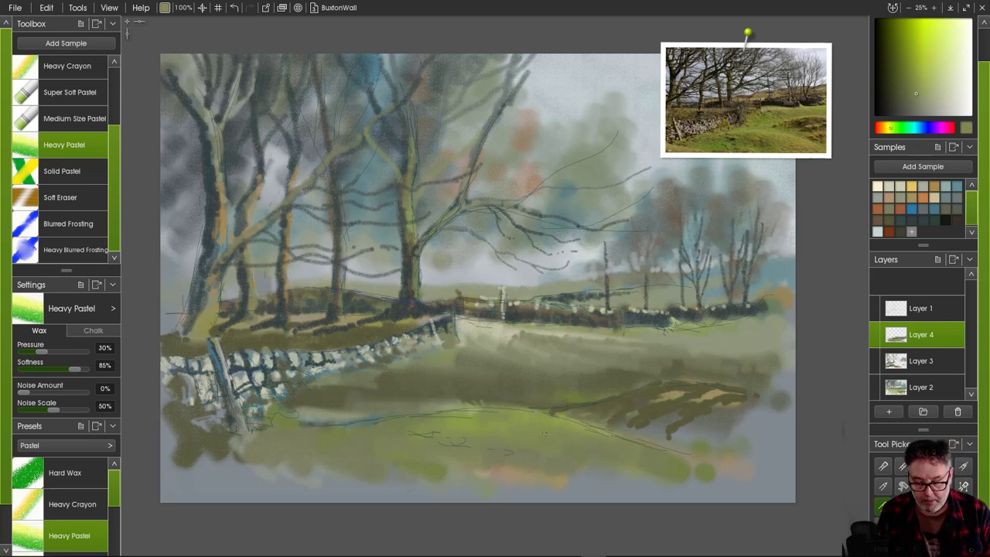
left_click(587, 390, "alt")
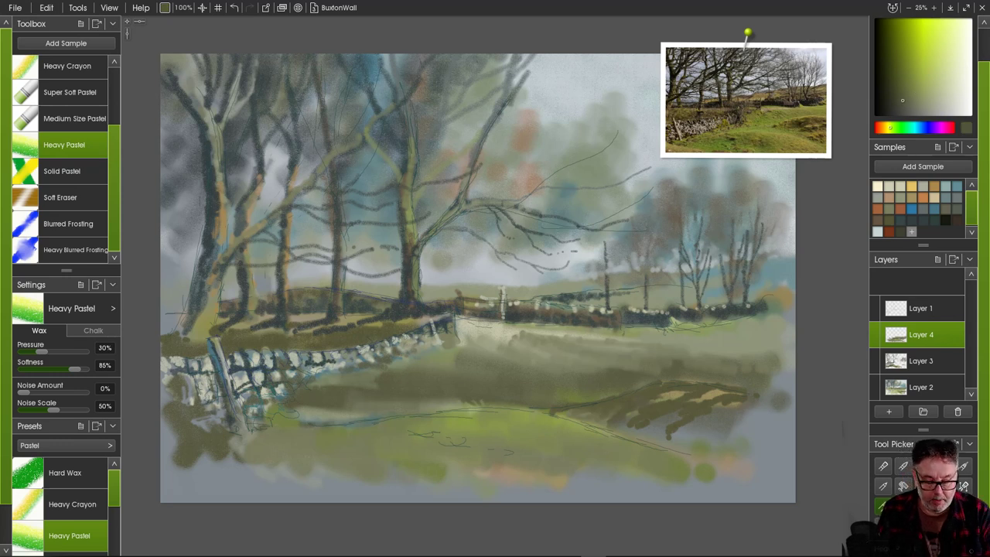
mouse_move(410, 435)
left_mouse_down()
mouse_move(510, 445)
mouse_move(502, 449)
mouse_move(543, 458)
left_mouse_up()
mouse_move(482, 430)
left_mouse_down()
mouse_move(509, 429)
mouse_move(529, 433)
mouse_move(510, 438)
mouse_move(535, 441)
mouse_move(477, 427)
mouse_move(549, 437)
mouse_move(458, 427)
mouse_move(604, 451)
mouse_move(565, 449)
mouse_move(589, 447)
mouse_move(579, 439)
mouse_move(609, 446)
mouse_move(619, 448)
mouse_move(591, 447)
mouse_move(622, 462)
mouse_move(615, 451)
mouse_move(643, 455)
left_mouse_up()
mouse_move(576, 442)
left_mouse_down()
mouse_move(605, 461)
mouse_move(570, 449)
mouse_move(582, 472)
mouse_move(603, 474)
left_mouse_up()
left_click(75, 250)
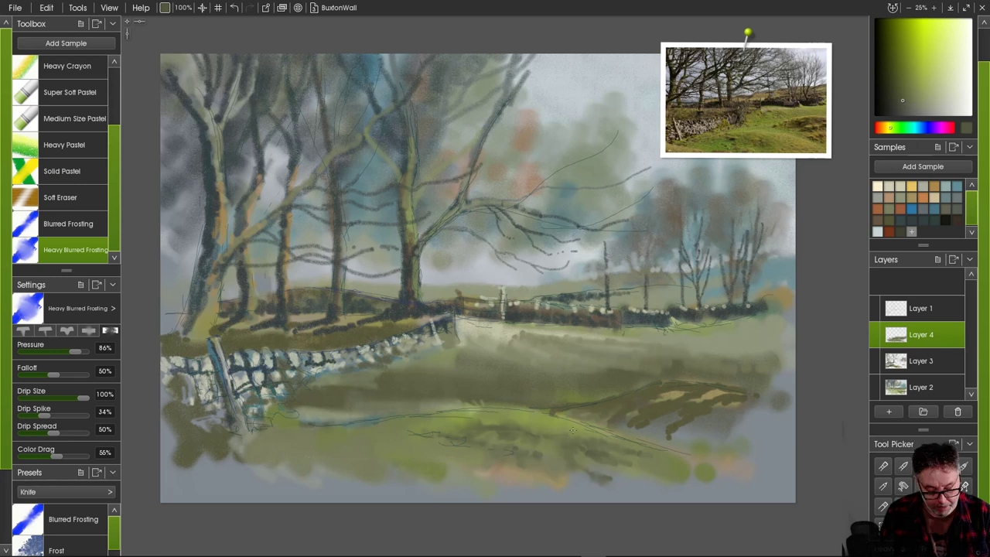
- Paint bright lime-green highlights along the crest of the foreground mound with the Medium Size Pastel
left_click(545, 418, "alt")
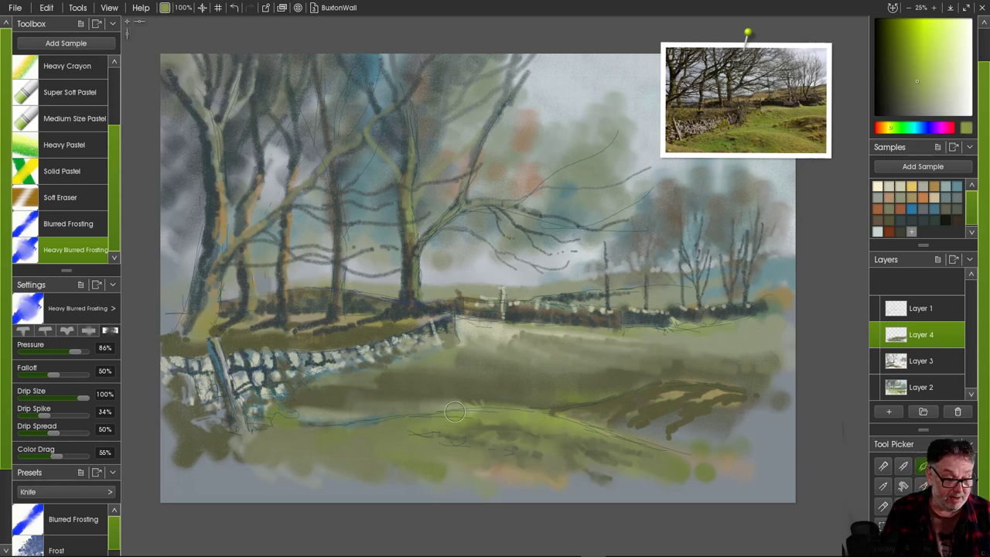
left_click(70, 118)
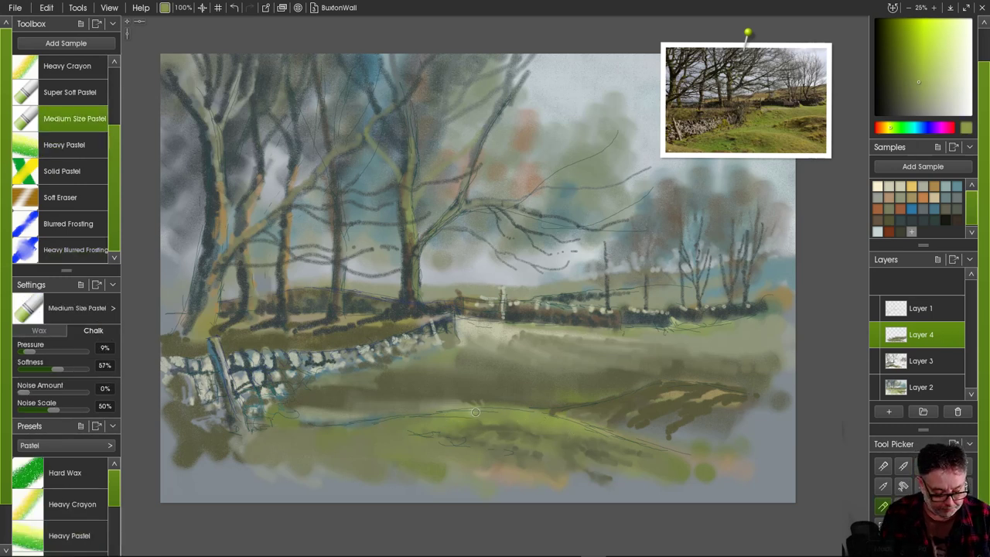
left_click(578, 383, "alt")
left_click_drag(468, 415, 574, 425)
mouse_move(475, 414)
left_mouse_down()
mouse_move(347, 425)
mouse_move(408, 432)
mouse_move(387, 425)
mouse_move(430, 423)
left_mouse_up()
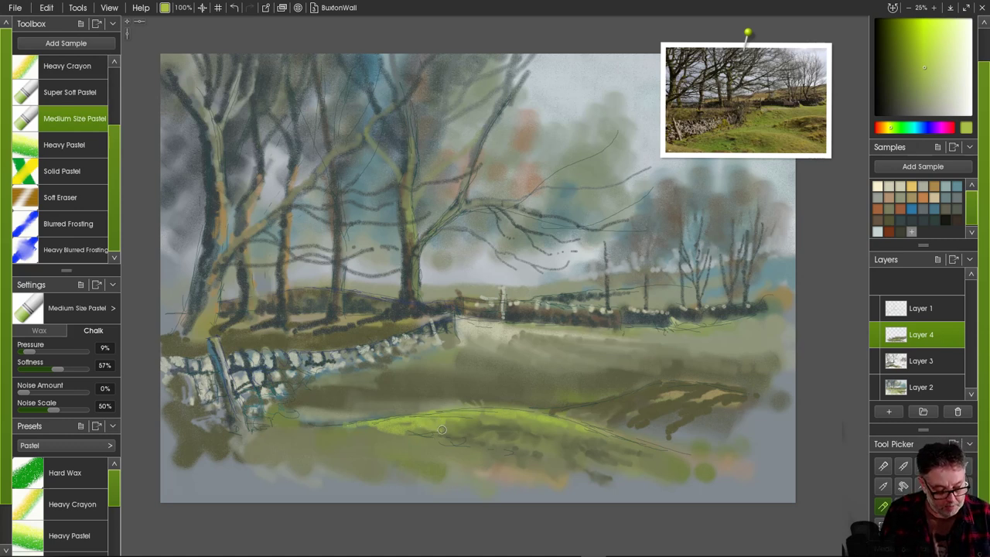
left_click_drag(450, 426, 487, 425)
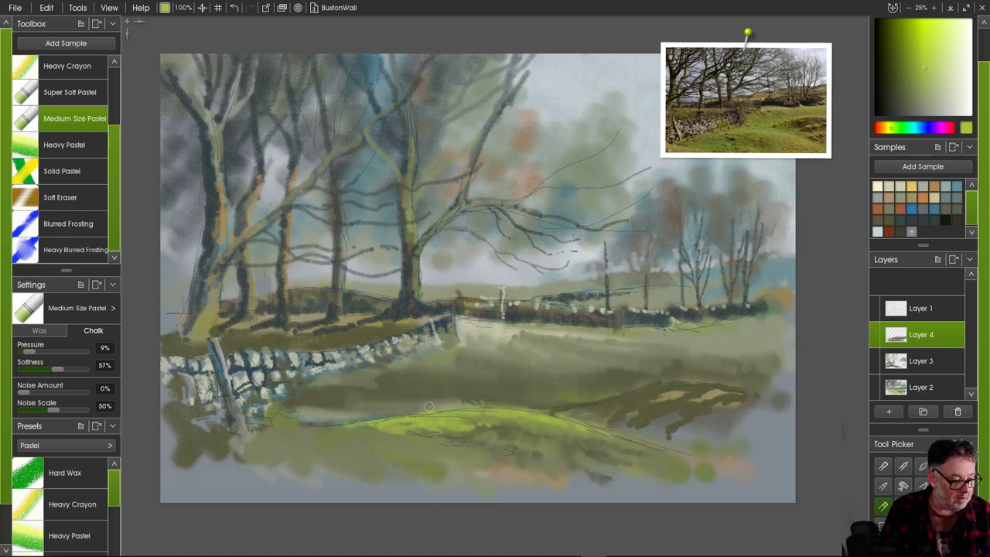
- Blend the mound's lime highlights and the dark strokes of the right-hand bank with Heavy Blurred Frosting
left_click(75, 250)
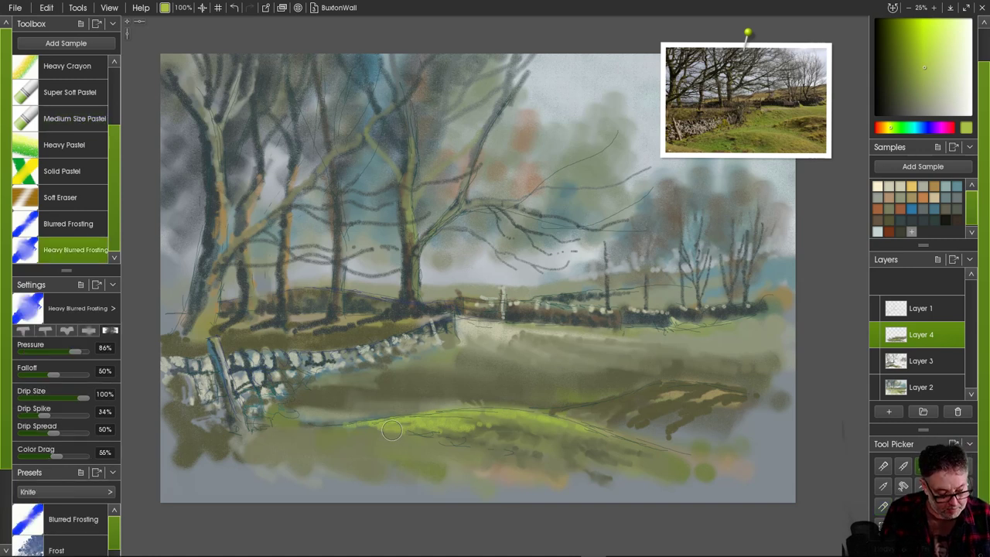
mouse_move(433, 434)
left_mouse_down()
mouse_move(484, 435)
mouse_move(474, 427)
mouse_move(483, 423)
mouse_move(512, 433)
mouse_move(497, 418)
mouse_move(530, 429)
mouse_move(508, 414)
mouse_move(547, 425)
left_mouse_up()
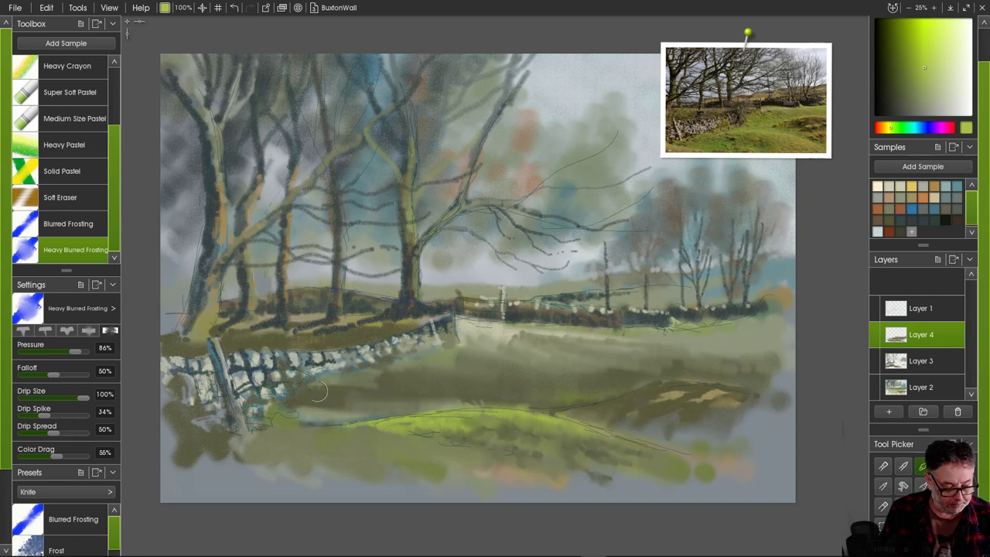
mouse_move(339, 412)
left_mouse_down()
mouse_move(413, 413)
mouse_move(328, 422)
mouse_move(403, 425)
left_mouse_up()
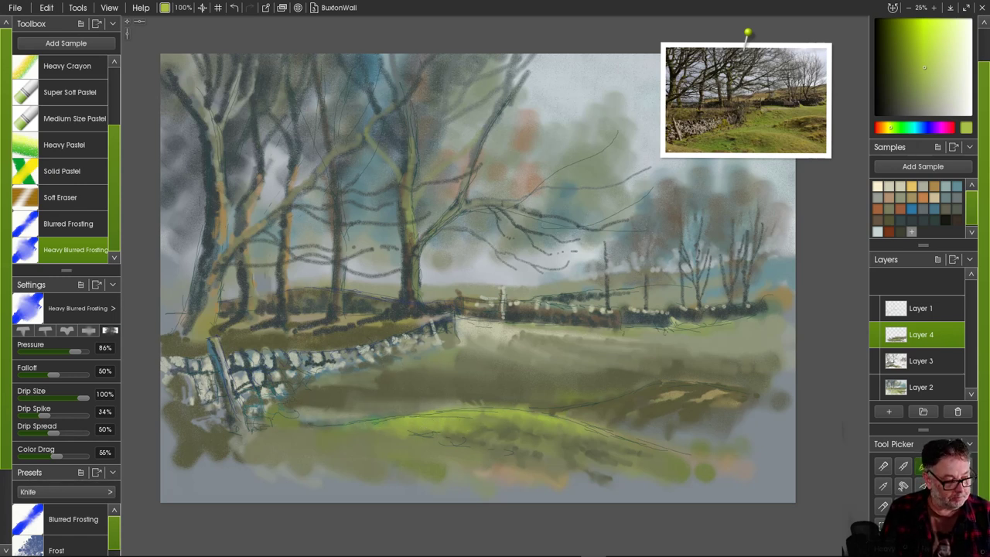
- Paint yellow-green Medium Size Pastel grass along the foot of the stone wall and blend it with Heavy Blurred Frosting
left_click(70, 119)
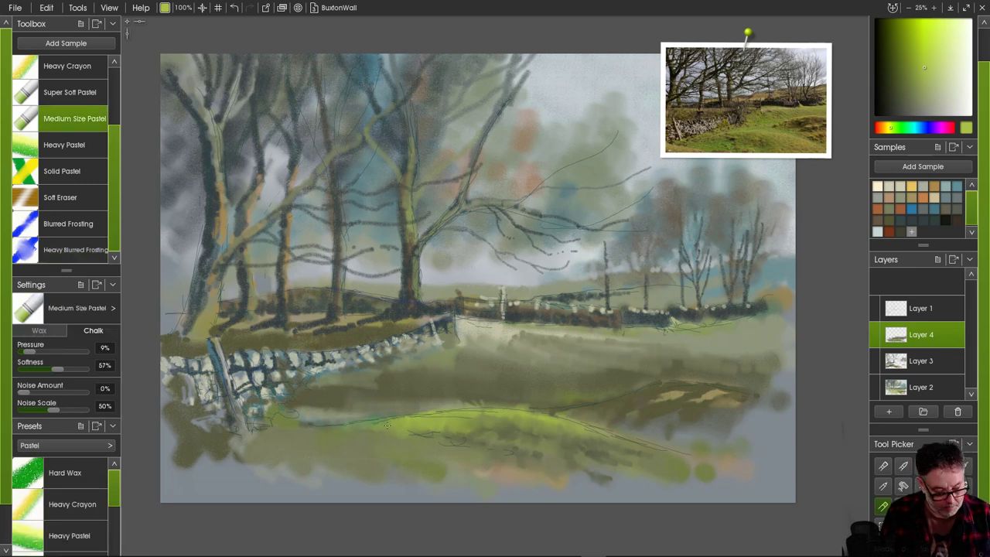
left_click(410, 423, "alt")
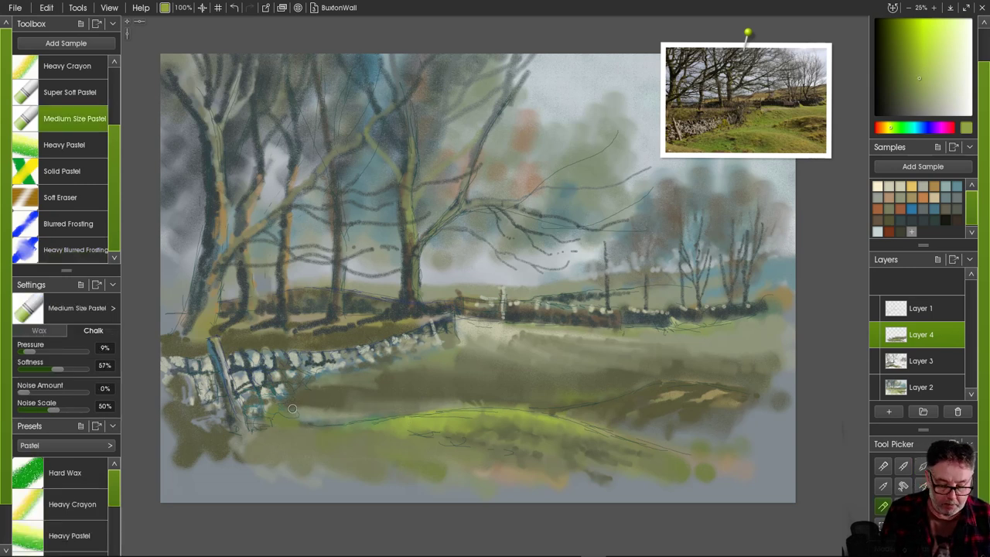
mouse_move(292, 408)
left_mouse_down()
mouse_move(352, 393)
mouse_move(317, 394)
mouse_move(327, 398)
mouse_move(326, 385)
mouse_move(378, 390)
mouse_move(362, 383)
mouse_move(400, 381)
left_mouse_up()
mouse_move(332, 399)
left_mouse_down()
mouse_move(366, 392)
mouse_move(315, 403)
left_mouse_up()
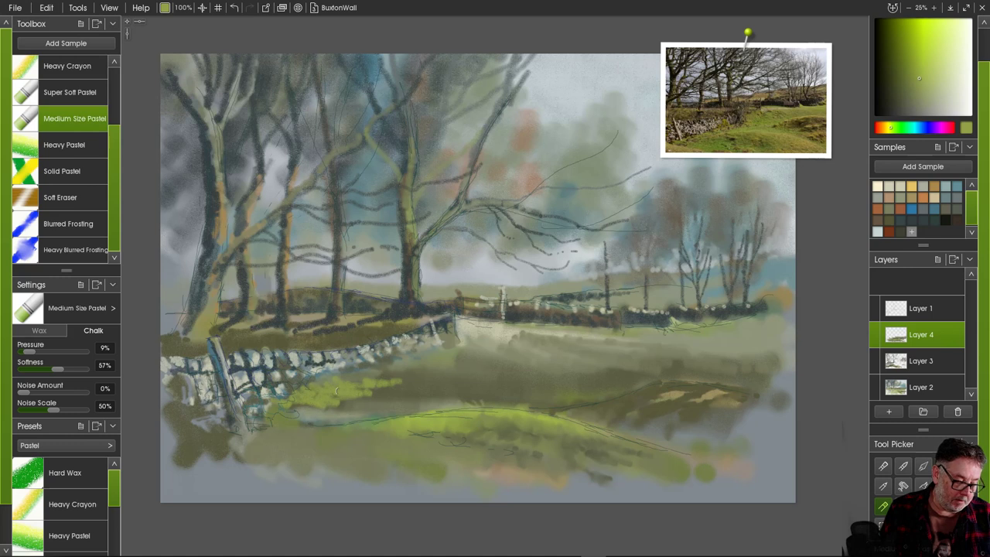
left_click_drag(348, 379, 417, 379)
left_click(75, 250)
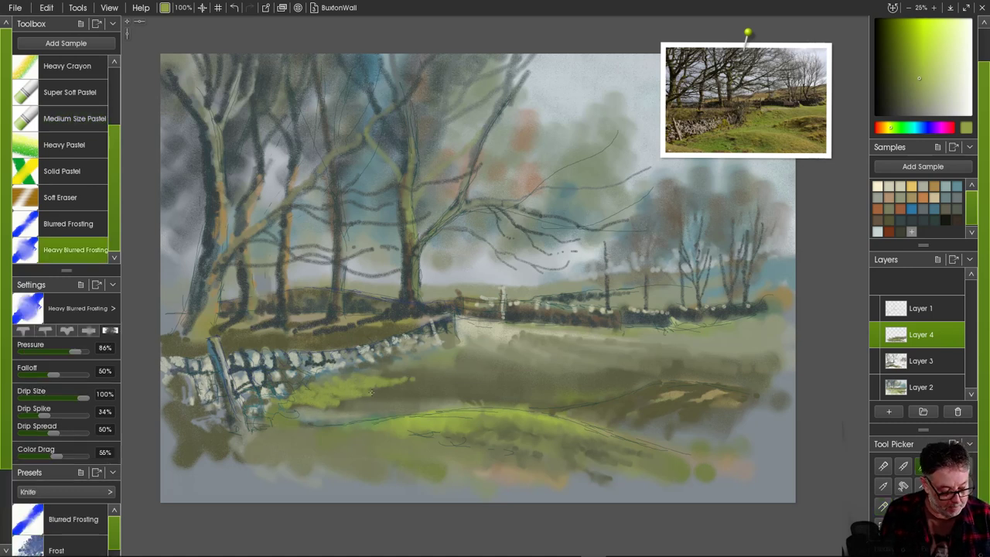
mouse_move(379, 382)
left_mouse_down()
mouse_move(421, 385)
mouse_move(403, 373)
left_mouse_up()
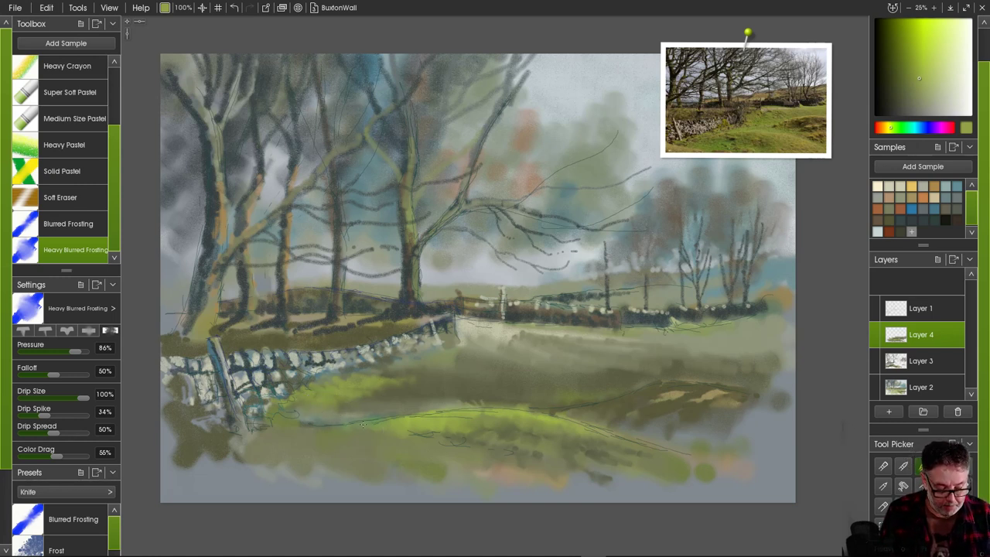
- Paint a more saturated green on the grass between the wall's base and the mound, and soften it with Heavy Blurred Frosting
left_click(369, 422, "alt")
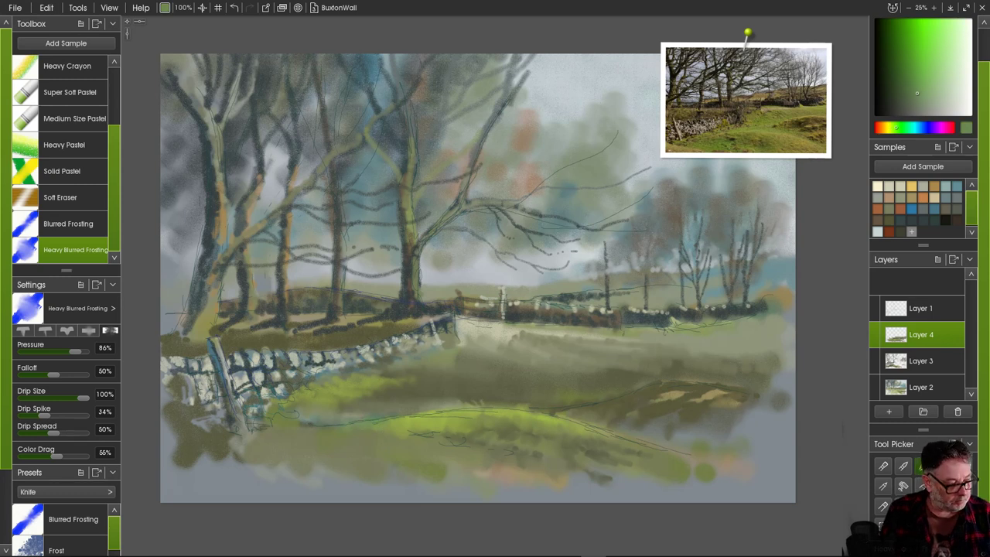
left_click(75, 118)
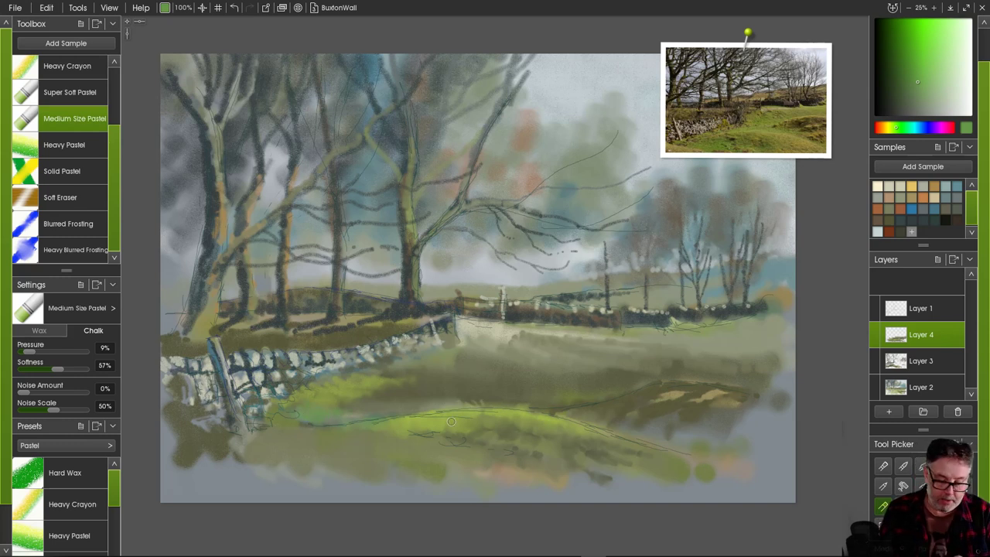
left_click(918, 71)
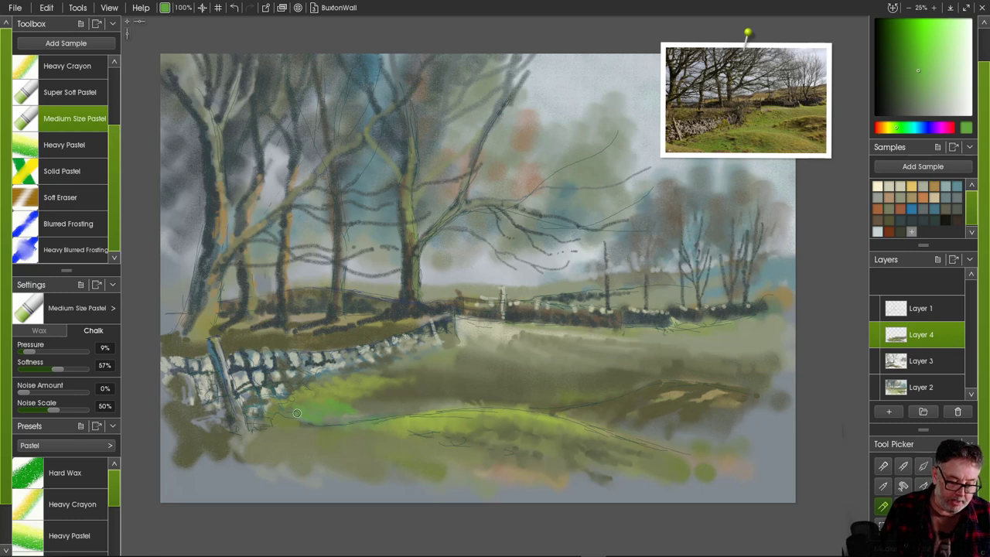
mouse_move(288, 427)
left_mouse_down()
mouse_move(365, 444)
mouse_move(351, 433)
mouse_move(402, 439)
mouse_move(391, 427)
mouse_move(419, 434)
mouse_move(402, 427)
mouse_move(412, 424)
mouse_move(444, 429)
left_mouse_up()
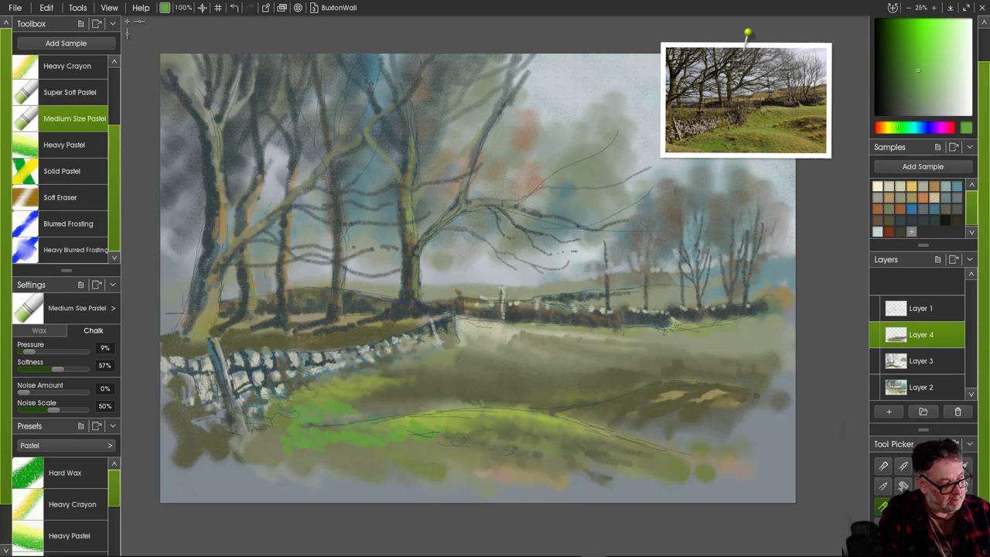
left_click(75, 250)
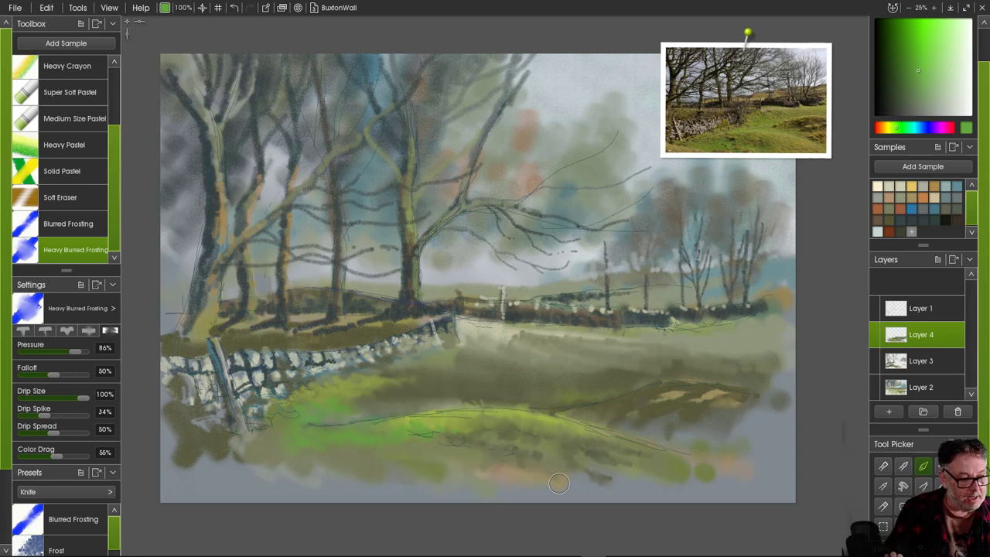
- Set the Medium Size Pastel to 35% and darken the wall's leaning post with a dark blue-grey picked from the painting
left_click(70, 118)
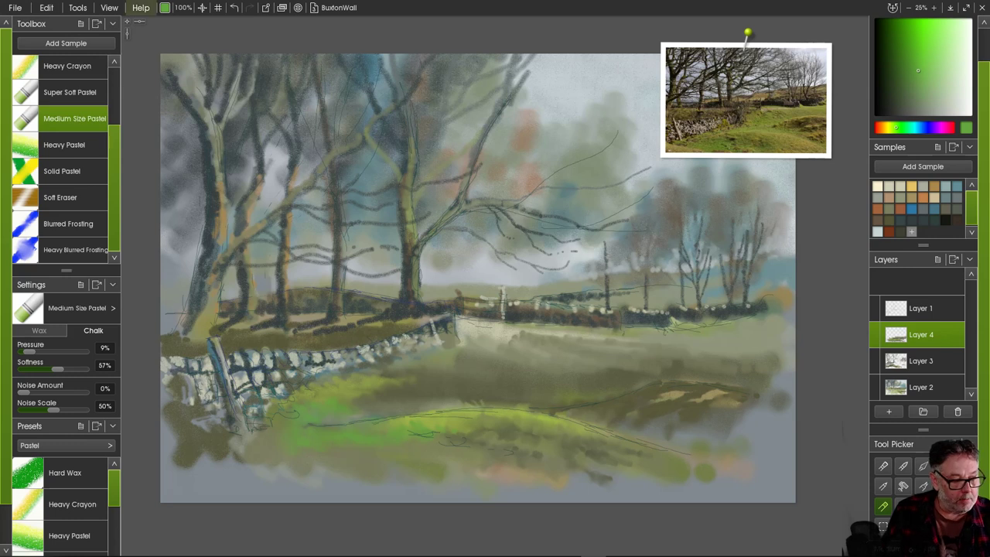
left_click_drag(184, 8, 175, 8)
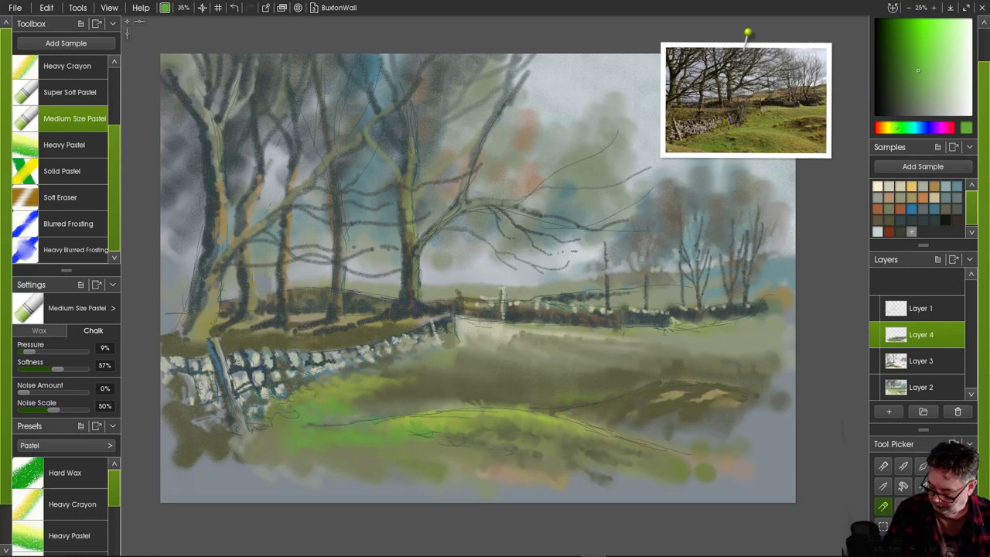
left_click(248, 369, "alt")
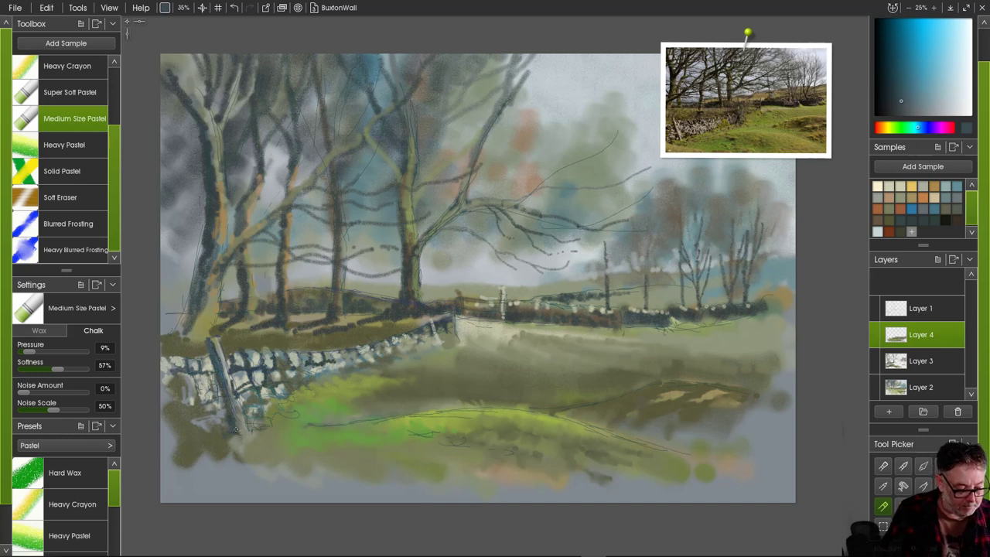
left_click_drag(235, 394, 245, 423)
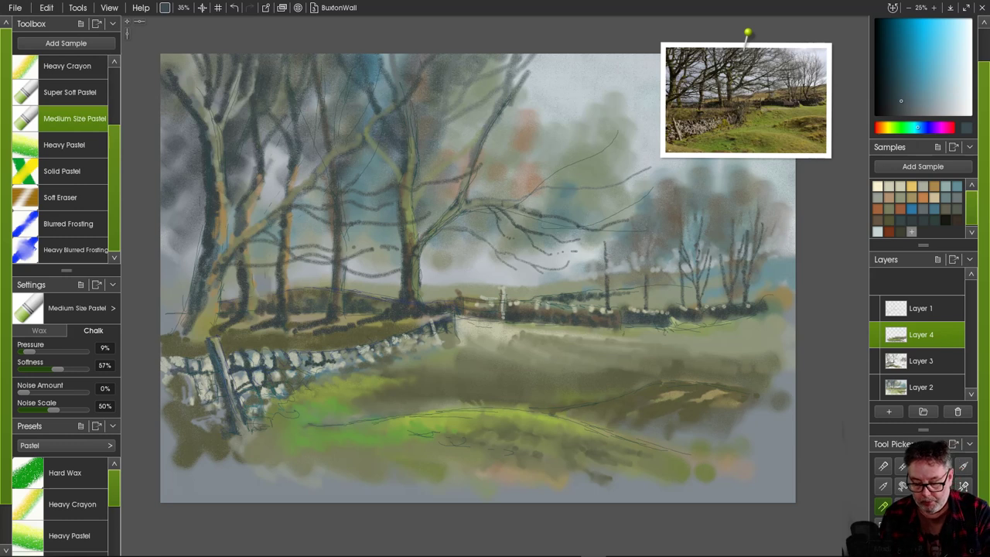
- Paint the gaps between stones and the shadows along the wall's base with a darker blue-grey saved sample
left_click(923, 220)
left_click(911, 220)
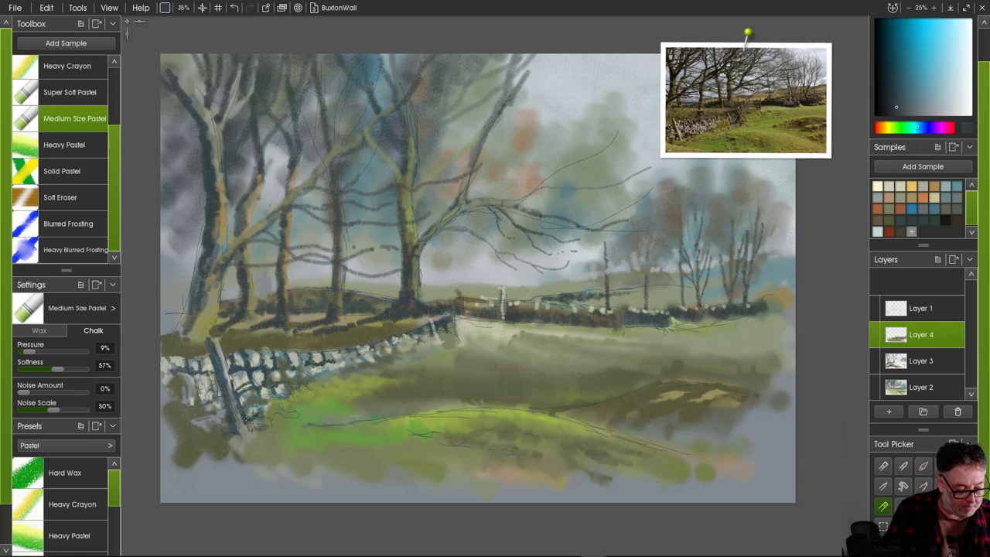
left_click_drag(259, 388, 257, 395)
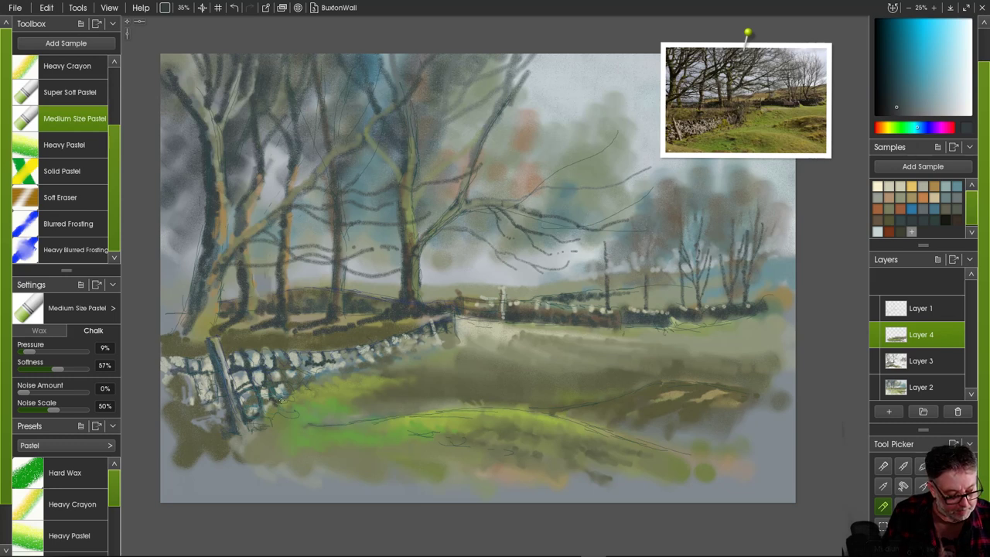
left_click_drag(281, 395, 288, 400)
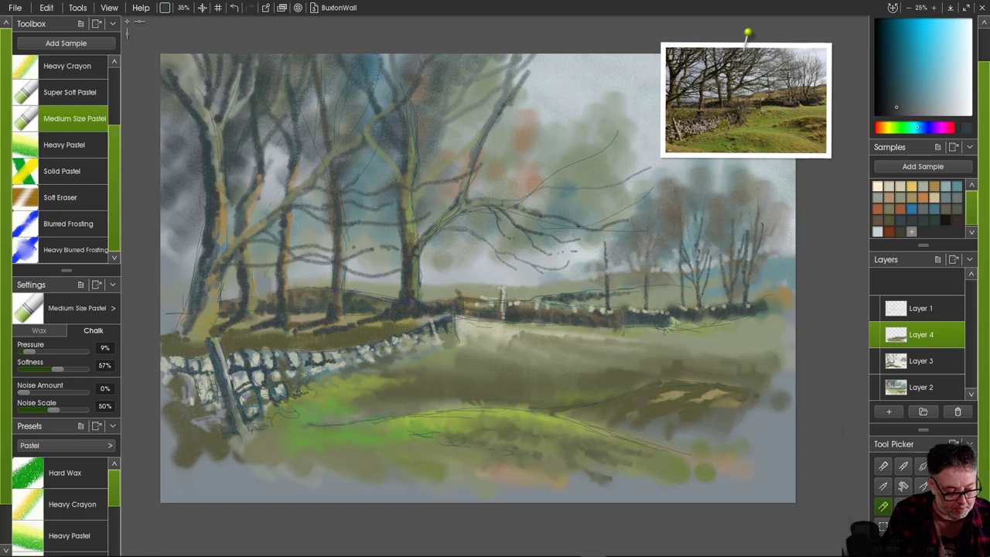
left_click_drag(294, 384, 319, 385)
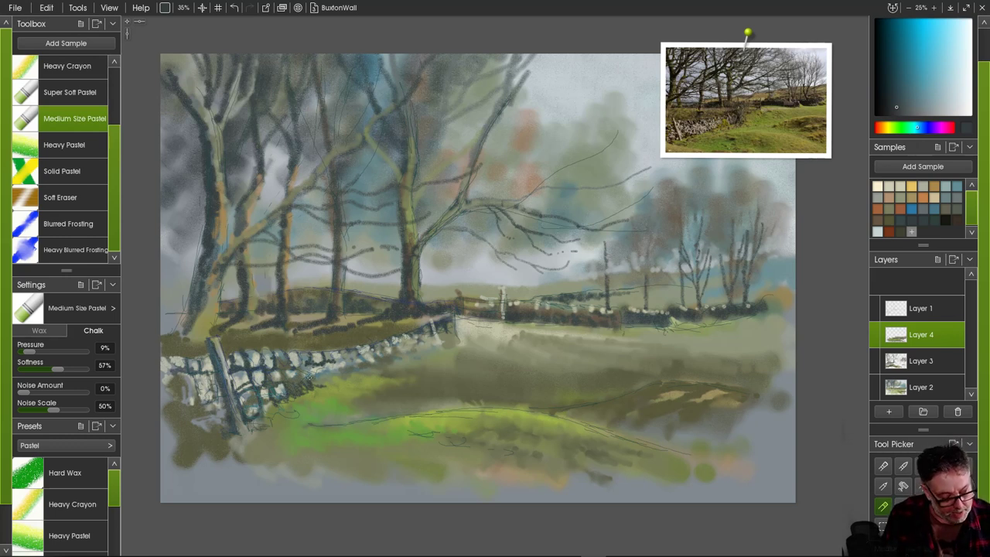
mouse_move(310, 376)
left_mouse_down()
mouse_move(333, 372)
mouse_move(319, 376)
left_mouse_up()
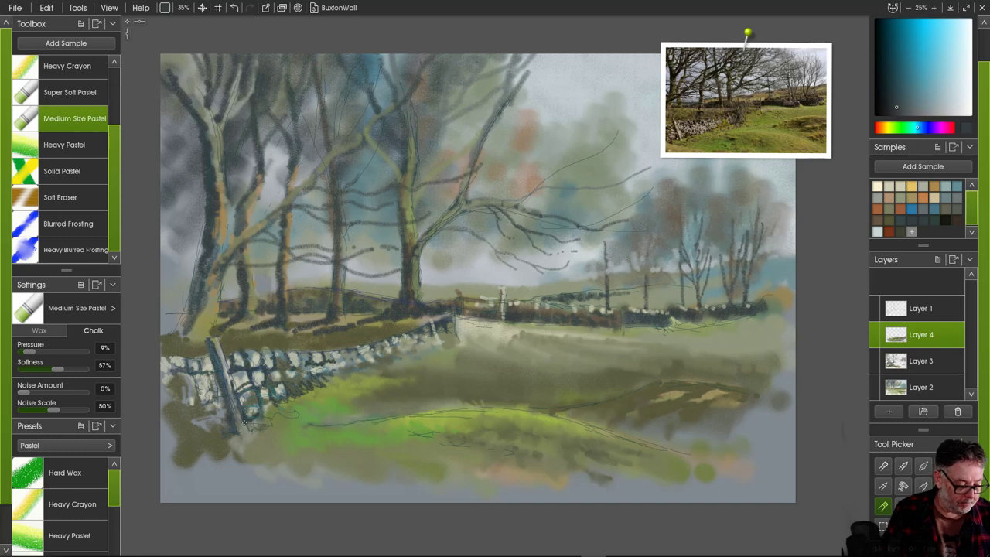
left_click_drag(219, 402, 225, 412)
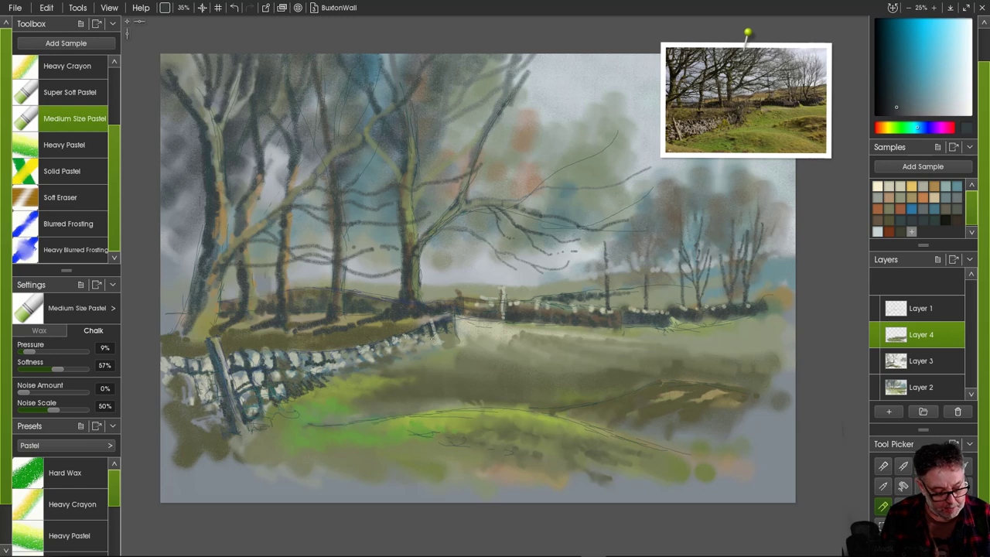
- Move the reference photo away from its corner and enlarge it to show the wall and gate in detail
left_click_drag(747, 35, 789, 192)
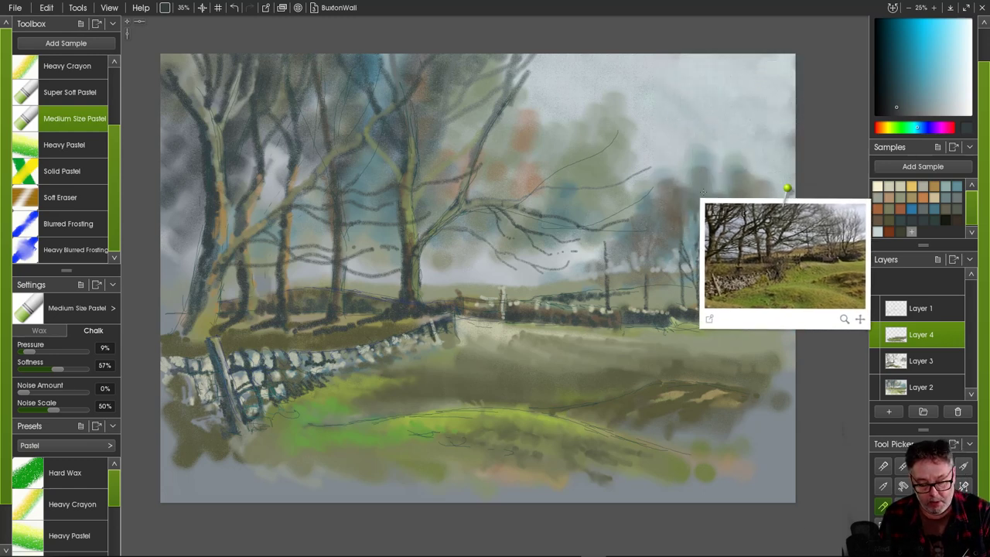
mouse_move(844, 319)
left_mouse_down()
mouse_move(955, 422)
mouse_move(859, 369)
mouse_move(530, 286)
mouse_move(347, 285)
mouse_move(426, 287)
left_mouse_up()
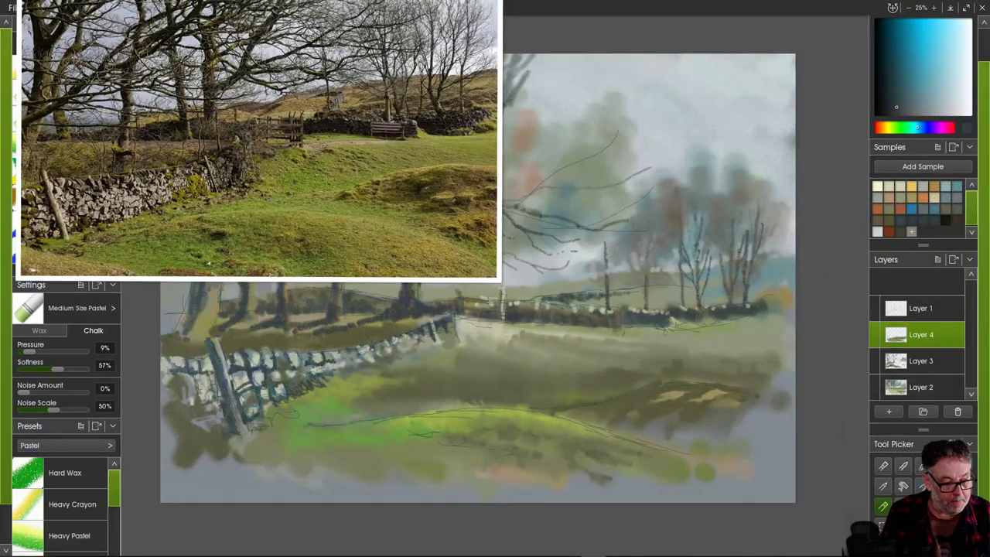
- Paint the gate's post and rails in dark blue-grey, and highlight them with a pale blue-grey
left_click_drag(502, 305, 502, 328)
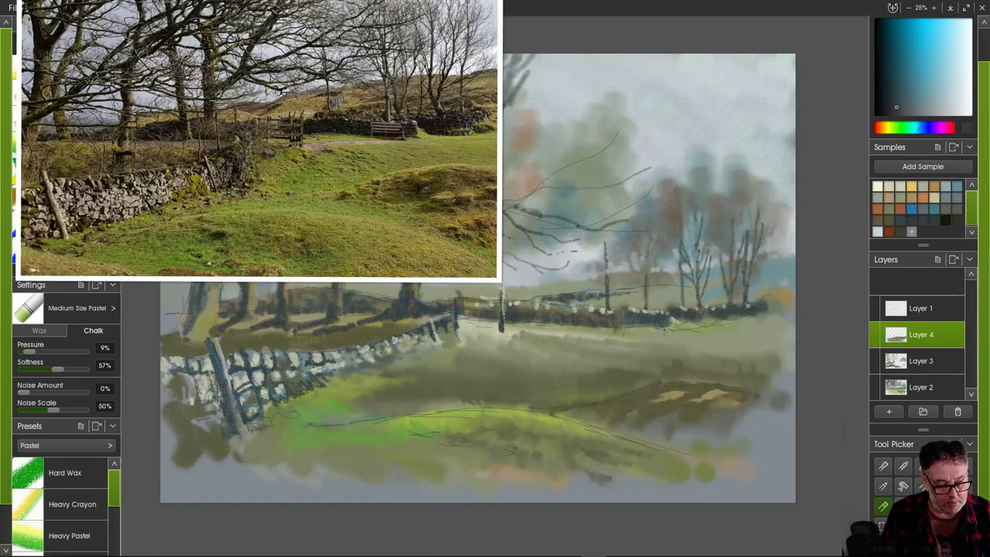
mouse_move(477, 322)
left_mouse_down()
mouse_move(500, 325)
mouse_move(460, 321)
left_mouse_up()
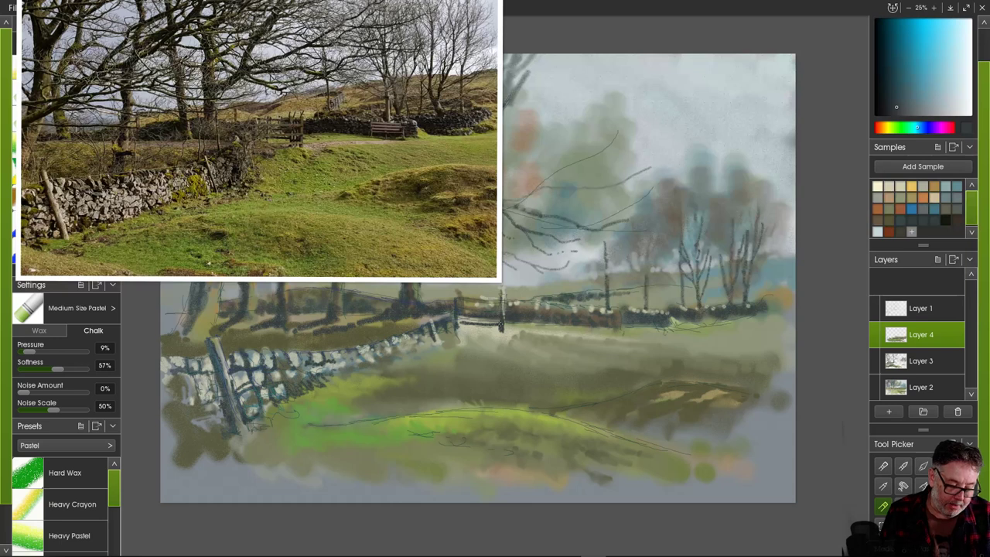
left_click_drag(501, 325, 465, 321)
left_click(963, 105)
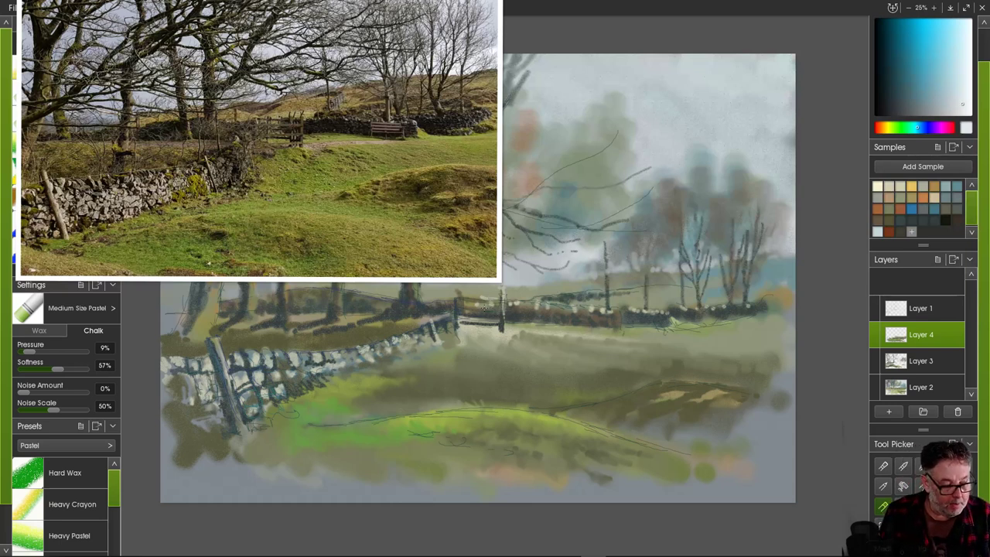
mouse_move(481, 311)
left_mouse_down()
mouse_move(501, 309)
mouse_move(461, 308)
mouse_move(493, 308)
mouse_move(460, 298)
mouse_move(495, 299)
left_mouse_up()
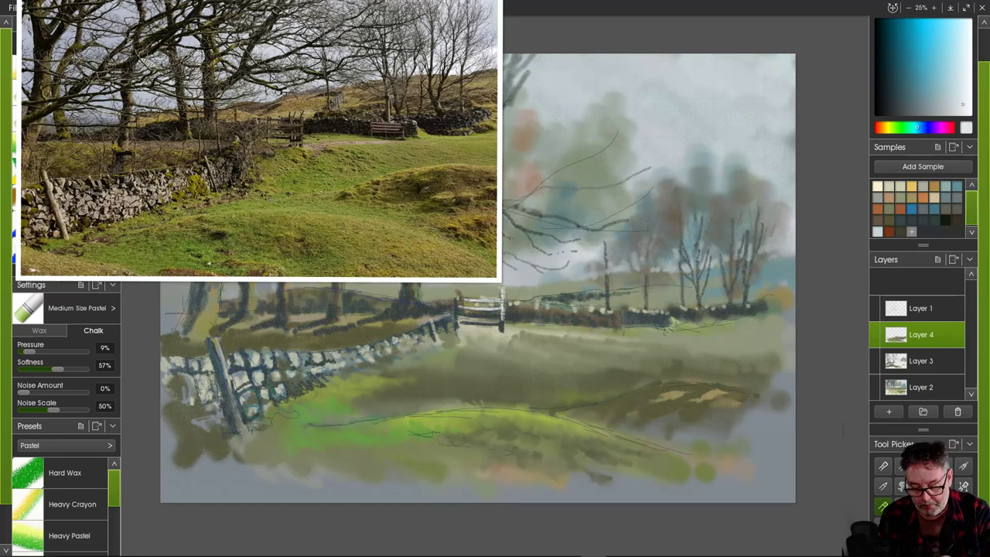
- Add darker brown touches to the gate using a saved sample, and paint grass along its base with a green picked from the painting
left_click(878, 220)
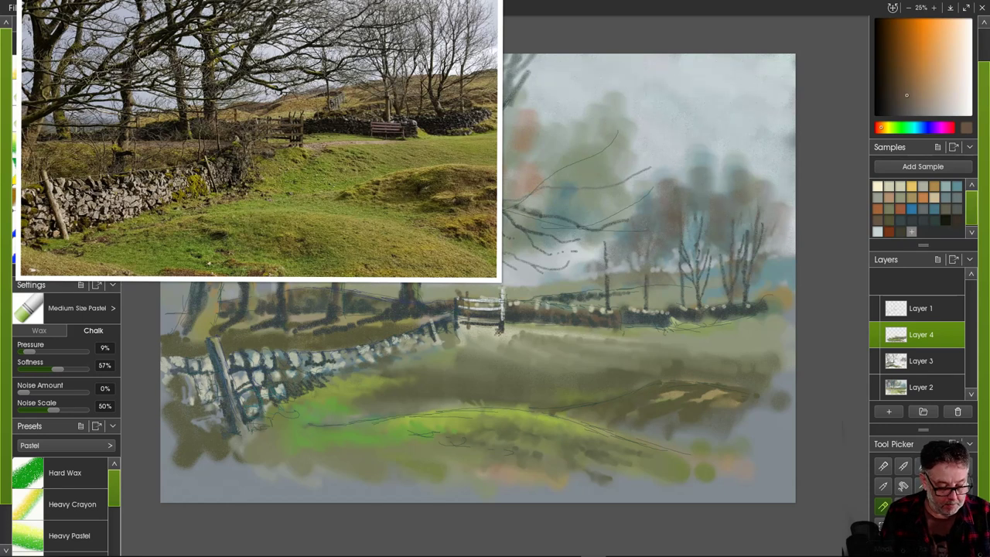
left_click(359, 386, "alt")
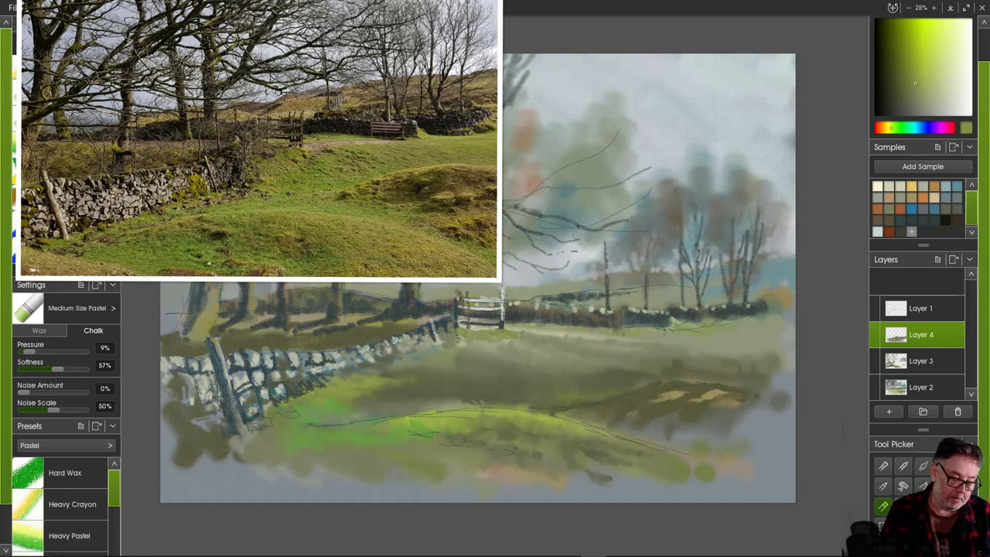
- Shrink the reference photo and place it over the sky, keeping the Medium Size Pastel as the active tool
mouse_move(491, 287)
left_mouse_down()
mouse_move(753, 399)
mouse_move(609, 301)
mouse_move(600, 274)
mouse_move(692, 210)
left_mouse_up()
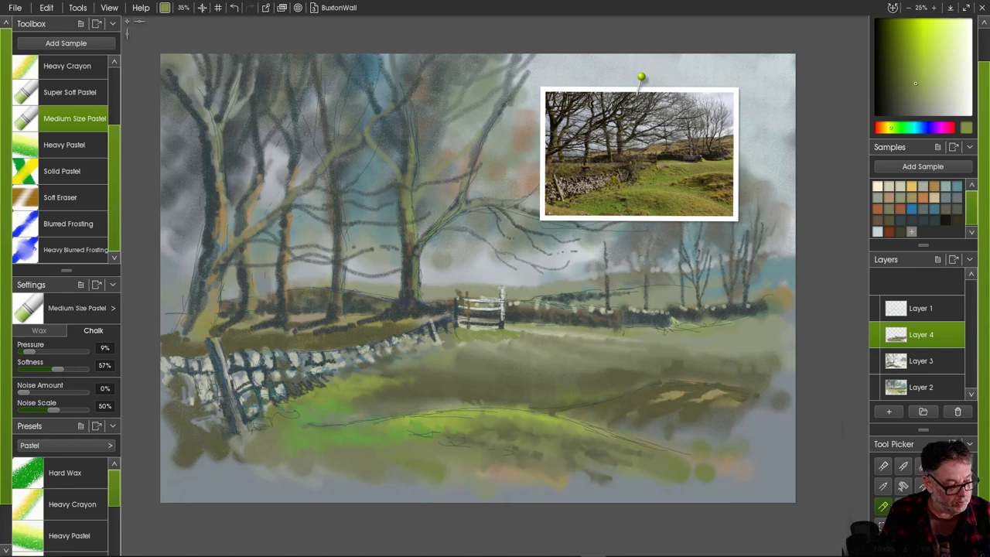
left_click(75, 249)
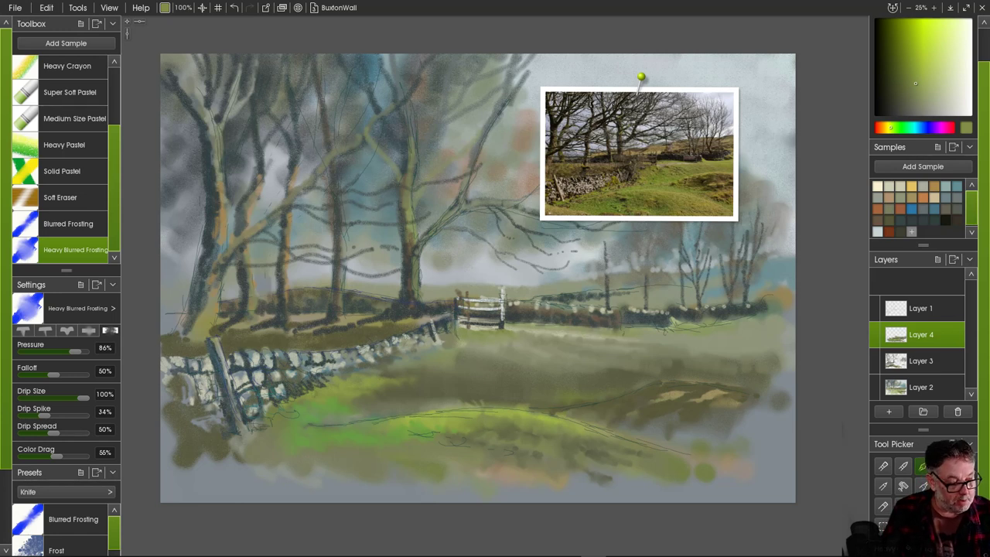
left_click(882, 506)
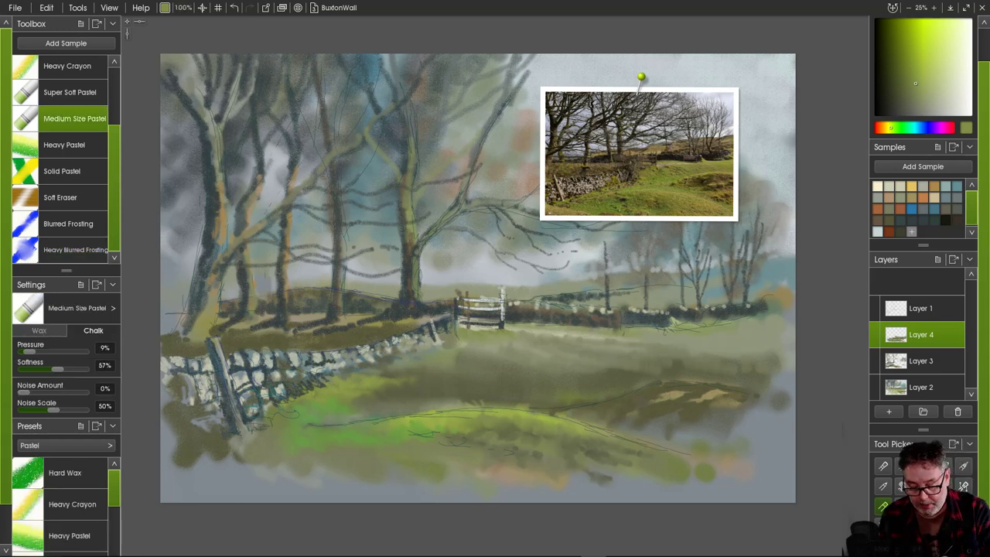
- Paint a dark green-grey shadow on the ground beneath the gate, and soften it with Heavy Blurred Frosting
left_click(934, 220)
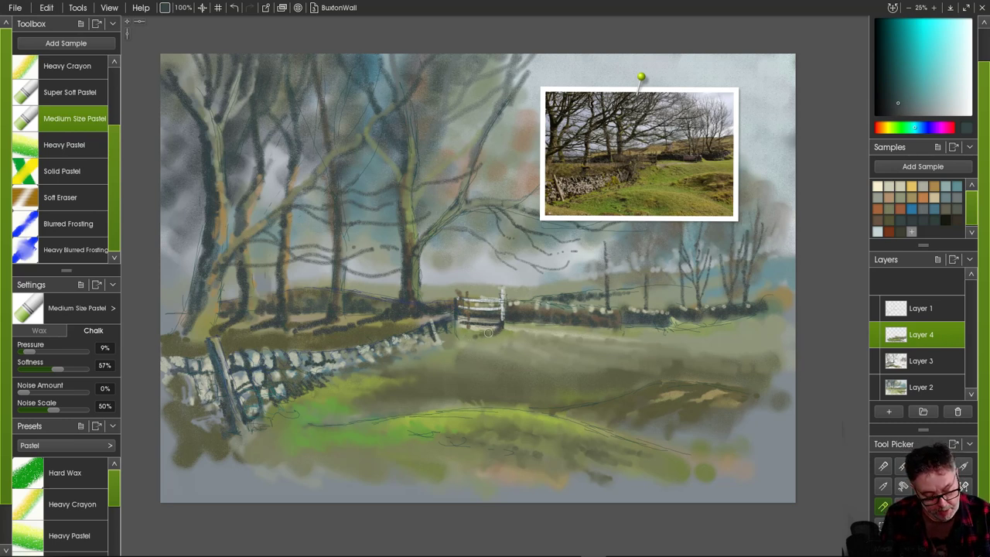
left_click_drag(488, 333, 456, 338)
mouse_move(459, 337)
left_mouse_down()
mouse_move(450, 340)
mouse_move(489, 334)
mouse_move(470, 345)
left_mouse_up()
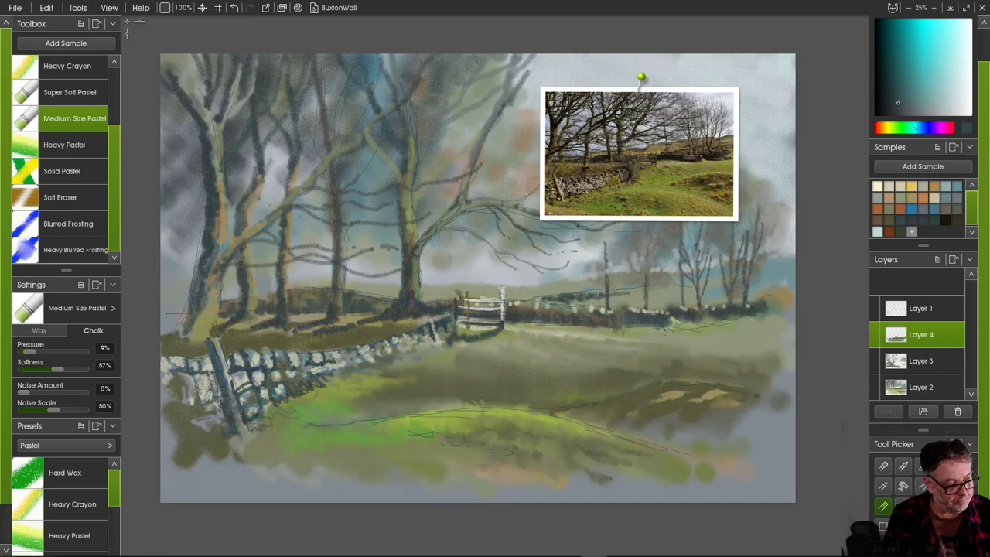
left_click(75, 249)
left_click_drag(492, 339, 497, 337)
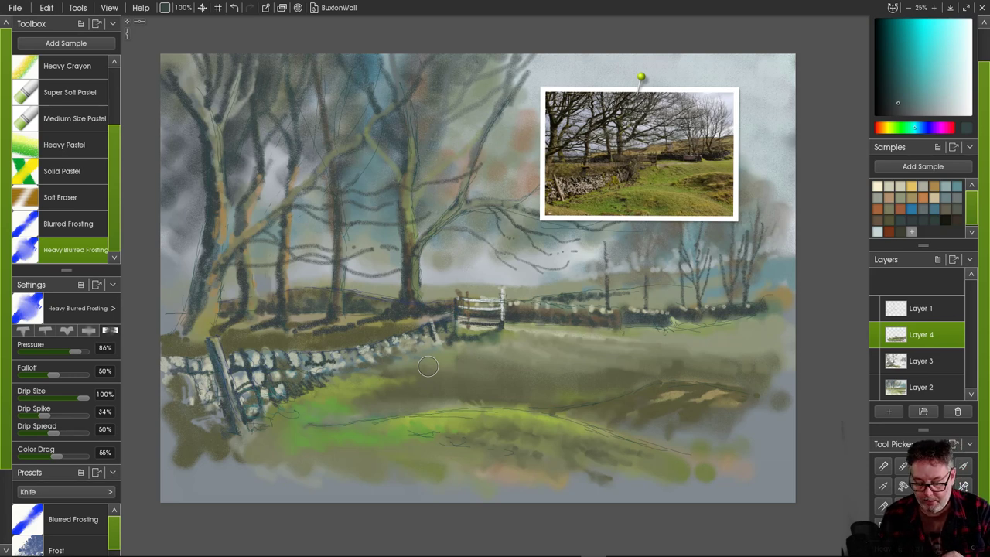
- Add a new layer above Layer 4 and prepare the Medium Size Pastel at 79% with a very pale grey
left_click(889, 411)
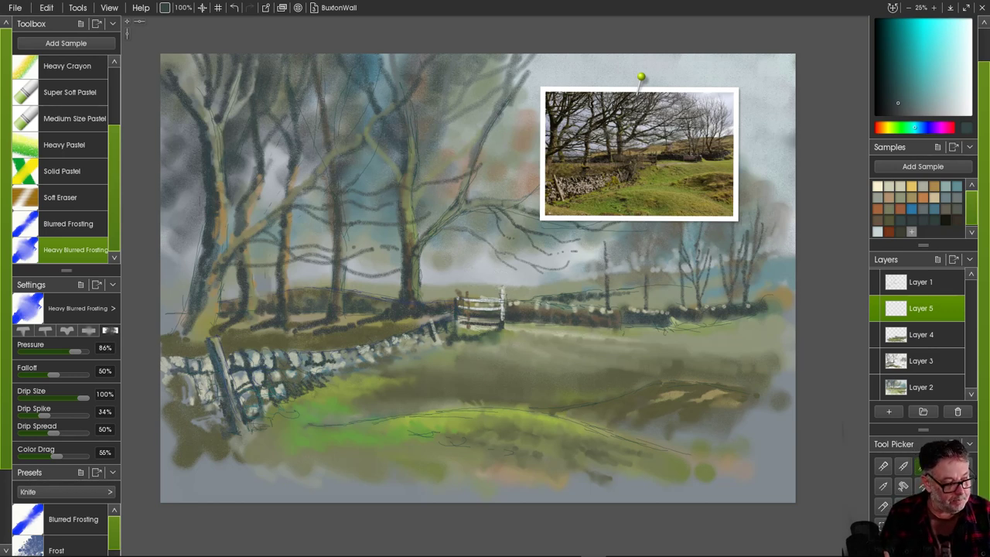
left_click(74, 119)
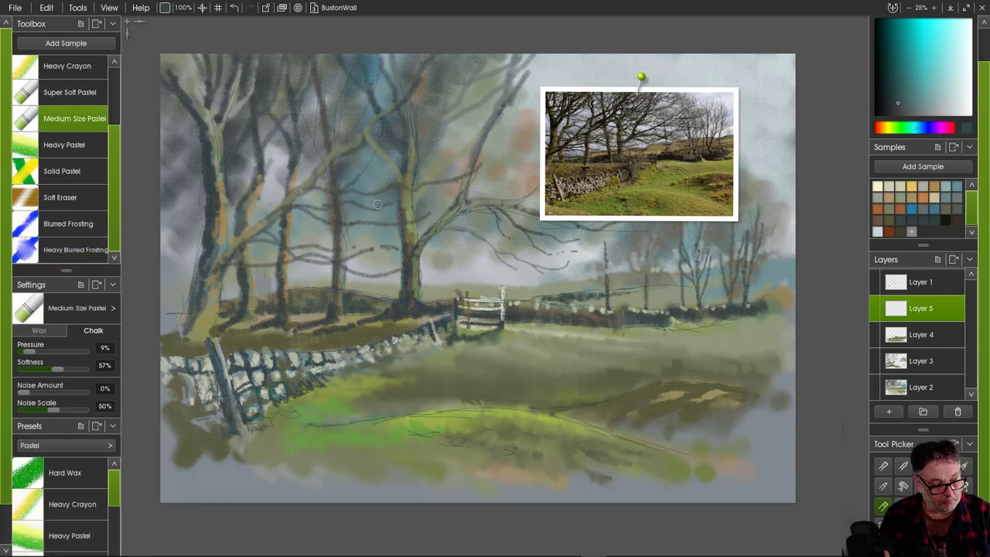
left_click_drag(183, 7, 174, 7)
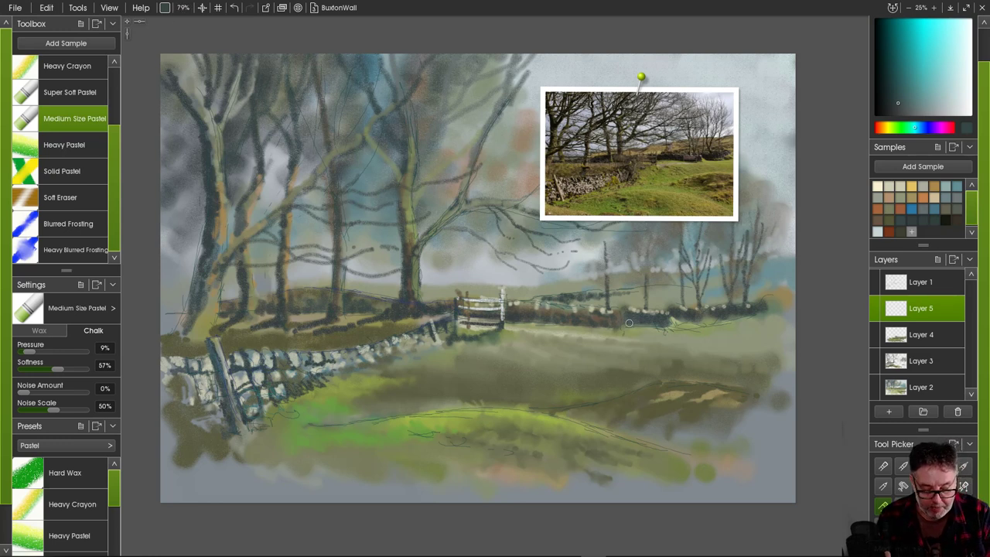
left_click(946, 187)
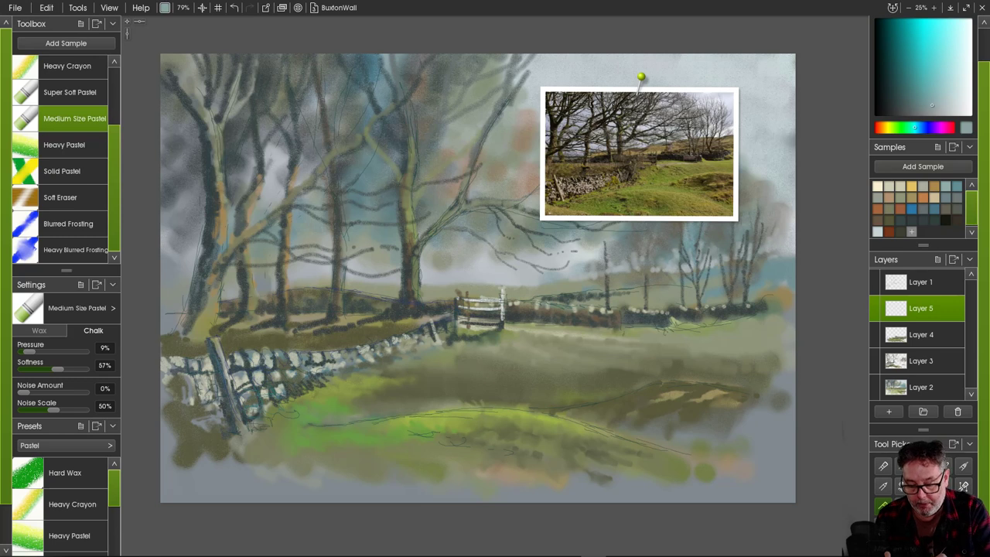
left_click_drag(932, 106, 957, 110)
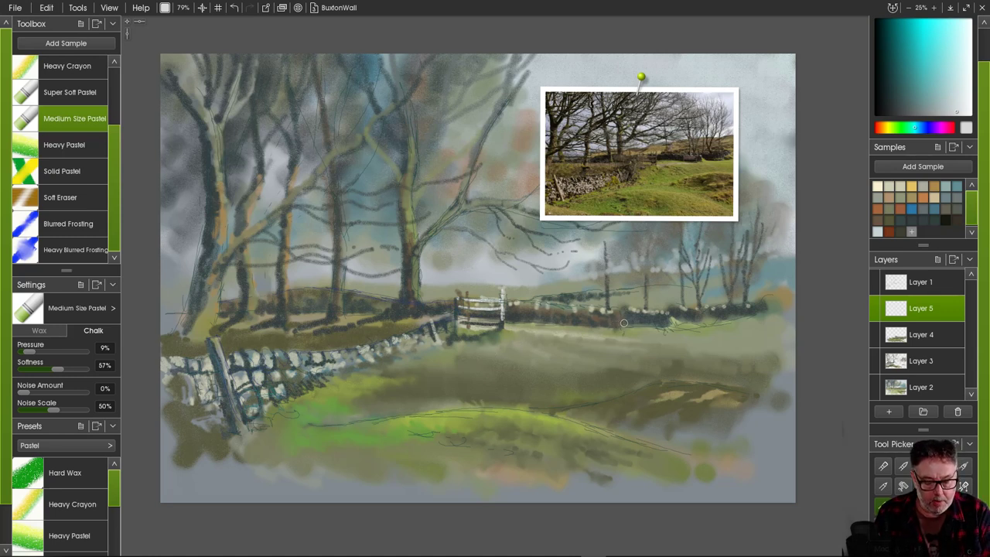
- Reduce the Medium Size Pastel to 34% and draw the bench's pale top slat in front of the far wall
left_click_drag(667, 320, 643, 319)
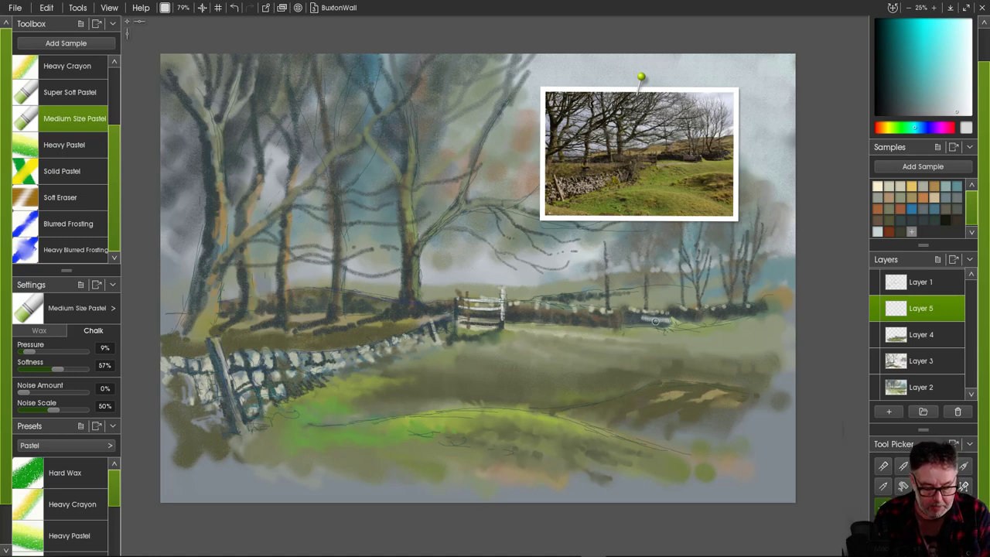
key("ctrl+z")
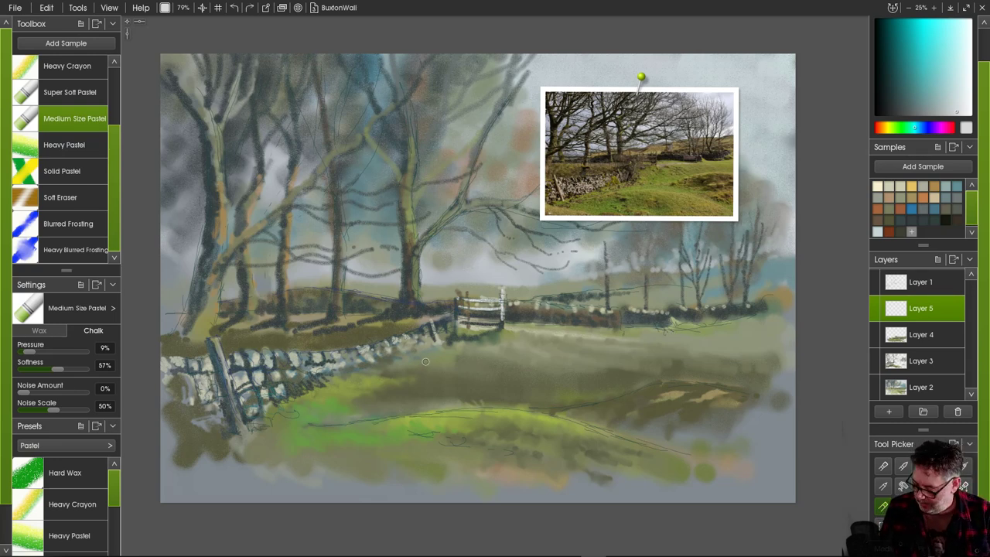
scroll(466, 319, "up", 3)
scroll(493, 282, "up", 3)
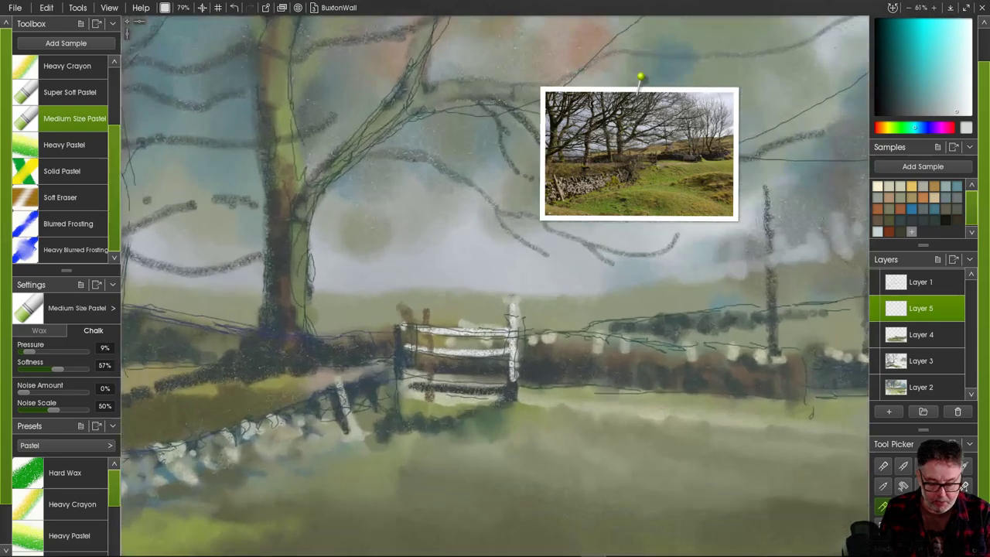
left_click_drag(647, 379, 287, 331)
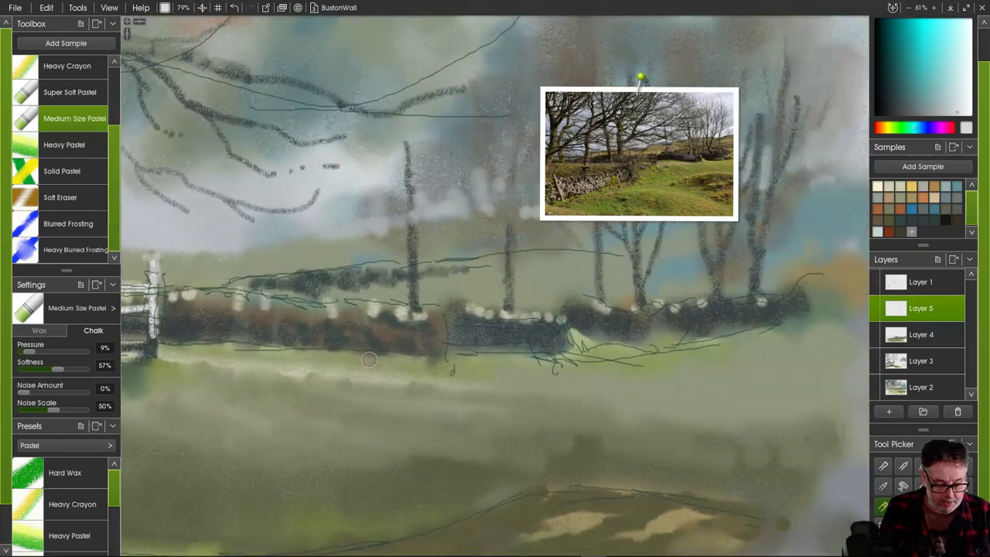
scroll(495, 287, "up", 2)
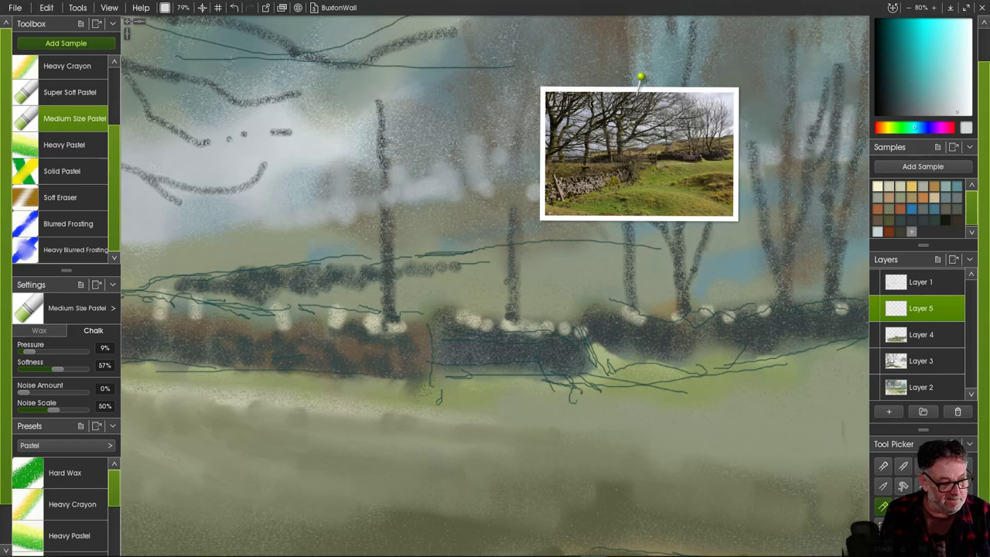
left_click_drag(184, 8, 166, 8)
key("bracketleft")
key("bracketleft")
key("bracketleft")
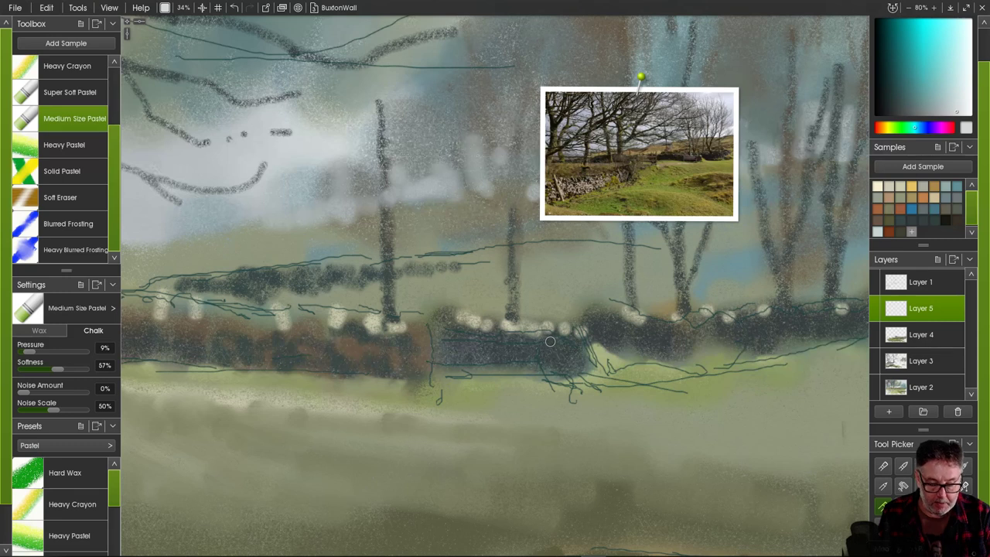
left_click_drag(553, 338, 450, 339)
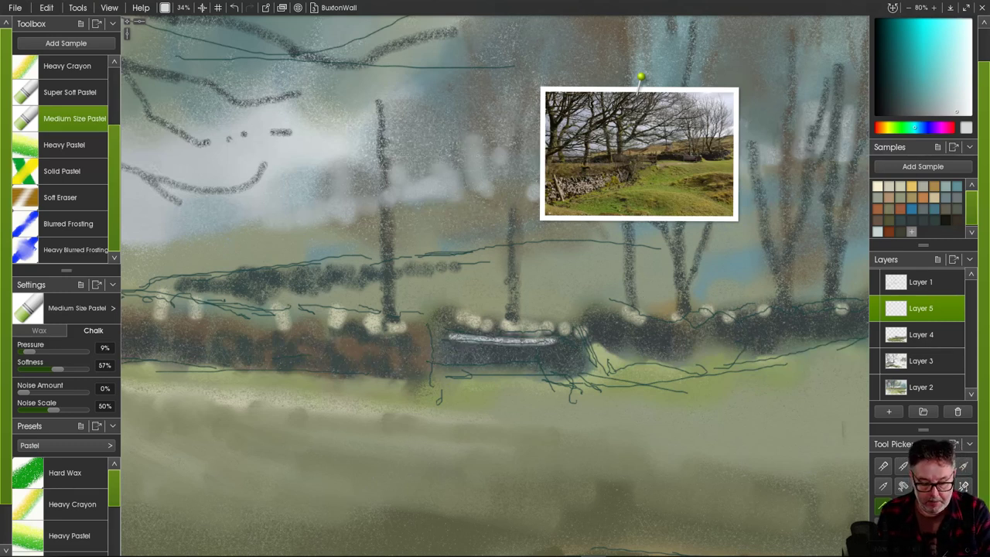
- Draw the bench's lower slats and seat with a warm grey-beige saved sample
left_click(889, 198)
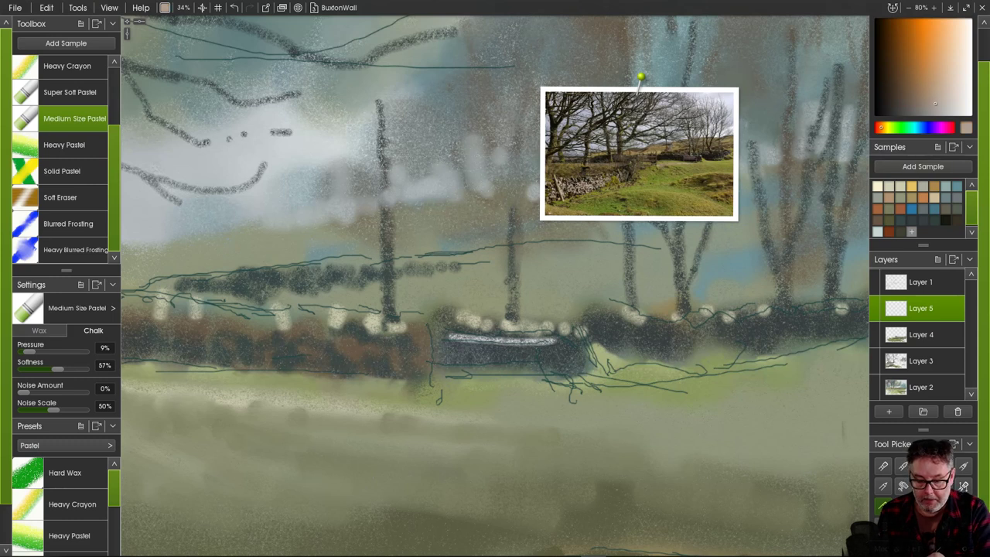
mouse_move(529, 350)
left_mouse_down()
mouse_move(557, 352)
mouse_move(462, 347)
left_mouse_up()
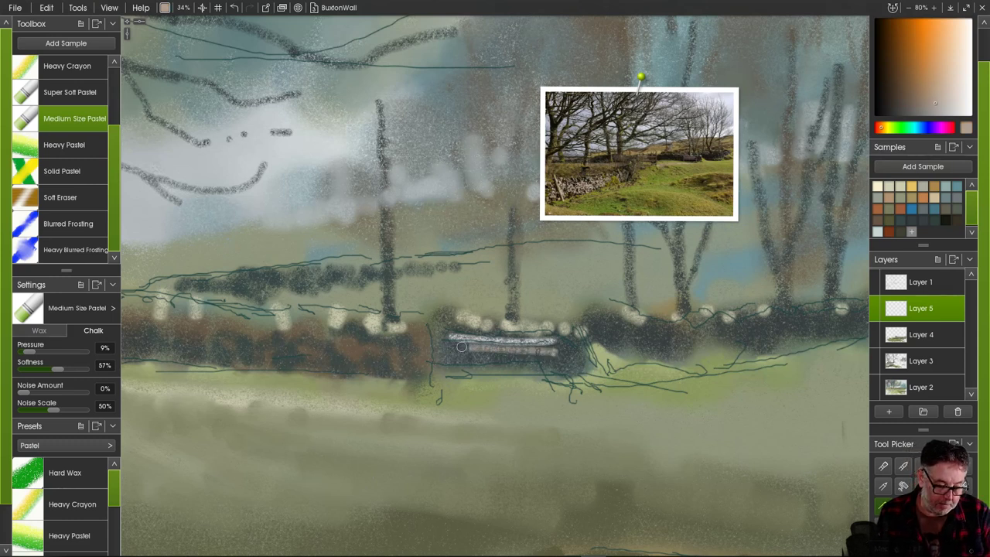
left_click_drag(567, 363, 442, 360)
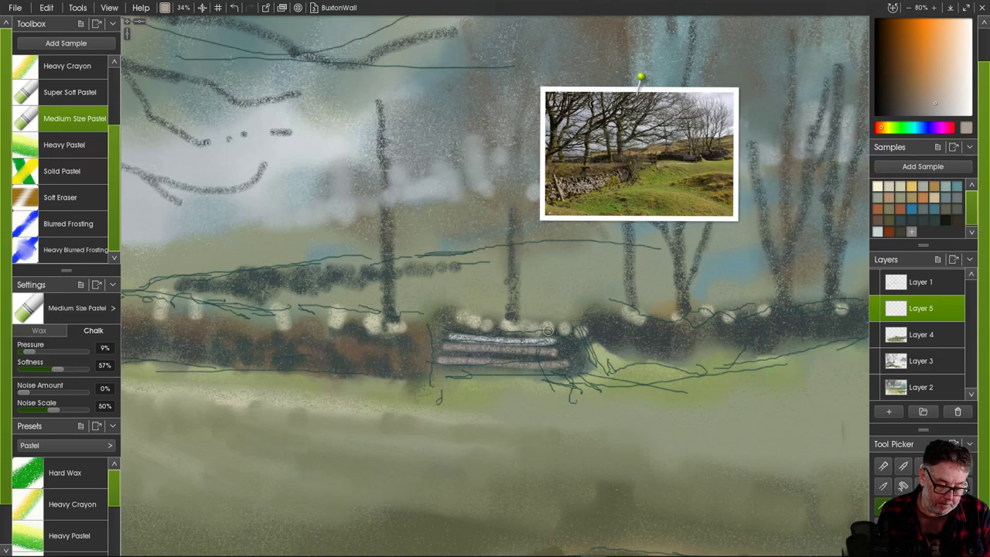
left_click_drag(548, 364, 441, 359)
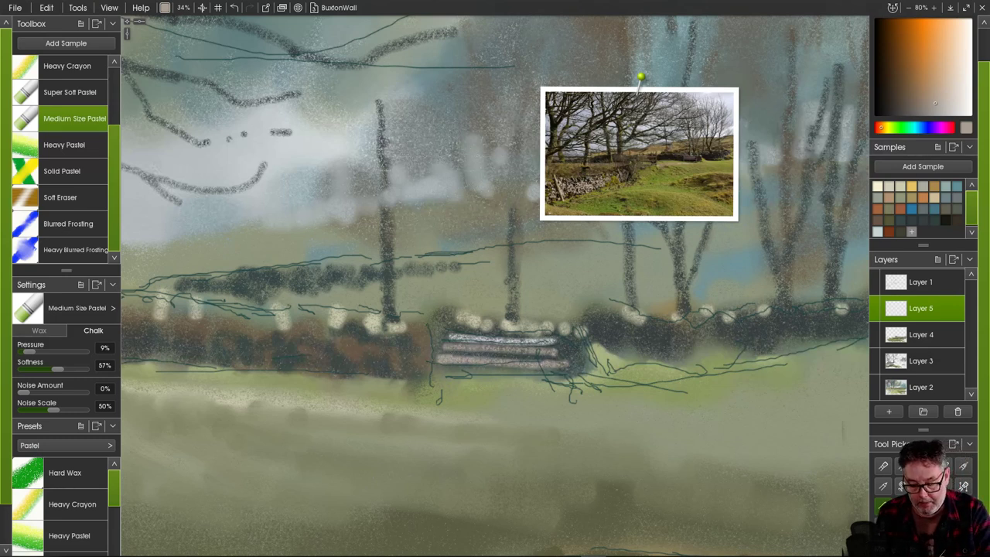
- Define the bench's legs, the gaps between its slats and the shadow beneath it with a dark blue-grey saved sample
left_click(922, 220)
mouse_move(555, 373)
left_mouse_down()
mouse_move(467, 372)
mouse_move(479, 370)
left_mouse_up()
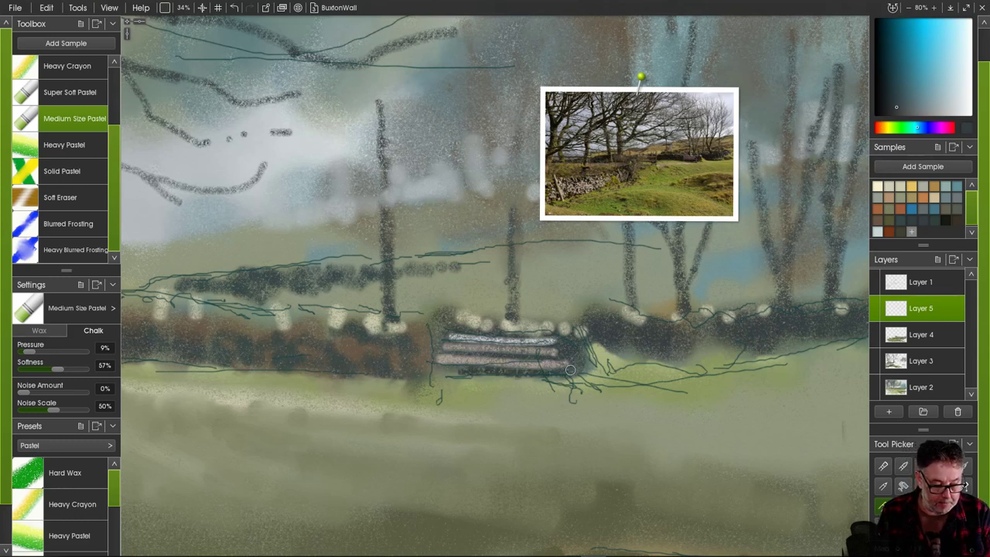
mouse_move(570, 371)
left_mouse_down()
mouse_move(564, 353)
mouse_move(569, 361)
mouse_move(538, 357)
mouse_move(554, 356)
left_mouse_up()
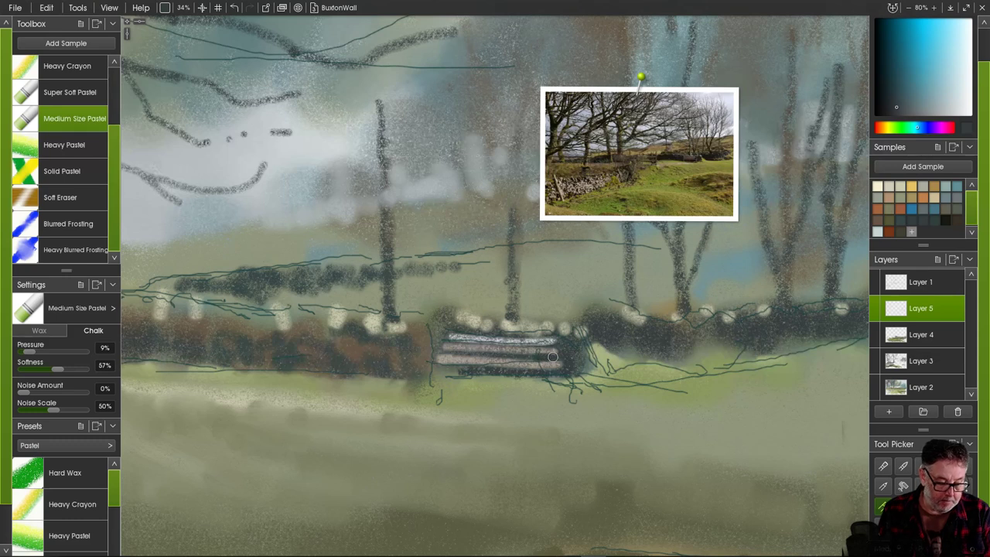
left_click_drag(450, 365, 453, 369)
mouse_move(554, 346)
left_mouse_down()
mouse_move(438, 343)
mouse_move(436, 334)
mouse_move(442, 362)
left_mouse_up()
left_click_drag(562, 378, 581, 372)
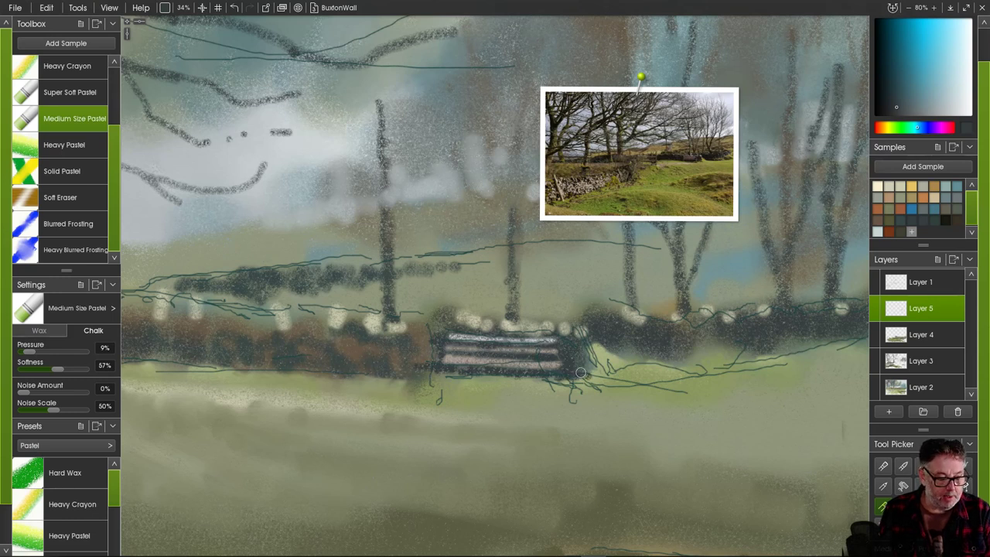
mouse_move(497, 379)
left_mouse_down()
mouse_move(433, 379)
mouse_move(519, 383)
mouse_move(436, 372)
mouse_move(421, 386)
left_mouse_up()
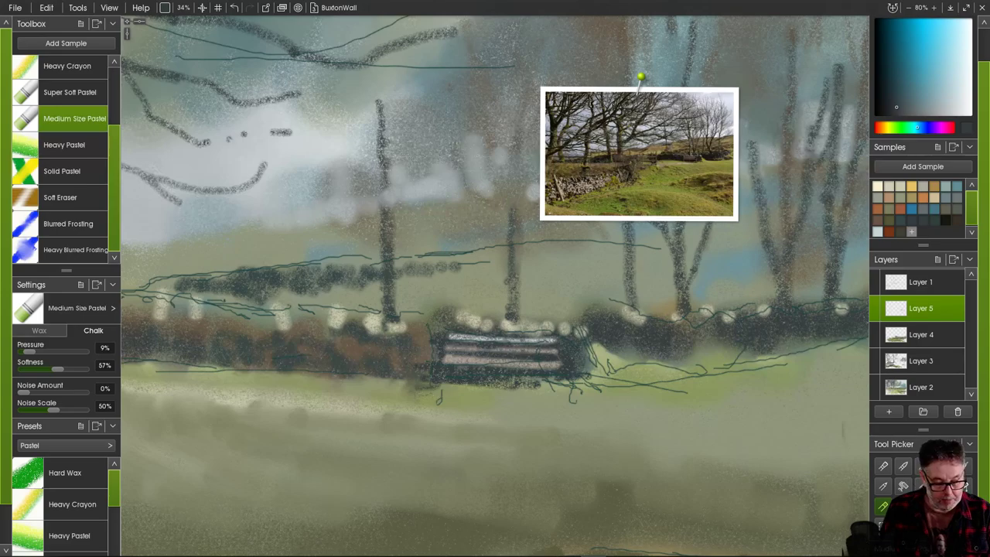
scroll(435, 398, "down", 4)
scroll(493, 276, "down", 3)
scroll(494, 276, "up", 1)
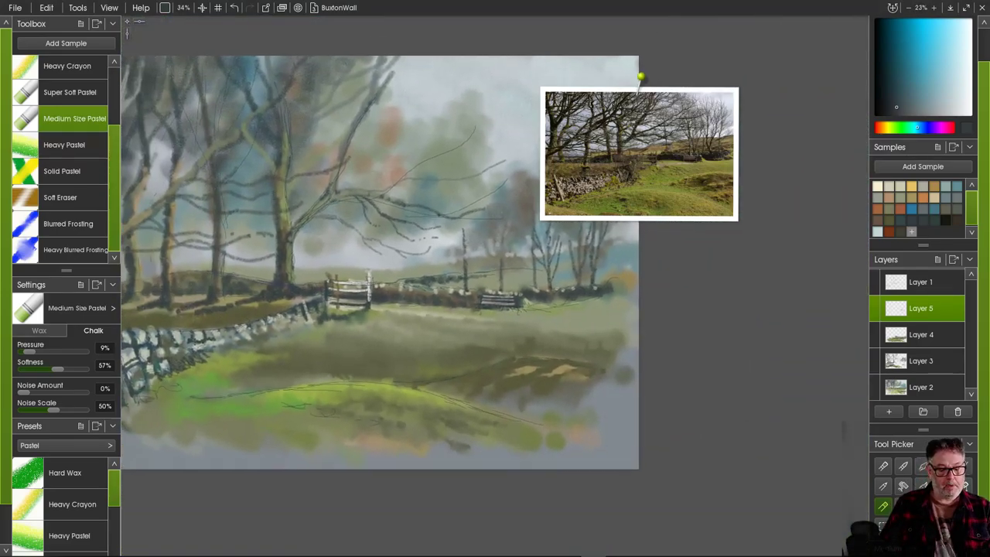
key("ctrl+minus")
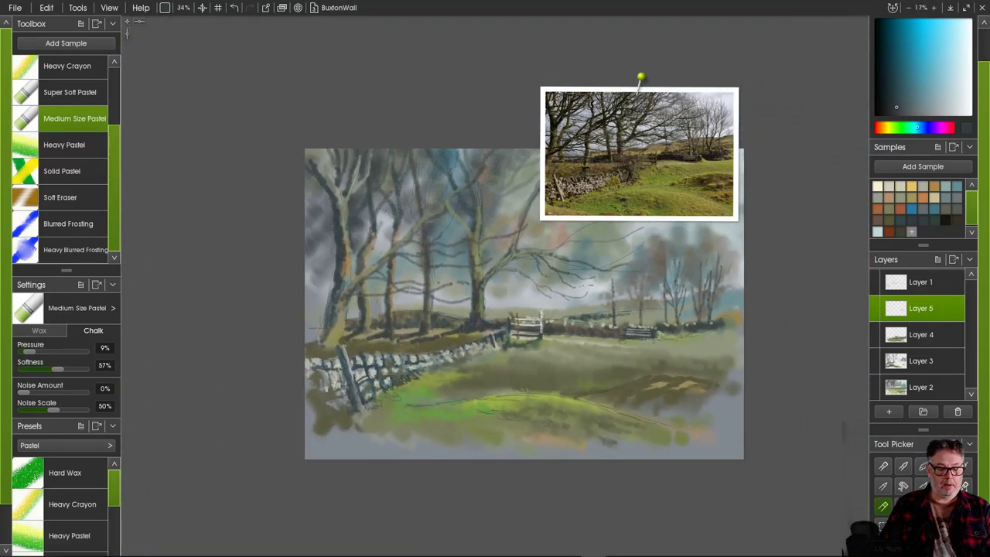
scroll(498, 273, "up", 3)
mouse_move(711, 213)
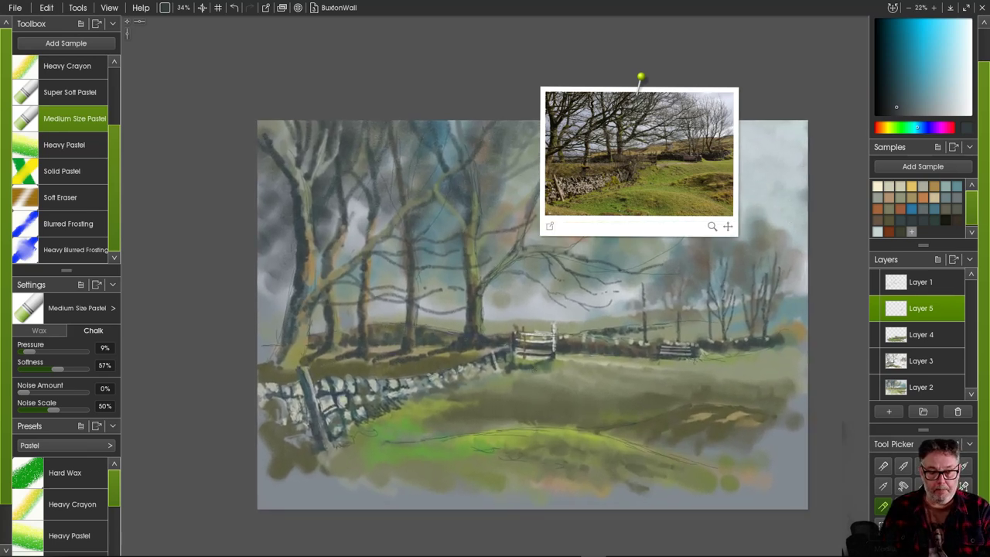
- Erase the top of the gate's tall pale post on Layer 4 with the Soft Eraser at 50%
left_click_drag(712, 226, 760, 139)
left_click_drag(532, 314, 501, 334)
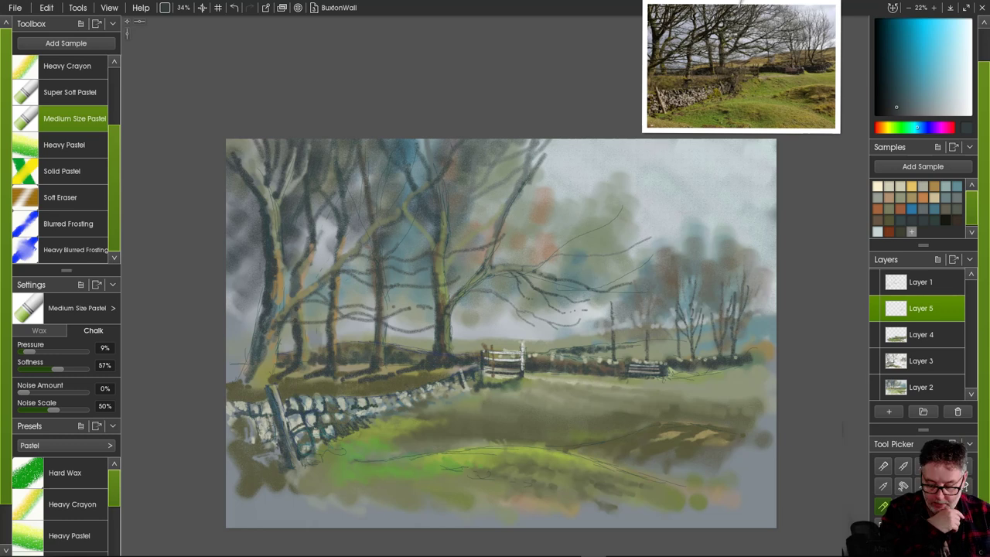
left_click(921, 335)
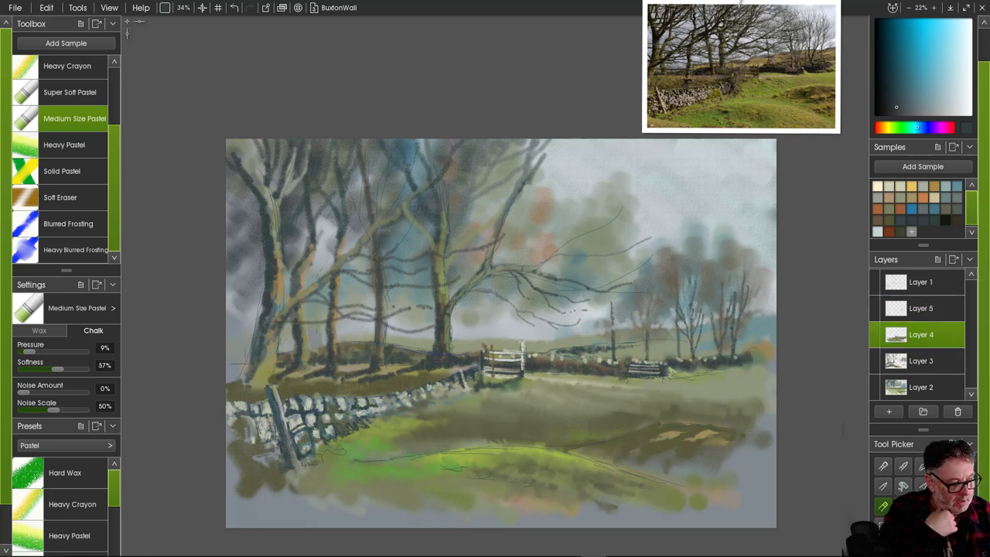
left_click(60, 197)
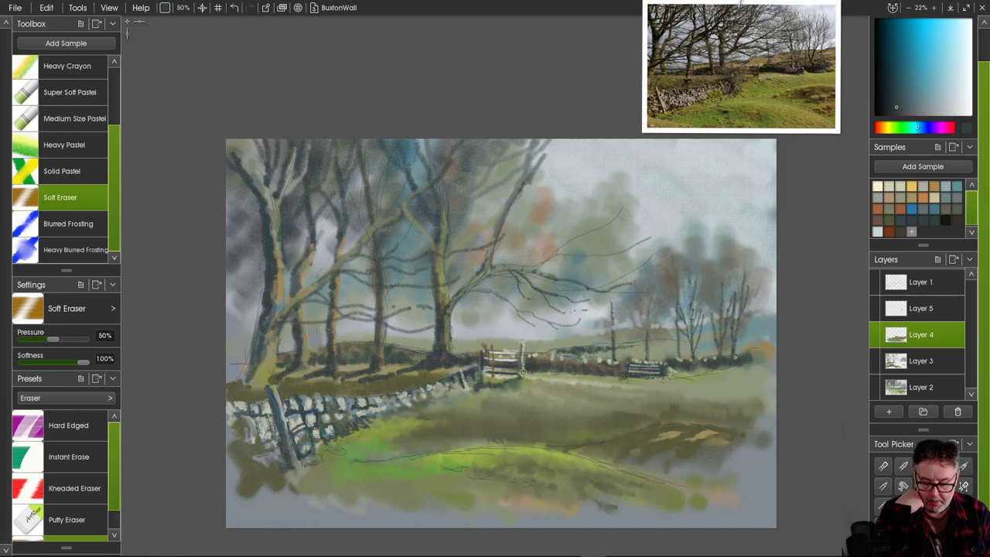
left_click(920, 361)
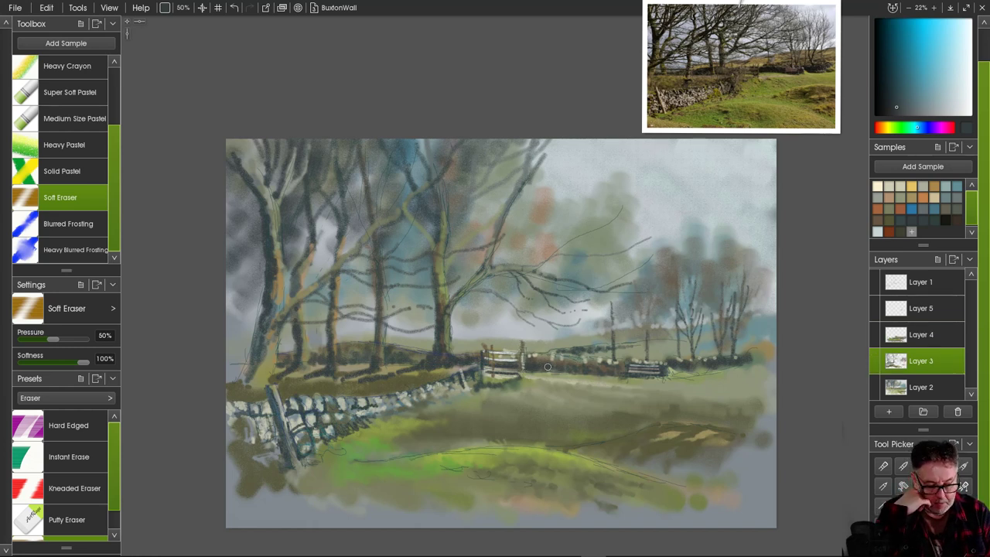
- Soften the background around the gate on Layer 2 with Heavy Blurred Frosting at 70%
left_click(947, 389)
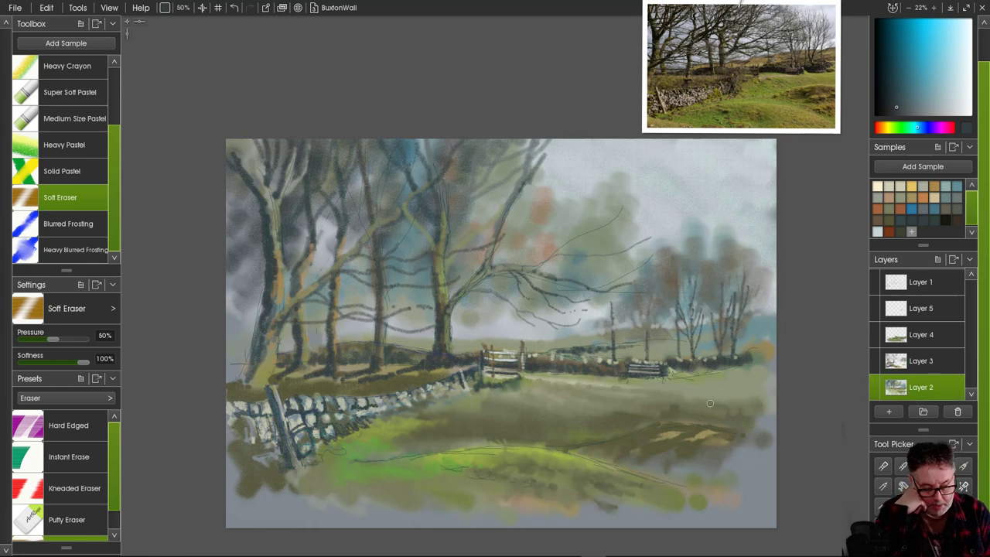
left_click(75, 250)
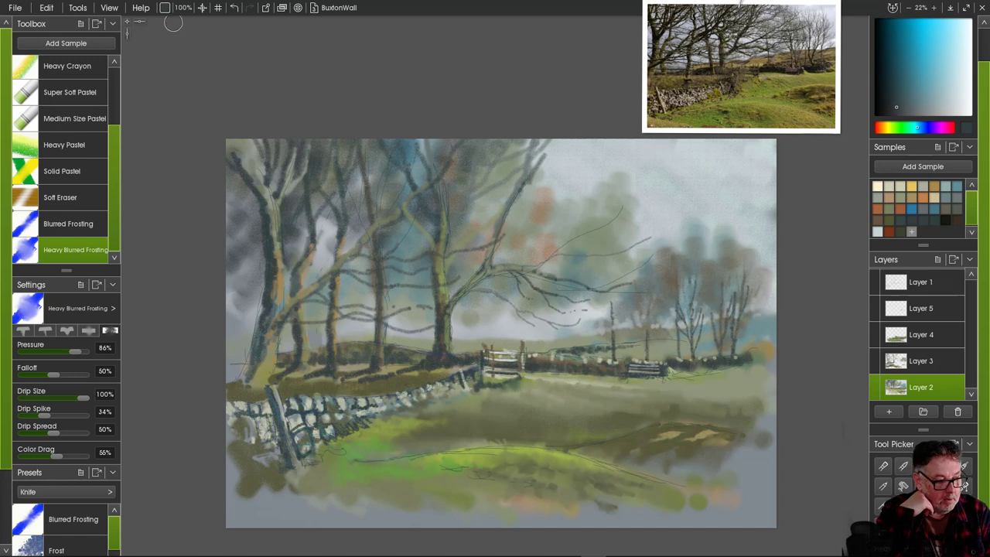
left_click_drag(183, 8, 160, 8)
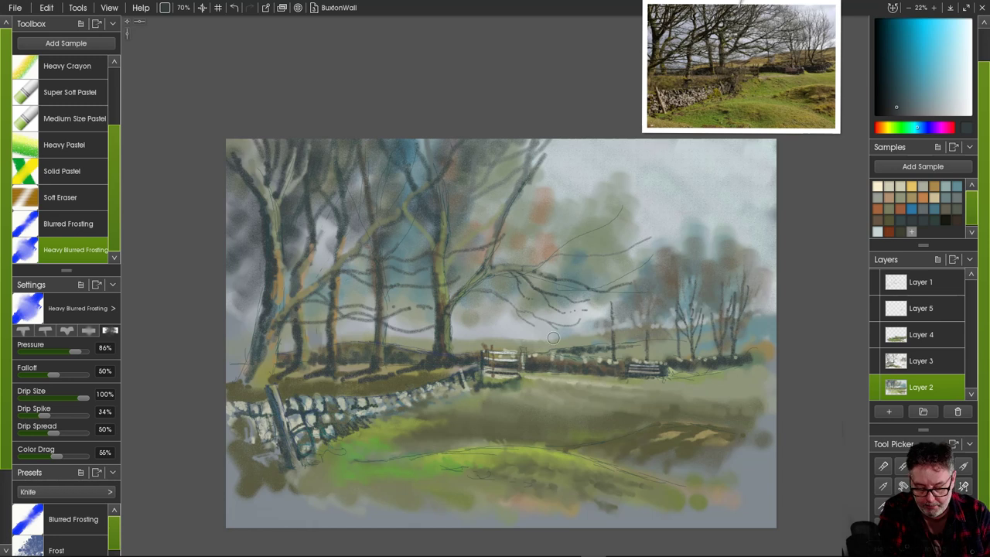
- Return to Layer 5 with the Medium Size Pastel reduced to 54%
left_click(920, 308)
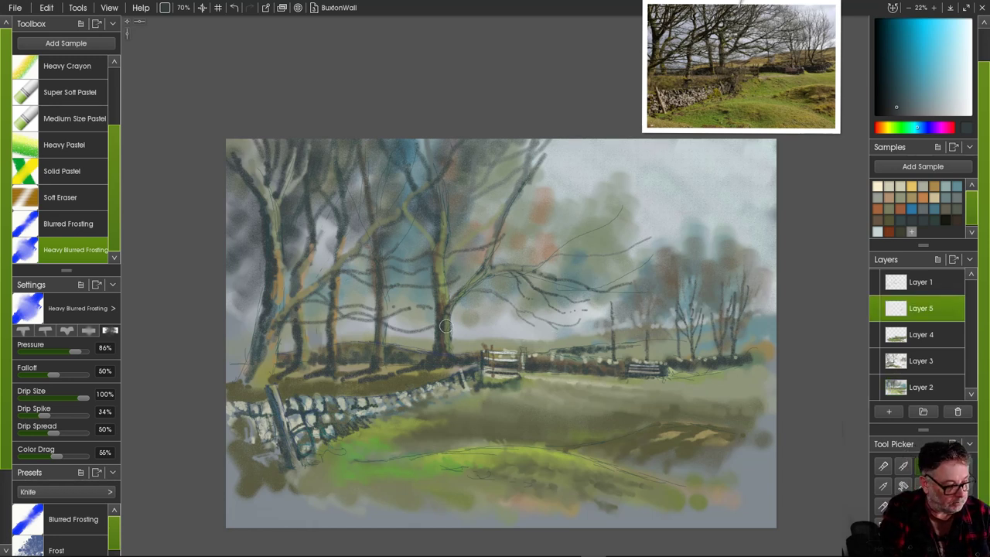
left_click(74, 118)
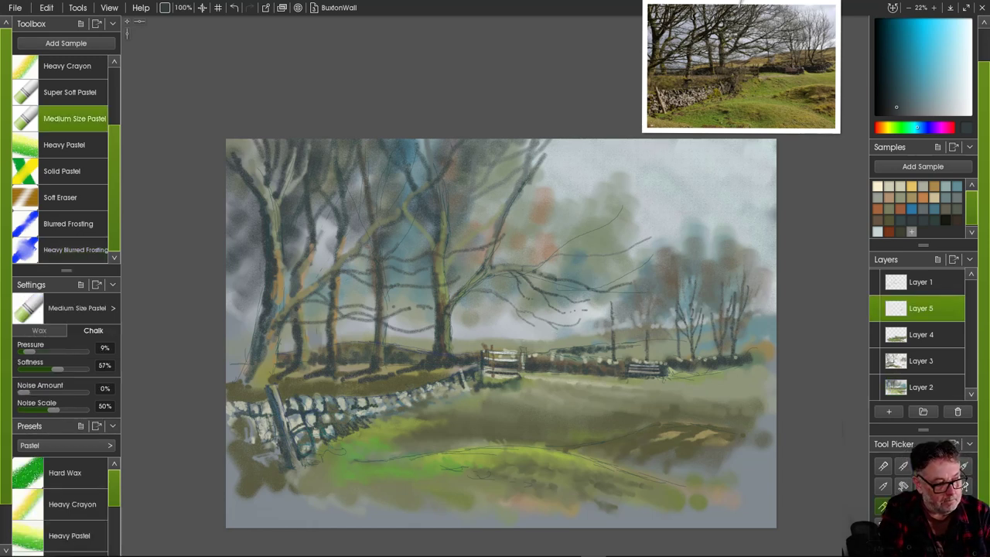
left_click_drag(183, 8, 166, 7)
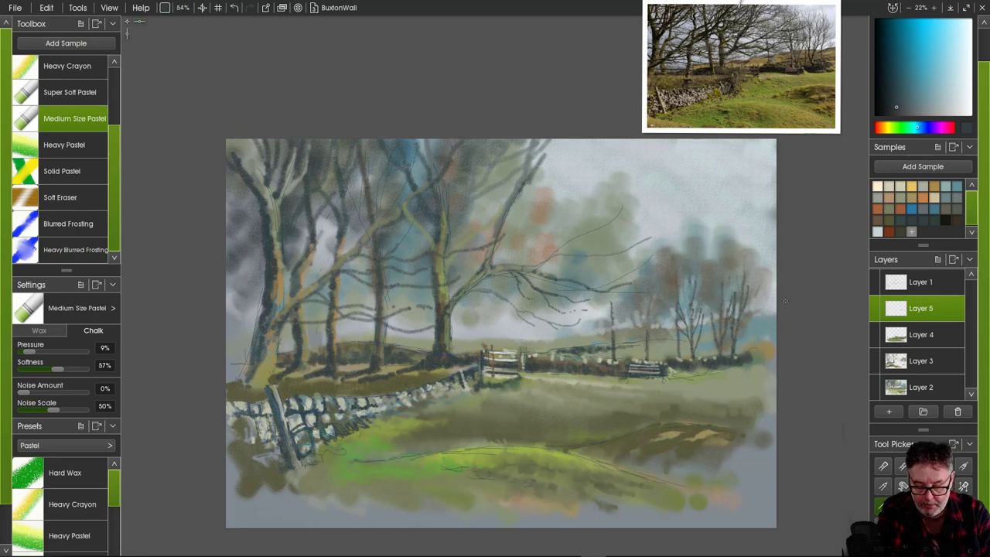
- Try to extend the gate's bars past its far post in a pale warm grey
left_click(878, 209)
left_click(927, 102)
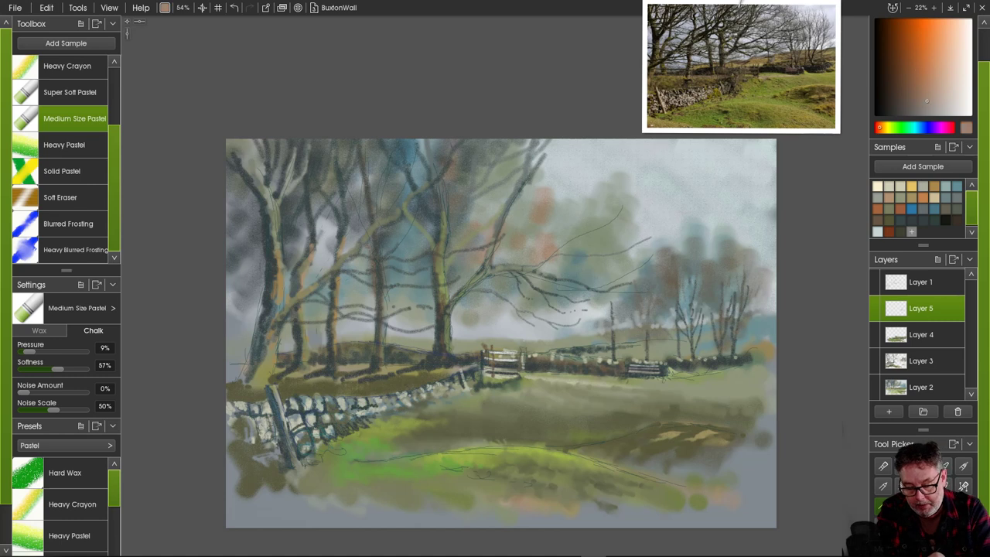
left_click(929, 108)
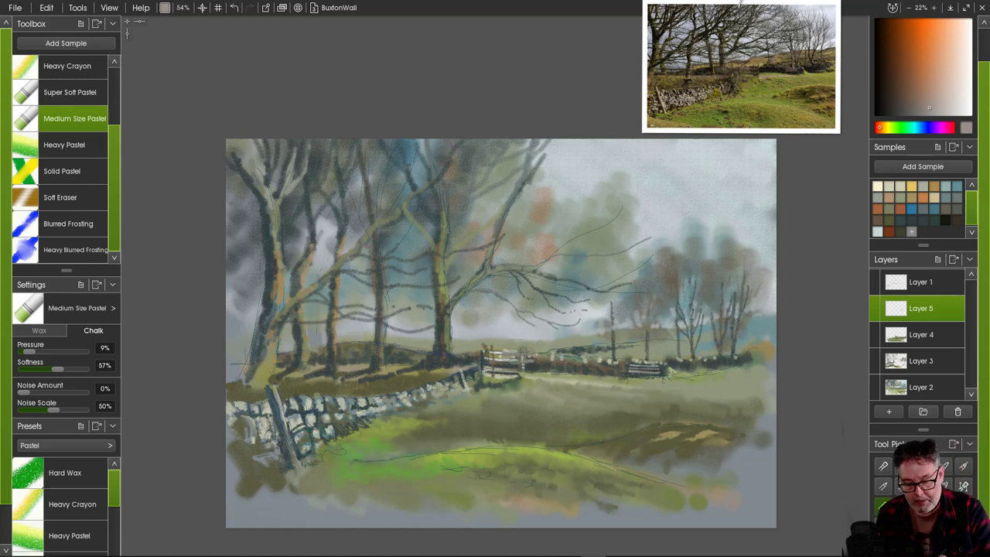
left_click_drag(931, 108, 948, 108)
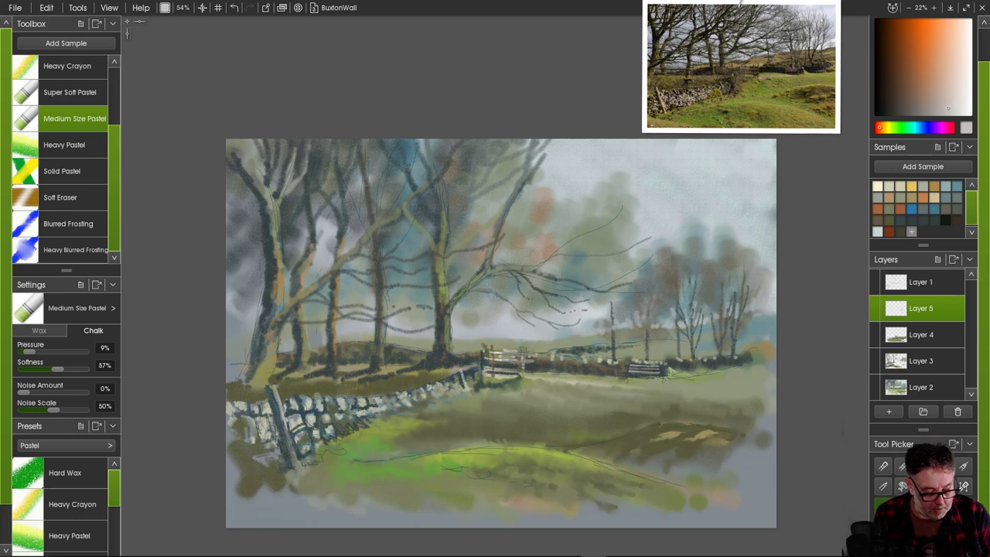
mouse_move(529, 353)
left_mouse_down()
mouse_move(506, 354)
mouse_move(507, 373)
mouse_move(495, 373)
left_mouse_up()
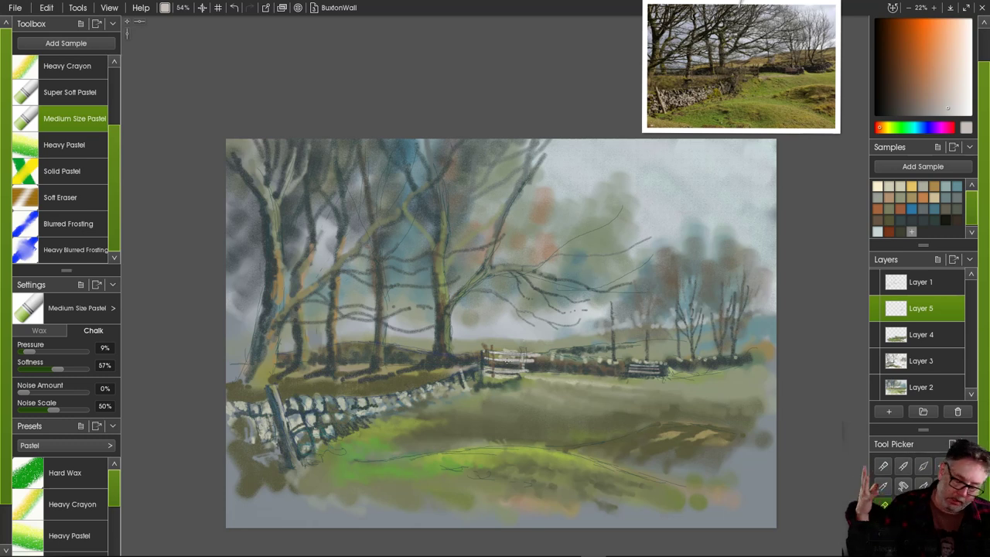
- Undo the pale warm grey strokes on the gate
key("ctrl+z")
key("ctrl+z")
key("ctrl+z")
key("ctrl+z")
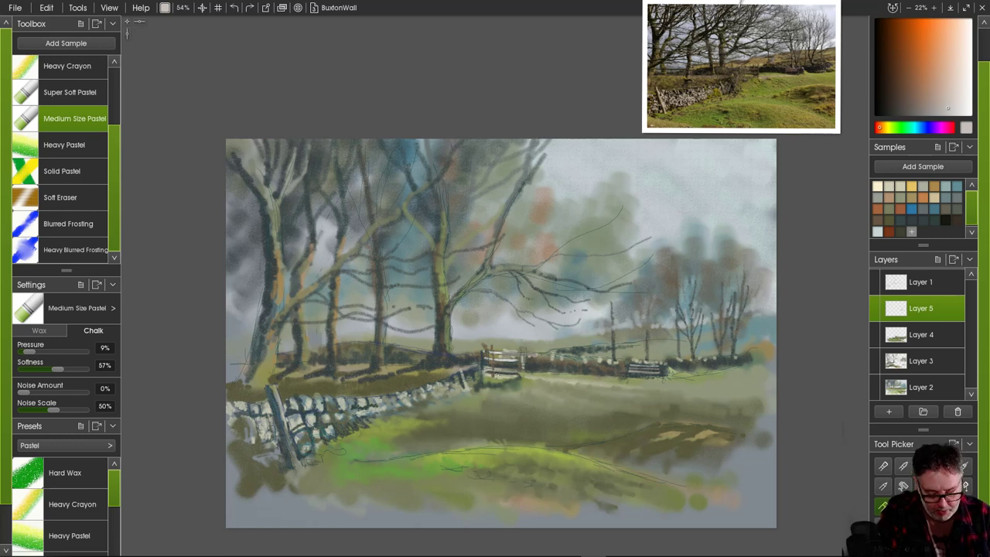
- Cover the gate's lower bars with a sampled pale grey-green and remove its old upper bars with the Soft Eraser on the lower layers
left_click(501, 363, "alt")
left_click_drag(493, 371, 514, 376)
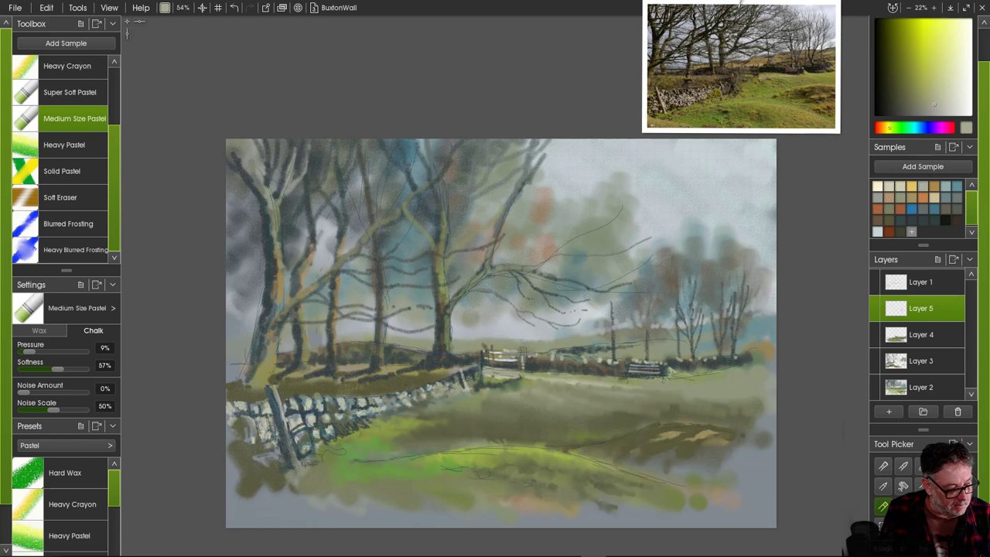
key("e")
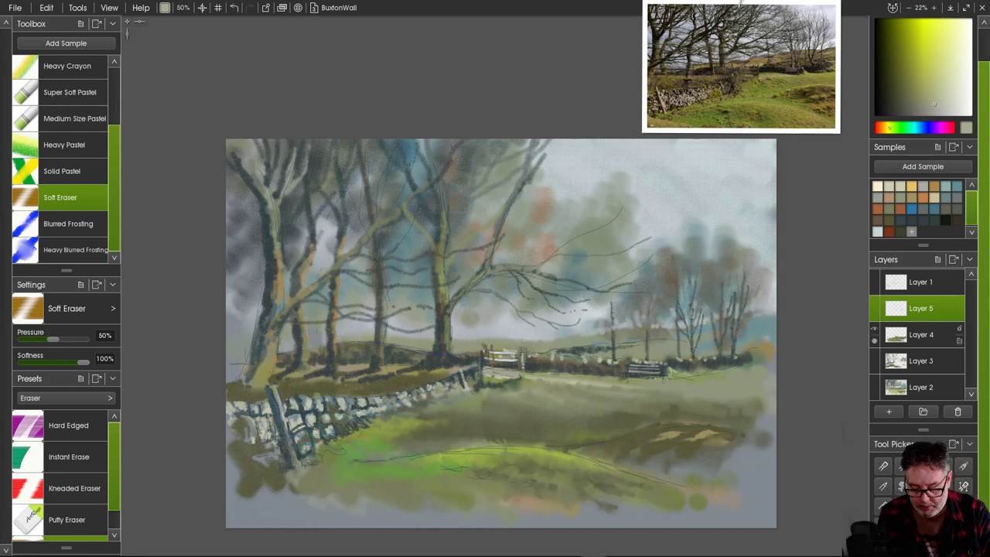
left_click(959, 338)
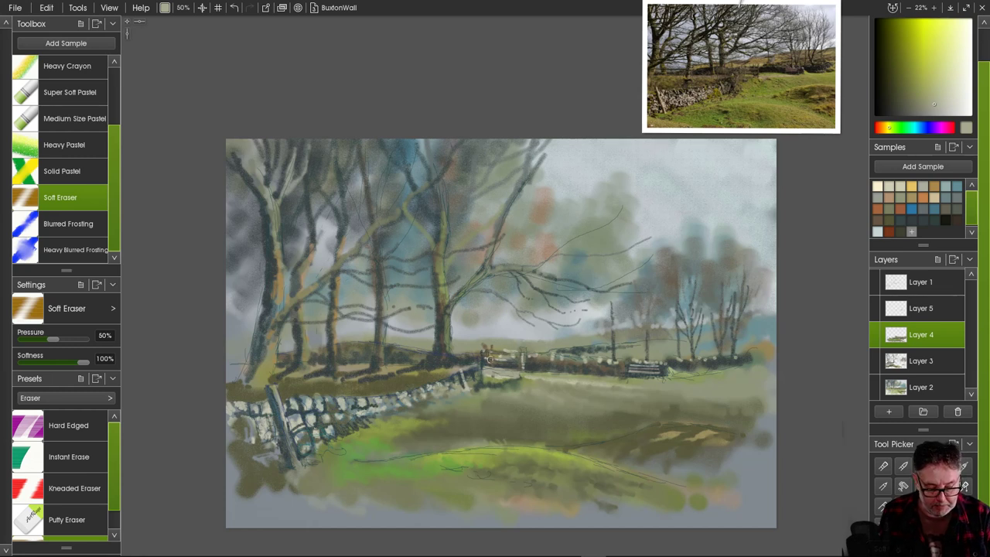
left_click(920, 360)
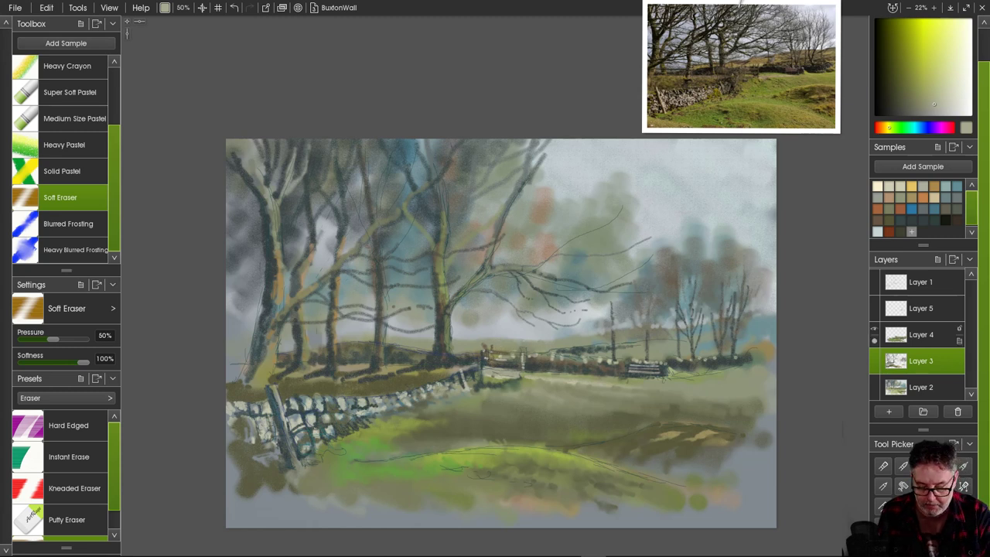
left_click(959, 338)
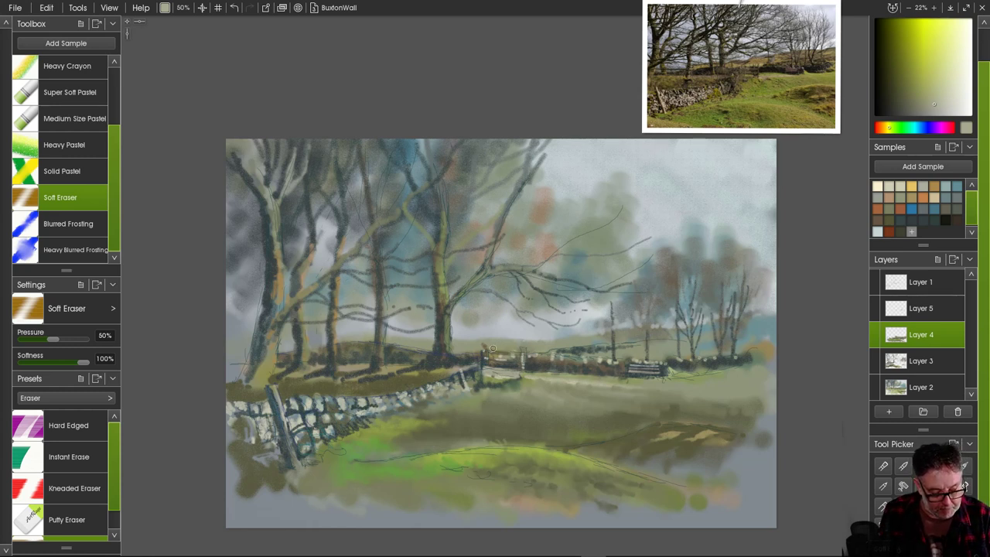
left_click(503, 346, "alt")
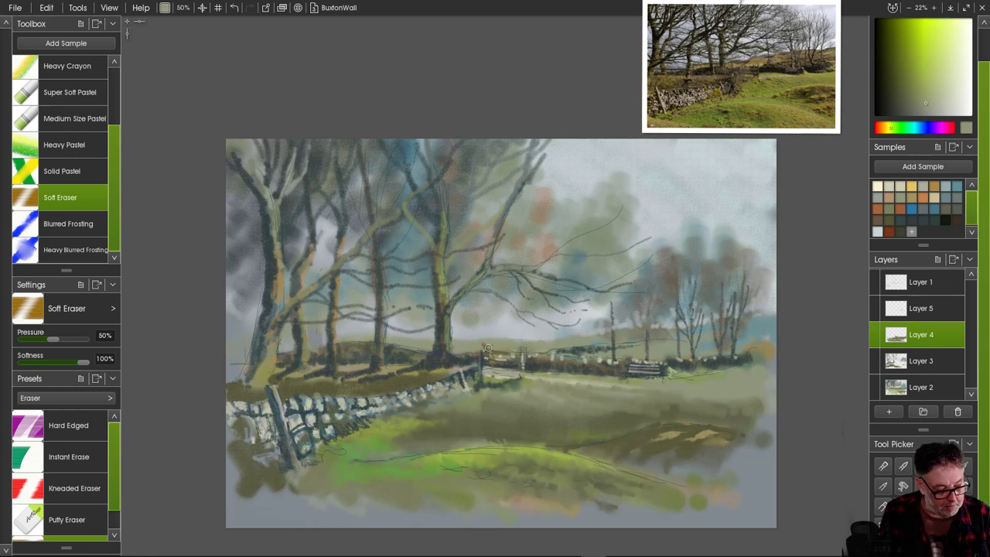
- Redraw the gate's posts and rails on Layer 5 in a sampled dark green-grey with the Medium Size Pastel at 42%
left_click(74, 119)
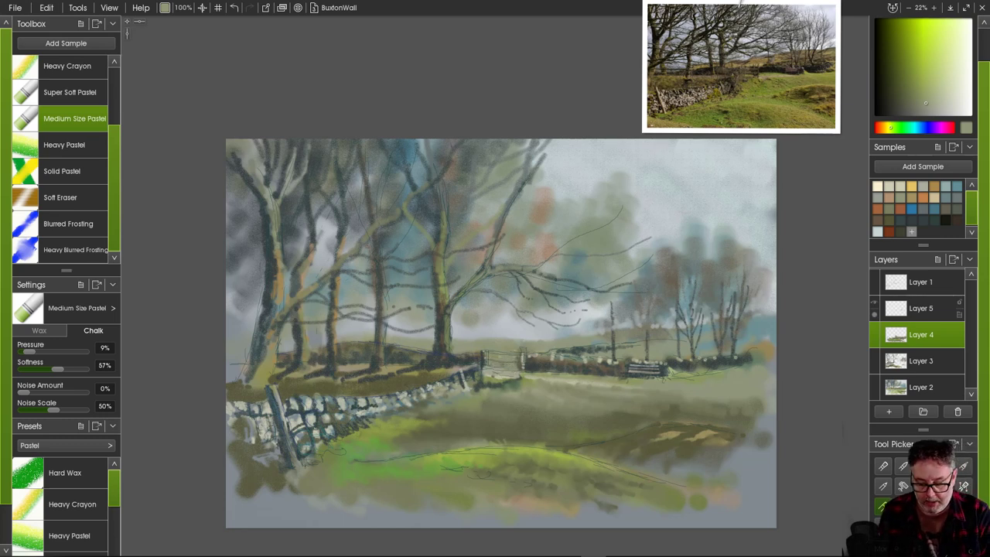
left_click(959, 313)
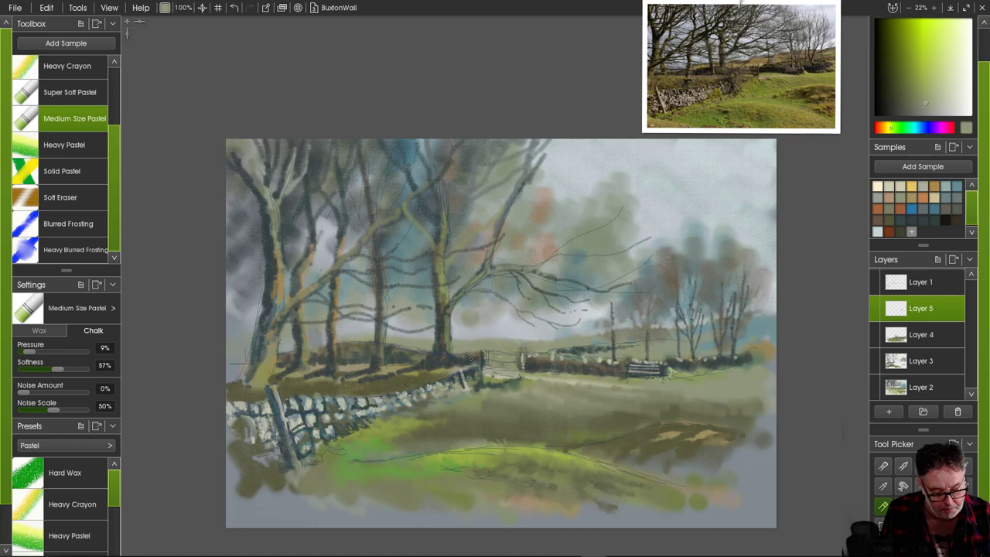
left_click(471, 358, "alt")
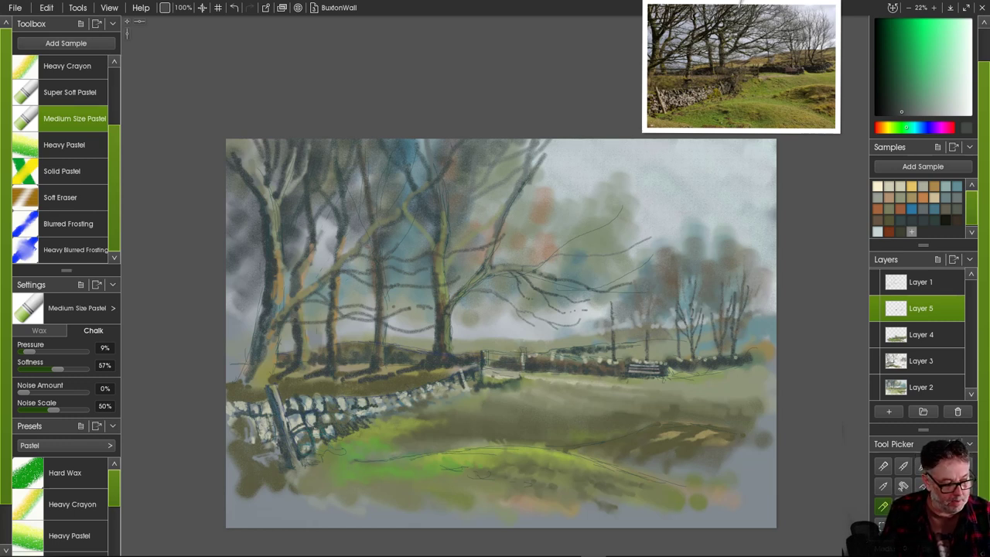
key("[")
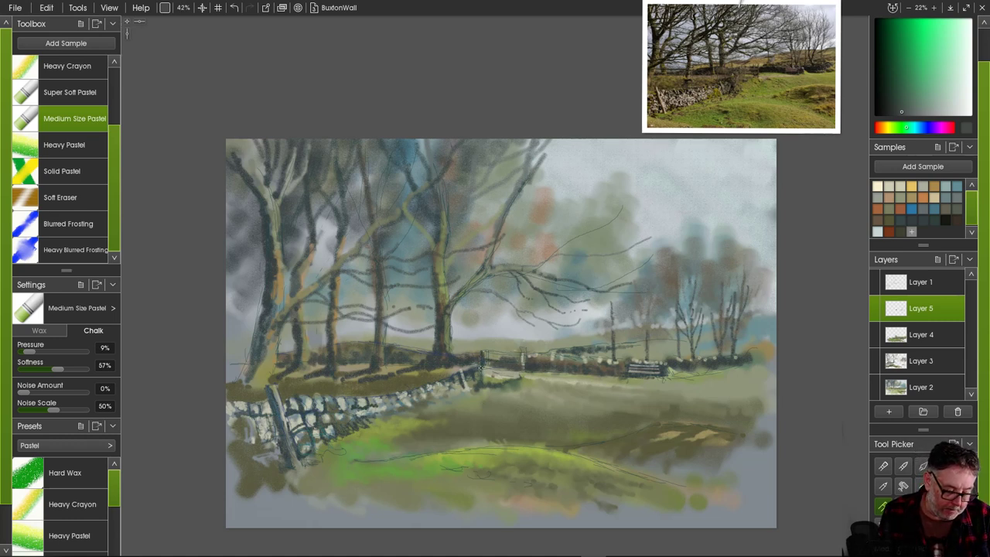
mouse_move(481, 368)
left_mouse_down()
mouse_move(511, 368)
mouse_move(493, 356)
mouse_move(519, 356)
left_mouse_up()
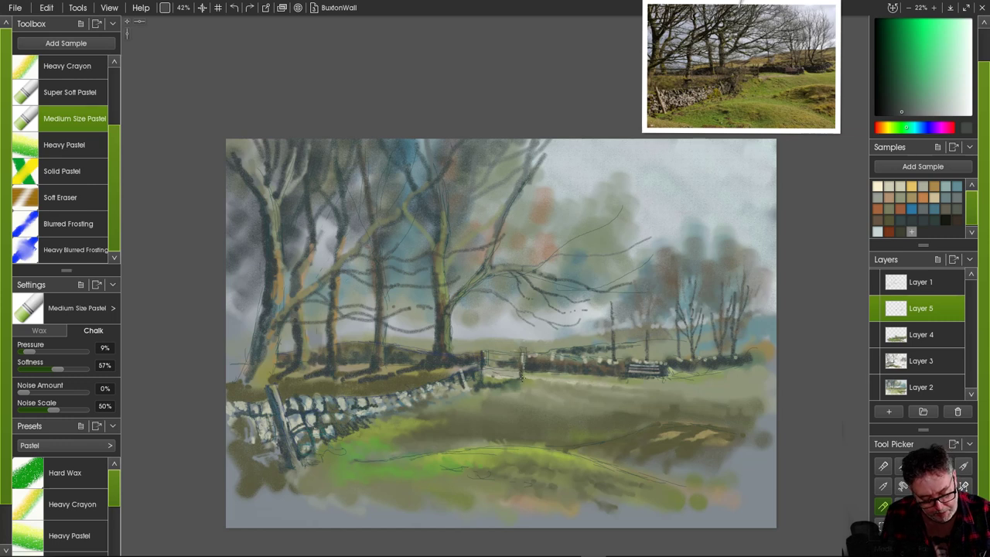
left_click_drag(523, 378, 521, 382)
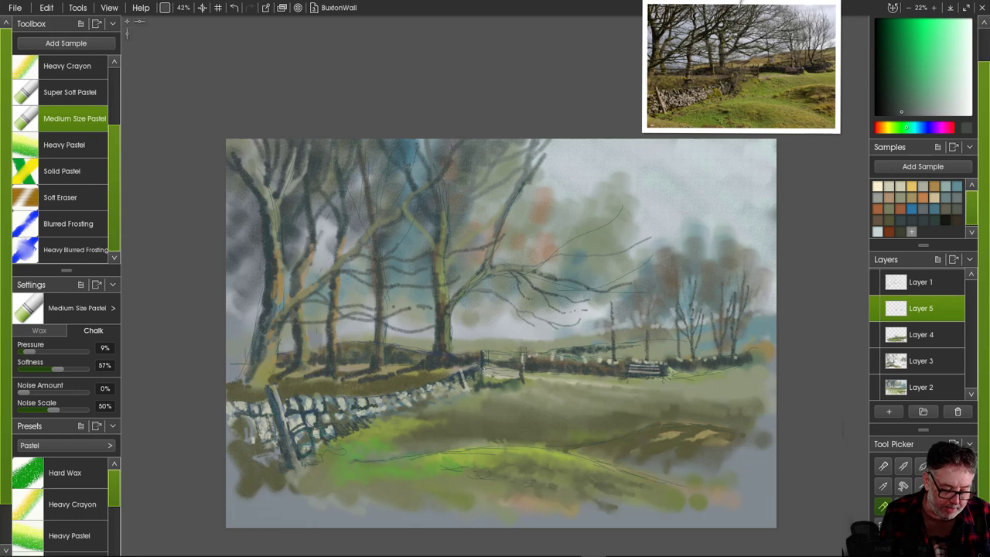
left_click_drag(484, 369, 514, 377)
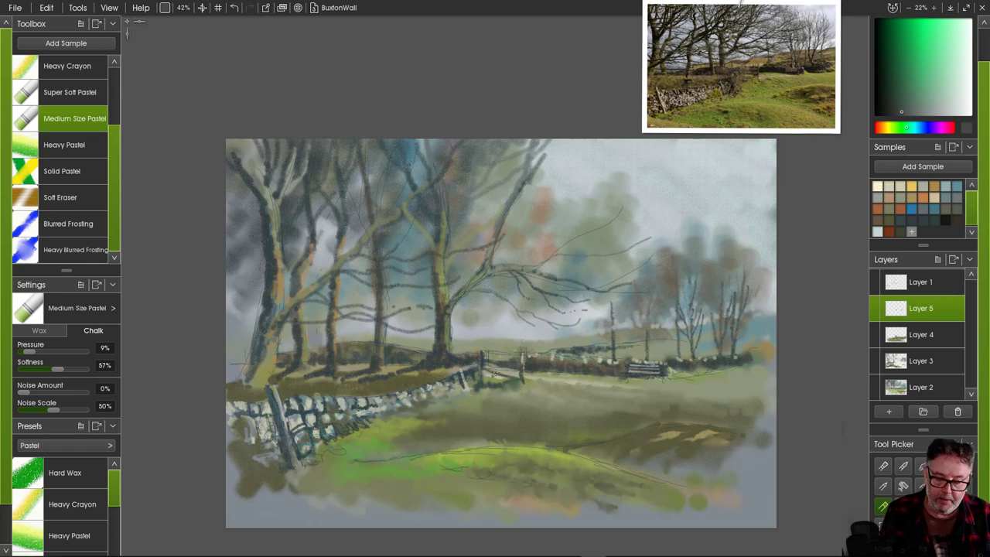
mouse_move(494, 378)
left_mouse_down()
mouse_move(485, 377)
mouse_move(515, 370)
left_mouse_up()
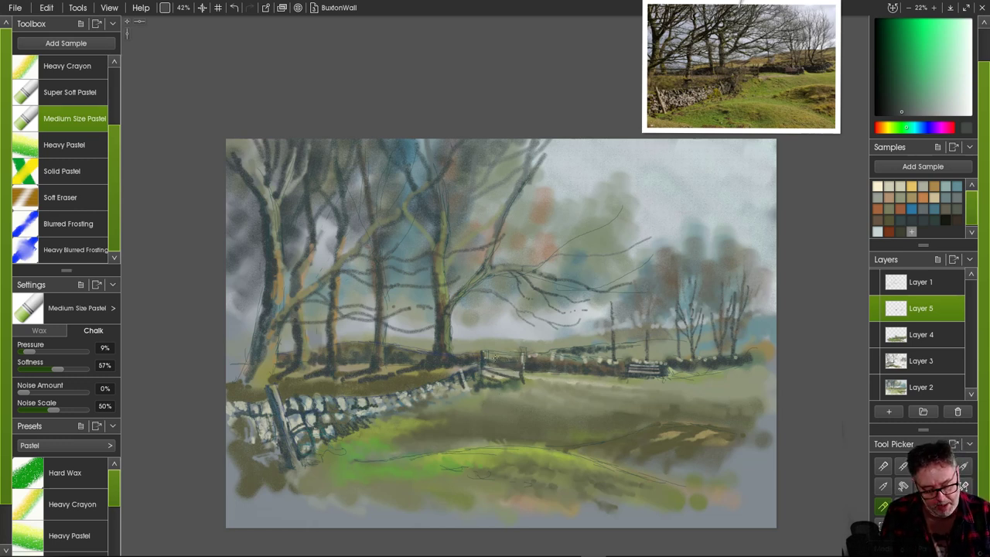
- Paint the gate's bars and highlight its far post in a pale neutral grey
left_click(963, 108)
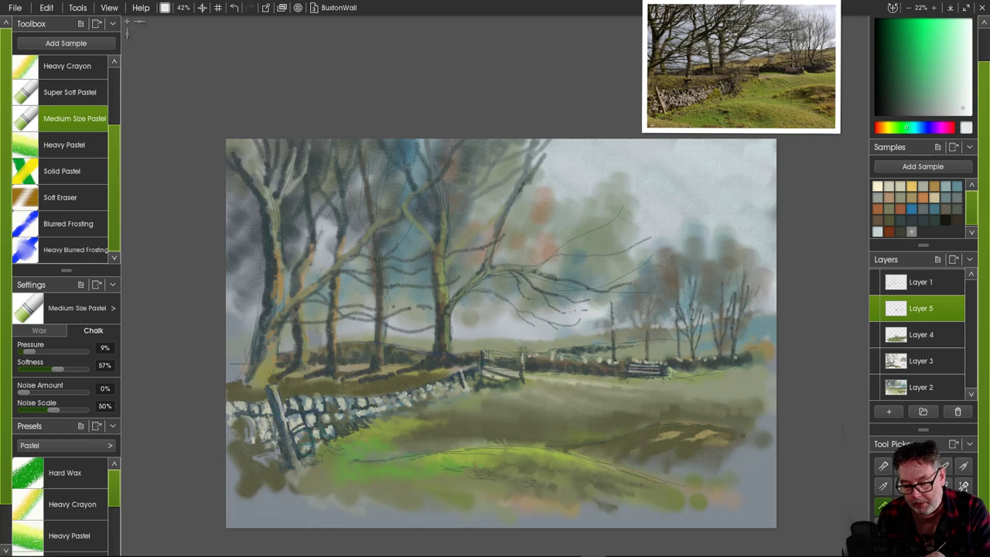
left_click(887, 128)
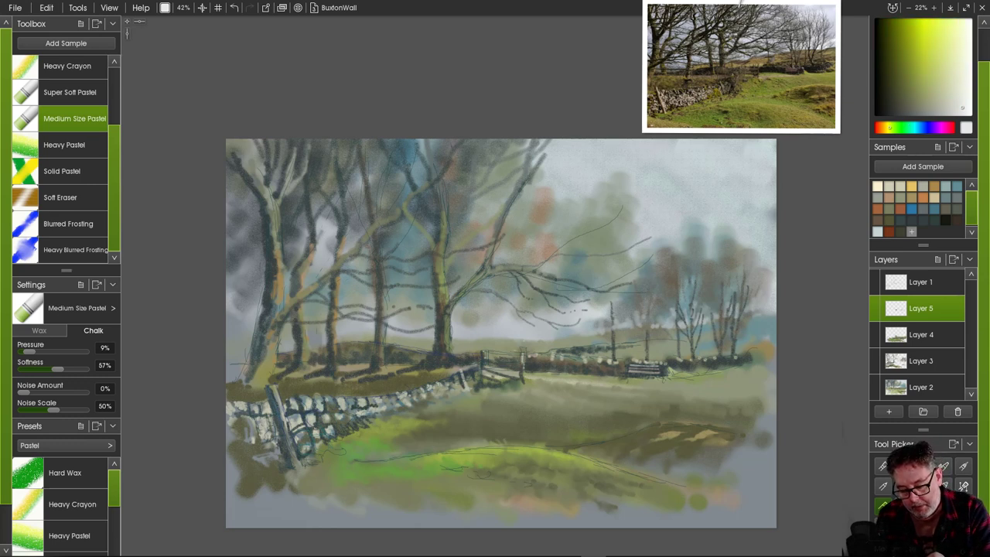
left_click_drag(962, 107, 951, 110)
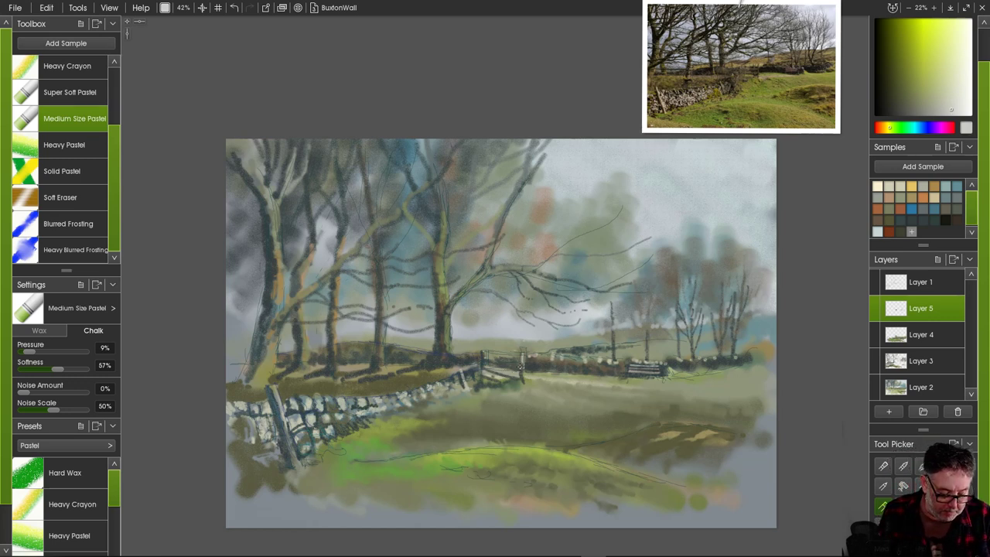
mouse_move(521, 368)
left_mouse_down()
mouse_move(484, 359)
mouse_move(520, 359)
mouse_move(518, 381)
mouse_move(485, 368)
mouse_move(515, 375)
left_mouse_up()
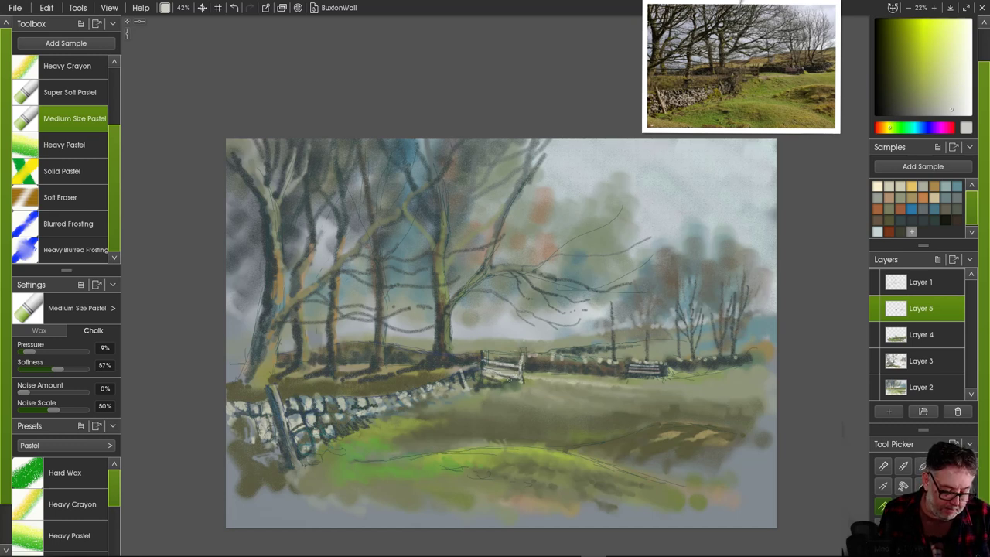
- Darken the gate's lower part and far post with a dark green-grey sampled from the gate
left_click(486, 380, "alt")
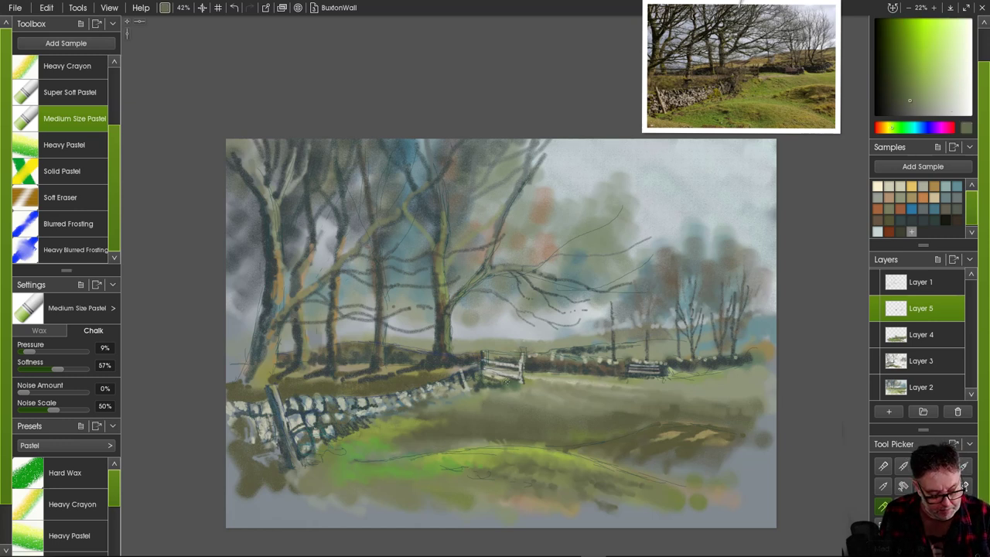
left_click(491, 379, "alt")
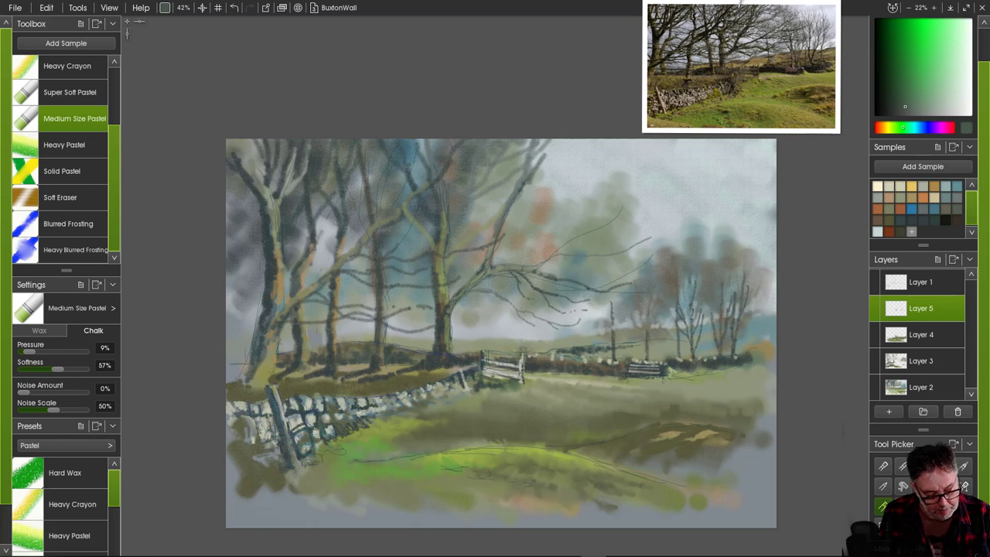
mouse_move(522, 367)
left_mouse_down()
mouse_move(521, 384)
mouse_move(501, 374)
left_mouse_up()
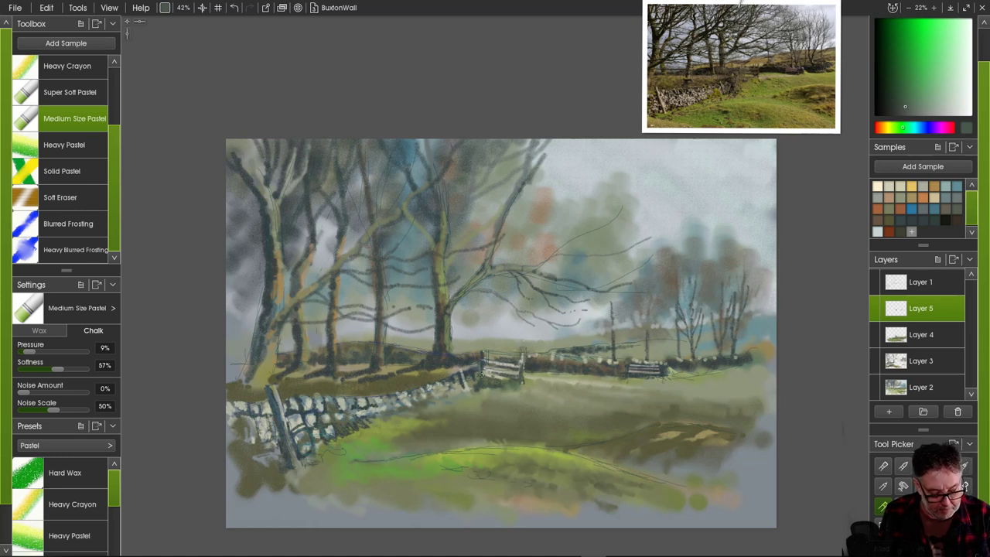
left_click_drag(521, 358, 521, 356)
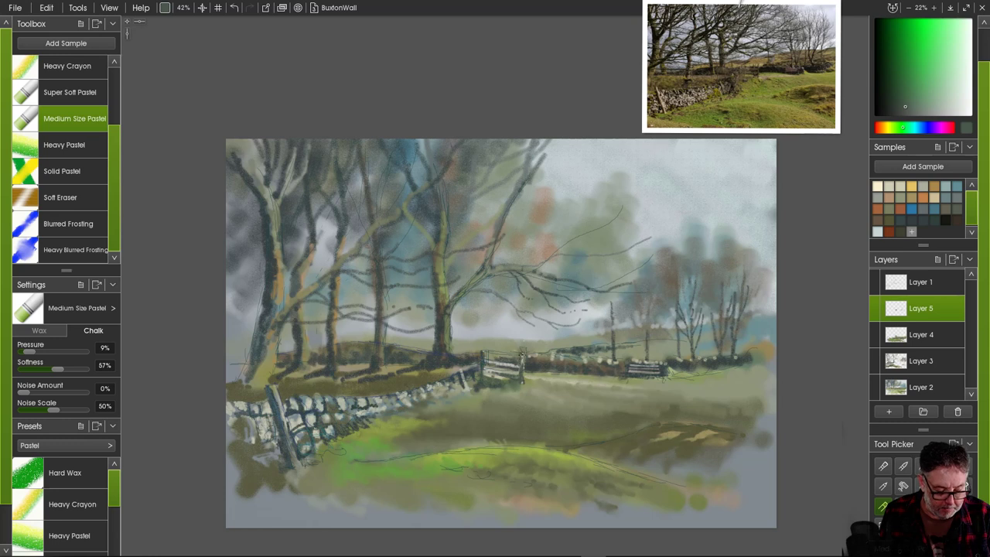
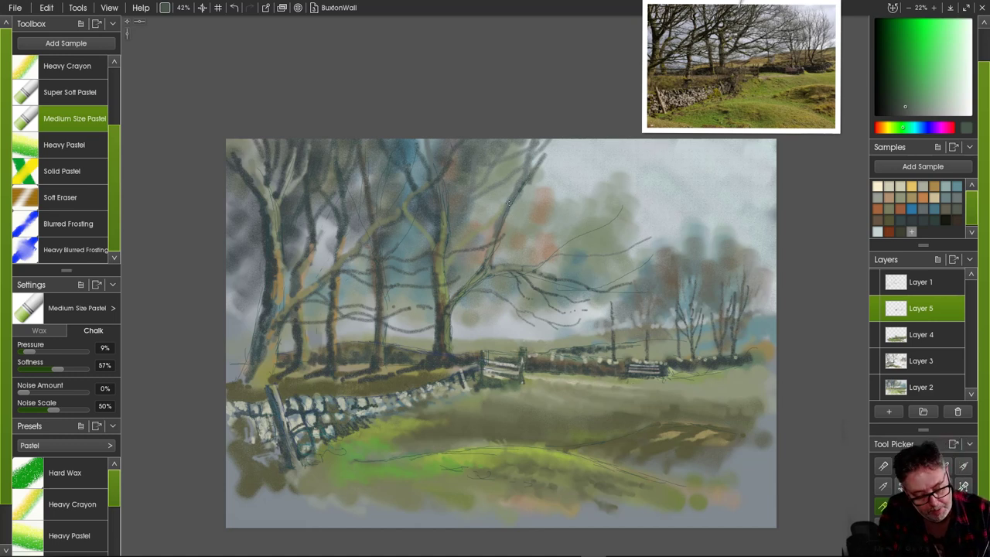
- Try thin branches off the central tree's upper limb, switch to the muted brown sample colour, and undo the trial strokes
left_click_drag(508, 203, 580, 150)
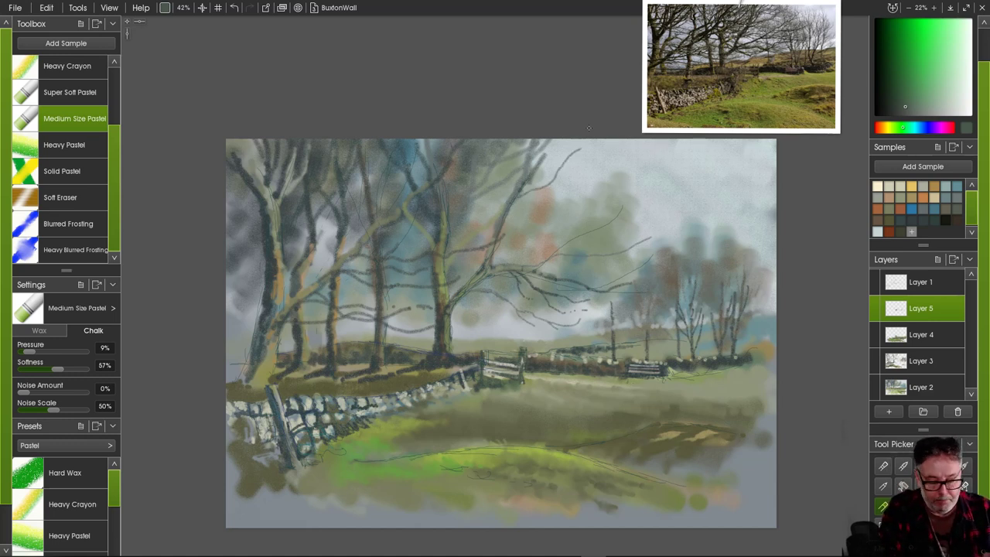
left_click(901, 208)
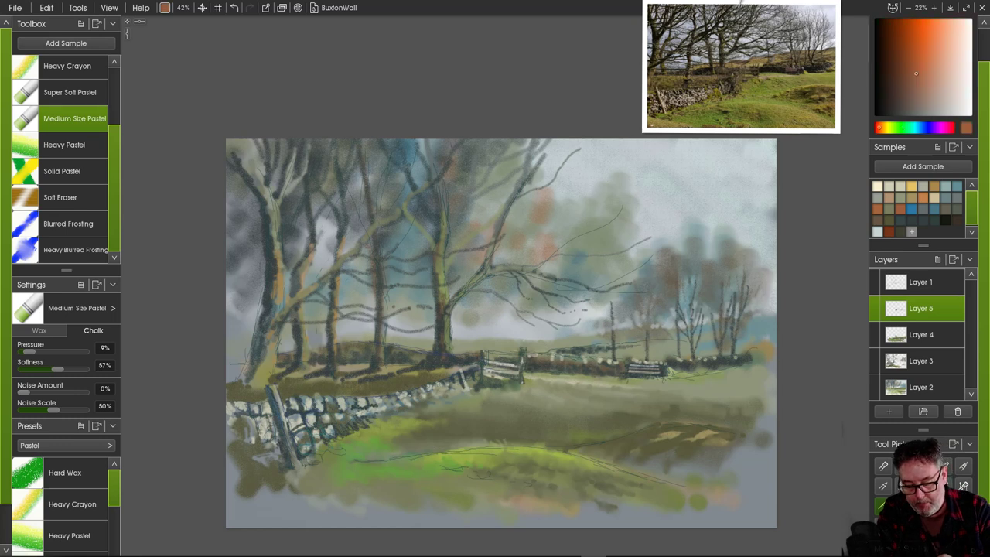
left_click(877, 220)
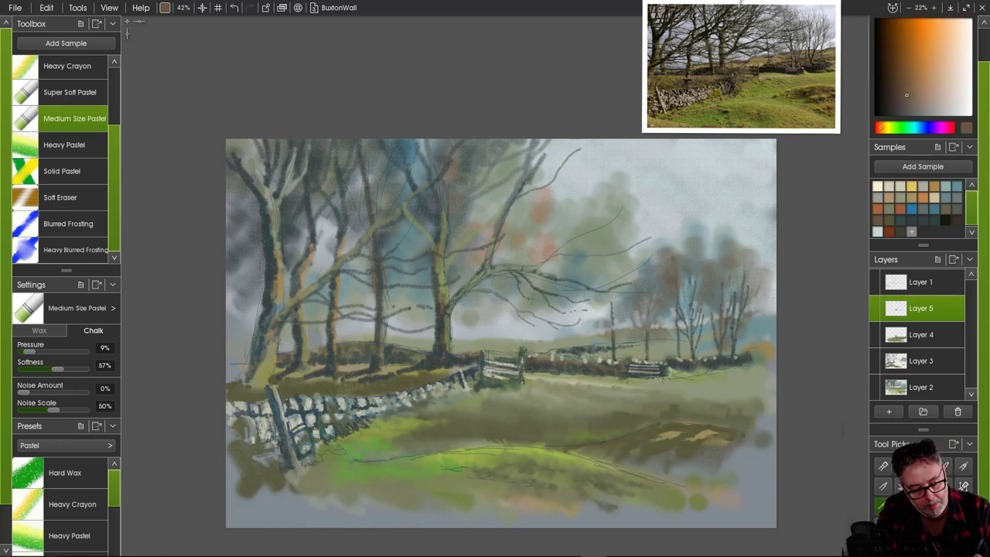
mouse_move(512, 196)
left_mouse_down()
mouse_move(552, 176)
mouse_move(567, 152)
left_mouse_up()
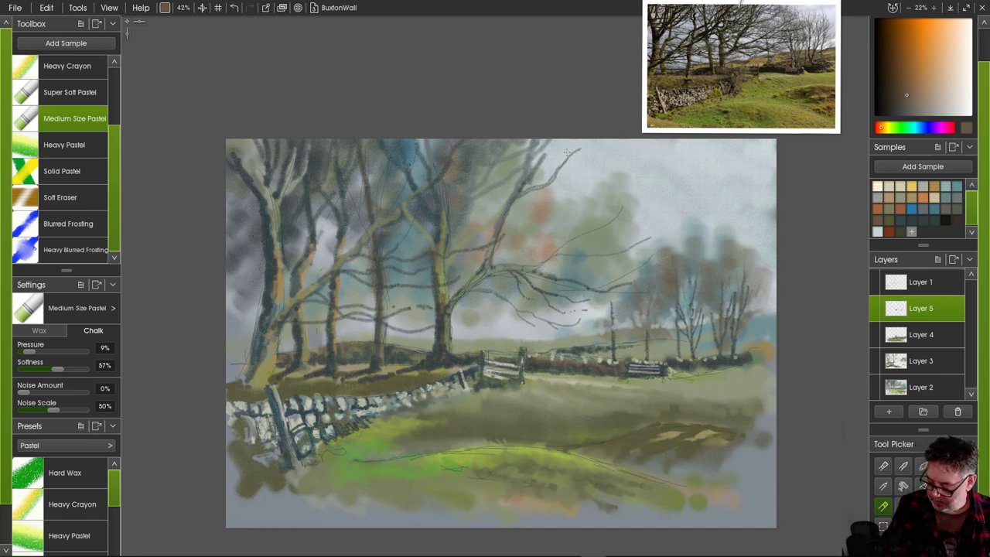
key("ctrl+z")
key("ctrl+z")
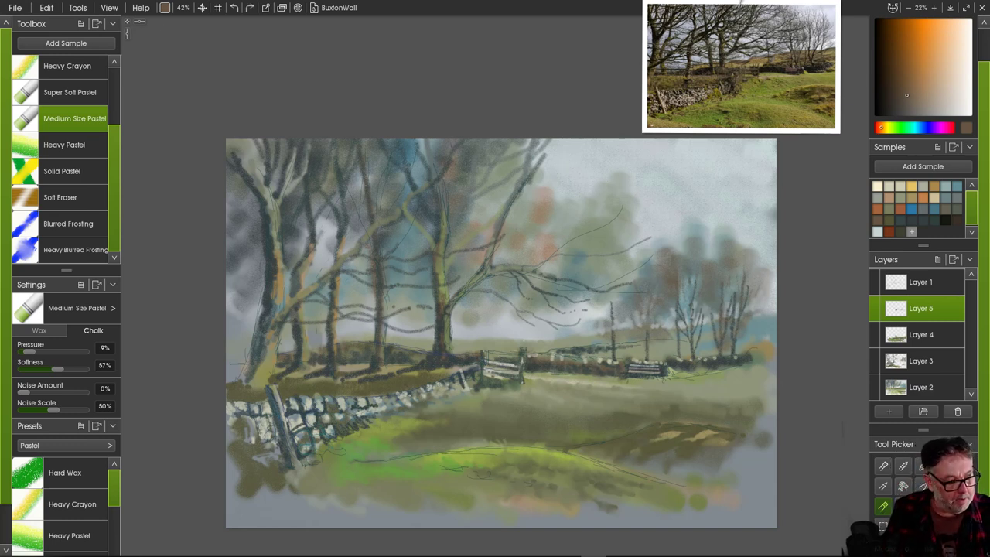
- Enlarge the Medium Size Pastel to 65% and paint muted brown branches fanning out from the central tree's upper limb
key("bracketright")
key("bracketright")
key("bracketright")
key("bracketright")
key("bracketright")
key("bracketright")
key("bracketright")
key("bracketright")
key("bracketright")
key("bracketright")
key("bracketright")
key("bracketright")
key("bracketright")
key("bracketright")
key("bracketright")
key("bracketright")
key("bracketright")
key("bracketright")
key("bracketright")
key("bracketright")
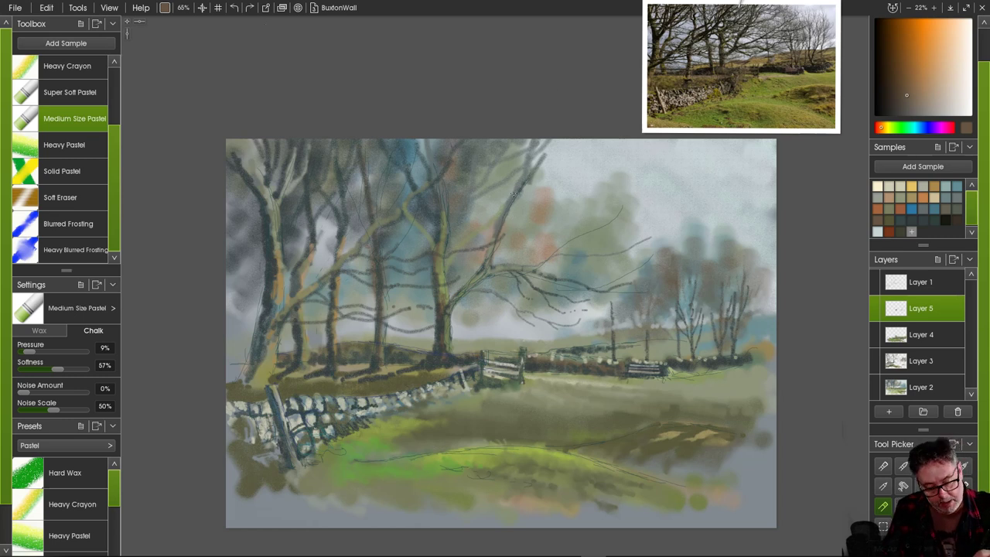
left_click_drag(517, 191, 582, 131)
left_click_drag(551, 161, 600, 133)
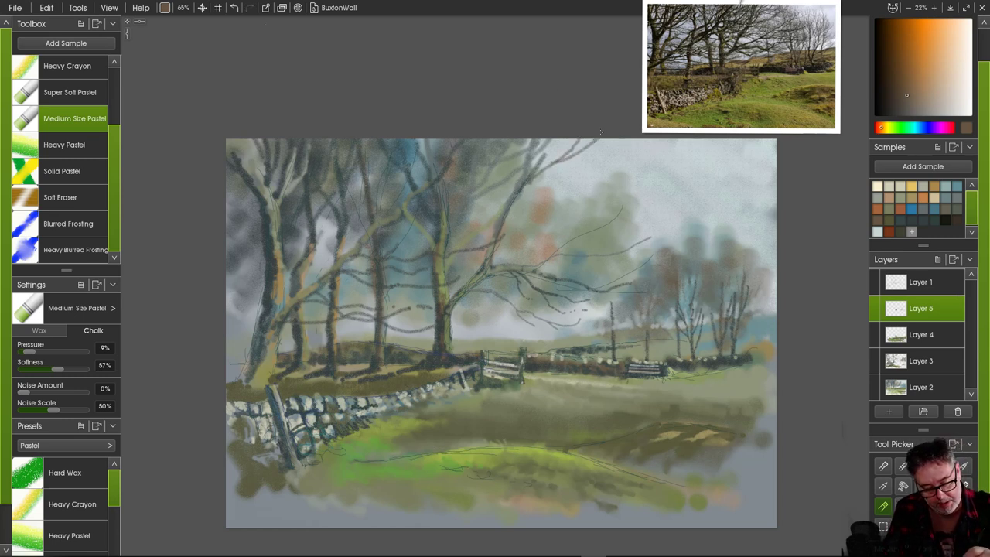
mouse_move(508, 205)
left_mouse_down()
mouse_move(583, 176)
mouse_move(621, 140)
left_mouse_up()
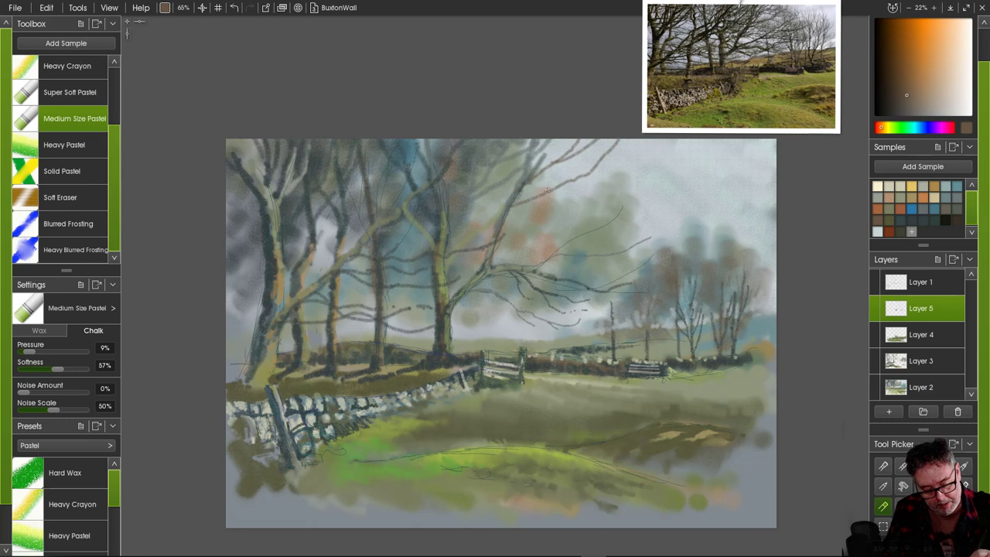
left_click_drag(548, 195, 608, 179)
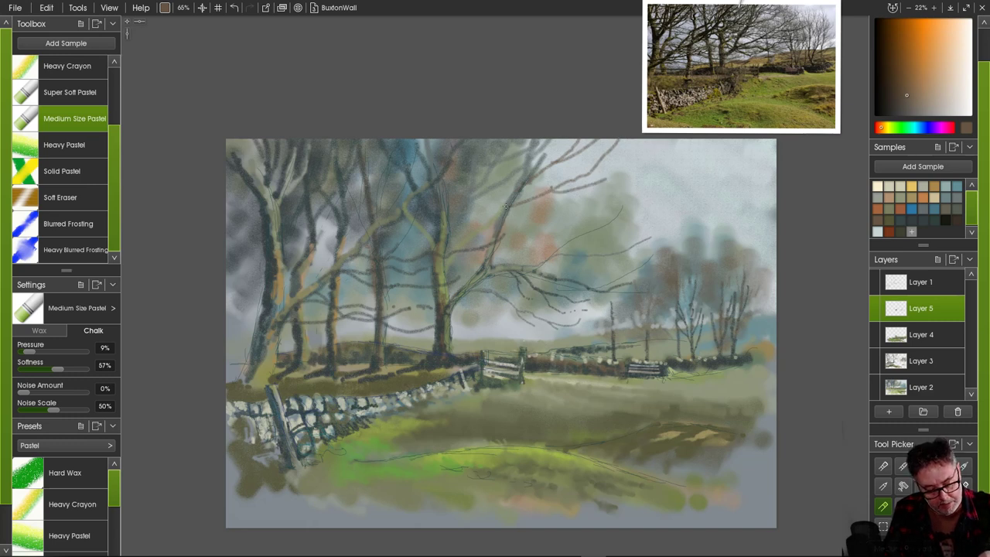
mouse_move(495, 224)
left_mouse_down()
mouse_move(519, 140)
mouse_move(527, 162)
mouse_move(564, 140)
left_mouse_up()
left_click_drag(498, 220, 579, 191)
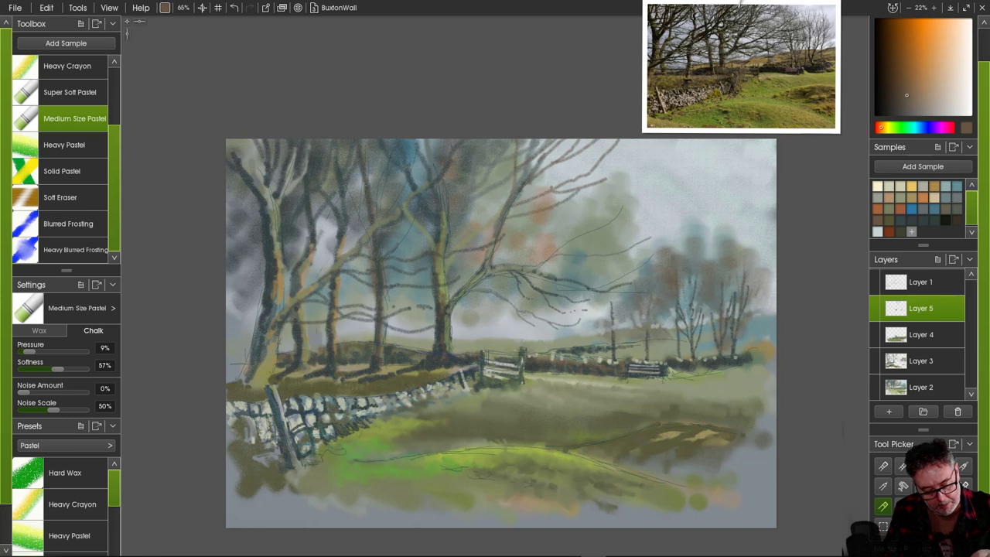
left_click_drag(503, 212, 498, 146)
left_click_drag(488, 236, 472, 207)
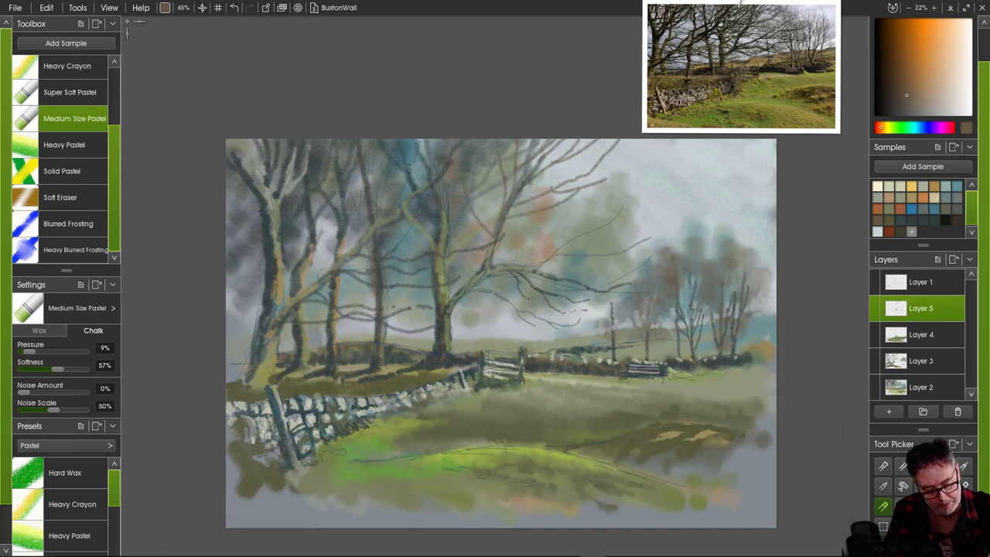
- Strengthen the central tree's long side limb in muted brown and add two long branches rising from it over the sky
mouse_move(483, 269)
left_mouse_down()
mouse_move(560, 274)
mouse_move(541, 274)
mouse_move(552, 276)
left_mouse_up()
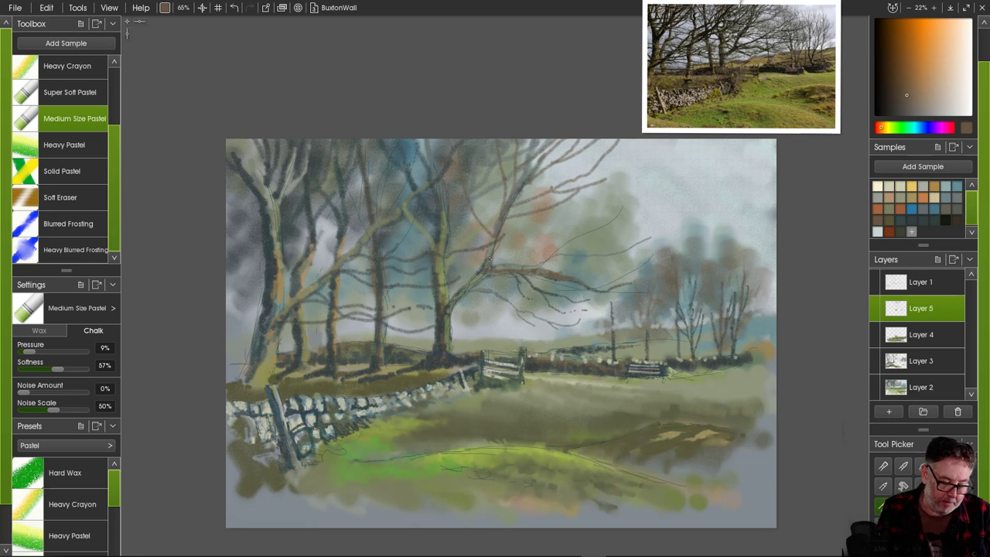
mouse_move(504, 270)
left_mouse_down()
mouse_move(487, 271)
mouse_move(609, 252)
mouse_move(660, 230)
left_mouse_up()
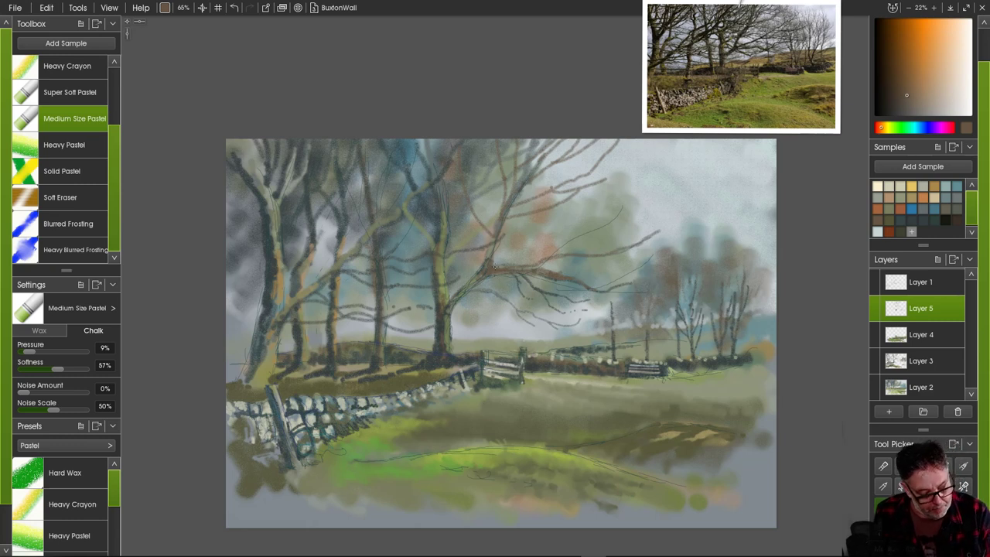
left_click_drag(511, 270, 674, 190)
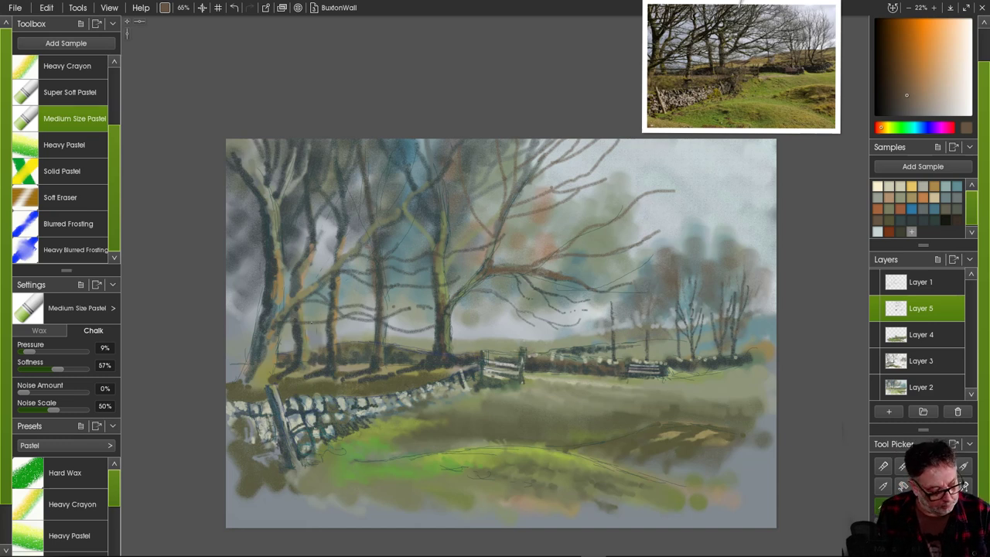
- Paint muted brown, roughly horizontal lower branches across and between the tree trunks
mouse_move(341, 275)
left_mouse_down()
mouse_move(409, 282)
mouse_move(482, 266)
left_mouse_up()
left_click_drag(346, 274, 432, 308)
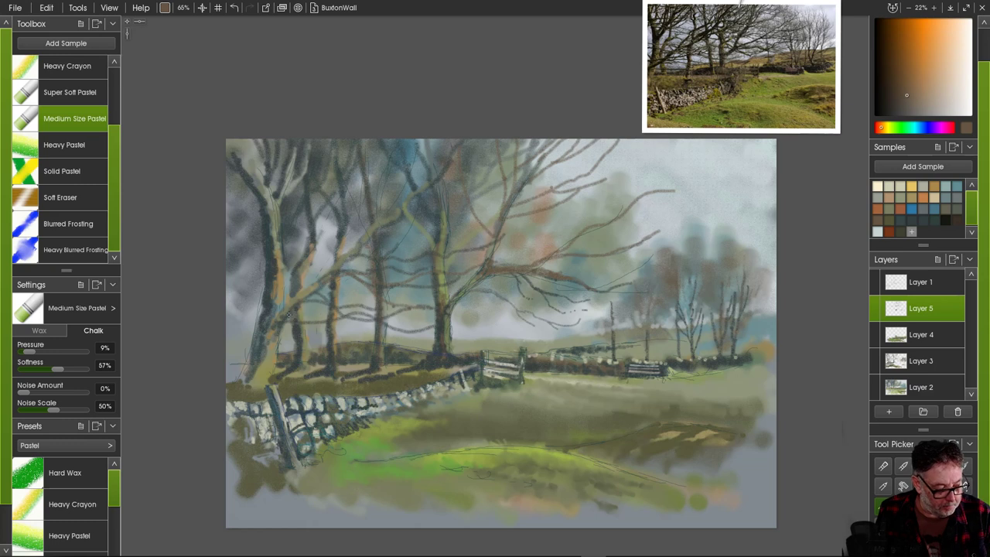
mouse_move(289, 312)
left_mouse_down()
mouse_move(437, 314)
mouse_move(532, 302)
left_mouse_up()
left_click_drag(441, 308, 511, 313)
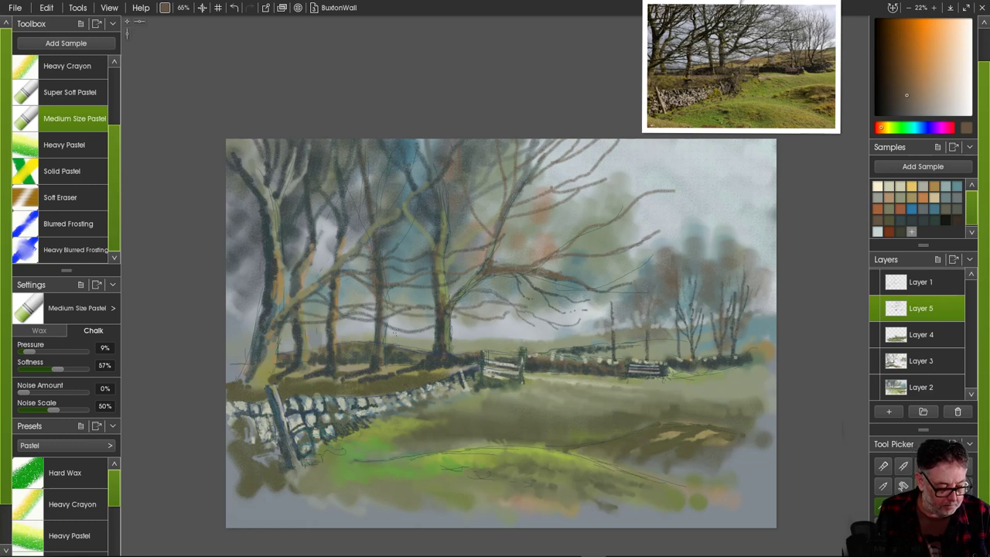
left_click_drag(386, 328, 433, 336)
left_click_drag(303, 318, 341, 330)
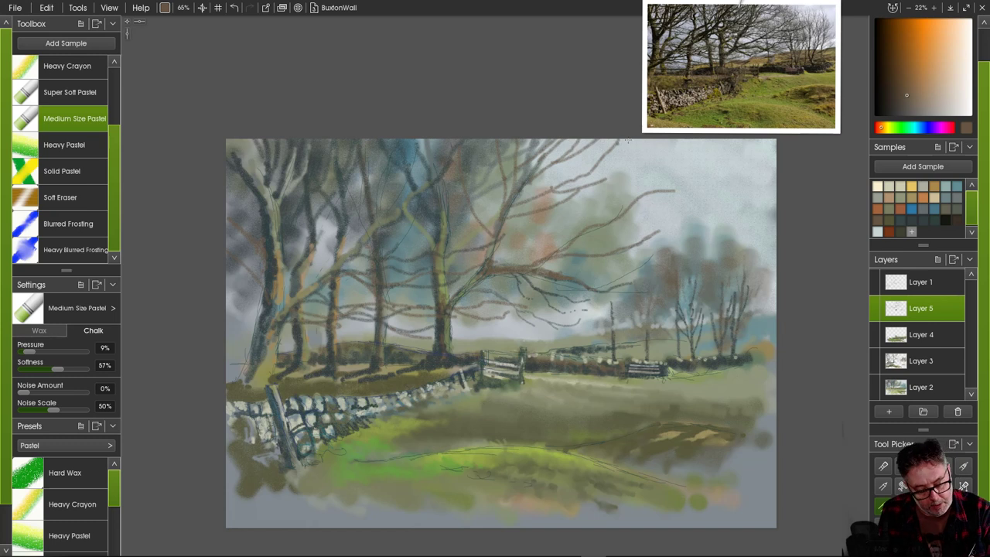
- Extend the outer tips of the central tree's upper branches in muted brown, redoing the topmost one
left_click_drag(628, 140, 600, 160)
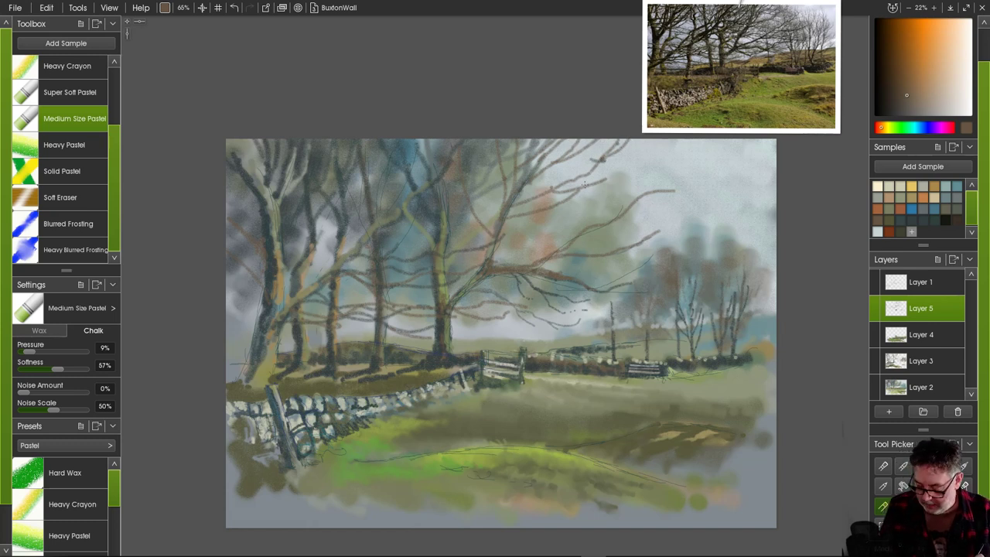
key("ctrl+z")
left_click_drag(644, 138, 597, 164)
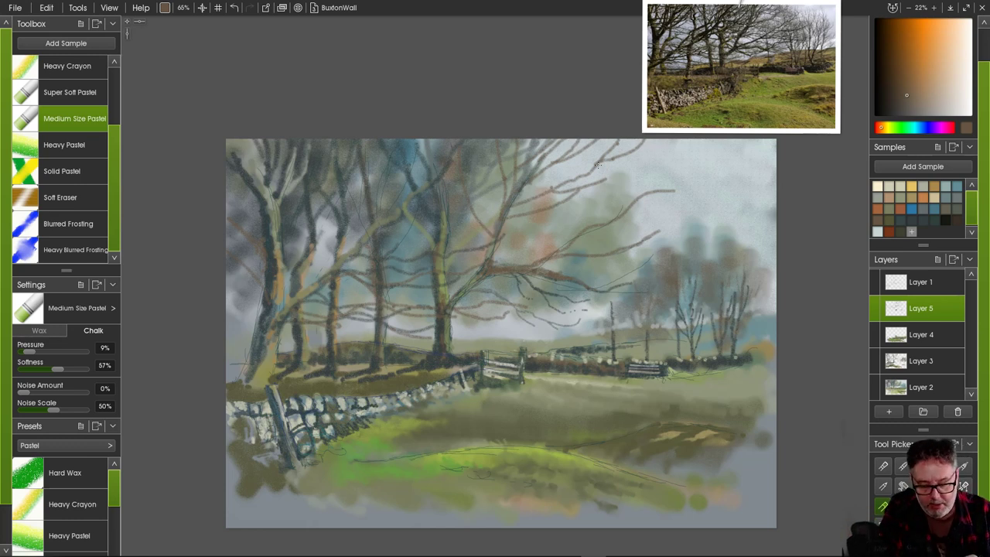
right_click(652, 198)
left_click(680, 181)
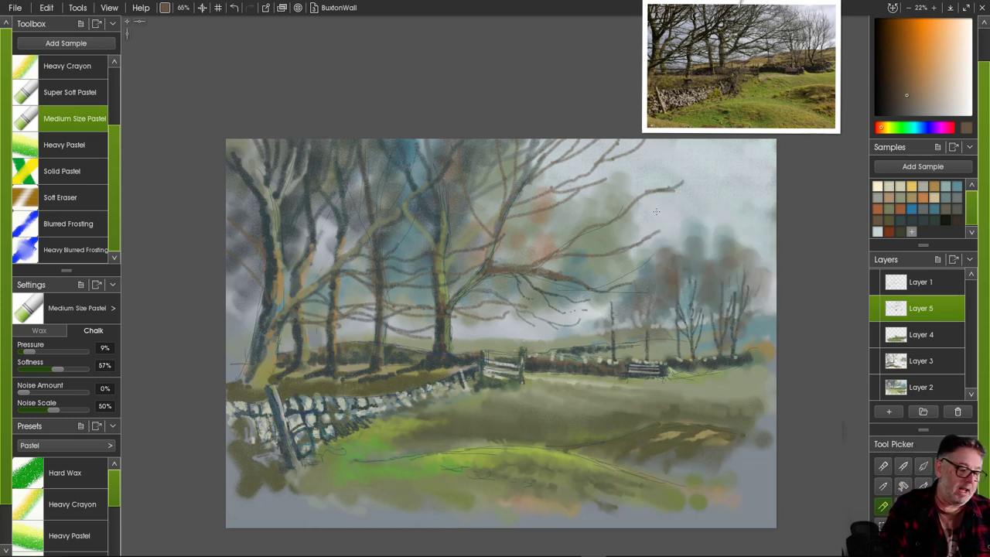
- Add a layer above Layer 5 and set the Super Soft Pastel's softness to 16%, undoing a test stroke
left_click(70, 92)
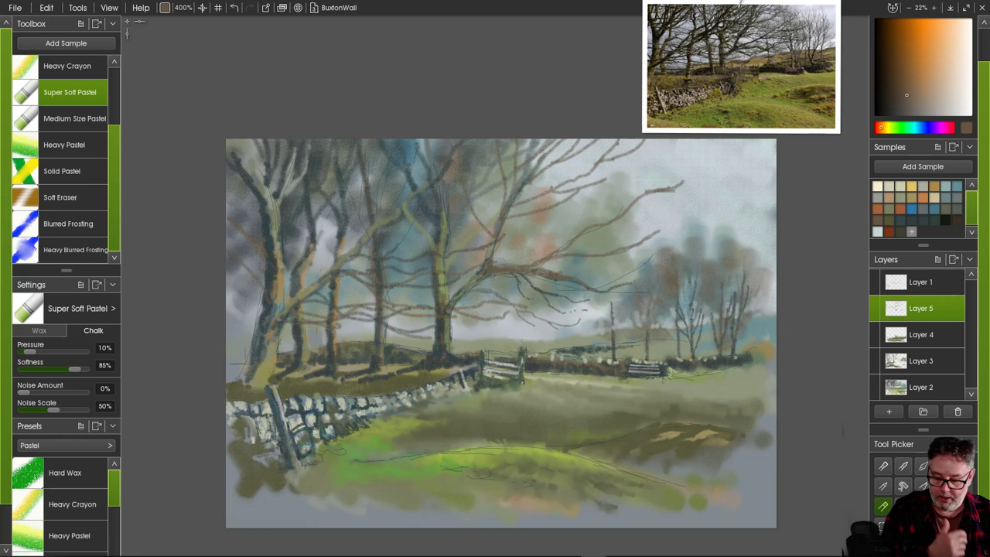
left_click(888, 412)
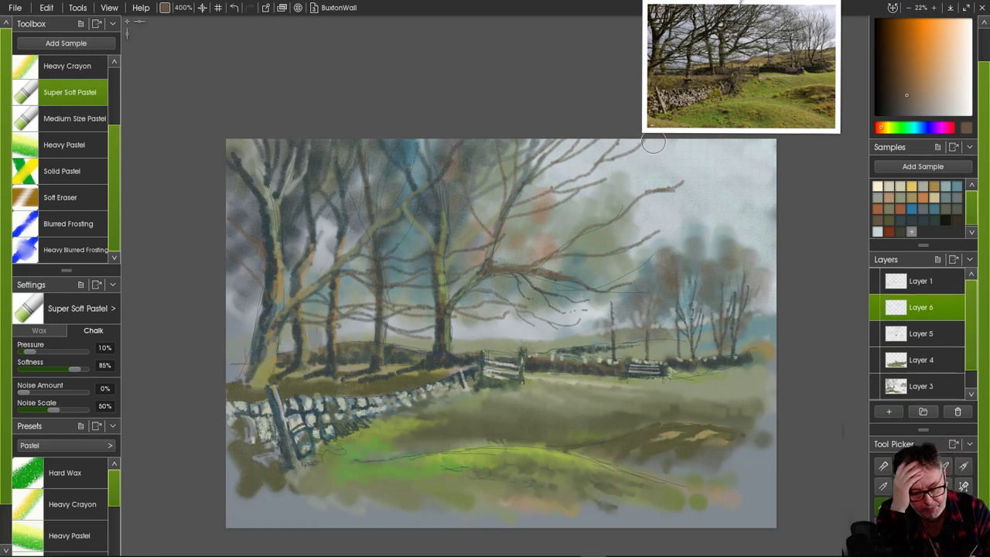
left_click_drag(664, 141, 615, 164)
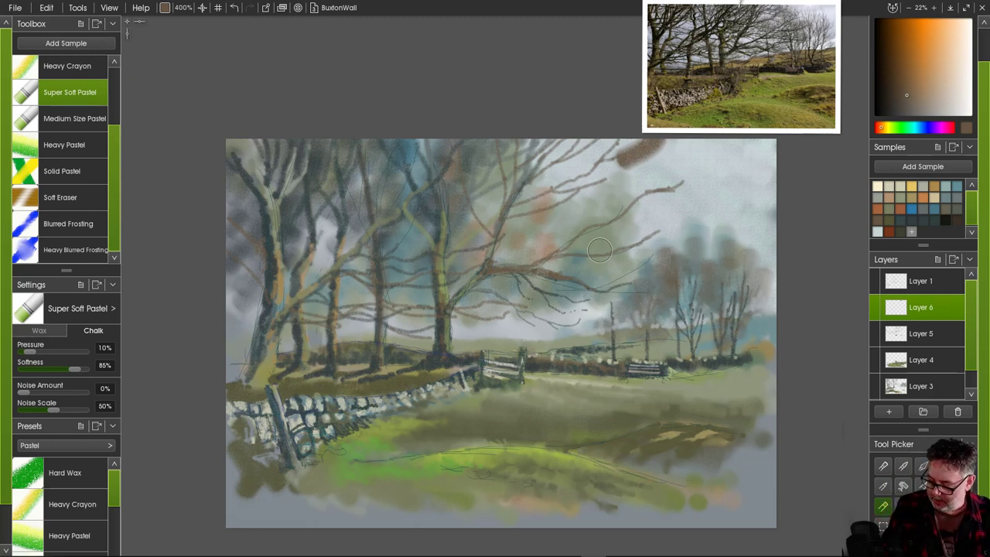
key("ctrl+z")
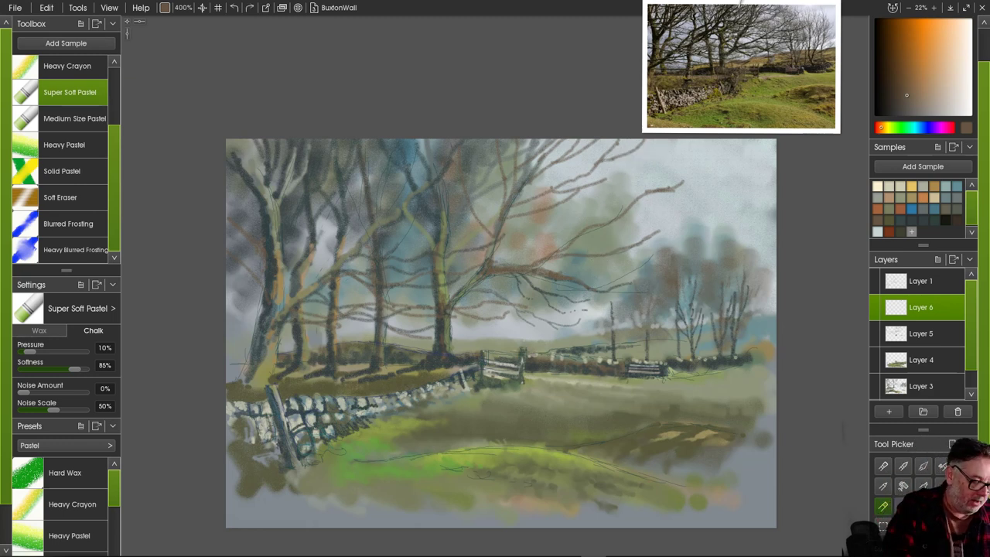
left_click_drag(75, 369, 30, 368)
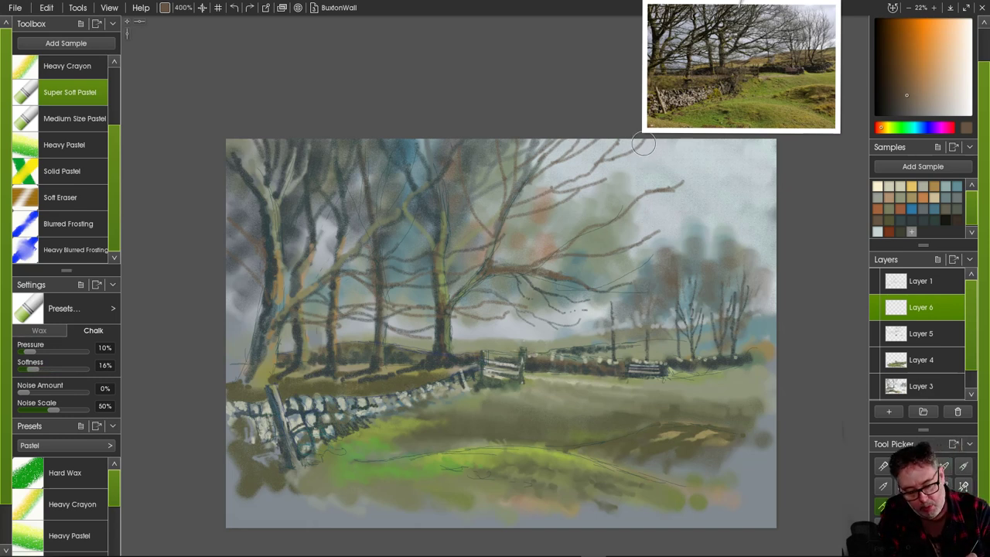
- Paint soft masses of muted brown and orange-brown foliage around the central tree's outer branches on Layer 6
mouse_move(608, 135)
left_mouse_down()
mouse_move(633, 151)
mouse_move(626, 156)
mouse_move(665, 163)
mouse_move(661, 137)
mouse_move(615, 164)
mouse_move(614, 137)
mouse_move(605, 179)
left_mouse_up()
mouse_move(674, 174)
left_mouse_down()
mouse_move(636, 198)
mouse_move(686, 184)
mouse_move(687, 200)
mouse_move(619, 208)
mouse_move(657, 177)
mouse_move(619, 208)
mouse_move(643, 161)
mouse_move(613, 218)
mouse_move(595, 222)
mouse_move(668, 199)
mouse_move(602, 219)
mouse_move(571, 196)
mouse_move(589, 177)
mouse_move(578, 137)
mouse_move(552, 167)
mouse_move(576, 132)
mouse_move(539, 170)
mouse_move(540, 140)
mouse_move(525, 148)
mouse_move(564, 234)
mouse_move(577, 217)
mouse_move(608, 225)
mouse_move(591, 231)
mouse_move(586, 250)
mouse_move(640, 255)
mouse_move(753, 231)
mouse_move(621, 245)
mouse_move(634, 198)
mouse_move(582, 224)
mouse_move(642, 222)
mouse_move(585, 238)
mouse_move(577, 205)
mouse_move(526, 255)
left_mouse_up()
left_click(878, 209)
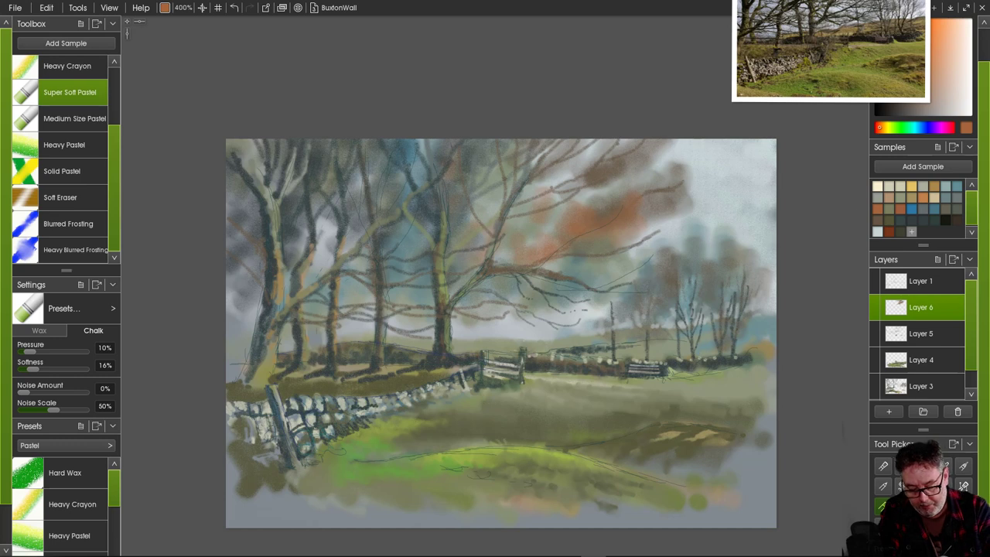
- Add dark blue-green foliage shadows beneath the orange-brown mass and among the uppermost branches with the 400% pastel
left_click(922, 220)
mouse_move(594, 236)
left_mouse_down()
mouse_move(534, 258)
mouse_move(536, 249)
mouse_move(508, 269)
left_mouse_up()
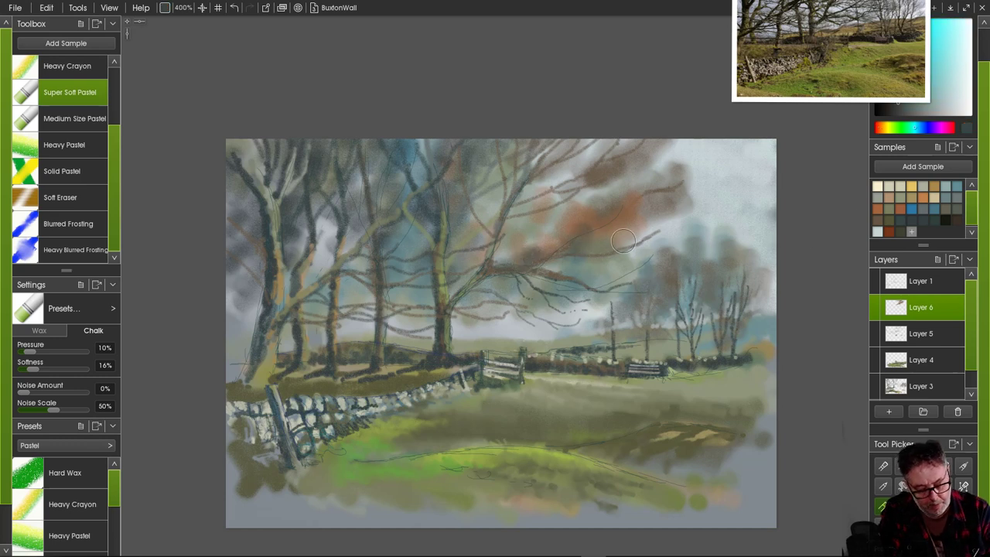
mouse_move(624, 242)
left_mouse_down()
mouse_move(650, 246)
mouse_move(646, 258)
mouse_move(577, 257)
mouse_move(627, 274)
mouse_move(616, 268)
mouse_move(651, 248)
mouse_move(644, 232)
mouse_move(647, 260)
mouse_move(619, 278)
left_mouse_up()
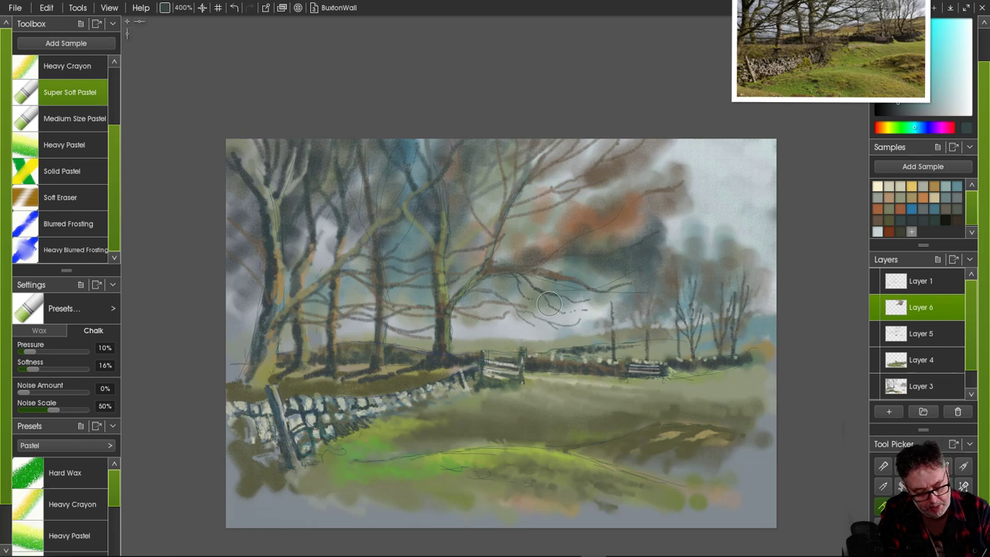
mouse_move(548, 303)
left_mouse_down()
mouse_move(599, 295)
mouse_move(614, 281)
mouse_move(590, 280)
mouse_move(580, 305)
mouse_move(551, 300)
left_mouse_up()
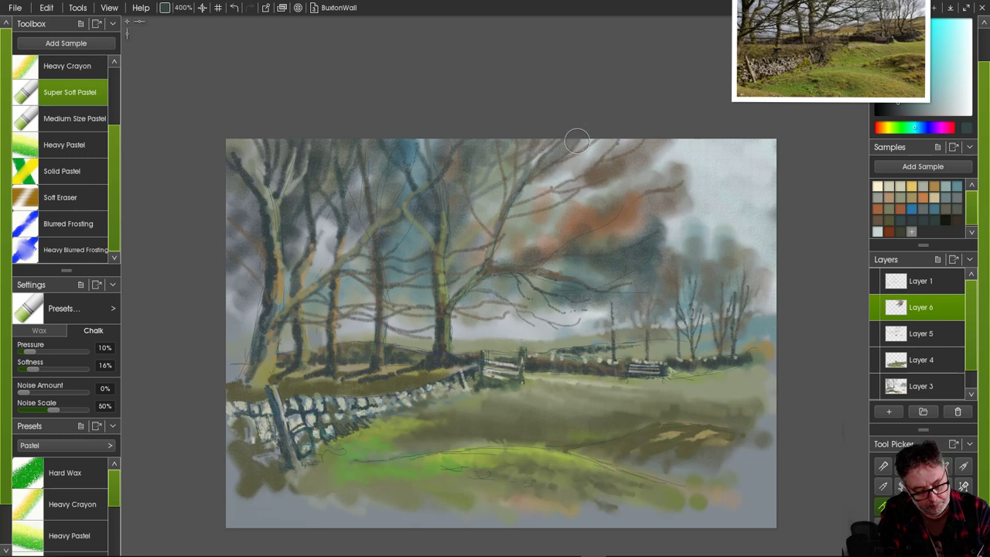
mouse_move(618, 135)
left_mouse_down()
mouse_move(649, 134)
mouse_move(649, 148)
mouse_move(665, 132)
mouse_move(640, 171)
left_mouse_up()
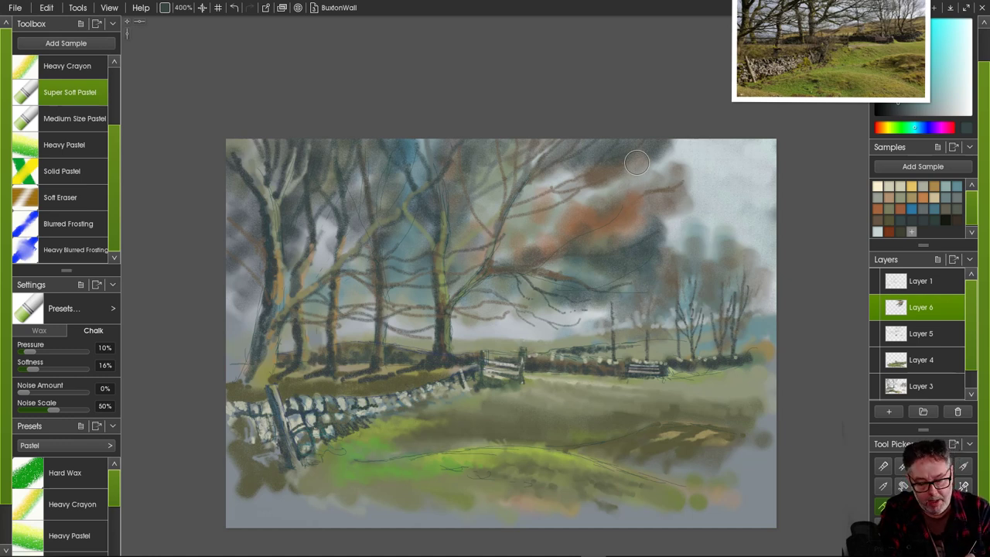
- Spread dark blue-green foliage through the upper canopy, into the orange-brown mass and beneath the central tree's branches with the 400% pastel
mouse_move(674, 131)
left_mouse_down()
mouse_move(619, 183)
mouse_move(643, 160)
mouse_move(628, 178)
mouse_move(670, 169)
mouse_move(622, 191)
mouse_move(595, 156)
mouse_move(543, 181)
mouse_move(559, 174)
mouse_move(490, 185)
mouse_move(522, 145)
mouse_move(486, 178)
left_mouse_up()
mouse_move(456, 212)
left_mouse_down()
mouse_move(437, 259)
mouse_move(409, 193)
mouse_move(410, 166)
mouse_move(428, 137)
mouse_move(394, 132)
mouse_move(389, 180)
mouse_move(349, 110)
left_mouse_up()
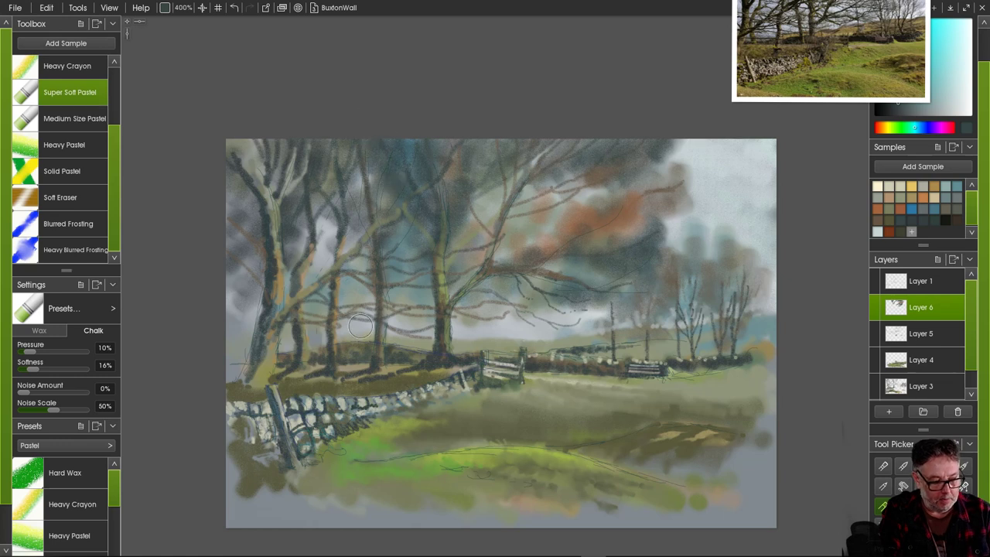
mouse_move(360, 326)
left_mouse_down()
mouse_move(283, 227)
mouse_move(297, 222)
mouse_move(285, 202)
mouse_move(288, 153)
mouse_move(286, 217)
mouse_move(311, 225)
mouse_move(294, 256)
mouse_move(259, 229)
mouse_move(250, 200)
mouse_move(265, 238)
mouse_move(224, 141)
mouse_move(253, 184)
mouse_move(241, 140)
mouse_move(260, 158)
mouse_move(239, 176)
mouse_move(240, 226)
mouse_move(258, 250)
left_mouse_up()
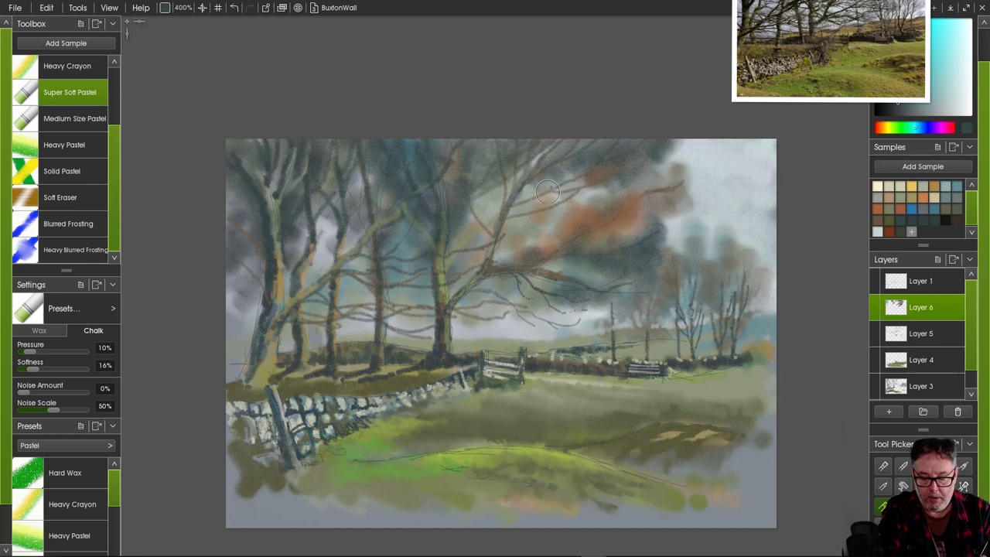
mouse_move(547, 191)
left_mouse_down()
mouse_move(564, 168)
mouse_move(511, 215)
mouse_move(519, 205)
mouse_move(508, 219)
mouse_move(519, 233)
mouse_move(553, 214)
mouse_move(544, 227)
mouse_move(529, 222)
mouse_move(563, 219)
mouse_move(563, 230)
mouse_move(650, 204)
mouse_move(673, 183)
mouse_move(590, 234)
mouse_move(568, 269)
mouse_move(543, 274)
left_mouse_up()
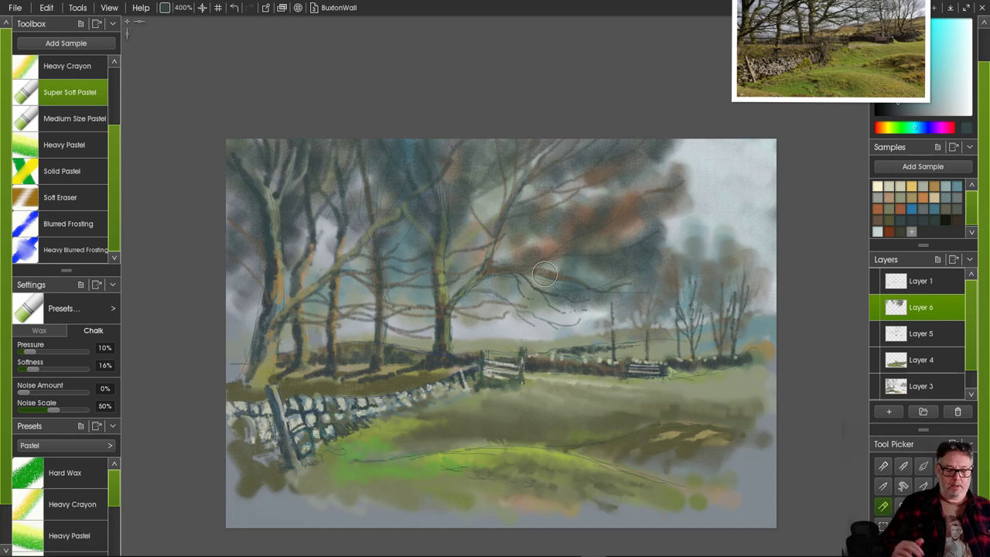
left_click_drag(920, 106, 970, 170)
mouse_move(486, 317)
left_mouse_down()
mouse_move(525, 303)
mouse_move(519, 317)
mouse_move(544, 302)
mouse_move(532, 314)
mouse_move(553, 342)
mouse_move(575, 305)
mouse_move(558, 318)
mouse_move(585, 302)
mouse_move(575, 312)
mouse_move(593, 315)
mouse_move(579, 326)
mouse_move(474, 318)
mouse_move(426, 334)
mouse_move(461, 305)
mouse_move(388, 331)
mouse_move(428, 329)
mouse_move(421, 341)
mouse_move(440, 305)
mouse_move(420, 331)
mouse_move(450, 318)
mouse_move(382, 312)
mouse_move(575, 270)
mouse_move(409, 361)
mouse_move(432, 297)
mouse_move(394, 327)
mouse_move(402, 303)
mouse_move(383, 317)
mouse_move(434, 334)
mouse_move(364, 314)
mouse_move(327, 318)
mouse_move(417, 326)
left_mouse_up()
- Blend soft olive-green foliage through the canopy and between the left-hand trunks with the 400% pastel
left_click(890, 198)
left_click(889, 209)
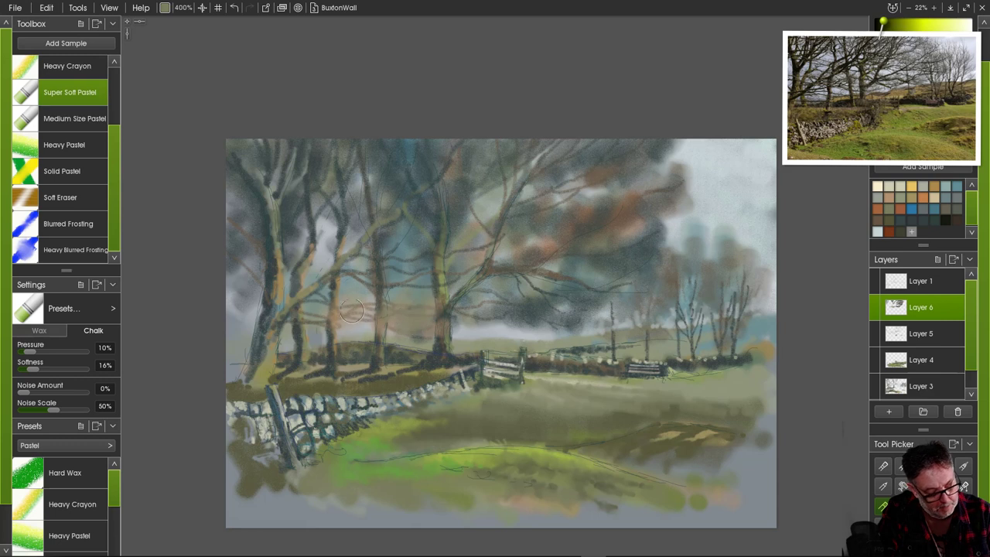
mouse_move(359, 293)
left_mouse_down()
mouse_move(357, 321)
mouse_move(369, 290)
mouse_move(329, 314)
mouse_move(312, 305)
mouse_move(273, 317)
left_mouse_up()
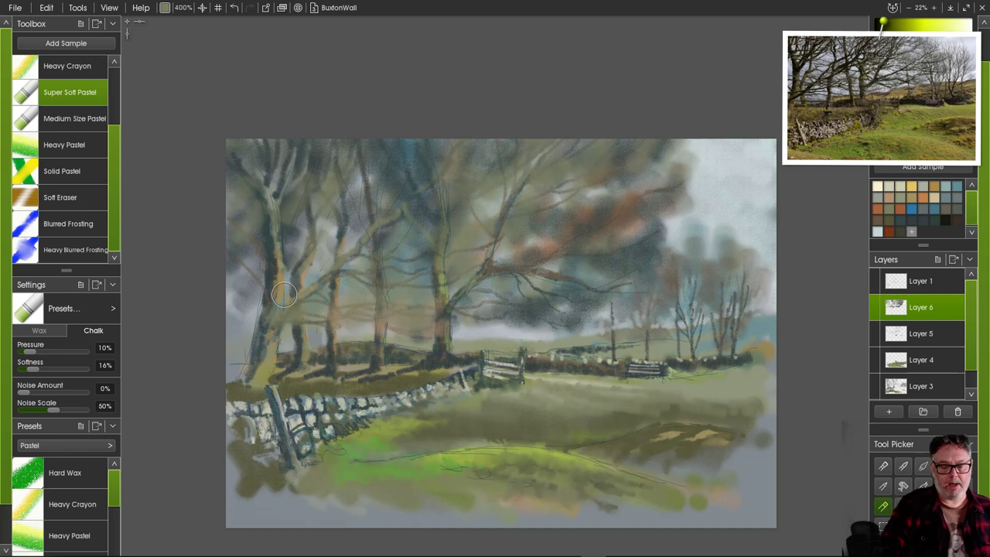
- Try dabbing sky gaps between the branches on Layer 6 with a 200% pastel in pale grey sampled from the horizon
left_click(485, 329, "alt")
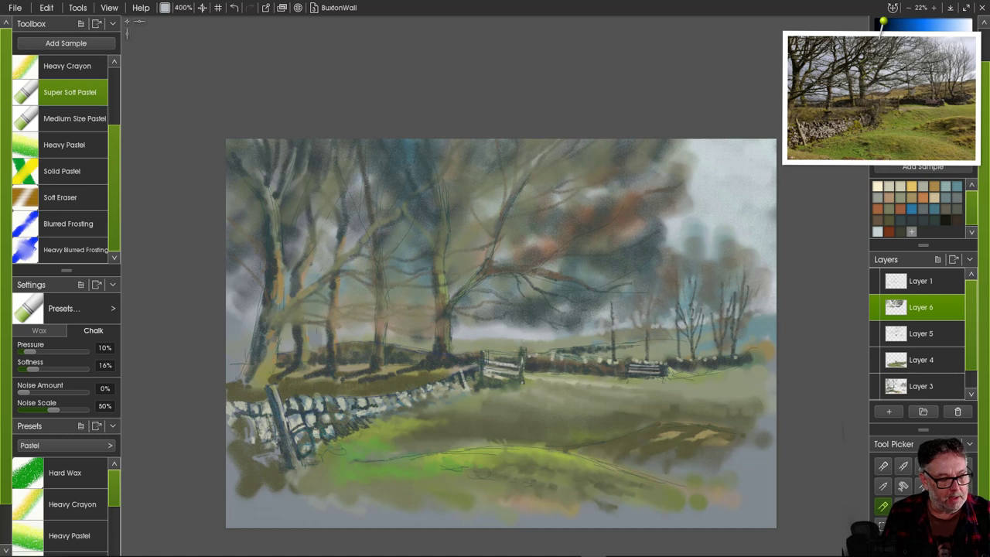
left_click(183, 7)
type("20")
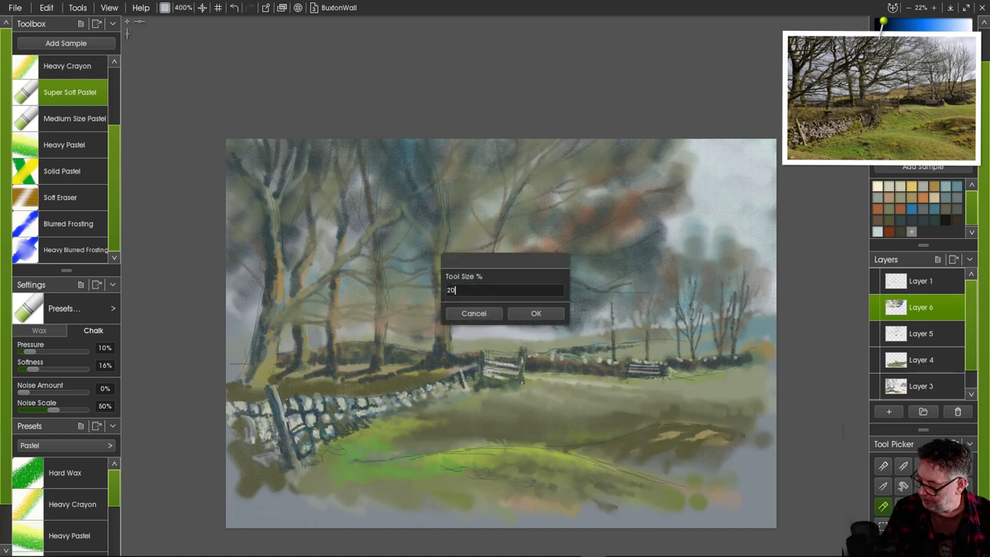
type("0")
key("Return")
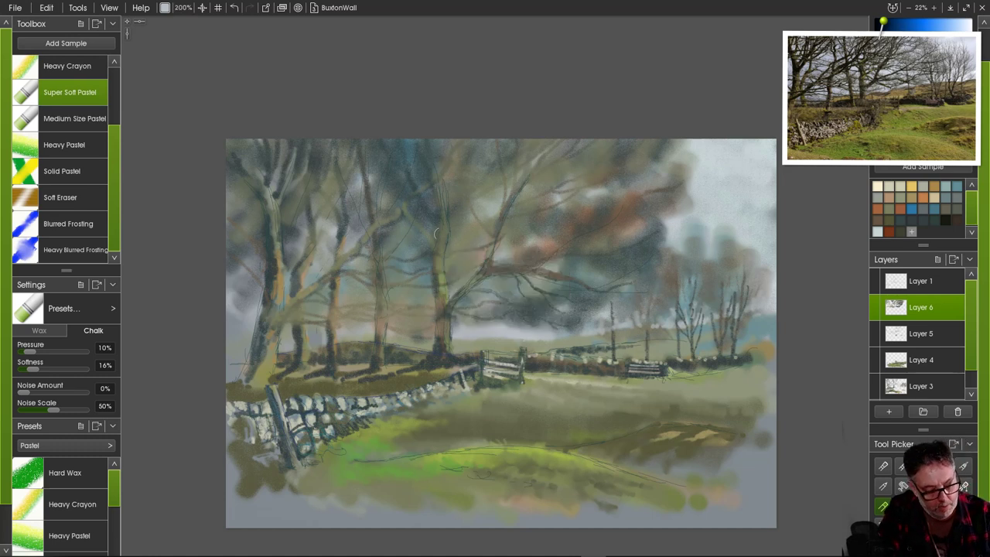
mouse_move(464, 214)
left_mouse_down()
mouse_move(476, 245)
mouse_move(465, 268)
left_mouse_up()
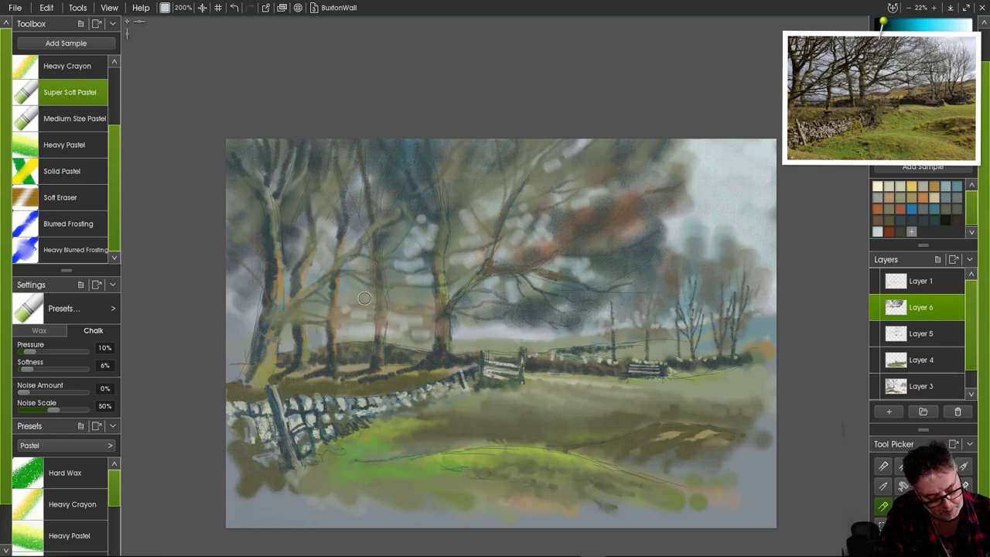
left_click_drag(372, 301, 358, 296)
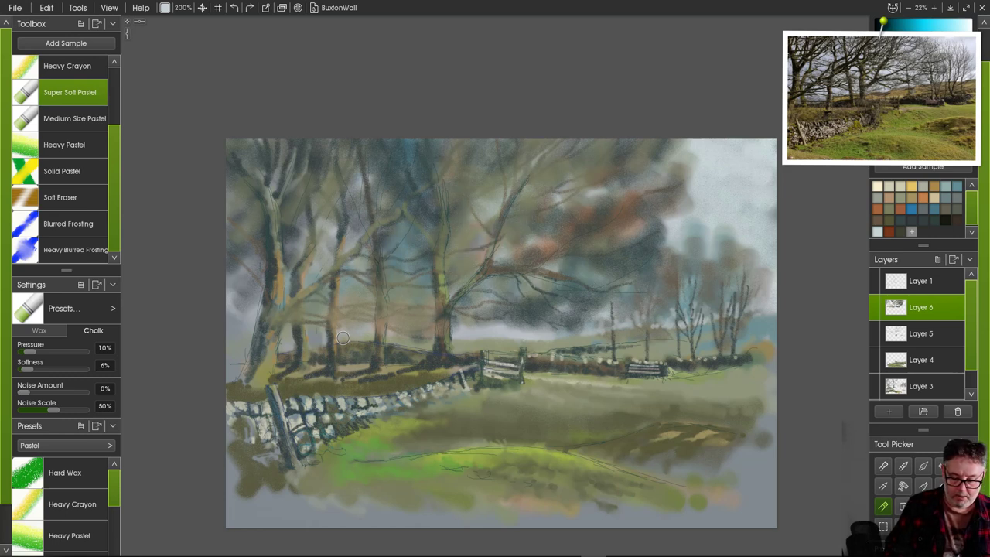
- Add a layer above Layer 6 and sample colours from the left-hand trees for the Super Soft Pastel
left_click(889, 412)
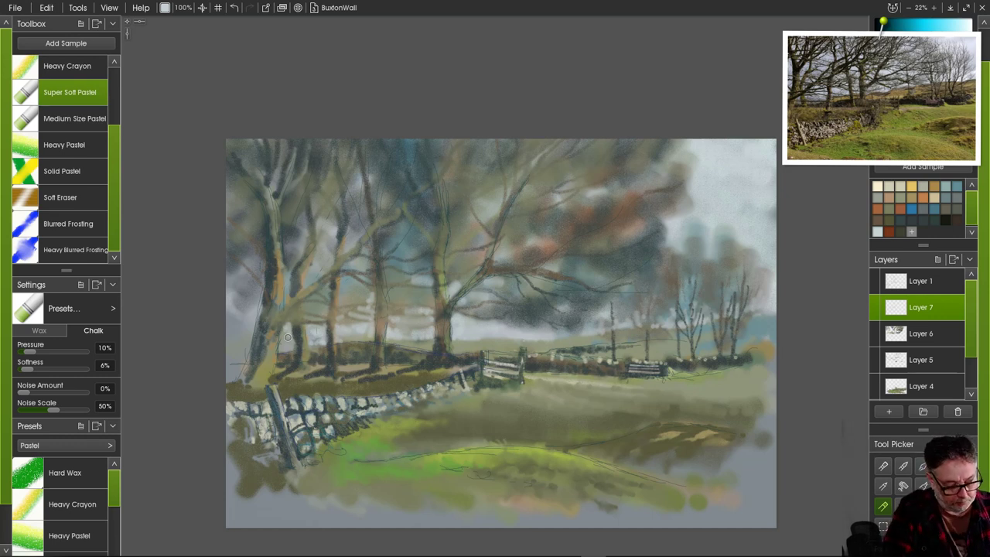
left_click(285, 278, "alt")
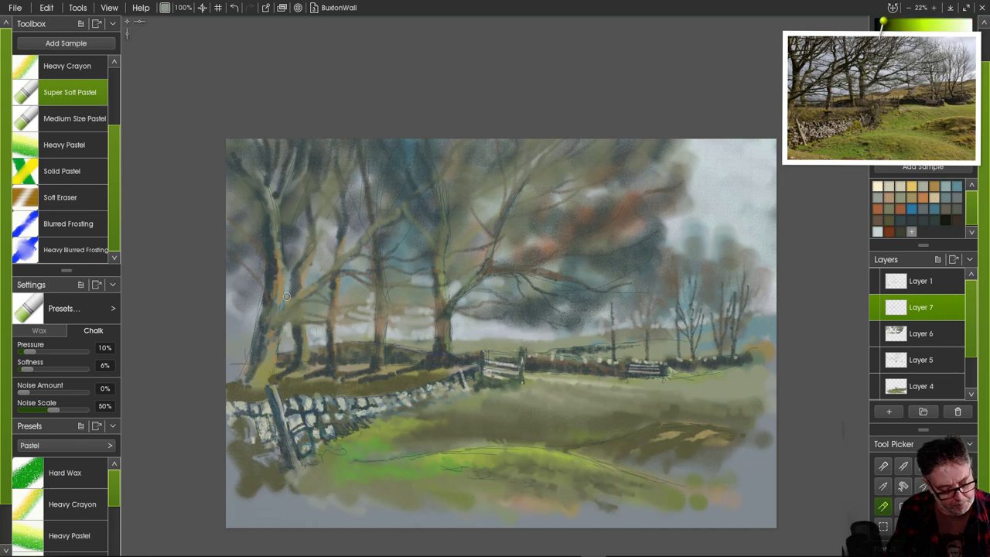
left_click(332, 230, "alt")
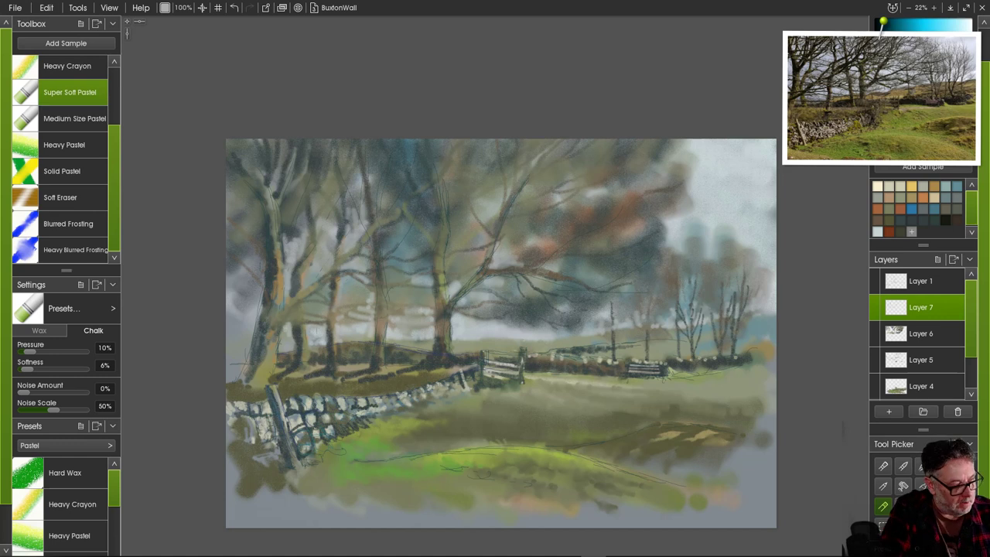
- Darken the shaded sides of the tree trunks and the central tree's main branches on Layer 7 with the 100% Medium Size Pastel
left_click(68, 250)
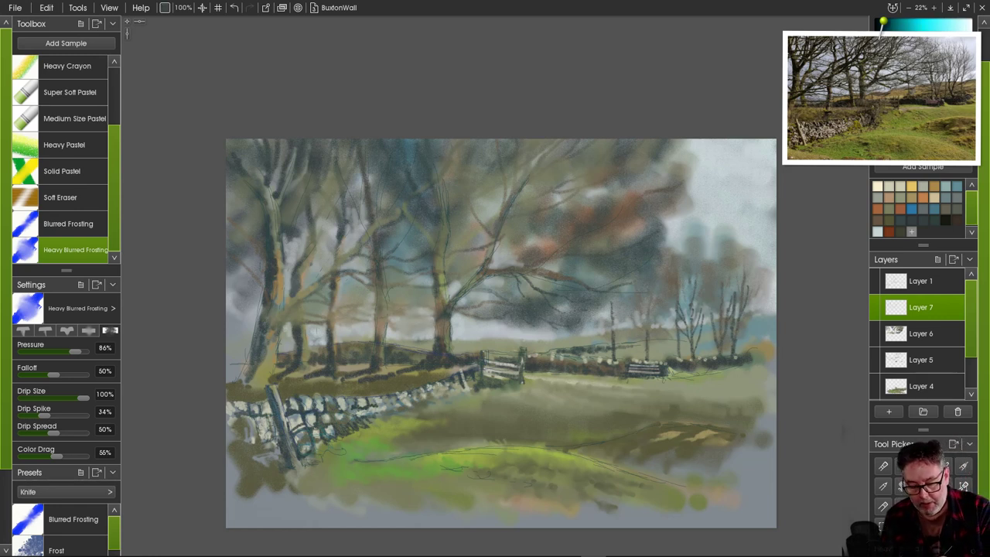
left_click(74, 118)
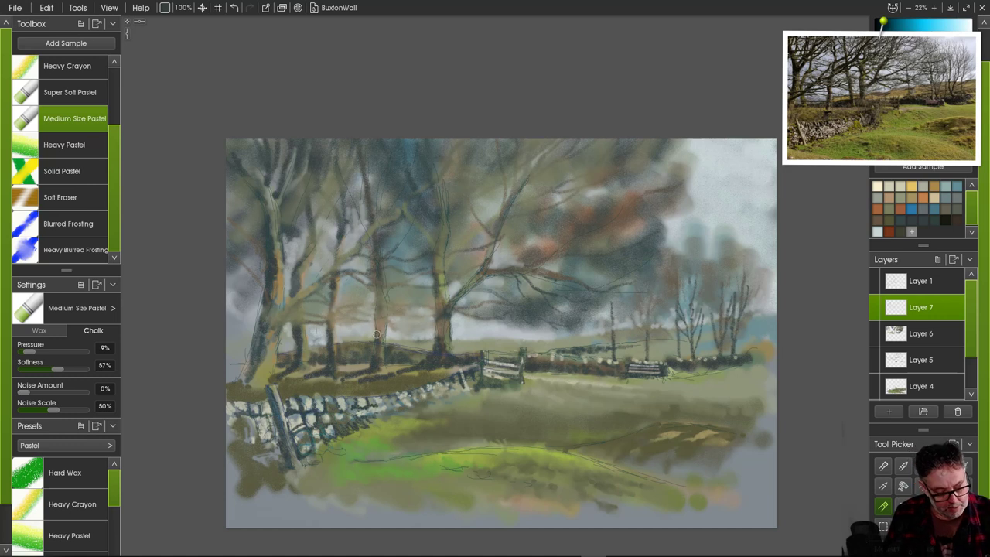
left_click_drag(376, 300, 377, 325)
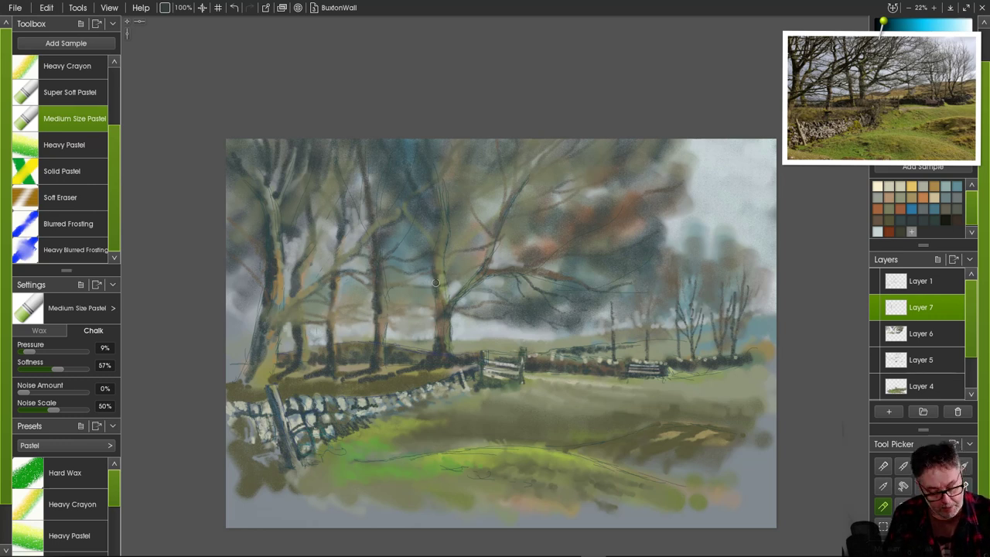
left_click_drag(433, 257, 436, 345)
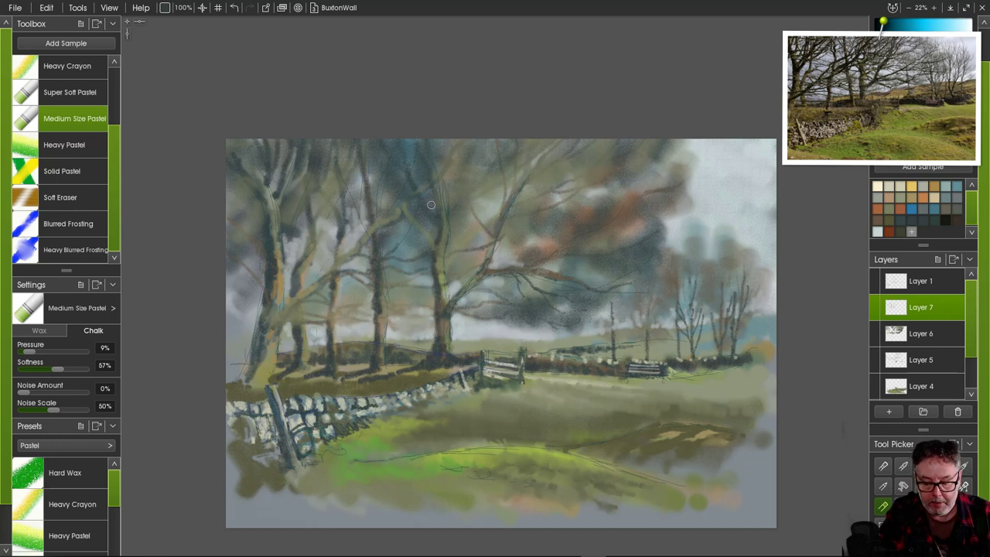
mouse_move(503, 215)
left_mouse_down()
mouse_move(467, 300)
mouse_move(451, 276)
mouse_move(450, 289)
mouse_move(460, 290)
mouse_move(476, 277)
mouse_move(448, 326)
left_mouse_up()
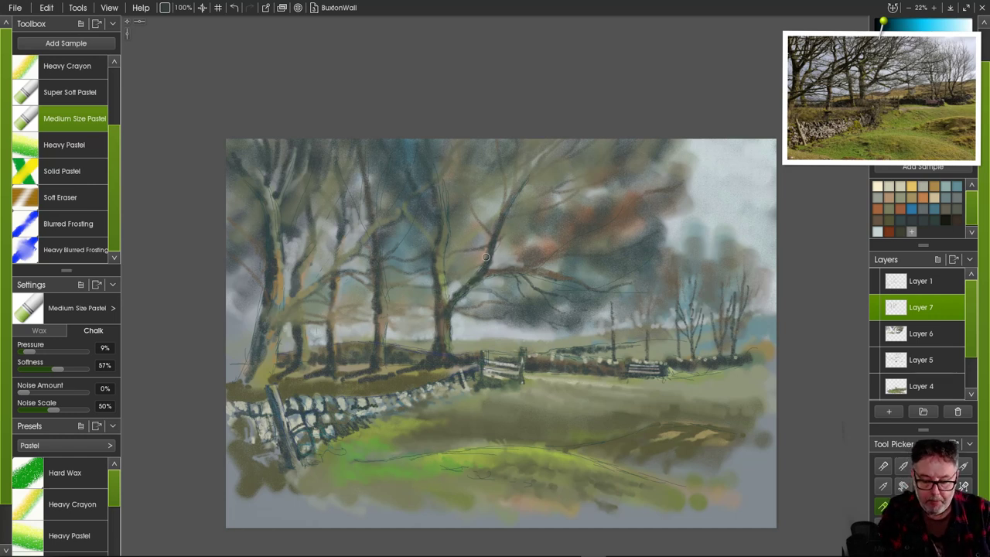
left_click_drag(516, 271, 559, 276)
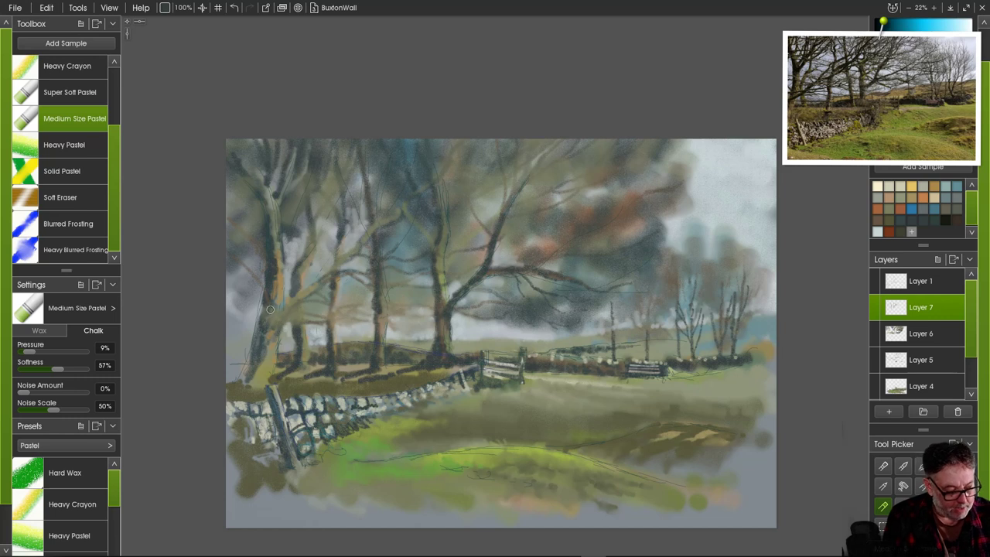
left_click_drag(250, 370, 246, 385)
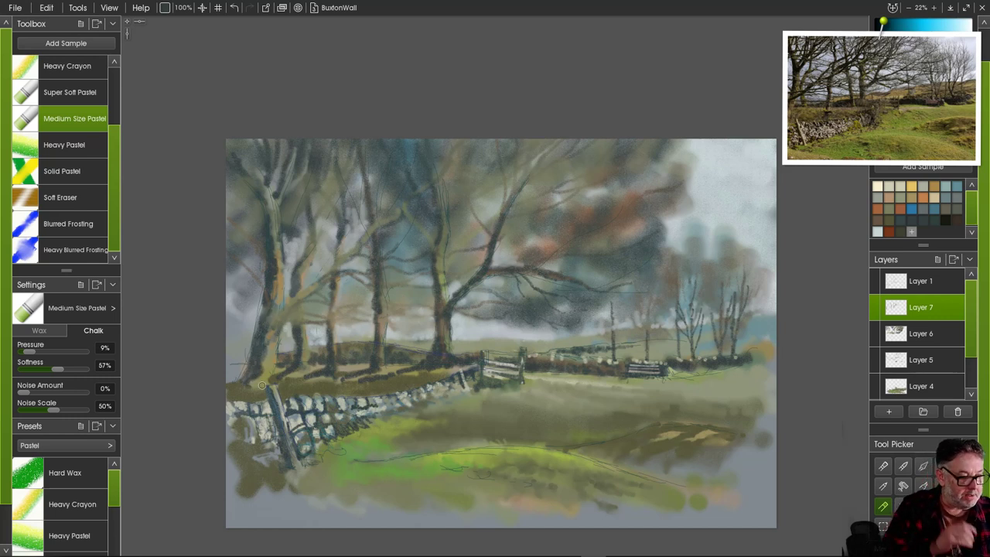
- Choose the B Shading pencil with the pale cream colour sample and set its softness to 87%
scroll(66, 158, "up", 3)
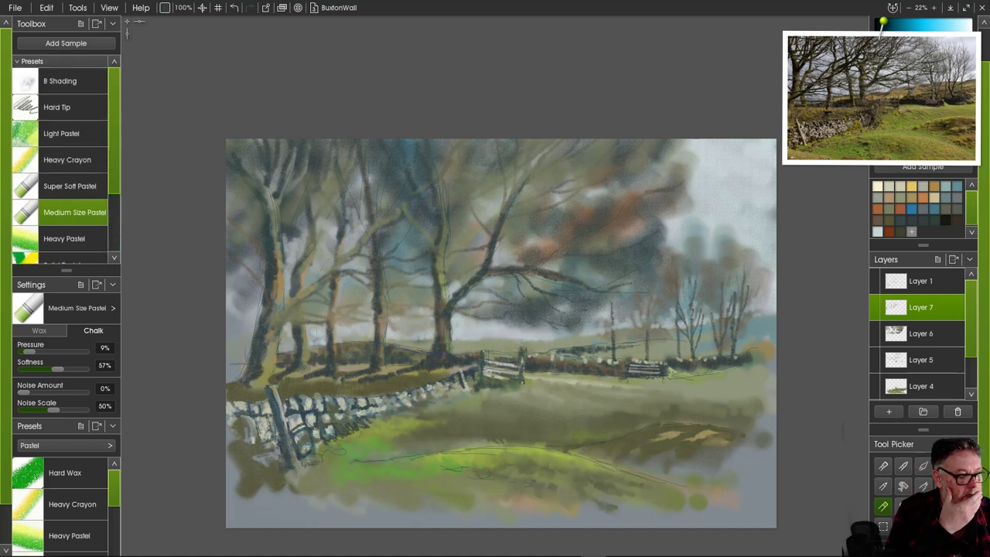
left_click(62, 81)
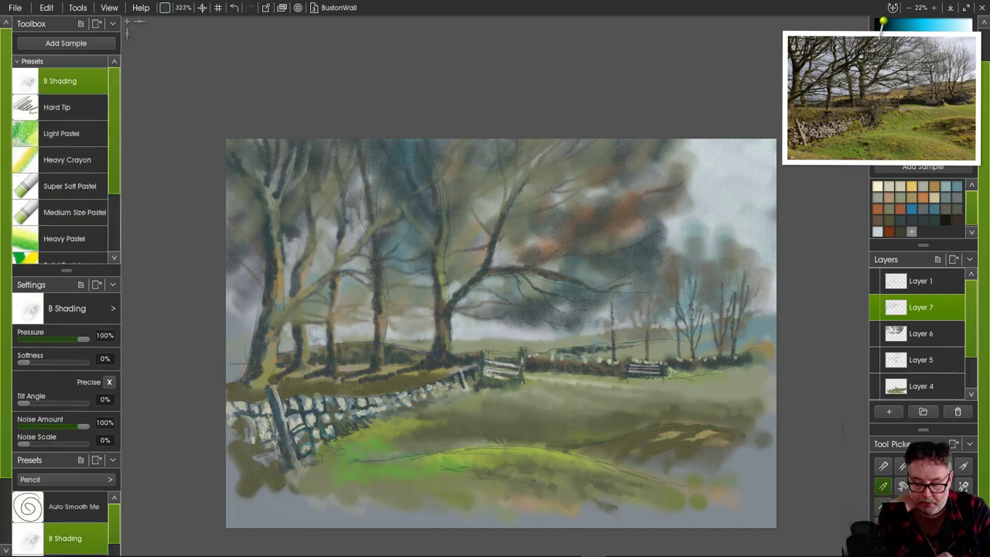
left_click(878, 186)
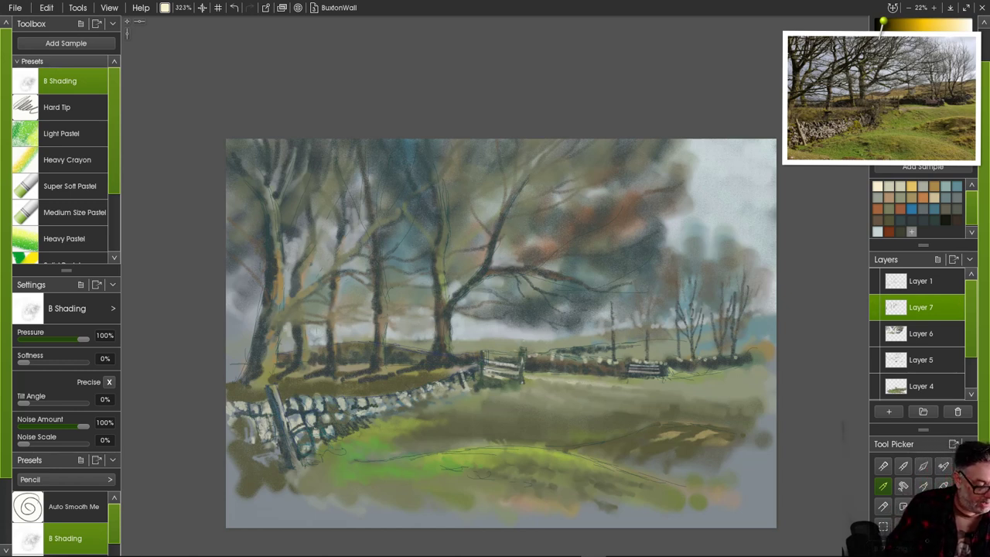
left_click_drag(24, 362, 76, 361)
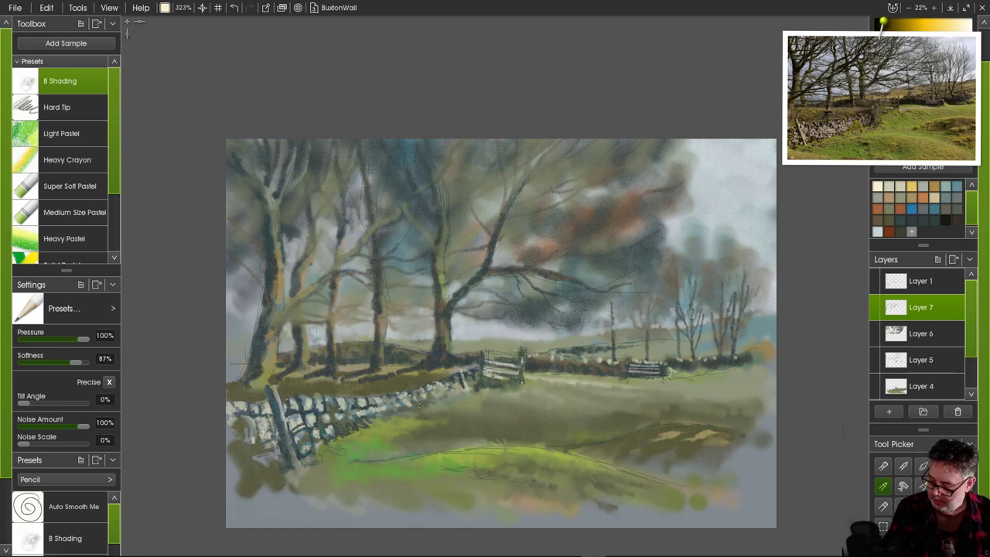
- Switch to the Heavy Crayon and test a cream highlight on the wall's top beside the gate, undoing the stroke
key("alt")
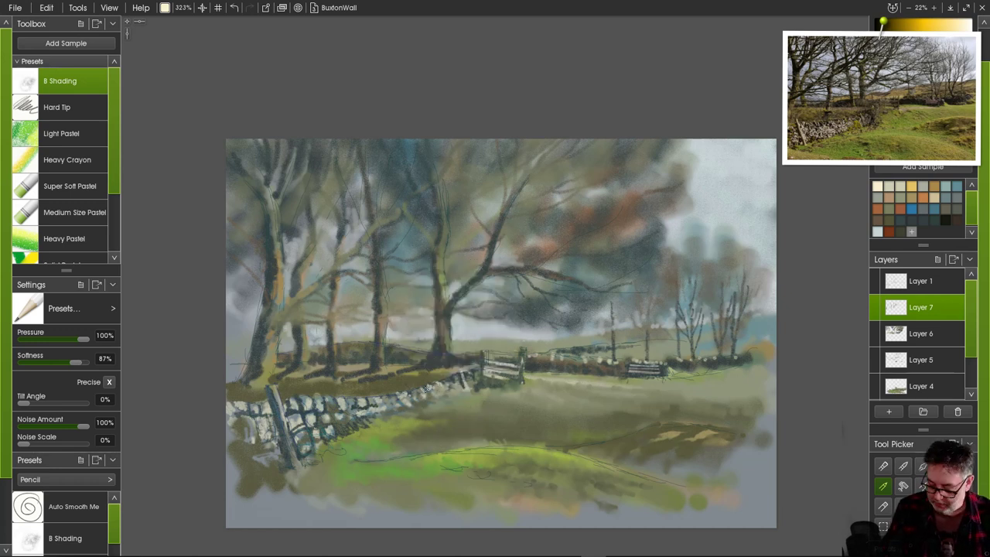
scroll(428, 389, "up", 7)
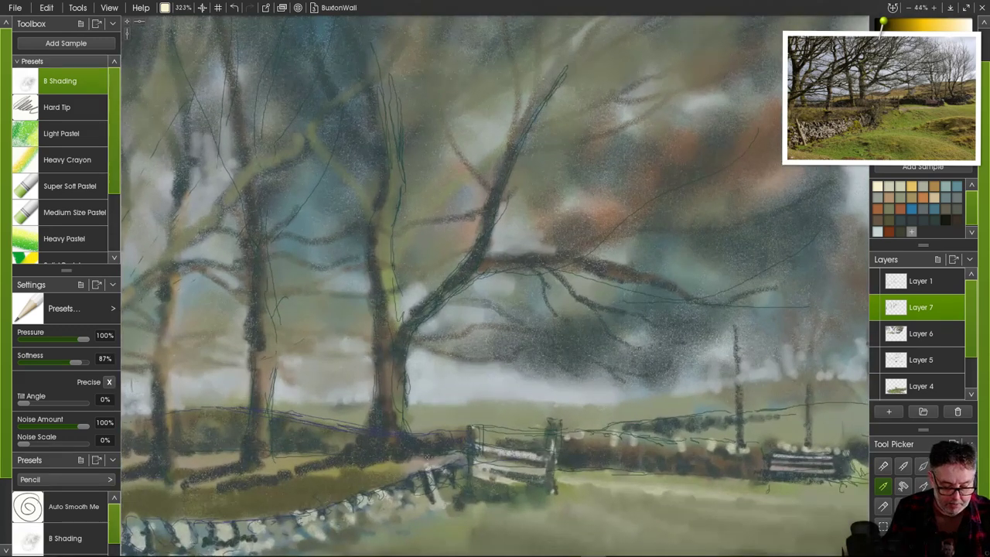
left_click_drag(429, 388, 442, 301)
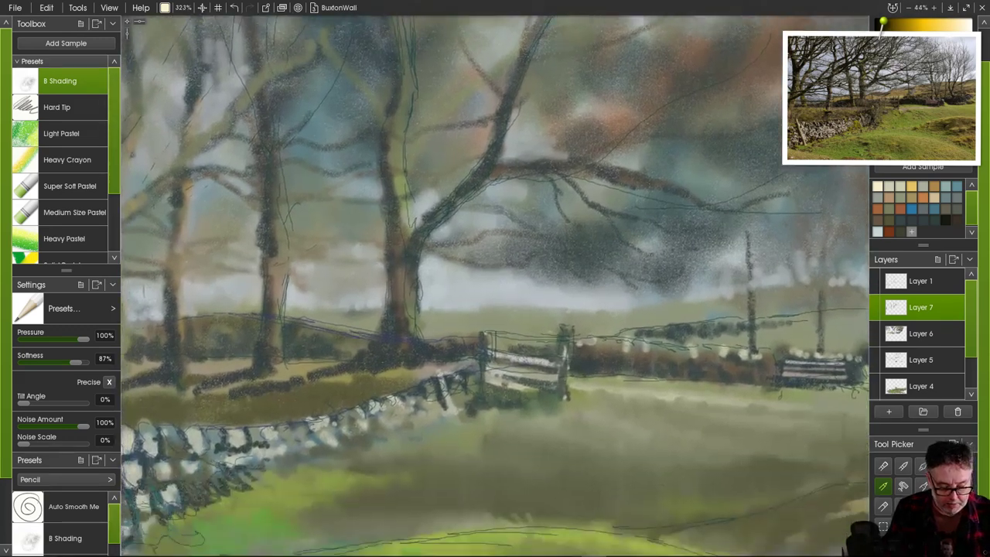
left_click_drag(387, 371, 392, 259)
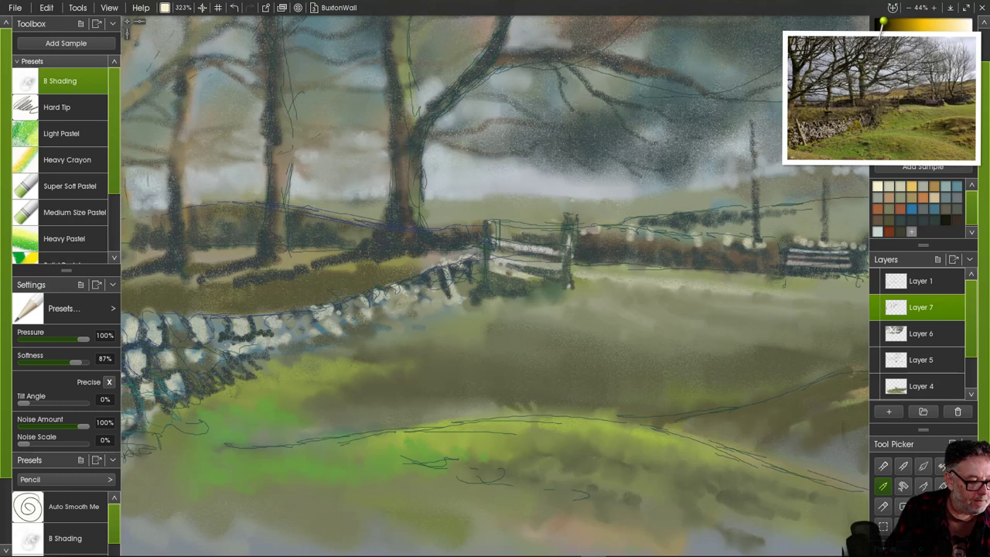
left_click(67, 160)
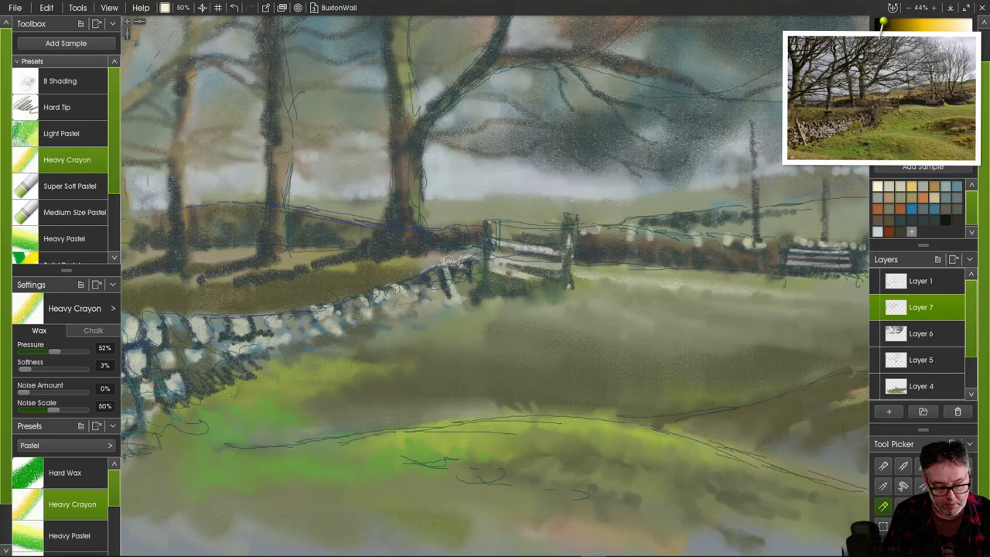
left_click_drag(472, 258, 456, 263)
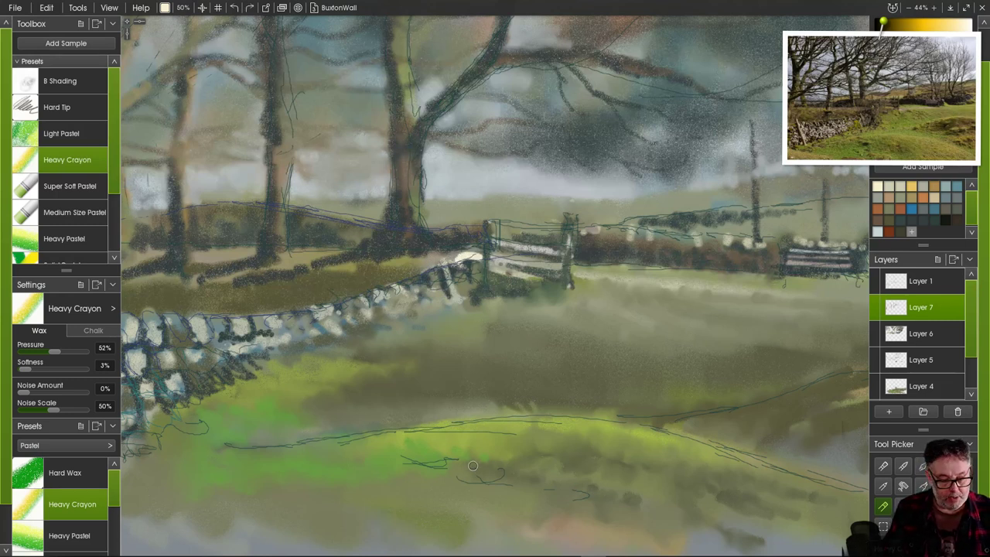
key("ctrl+z")
- Reduce the Heavy Crayon to 24% and add cream highlights to the stones along the wall's top near the gate
key("bracketleft")
key("bracketleft")
key("bracketleft")
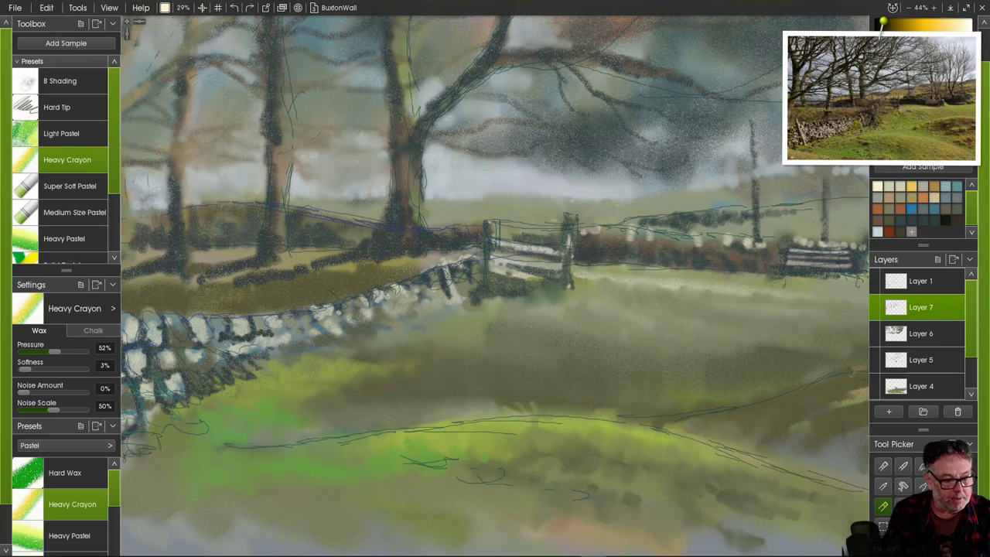
key("bracketleft")
left_click_drag(476, 256, 445, 264)
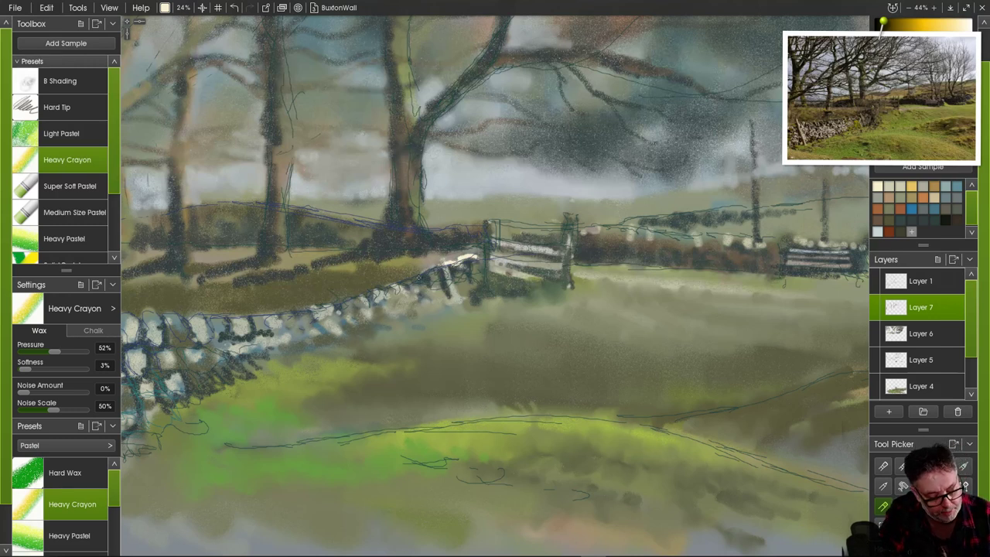
mouse_move(433, 269)
left_mouse_down()
mouse_move(389, 283)
mouse_move(398, 293)
mouse_move(371, 289)
left_mouse_up()
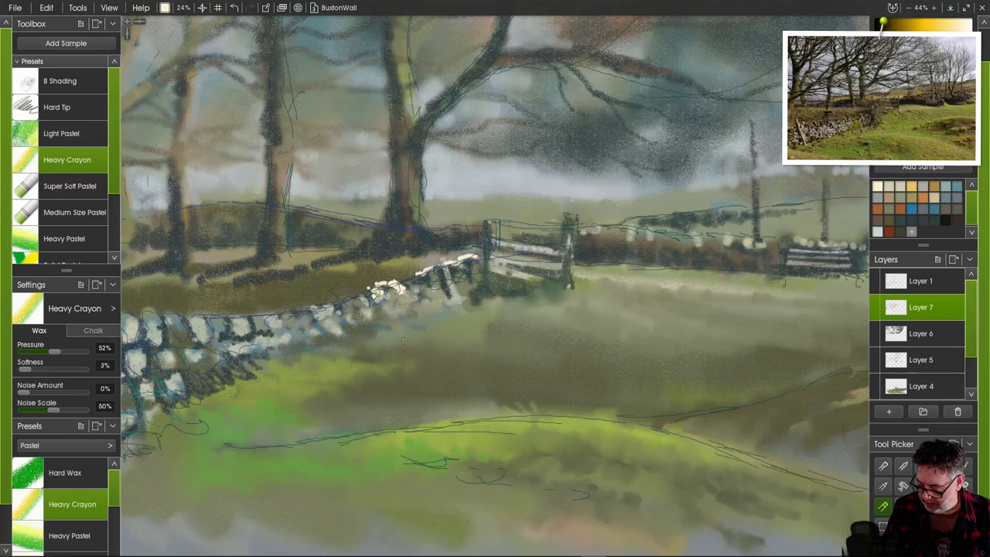
scroll(401, 312, "down", 10)
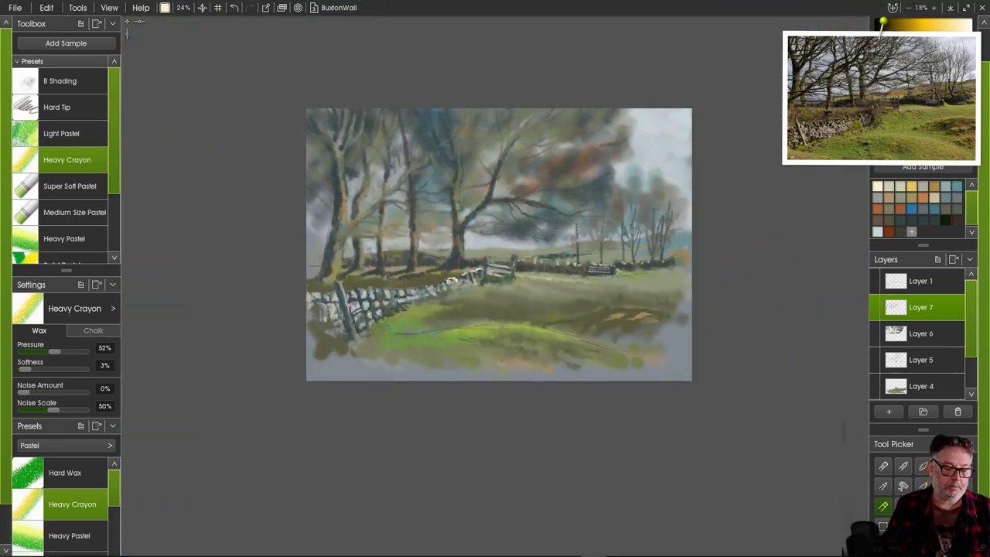
scroll(400, 312, "up", 2)
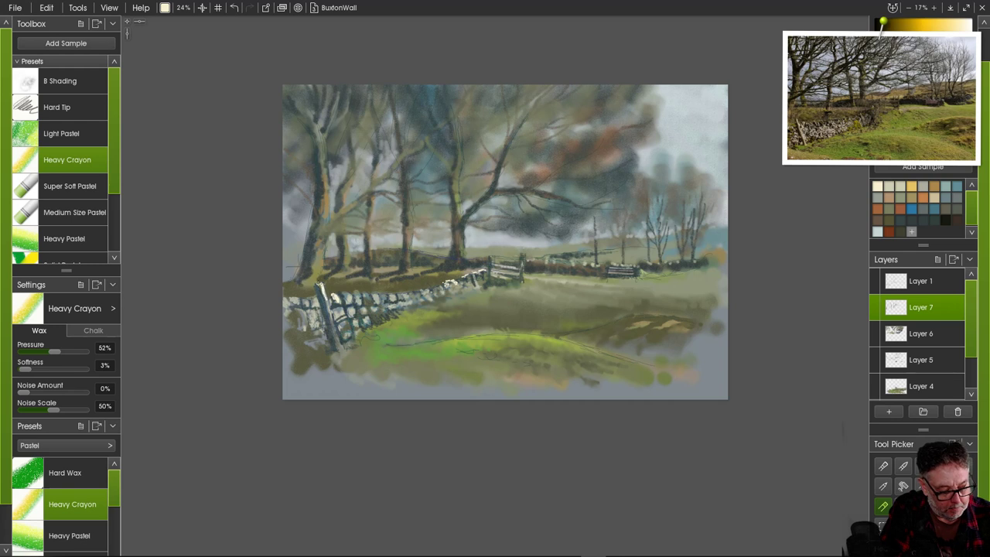
- Add cream Heavy Crayon highlights along the top stones of the foreground wall and on the gate's posts and rails
mouse_move(328, 300)
left_mouse_down()
mouse_move(332, 314)
mouse_move(348, 292)
mouse_move(391, 295)
left_mouse_up()
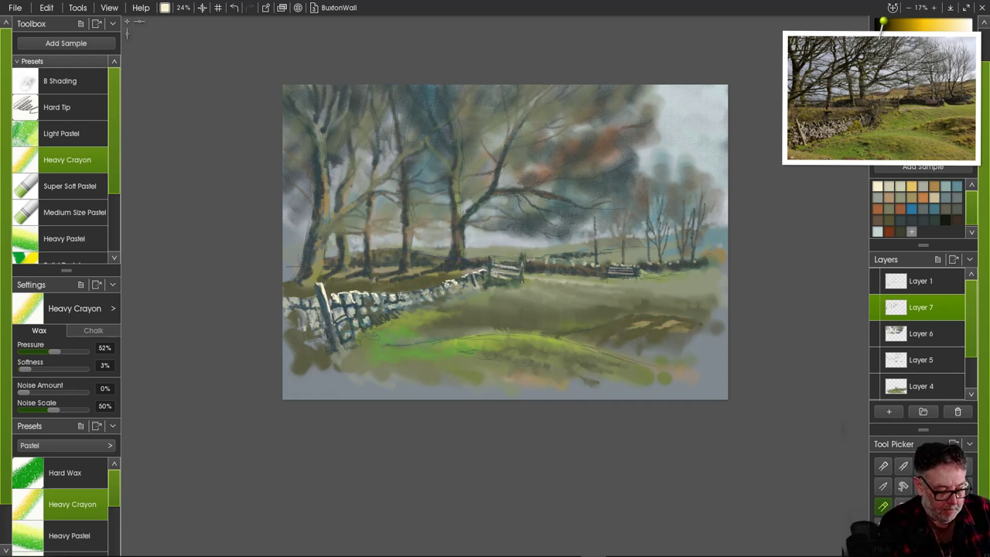
left_click_drag(403, 295, 423, 293)
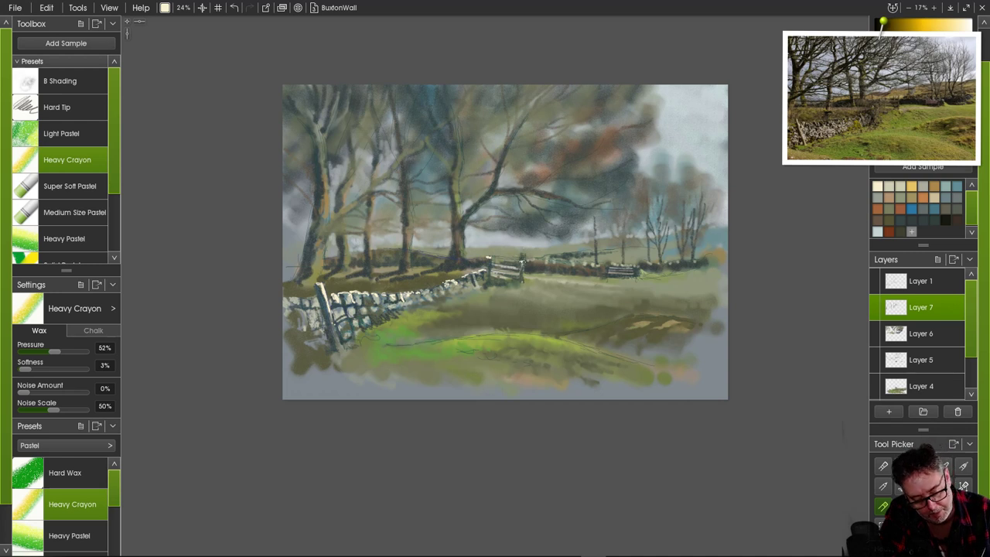
mouse_move(521, 263)
left_mouse_down()
mouse_move(522, 276)
mouse_move(492, 265)
left_mouse_up()
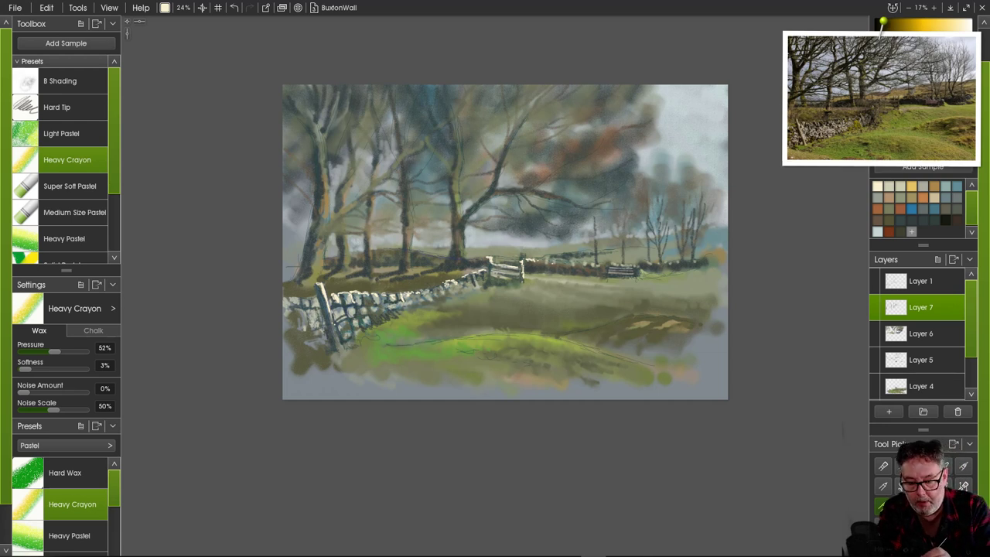
- Move the reference photo off the colour picker, choose a muted beige, and highlight the top of the far wall beyond the gate
left_click_drag(883, 170, 768, 151)
left_click(938, 90)
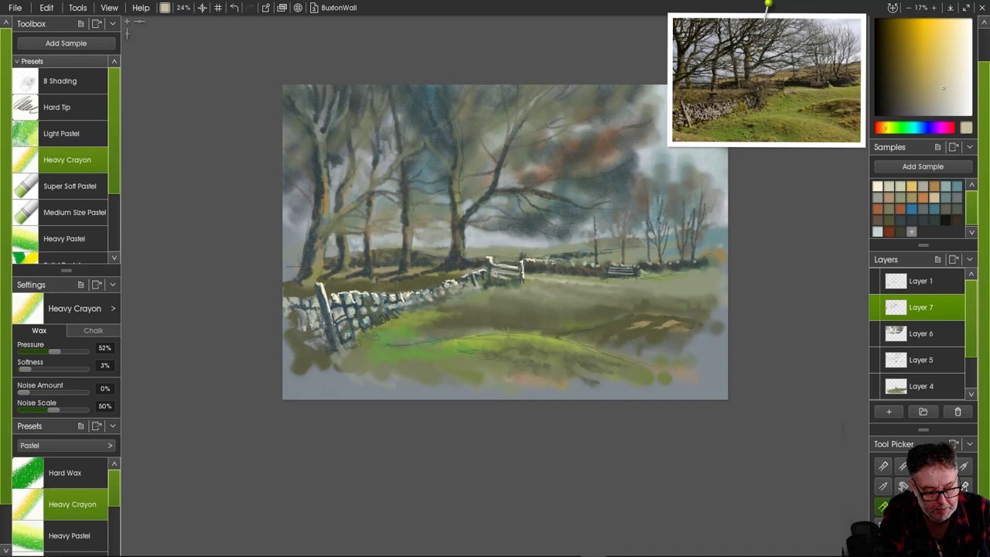
left_click_drag(551, 264, 572, 264)
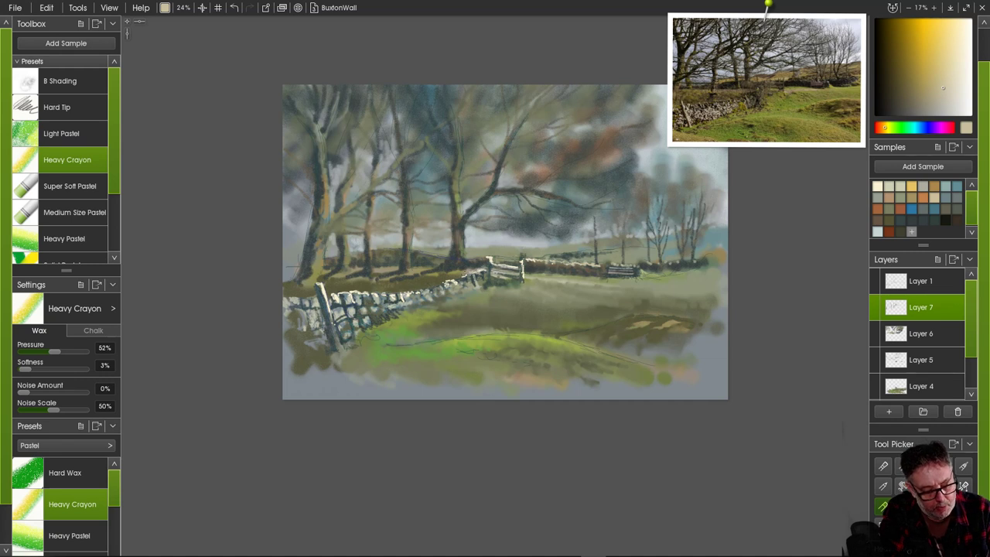
- Try beige highlights along the central tree's long low branch and its hanging twigs, undoing most of the strokes
mouse_move(566, 198)
left_mouse_down()
mouse_move(608, 204)
mouse_move(520, 186)
mouse_move(536, 207)
mouse_move(566, 220)
mouse_move(544, 214)
mouse_move(554, 223)
left_mouse_up()
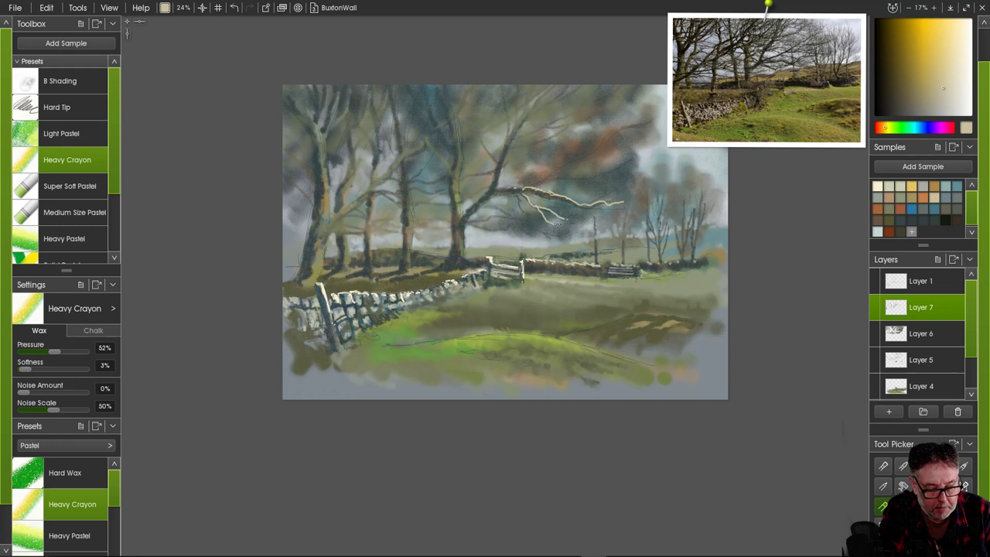
left_click_drag(523, 189, 517, 188)
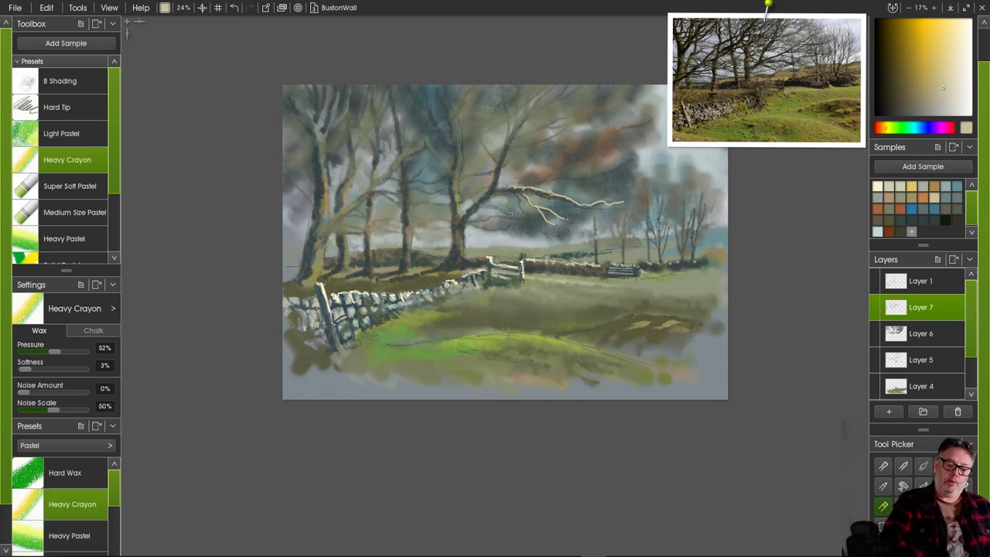
key("ctrl+z")
key("ctrl+z")
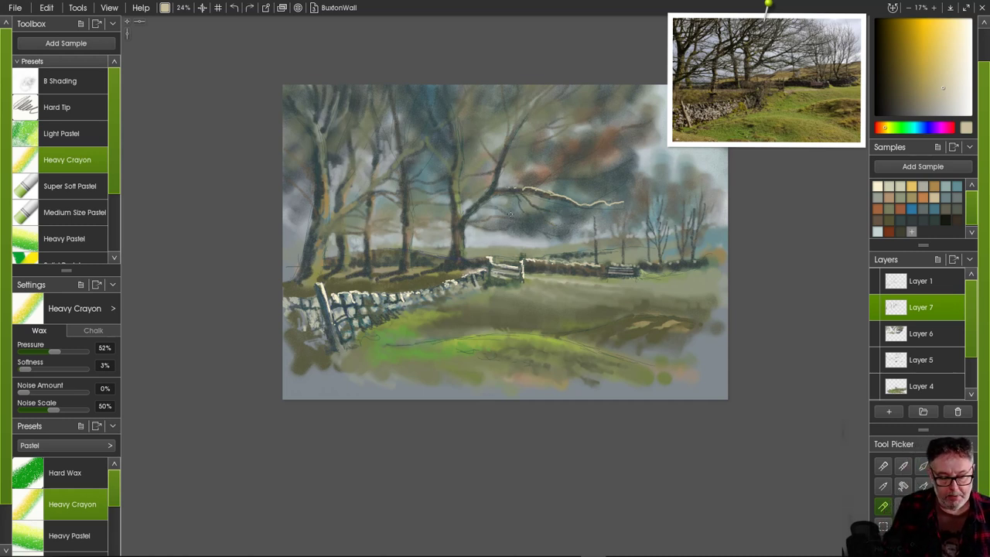
key("ctrl+z")
key("ctrl+z")
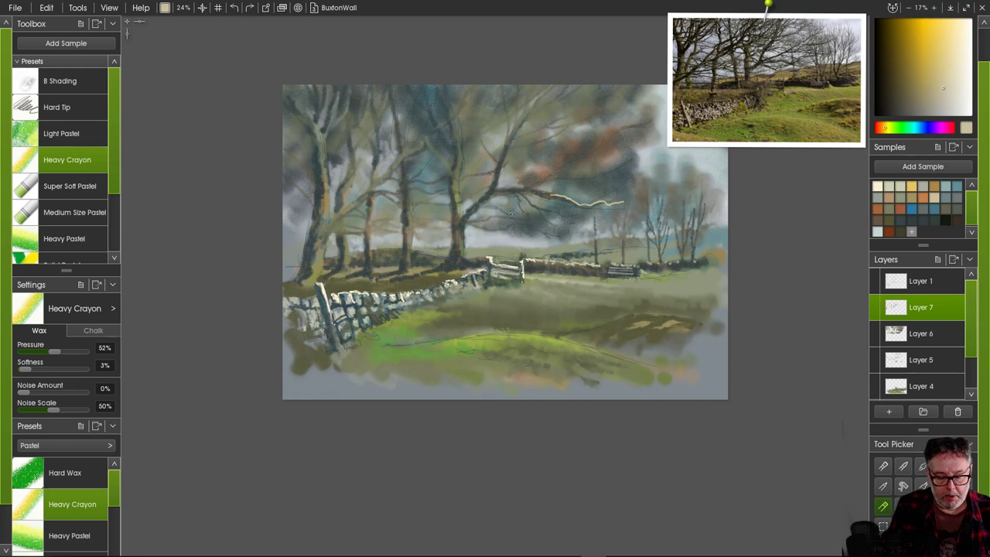
key("ctrl+z")
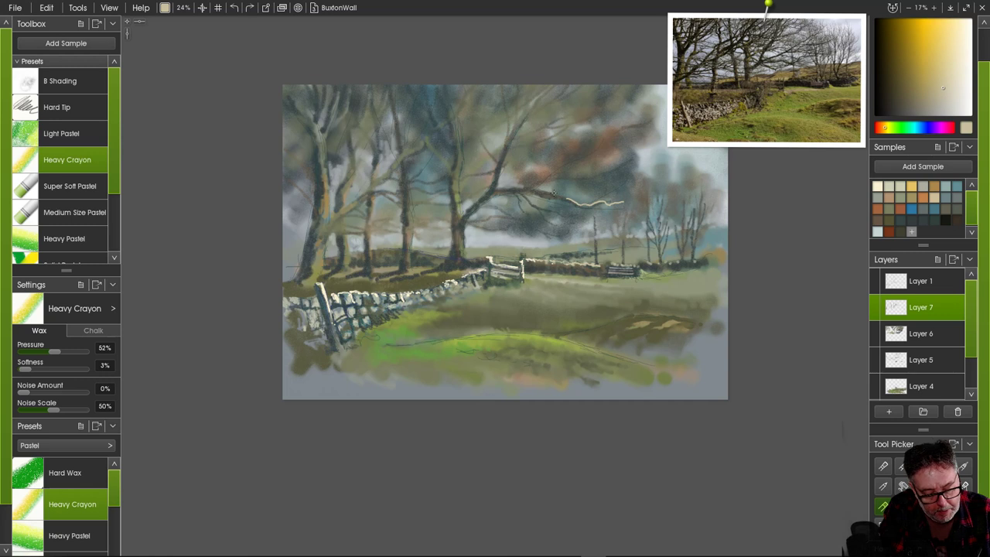
- Redraw the beige highlight on the long low branch and try more thin beige branches across the central and left-hand trees
left_click_drag(547, 188, 563, 195)
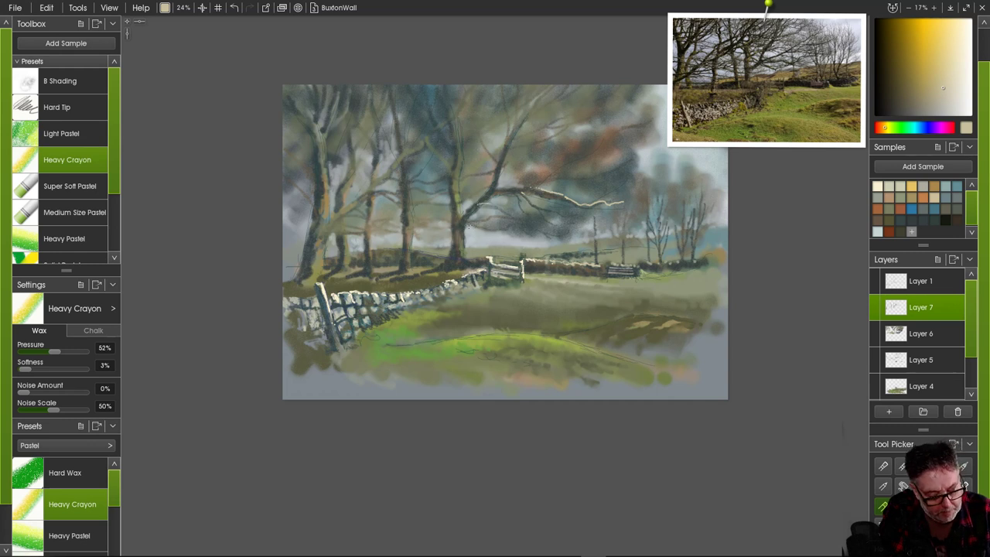
left_click_drag(467, 224, 555, 234)
left_click_drag(480, 202, 532, 211)
left_click_drag(384, 178, 447, 182)
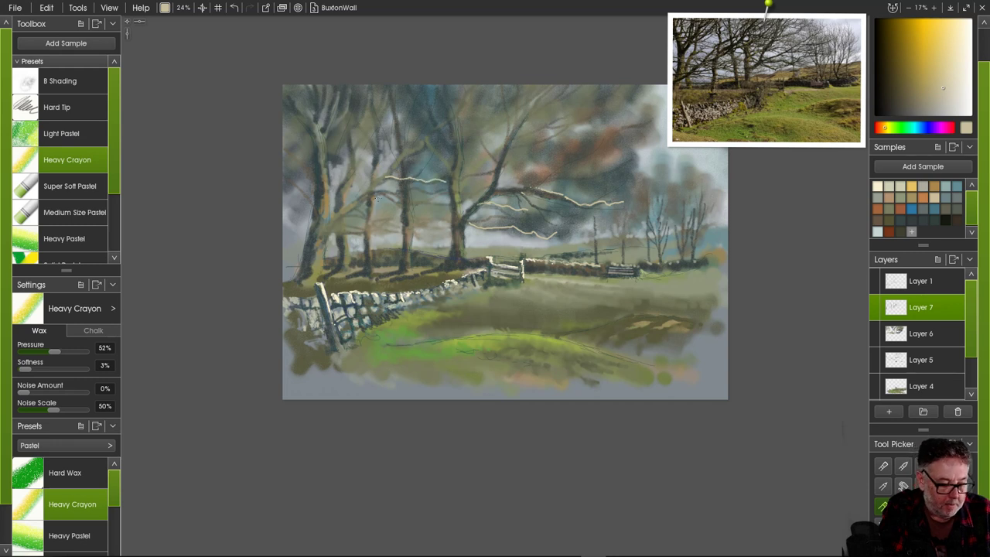
mouse_move(370, 192)
left_mouse_down()
mouse_move(403, 206)
mouse_move(443, 201)
left_mouse_up()
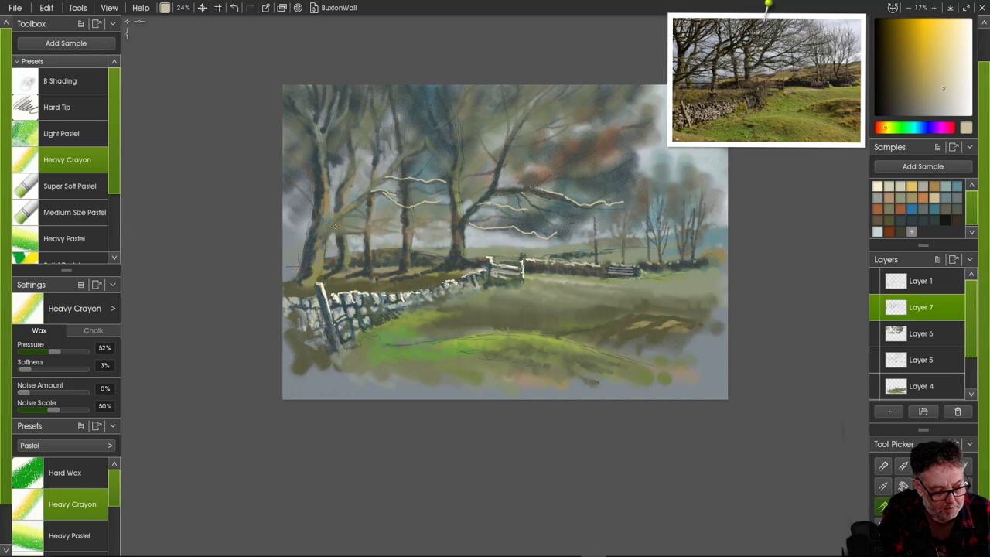
left_click_drag(330, 224, 371, 235)
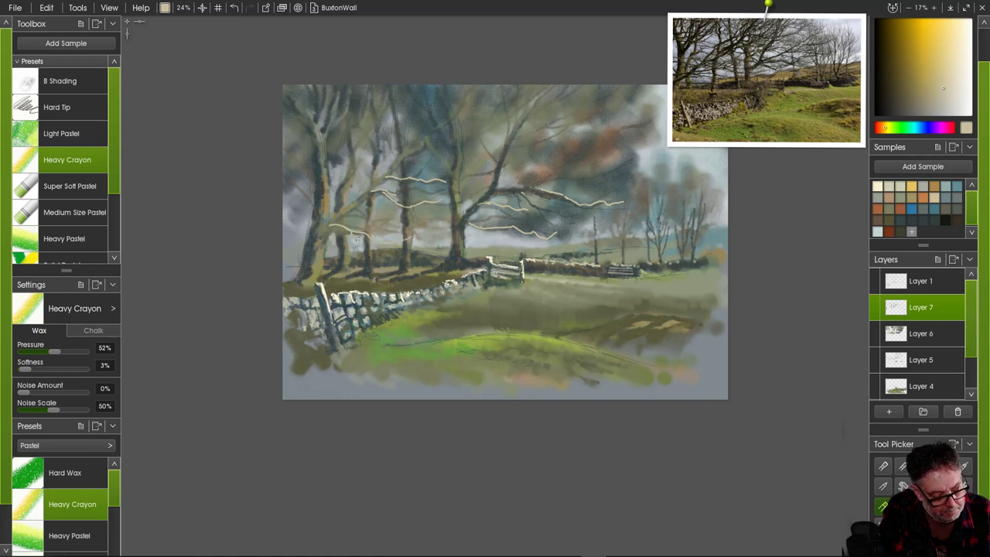
mouse_move(324, 226)
left_mouse_down()
mouse_move(368, 211)
mouse_move(411, 223)
left_mouse_up()
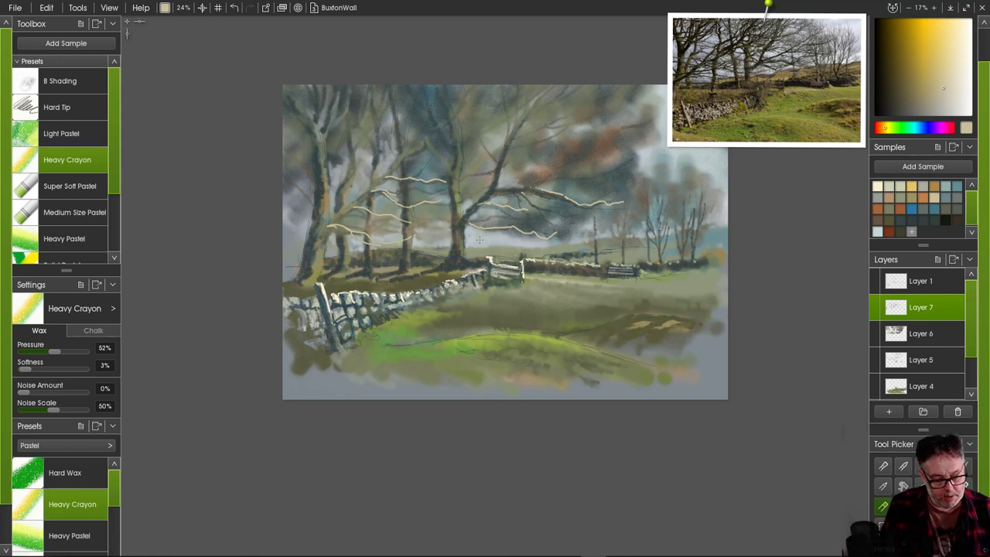
- Undo the thin beige branches across the left-hand trees and the upper one beside the central trunk
key("ctrl+z")
key("ctrl+z")
key("ctrl+z")
key("ctrl+z")
key("ctrl+z")
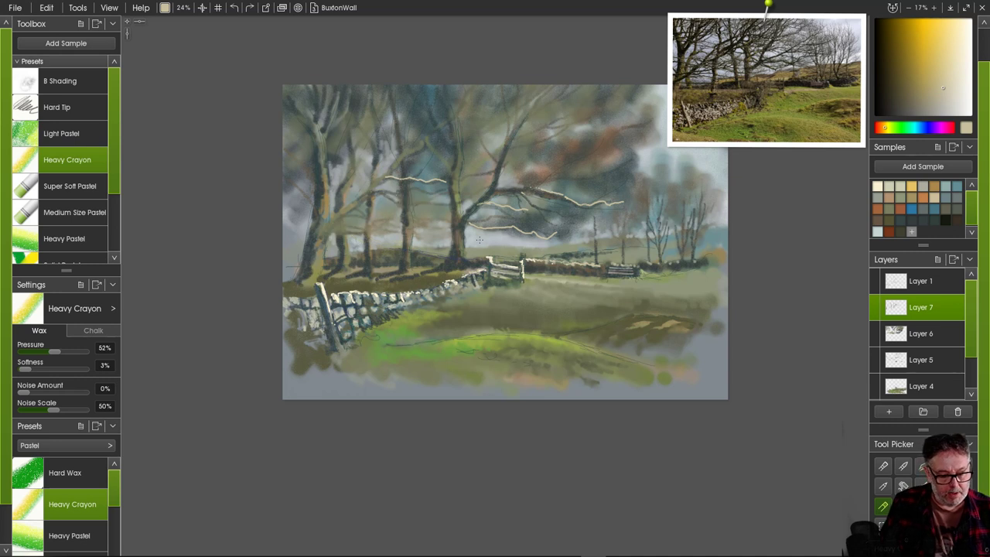
key("ctrl+z")
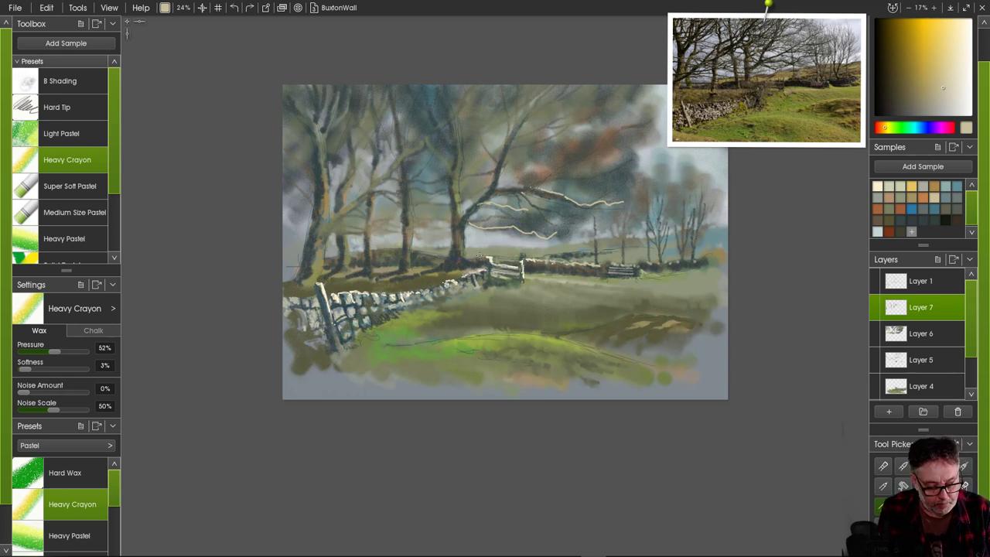
key("ctrl+z")
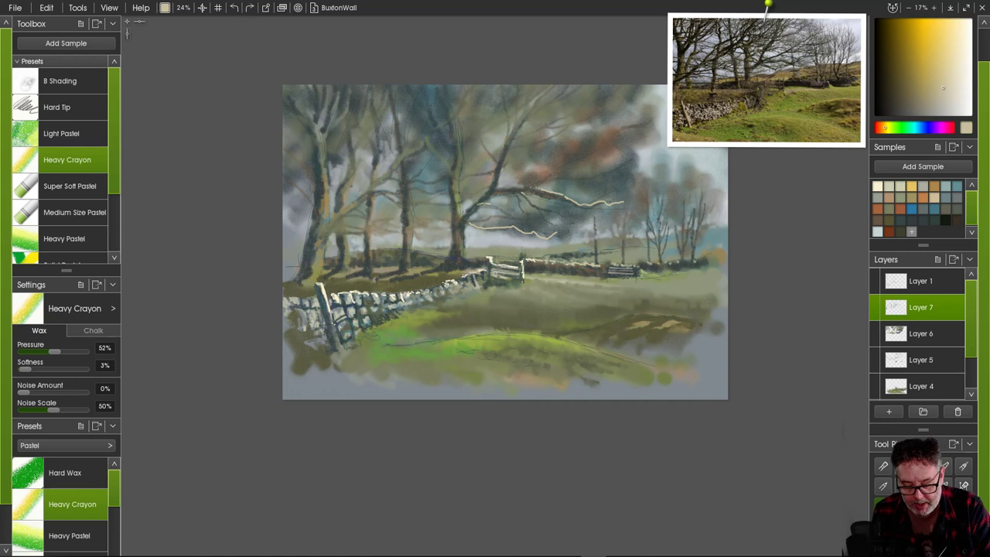
- Pick the dark slate colour sample and draw thin dark branches reaching out from the central tree with the Heavy Crayon
left_click(912, 221)
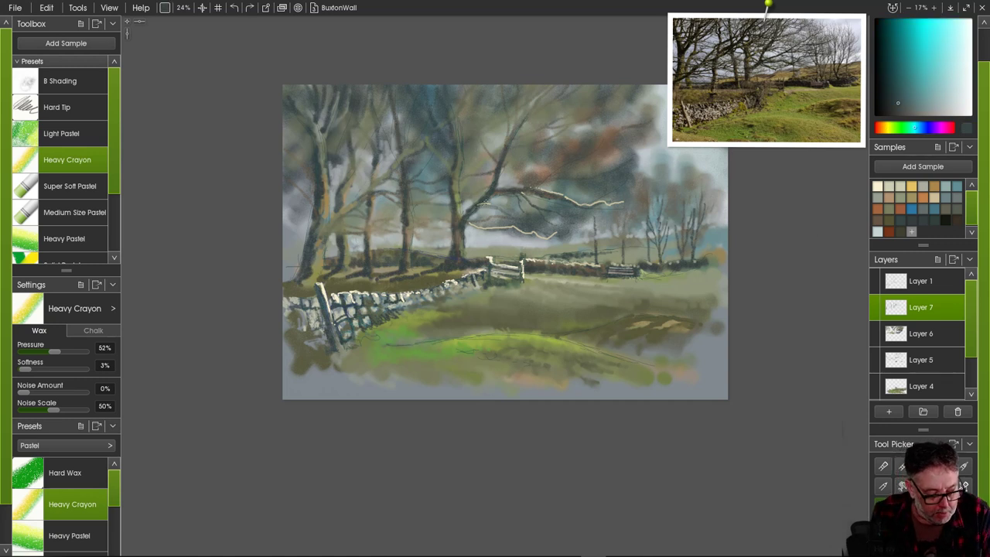
left_click_drag(476, 202, 539, 209)
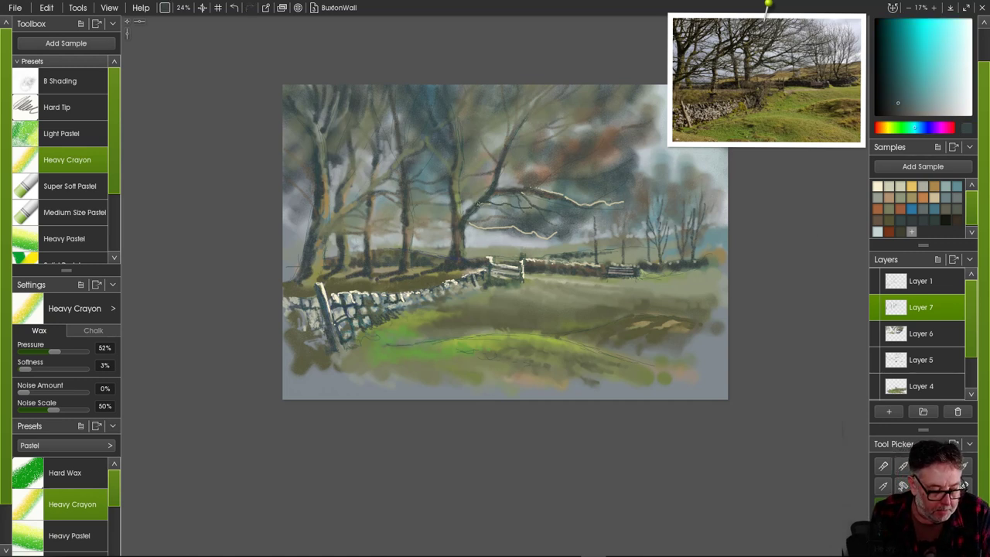
left_click_drag(478, 202, 493, 206)
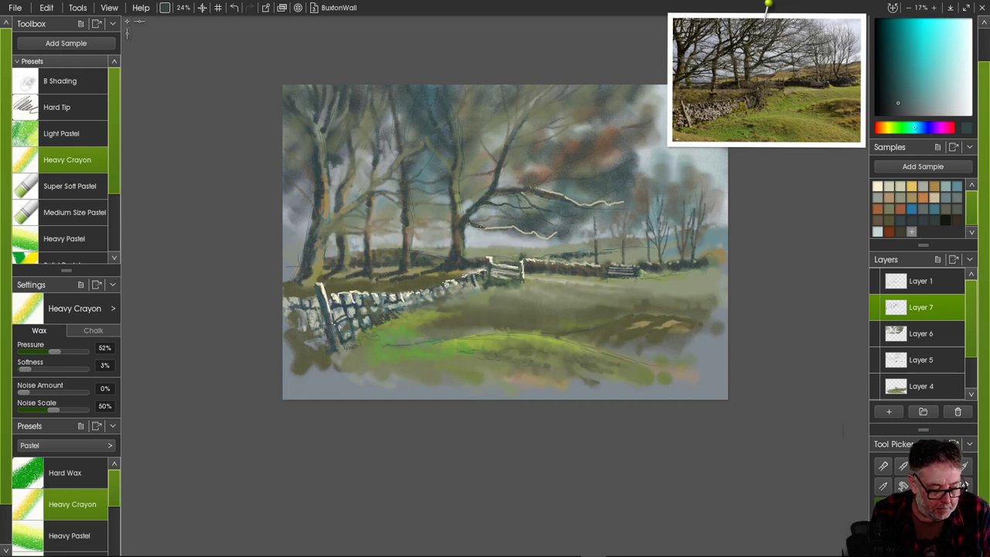
left_click_drag(469, 224, 512, 226)
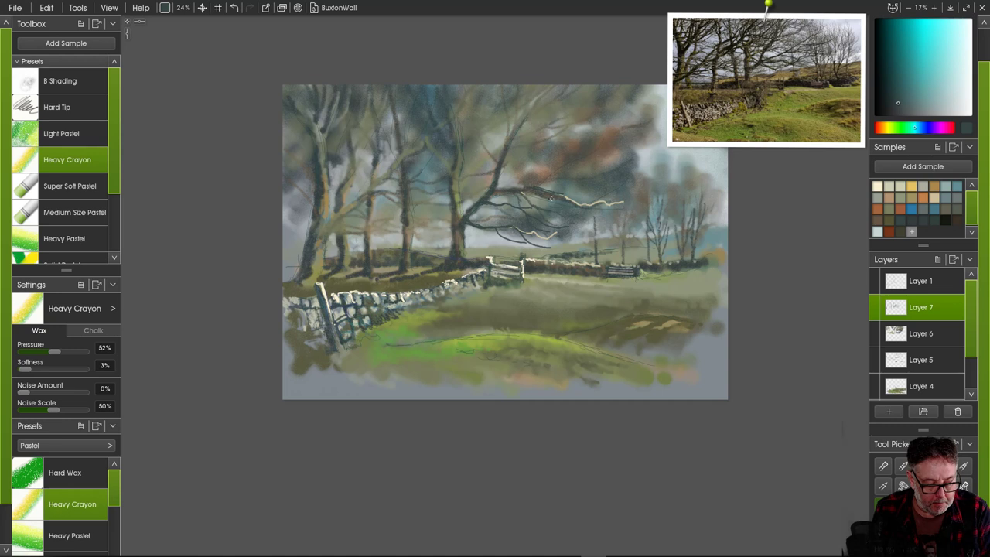
mouse_move(507, 147)
left_mouse_down()
mouse_move(577, 144)
mouse_move(517, 145)
mouse_move(549, 157)
mouse_move(519, 120)
mouse_move(565, 109)
left_mouse_up()
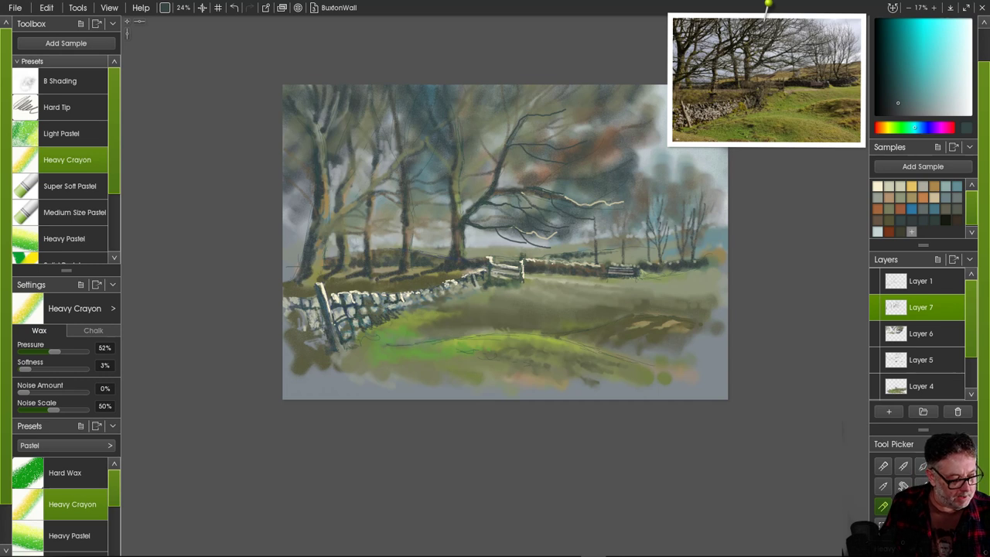
- Erase the leftover beige strokes at the ends of the central tree's low branches with the Soft Eraser
scroll(65, 159, "down", 3)
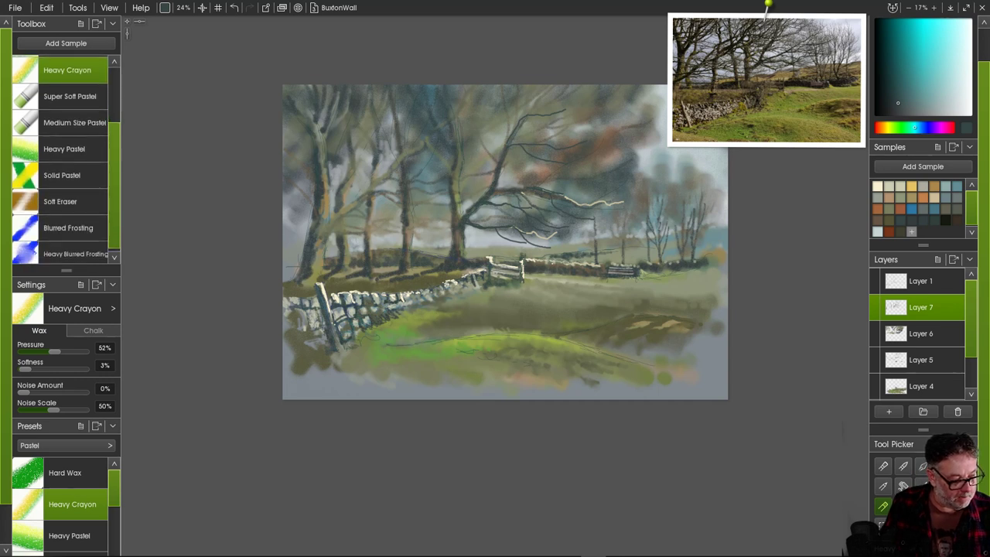
left_click(60, 201)
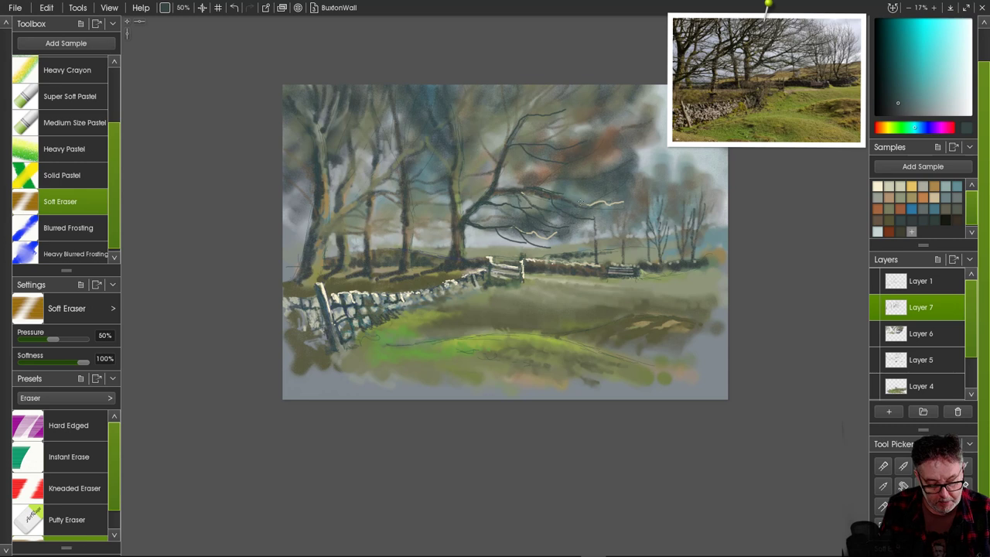
left_click_drag(600, 203, 622, 200)
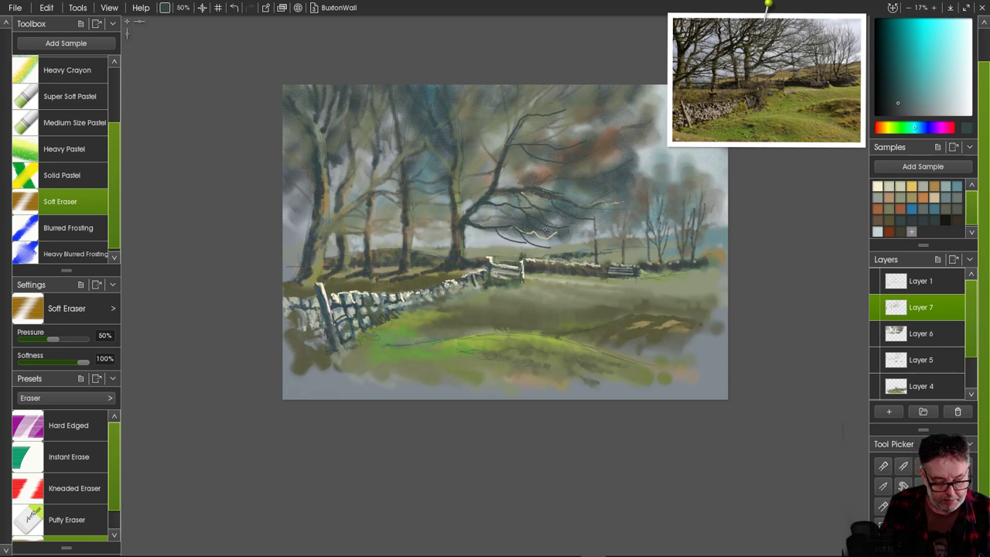
left_click_drag(558, 241, 513, 228)
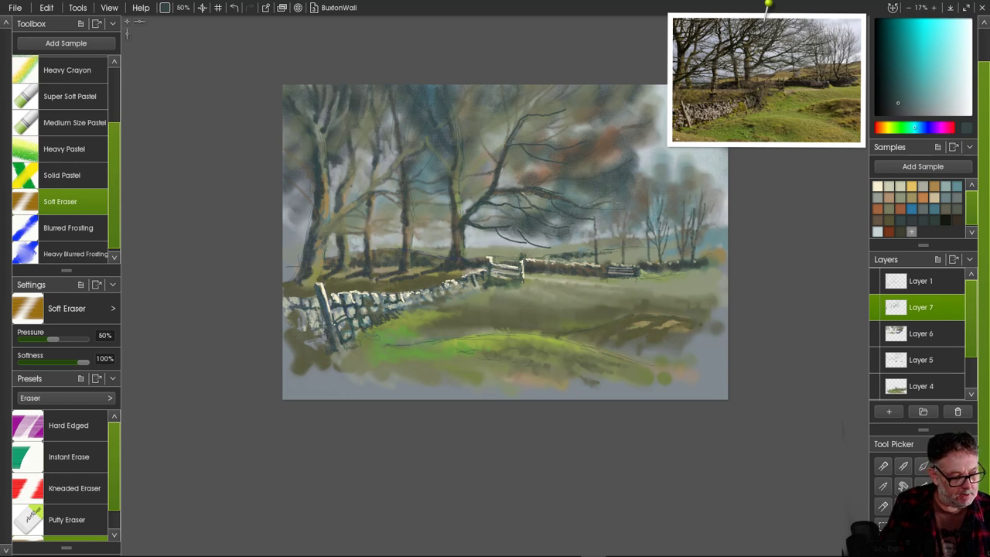
- Switch to the Solid Pastel, reduce it to 14% and try dark strokes along the central tree's low branches
left_click(62, 176)
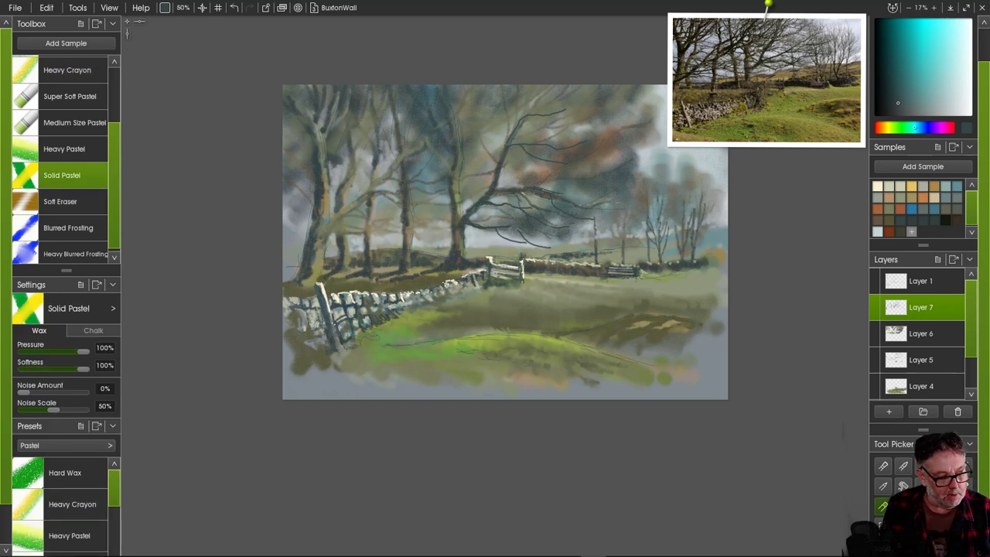
key("bracketleft")
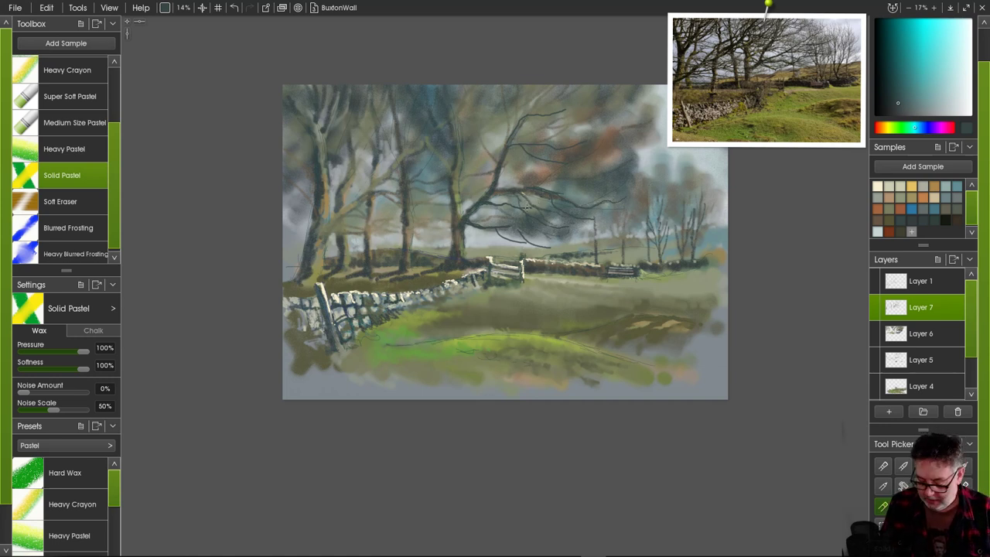
left_click_drag(519, 229, 557, 233)
left_click_drag(530, 190, 623, 203)
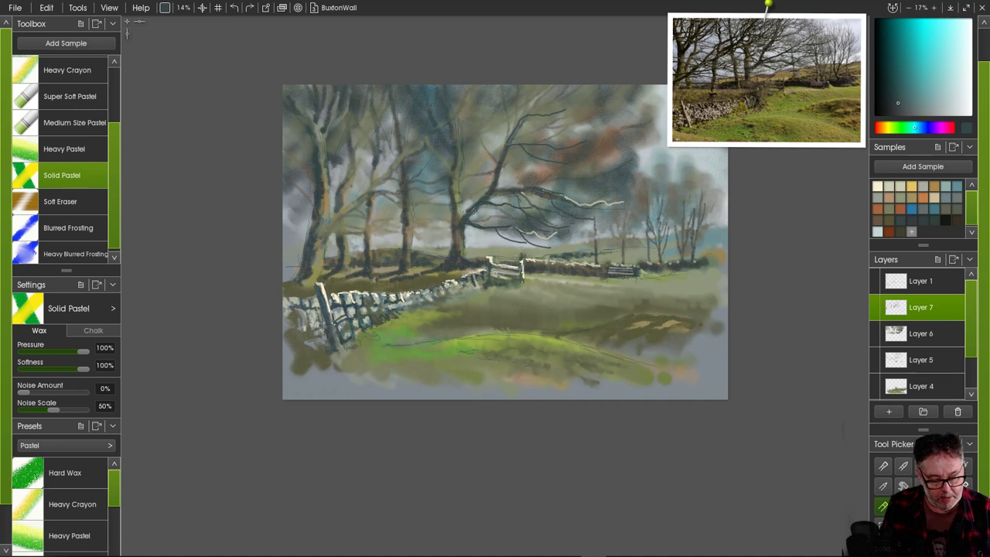
- Undo the recent erasing, dark branch strokes and beige highlights on the central tree's branches
key("ctrl+z")
key("ctrl+z")
key("ctrl+z")
key("ctrl+z")
key("ctrl+z")
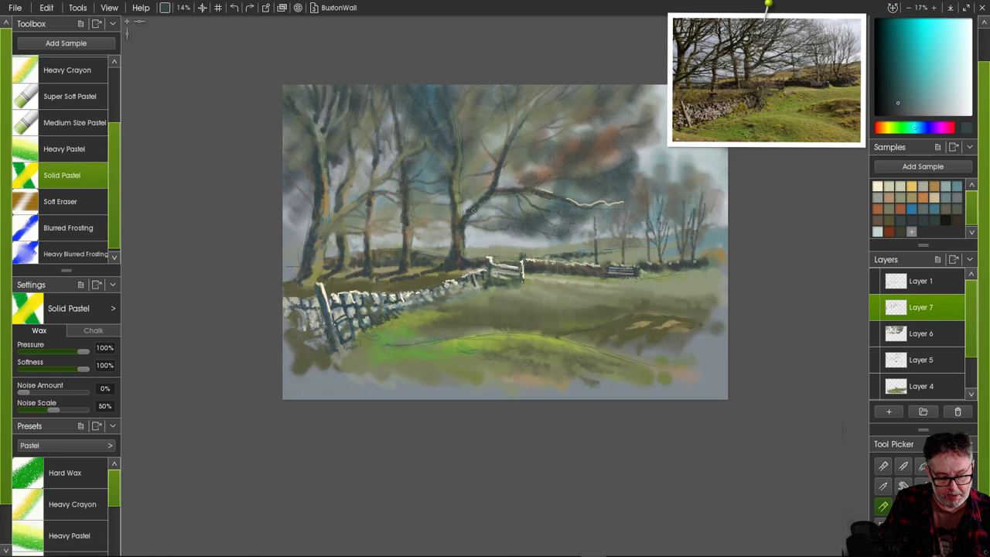
key("ctrl+z")
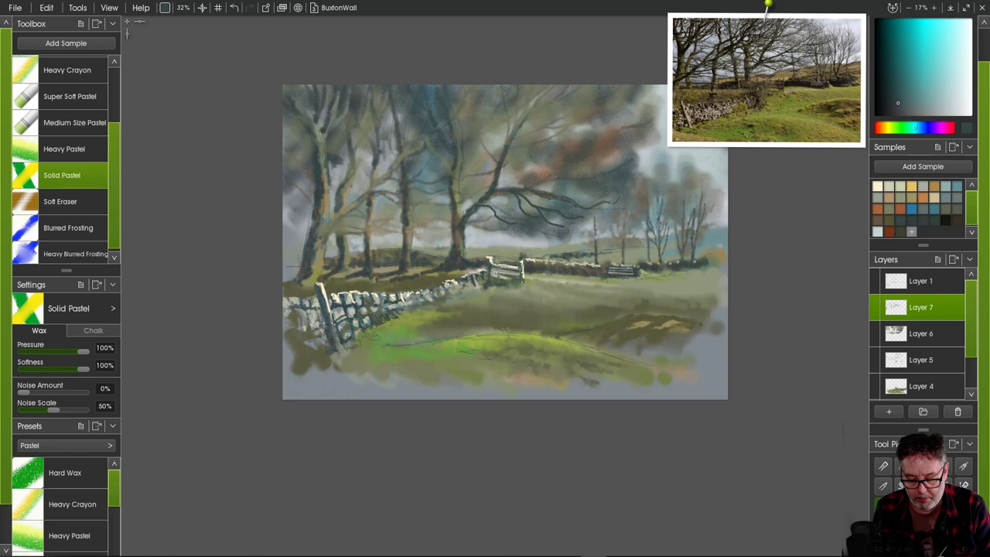
- Sample a light grey from the canvas and try pale branches on the central tree with the 32% Solid Pastel, undoing them
left_click(632, 243, "alt")
left_click(467, 213, "alt")
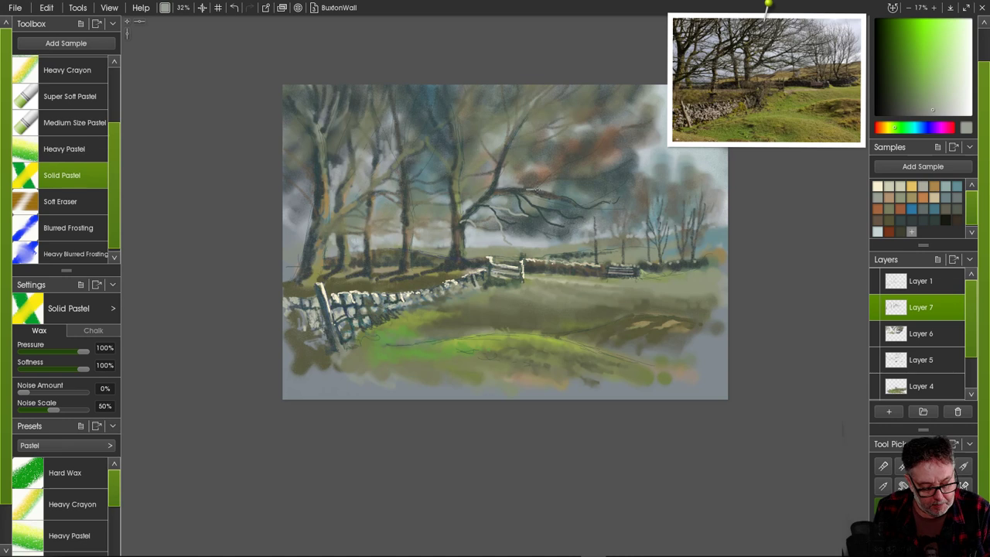
mouse_move(533, 188)
left_mouse_down()
mouse_move(580, 188)
mouse_move(619, 165)
left_mouse_up()
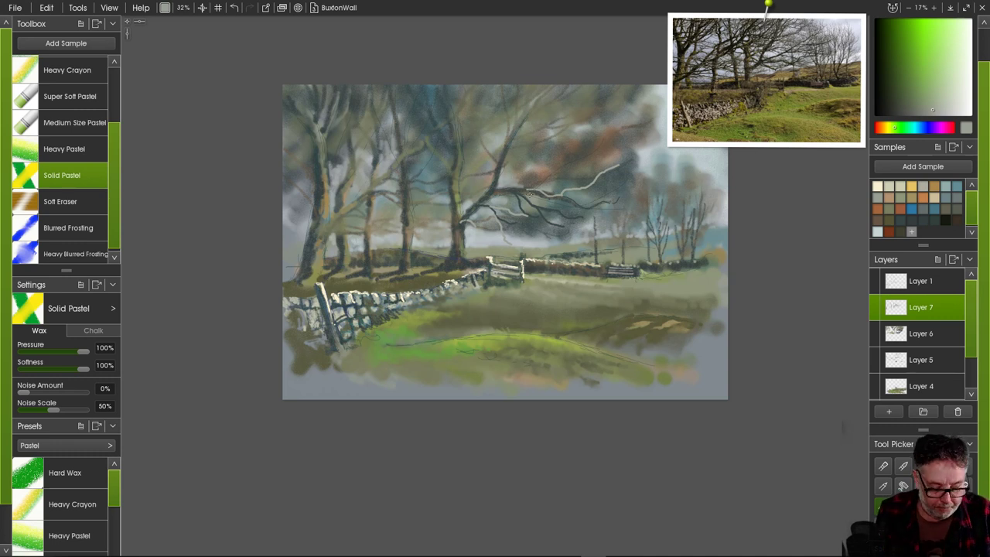
key("ctrl+z")
key("ctrl+z")
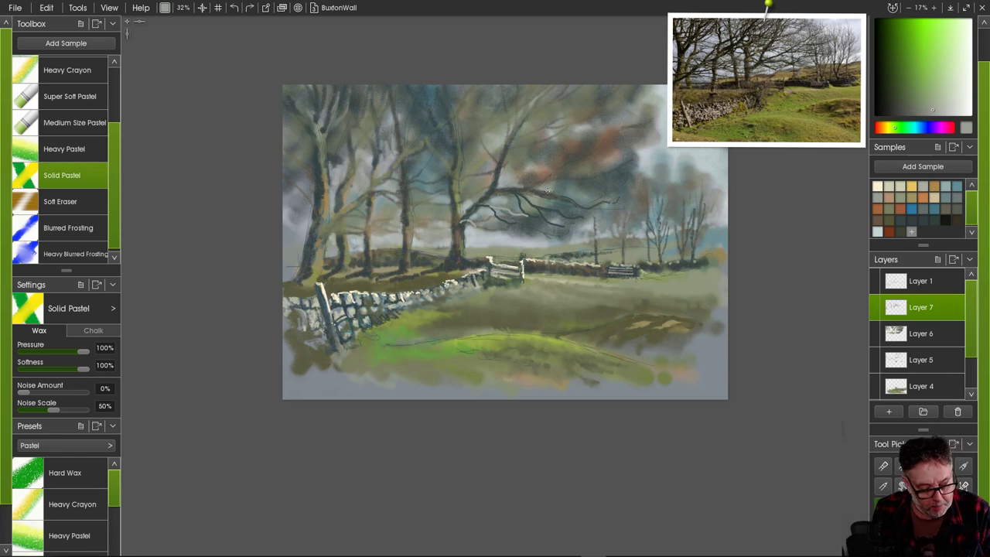
- Try a light grey upper branch on the central tree with the Solid Pastel, undo it, and paint the branch in olive
left_click_drag(556, 192, 641, 179)
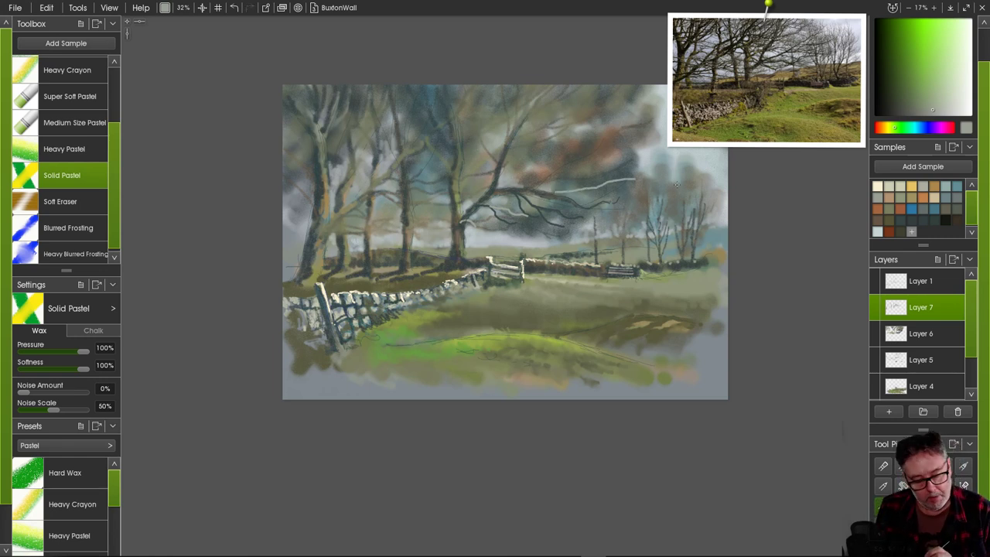
key("ctrl+z")
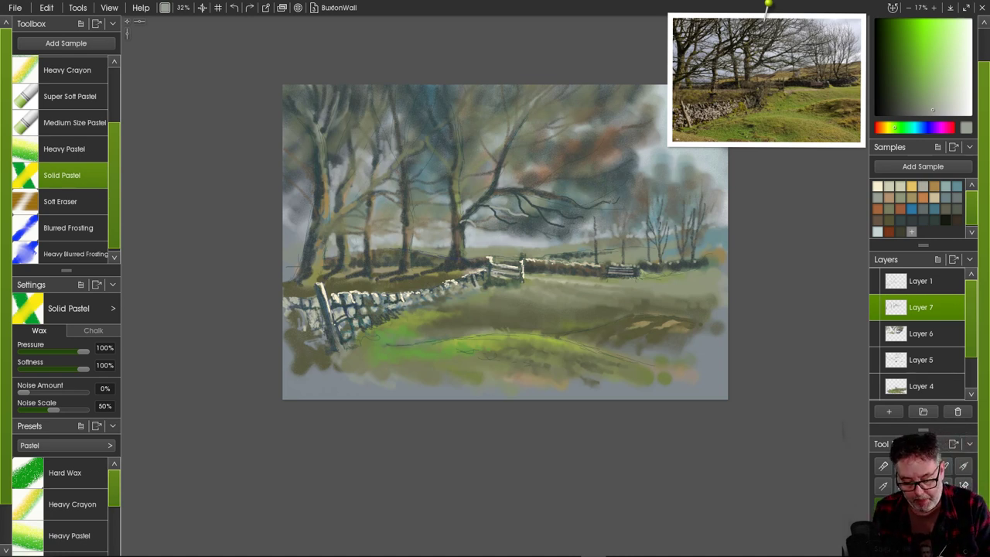
left_click(888, 209)
mouse_move(524, 188)
left_mouse_down()
mouse_move(638, 160)
mouse_move(591, 174)
mouse_move(636, 176)
left_mouse_up()
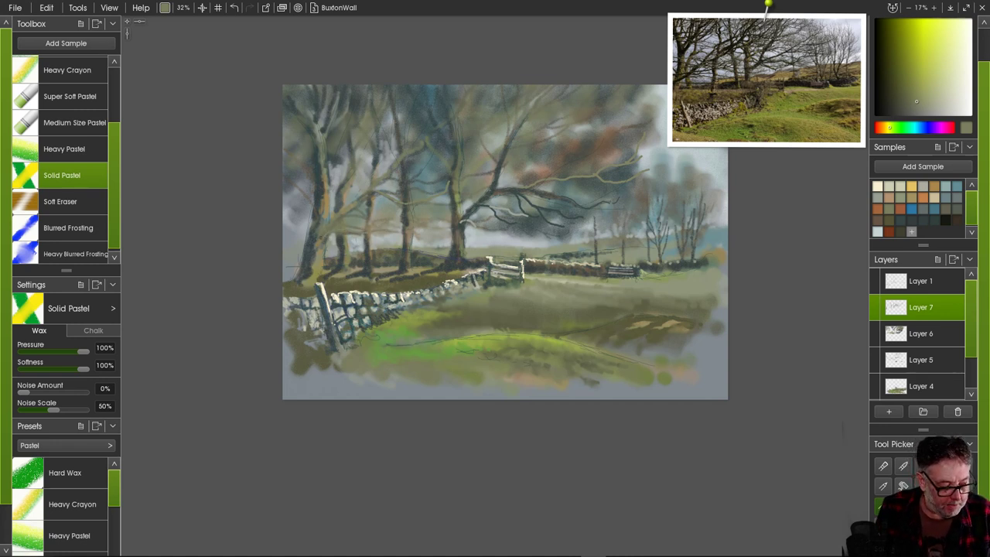
- Paint dark teal low branches spreading rightward from the large left tree with the 32% Solid Pastel
left_click(901, 220)
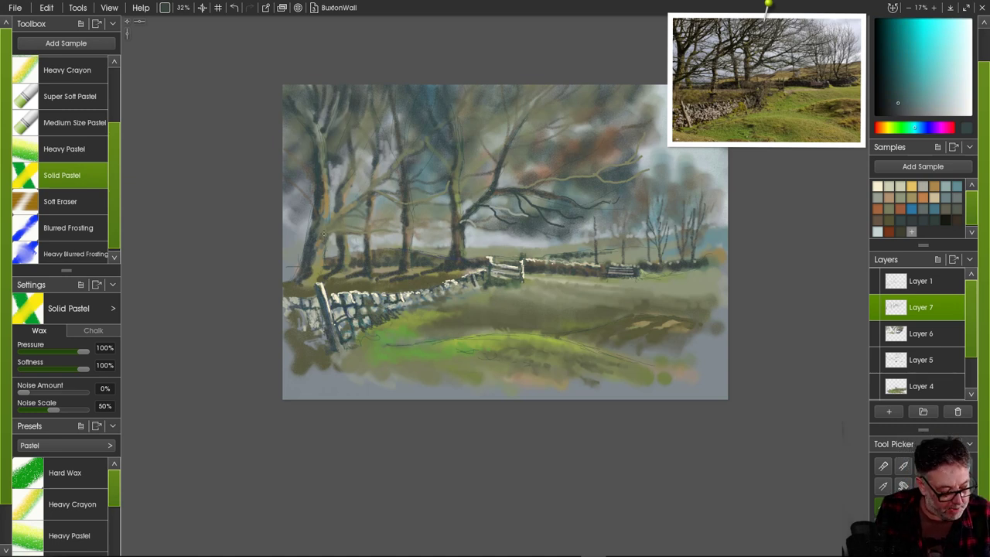
left_click_drag(323, 234, 423, 225)
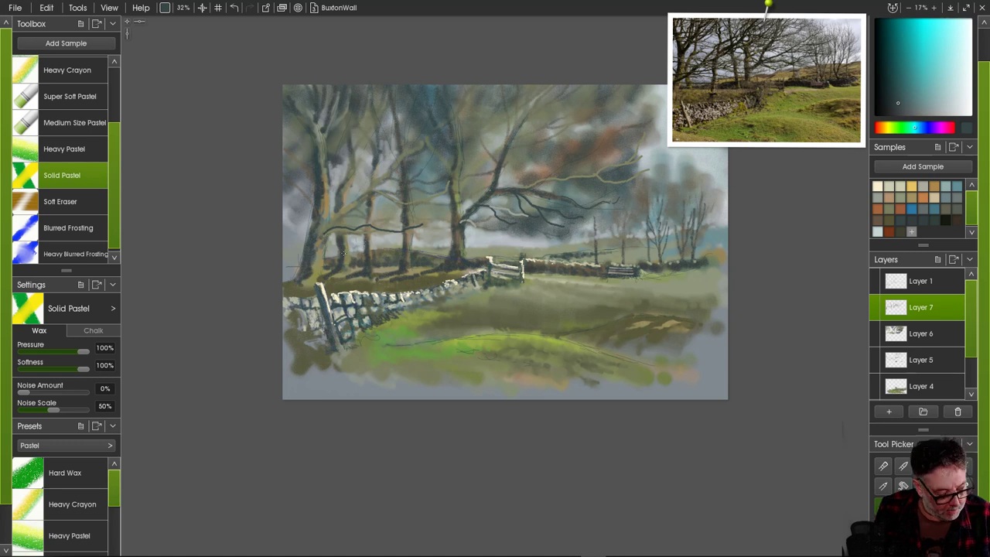
left_click_drag(329, 226, 404, 197)
left_click_drag(337, 223, 383, 212)
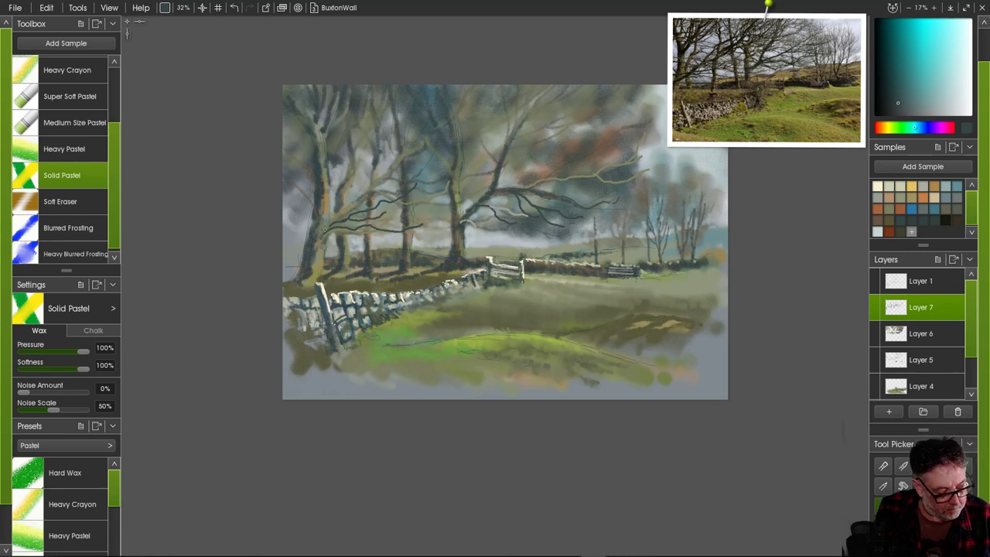
mouse_move(322, 238)
left_mouse_down()
mouse_move(421, 217)
mouse_move(440, 202)
left_mouse_up()
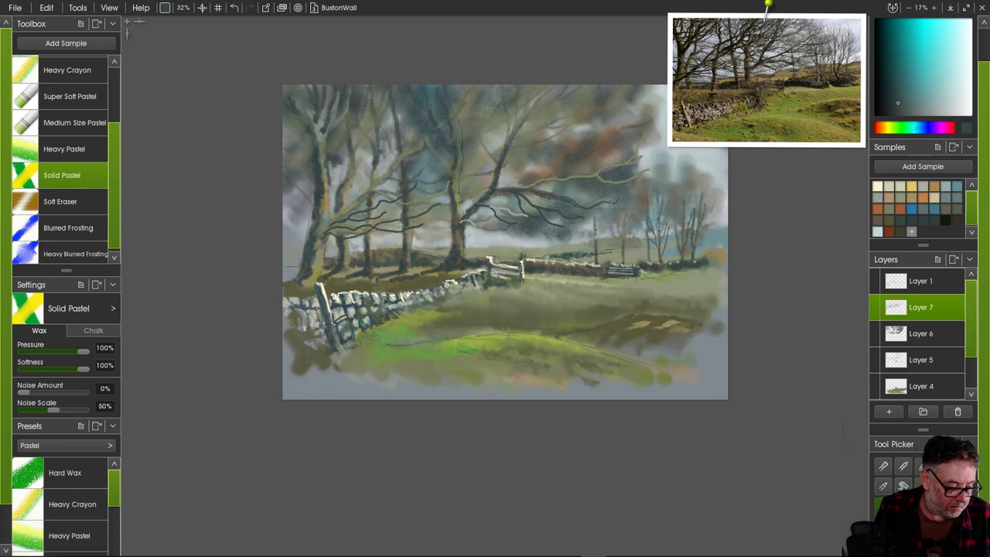
left_click_drag(348, 239, 404, 242)
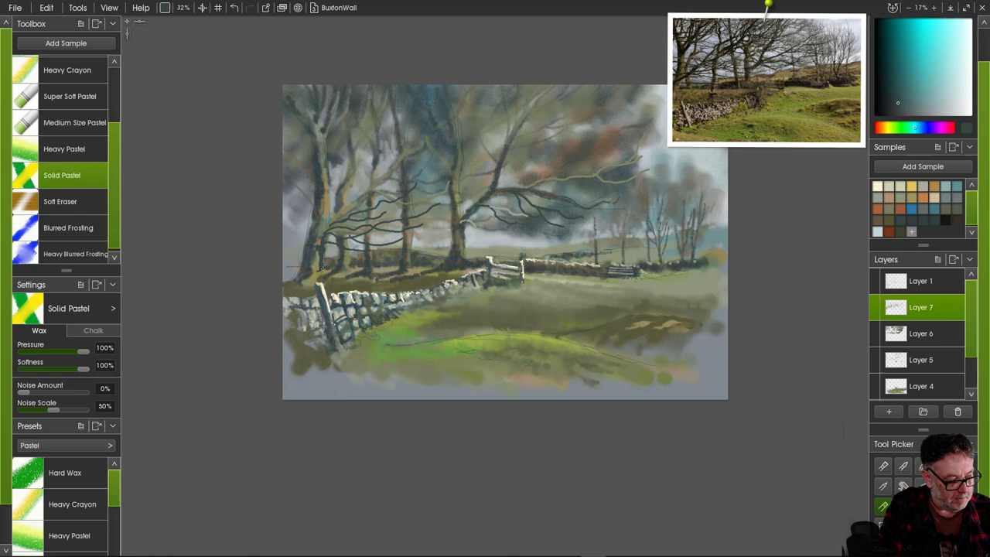
- Highlight the left and central tree trunks with pale cream Medium Size Pastel strokes, adding olive on the central tree's upper trunk
left_click(71, 254)
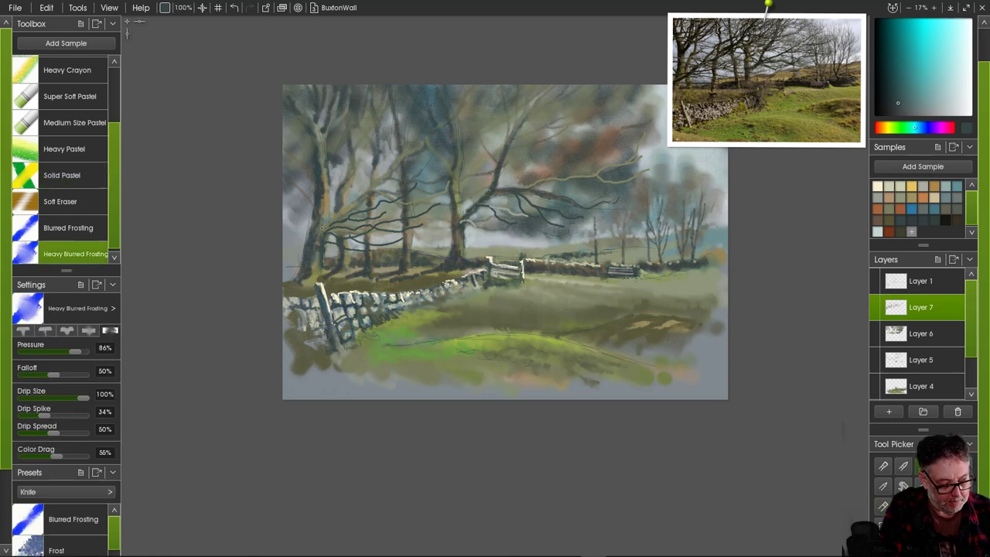
key("1")
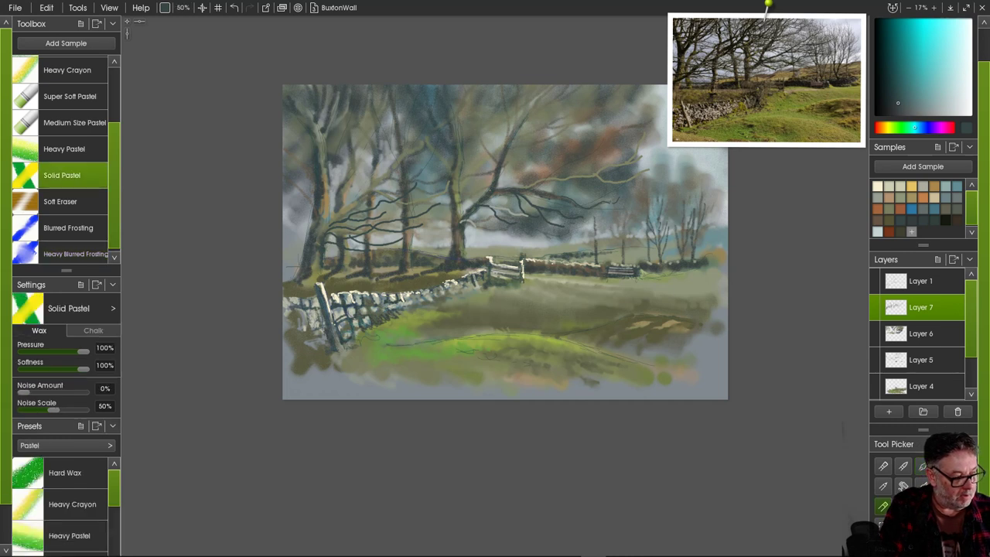
key("3")
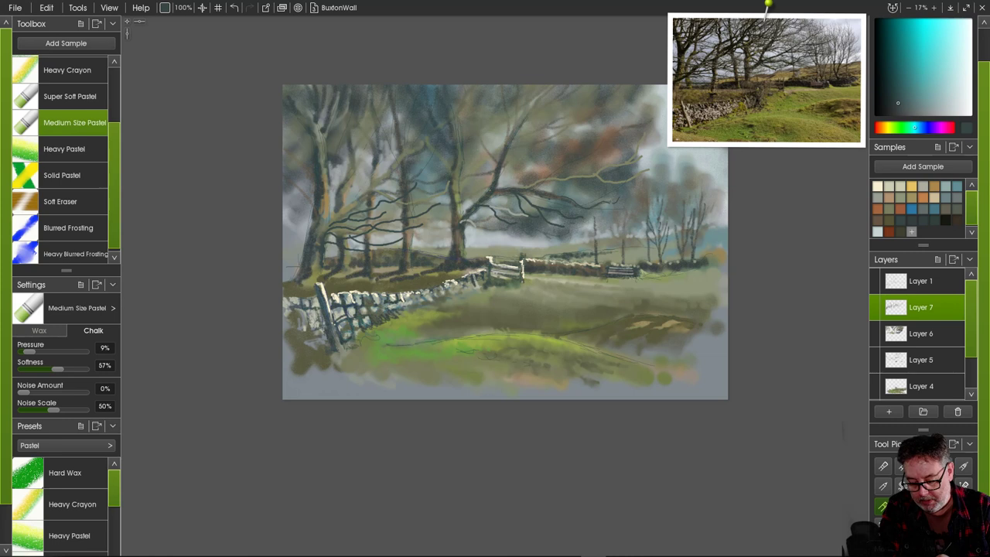
left_click(900, 186)
left_click_drag(322, 220, 317, 267)
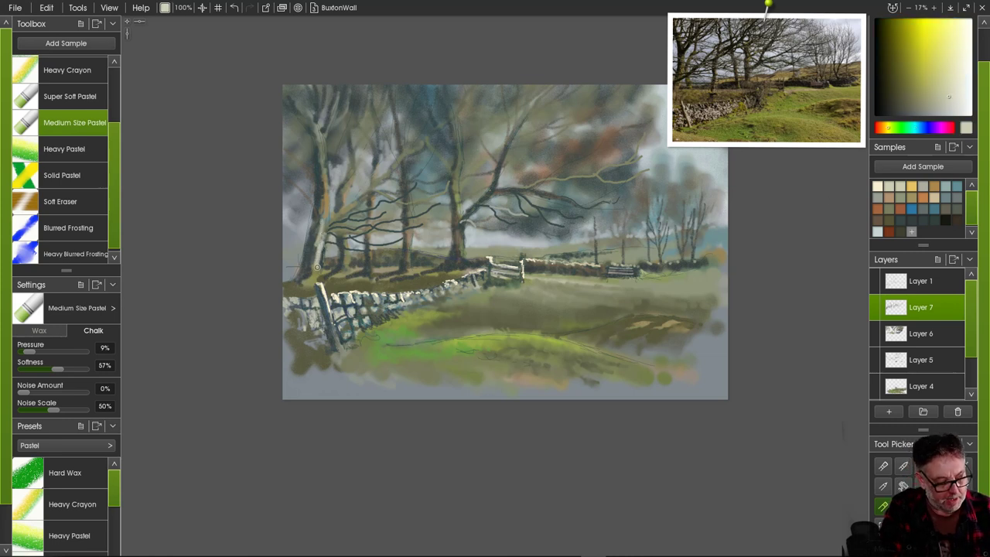
mouse_move(322, 221)
left_mouse_down()
mouse_move(322, 203)
mouse_move(325, 215)
left_mouse_up()
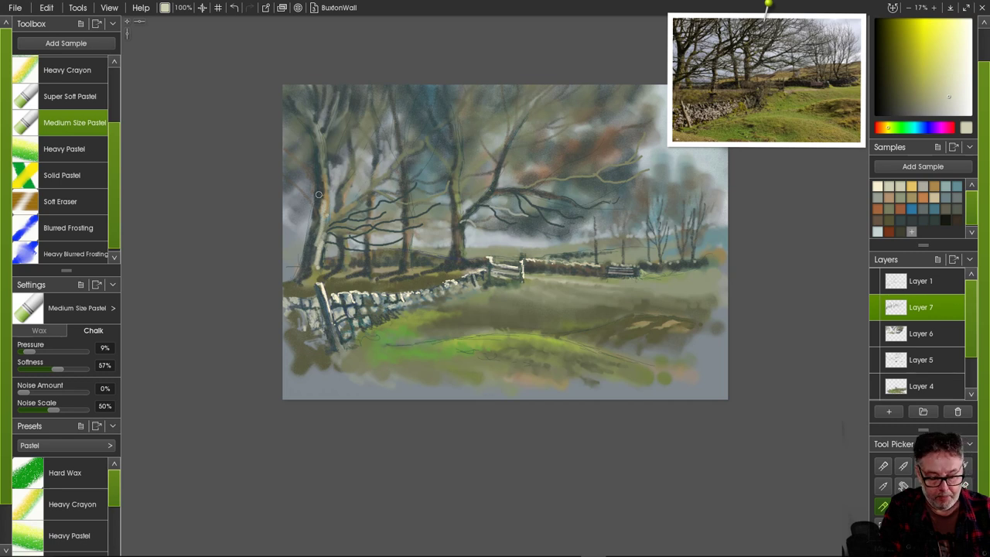
mouse_move(326, 124)
left_mouse_down()
mouse_move(327, 191)
mouse_move(345, 191)
mouse_move(329, 225)
mouse_move(348, 208)
mouse_move(314, 252)
left_mouse_up()
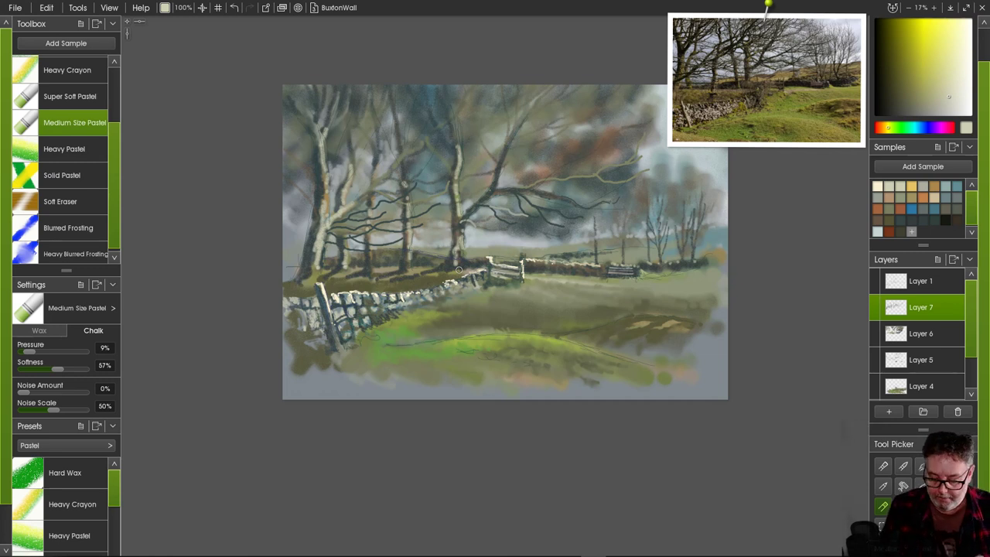
left_click(889, 209)
left_click_drag(455, 144, 455, 112)
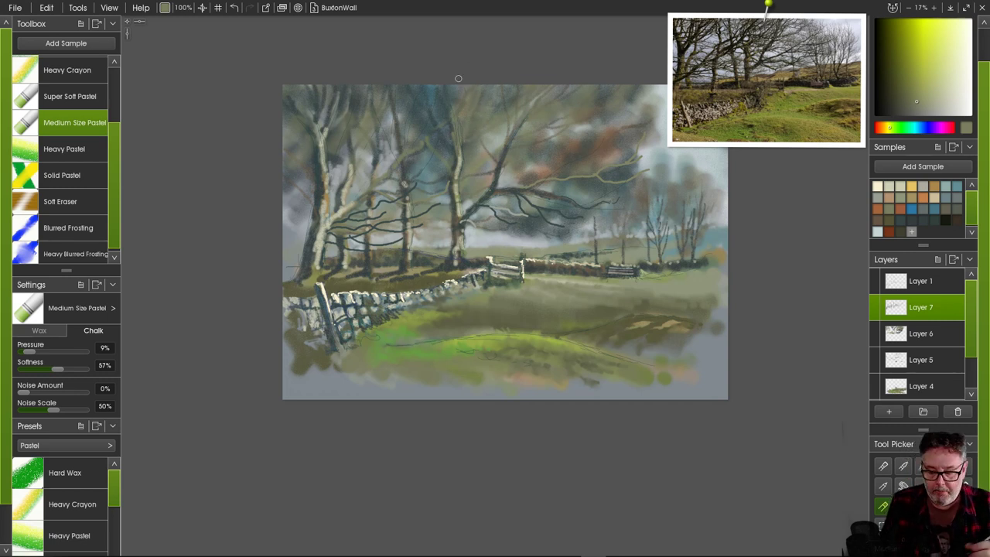
- Try a blue-grey Medium Size Pastel stroke on the foreground grass and undo it
left_click(900, 186)
left_click(912, 198)
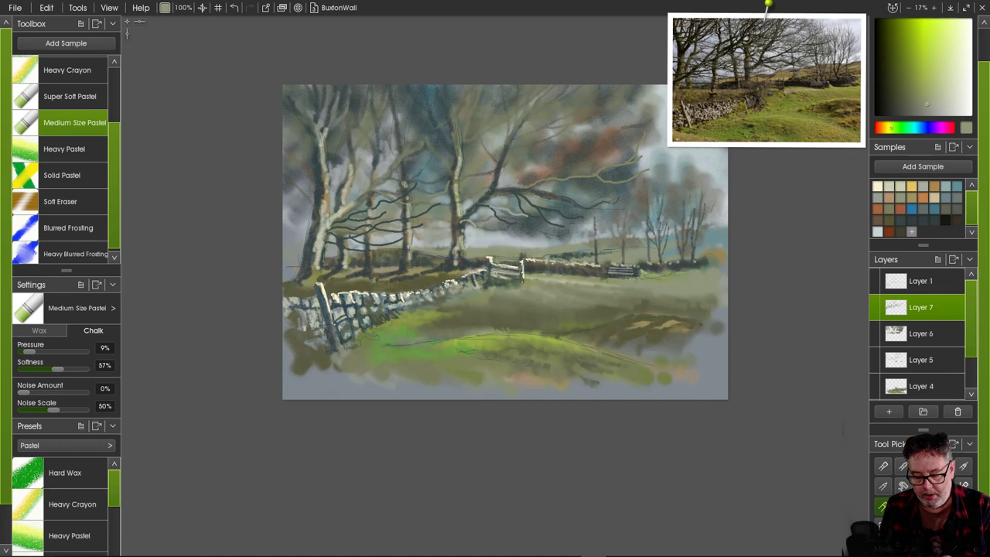
left_click(916, 127)
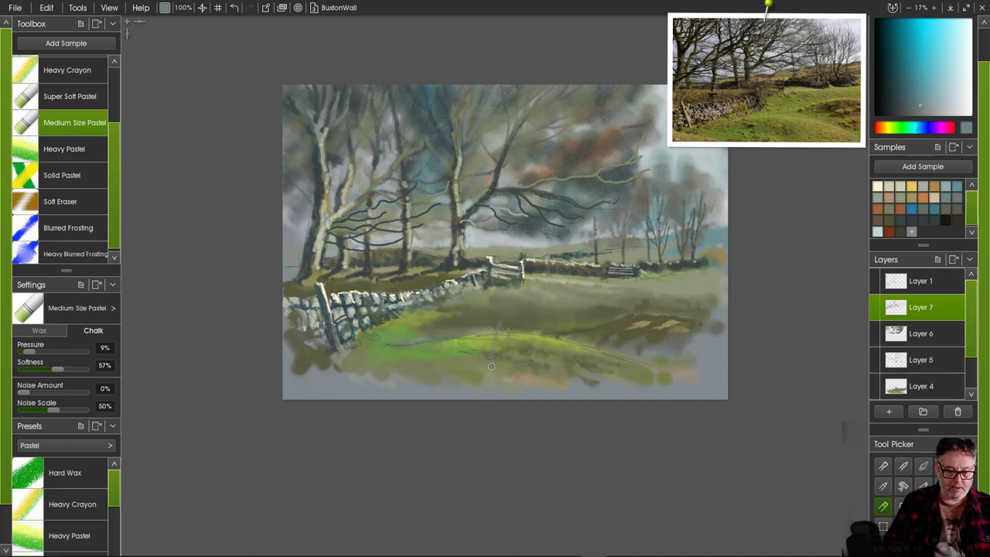
key("ctrl+z")
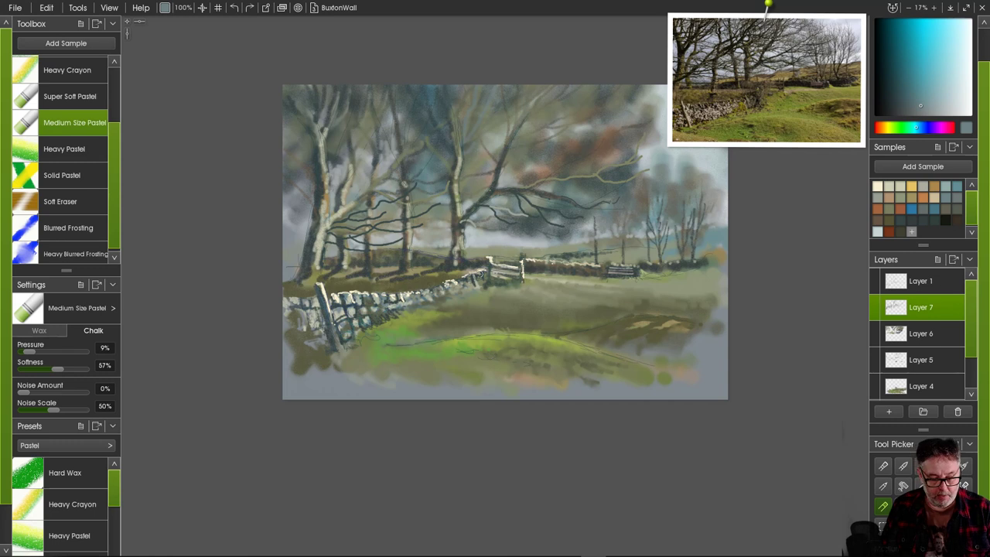
- Move the reference photo clear of the painting's sky
scroll(487, 283, "up", 1)
scroll(497, 286, "up", 1)
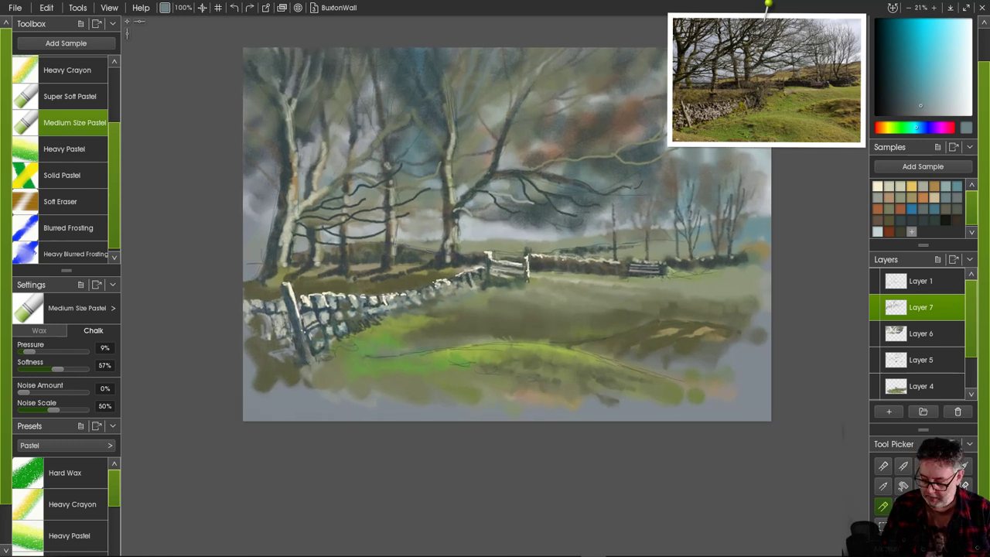
left_click_drag(497, 286, 456, 369)
left_click_drag(856, 152, 921, 139)
left_click_drag(832, 66, 827, 61)
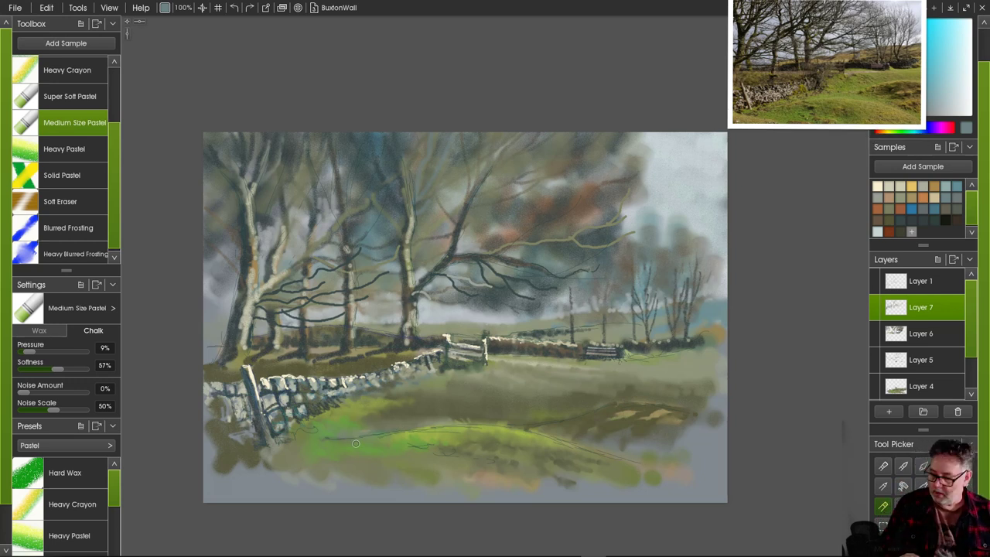
- Cover the bright green foreground mound and the field behind it with muted greens sampled from the canvas, using the 400% Super Soft Pastel
left_click(369, 400, "alt")
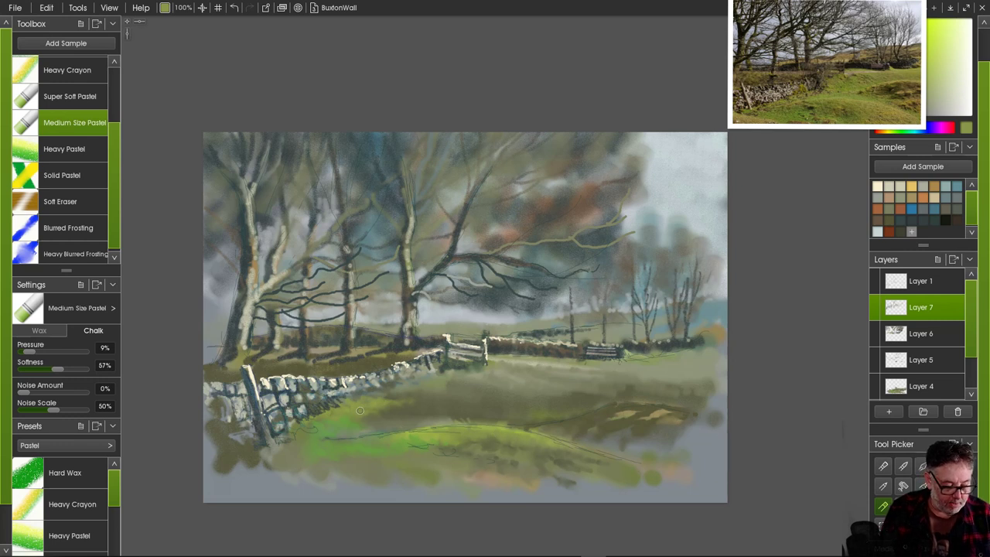
left_click(70, 96)
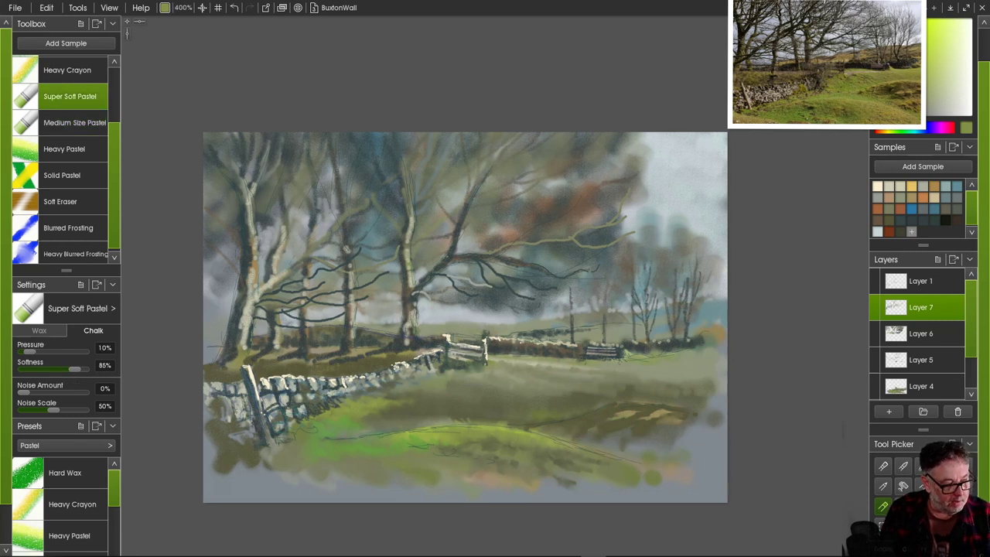
mouse_move(430, 431)
left_mouse_down()
mouse_move(583, 442)
mouse_move(422, 432)
mouse_move(399, 442)
mouse_move(460, 456)
mouse_move(426, 439)
mouse_move(450, 436)
mouse_move(376, 439)
left_mouse_up()
left_click_drag(469, 416, 366, 434)
left_click(426, 403, "alt")
mouse_move(448, 415)
left_mouse_down()
mouse_move(488, 411)
mouse_move(353, 426)
mouse_move(363, 422)
left_mouse_up()
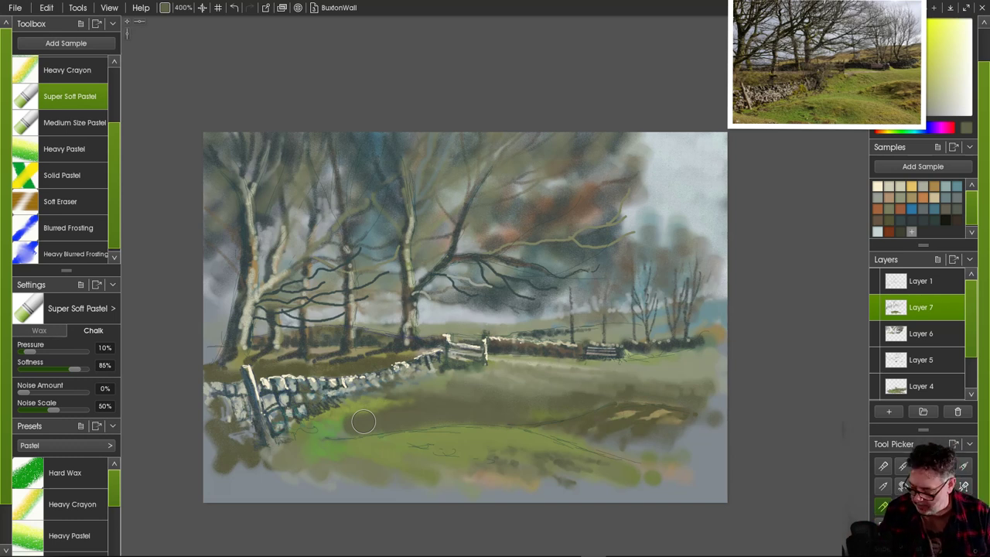
left_click(515, 379, "alt")
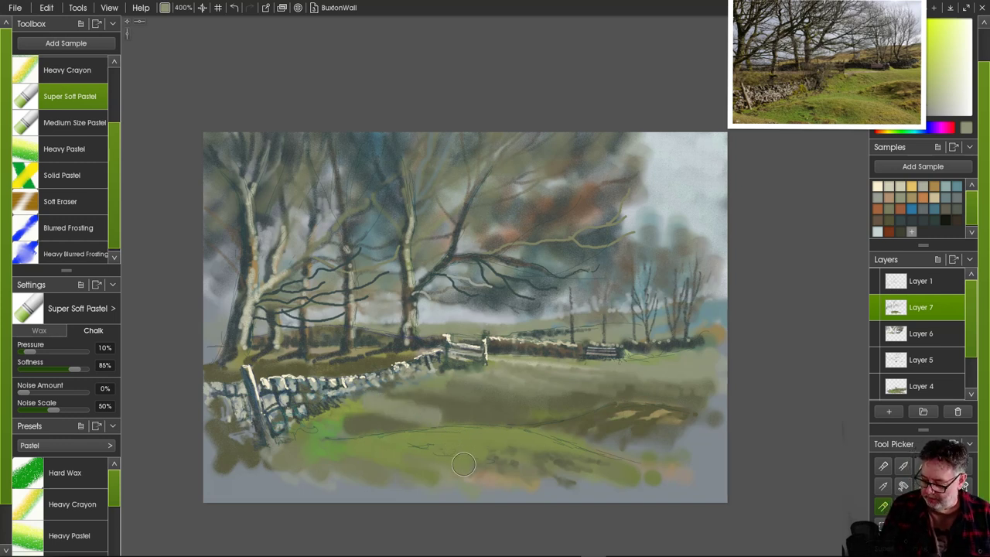
- Save the painting, clear everything on Layer 7, and save it again
key("ctrl+s")
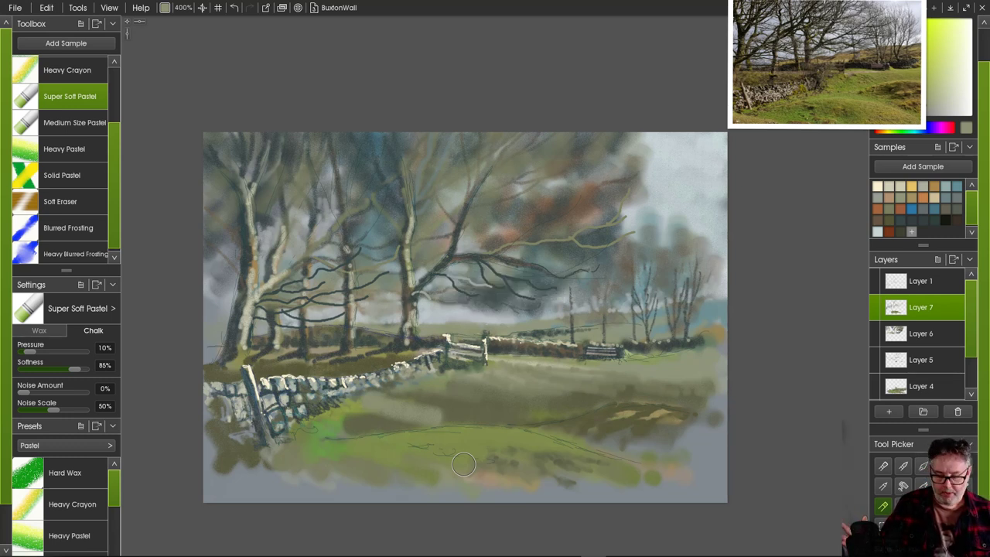
key("Delete")
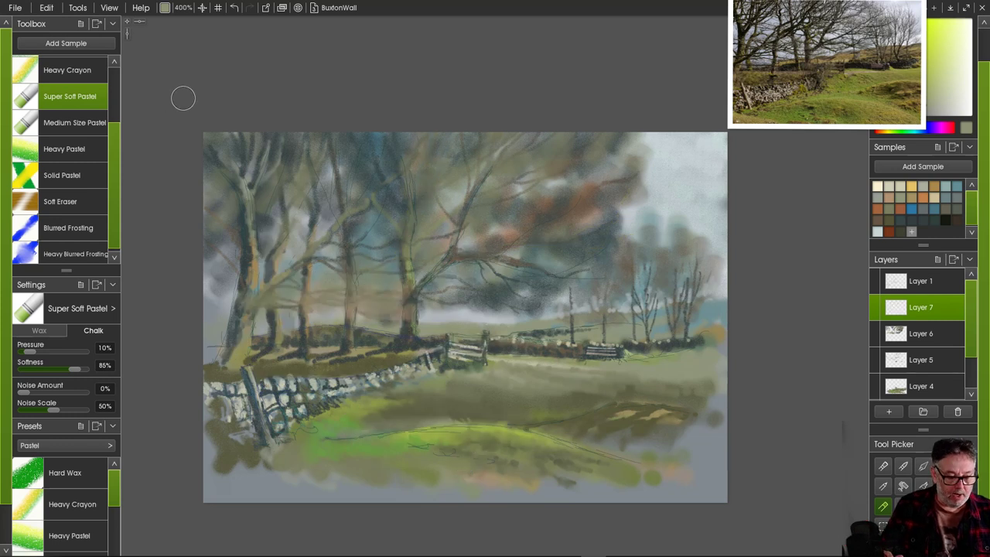
left_click(15, 8)
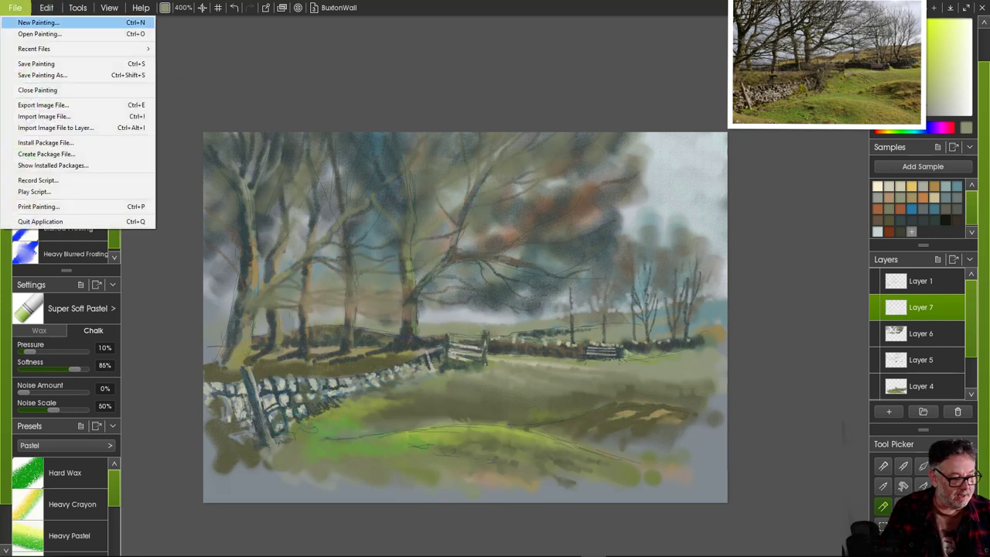
left_click(36, 63)
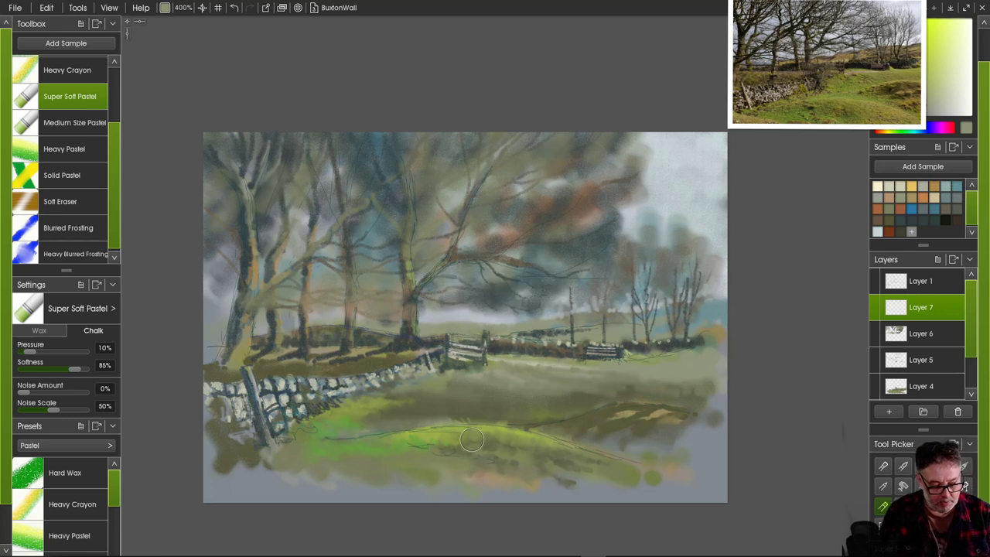
- Repaint the foreground mound and middle field on Layer 7 in muted green, grey-green and sampled olive-brown with the Super Soft Pastel
left_click_drag(463, 436, 386, 447)
mouse_move(485, 413)
left_mouse_down()
mouse_move(382, 423)
mouse_move(515, 422)
mouse_move(455, 386)
mouse_move(527, 416)
mouse_move(516, 405)
mouse_move(559, 416)
mouse_move(530, 419)
left_mouse_up()
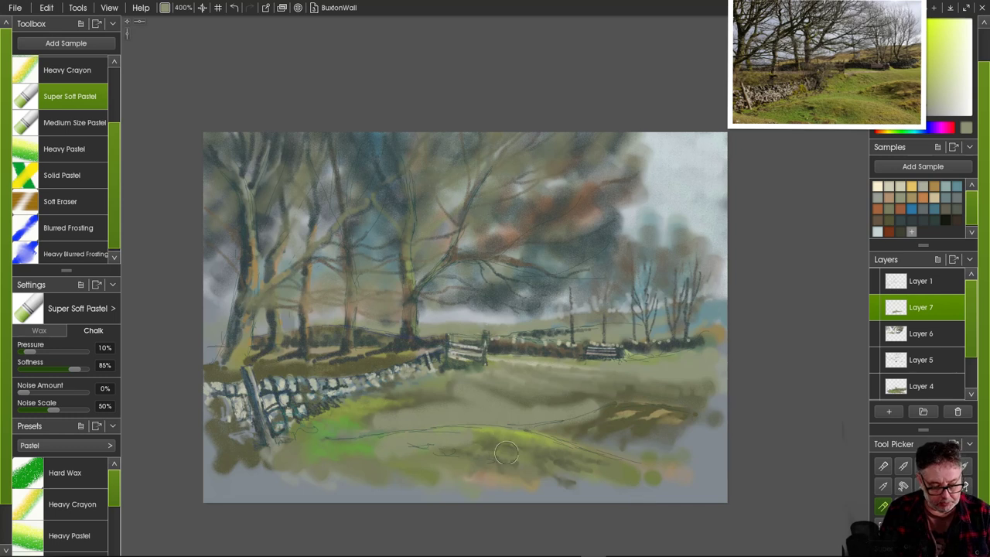
left_click_drag(476, 440, 522, 451)
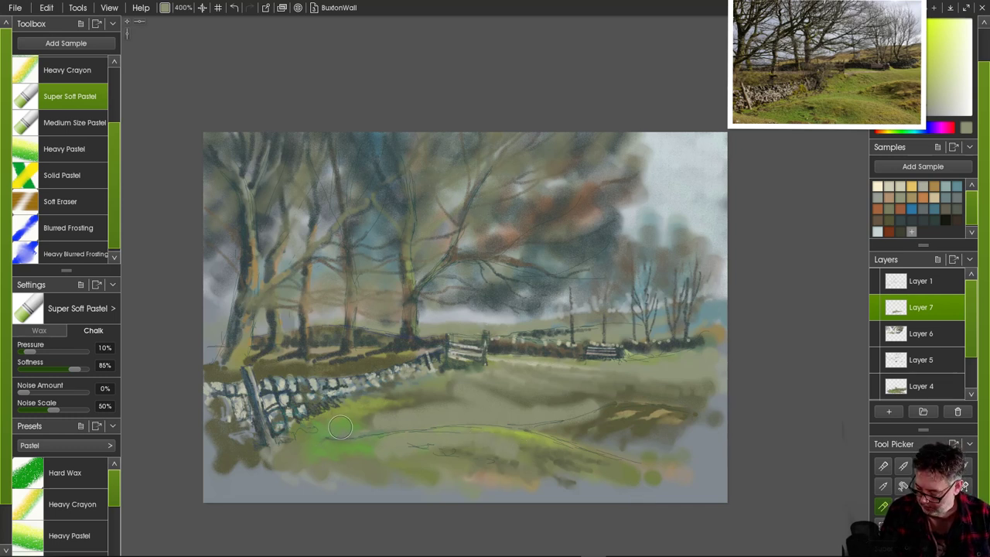
mouse_move(355, 417)
left_mouse_down()
mouse_move(405, 447)
mouse_move(532, 456)
mouse_move(482, 439)
mouse_move(532, 441)
mouse_move(636, 467)
mouse_move(444, 436)
mouse_move(353, 443)
mouse_move(471, 466)
mouse_move(303, 451)
mouse_move(322, 463)
mouse_move(376, 436)
mouse_move(326, 429)
mouse_move(334, 419)
mouse_move(518, 421)
mouse_move(427, 396)
mouse_move(418, 397)
mouse_move(458, 415)
mouse_move(371, 405)
mouse_move(426, 422)
mouse_move(348, 424)
mouse_move(446, 418)
mouse_move(466, 400)
mouse_move(451, 383)
mouse_move(516, 394)
mouse_move(435, 399)
mouse_move(565, 464)
mouse_move(465, 372)
left_mouse_up()
left_click(426, 399, "alt")
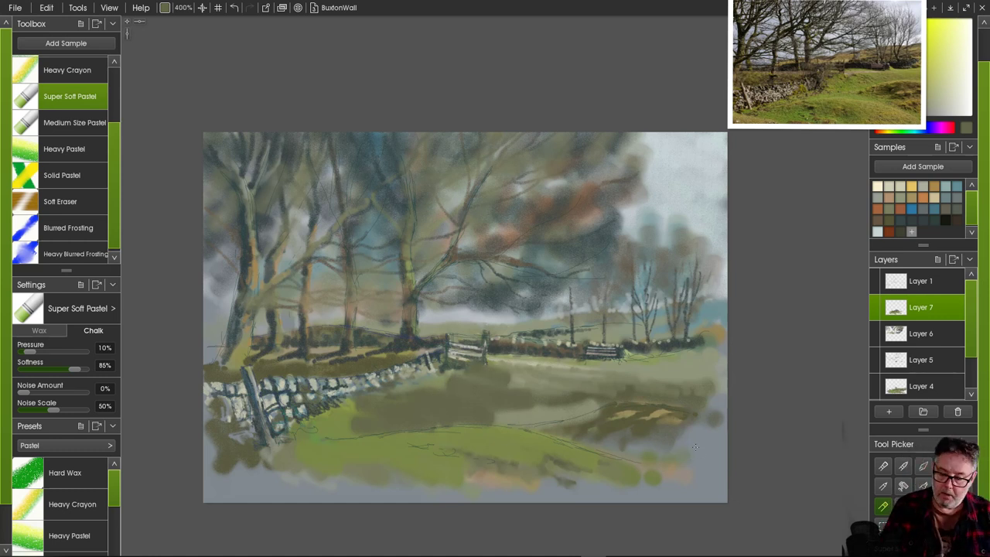
left_click_drag(509, 375, 566, 400)
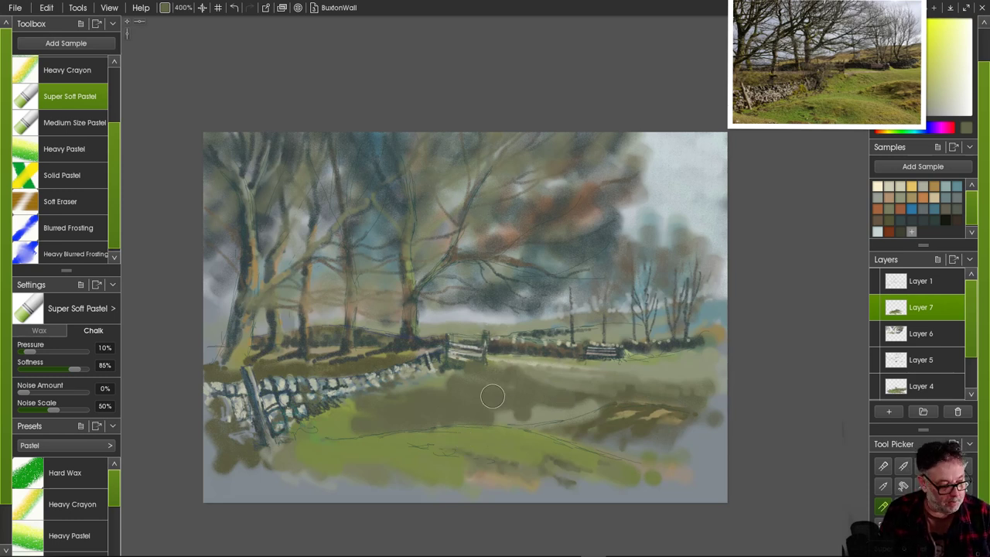
- Add grey-green strokes across the middle field in front of the gate with the 100% Medium Size Pastel
left_click(68, 254)
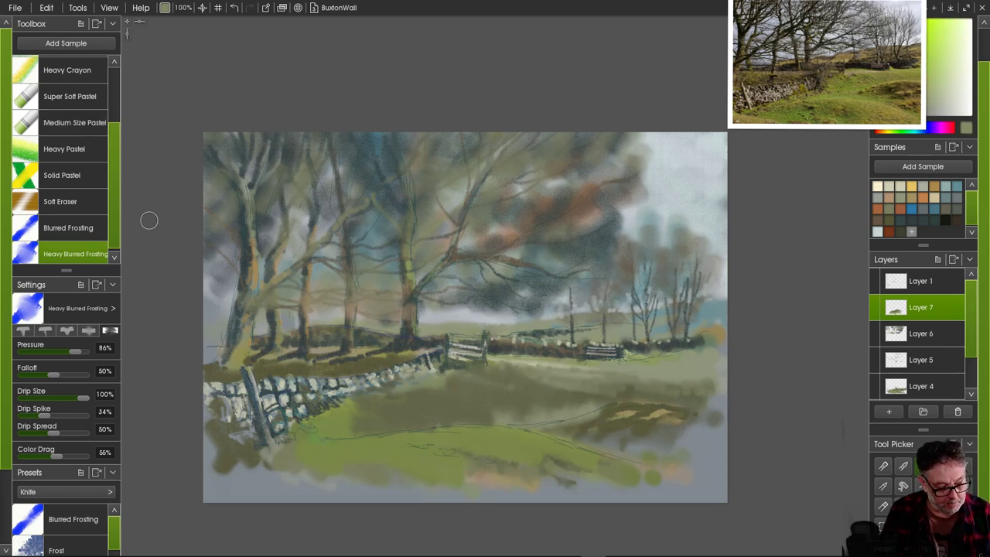
left_click(71, 96)
left_click(74, 123)
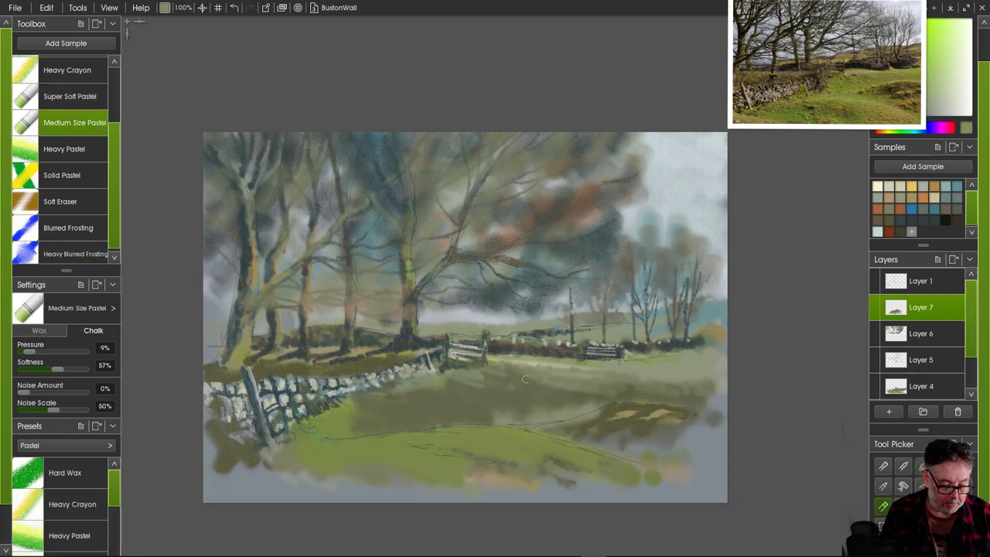
mouse_move(522, 387)
left_mouse_down()
mouse_move(484, 367)
mouse_move(545, 391)
mouse_move(505, 370)
left_mouse_up()
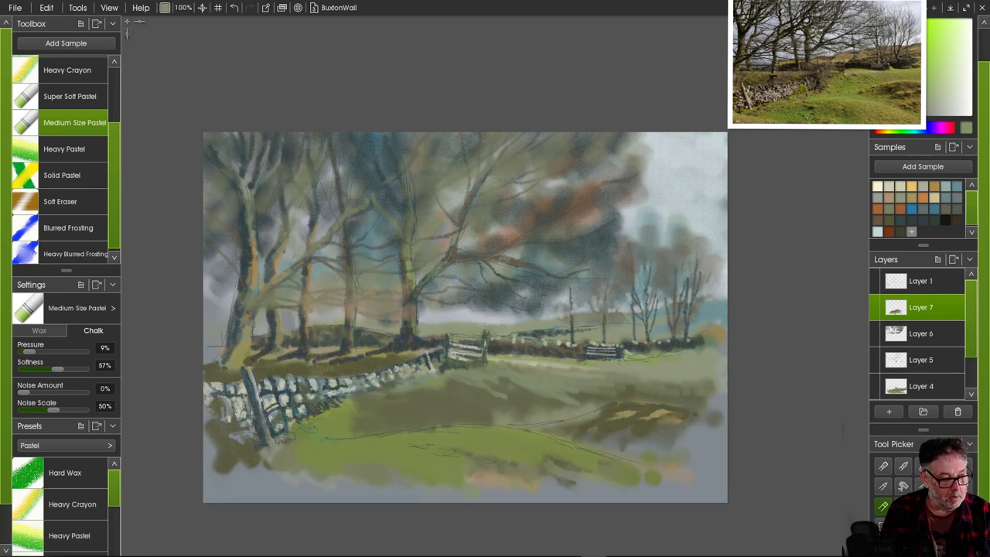
- Paint grey-green and sampled olive strokes across the middle field below the gate with the Medium Size Pastel at 200%, moving the reference photo aside
key("z")
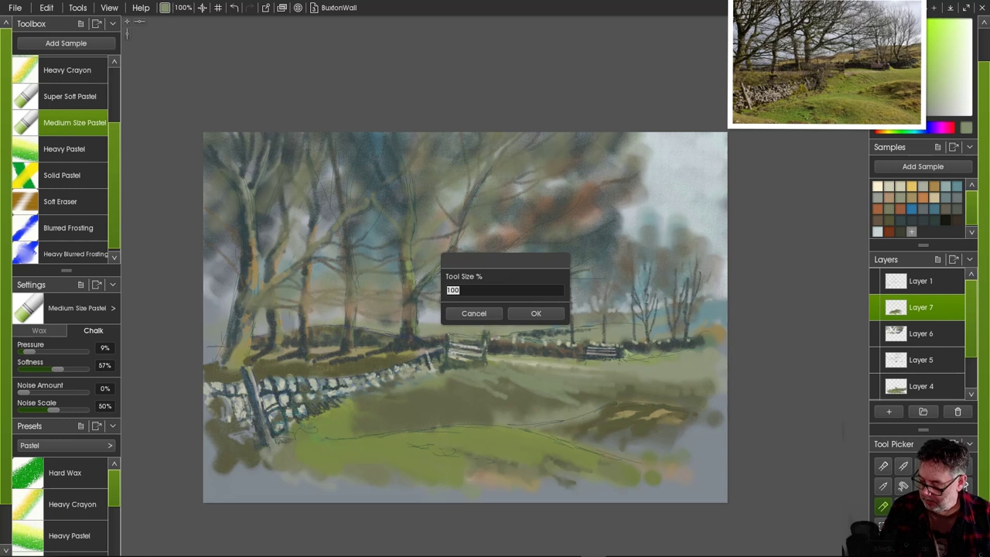
type("200")
key("Return")
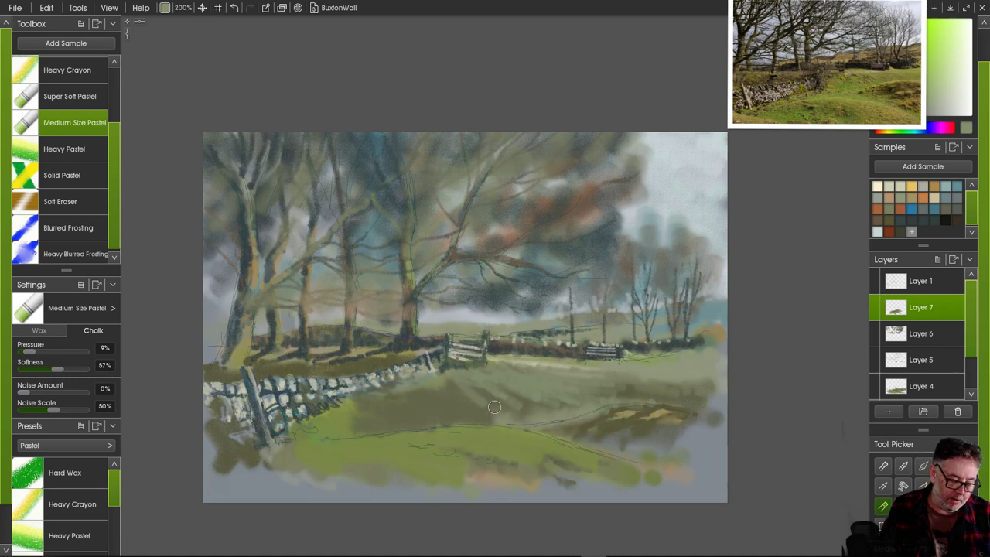
mouse_move(462, 377)
left_mouse_down()
mouse_move(488, 388)
mouse_move(446, 377)
mouse_move(479, 410)
mouse_move(444, 383)
mouse_move(485, 411)
mouse_move(448, 377)
mouse_move(524, 413)
left_mouse_up()
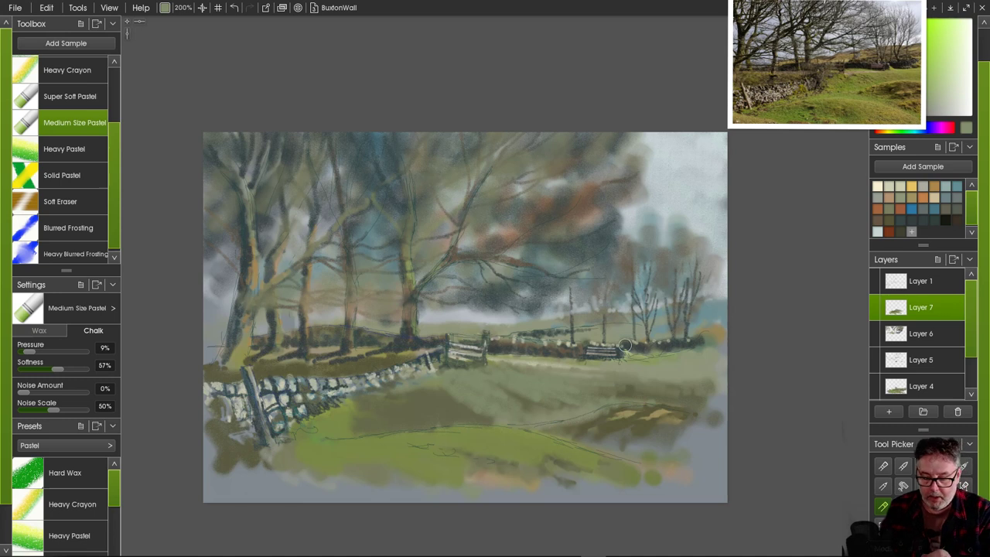
left_click_drag(916, 134, 825, 124)
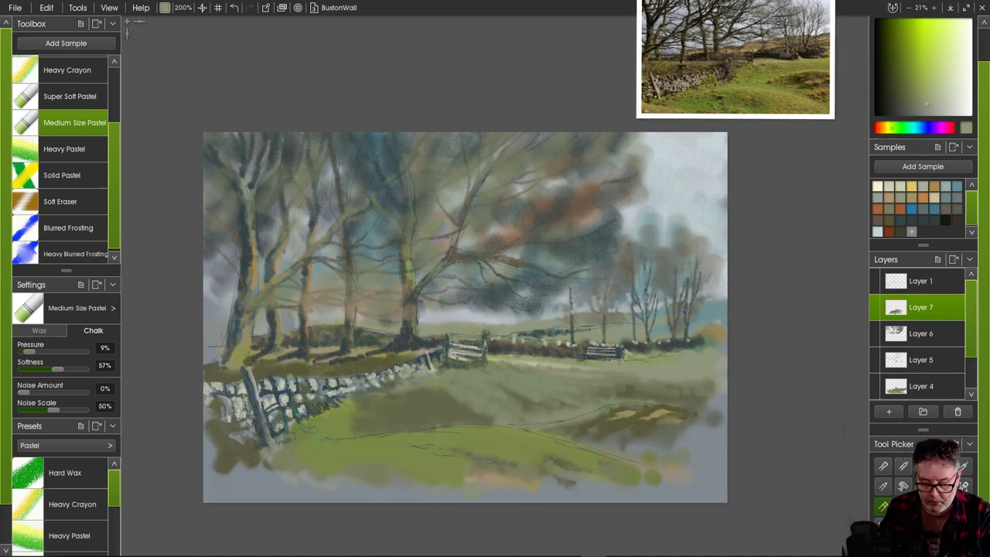
left_click(496, 391, "alt")
mouse_move(489, 378)
left_mouse_down()
mouse_move(562, 411)
mouse_move(518, 385)
mouse_move(582, 405)
left_mouse_up()
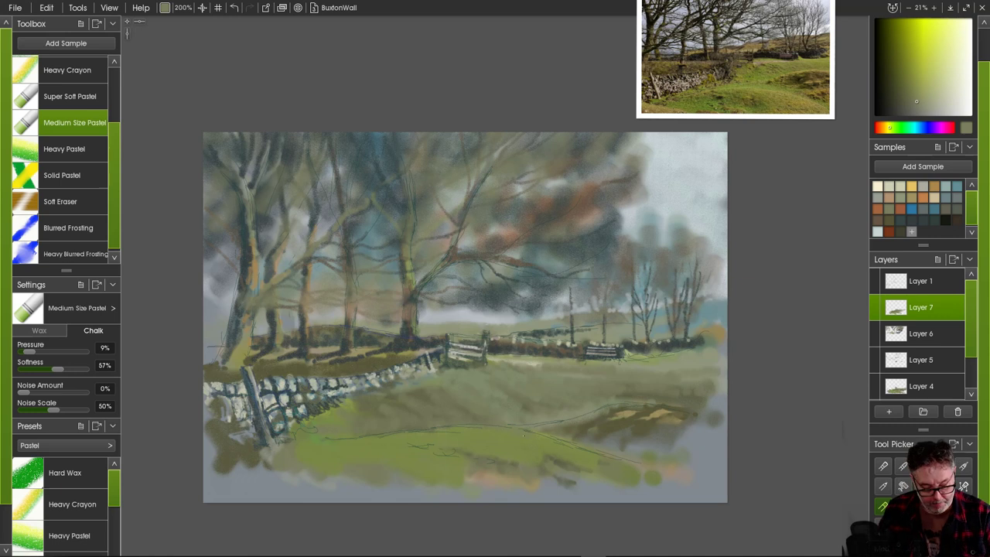
- Sample lighter and darker greens from the field and work them over the foreground mound and the grass beside the stone wall
left_click(653, 353, "alt")
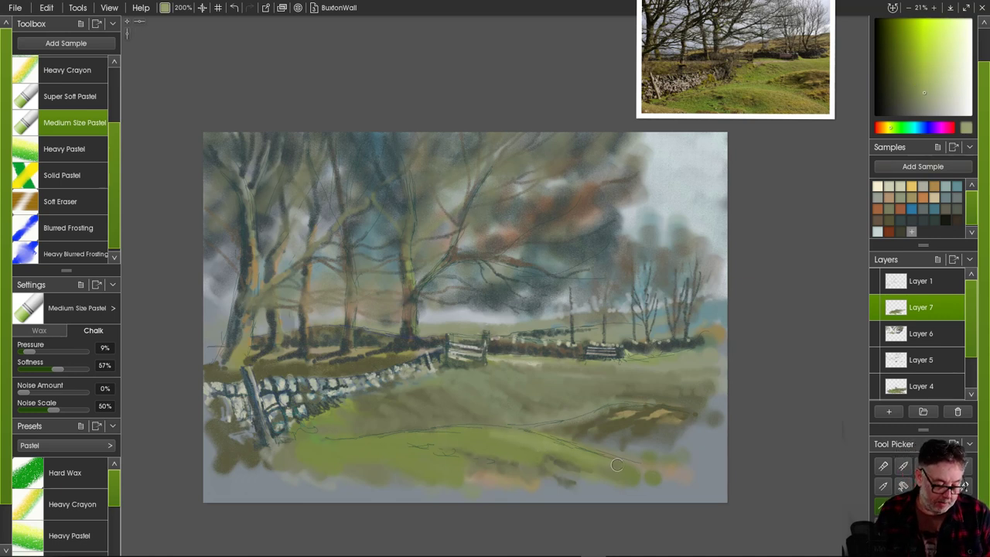
mouse_move(471, 441)
left_mouse_down()
mouse_move(536, 458)
mouse_move(465, 433)
mouse_move(500, 430)
mouse_move(417, 432)
mouse_move(467, 457)
left_mouse_up()
mouse_move(413, 438)
left_mouse_down()
mouse_move(360, 447)
mouse_move(382, 463)
mouse_move(333, 450)
mouse_move(431, 432)
mouse_move(308, 438)
mouse_move(315, 450)
mouse_move(293, 441)
mouse_move(304, 461)
mouse_move(295, 460)
mouse_move(332, 455)
mouse_move(328, 439)
mouse_move(296, 425)
mouse_move(334, 438)
left_mouse_up()
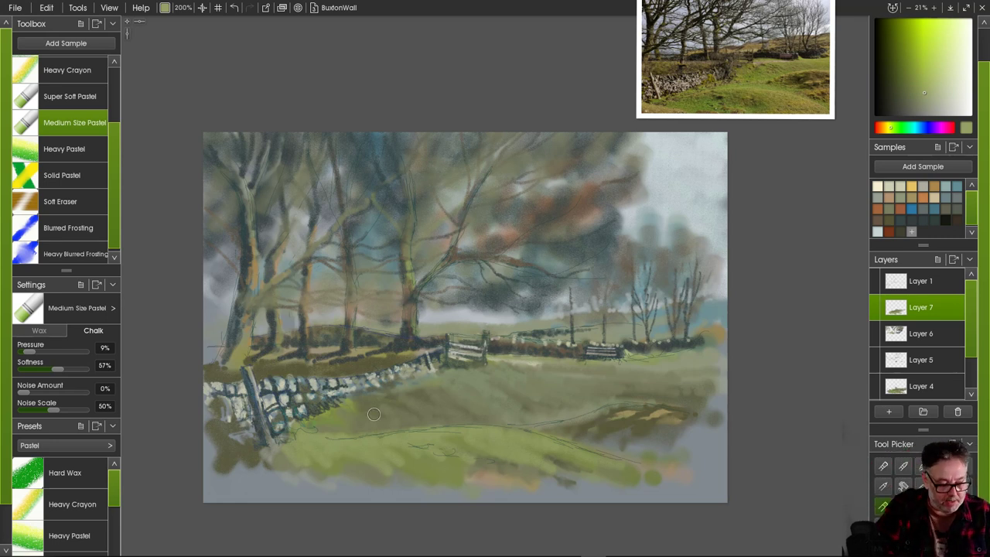
mouse_move(370, 418)
left_mouse_down()
mouse_move(390, 417)
mouse_move(365, 410)
mouse_move(403, 415)
left_mouse_up()
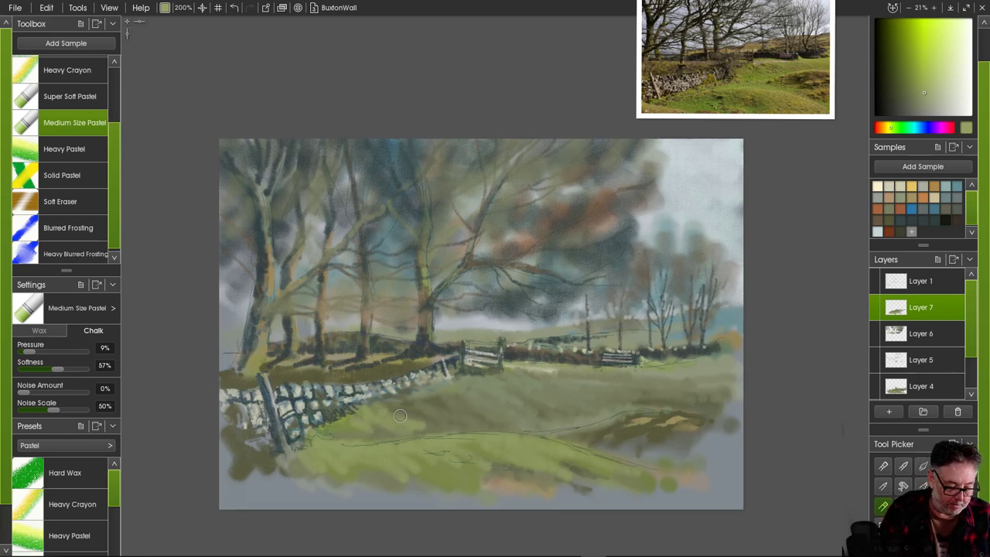
left_click(464, 423, "alt")
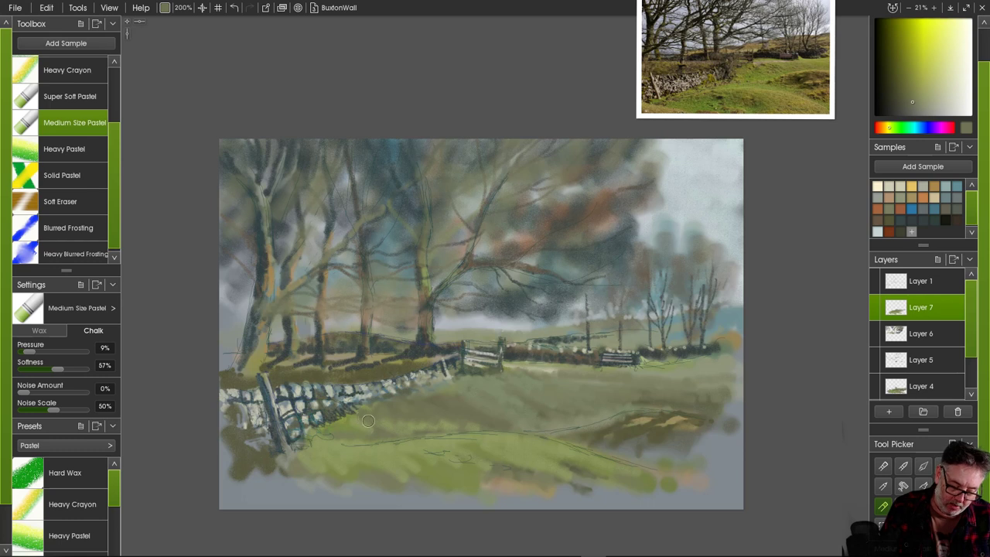
left_click(407, 426, "alt")
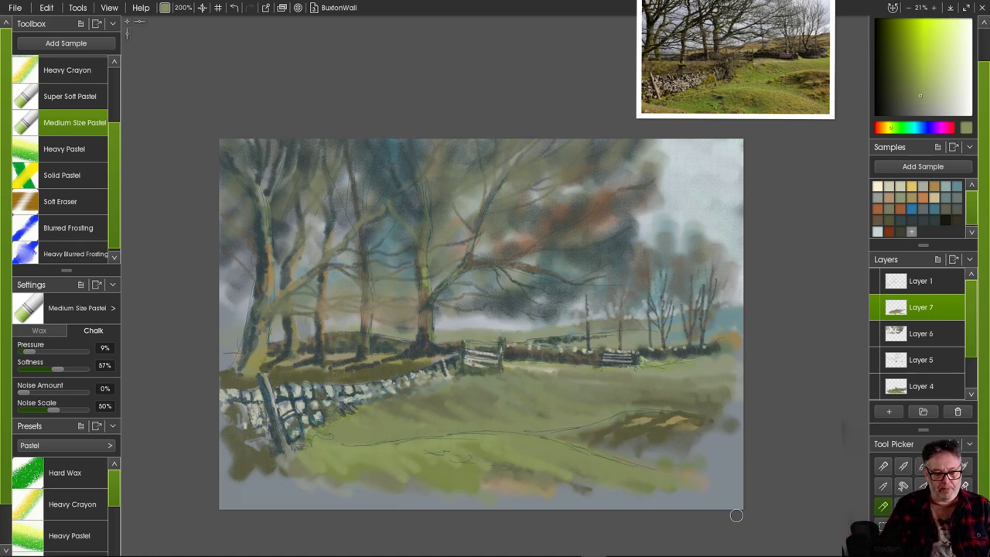
- Brush sampled pale grey-green across the field below the gate and bench and along the tree canopy's edge, softening that edge with Heavy Blurred Frosting
left_click(540, 368, "alt")
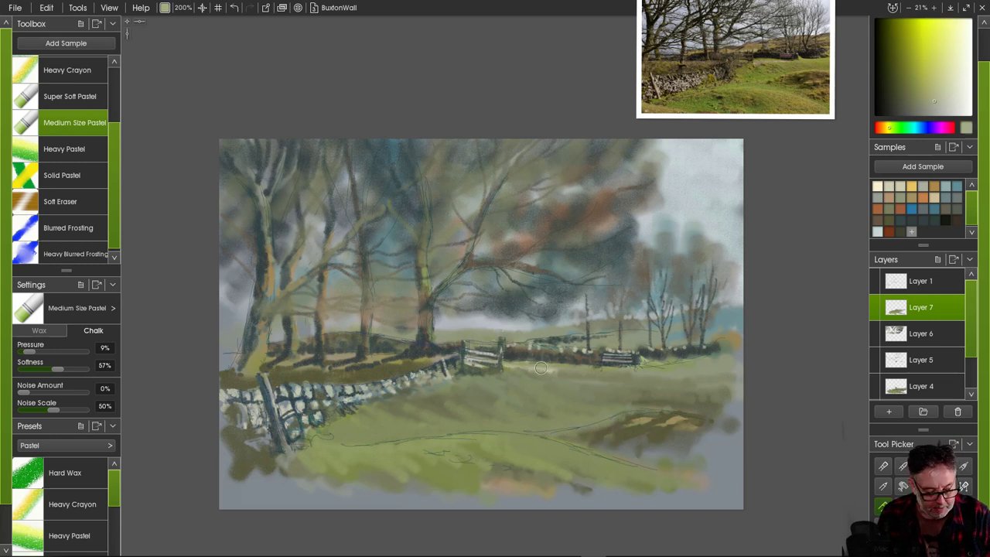
left_click_drag(541, 368, 651, 385)
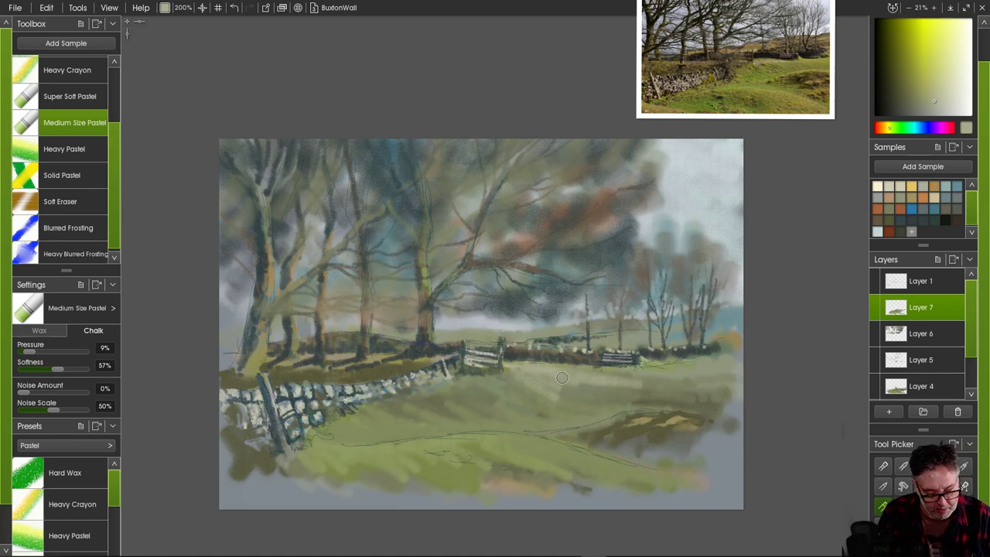
mouse_move(567, 378)
left_mouse_down()
mouse_move(599, 395)
mouse_move(578, 380)
mouse_move(641, 388)
mouse_move(622, 375)
mouse_move(710, 395)
left_mouse_up()
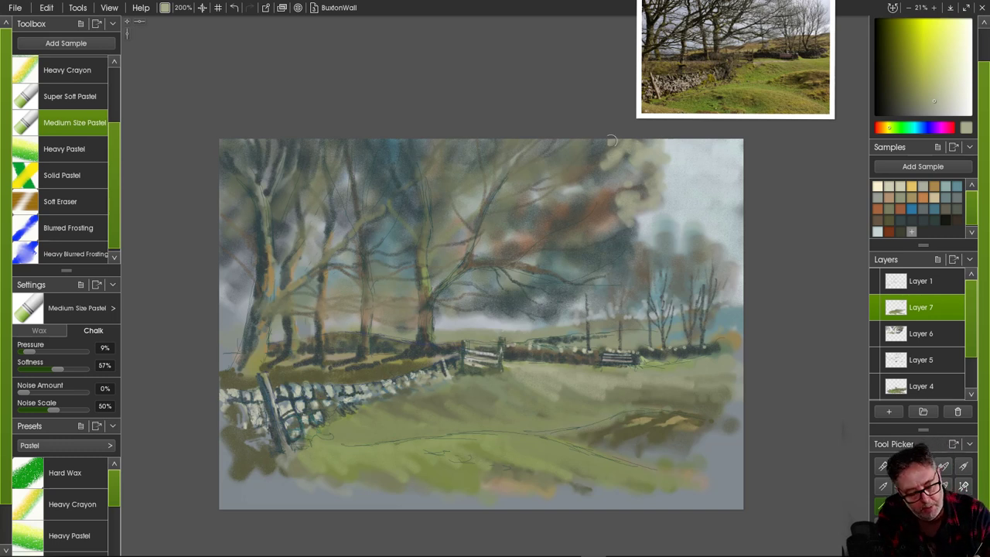
left_click(68, 254)
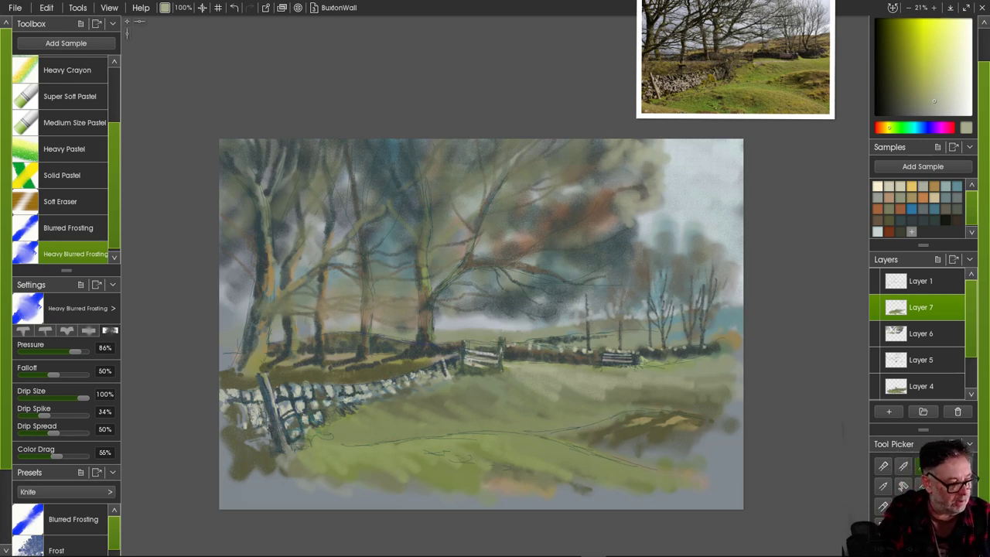
- Highlight the crest of the foreground mound in pale cream with the Medium Size Pastel at 100%, broadening the highlight at 200%
left_click(75, 123)
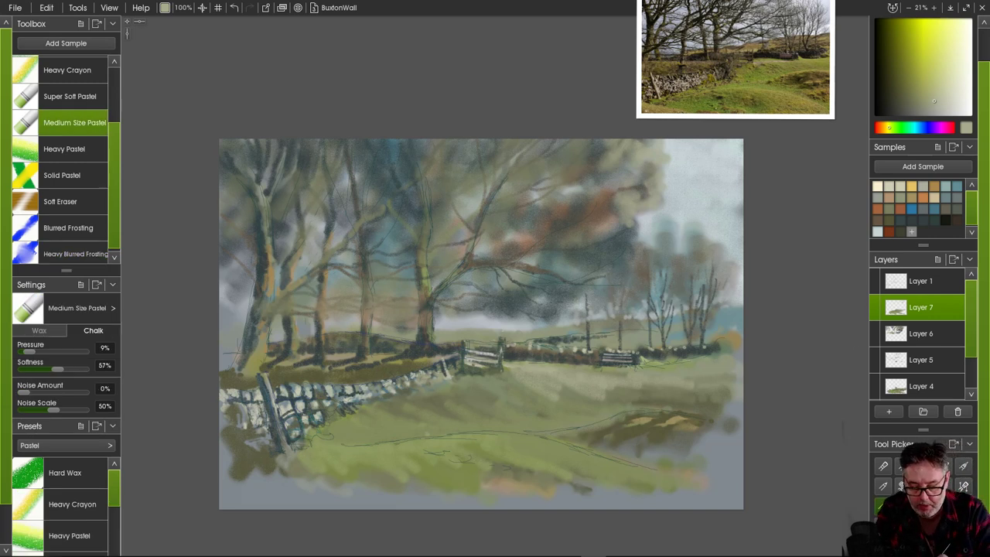
left_click(900, 186)
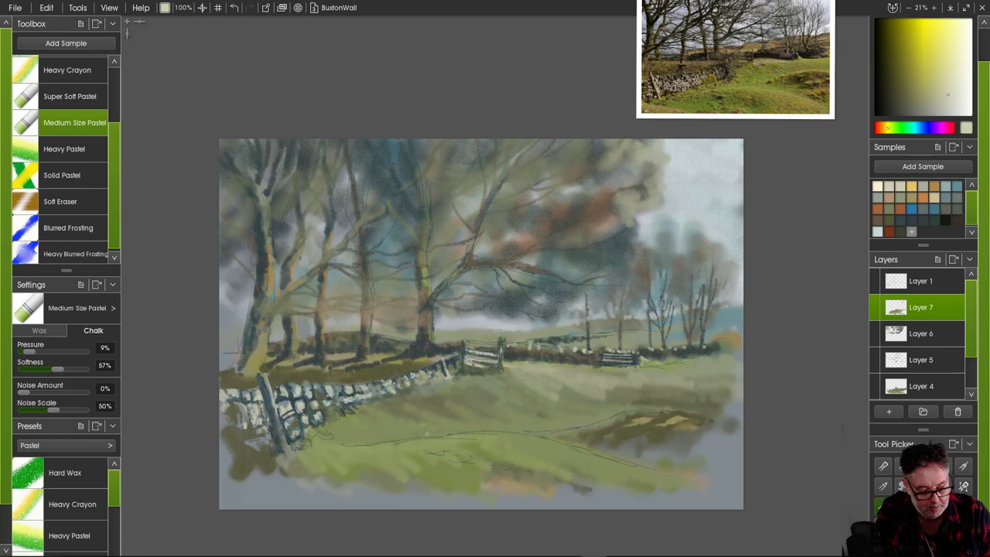
mouse_move(494, 438)
left_mouse_down()
mouse_move(594, 455)
mouse_move(477, 432)
left_mouse_up()
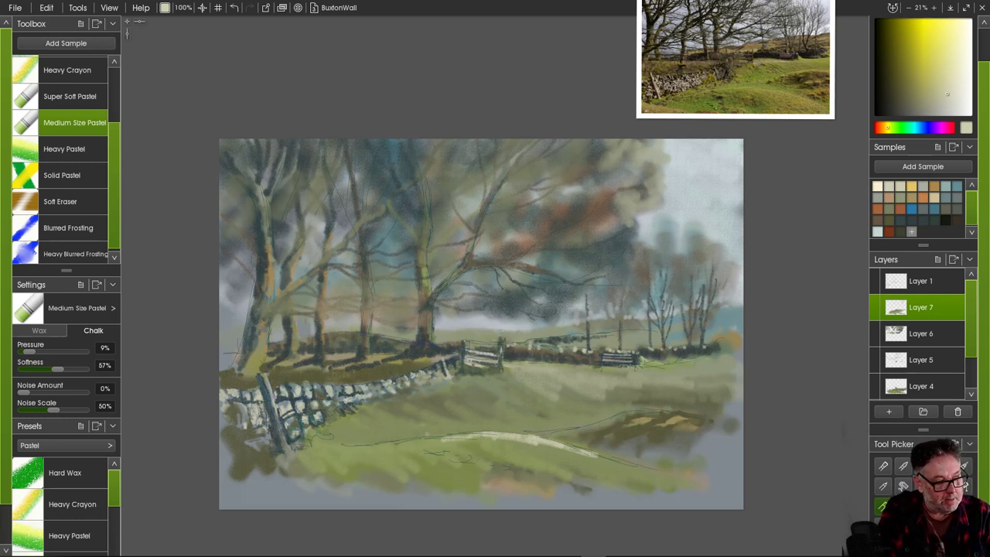
left_click(183, 7)
type("200")
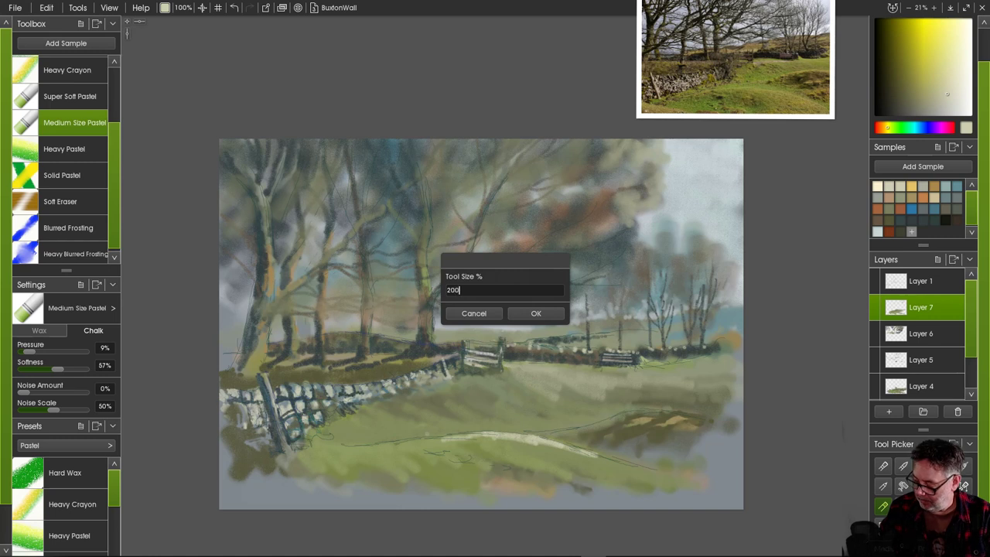
key("Return")
mouse_move(468, 444)
left_mouse_down()
mouse_move(648, 478)
mouse_move(402, 439)
left_mouse_up()
mouse_move(425, 444)
left_mouse_down()
mouse_move(401, 439)
mouse_move(501, 446)
mouse_move(382, 447)
left_mouse_up()
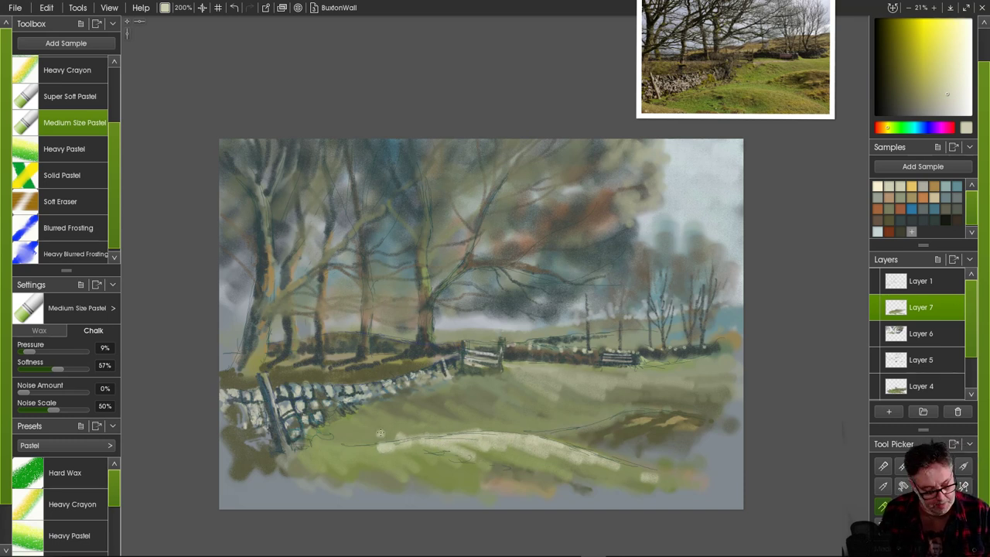
- Tone down the mound's pale highlight and its far slope with strokes of green and olive sampled from the grass
left_click(380, 434, "alt")
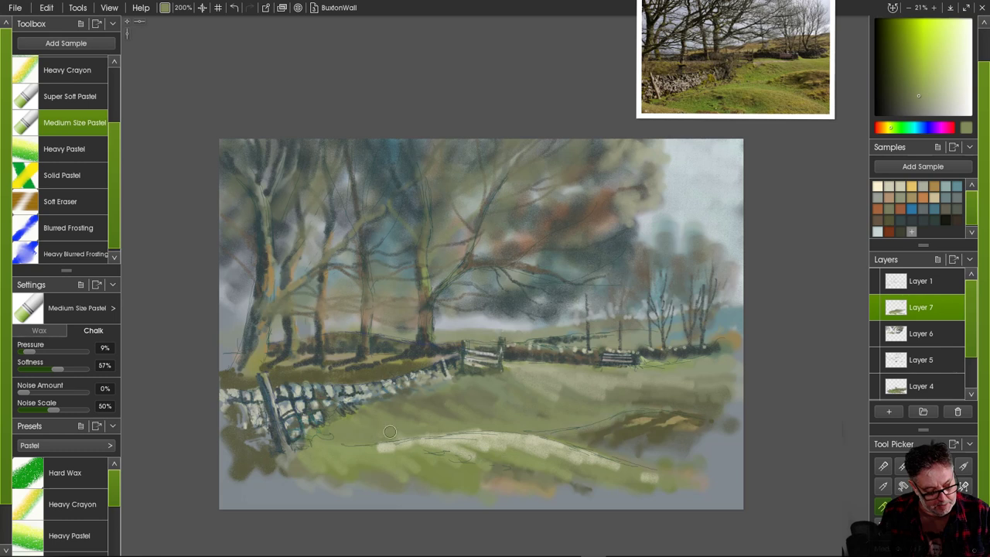
mouse_move(376, 435)
left_mouse_down()
mouse_move(522, 429)
mouse_move(653, 464)
left_mouse_up()
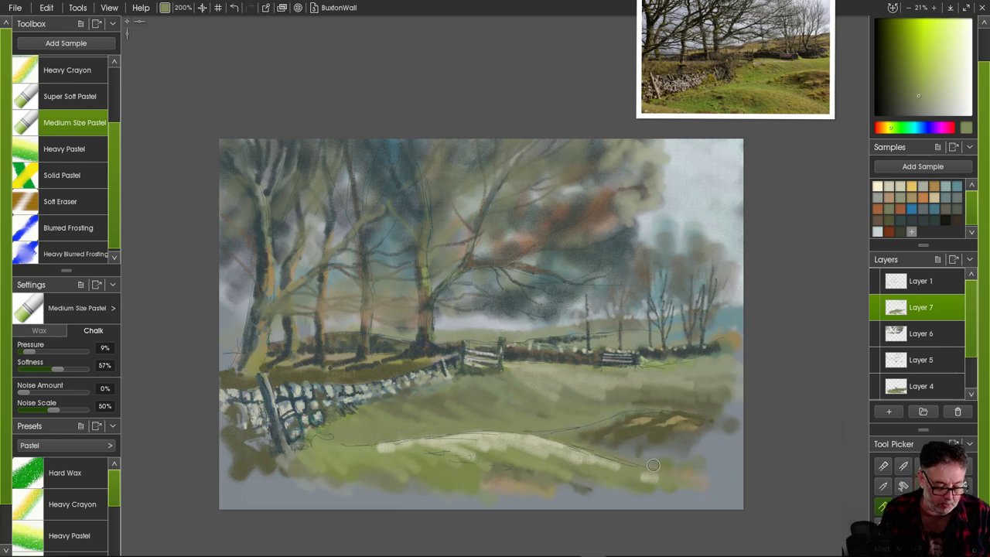
left_click_drag(524, 449, 615, 467)
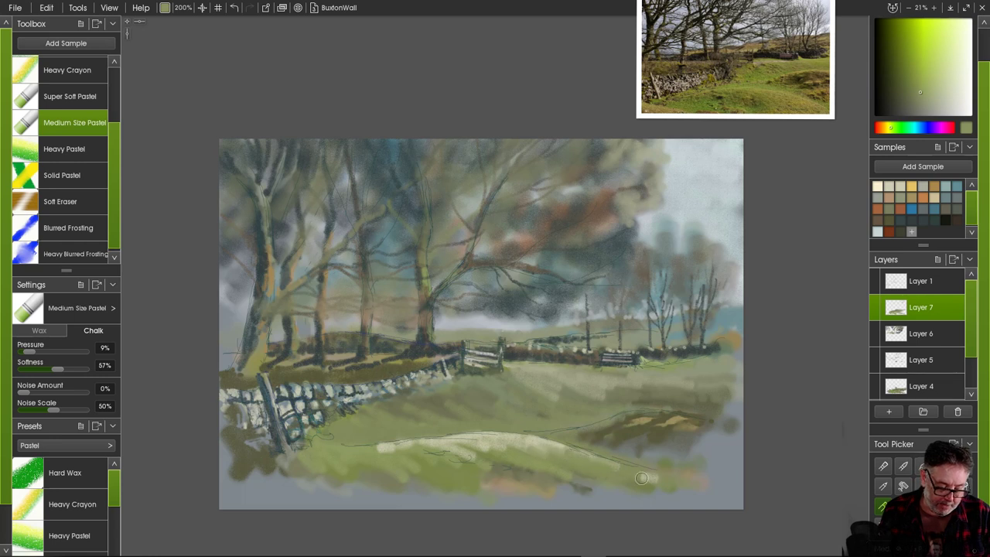
mouse_move(467, 443)
left_mouse_down()
mouse_move(543, 459)
mouse_move(456, 450)
mouse_move(506, 450)
mouse_move(539, 485)
mouse_move(510, 450)
mouse_move(538, 445)
mouse_move(604, 483)
left_mouse_up()
left_click(539, 485, "alt")
left_click_drag(542, 469, 592, 475)
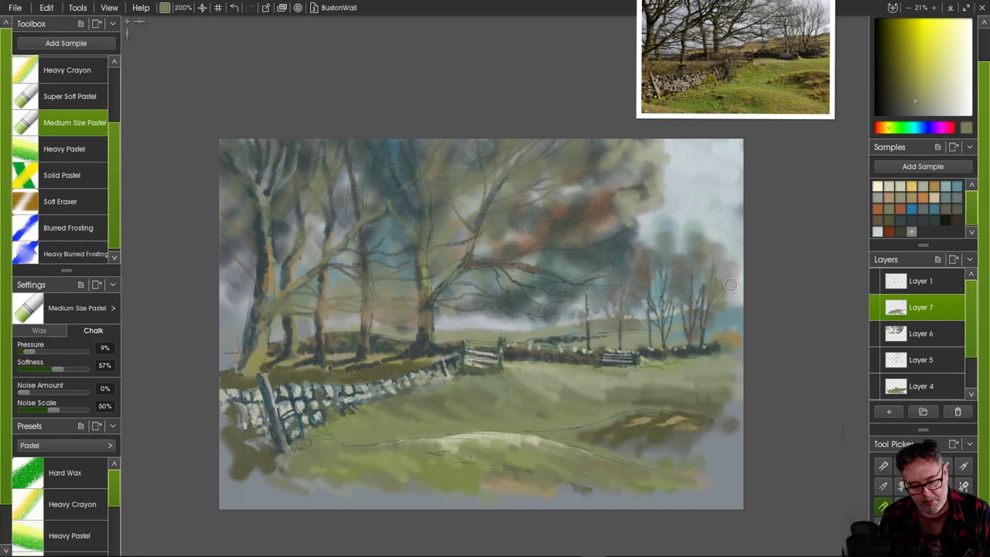
- Veil the distant group of trees behind the bench with soft strokes of a light grey sampled from their foliage
left_click(720, 260, "alt")
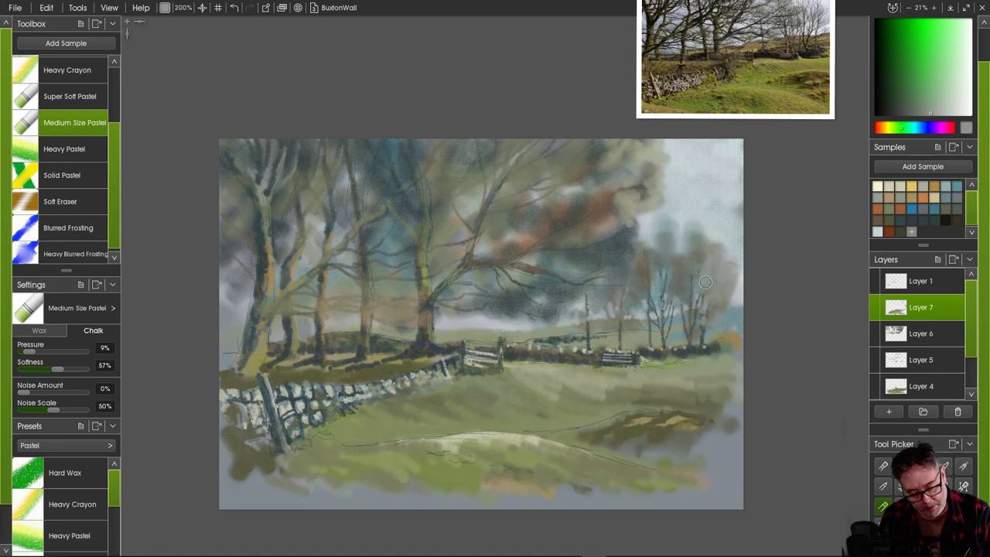
mouse_move(678, 242)
left_mouse_down()
mouse_move(645, 228)
mouse_move(666, 301)
mouse_move(680, 315)
mouse_move(697, 287)
mouse_move(684, 319)
left_mouse_up()
left_click_drag(651, 285, 655, 314)
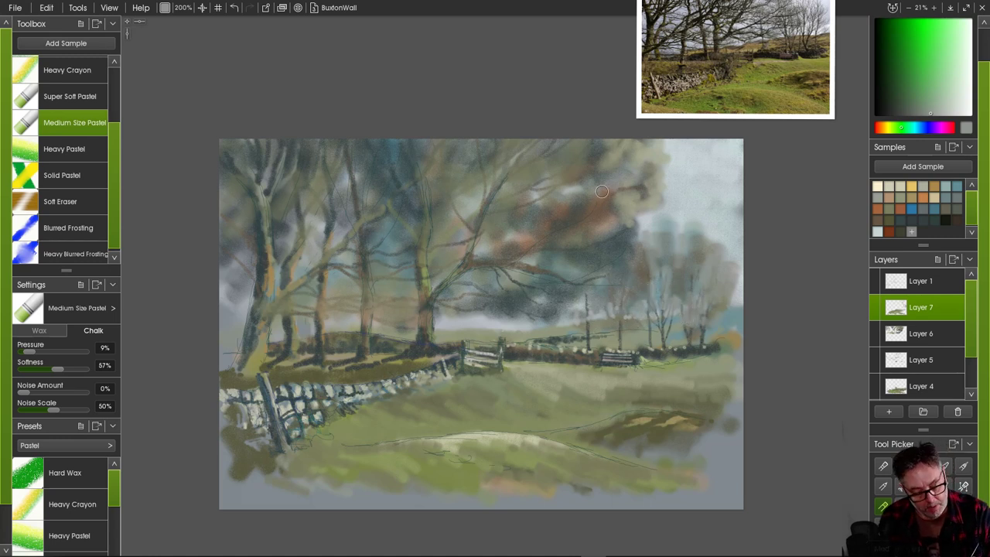
mouse_move(636, 252)
left_mouse_down()
mouse_move(630, 275)
mouse_move(618, 271)
left_mouse_up()
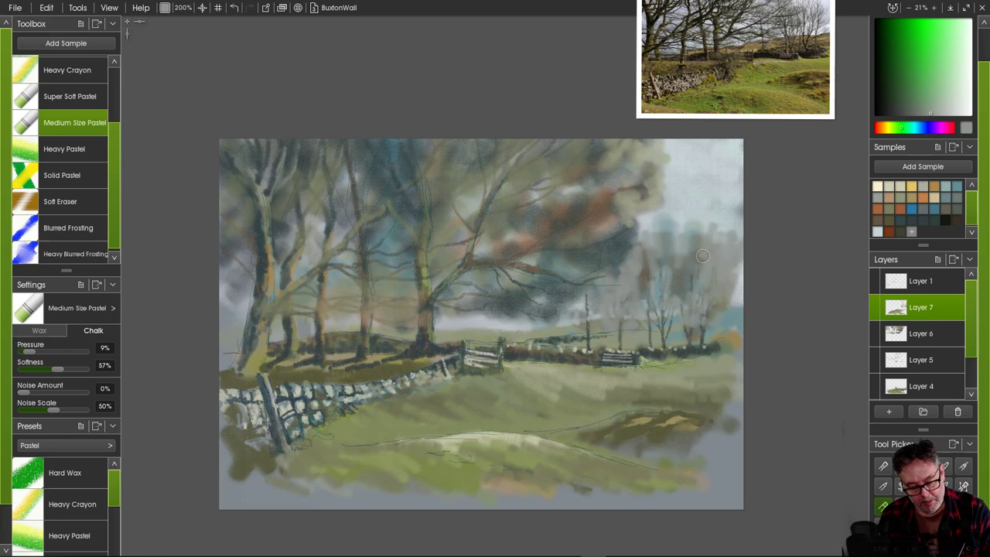
- Deepen the distant trees with a darker sampled grey and extend the far end of the hedge in its own dark colour
left_click(688, 282, "alt")
mouse_move(711, 240)
left_mouse_down()
mouse_move(717, 264)
mouse_move(730, 253)
mouse_move(738, 261)
mouse_move(712, 261)
mouse_move(696, 328)
left_mouse_up()
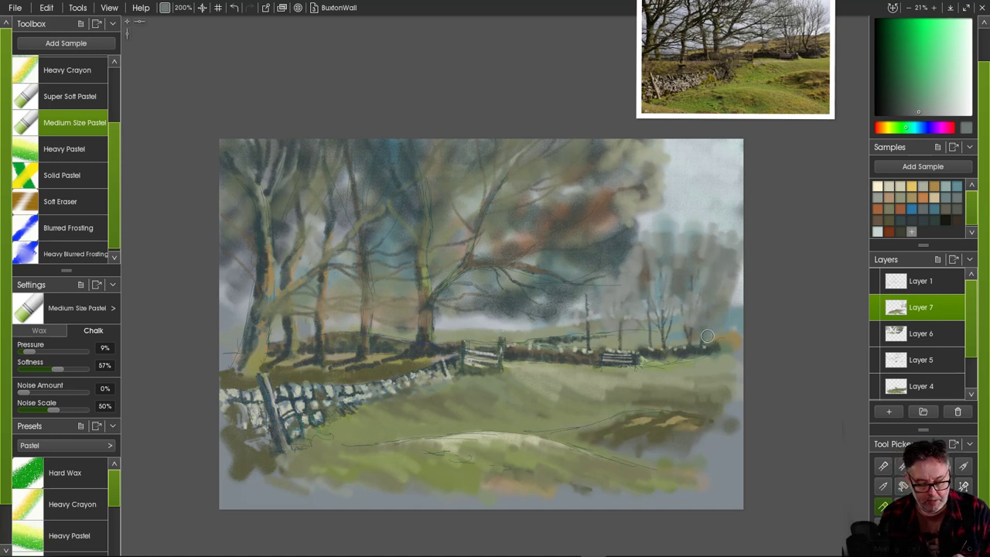
mouse_move(672, 307)
left_mouse_down()
mouse_move(658, 325)
mouse_move(628, 313)
mouse_move(619, 338)
left_mouse_up()
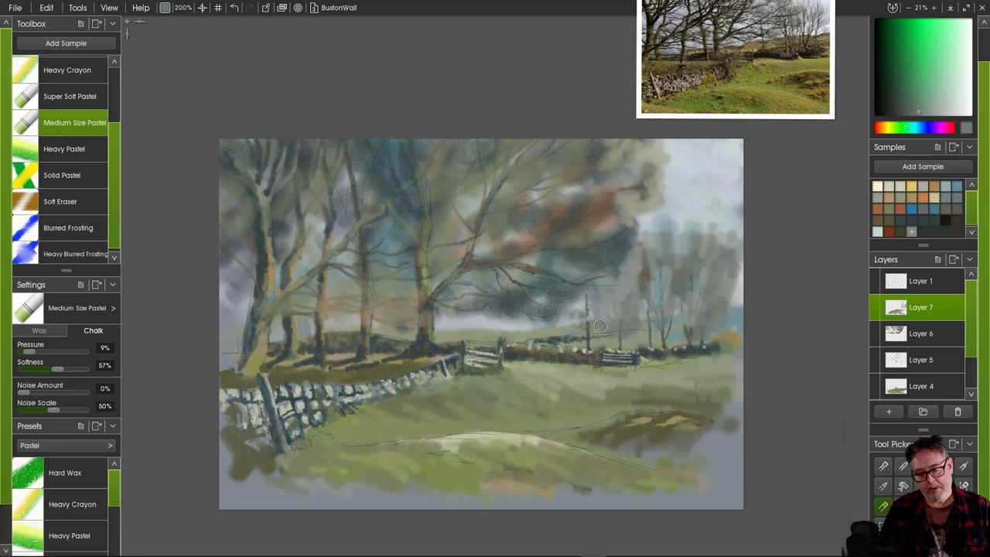
mouse_move(733, 301)
left_mouse_down()
mouse_move(737, 266)
mouse_move(743, 286)
mouse_move(738, 246)
mouse_move(716, 344)
mouse_move(733, 306)
left_mouse_up()
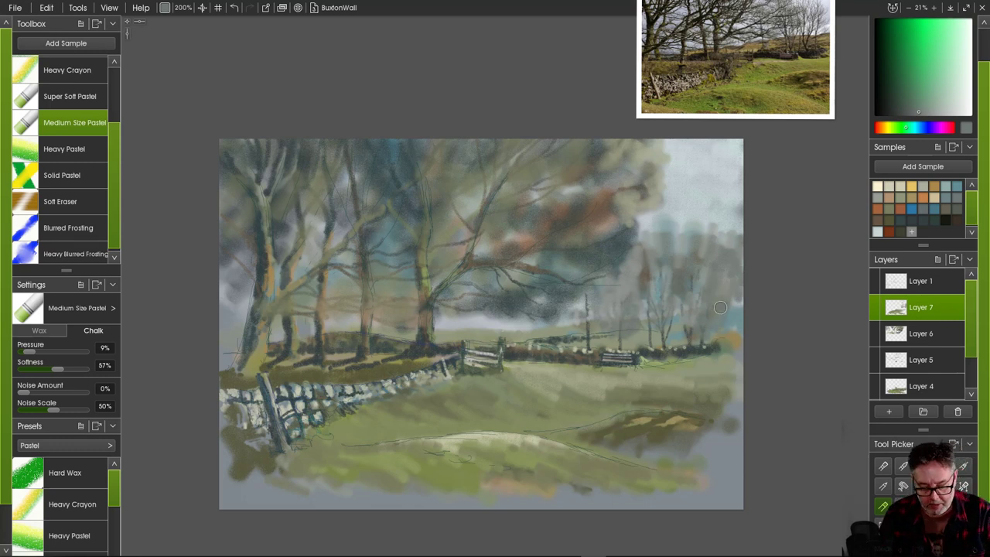
left_click(705, 353, "alt")
left_click_drag(716, 345, 735, 343)
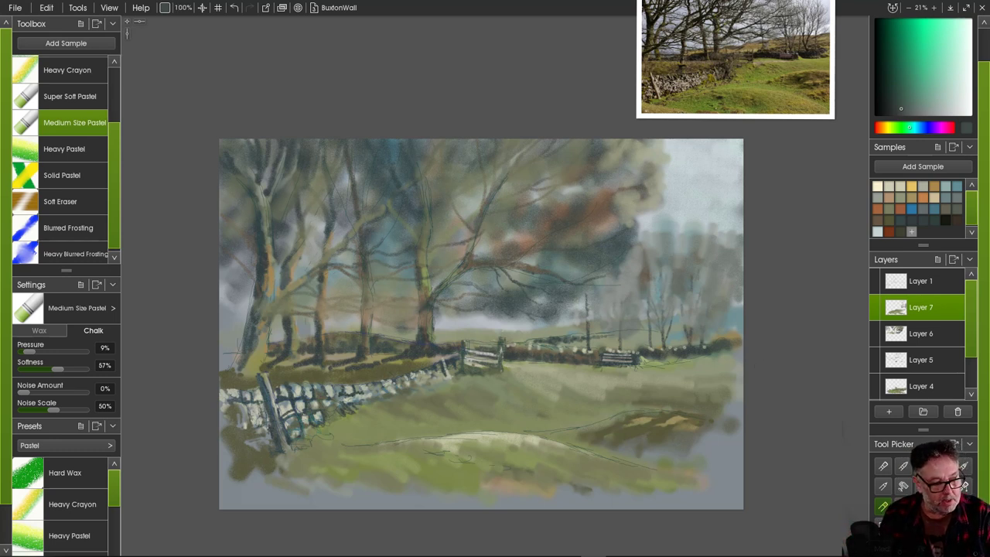
- Sign the painting in the lower-right foreground in the dark hedge colour with the Medium Size Pastel at 30%
key("s")
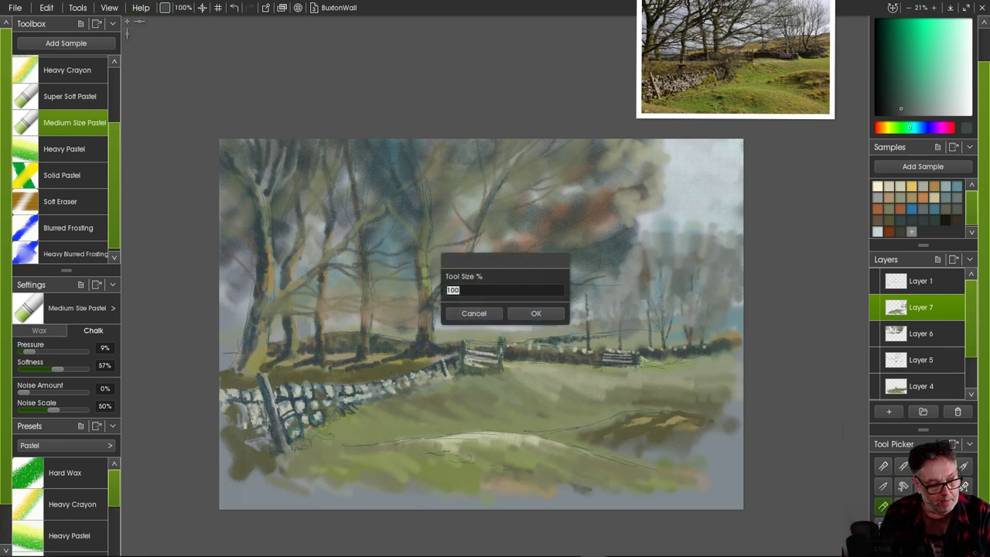
type("3")
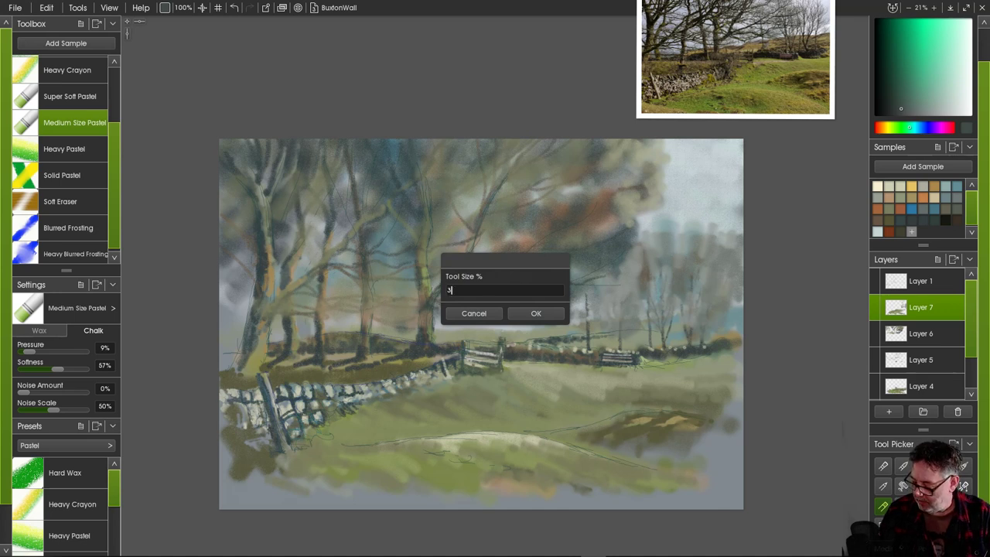
type("0")
key("Return")
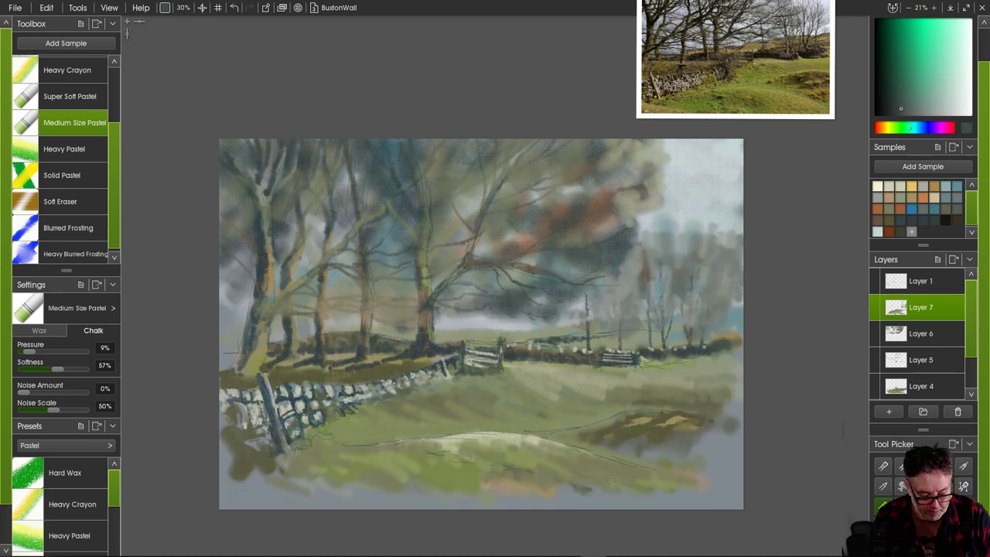
mouse_move(623, 480)
left_mouse_down()
mouse_move(678, 484)
mouse_move(688, 472)
mouse_move(694, 489)
mouse_move(702, 483)
left_mouse_up()
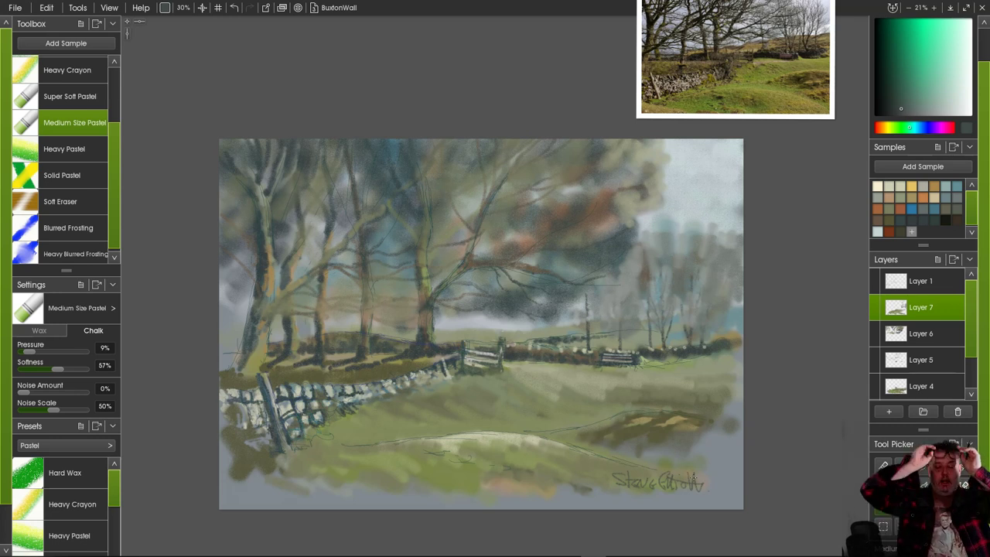